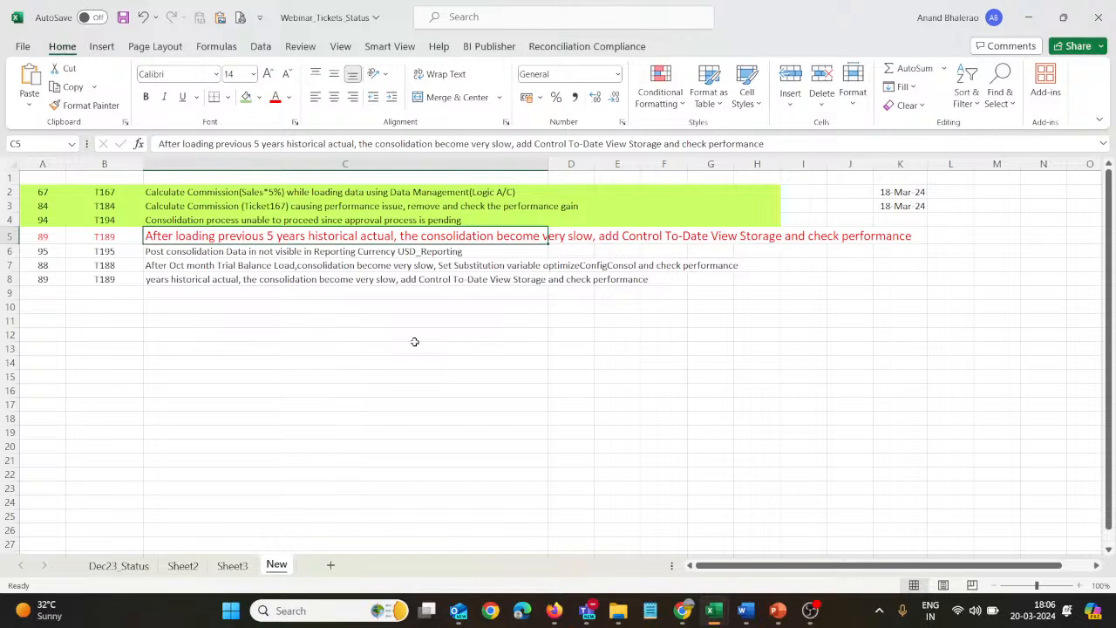
key("Down")
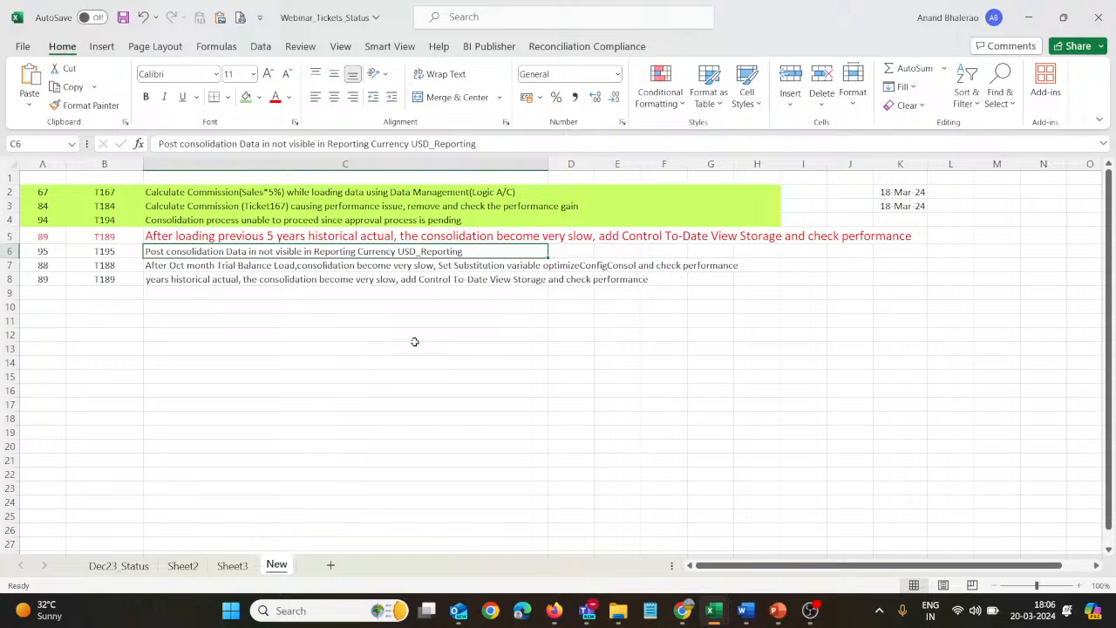
key("Up")
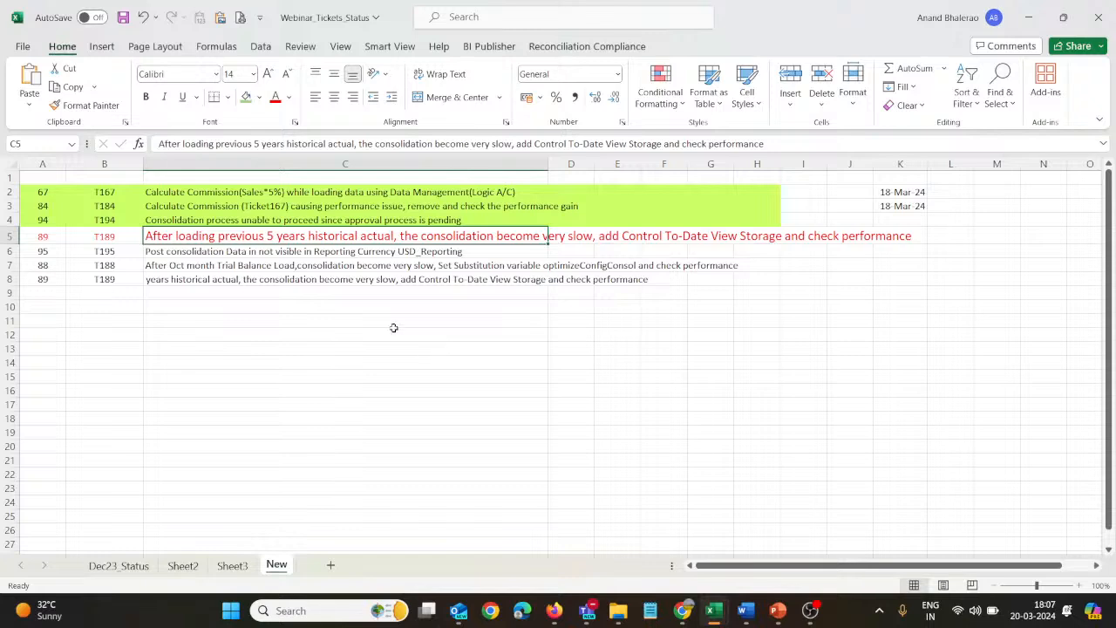
Step: Switch to the Firefox window with the FCCSCTD application, dismiss the Navigator and try to open the application's Overview
mouse_move(558, 603)
left_click(517, 524)
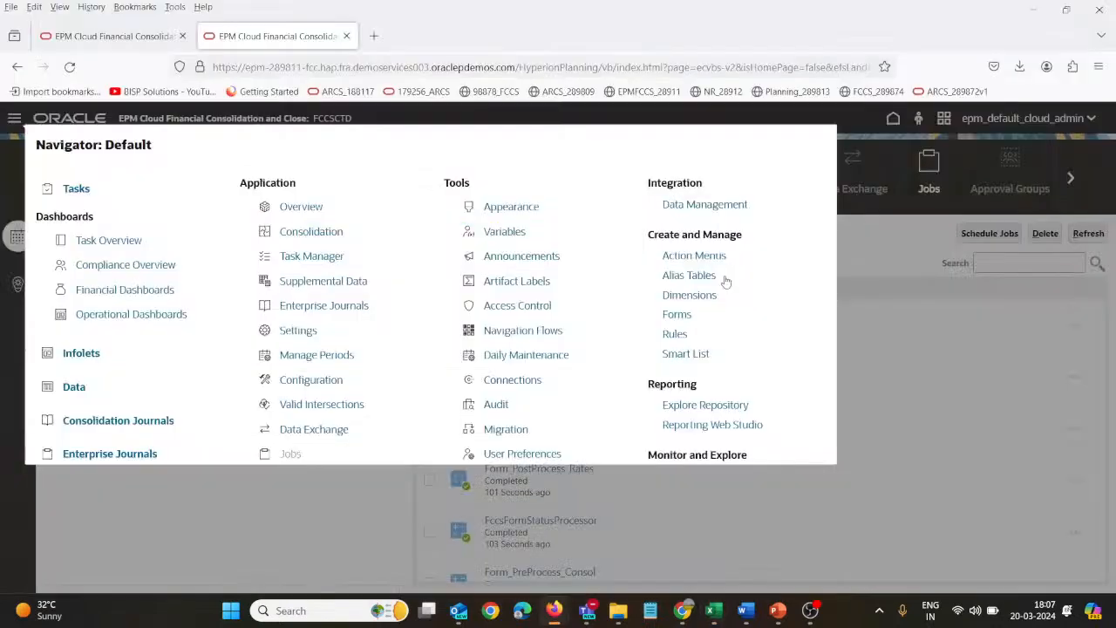
left_click(886, 124)
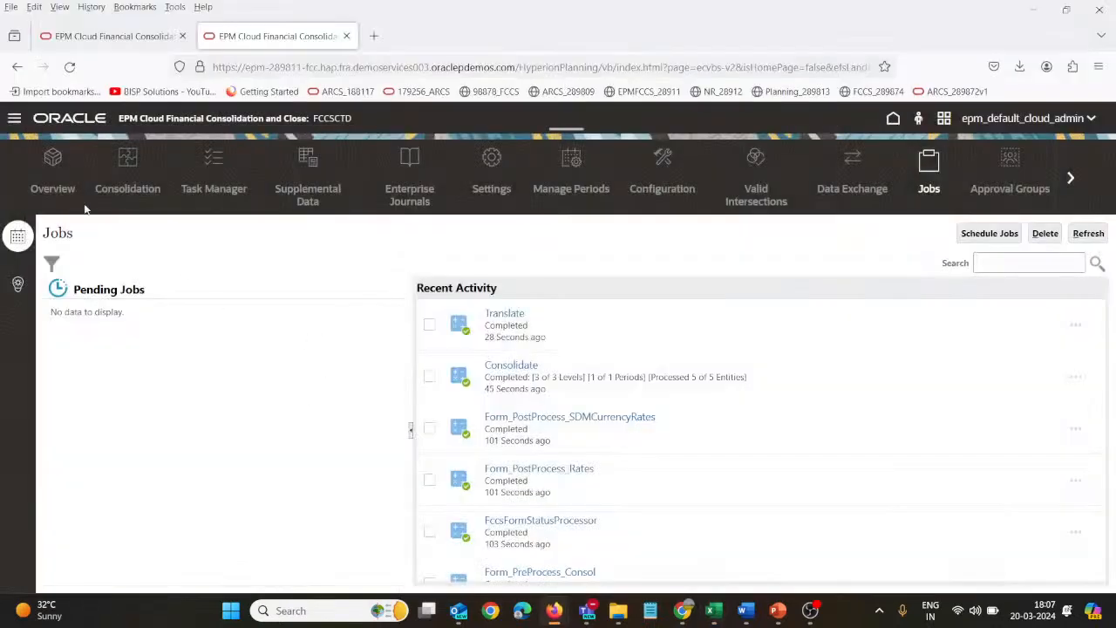
left_click(53, 160)
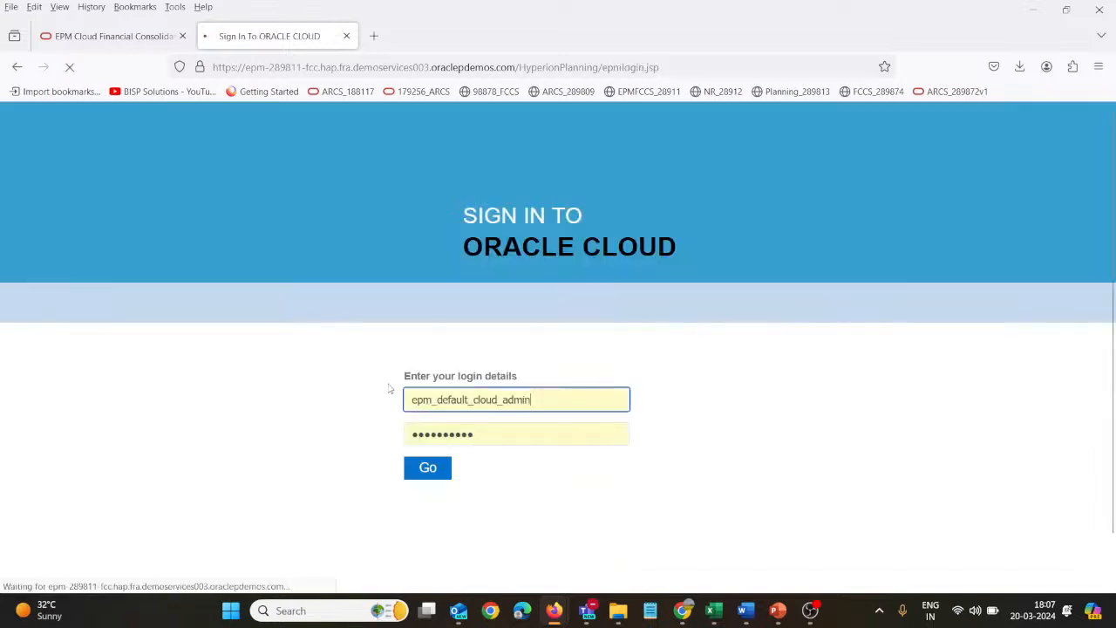
Step: Try to sign back in to Oracle Cloud with the saved login details and close that browser tab
left_click(431, 467)
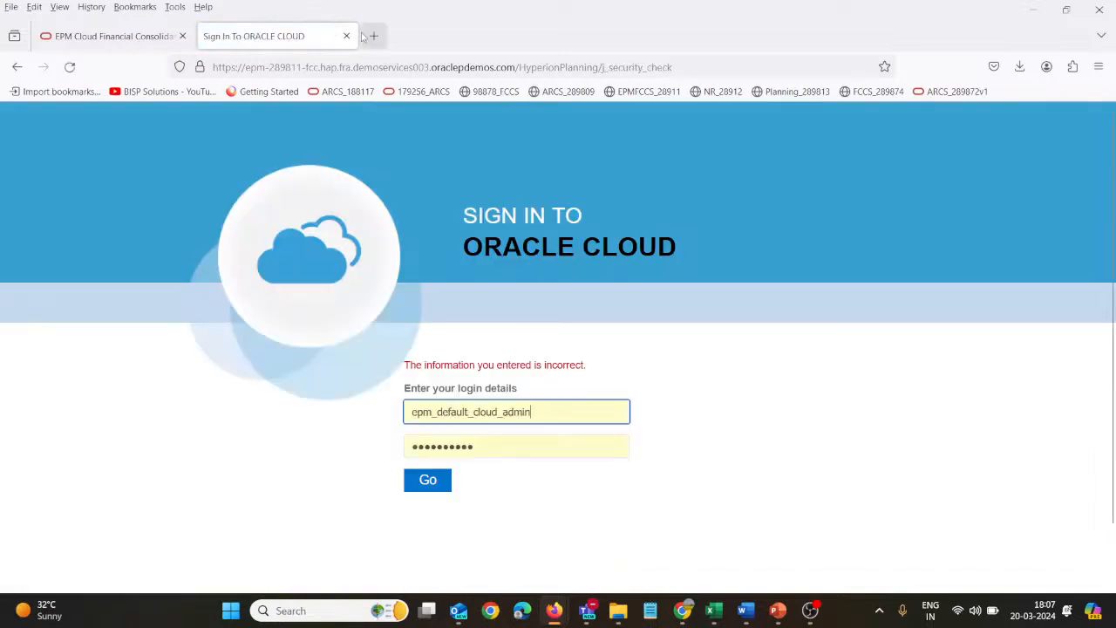
left_click(346, 35)
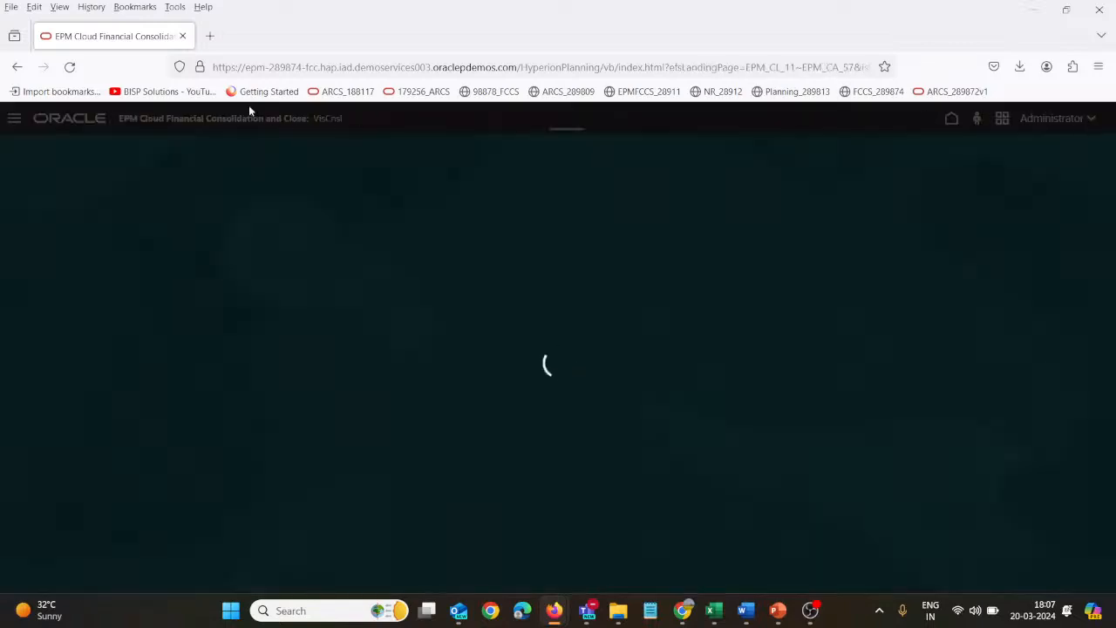
Step: Load the bookmarked EPMFCCS_28911 environment in a new browser tab and try signing in with the saved login details
left_click(209, 36)
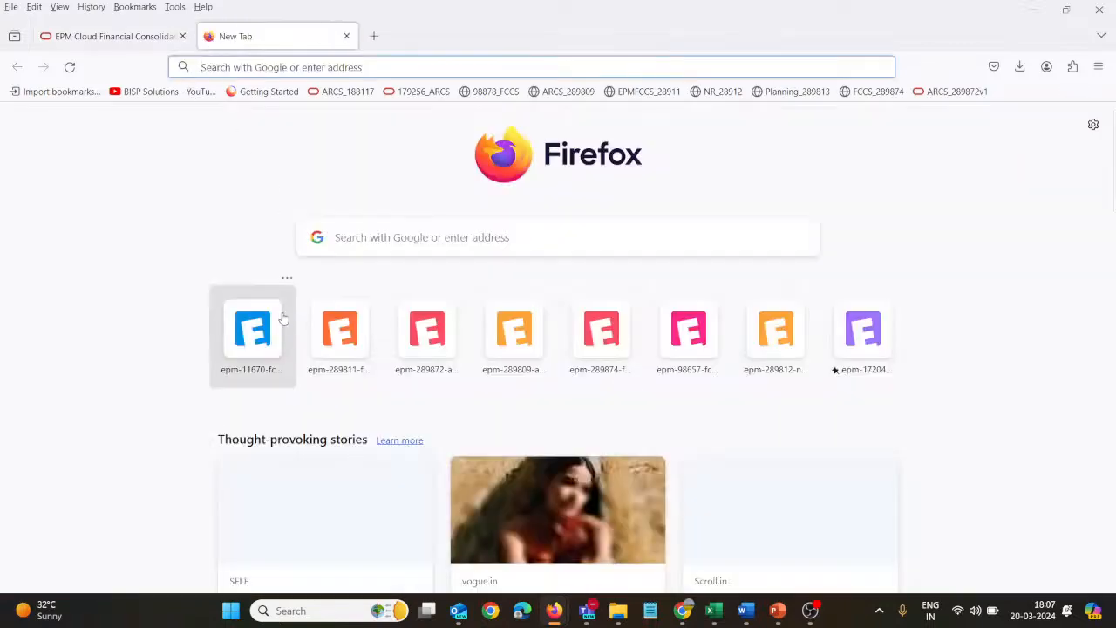
left_click(643, 91)
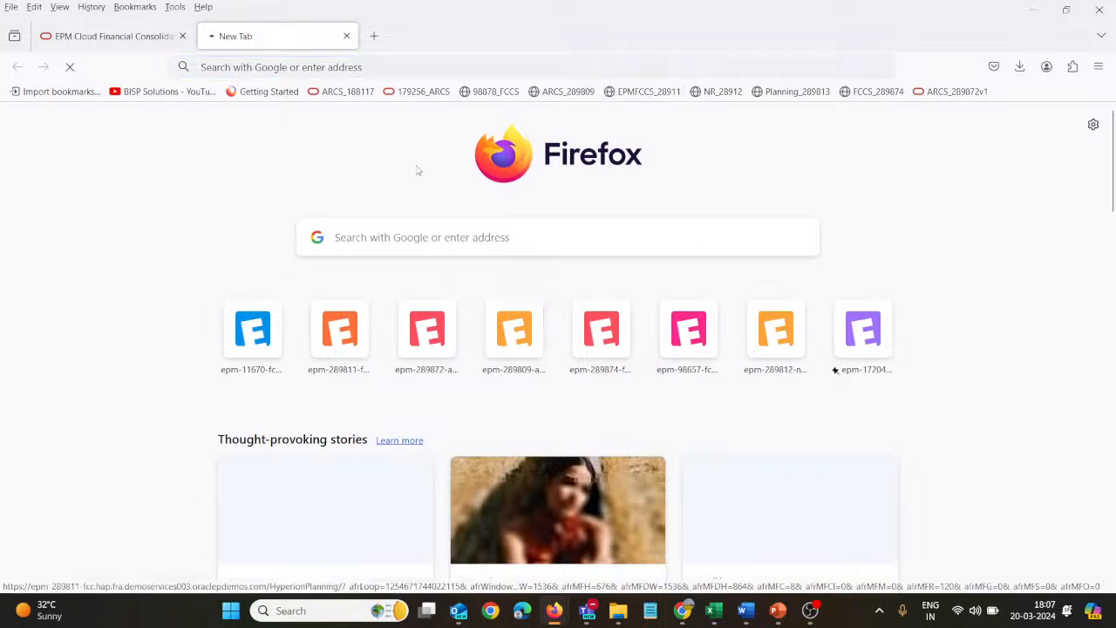
left_click(425, 470)
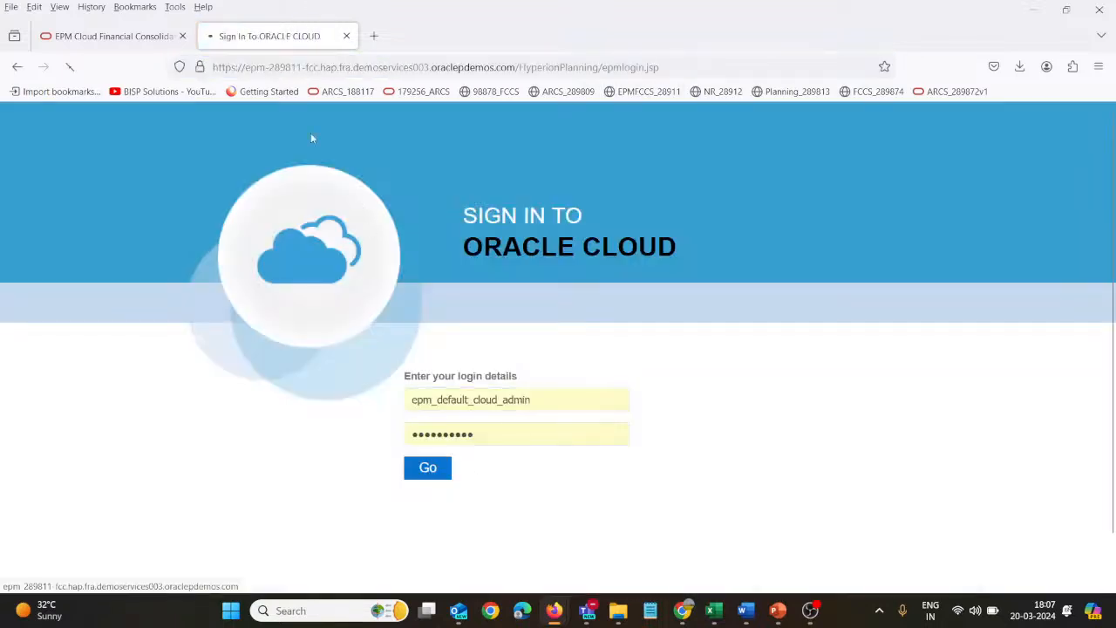
Step: Sign in to Oracle Cloud with the administrator username and the account password, and update the saved browser login
double_click(540, 411)
type("adminp")
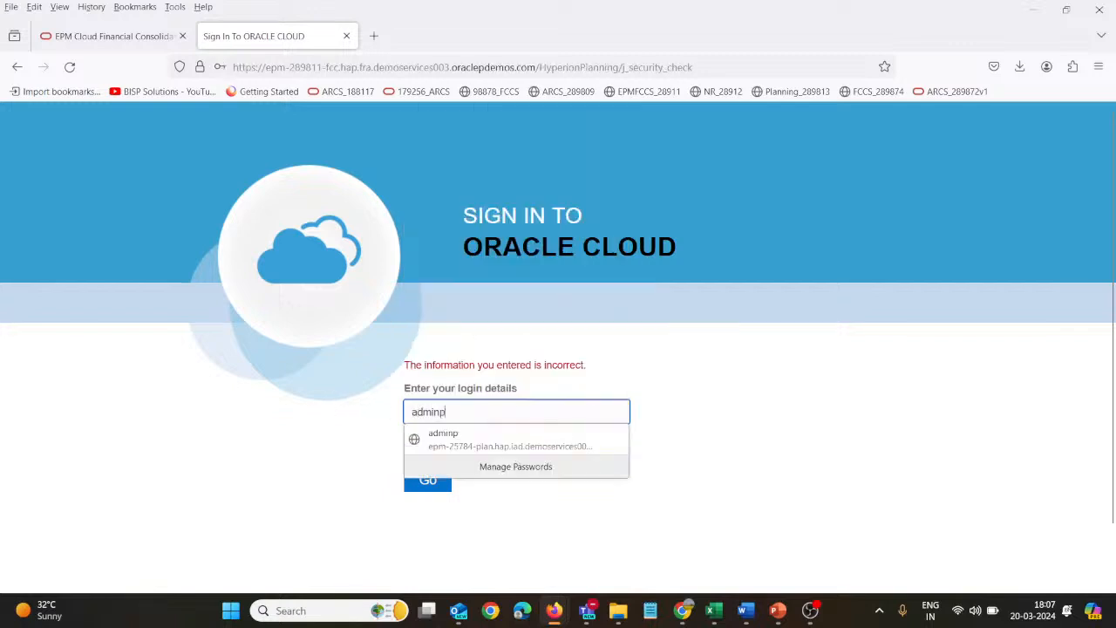
key("Tab")
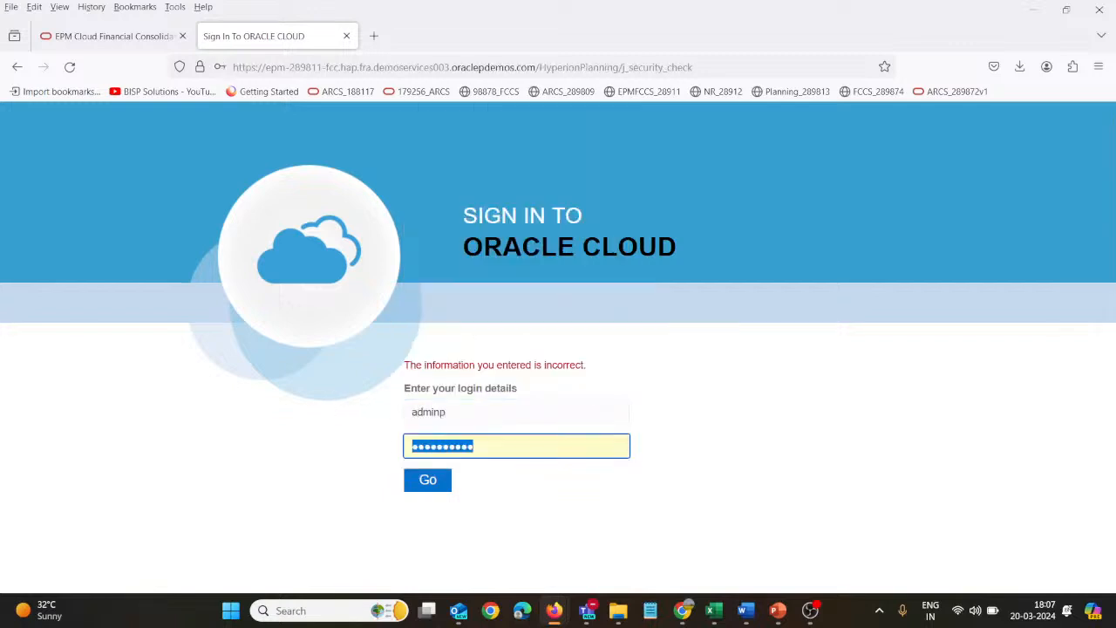
type("••••")
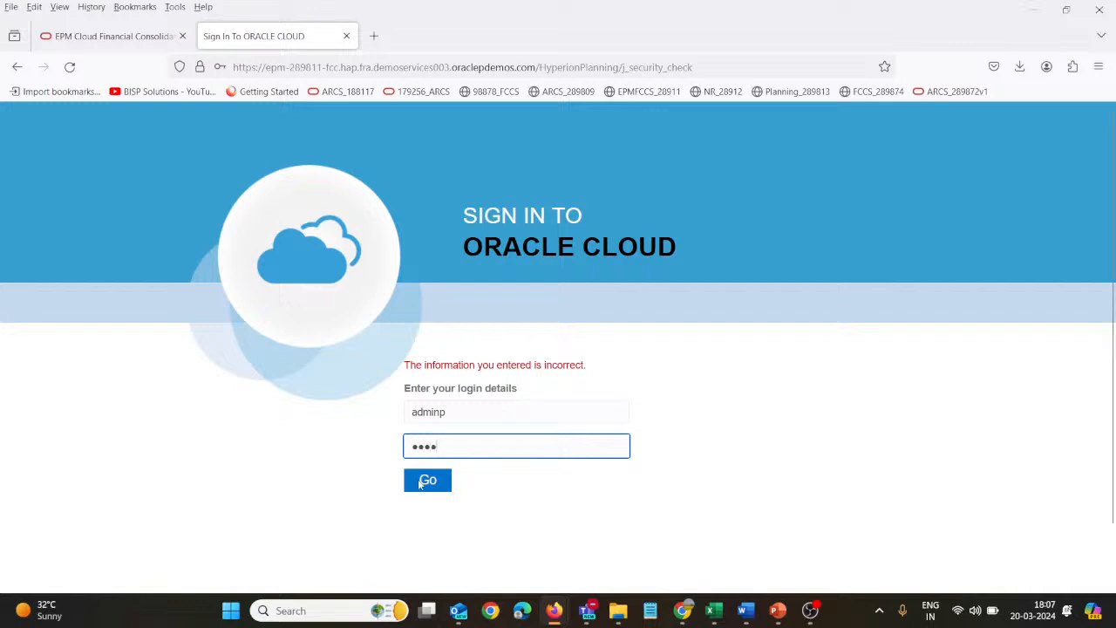
left_click(426, 480)
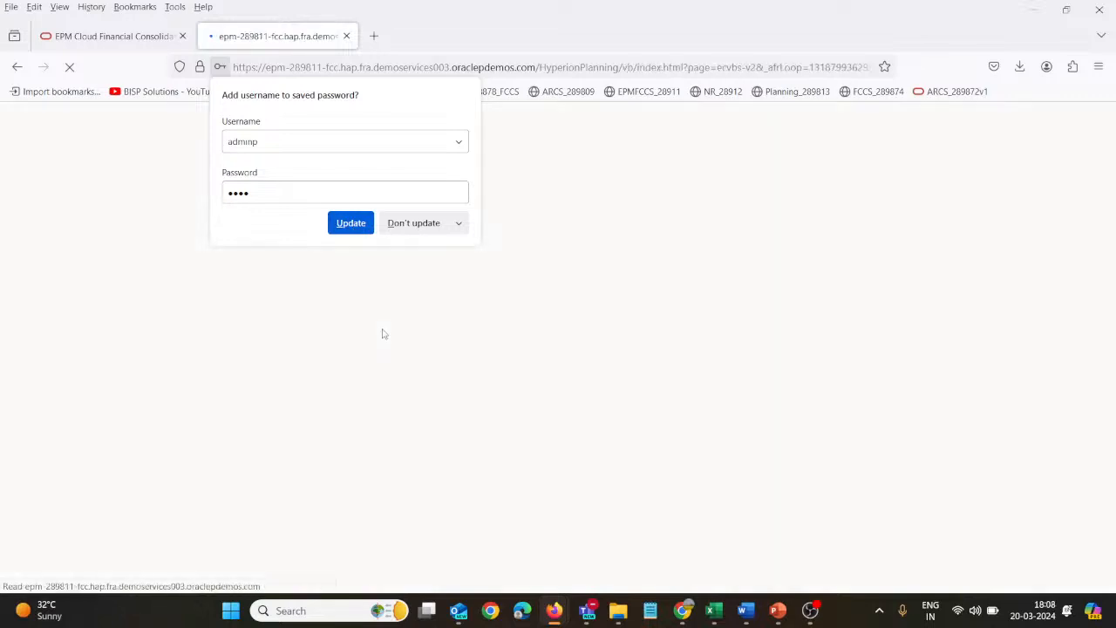
left_click(342, 225)
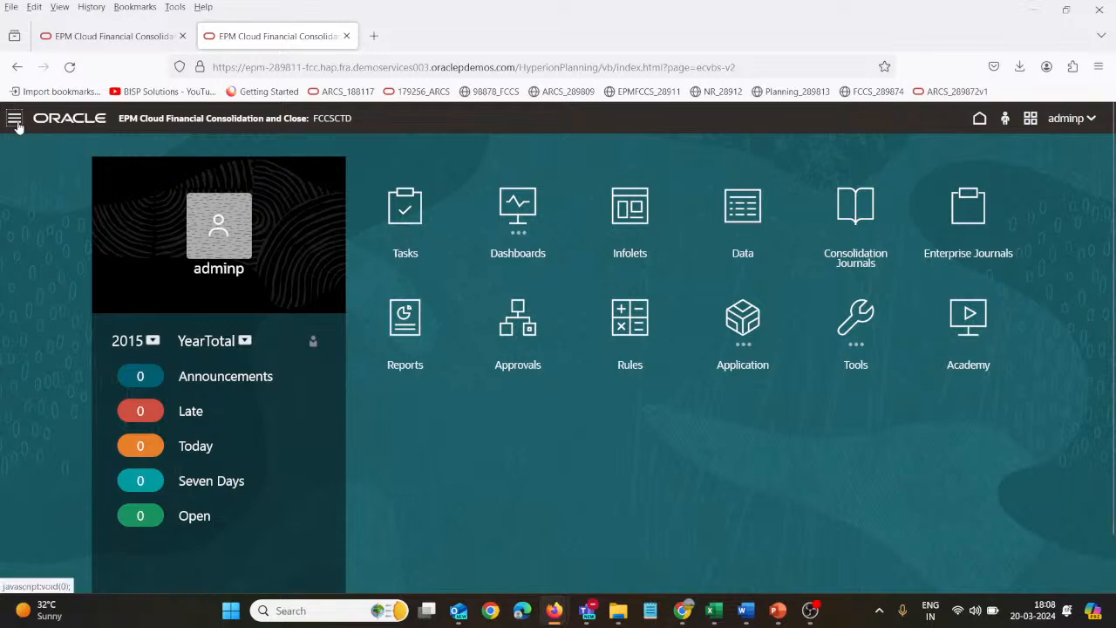
Step: Open the FCCSCTD application's Overview and display its list of dimensions
left_click(15, 119)
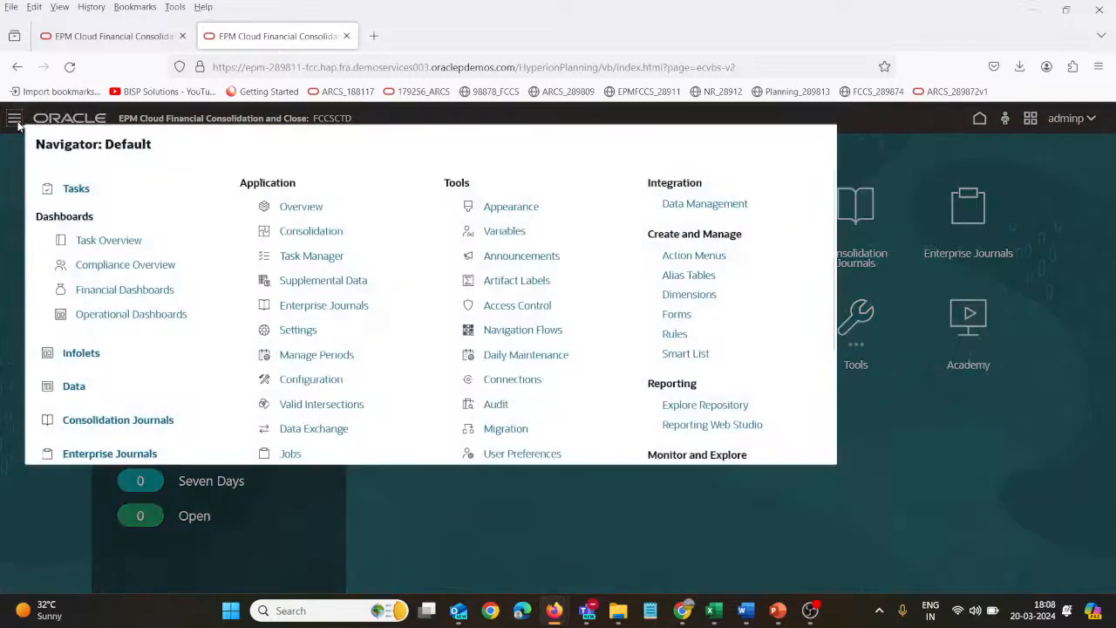
left_click(300, 208)
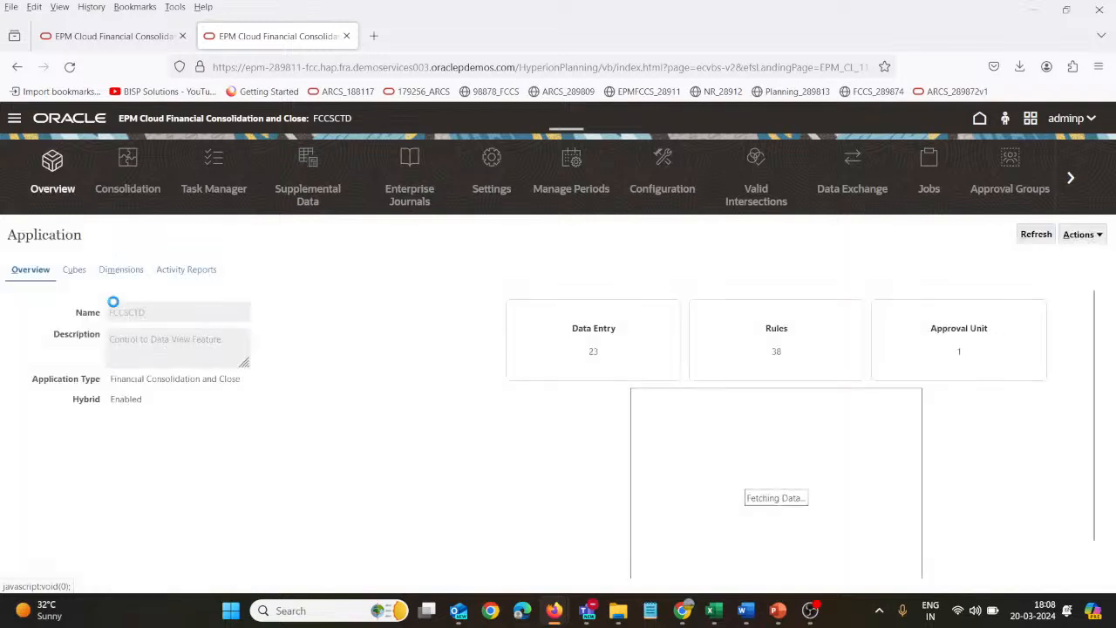
left_click(121, 270)
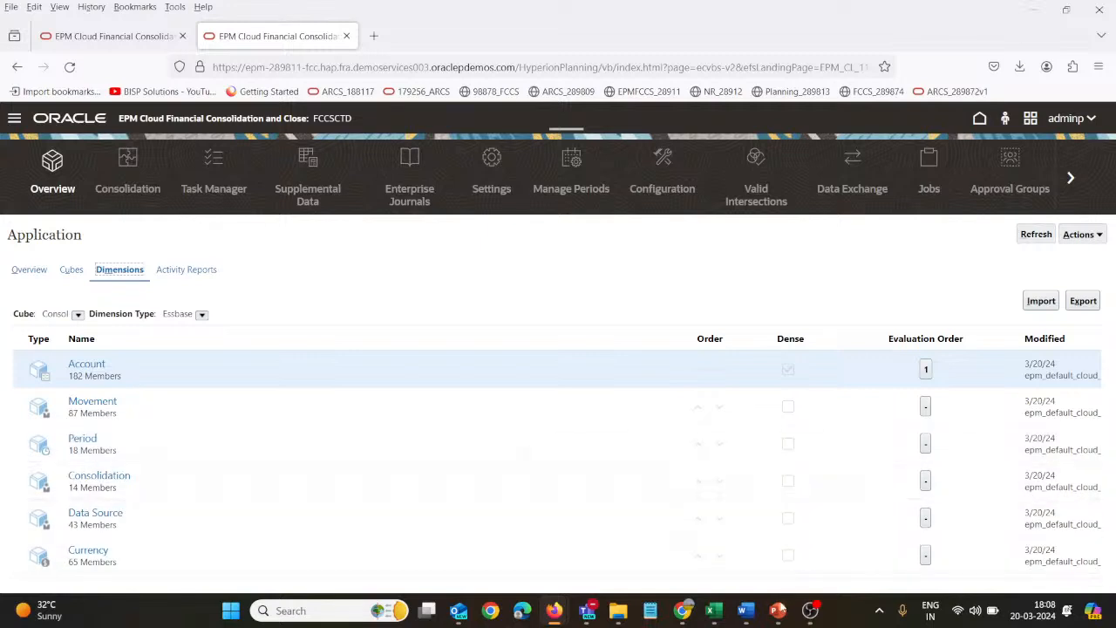
Step: Switch to the PowerPoint presentation on Control to Date view storage and show slide 2
mouse_move(779, 609)
left_click(620, 504)
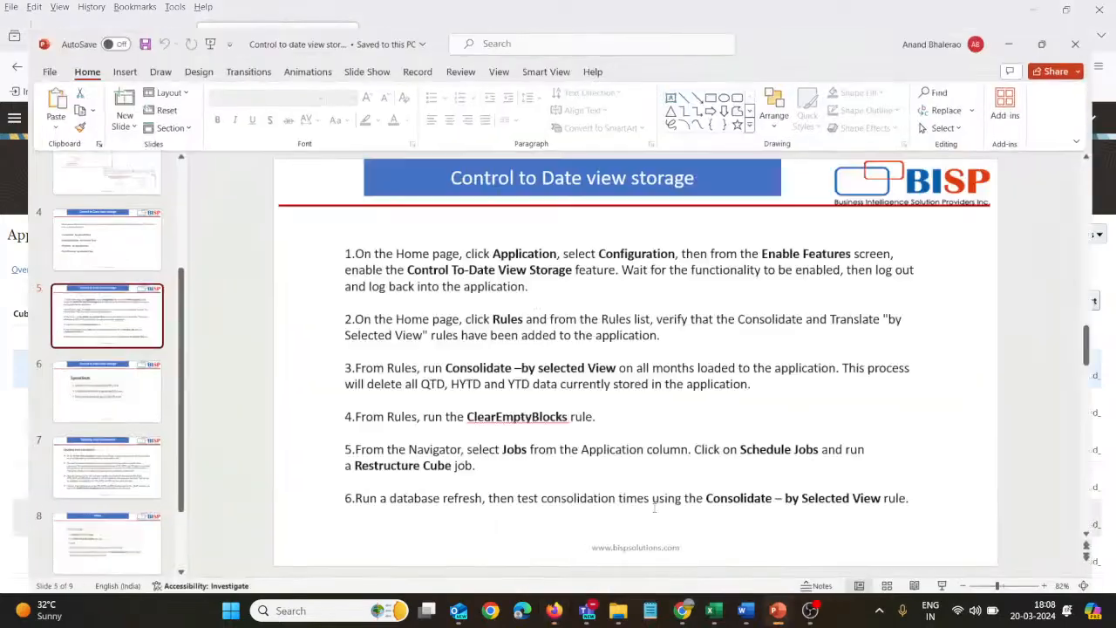
scroll(202, 305, "up", 6)
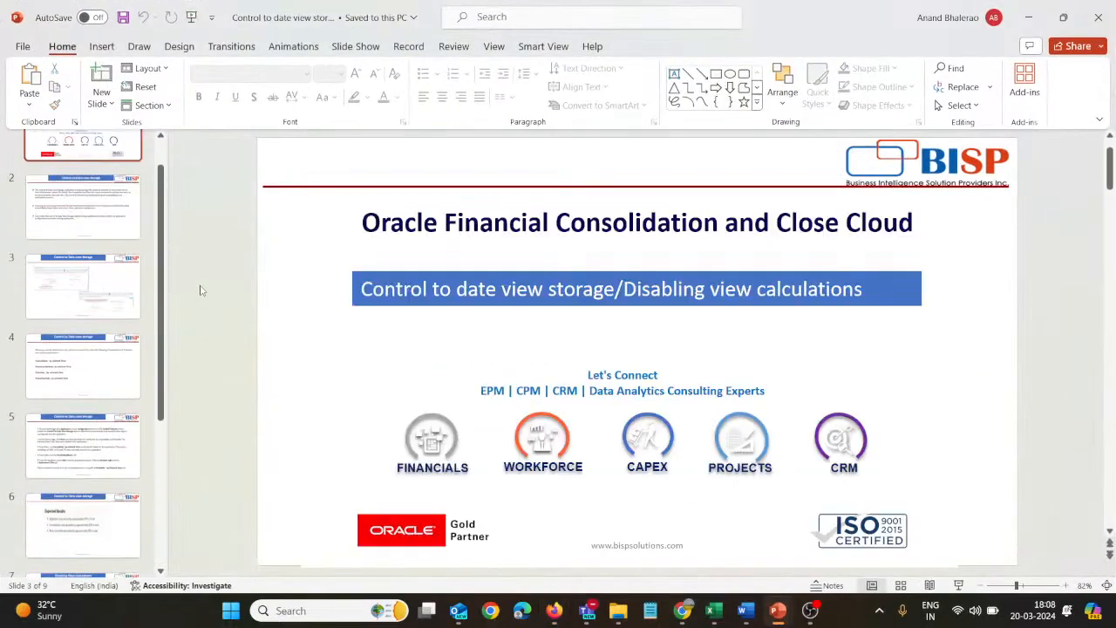
left_click(87, 251)
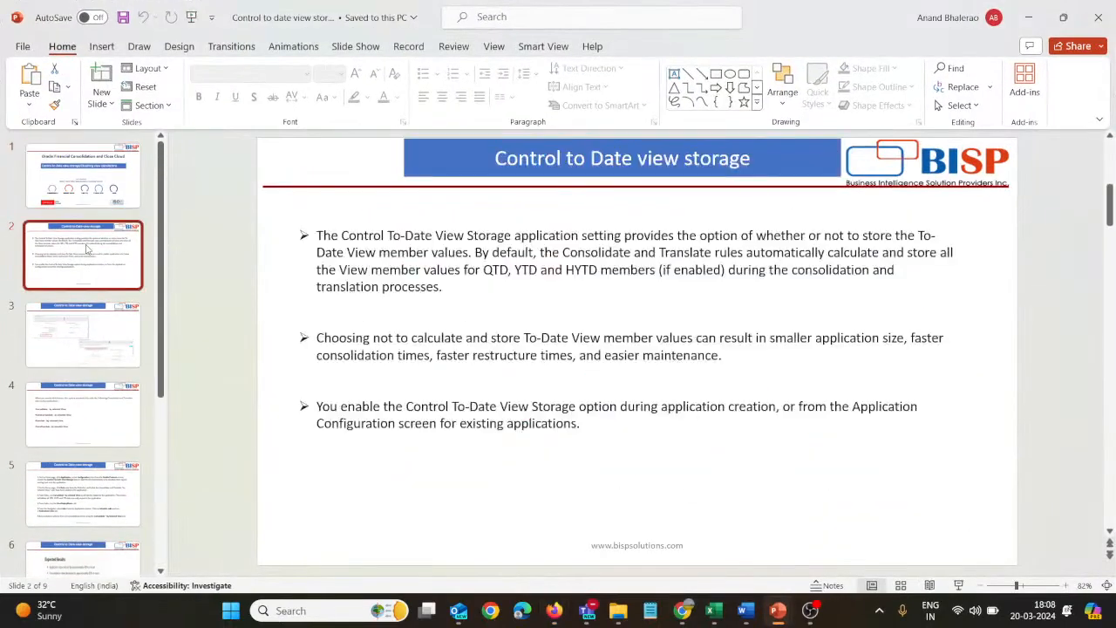
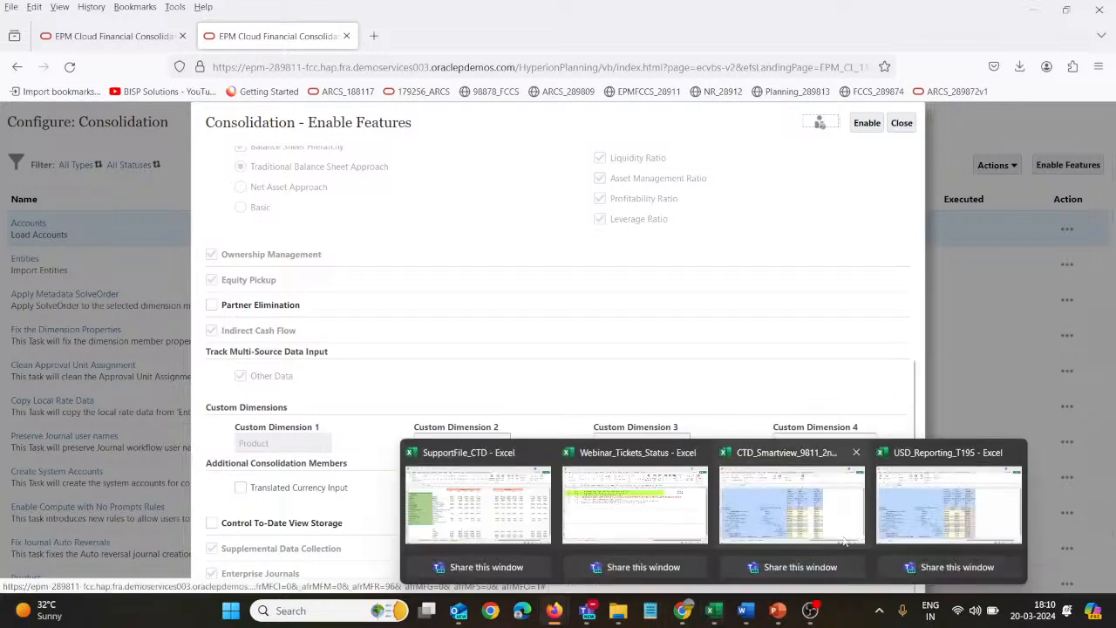
Step: Find and open the CTD_Smartview_9811_1stCase workbook from the CTD folder
left_click(948, 506)
mouse_move(718, 616)
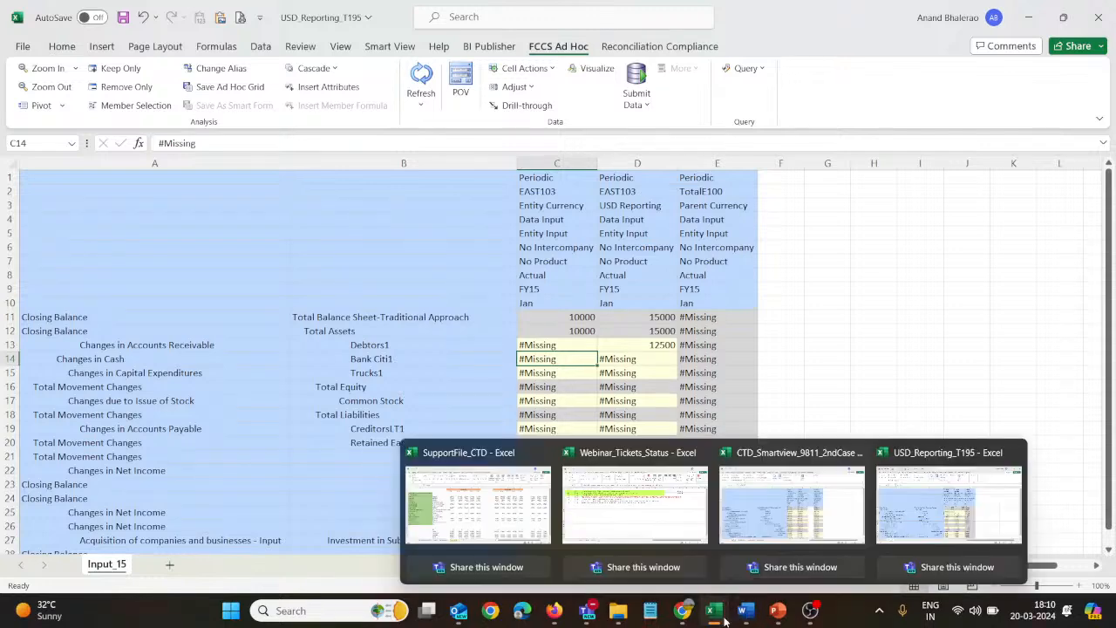
left_click(478, 501)
mouse_move(620, 614)
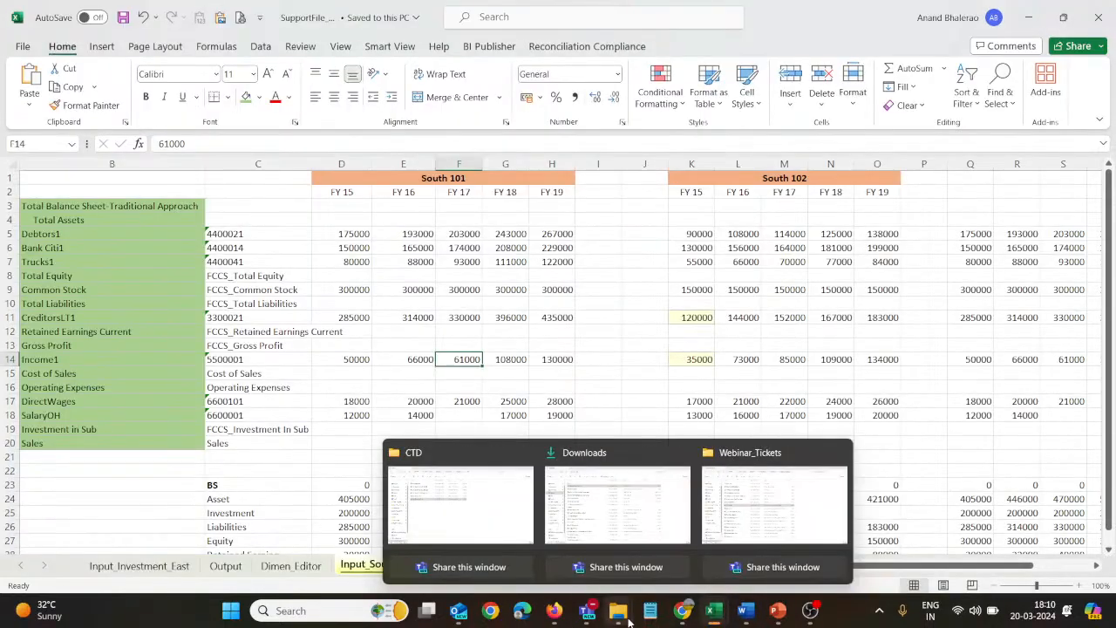
left_click(460, 504)
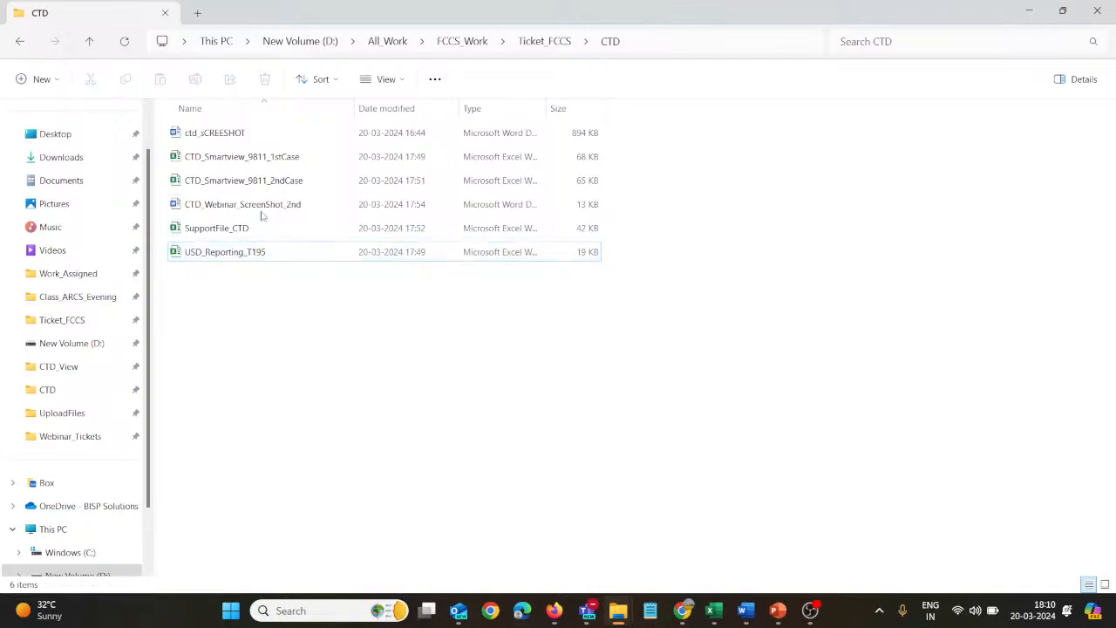
left_click(272, 157)
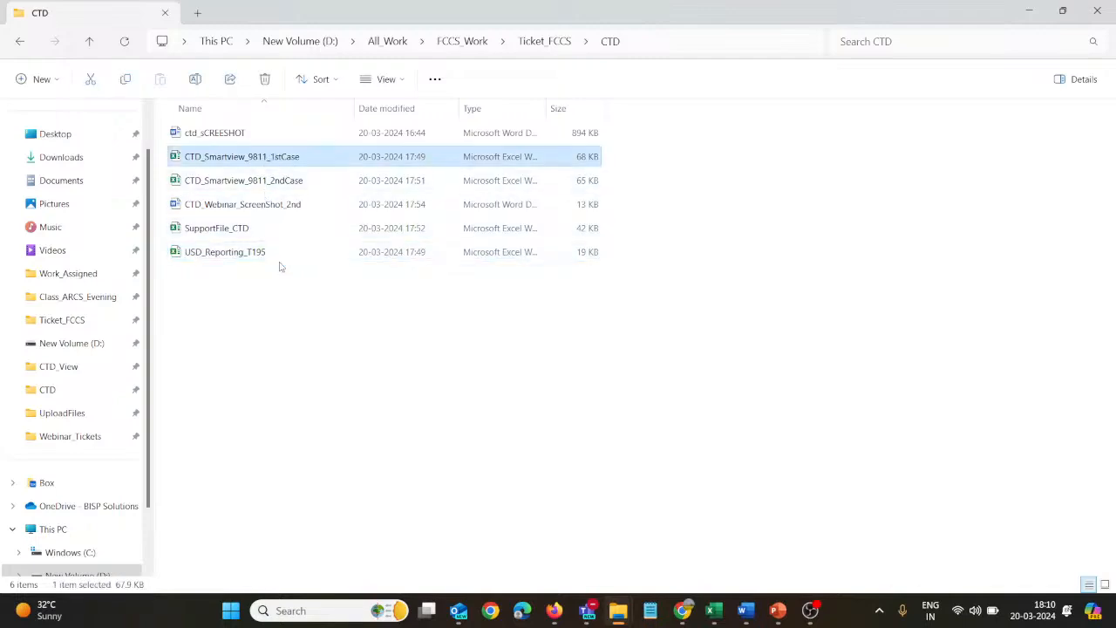
key("alt+Tab")
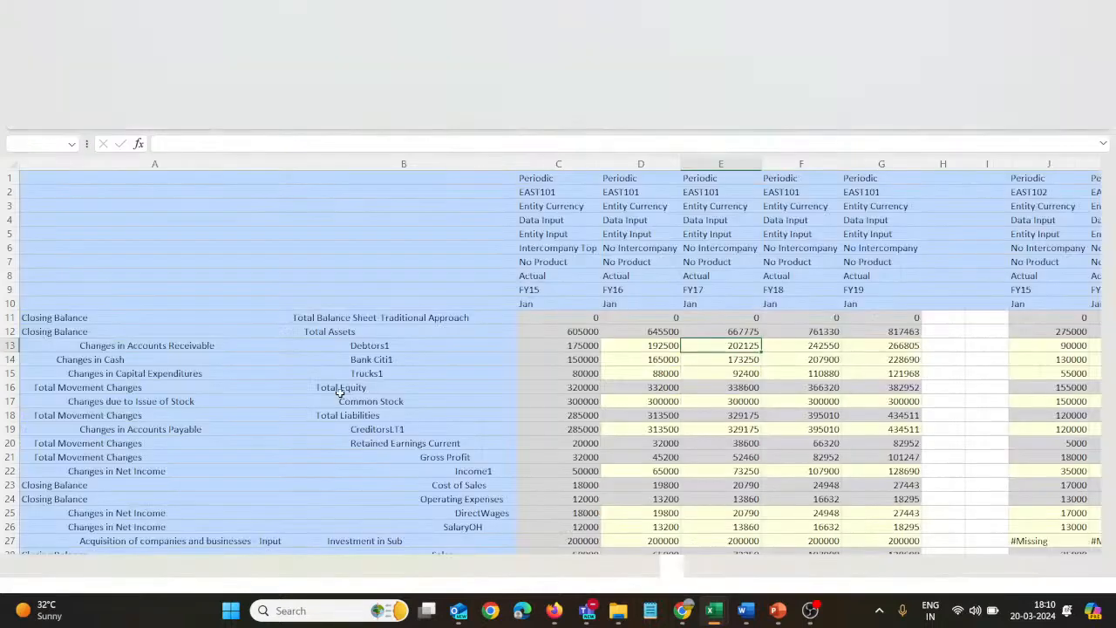
Step: On the Input_FY16 sheet, narrow column A and fill the EAST101 header cells C2:G2 with light green
left_click_drag(542, 288, 902, 289)
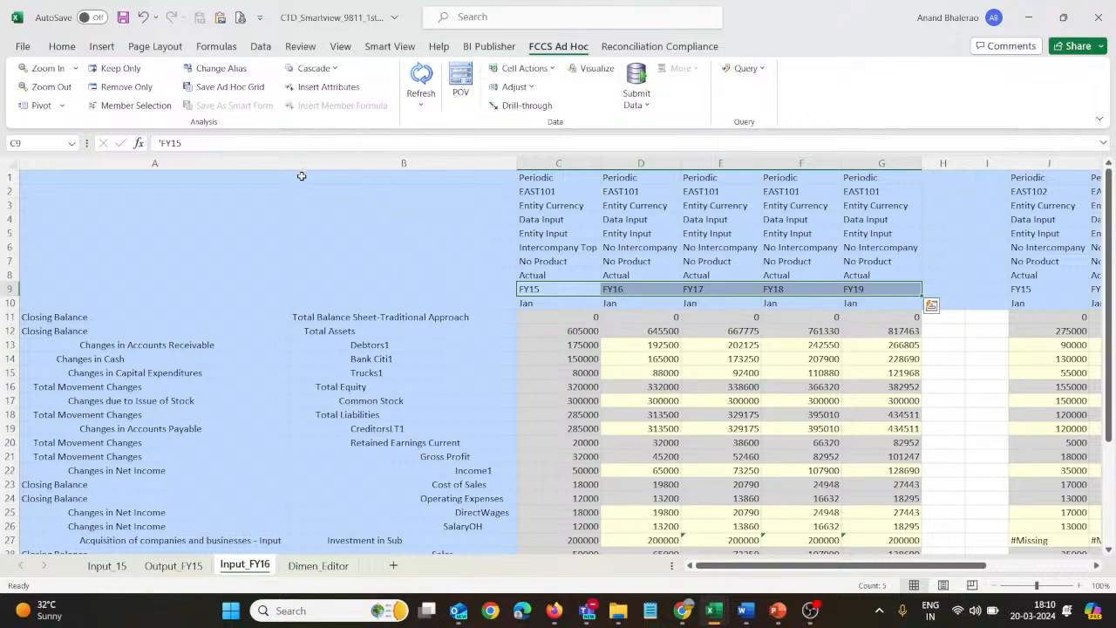
left_click_drag(291, 163, 256, 163)
left_click_drag(509, 186, 839, 194)
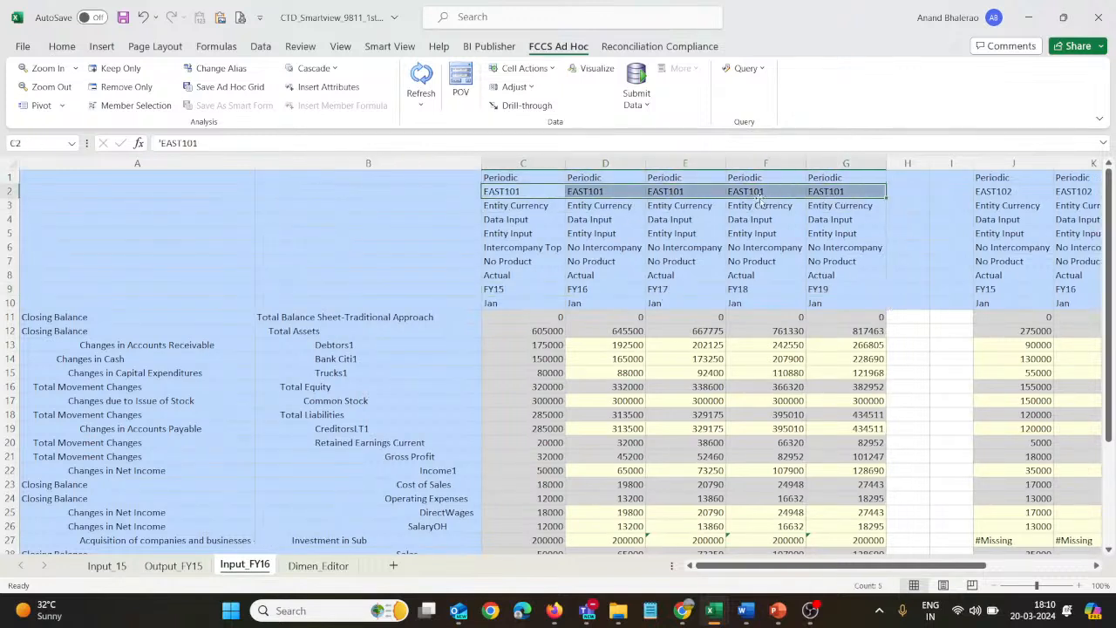
left_click(64, 49)
left_click(245, 97)
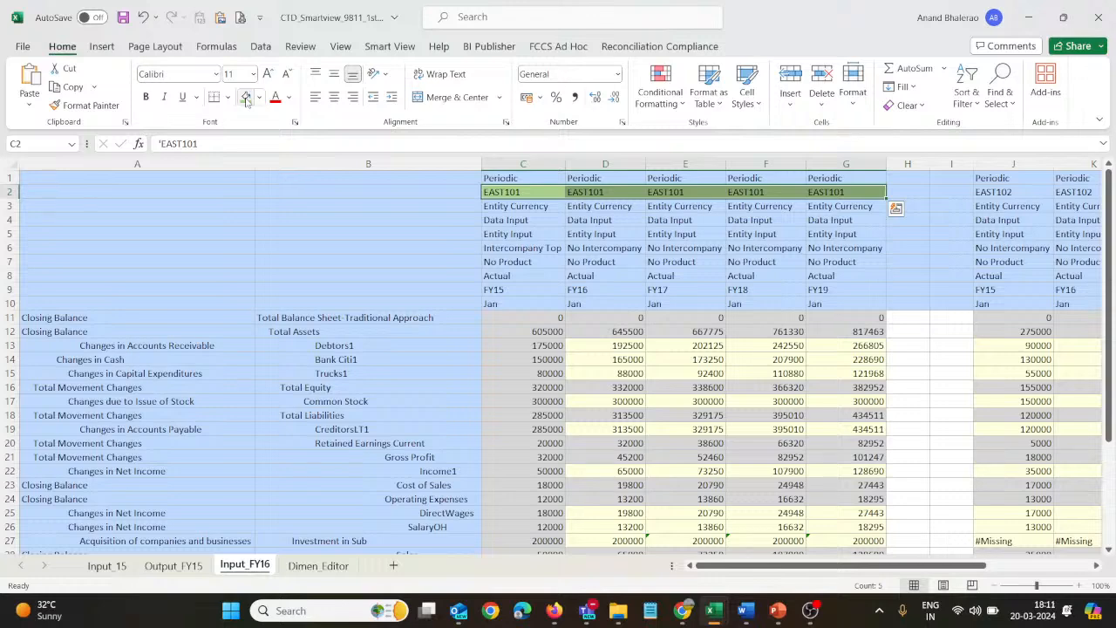
left_click(550, 272)
Step: Review the EAST101 data for FY15 to FY19 against the SupportFile_CTD figures and the Consolidation Enable Features settings
left_click_drag(494, 190, 815, 433)
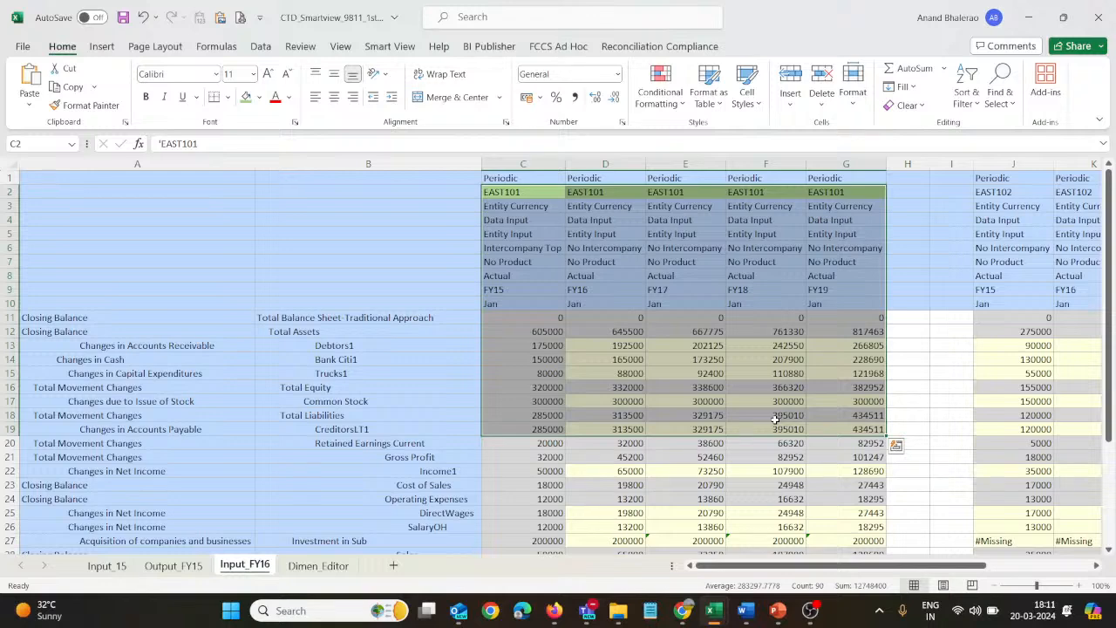
key("alt+Tab")
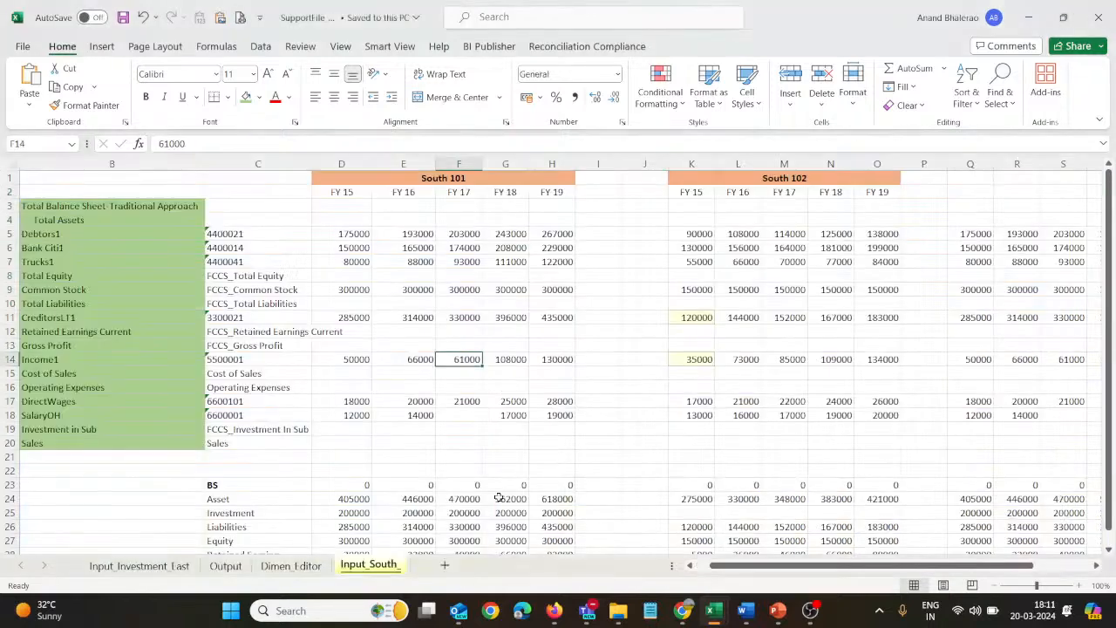
key("alt+Tab")
mouse_move(554, 610)
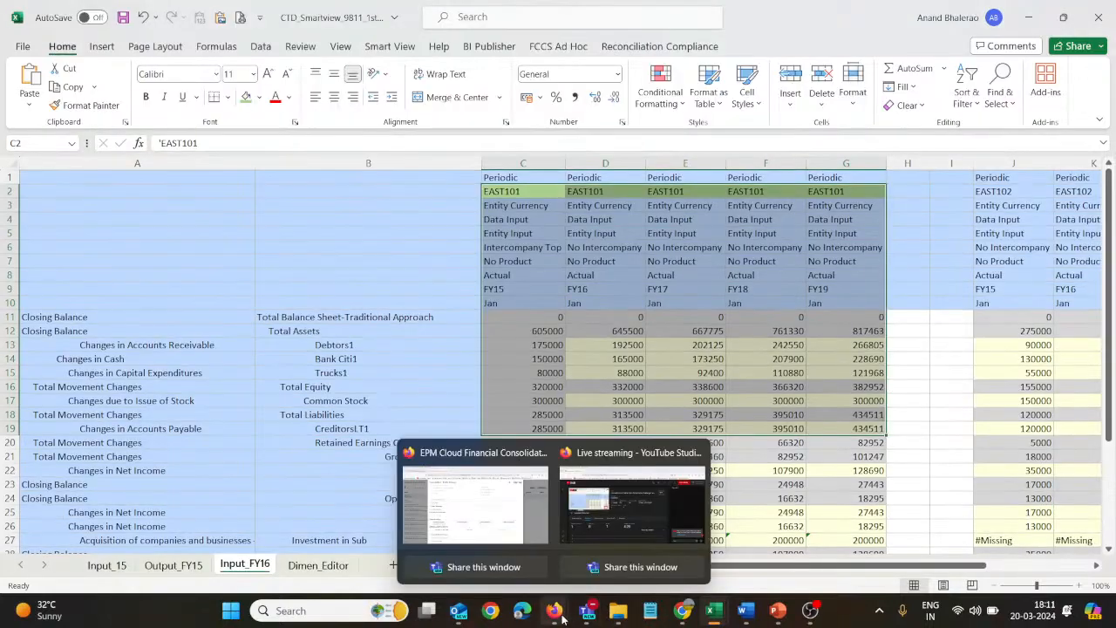
left_click(506, 533)
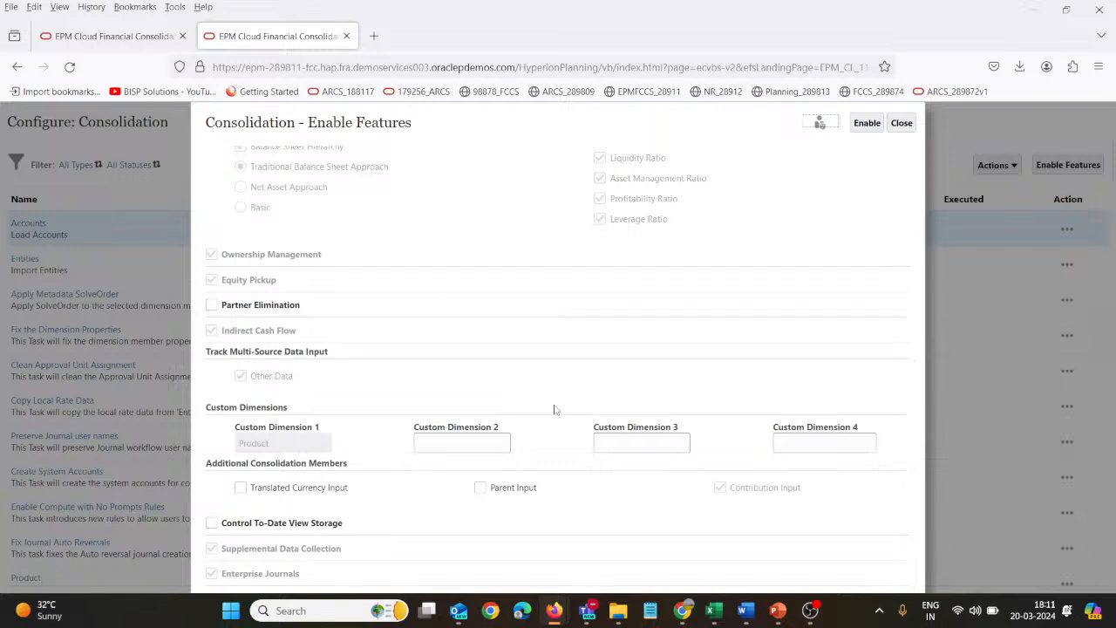
key("alt+Tab")
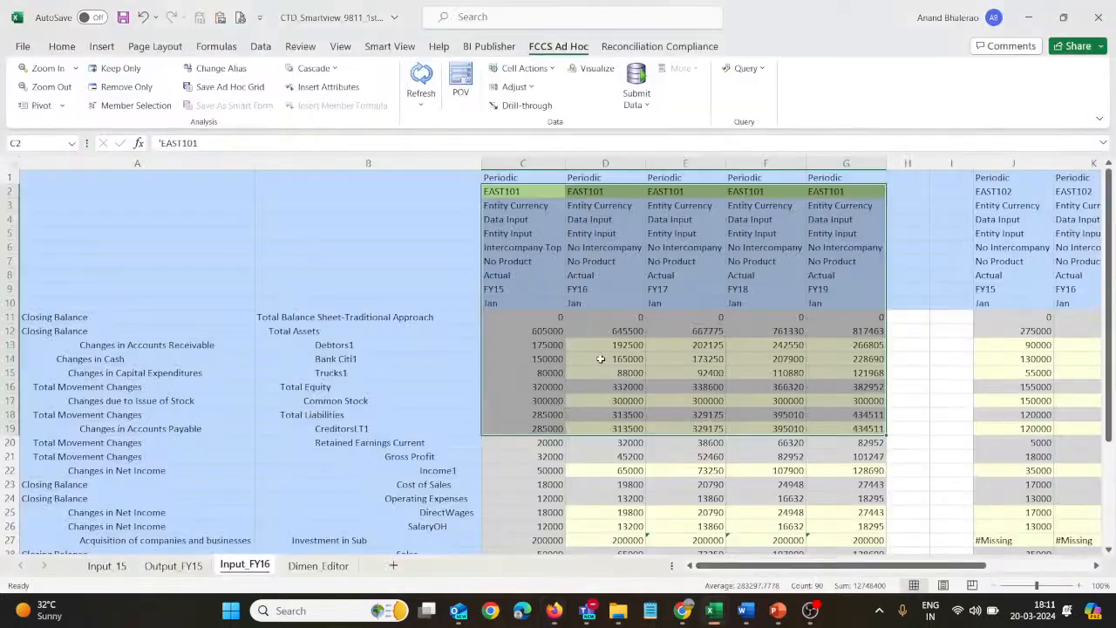
left_click_drag(619, 346, 865, 416)
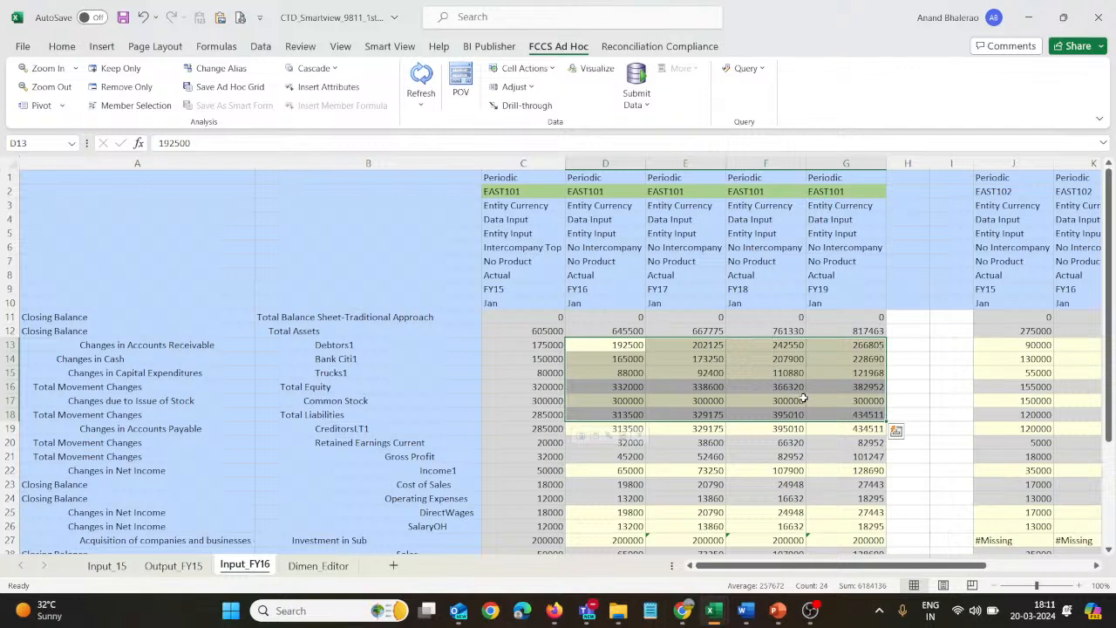
Step: Switch to the ctd_sCREESHOT document in Word and review its Empty New Application screenshots down to the Job Details
mouse_move(755, 624)
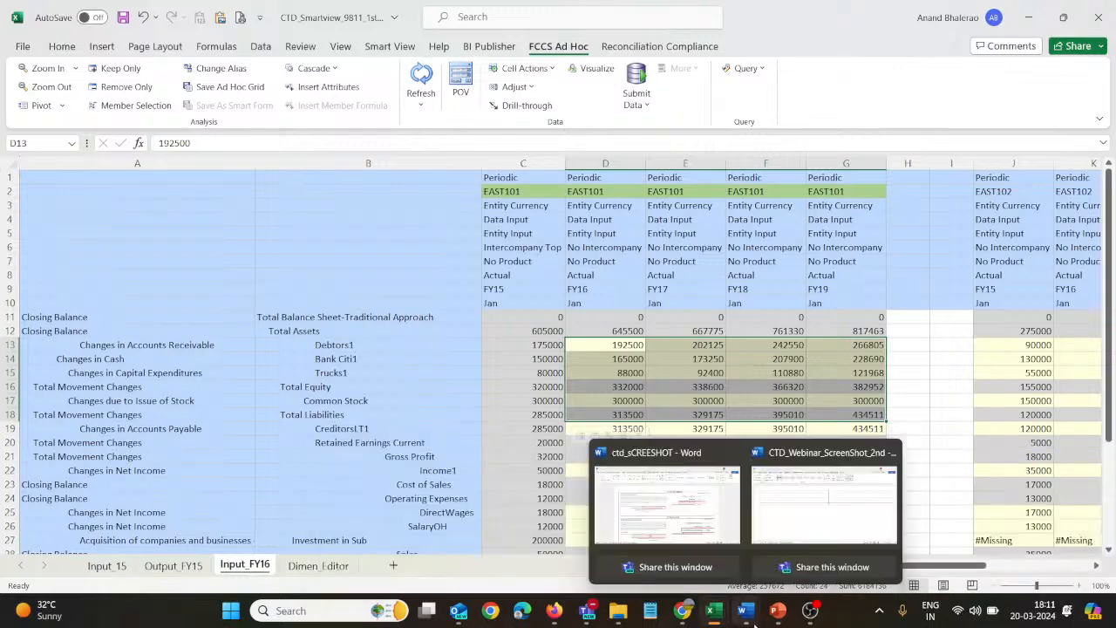
left_click(667, 506)
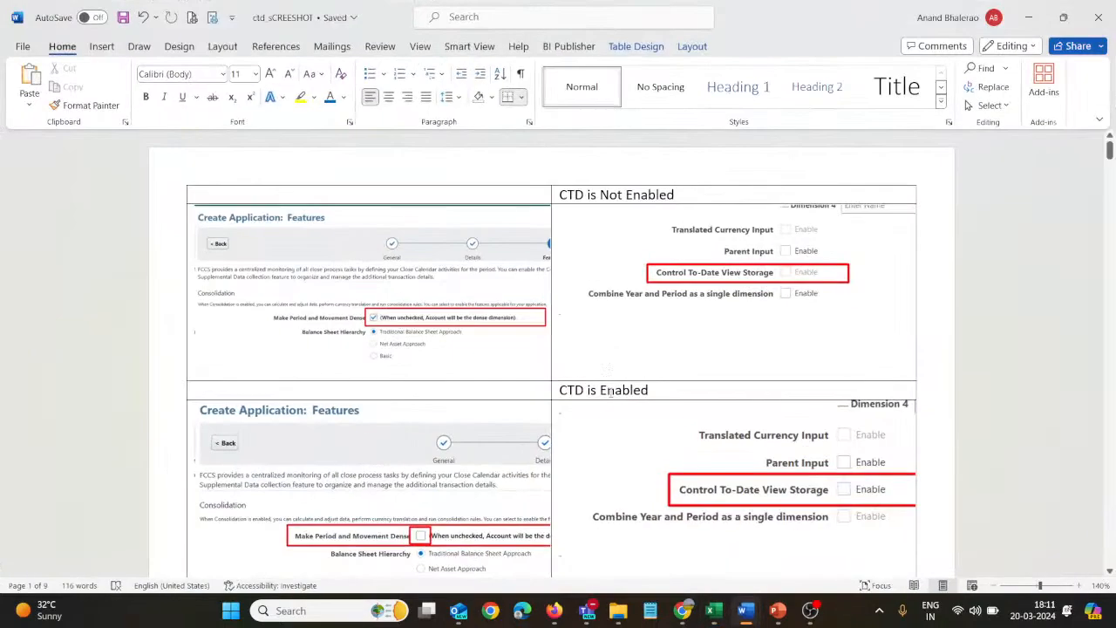
scroll(784, 354, "down", 15)
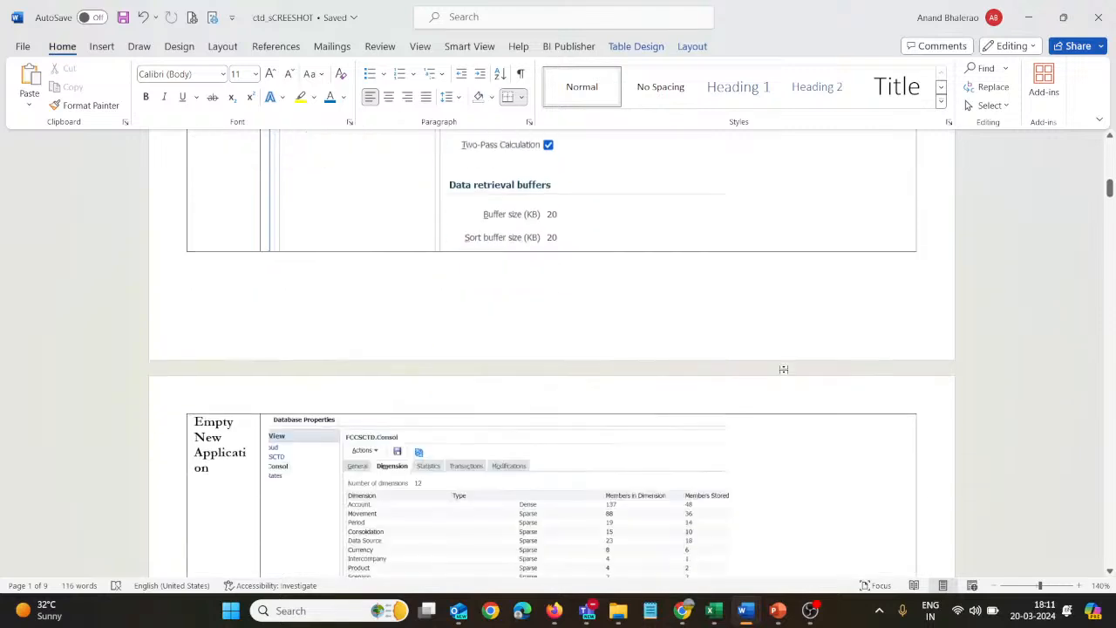
scroll(778, 399, "down", 15)
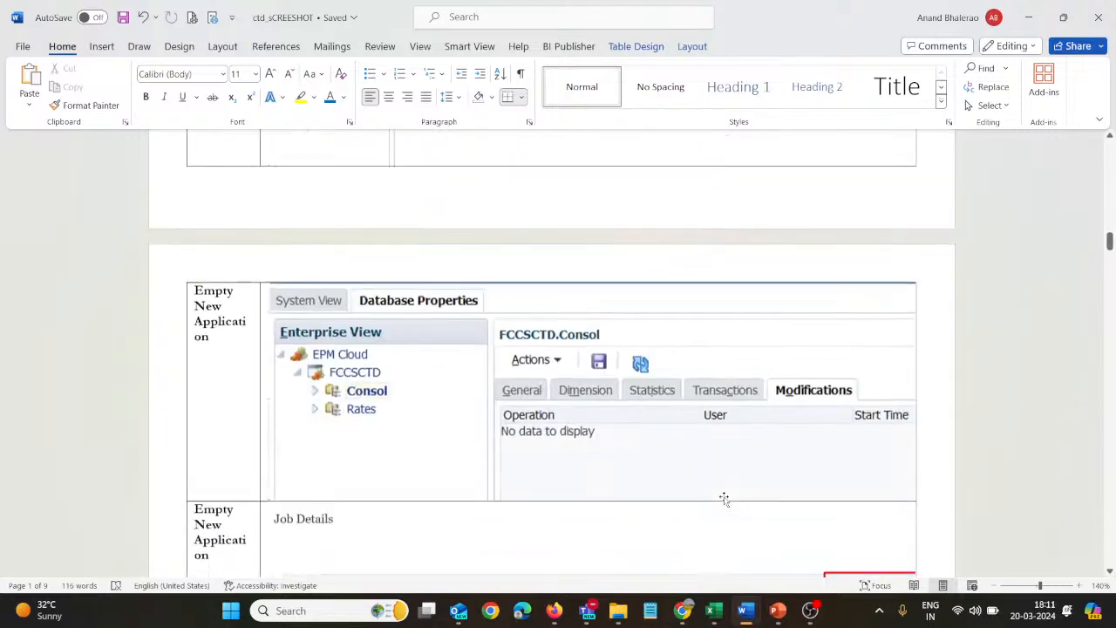
scroll(724, 504, "down", 3)
scroll(722, 509, "up", 4)
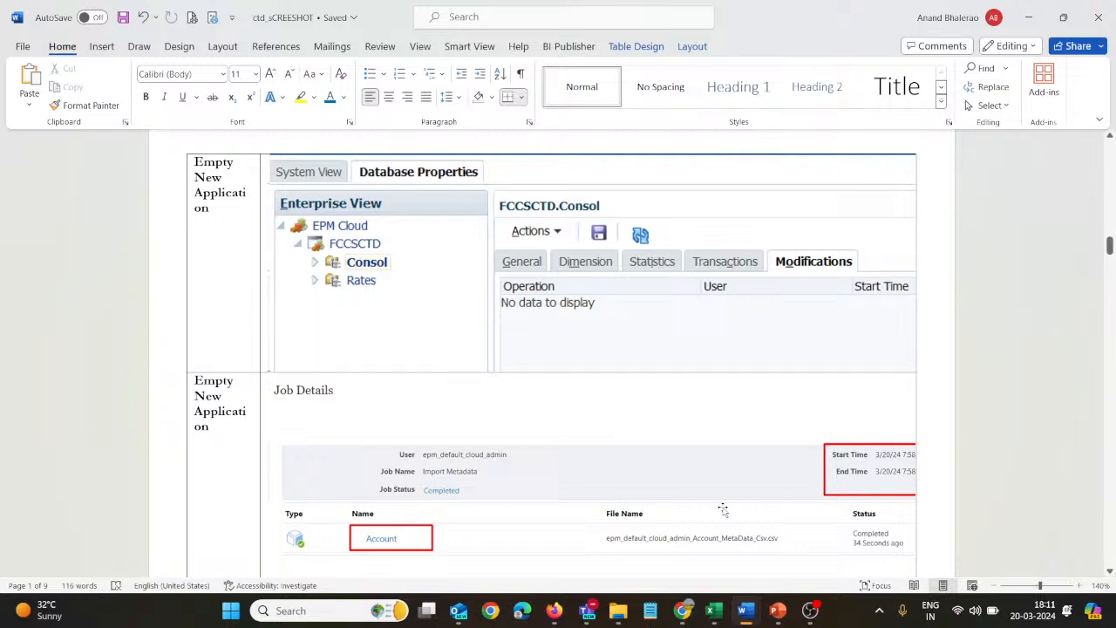
Step: Switch to the CTD_Smartview_9811_2ndCase workbook in Excel and check the South101 input cells on the Input_15 sheet
key("alt+Tab")
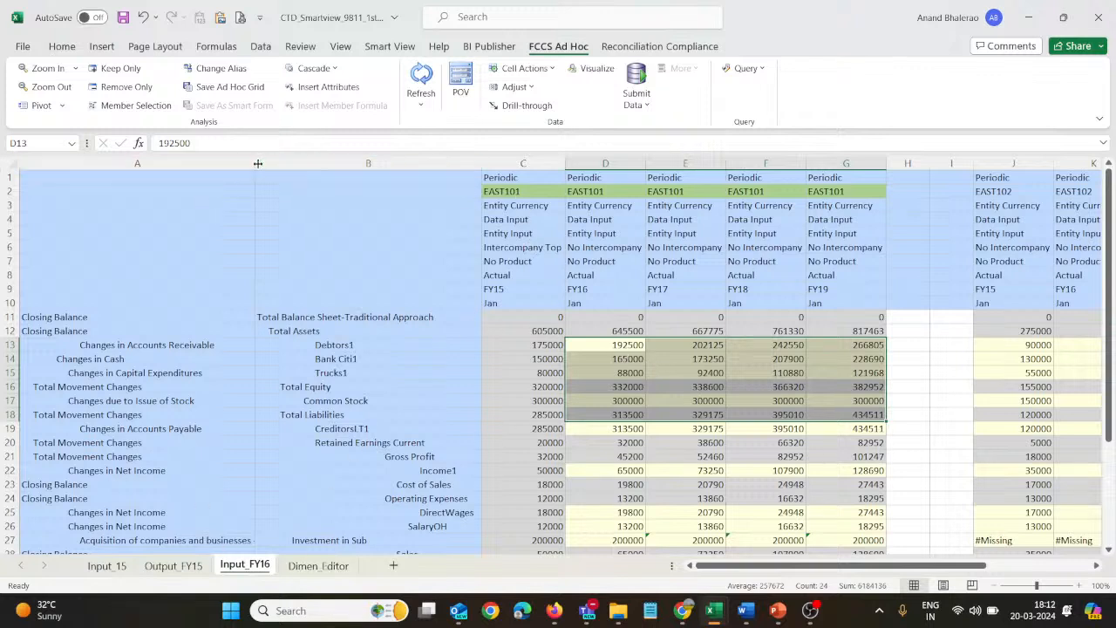
mouse_move(711, 610)
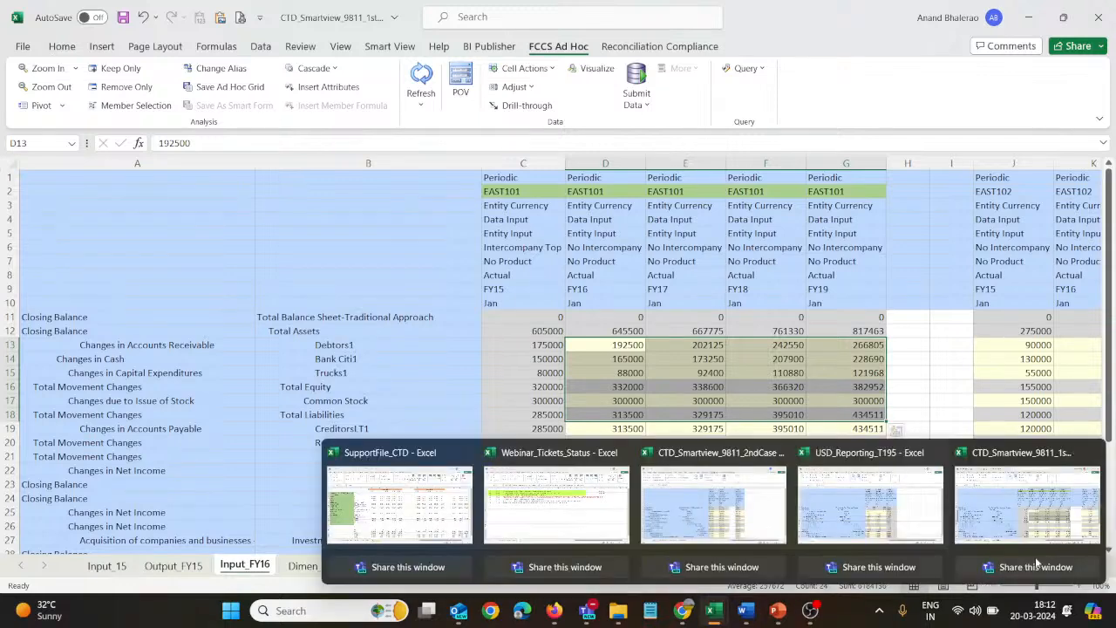
left_click(1008, 525)
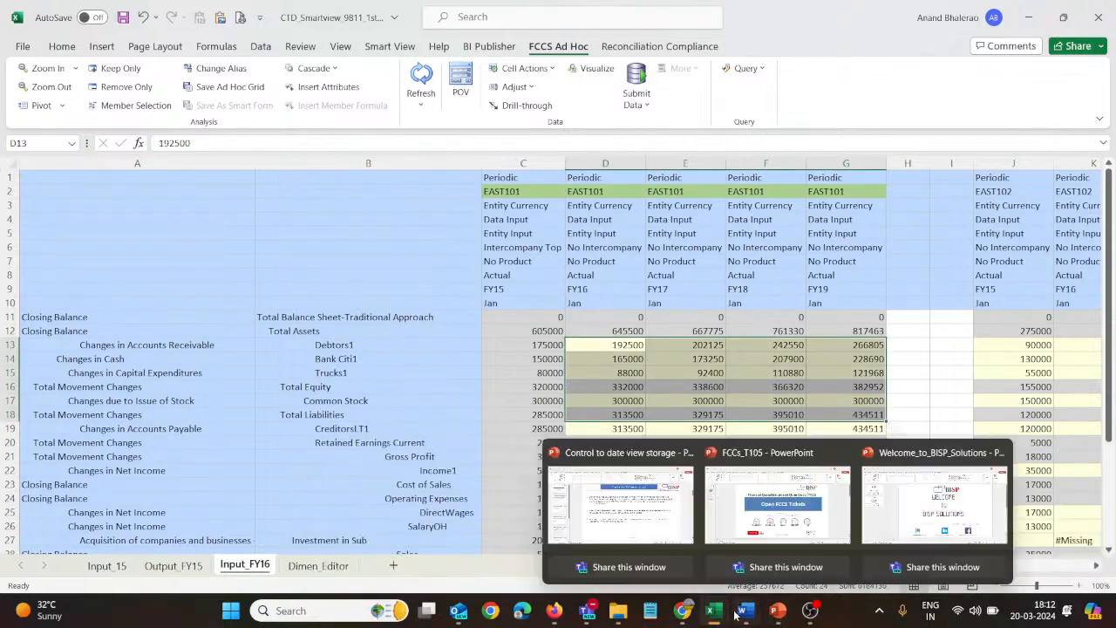
mouse_move(725, 615)
left_click(713, 506)
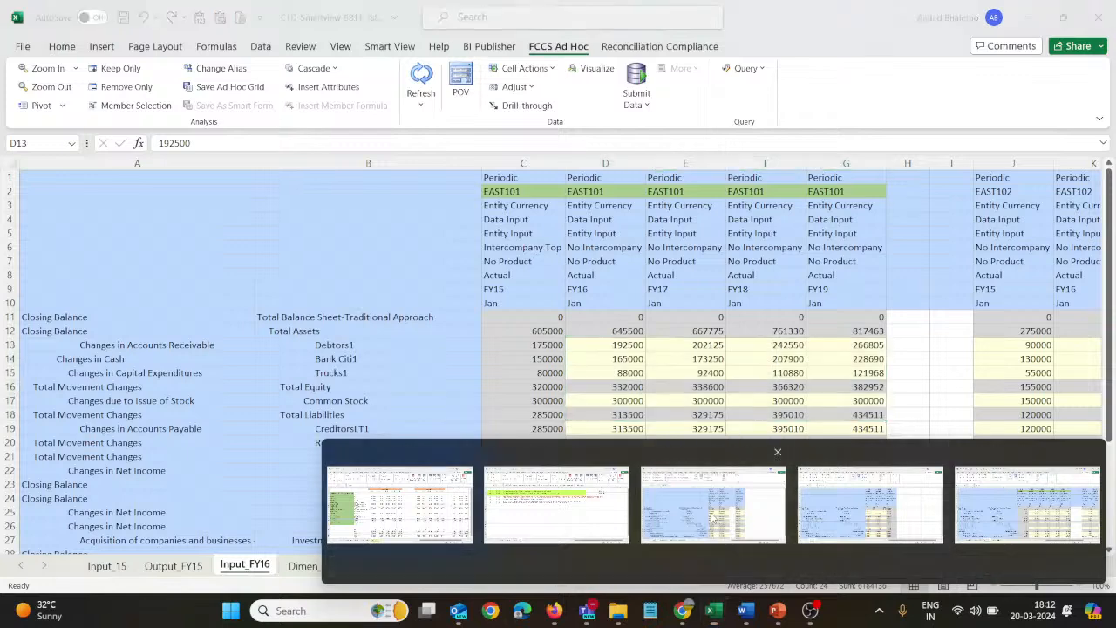
left_click(477, 320)
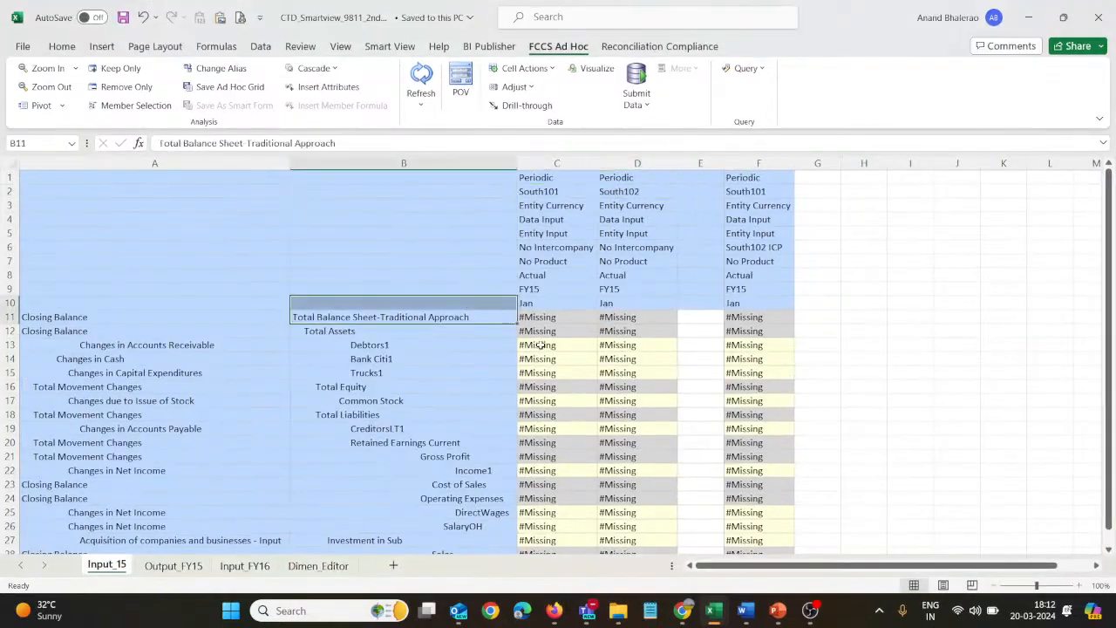
left_click_drag(537, 346, 546, 366)
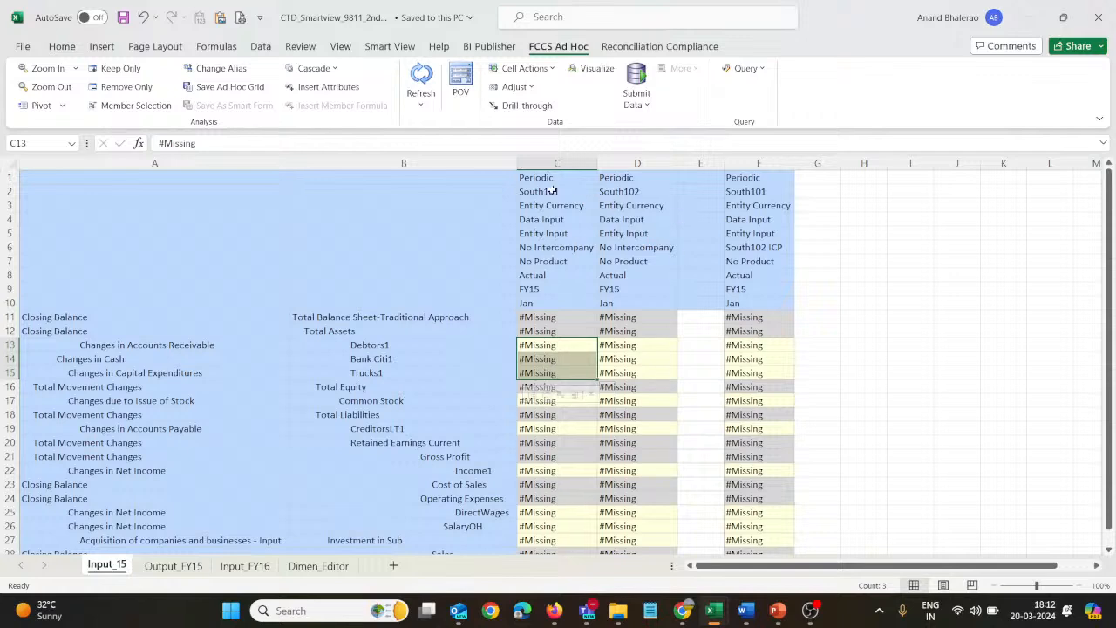
Step: Fill the South101 and South102 entity header cells C2:F2 on the Input_15 sheet with light gold
left_click_drag(549, 190, 738, 190)
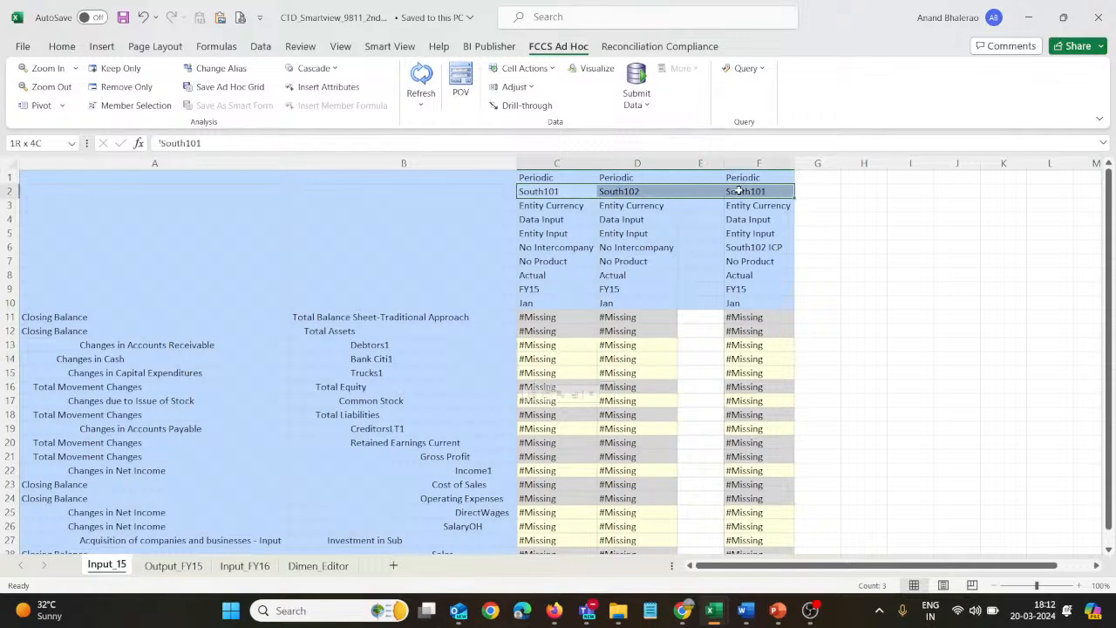
left_click(62, 46)
left_click(259, 97)
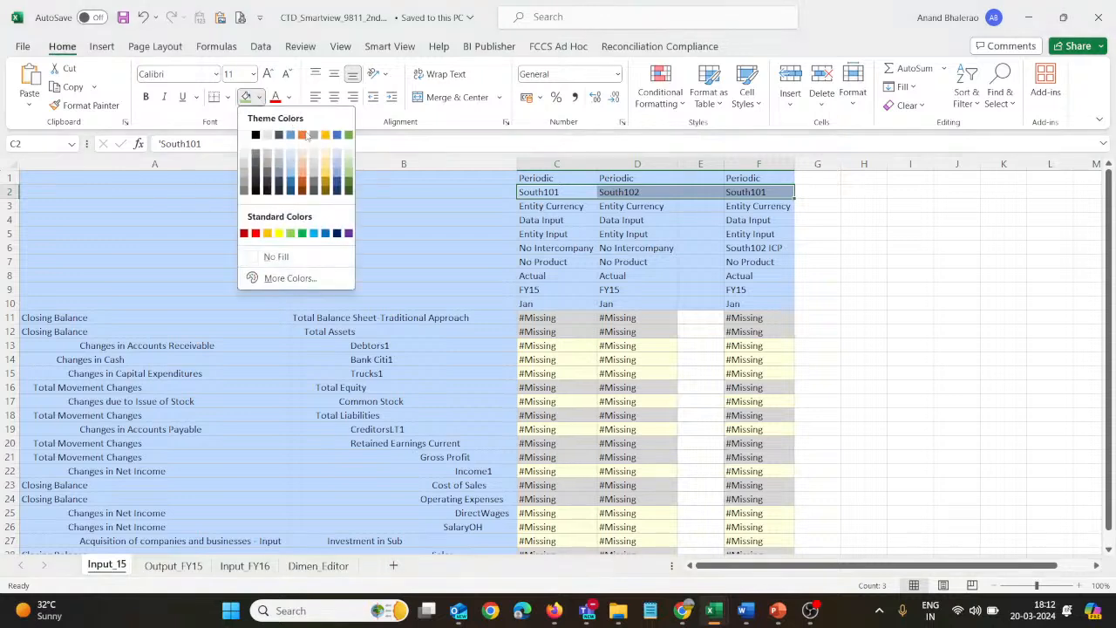
left_click(325, 165)
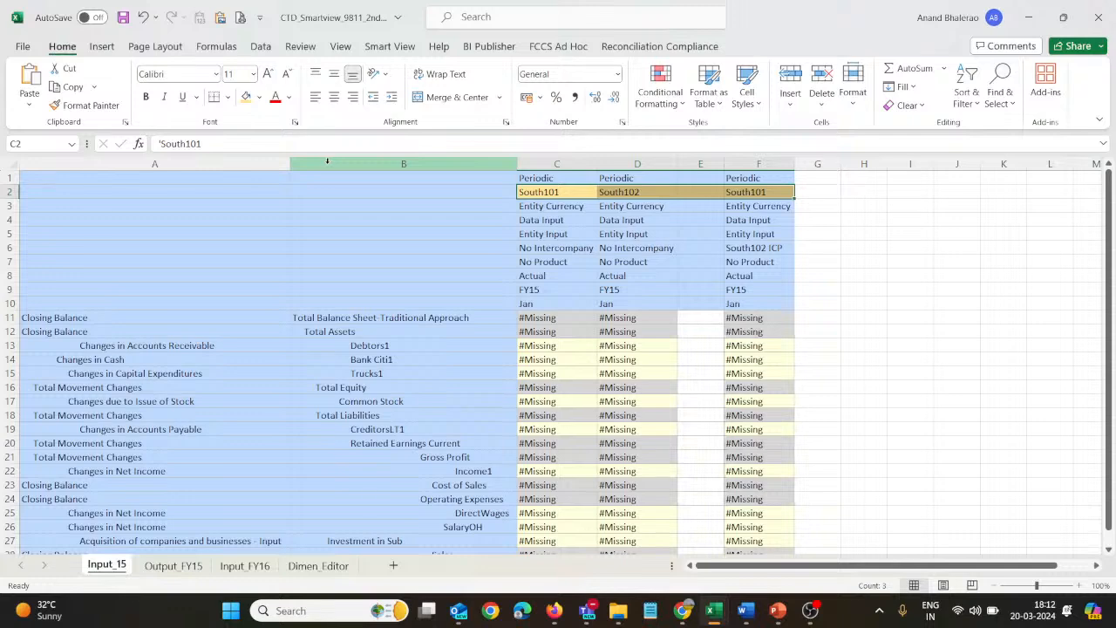
Step: Capture the Custom Dimensions through Supplemental Data Collection area of Enable Features, box Control To-Date View Storage in red, and copy the screenshot
mouse_move(553, 611)
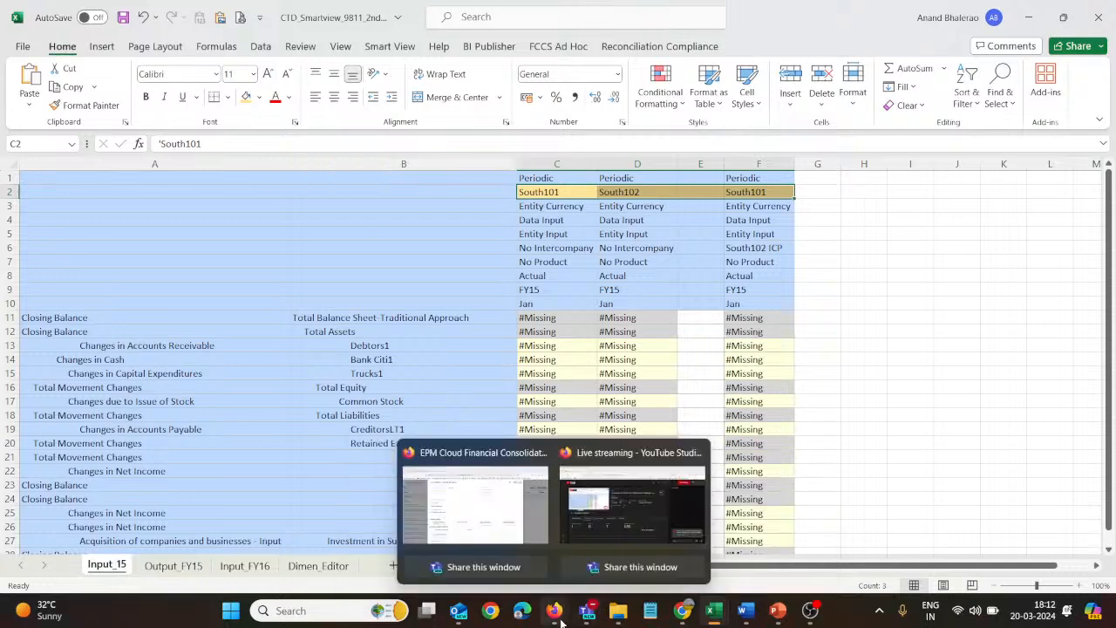
left_click(498, 538)
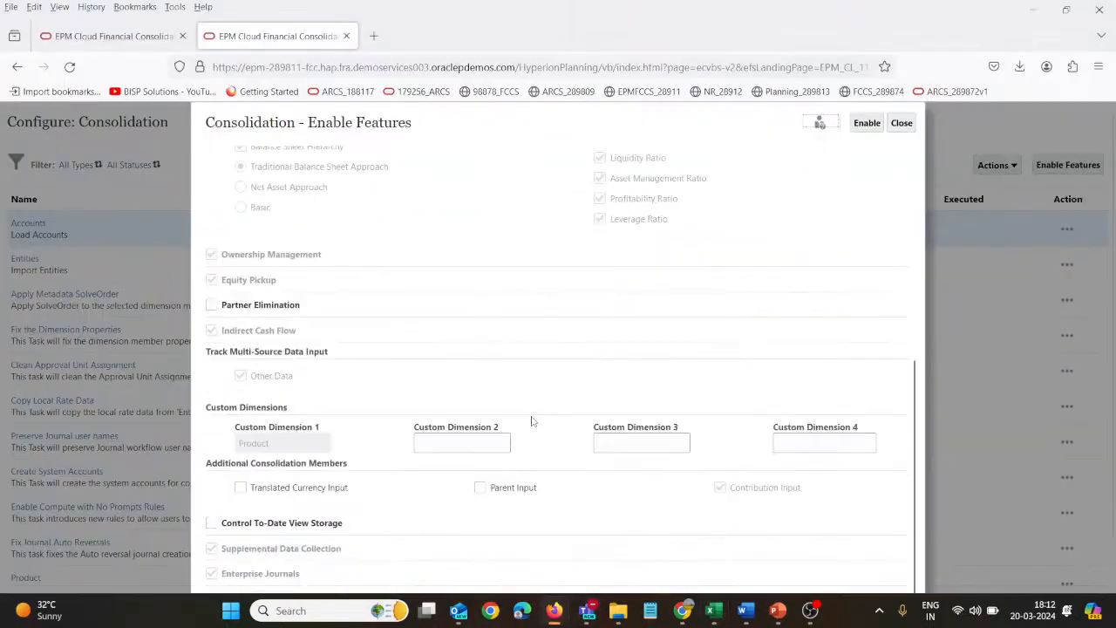
key("super+shift+s")
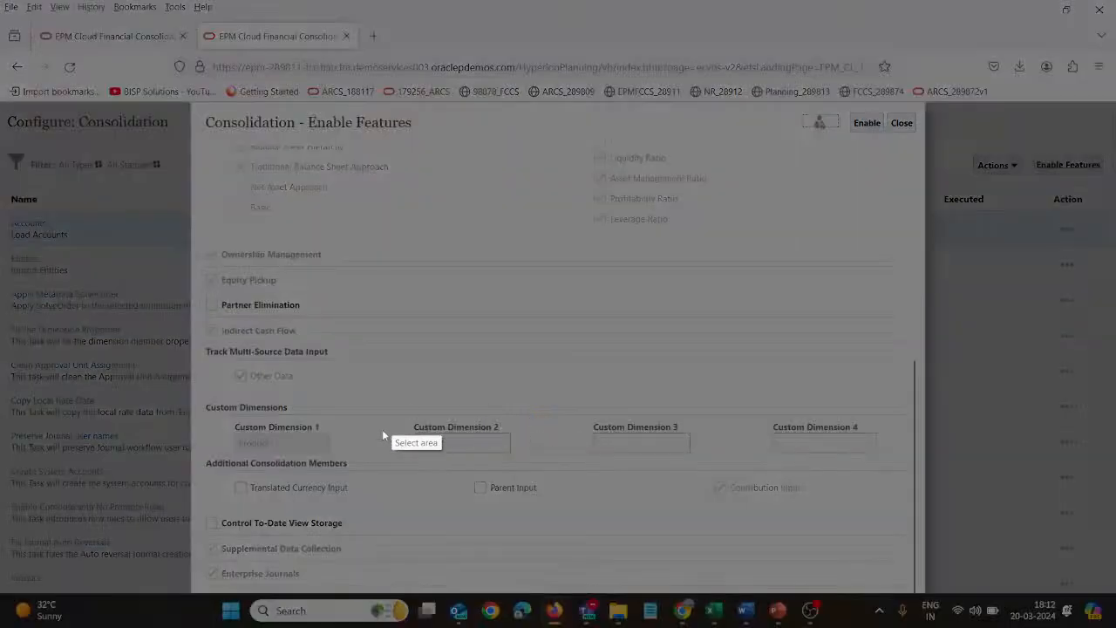
mouse_move(204, 388)
left_mouse_down()
mouse_move(211, 540)
mouse_move(427, 580)
mouse_move(554, 566)
left_mouse_up()
left_click(566, 501)
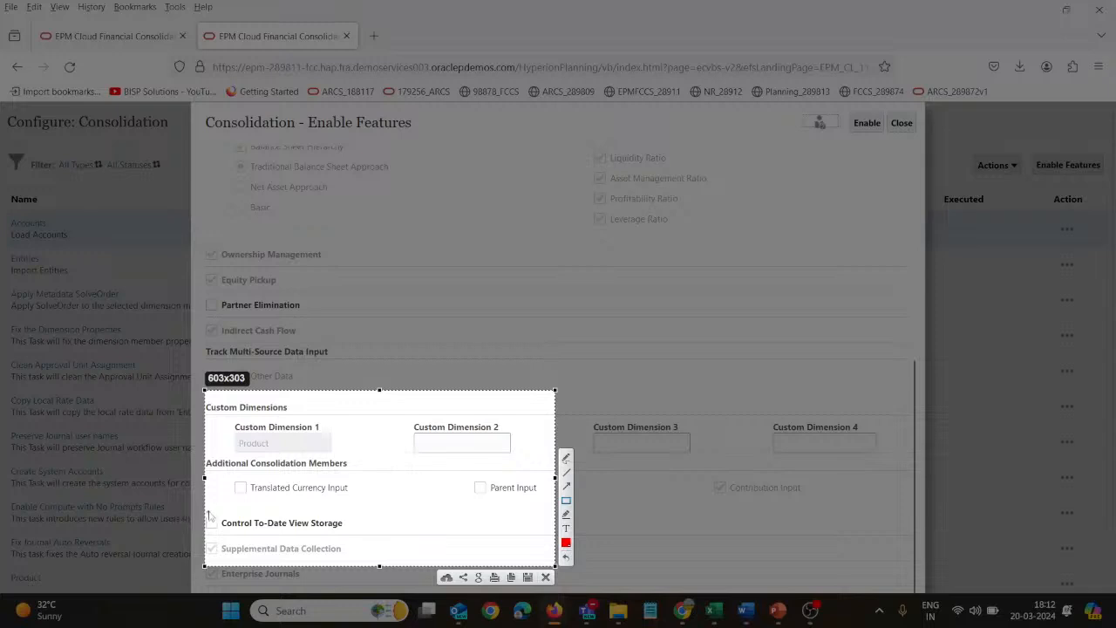
mouse_move(207, 507)
left_mouse_down()
mouse_move(332, 546)
mouse_move(362, 537)
left_mouse_up()
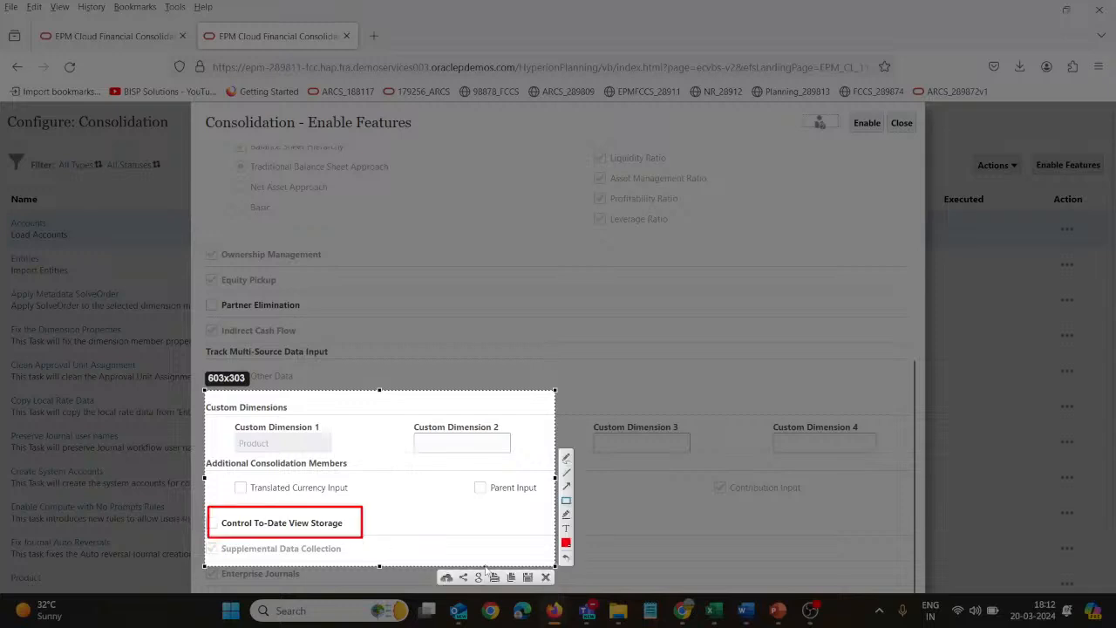
left_click(510, 576)
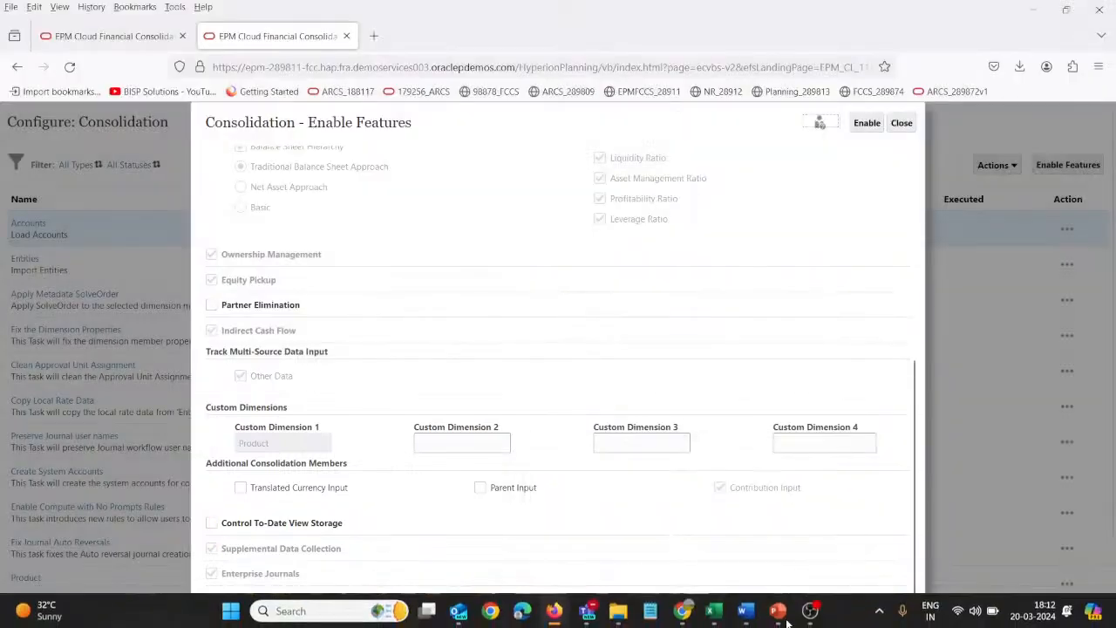
Step: Paste the Enable Features screenshot into the second row, first column of the table in the CTD_Webinar_ScreenShot_2nd document in Word
mouse_move(744, 611)
left_click(831, 530)
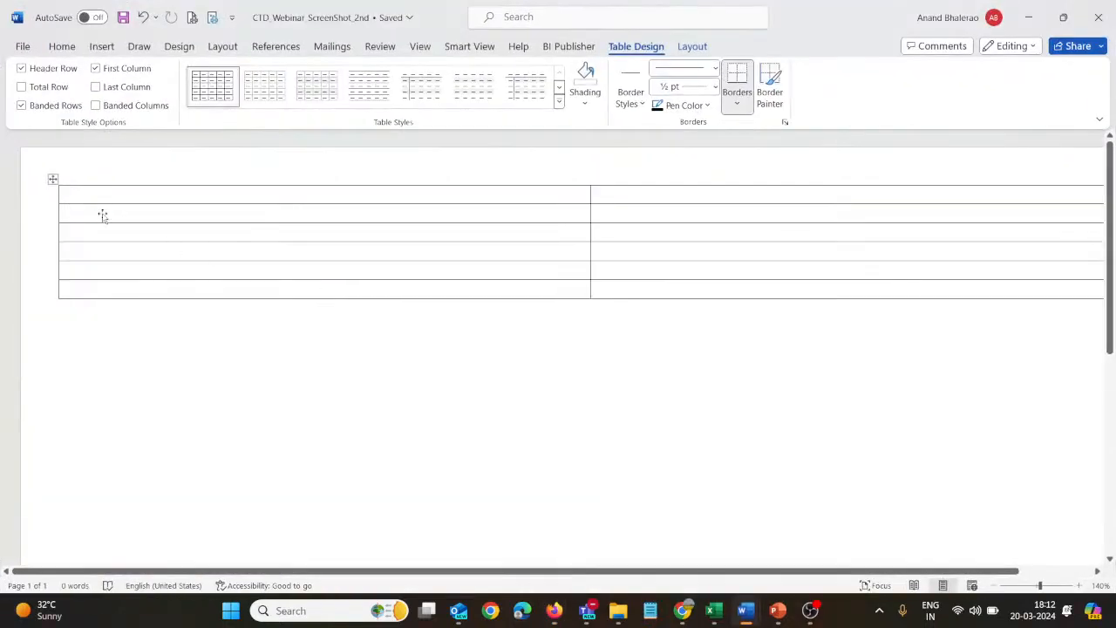
key("ctrl+v")
Step: Return to Firefox, close Enable Features without enabling anything, and open Rules in Calculation Manager
key("alt+Tab")
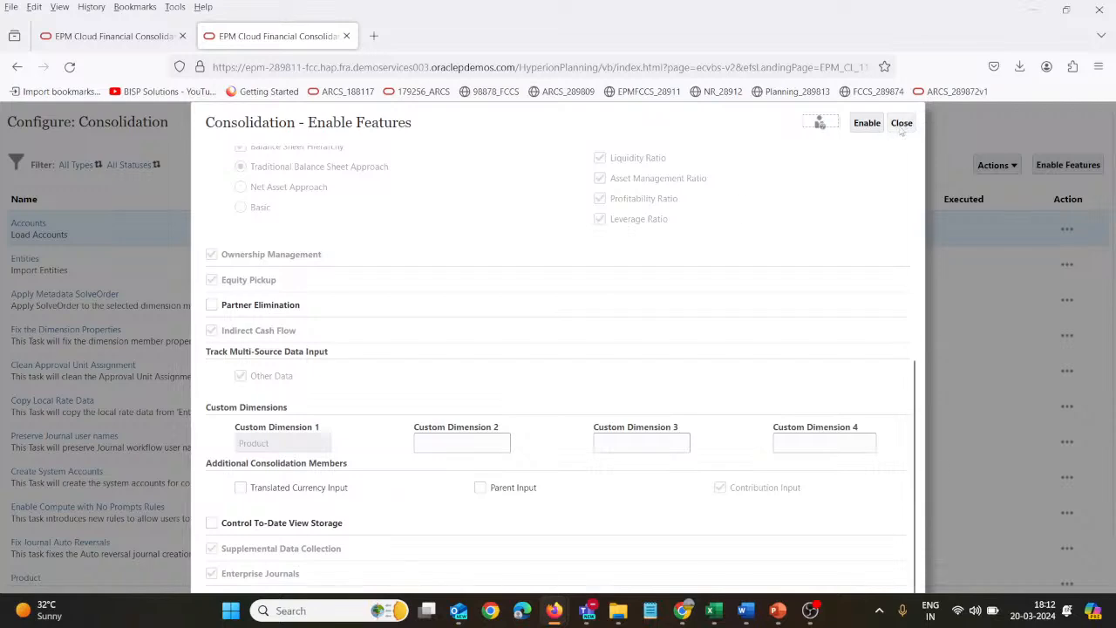
left_click(902, 123)
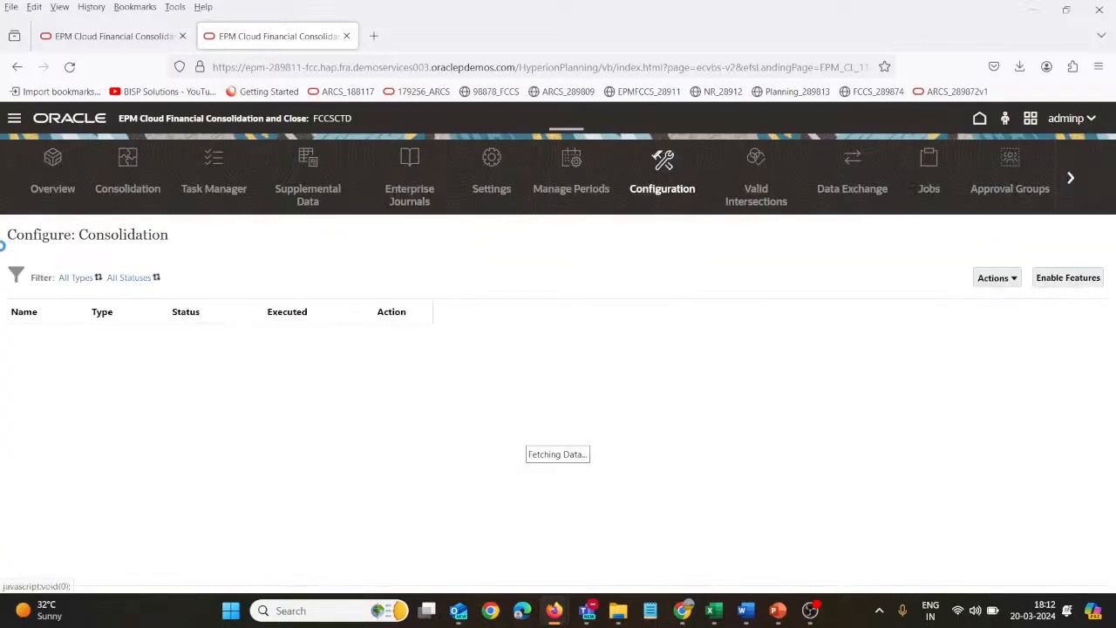
left_click(14, 117)
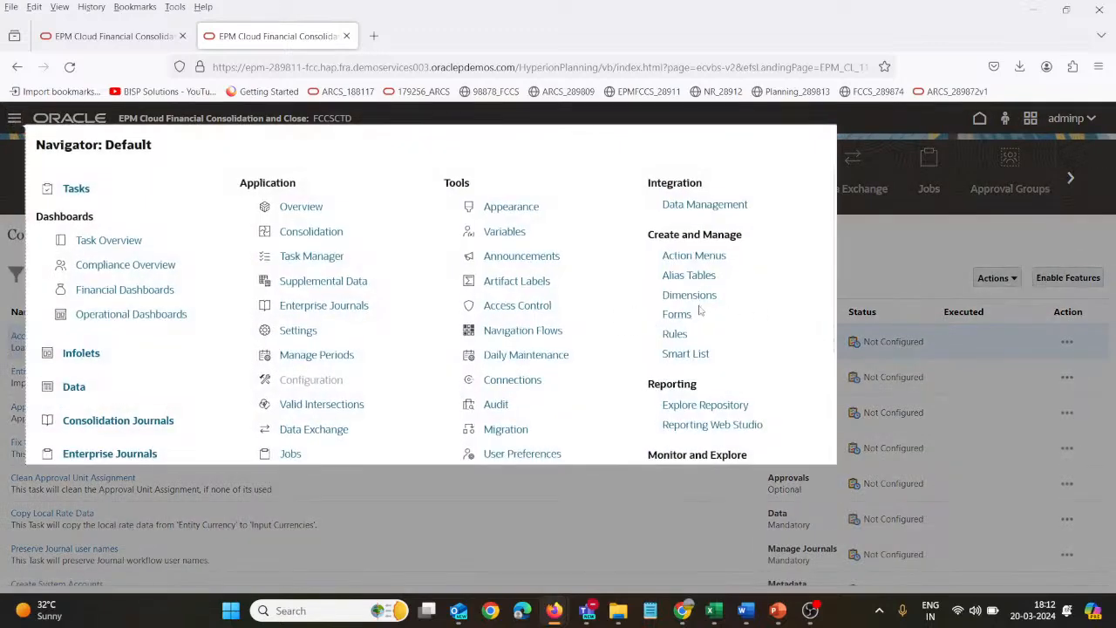
left_click(675, 334)
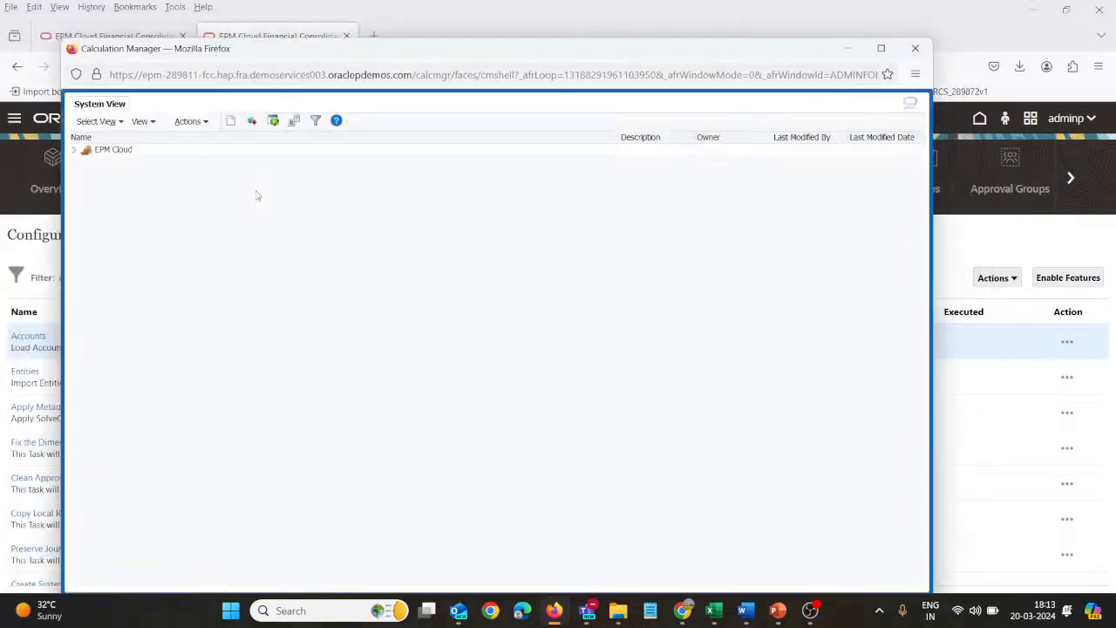
Step: Open the Database Properties of the Consol database under EPM Cloud, FCCSCTD
left_click(190, 121)
left_click(200, 150)
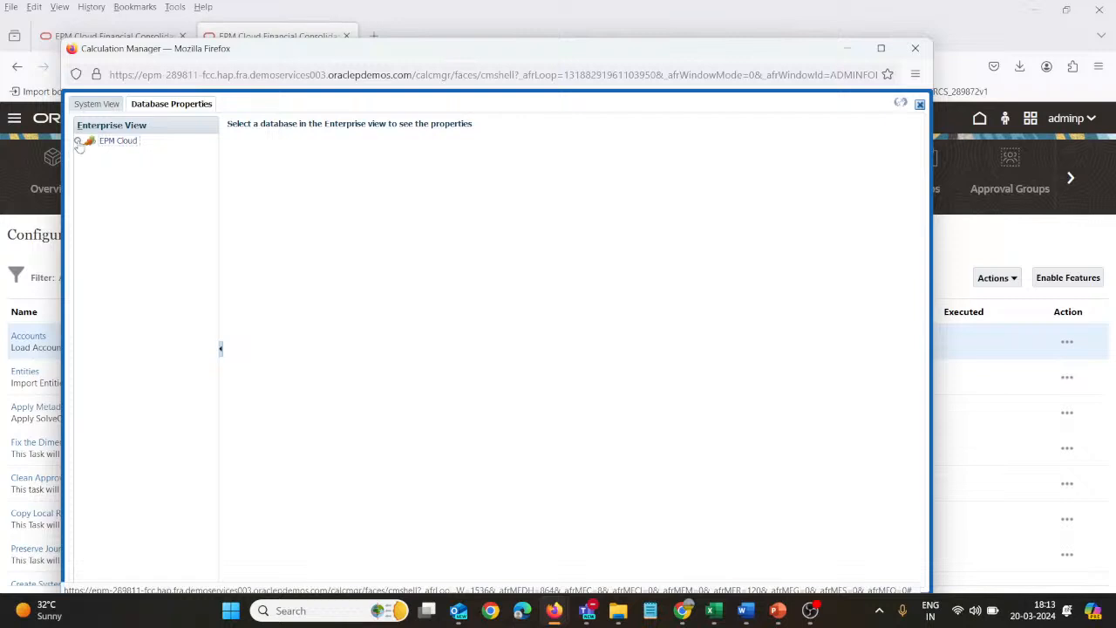
left_click(78, 141)
left_click(89, 154)
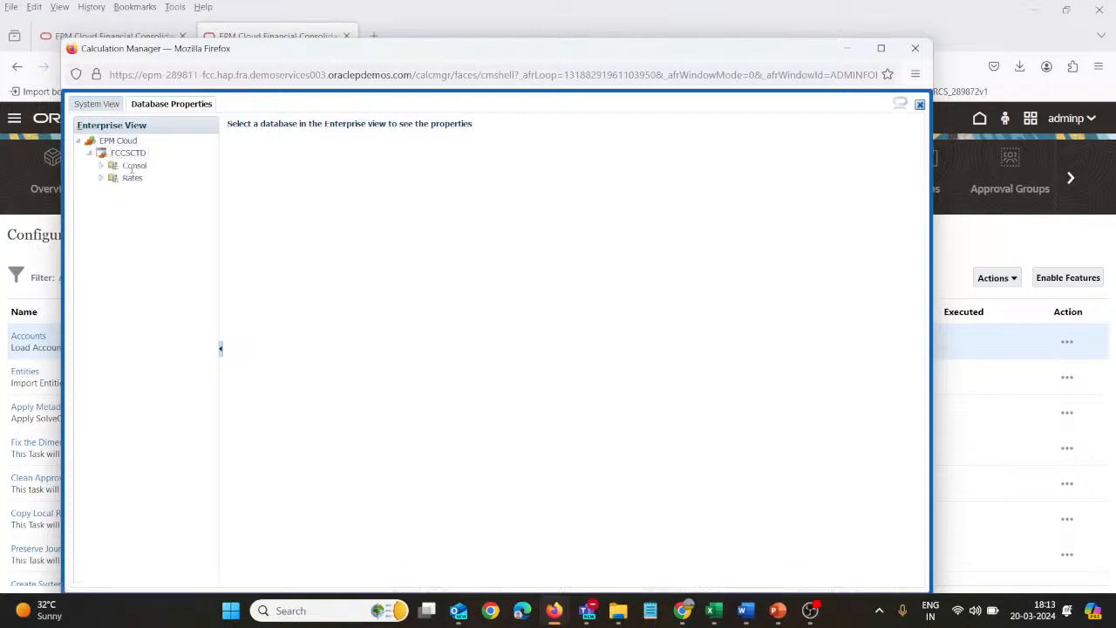
left_click(138, 165)
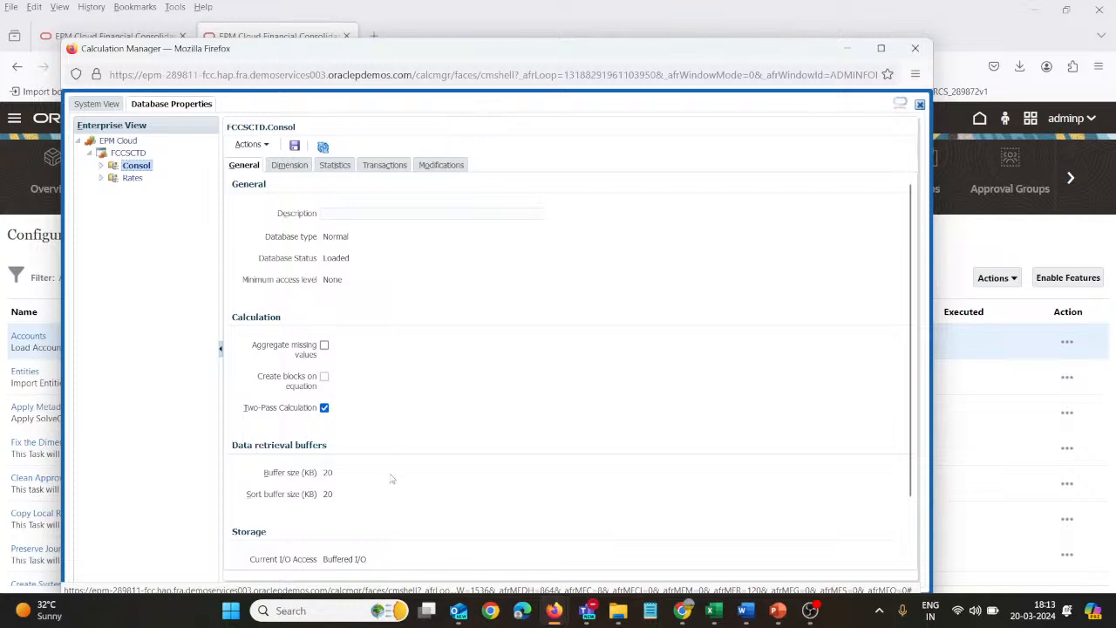
Step: Capture Consol's dimension list and paste it into the fourth row, first column of the table in the CTD_Webinar_ScreenShot_2nd document in Word
left_click(289, 164)
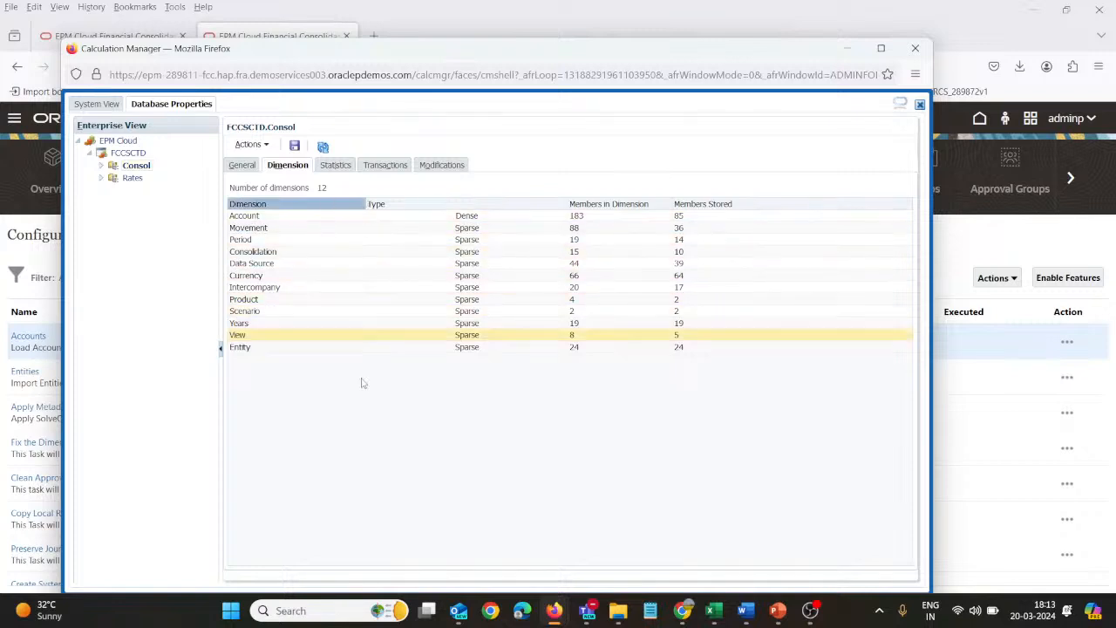
key("super+shift+s")
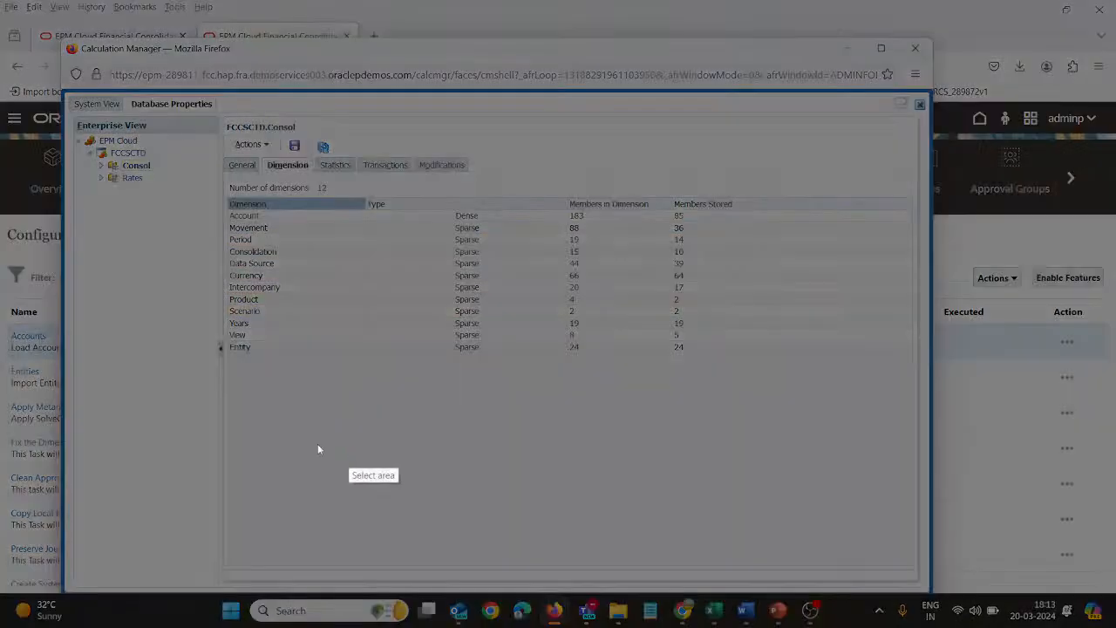
left_click_drag(223, 153, 764, 407)
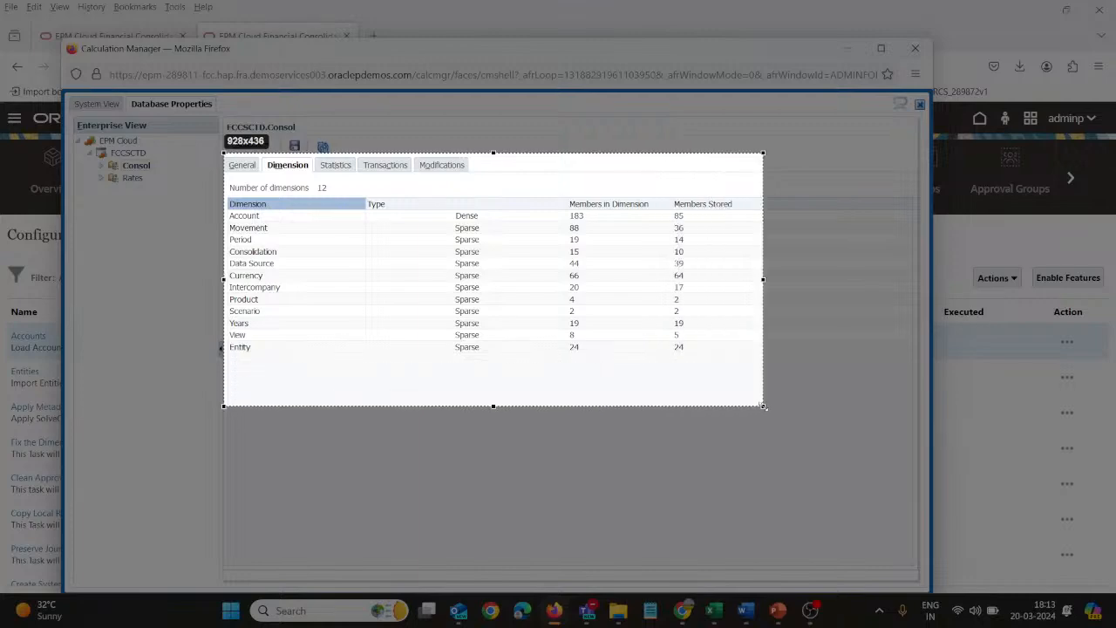
left_click(720, 417)
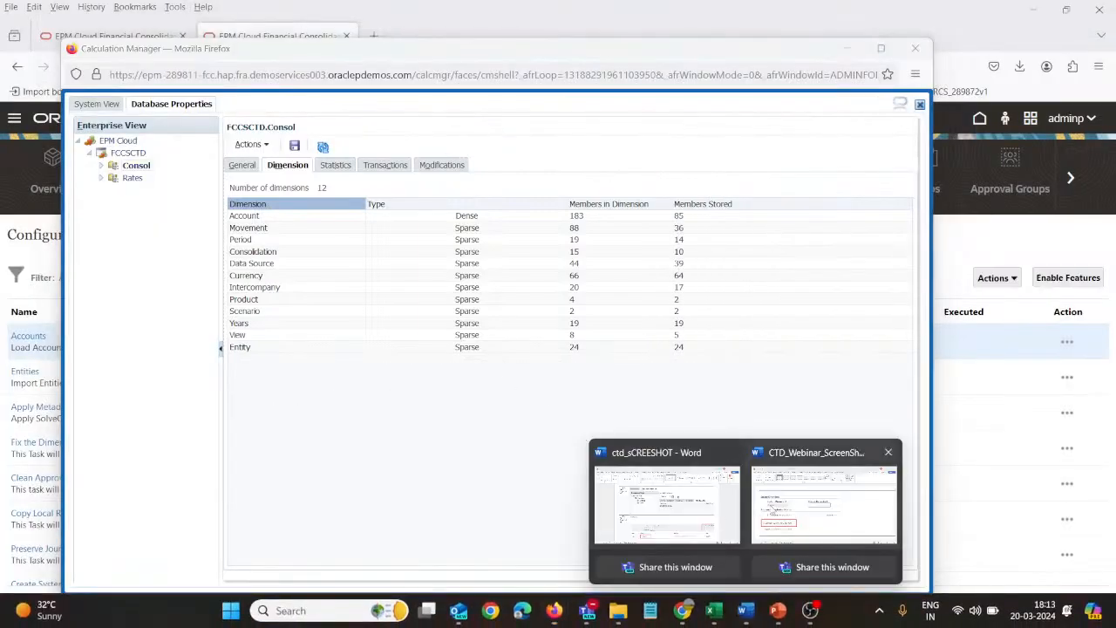
left_click(824, 502)
scroll(157, 471, "down", 2)
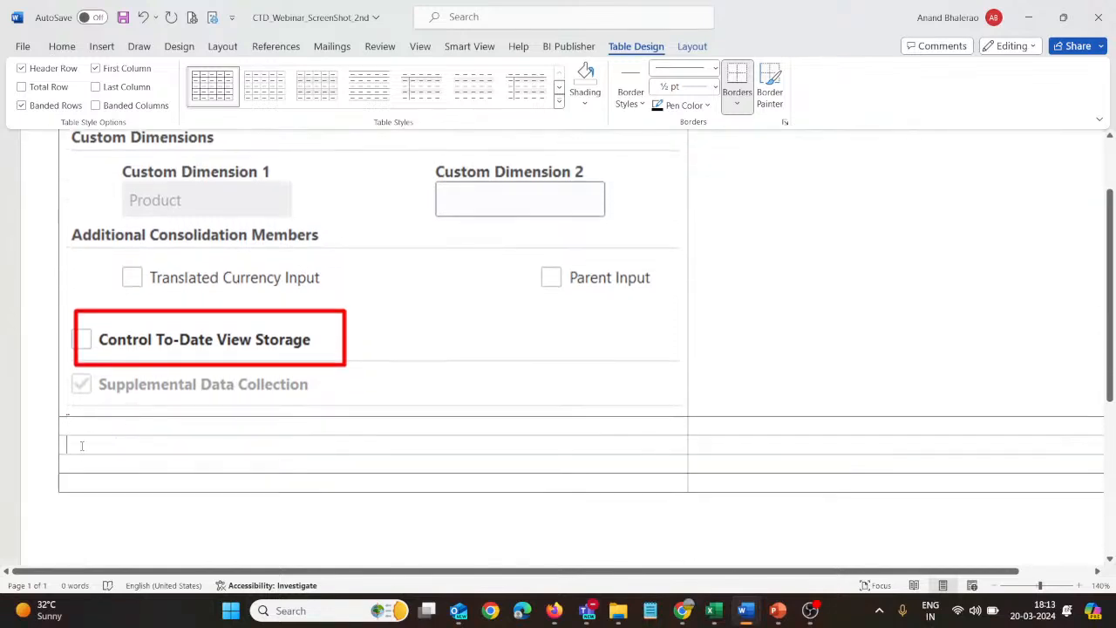
key("ctrl+v")
Step: Capture Consol's Statistics properties in Calculation Manager and paste the screenshot into the last row, first column of the Word table
key("alt+Tab")
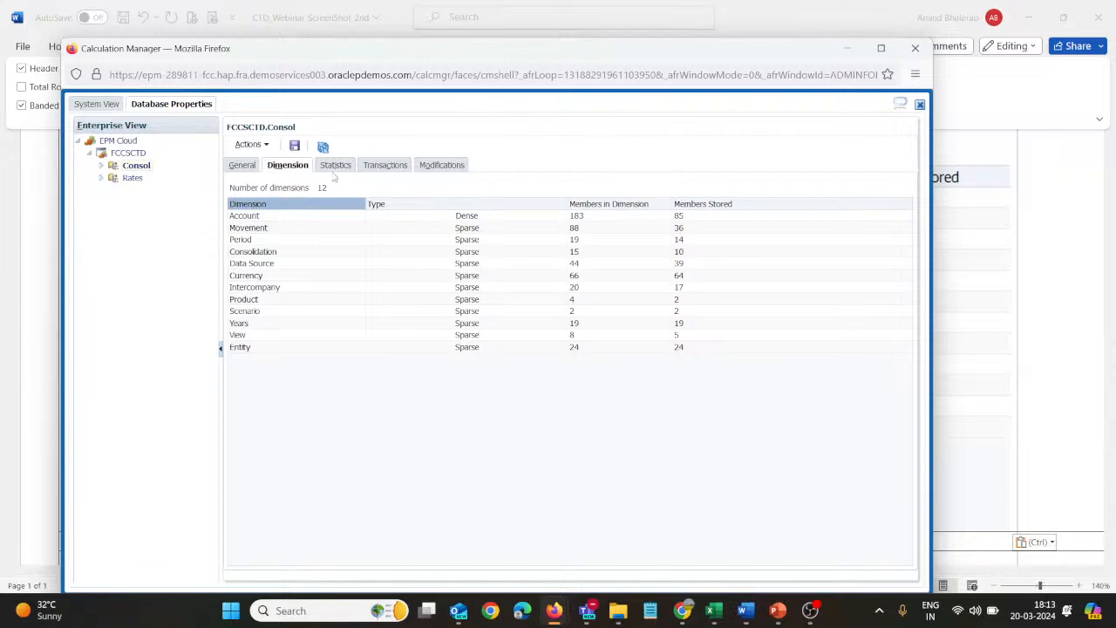
left_click(333, 167)
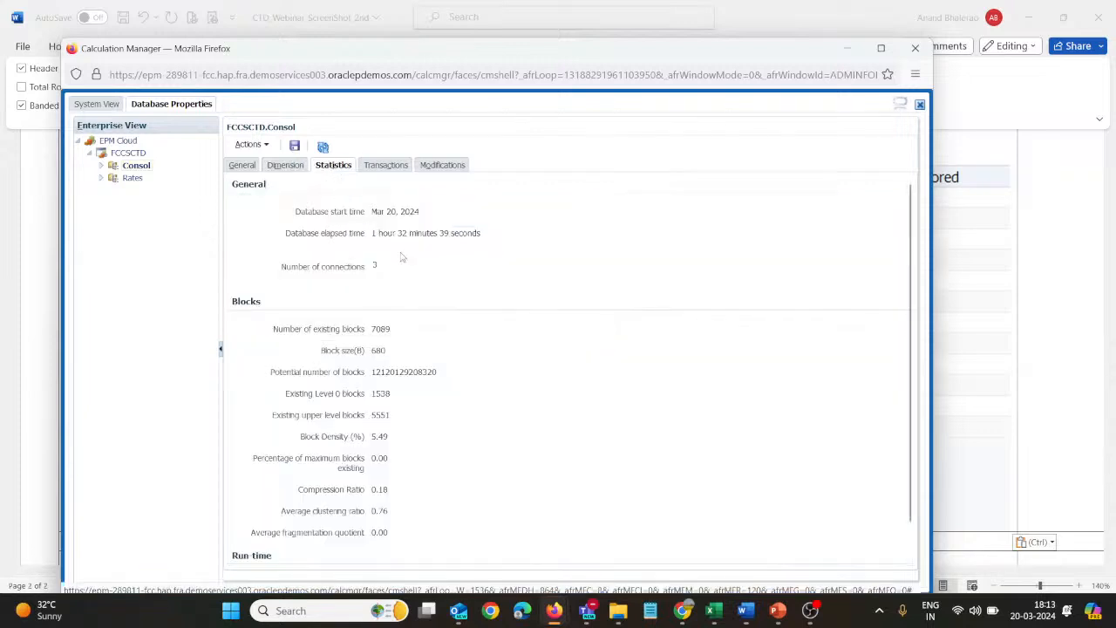
key("super+shift+s")
left_click_drag(218, 118, 544, 554)
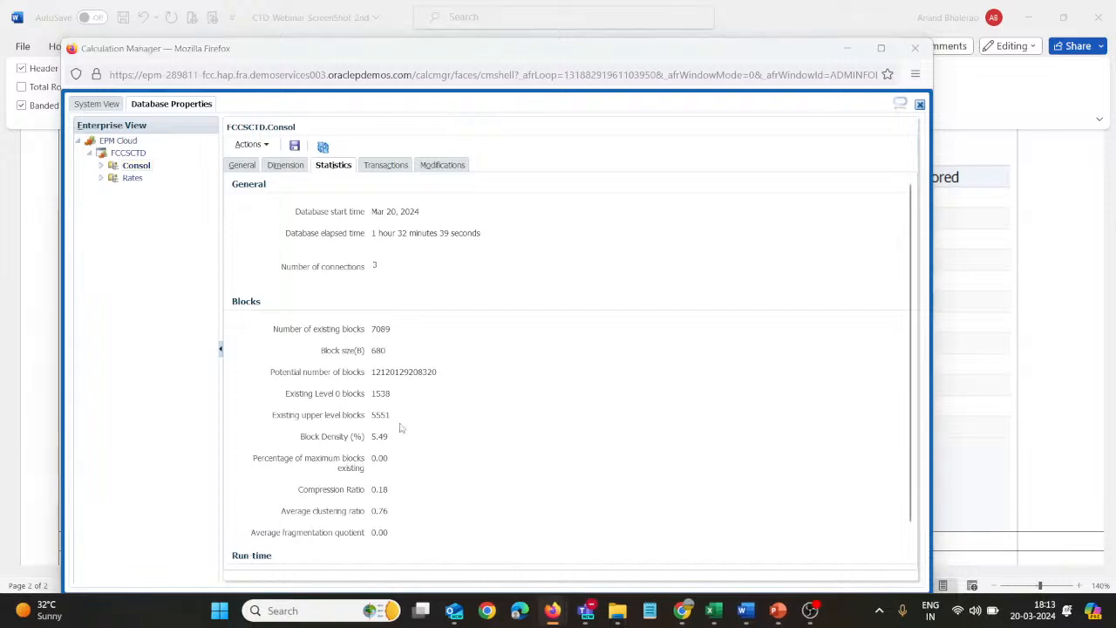
key("alt+Tab")
scroll(87, 498, "down", 3)
left_click(78, 369)
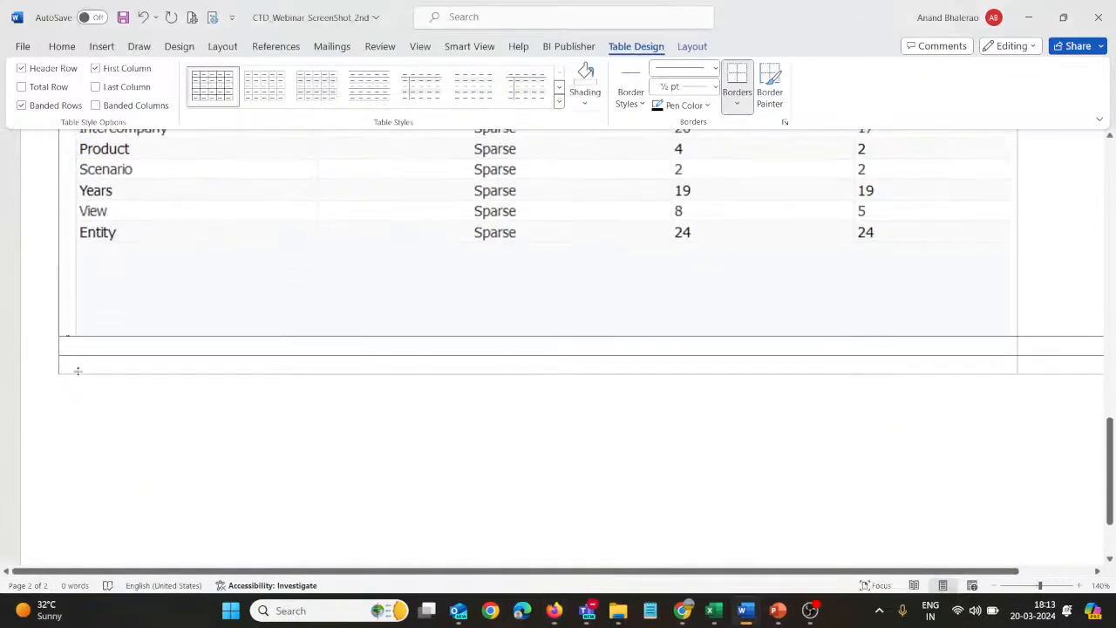
key("ctrl+v")
scroll(273, 462, "up", 4)
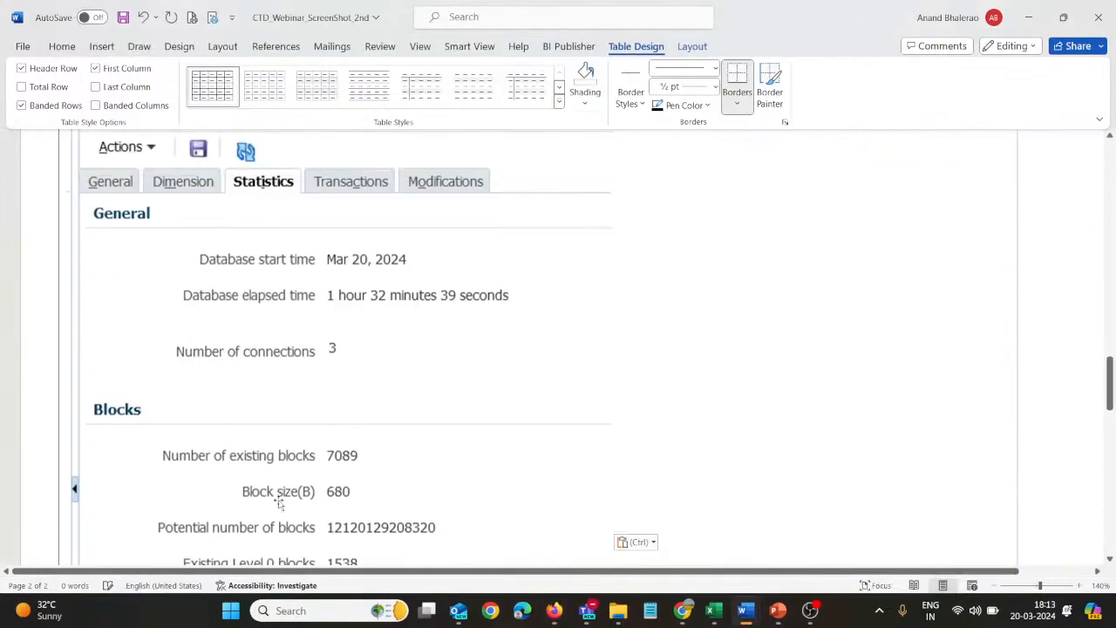
Step: Add empty rows to the table below the Statistics screenshot
scroll(274, 498, "down", 10)
key("Tab")
key("Tab")
key("Tab")
key("Tab")
key("Tab")
key("Tab")
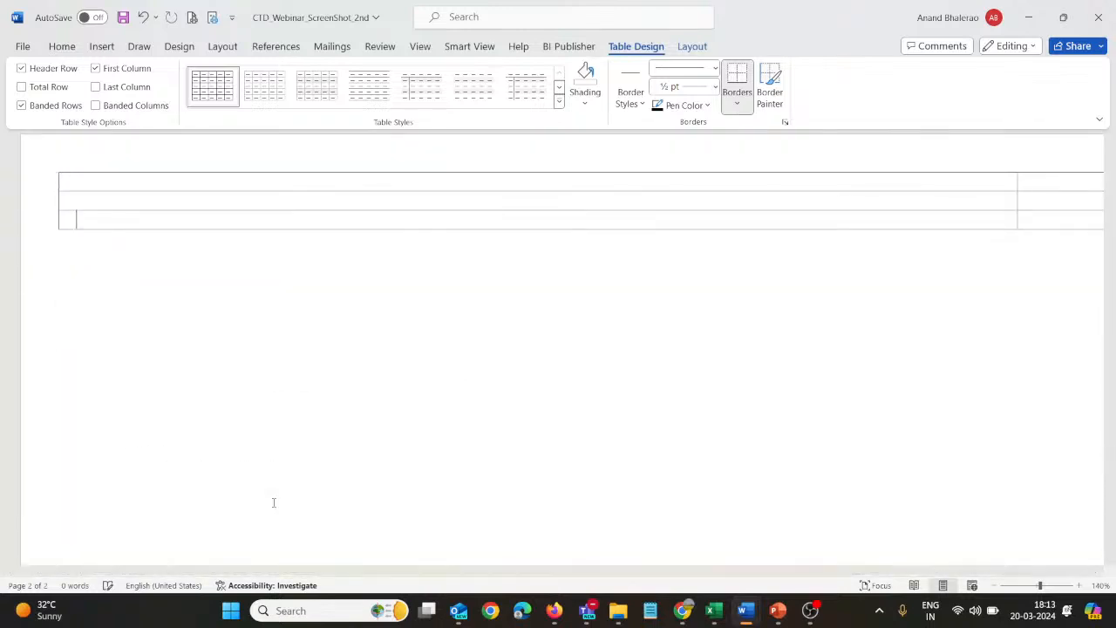
Step: Switch to Calculation Manager, examine Consol's Transactions, Modifications, Dimension, Statistics and General properties, and minimize the window
key("alt+Tab")
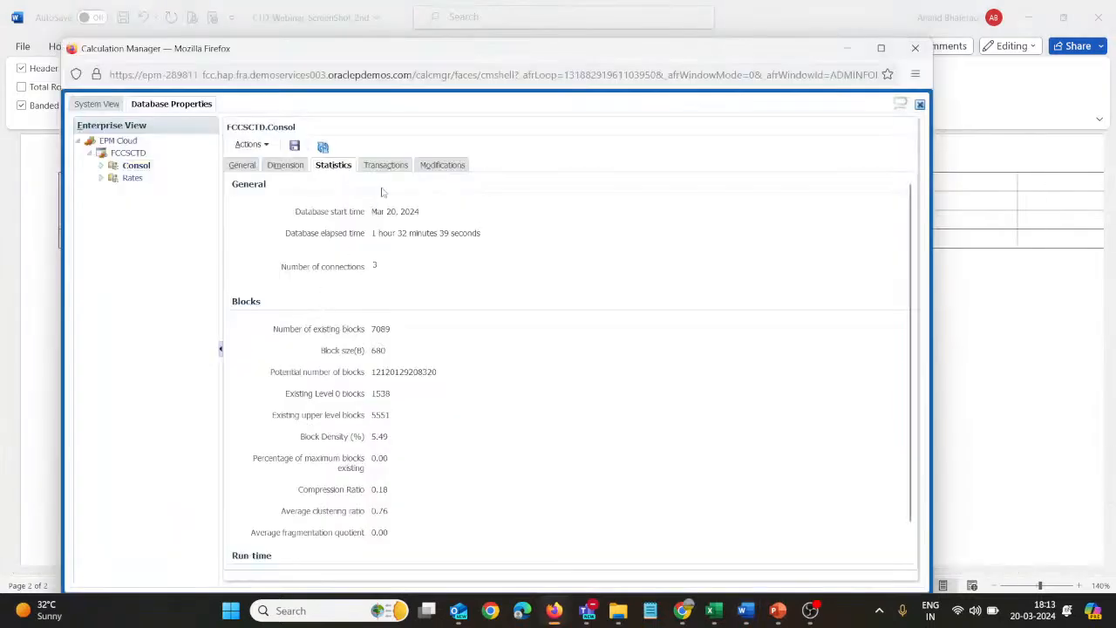
left_click(381, 165)
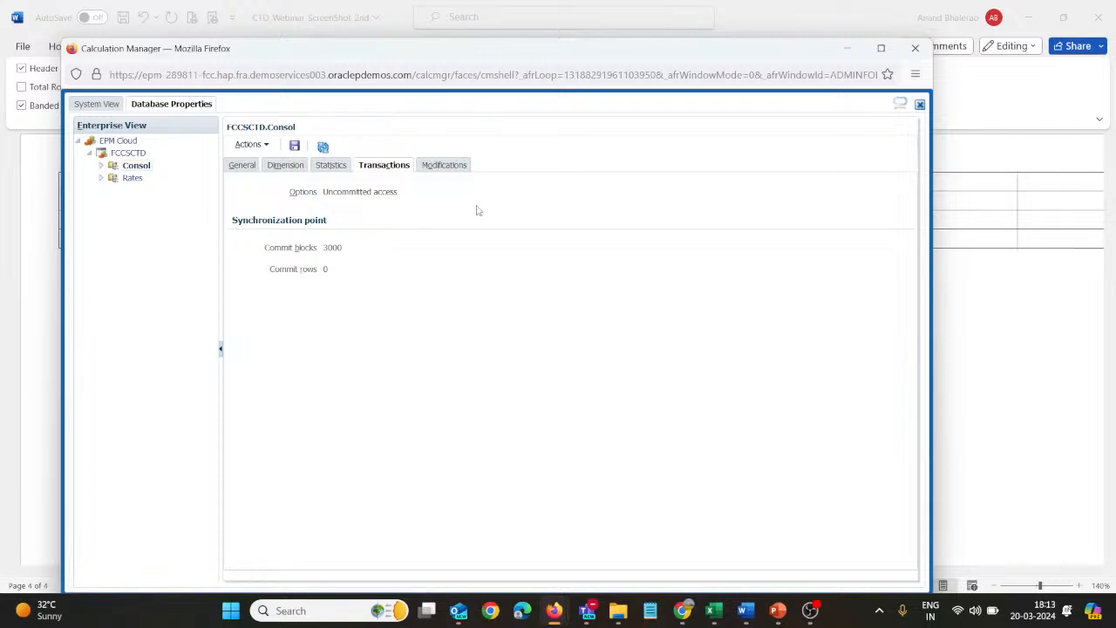
left_click(449, 167)
left_click(389, 169)
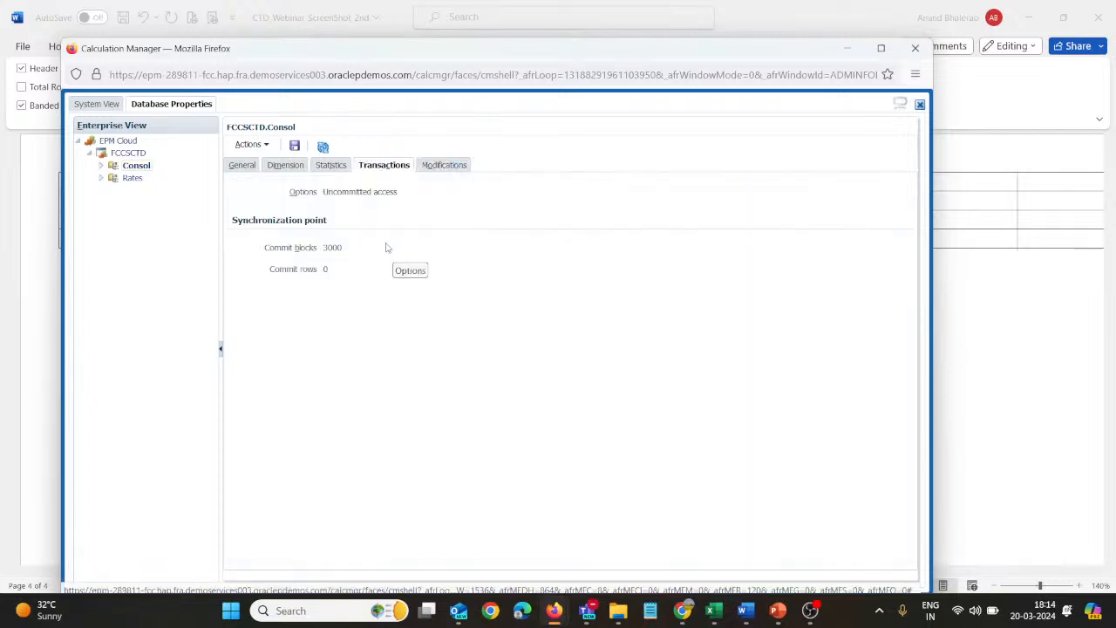
left_click(286, 171)
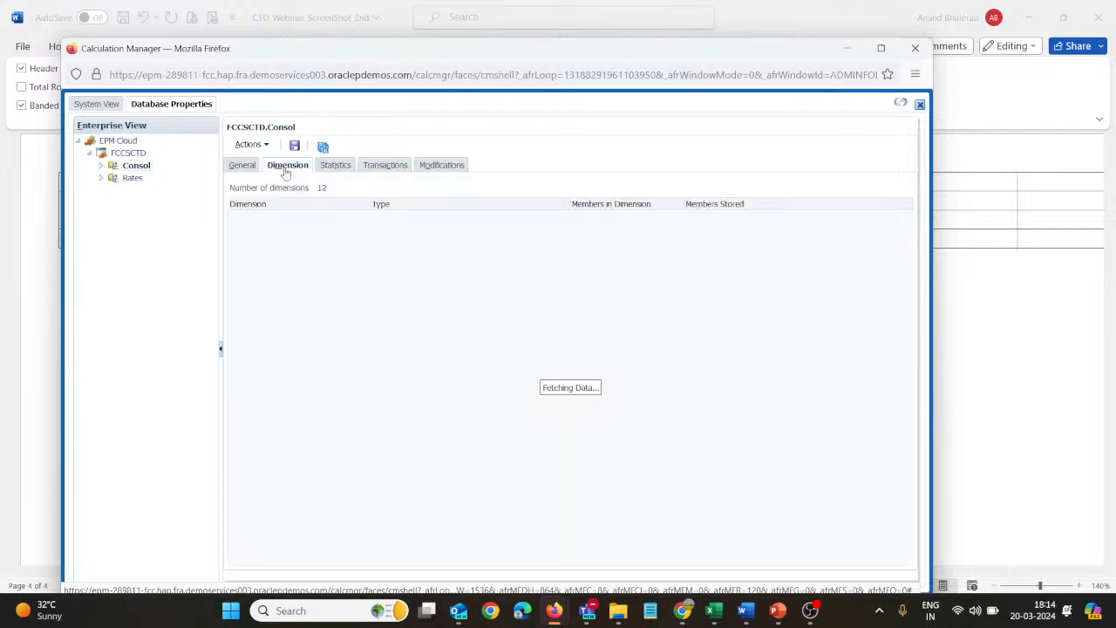
left_click(335, 165)
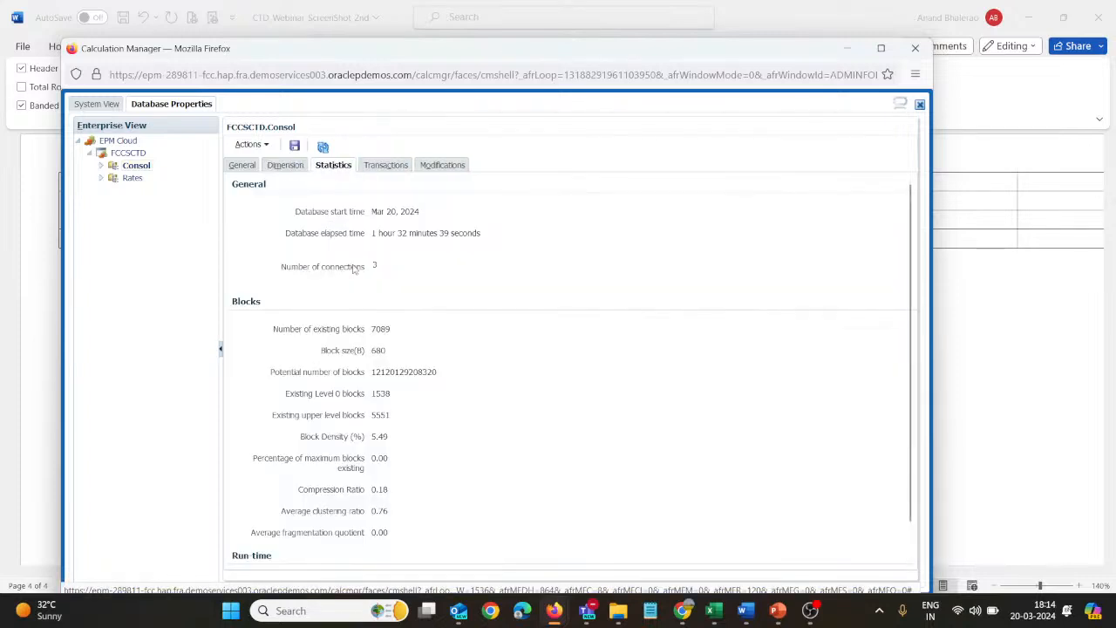
scroll(400, 392, "down", 1)
scroll(399, 436, "up", 1)
left_click(245, 170)
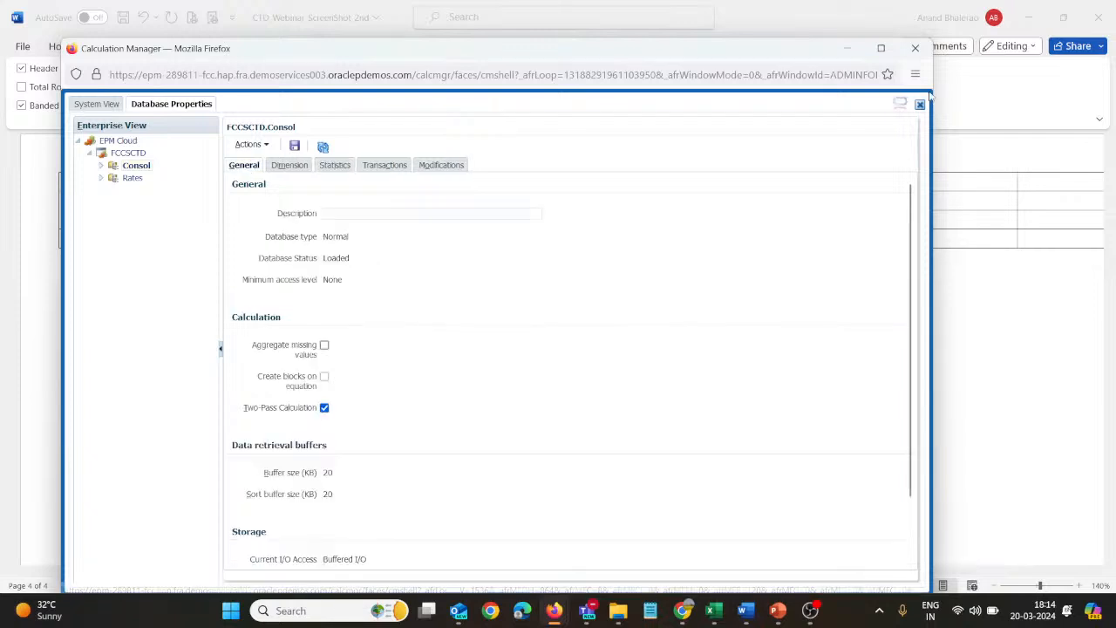
left_click(848, 50)
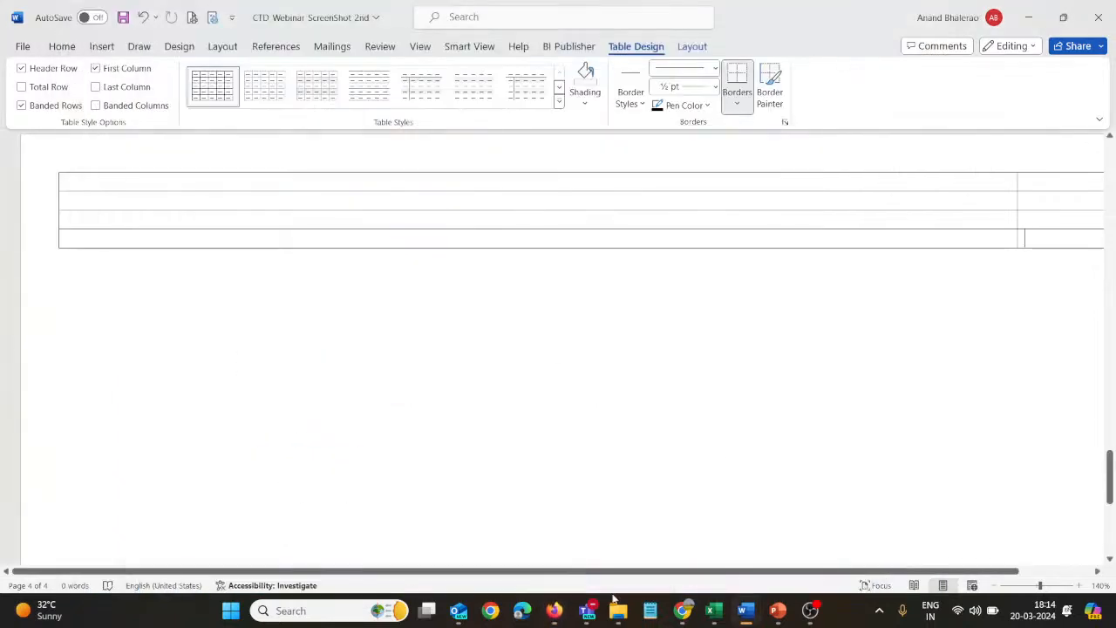
Step: Switch to the EPM Cloud window in Firefox, reopen Enable Features for Consolidation, and select Control To-Date View Storage
mouse_move(554, 609)
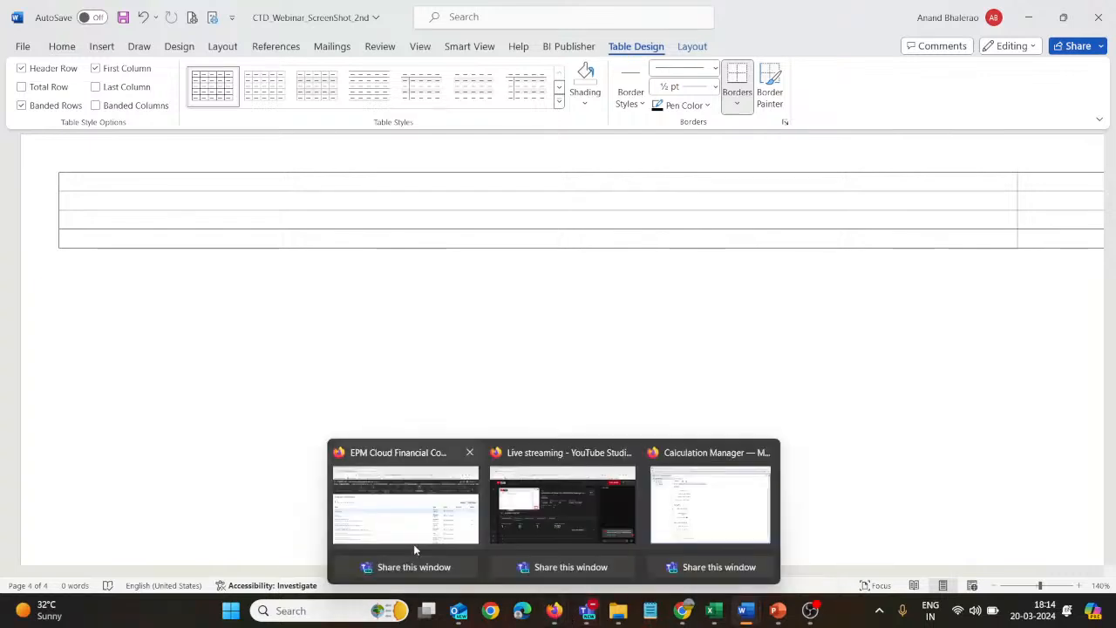
left_click(405, 510)
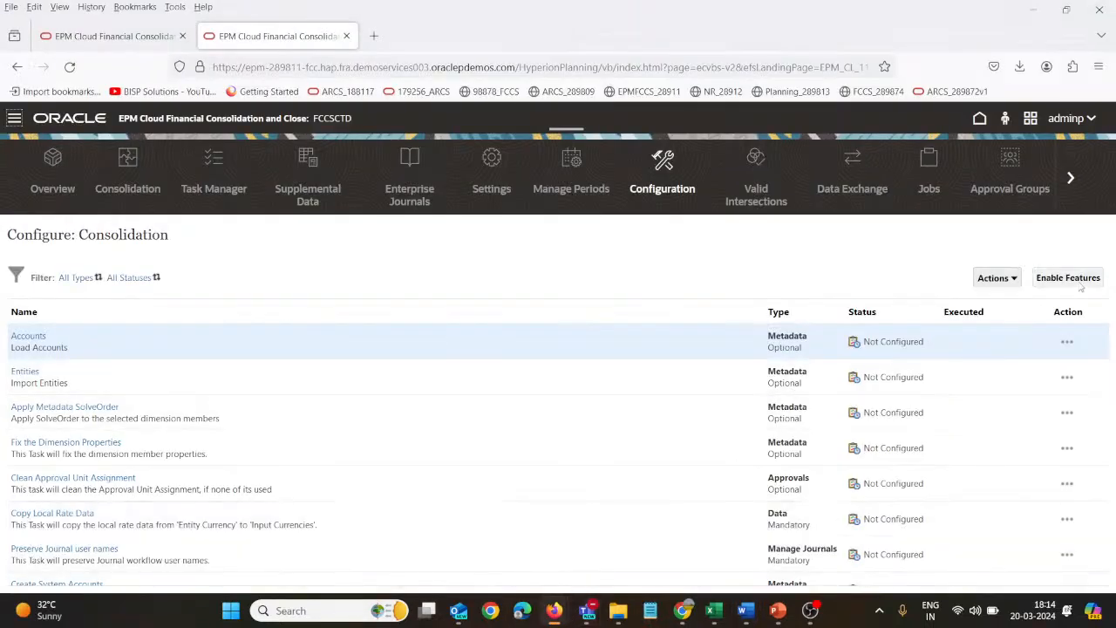
left_click(1075, 282)
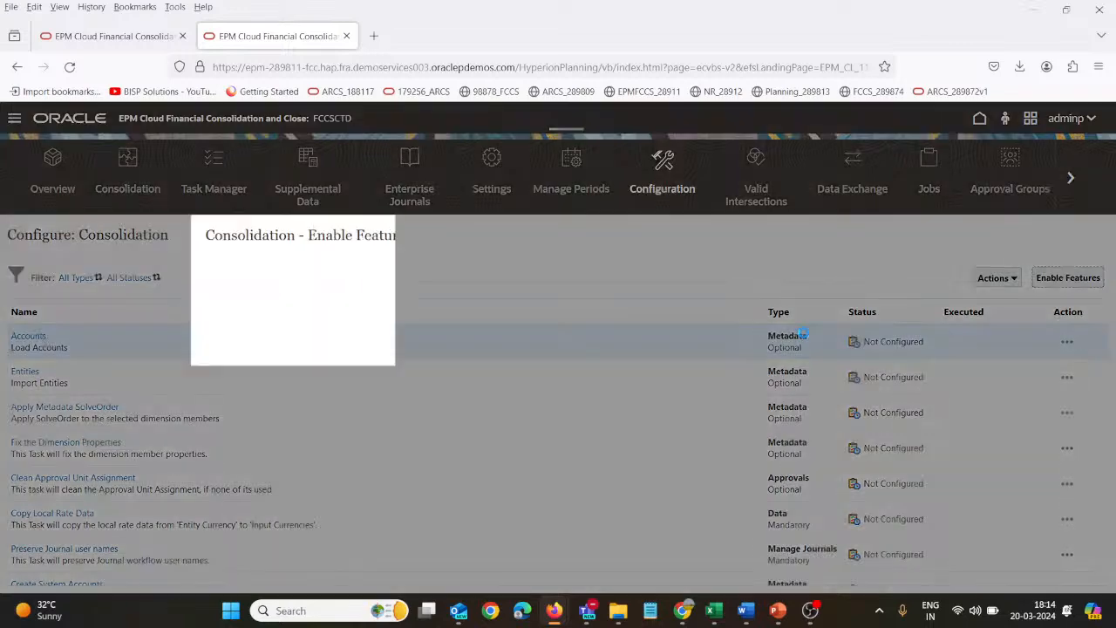
scroll(187, 485, "down", 1)
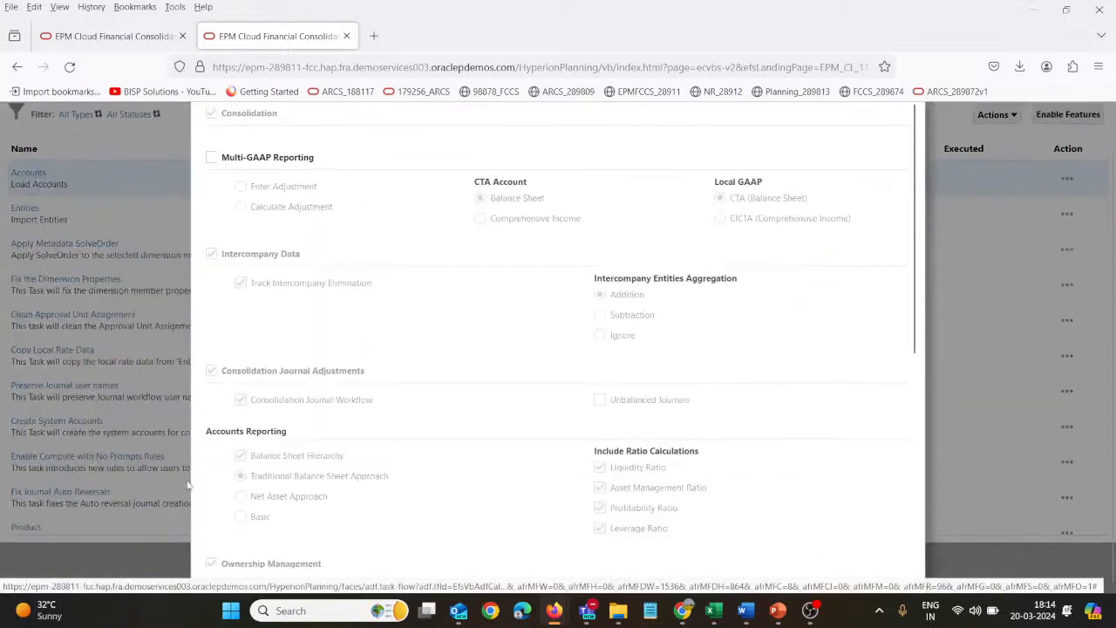
scroll(314, 477, "down", 4)
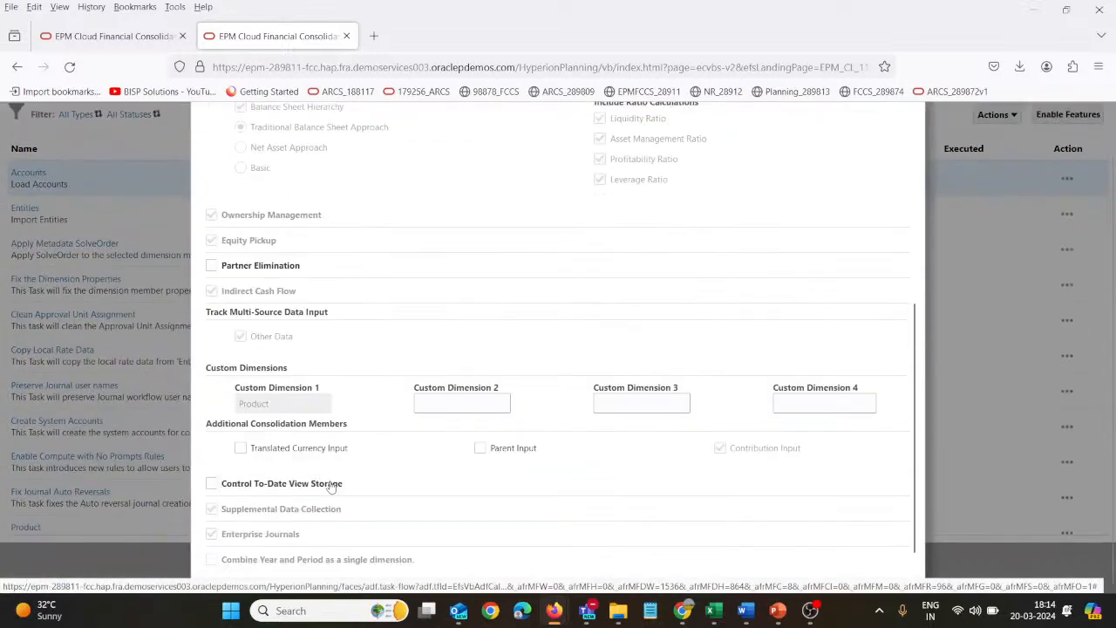
left_click(211, 484)
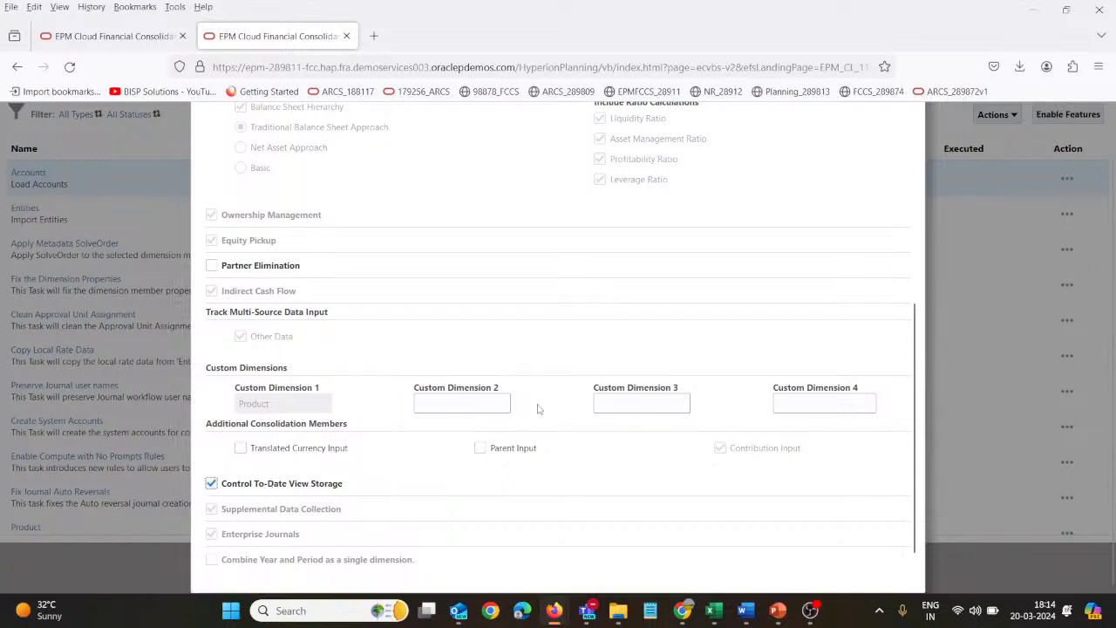
Step: Enable the selected Consolidation features, including Control To-Date View Storage, and accept the administration-mode confirmation
scroll(536, 409, "up", 4)
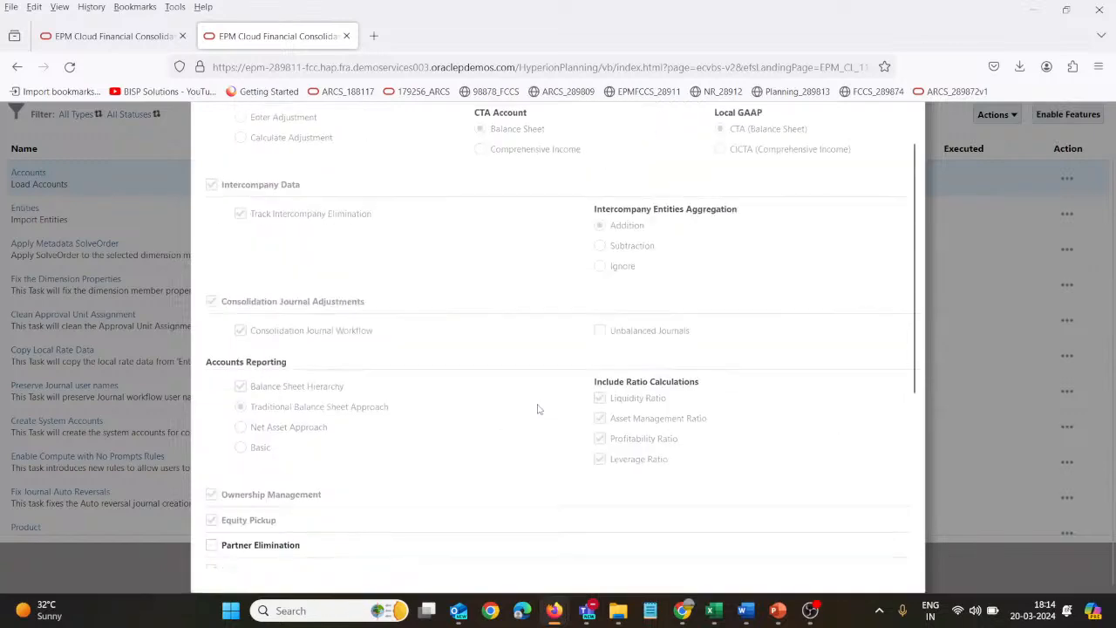
scroll(548, 408, "down", 3)
scroll(543, 418, "up", 8)
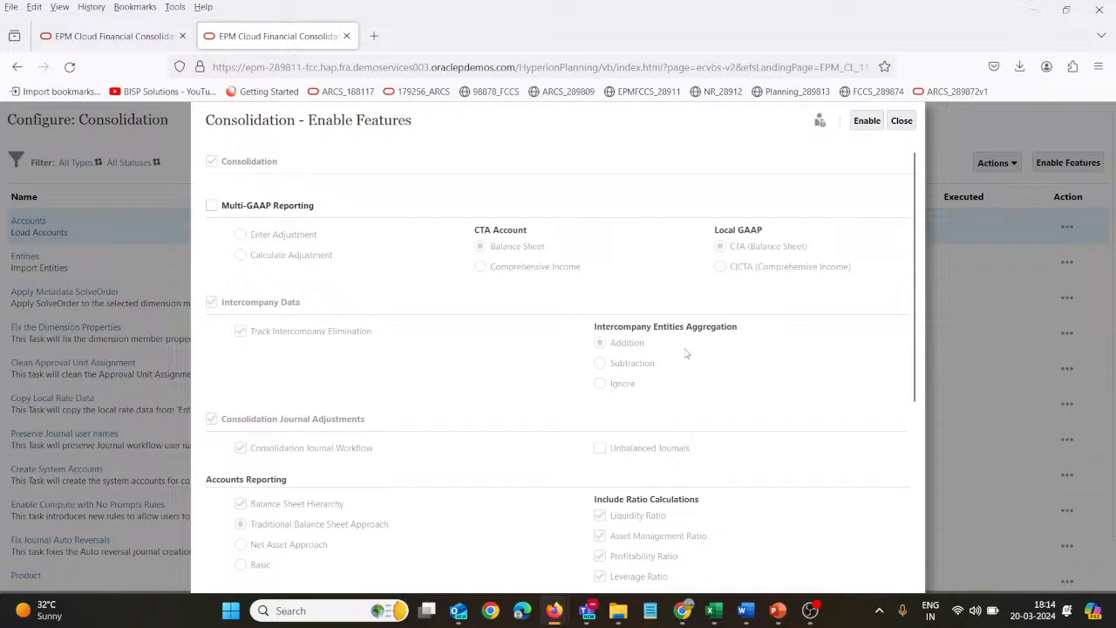
left_click(864, 123)
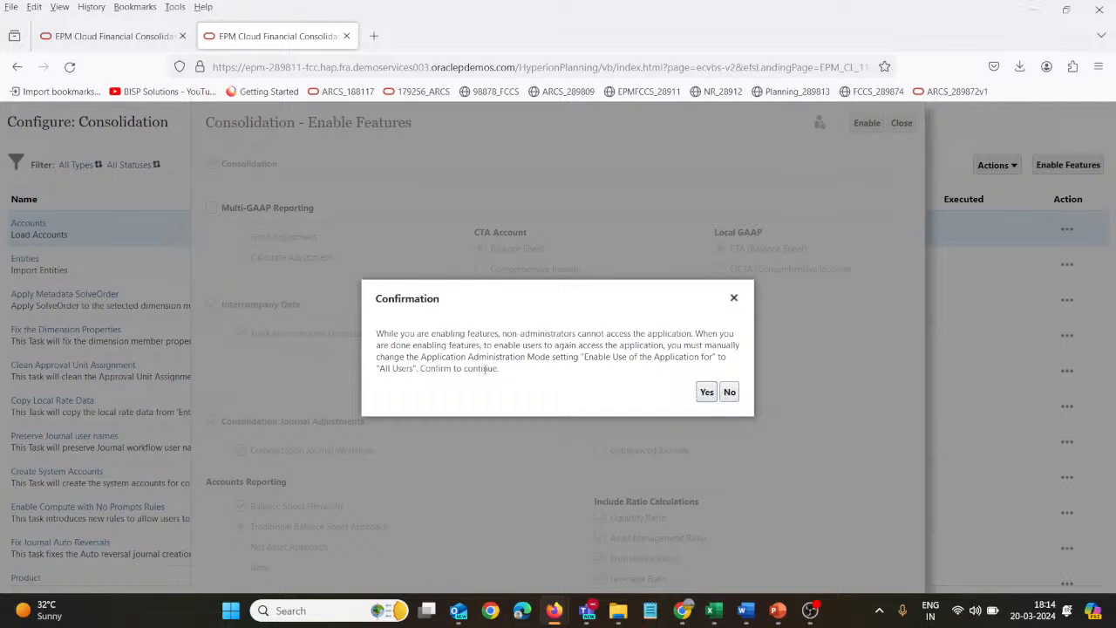
left_click(705, 395)
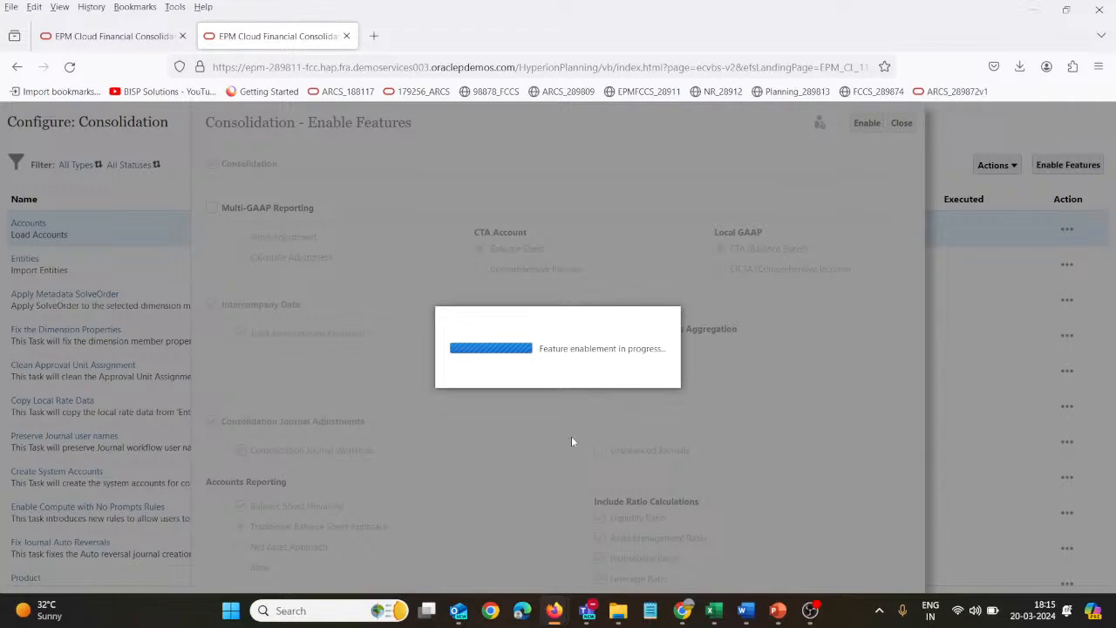
Step: Switch to the ctd_sCREESHOT document in Word and examine the Consol screenshots down to the two side-by-side General properties pictures
mouse_move(743, 610)
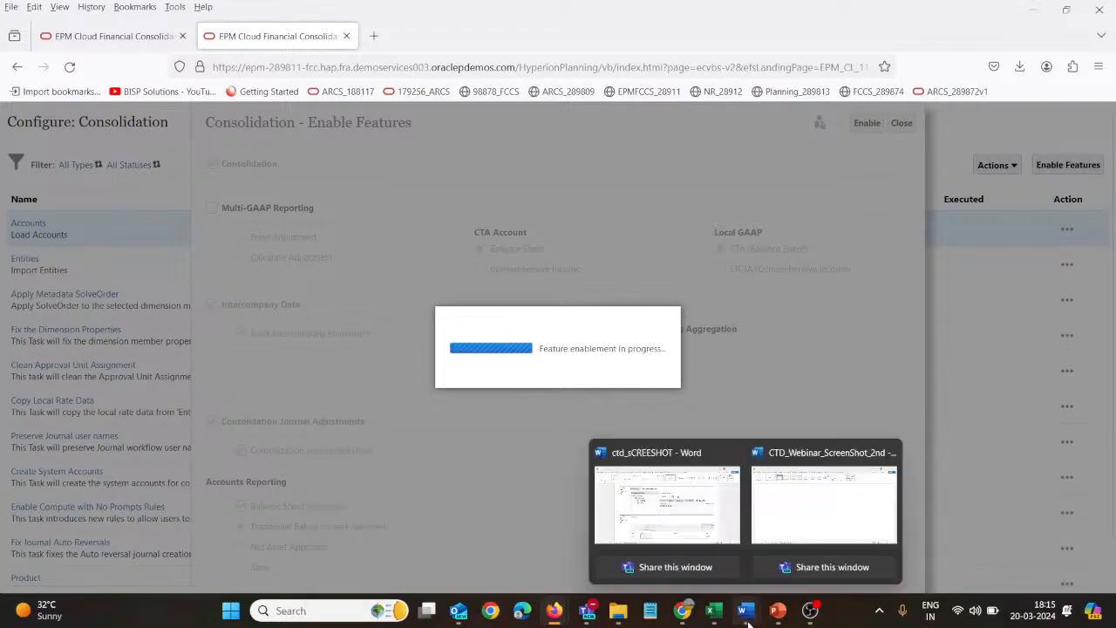
left_click(667, 504)
scroll(669, 504, "up", 10)
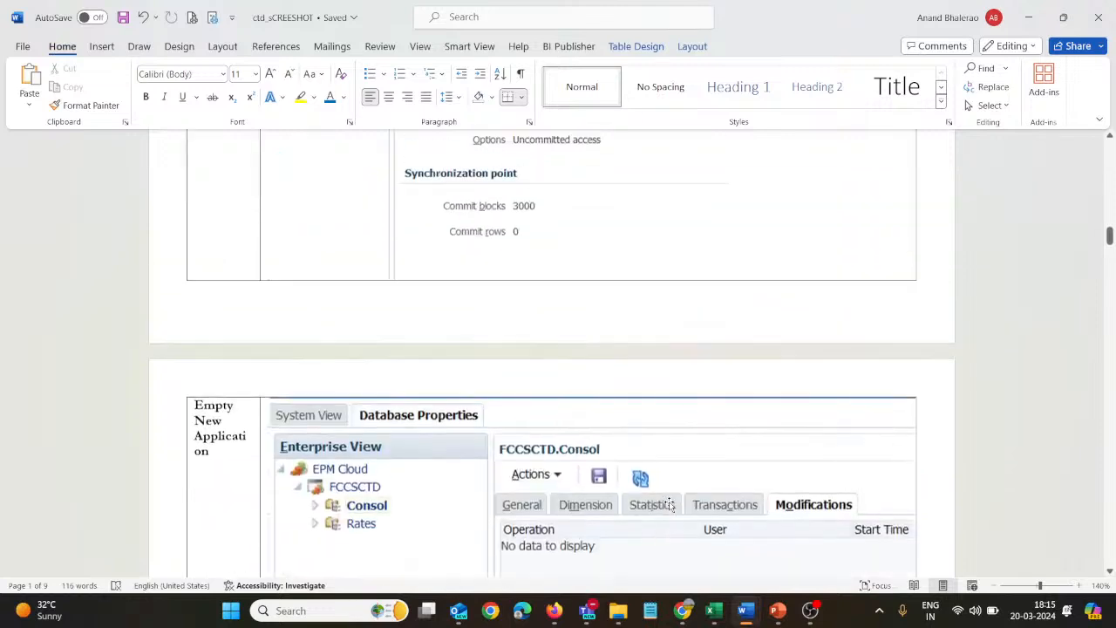
scroll(668, 503, "up", 15)
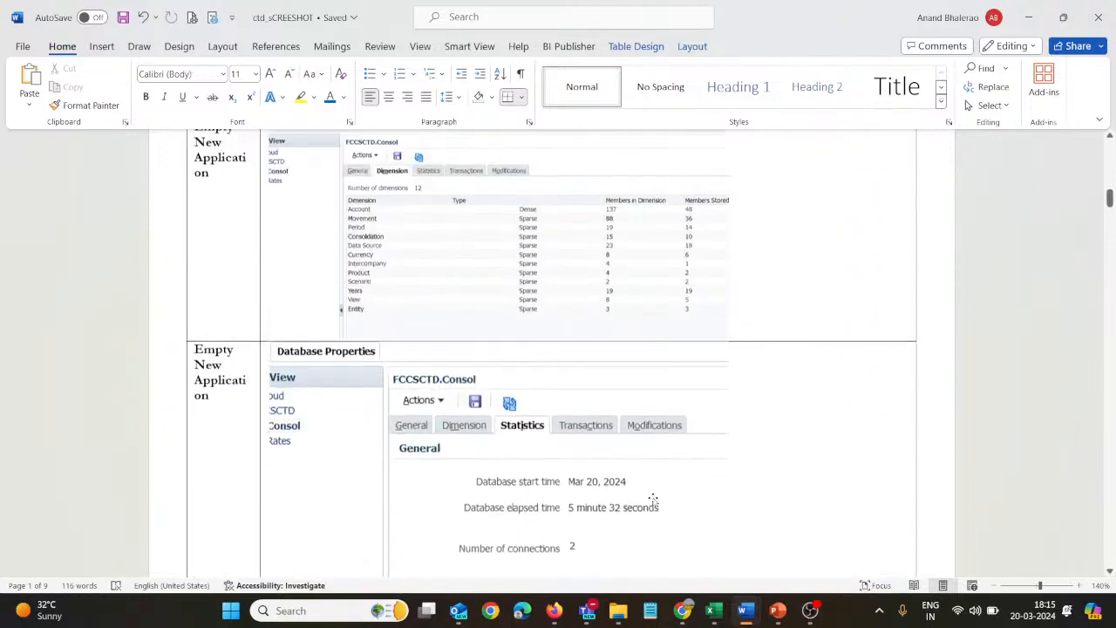
scroll(653, 500, "down", 20)
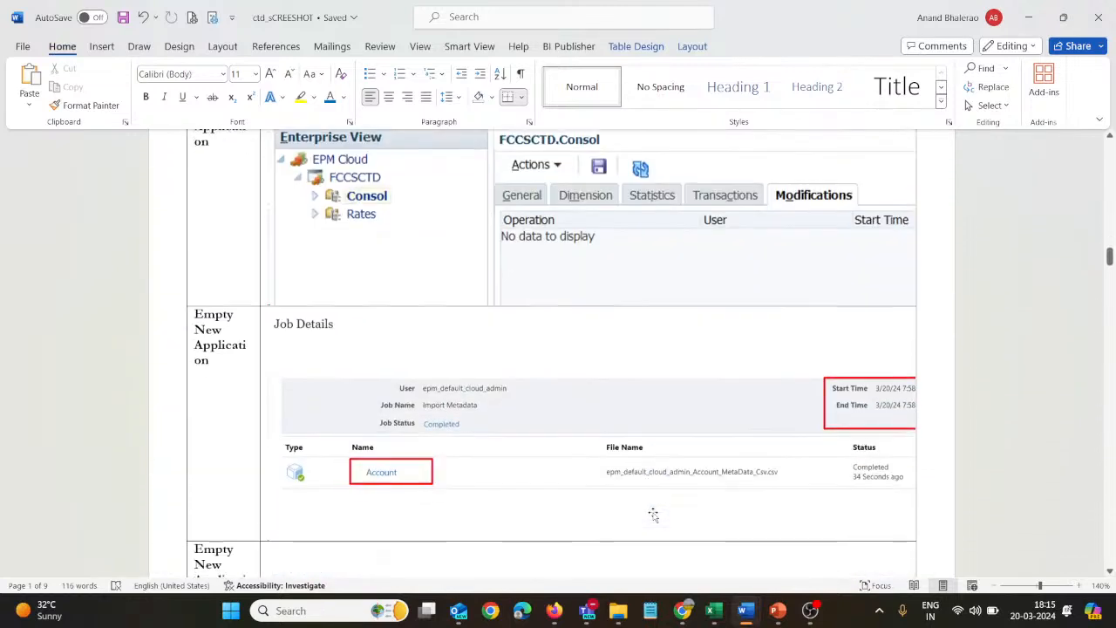
scroll(653, 520, "down", 10)
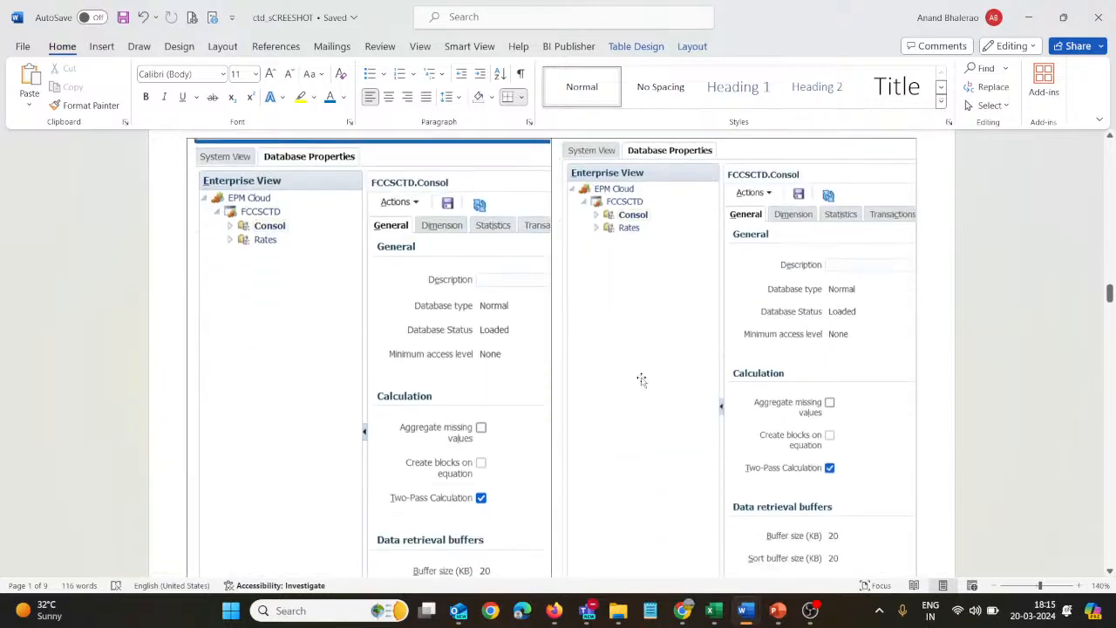
left_click(434, 409)
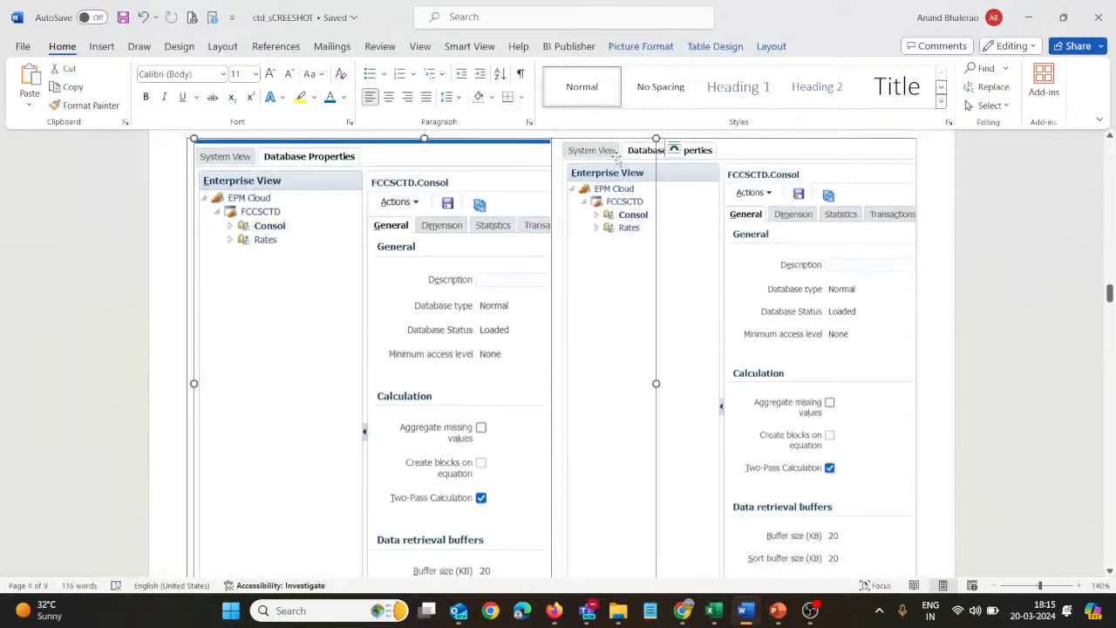
scroll(640, 495, "down", 1)
scroll(640, 495, "down", 15)
scroll(633, 510, "up", 16)
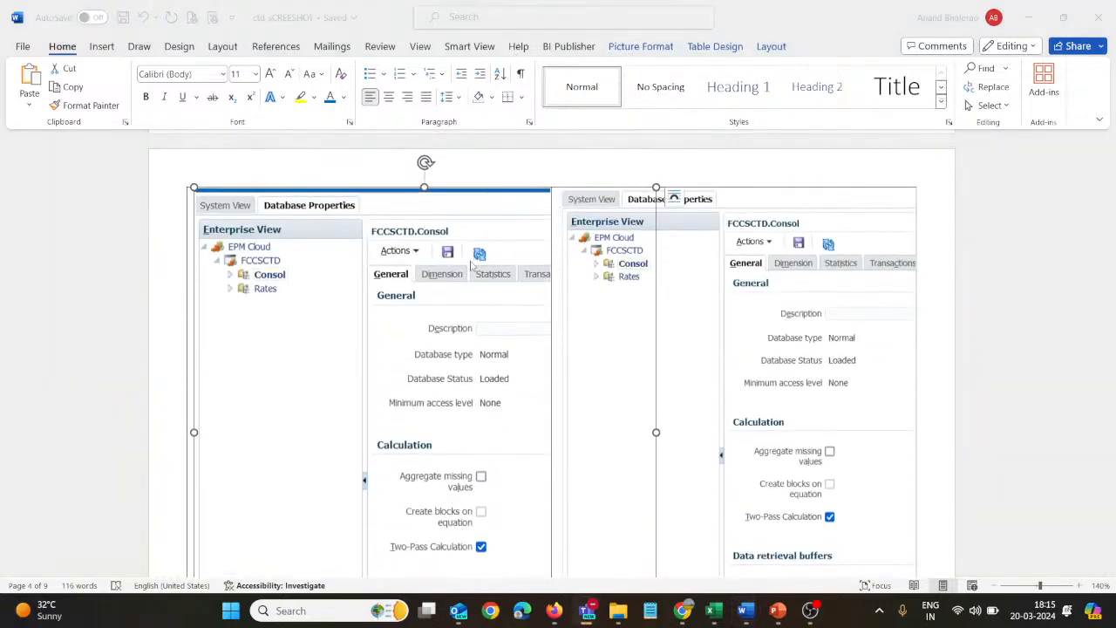
Step: Set the width of both side-by-side Consol General properties screenshots to 10 cm
left_click(473, 264)
left_click(641, 48)
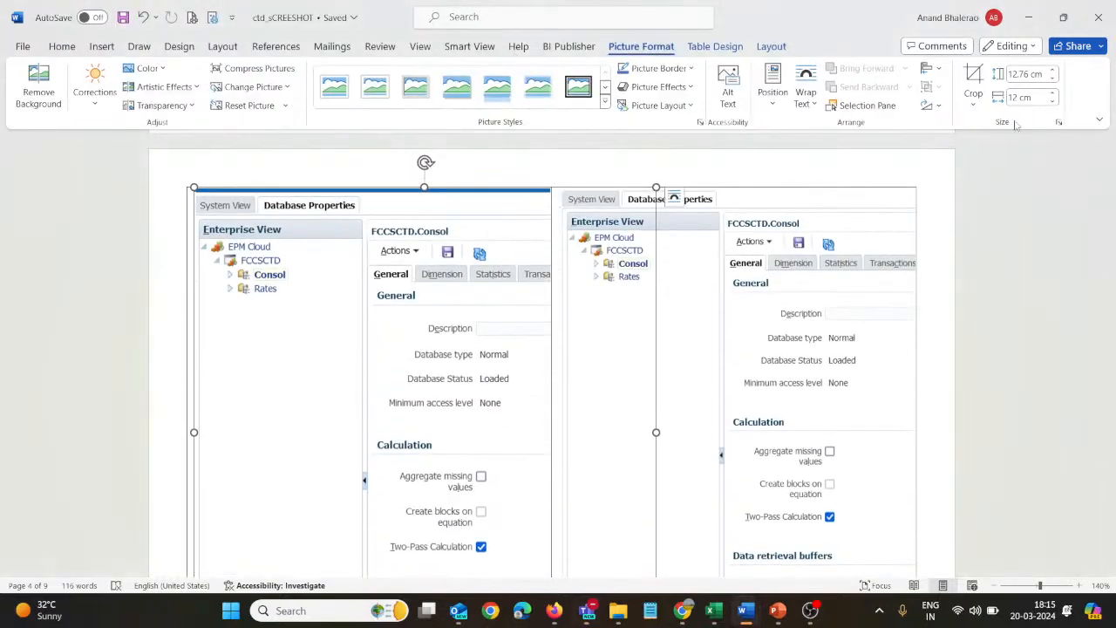
left_click(1021, 99)
type("10")
key("Return")
left_click(759, 382)
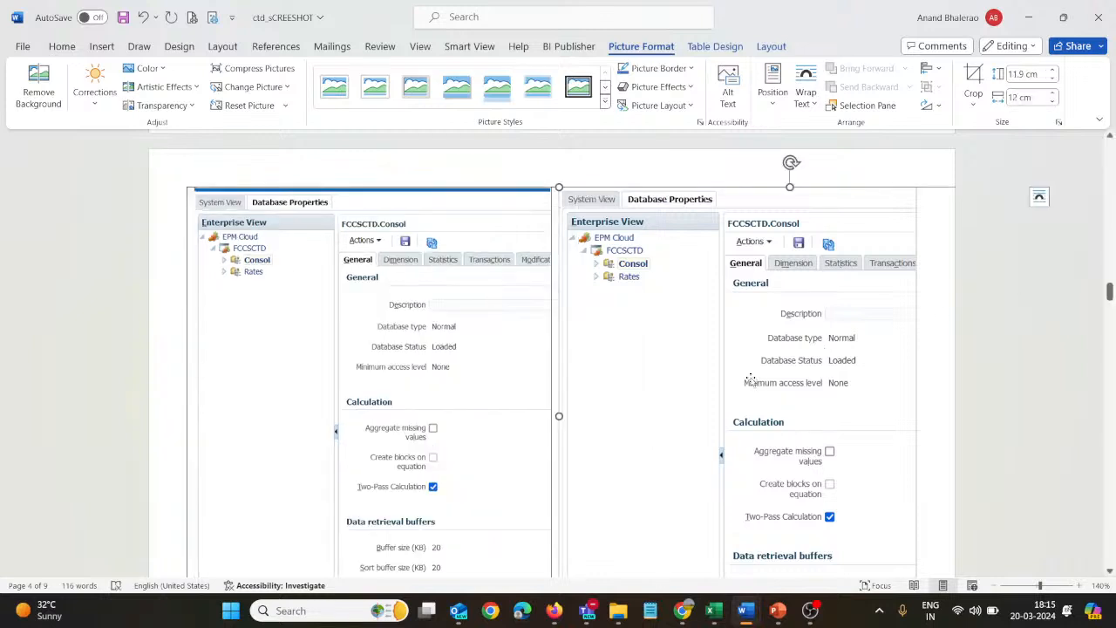
key("F4")
scroll(713, 427, "down", 10)
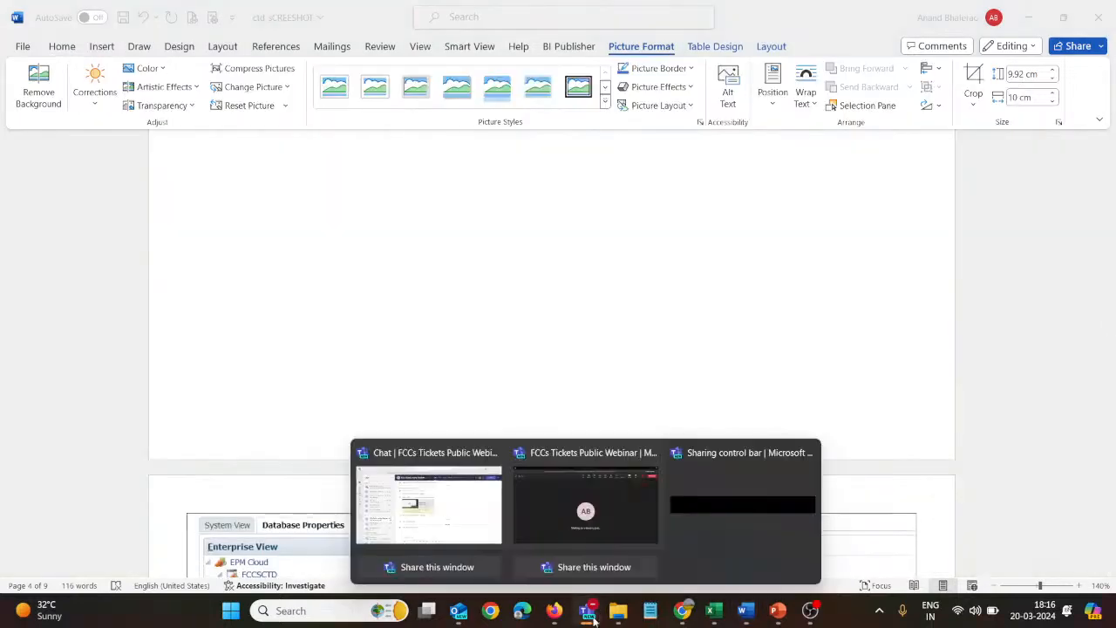
Step: Switch to the EPM Cloud window in Firefox, acknowledge the feature enablement, sign out of FCCSCTD and close its tab
mouse_move(561, 614)
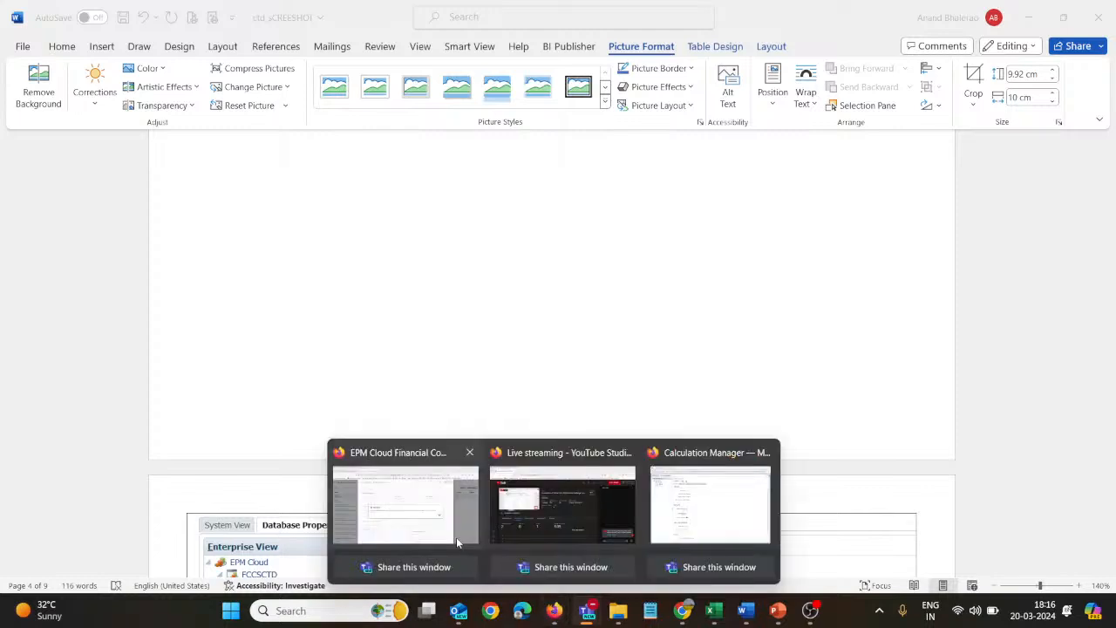
left_click(445, 458)
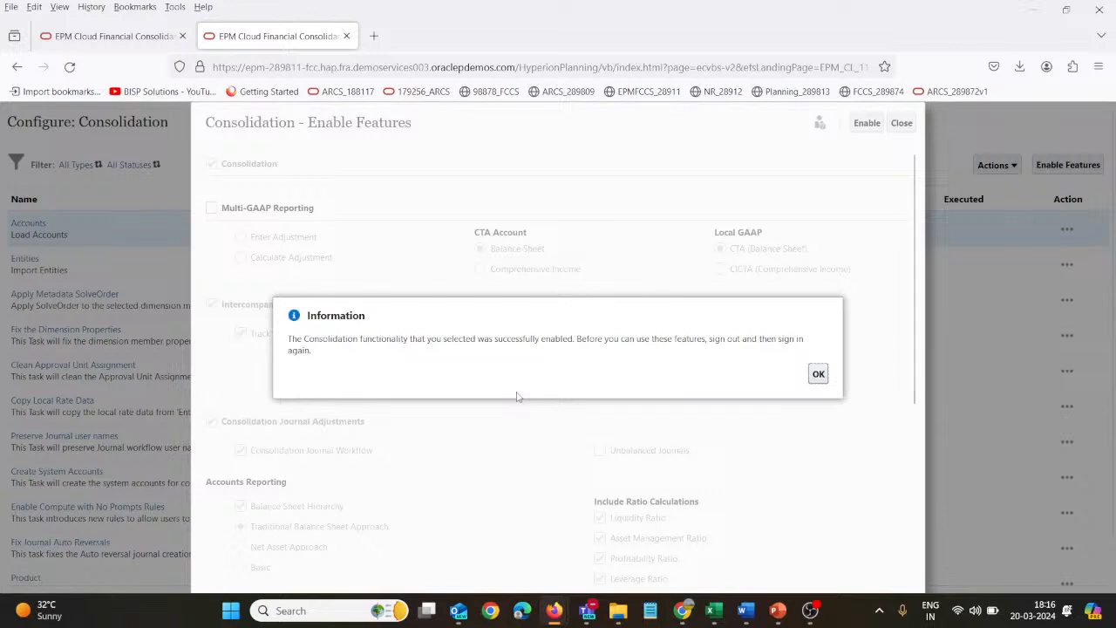
left_click(818, 375)
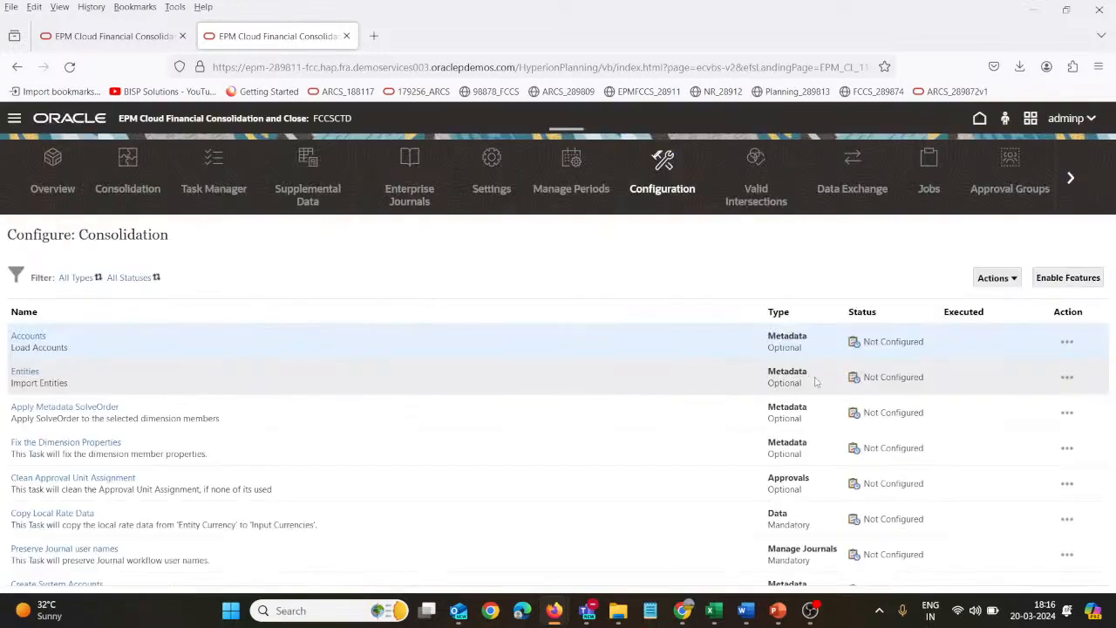
left_click(1068, 118)
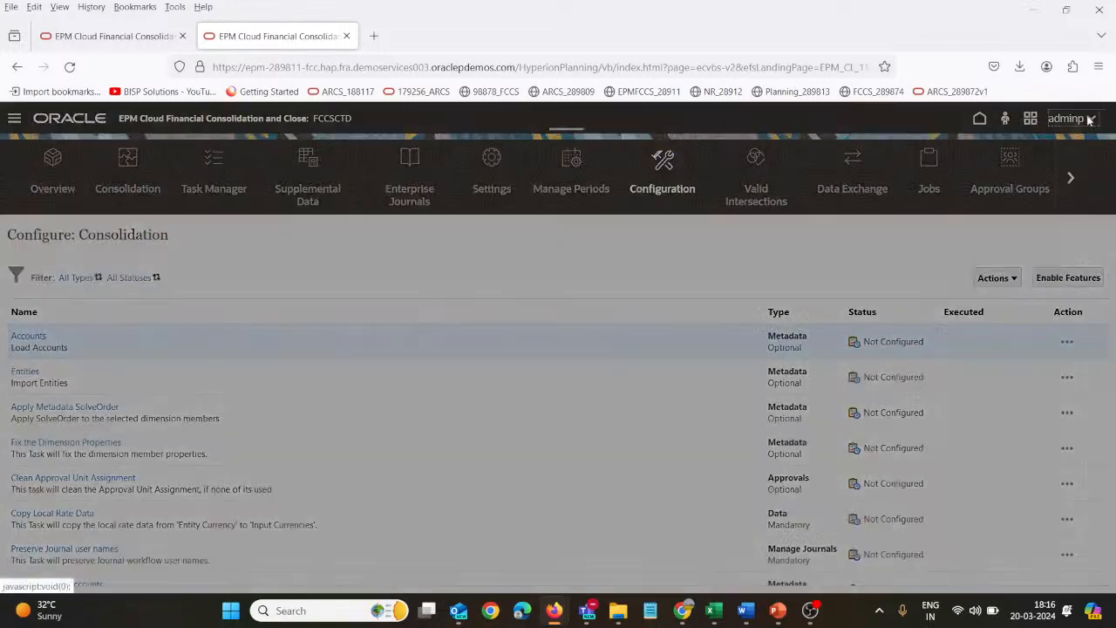
left_click(910, 388)
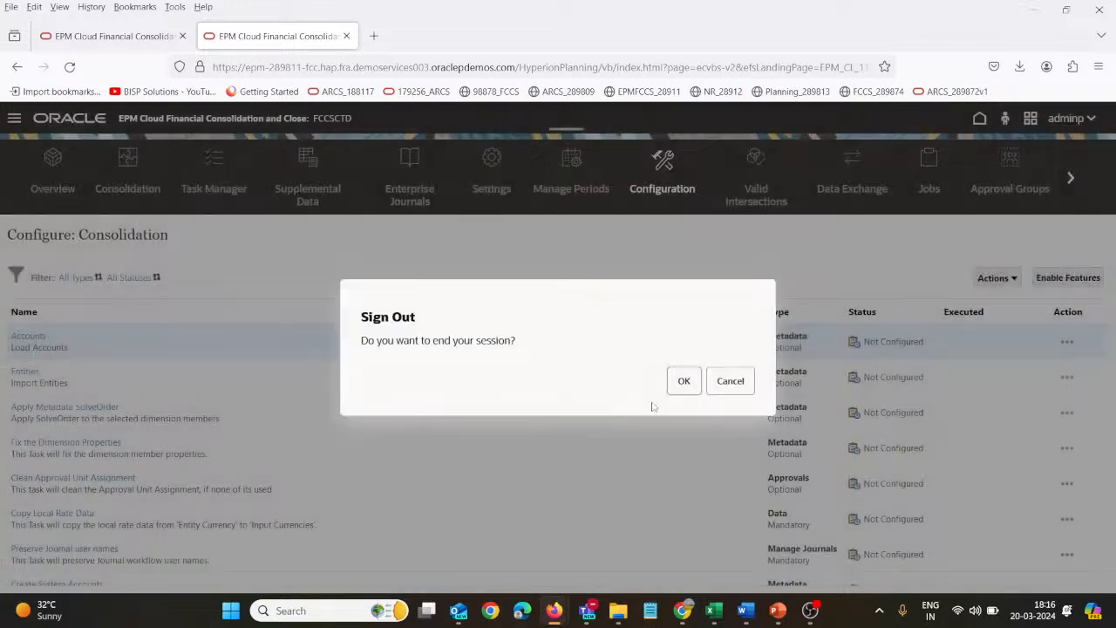
left_click(684, 382)
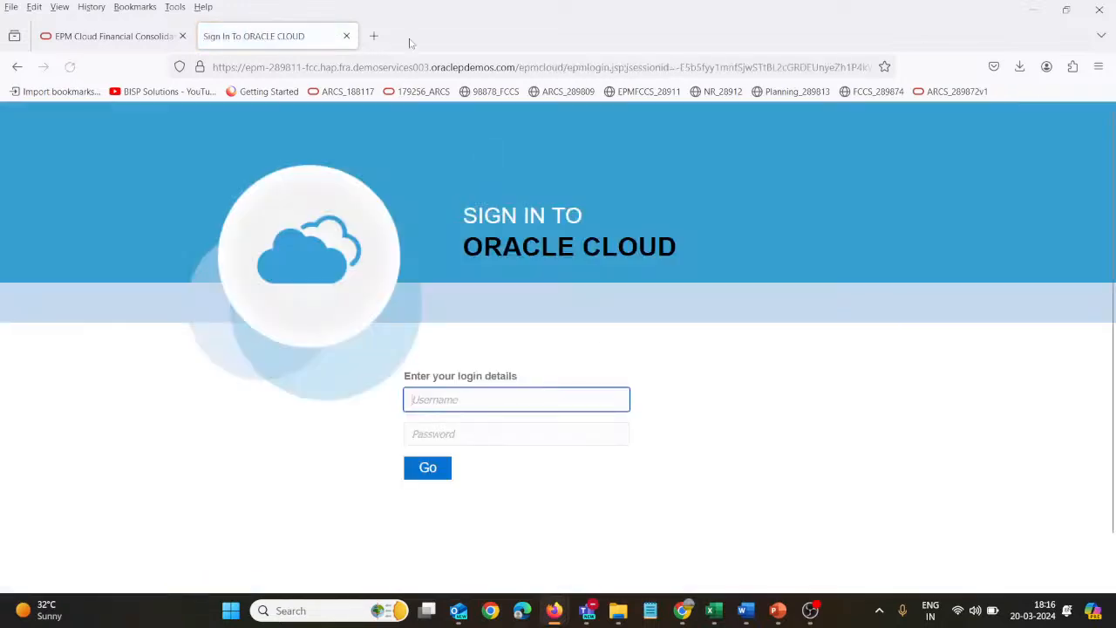
left_click(346, 37)
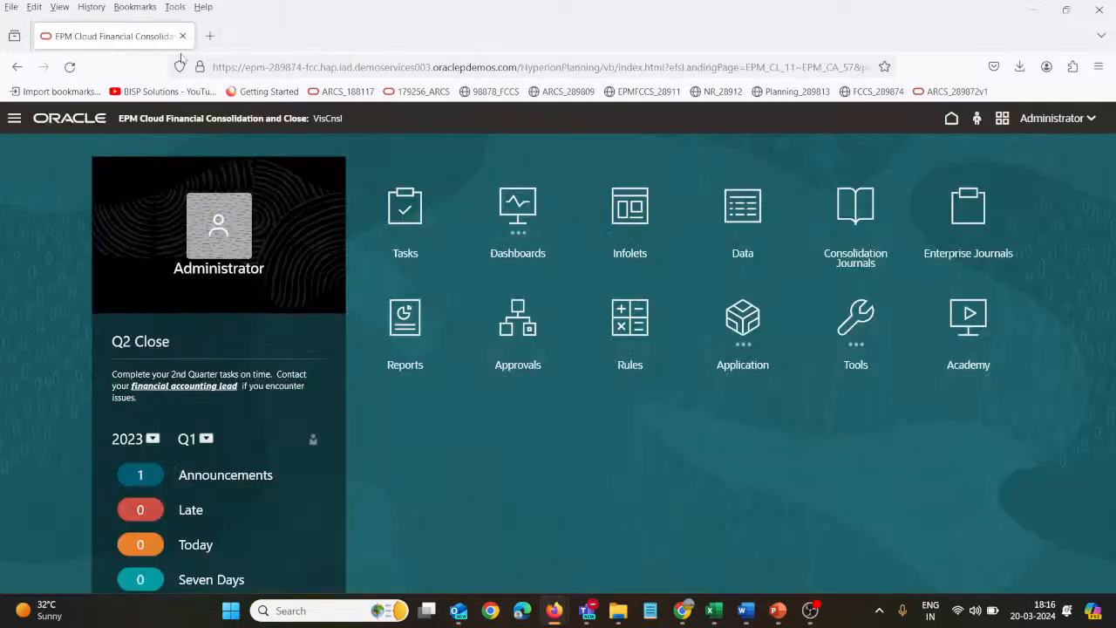
Step: Sign out of the VisCnsl application and sign back in with the saved administrator credentials
left_click(1091, 120)
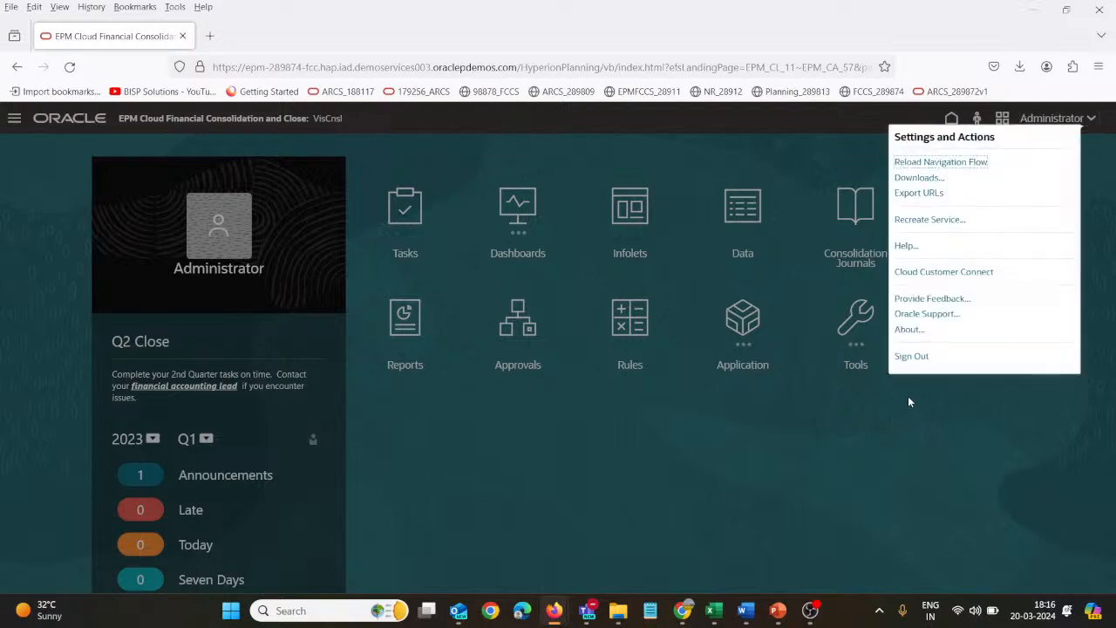
left_click(911, 357)
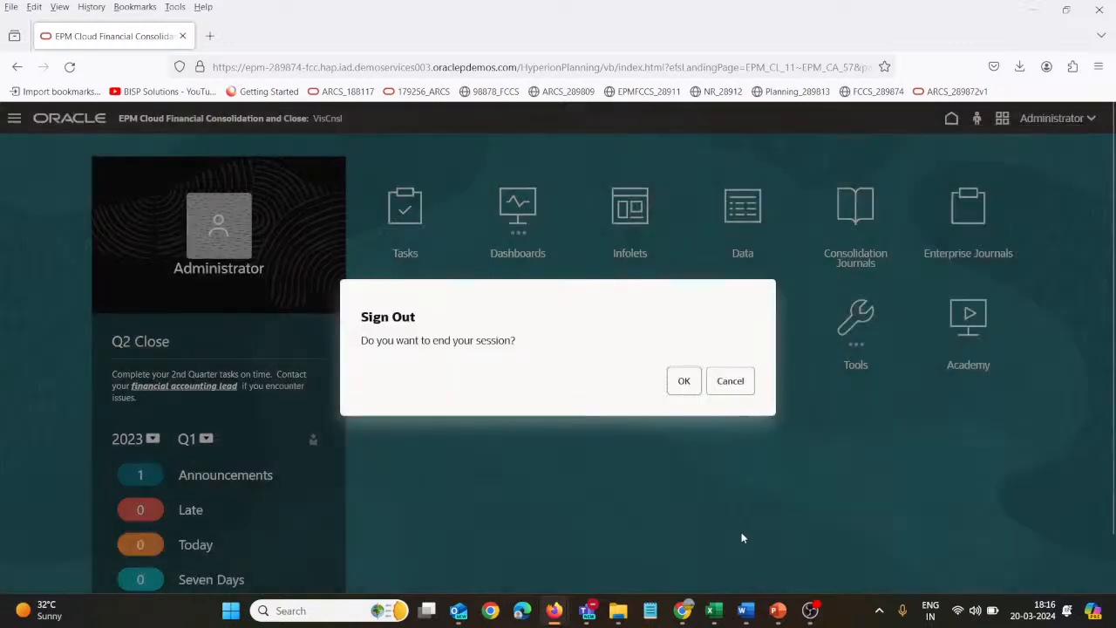
left_click(684, 386)
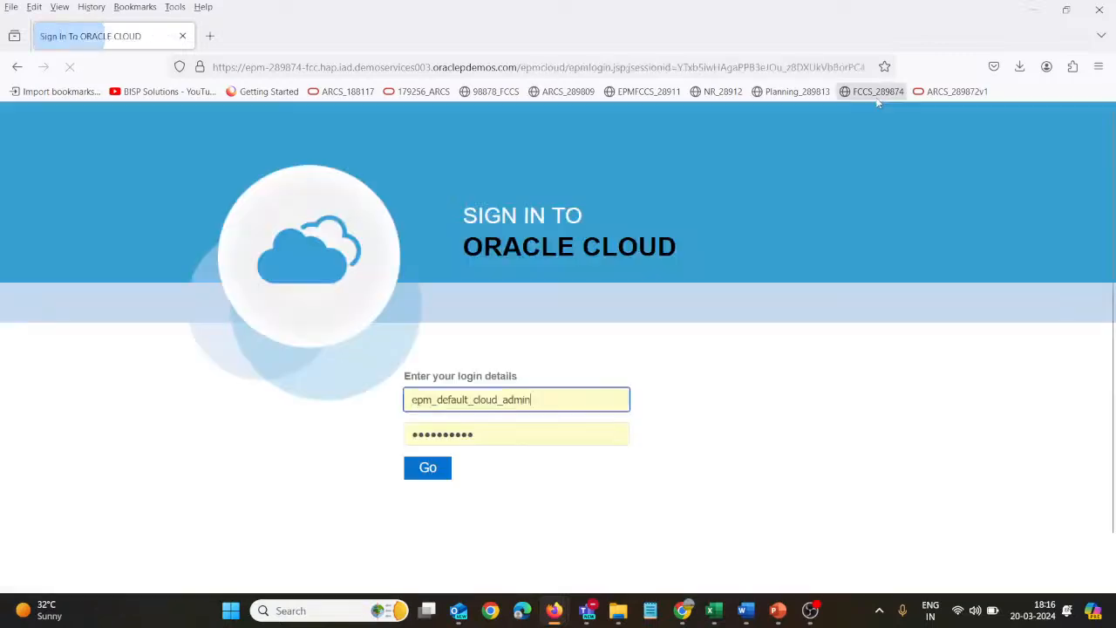
left_click(428, 468)
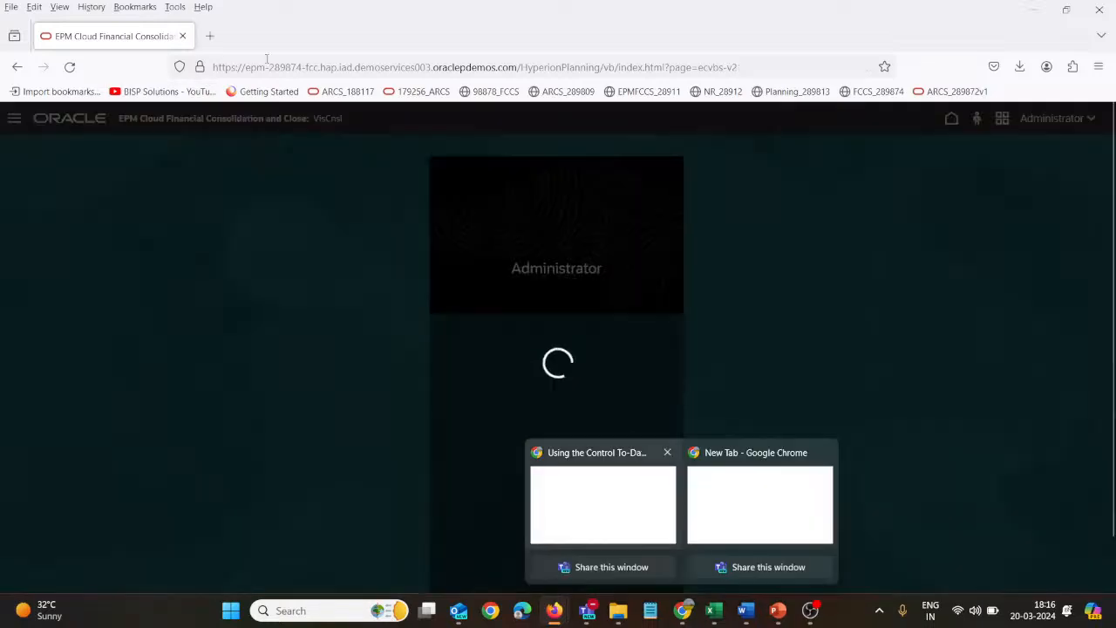
Step: Open the EPMFCCS_28911 bookmark in a new tab and check Control To-Date View Storage in FCCSCTD's Consolidation Enable Features
left_click(209, 35)
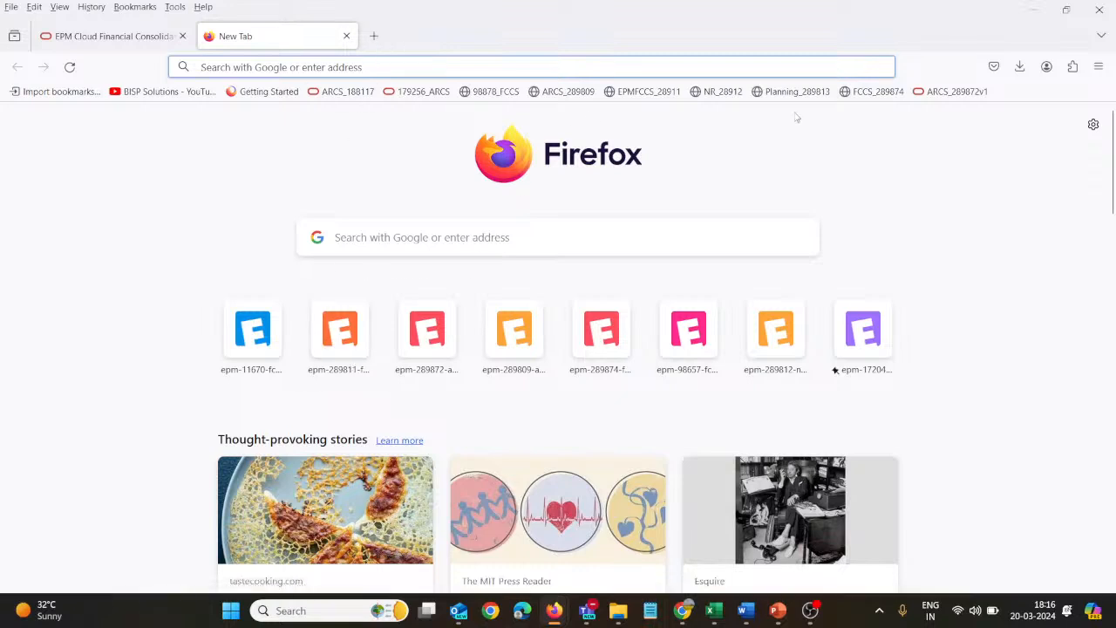
left_click(649, 92)
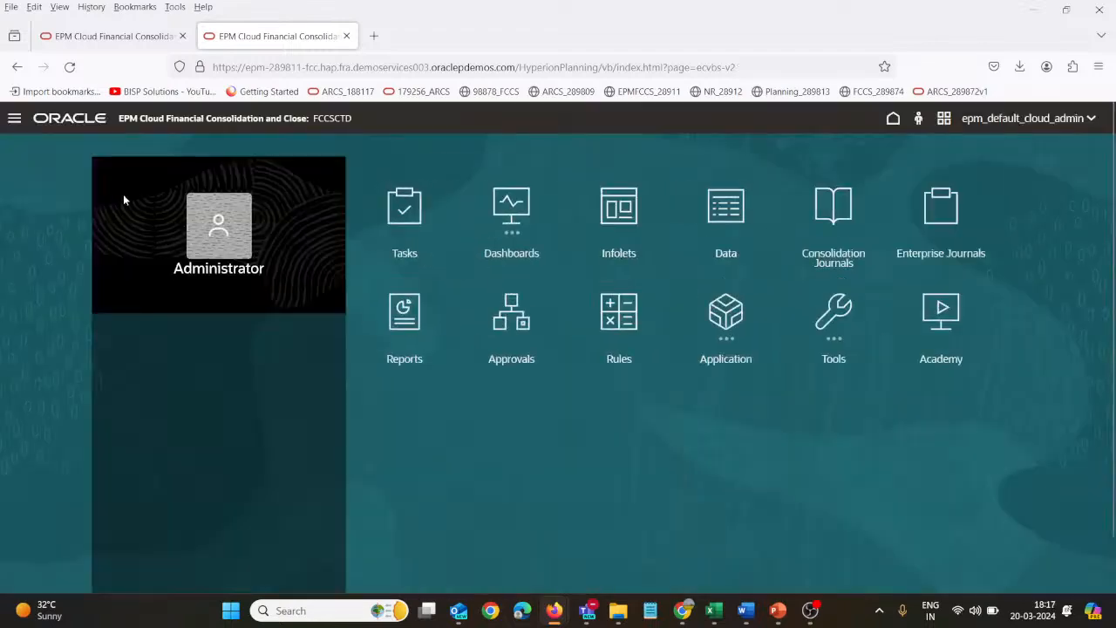
left_click(14, 118)
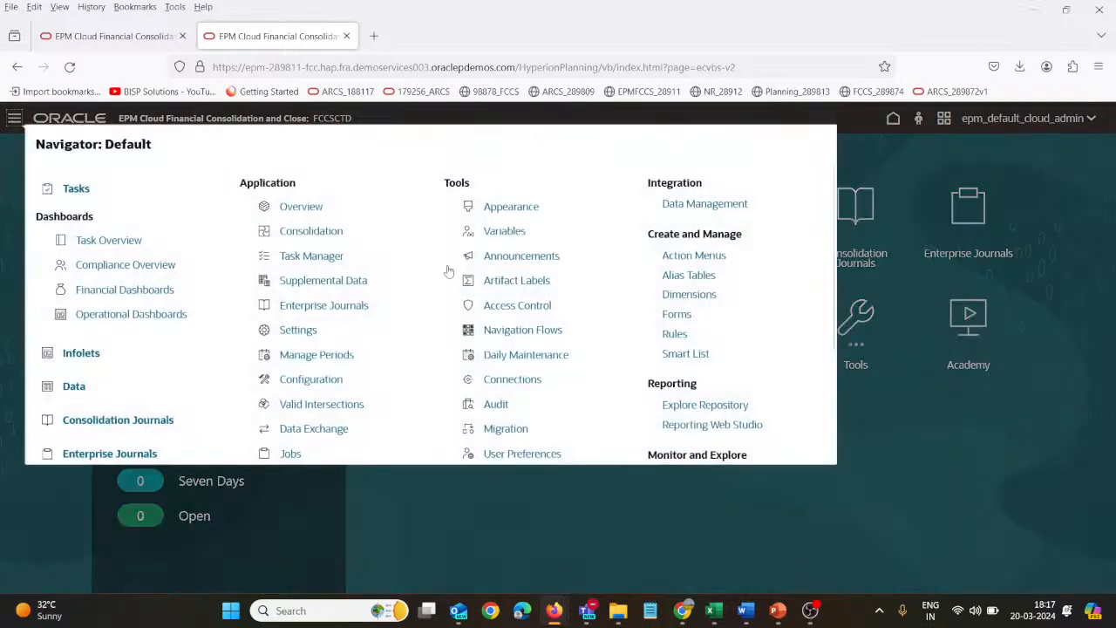
scroll(523, 375, "down", 2)
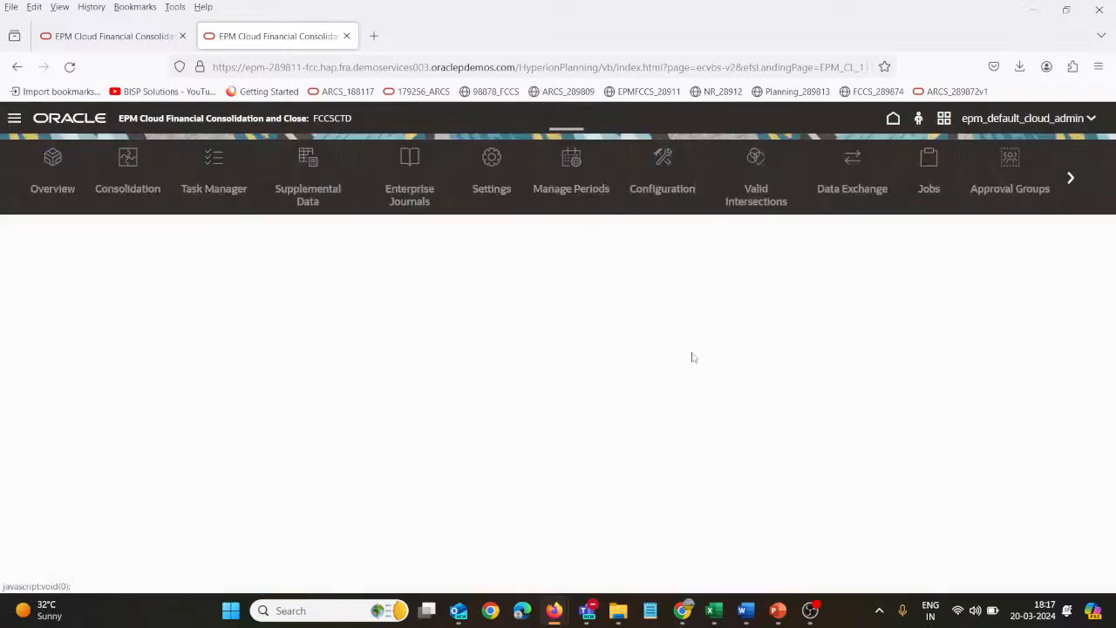
left_click(1067, 277)
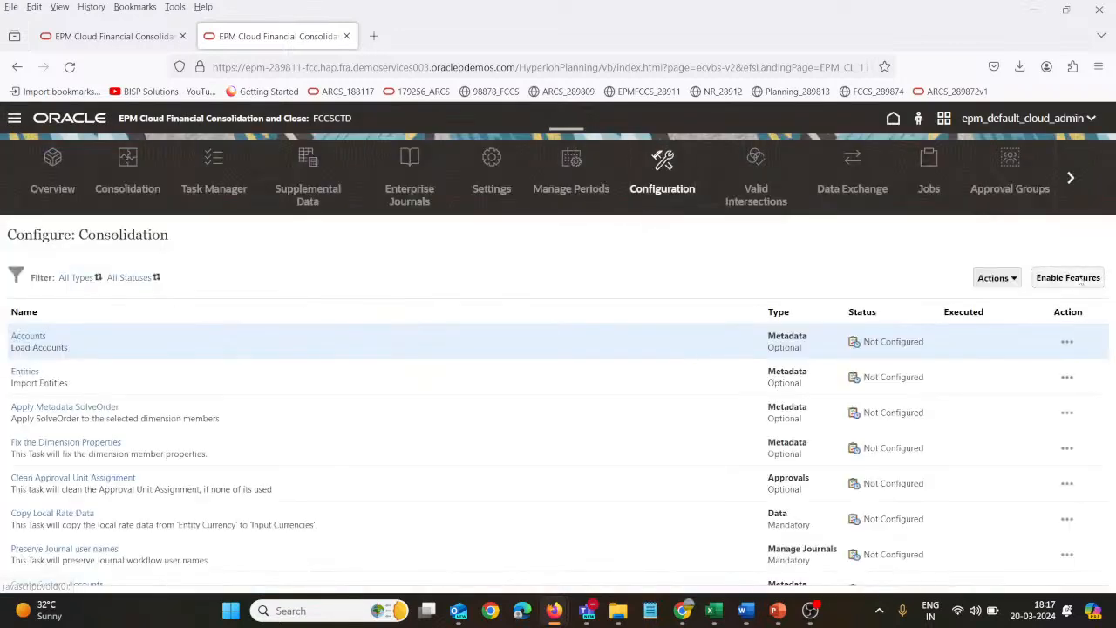
scroll(331, 426, "down", 10)
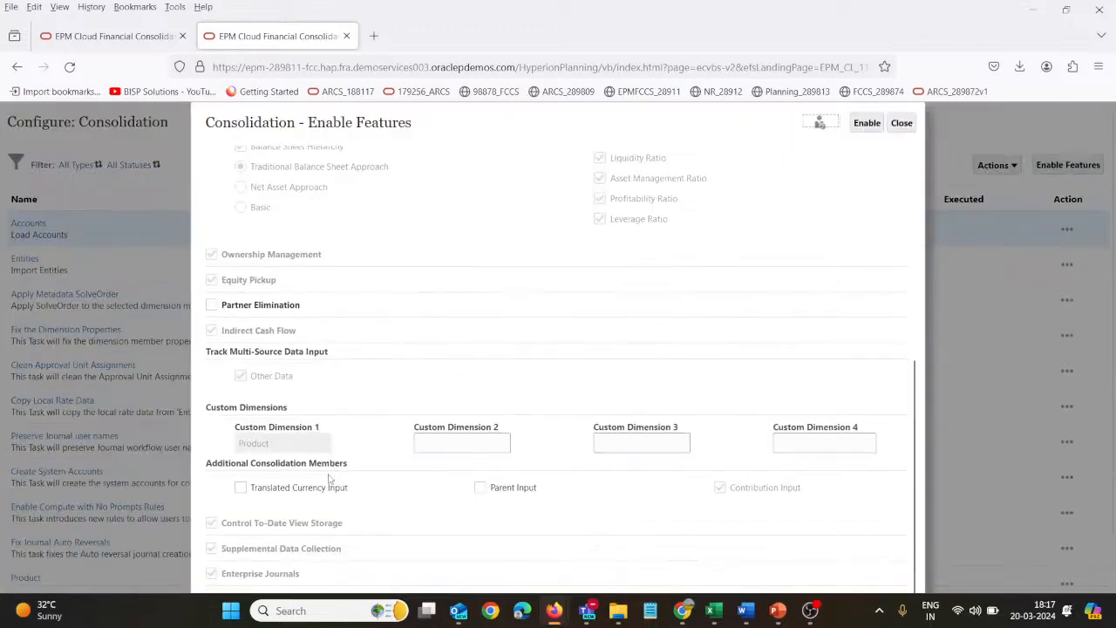
scroll(292, 518, "down", 2)
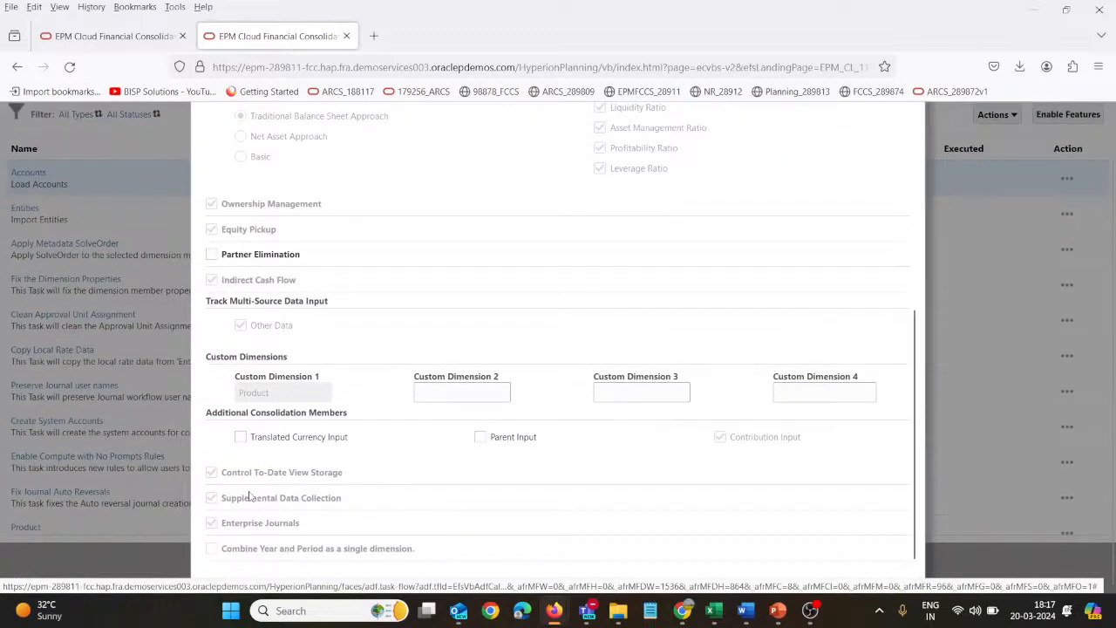
Step: Capture the dialog area from Custom Dimensions down, outline Control To-Date View Storage with a red rectangle, and copy the screenshot
key("Print")
mouse_move(206, 346)
left_mouse_down()
mouse_move(206, 471)
mouse_move(518, 553)
left_mouse_up()
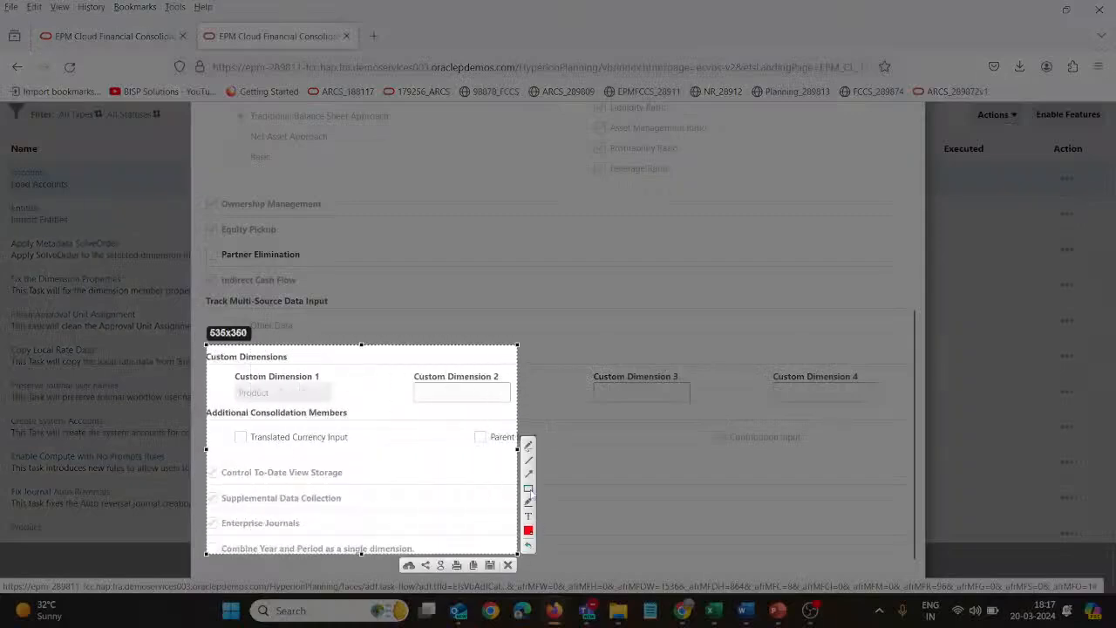
left_click(529, 489)
mouse_move(207, 450)
left_mouse_down()
mouse_move(192, 450)
mouse_move(209, 482)
mouse_move(397, 483)
left_mouse_up()
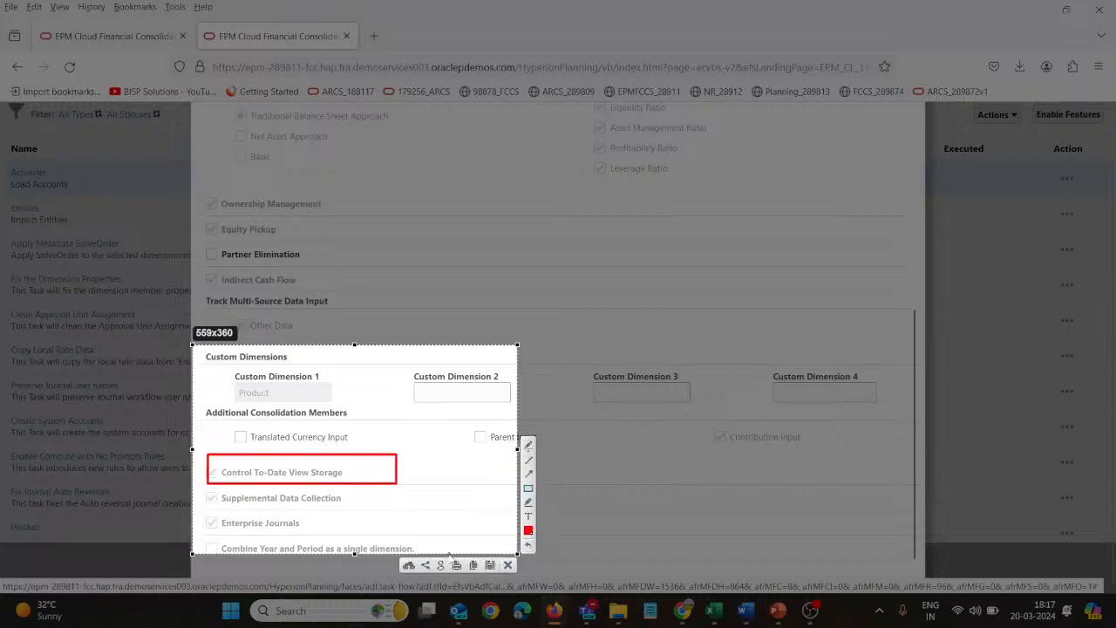
left_click(473, 565)
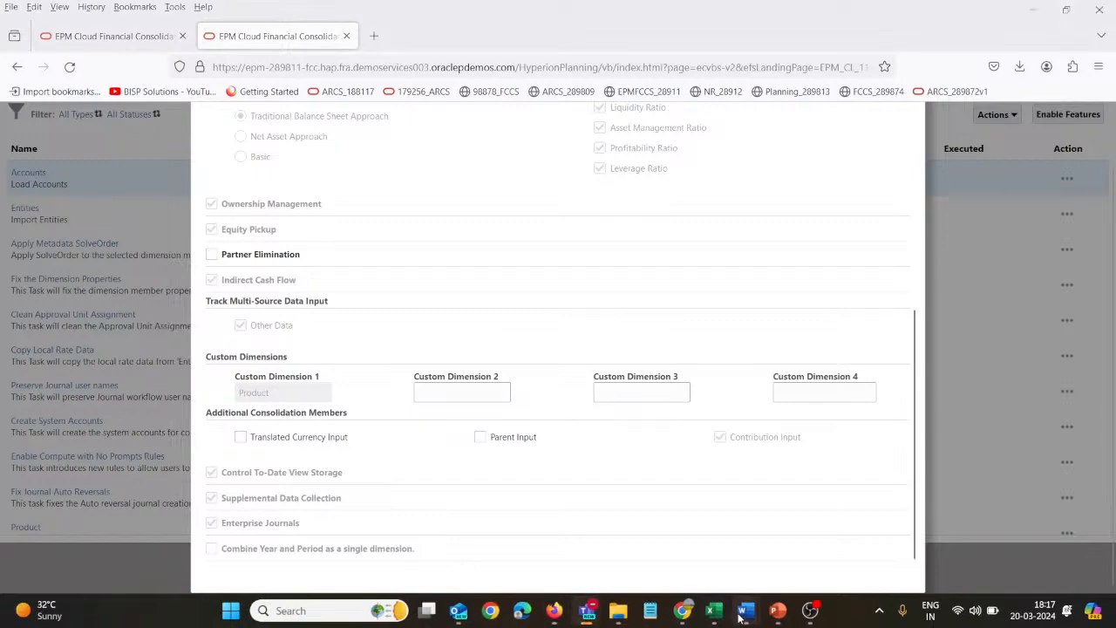
Step: In the CTD_Webinar_ScreenShot_2nd Word document, paste the screenshot into the first-page table cell beside the unchecked Control To-Date View Storage image
mouse_move(745, 617)
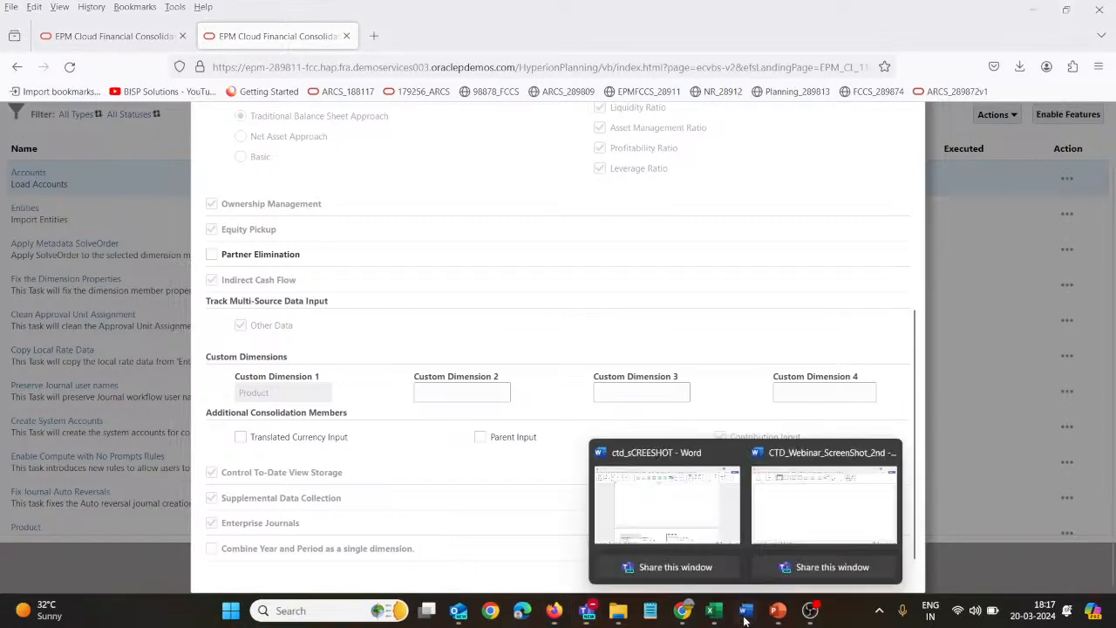
left_click(791, 514)
scroll(907, 418, "up", 10)
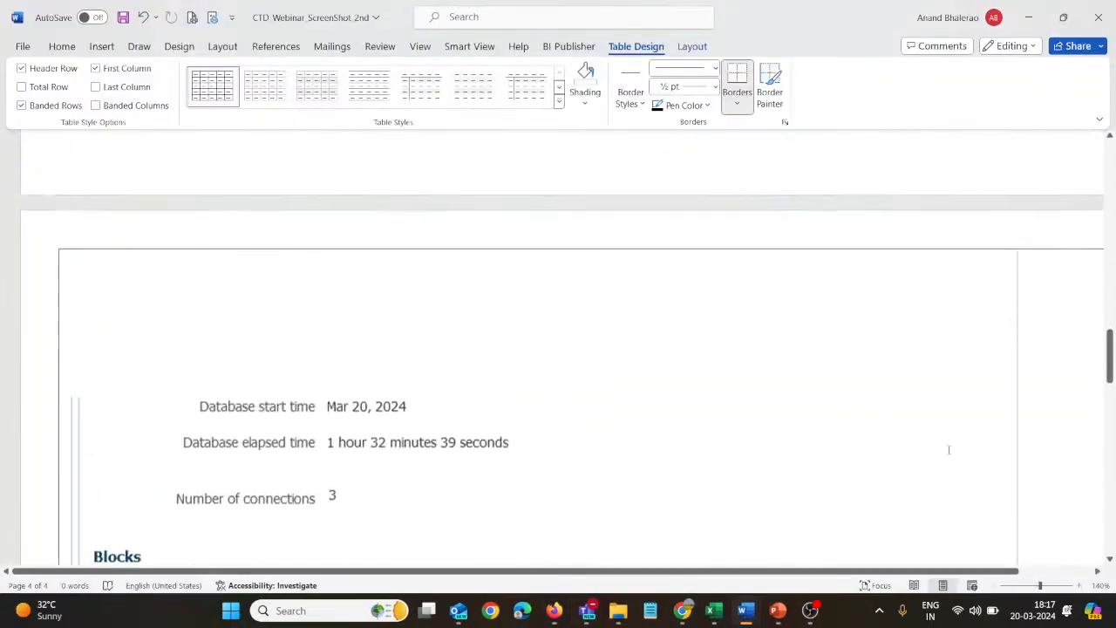
scroll(1002, 454, "up", 10)
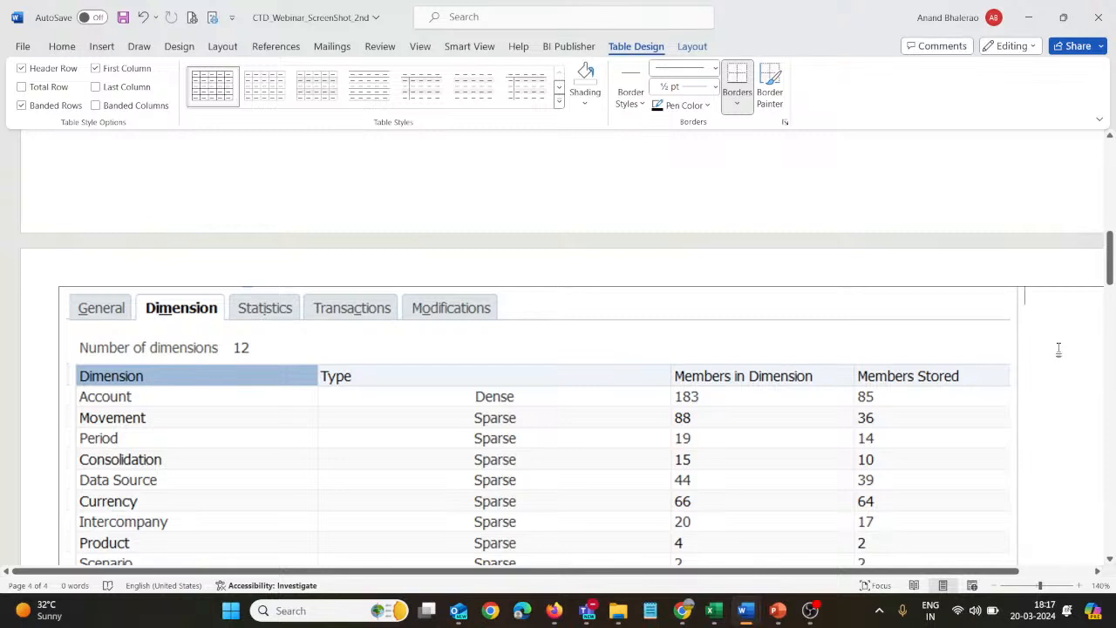
scroll(1058, 349, "up", 10)
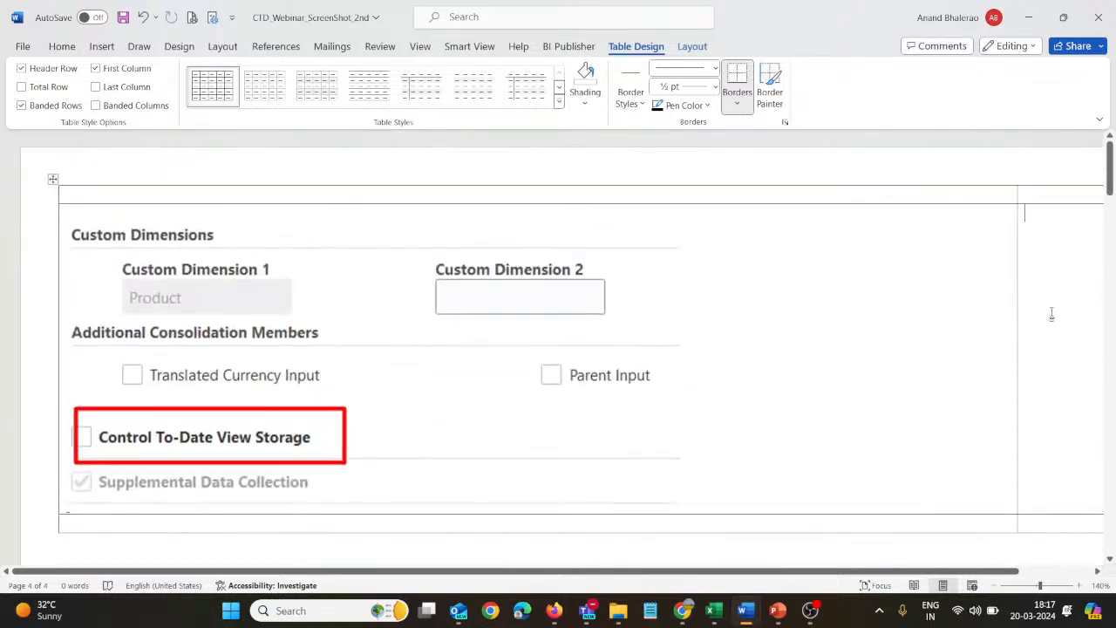
key("ctrl+v")
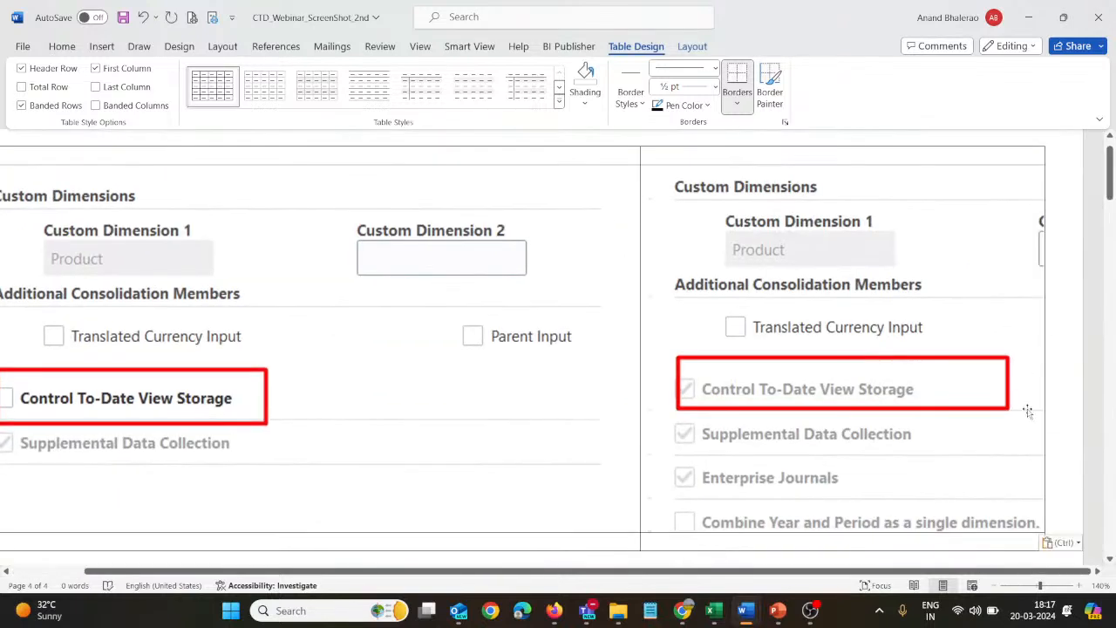
Step: Switch to the CTD_Smartview_9811_2ndCase workbook in Excel and check the entity and FY15 column headers on the Input_15 sheet
mouse_move(582, 615)
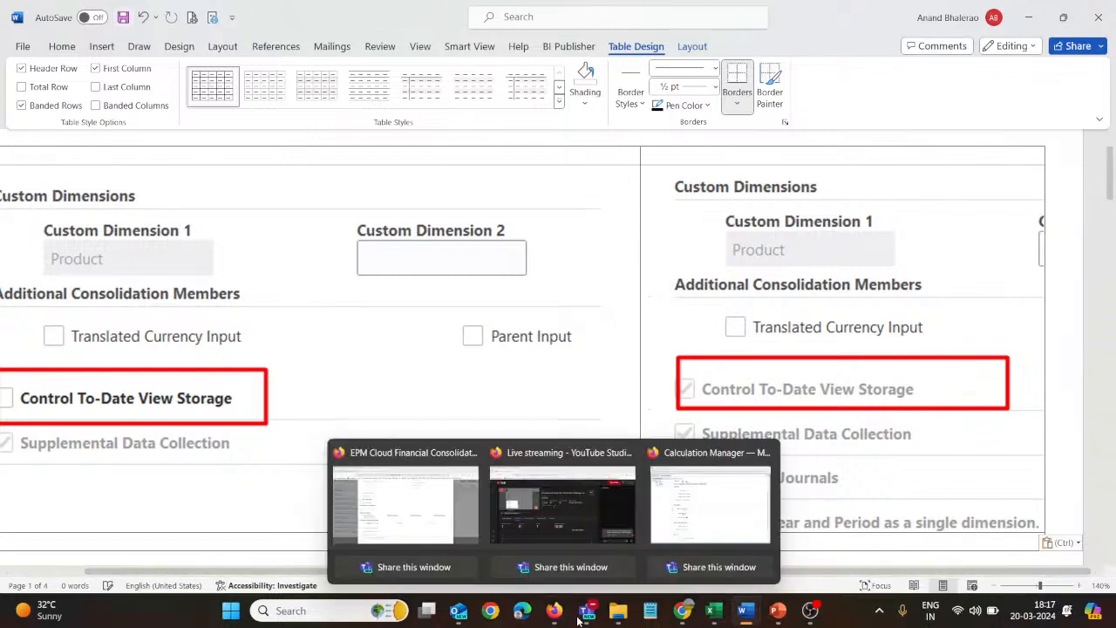
mouse_move(712, 615)
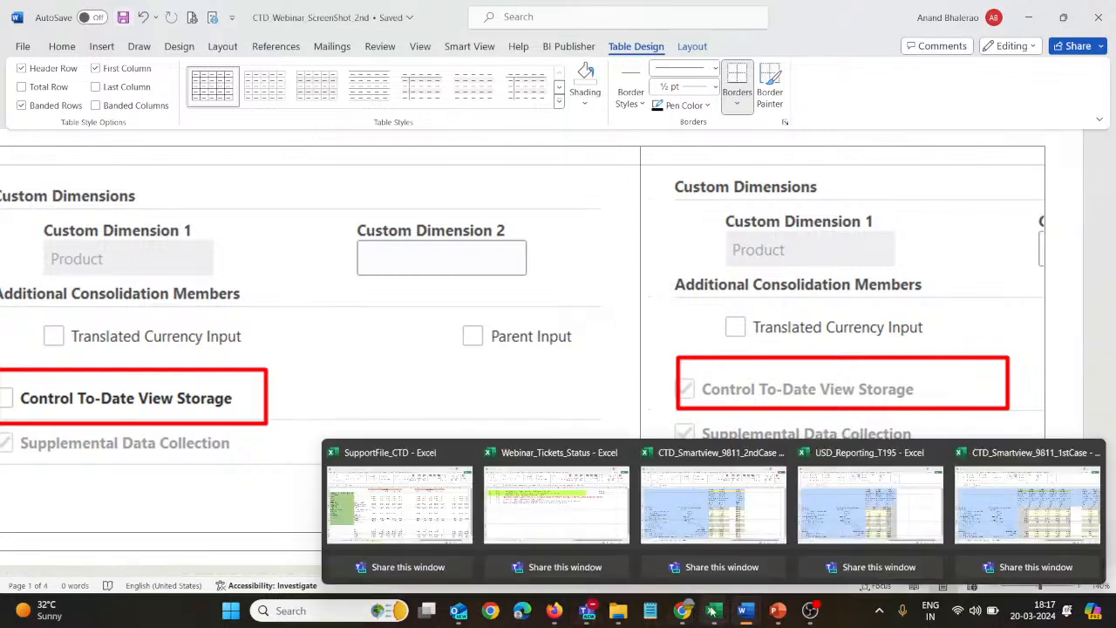
left_click(704, 489)
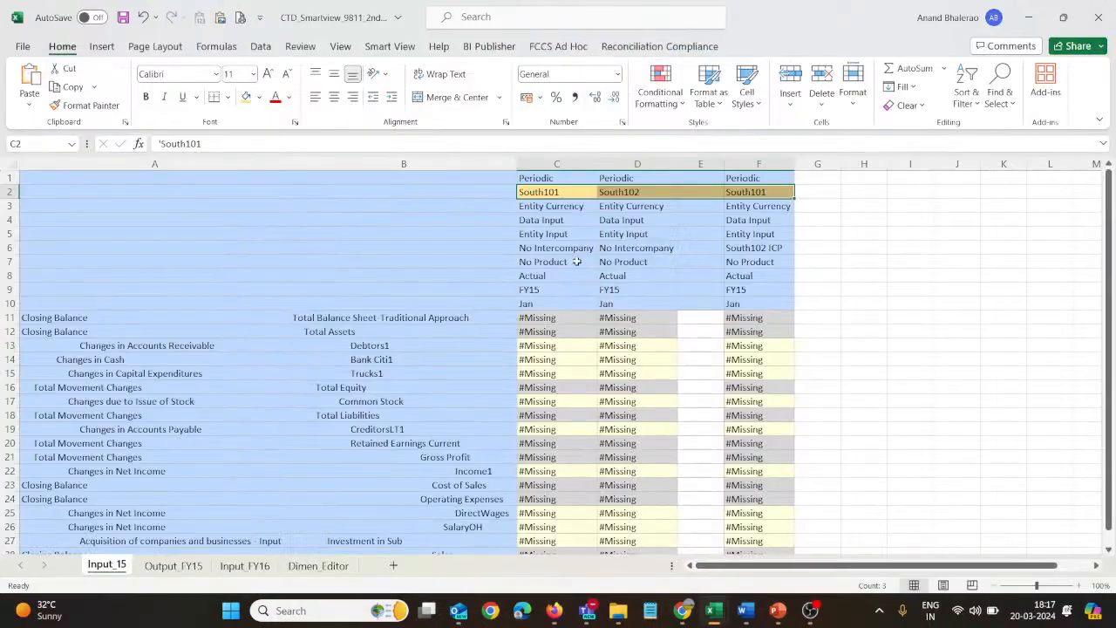
left_click(551, 193)
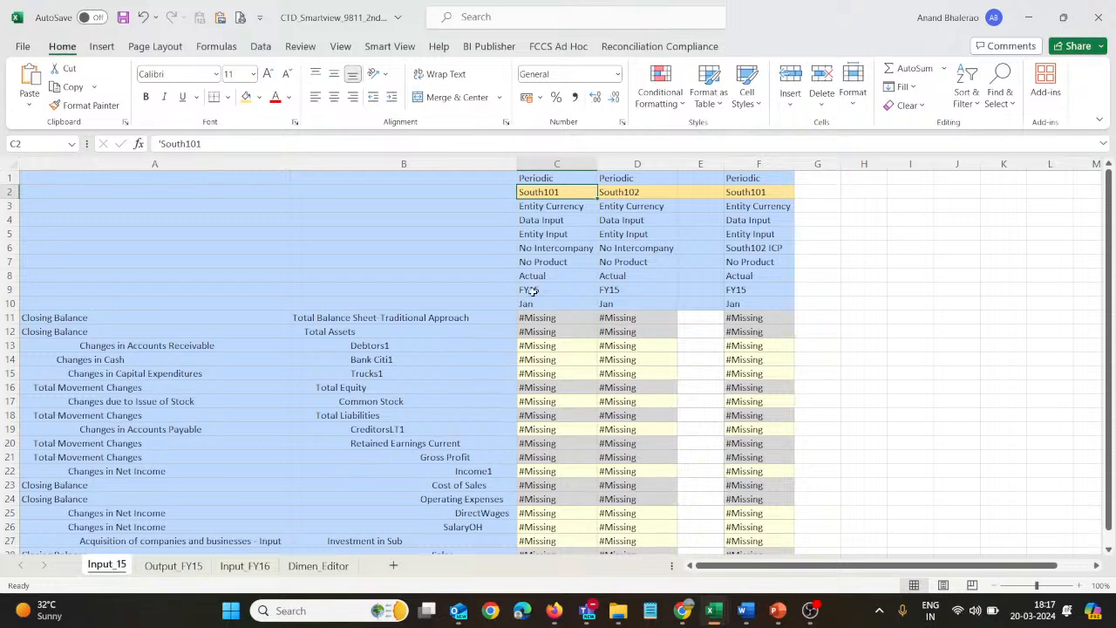
left_click_drag(532, 291, 744, 290)
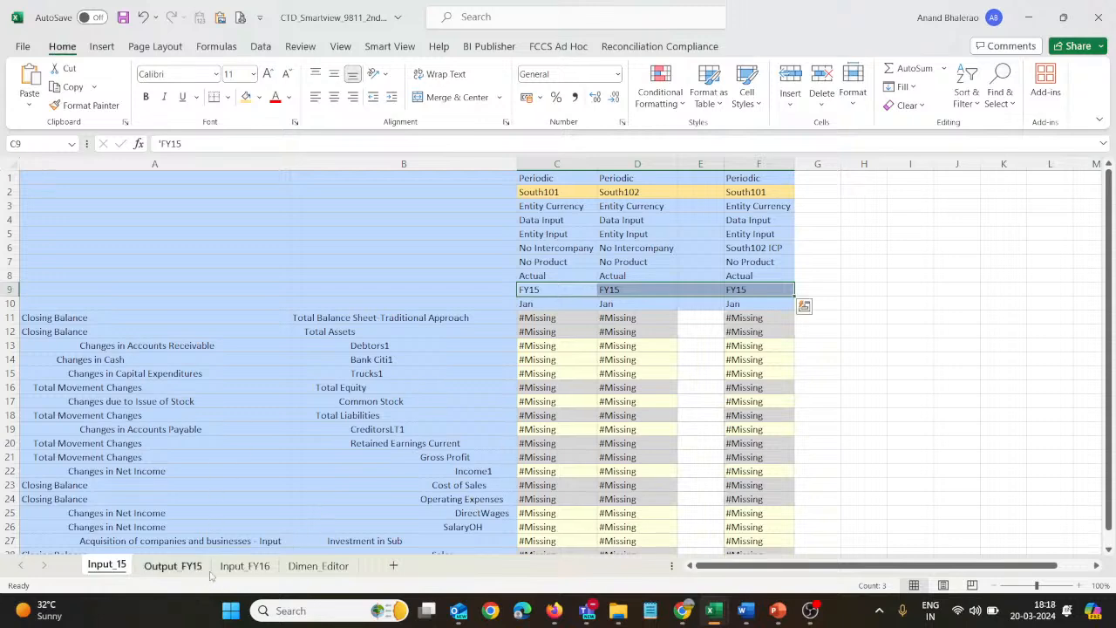
Step: On Input_FY16, set the South101 FY15 column's intercompany member in C6 to No Intercompany, return to Input_15 and save the workbook
left_click(245, 565)
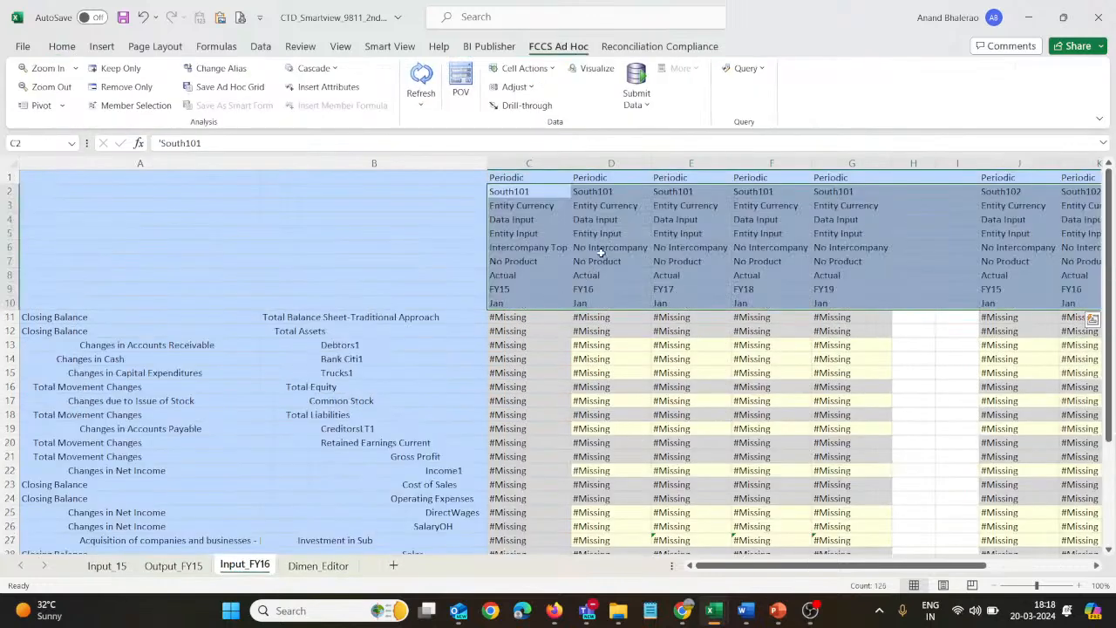
left_click(601, 252)
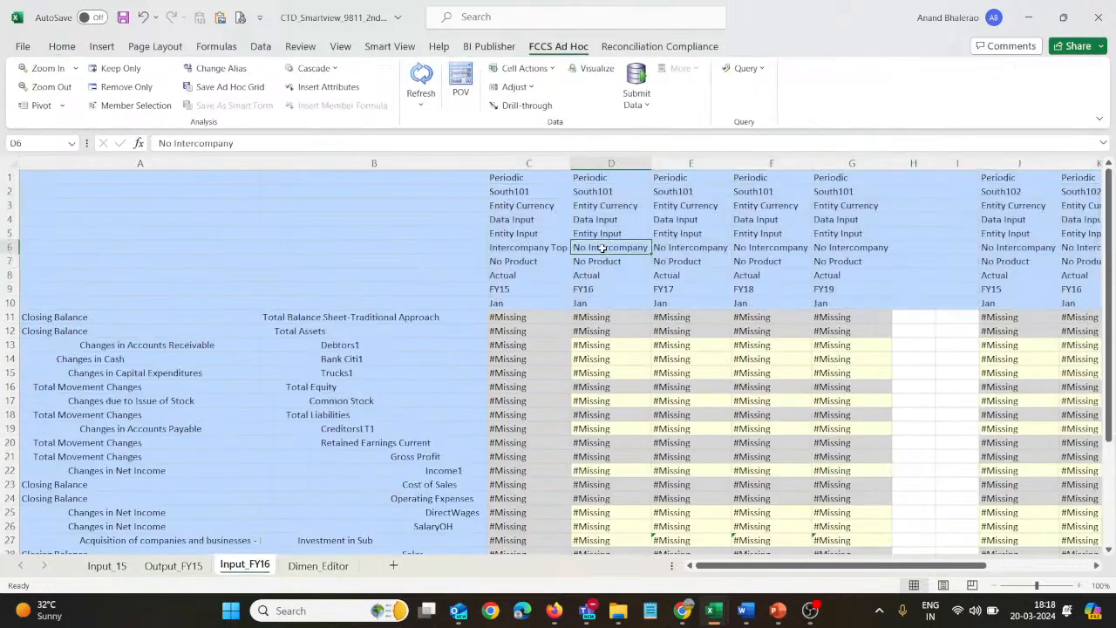
key("ctrl+c")
key("Left")
key("Return")
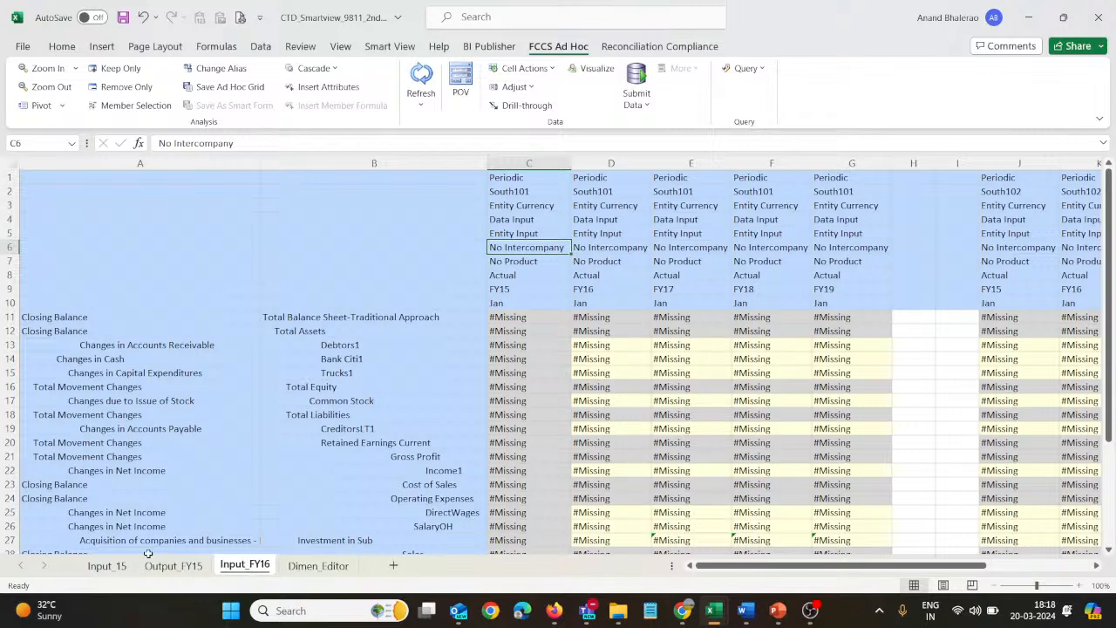
left_click(106, 565)
key("ctrl+v")
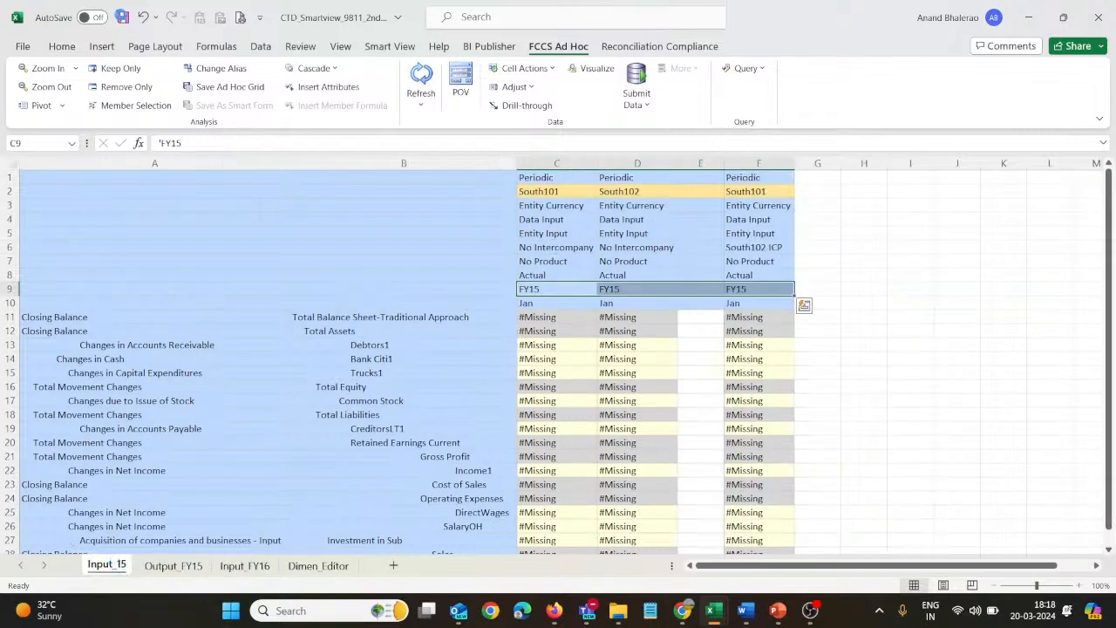
left_click(123, 17)
Step: Copy South 101's FY 15 Debtors1, Bank Citi1 and Trucks1 amounts from SupportFile_CTD into C13:C15 of Input_15 (175000, 150000, 80000)
mouse_move(715, 620)
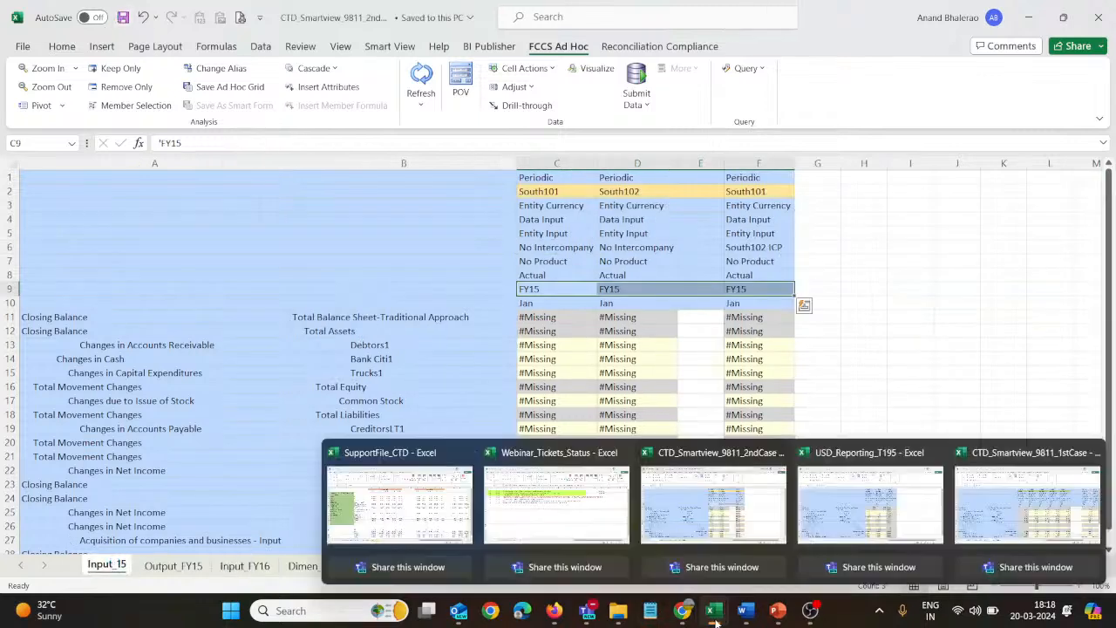
left_click(373, 499)
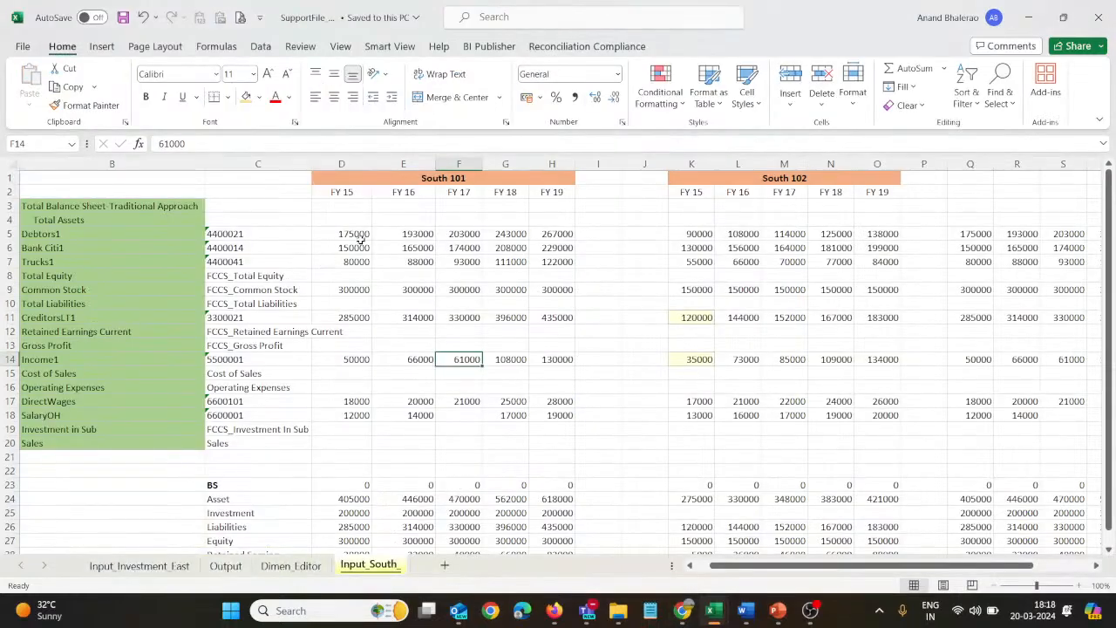
left_click_drag(356, 234, 357, 258)
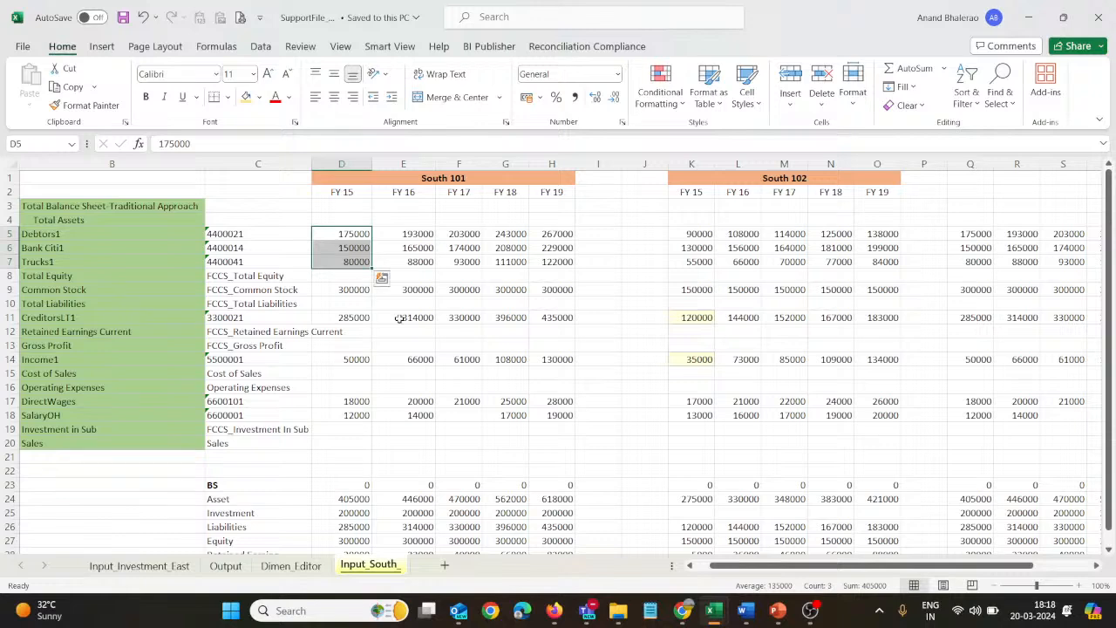
key("ctrl+c")
key("alt+Tab")
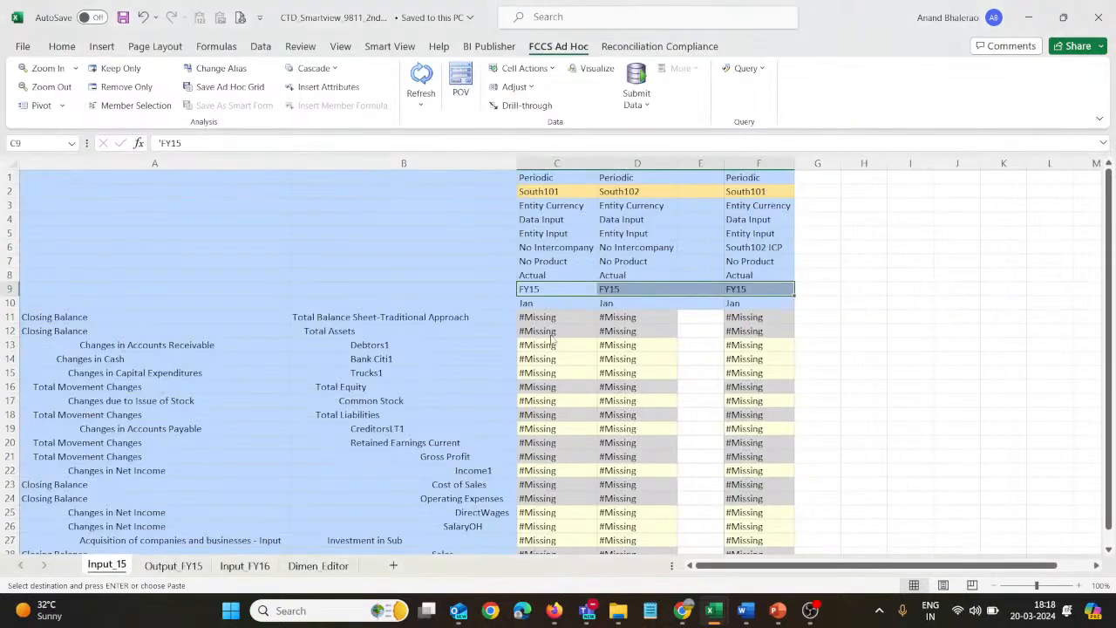
left_click(553, 342)
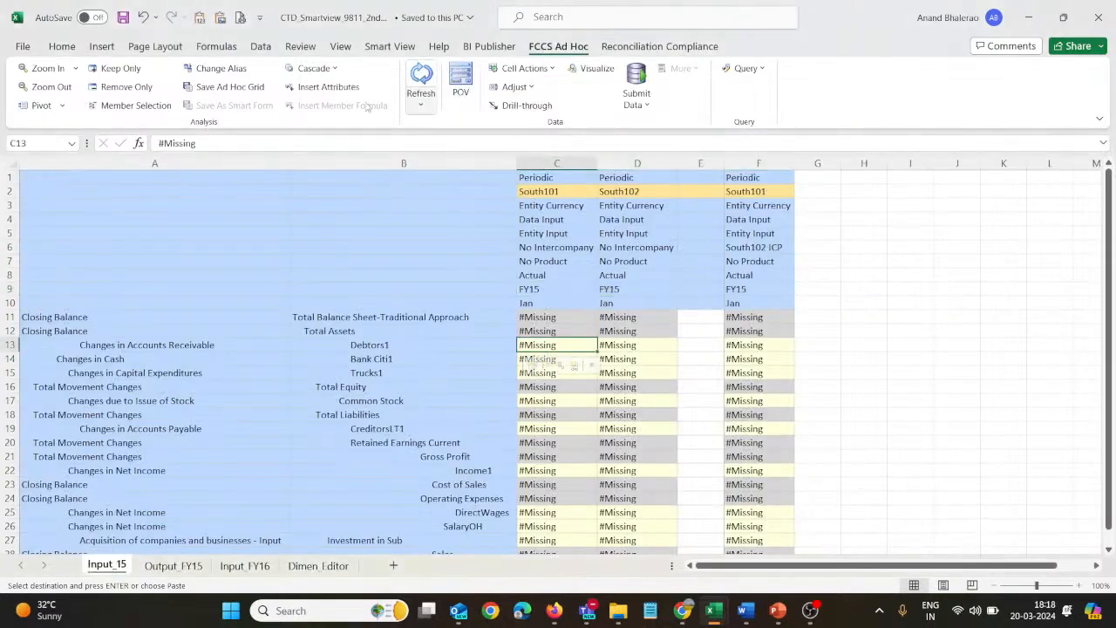
key("ctrl+v")
Step: Copy South 101's FY 15 Common Stock amount, 300000, from the support file into C17 of Input_15 as a value
key("alt+Tab")
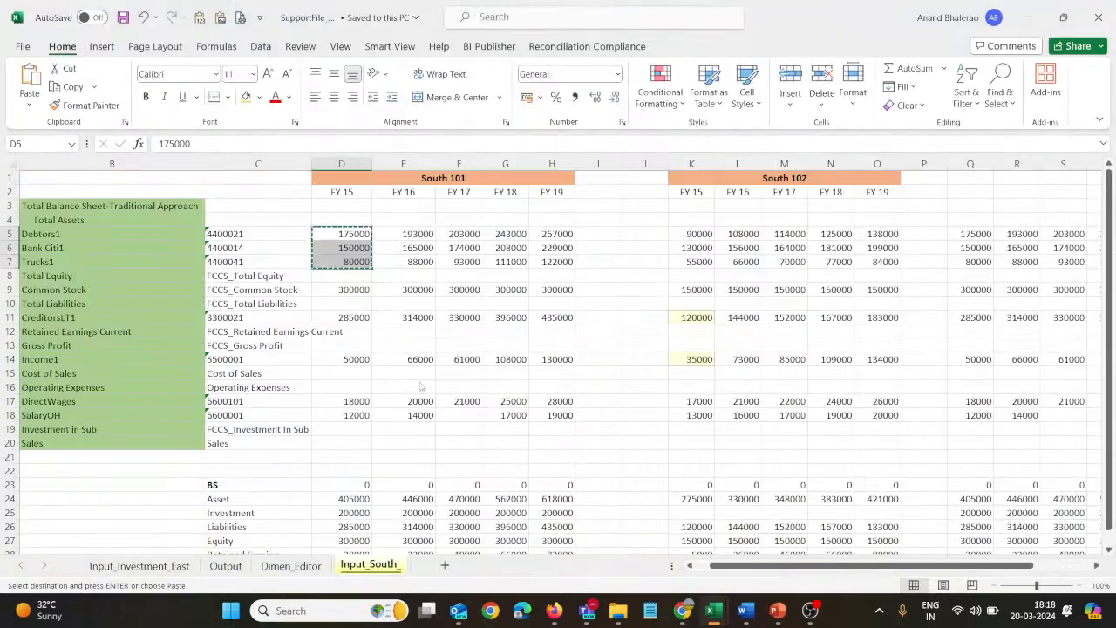
left_click(356, 289)
key("ctrl+c")
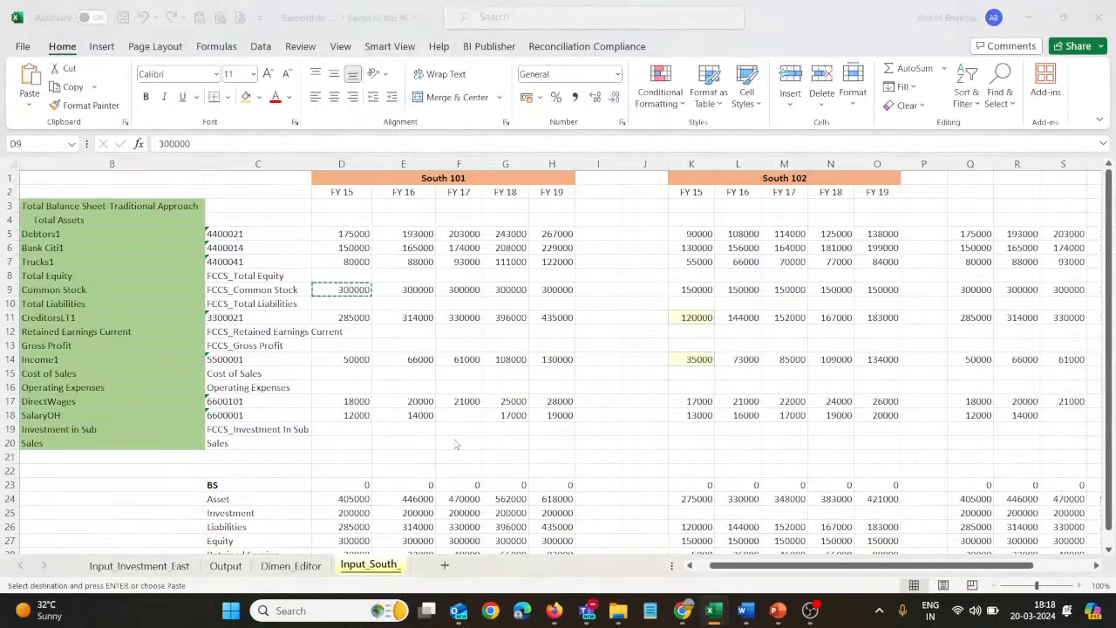
key("alt+Tab")
left_click(554, 401)
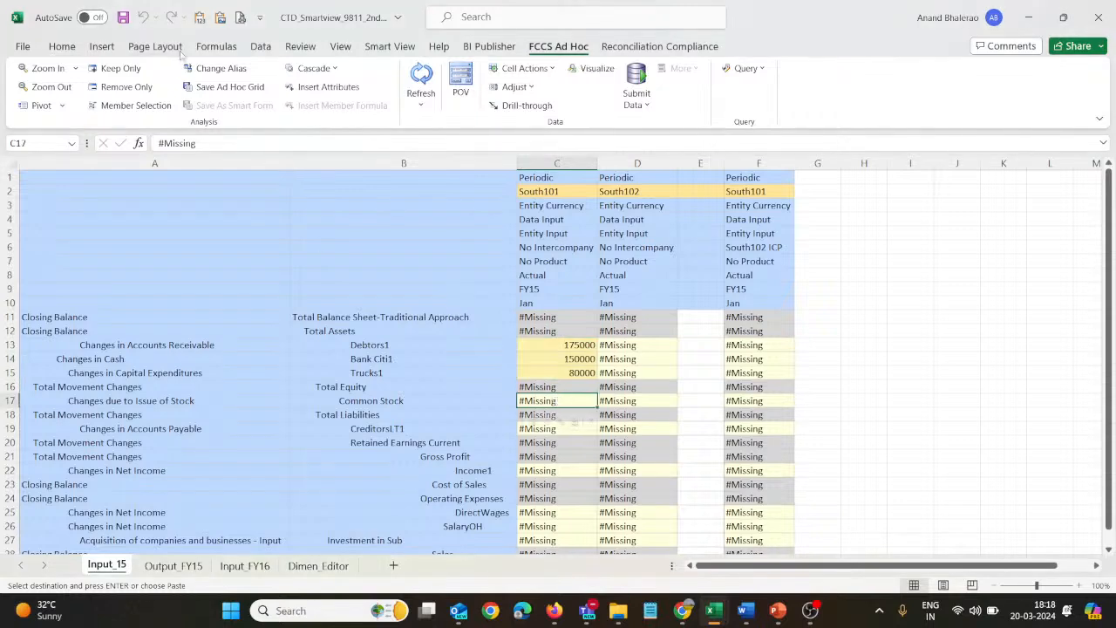
left_click(198, 17)
Step: Copy South 101's FY 15 CreditorsLT1 amount, 285000, from the support file into C19 of Input_15 as a value
key("alt+Tab")
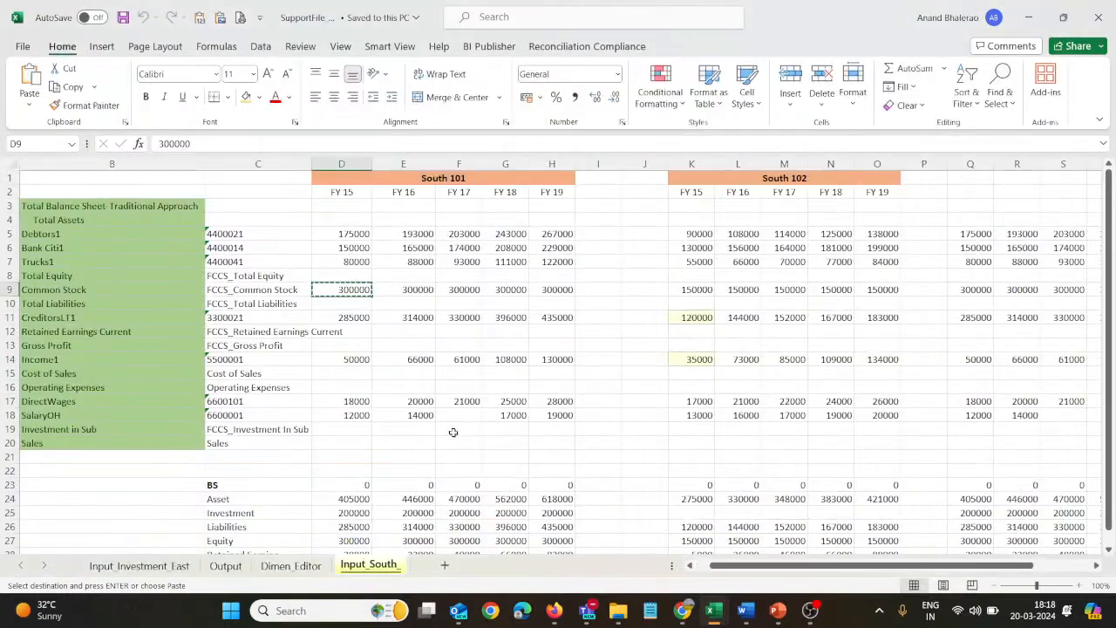
left_click(354, 319)
key("ctrl+c")
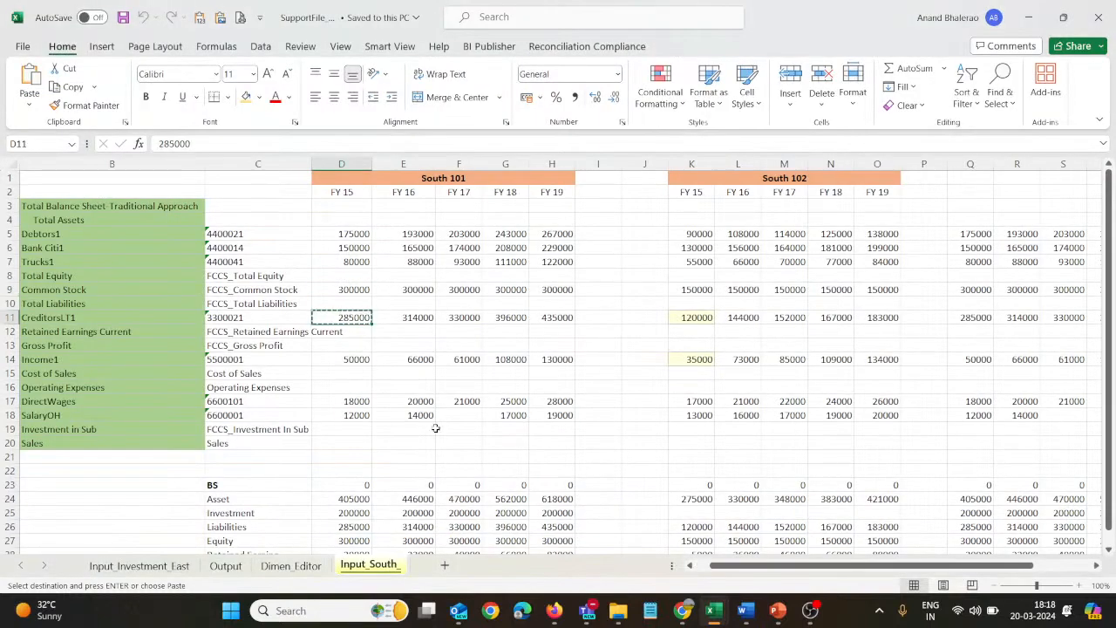
key("alt+Tab")
left_click(555, 430)
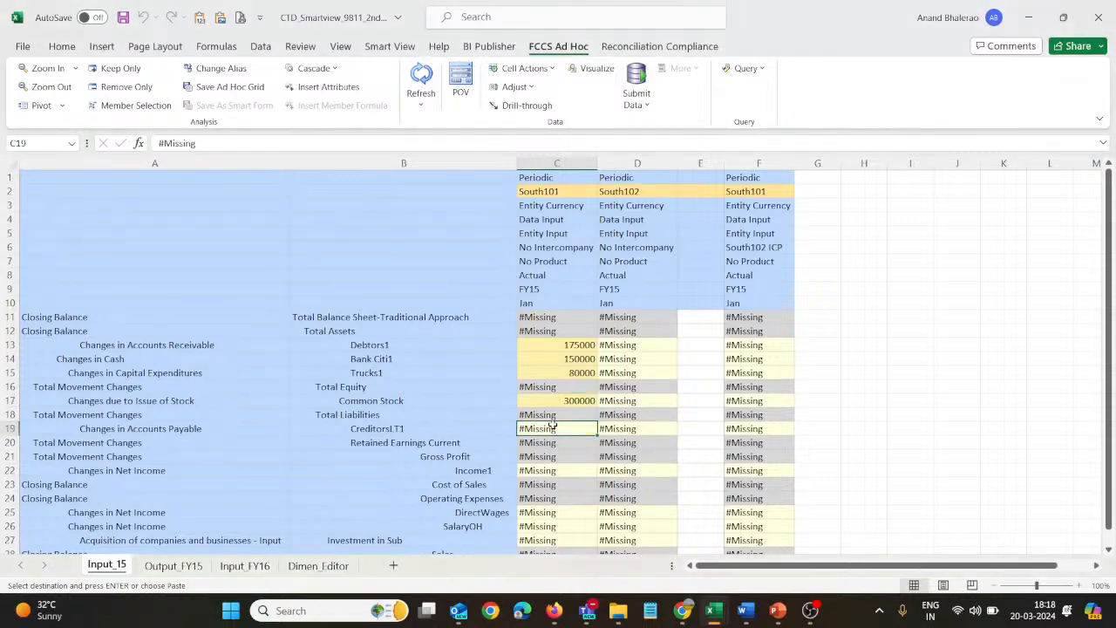
left_click(199, 18)
Step: Transfer South 101's FY 15 Income1 amount, 50000, from the support file into C22 of Input_15
scroll(523, 419, "down", 4)
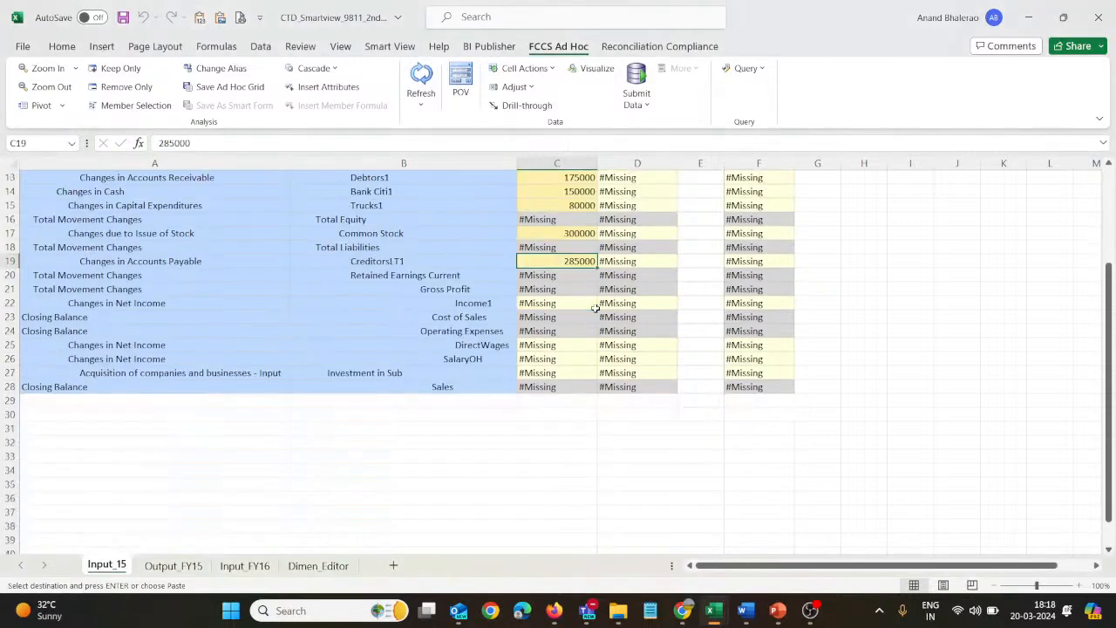
key("alt+Tab")
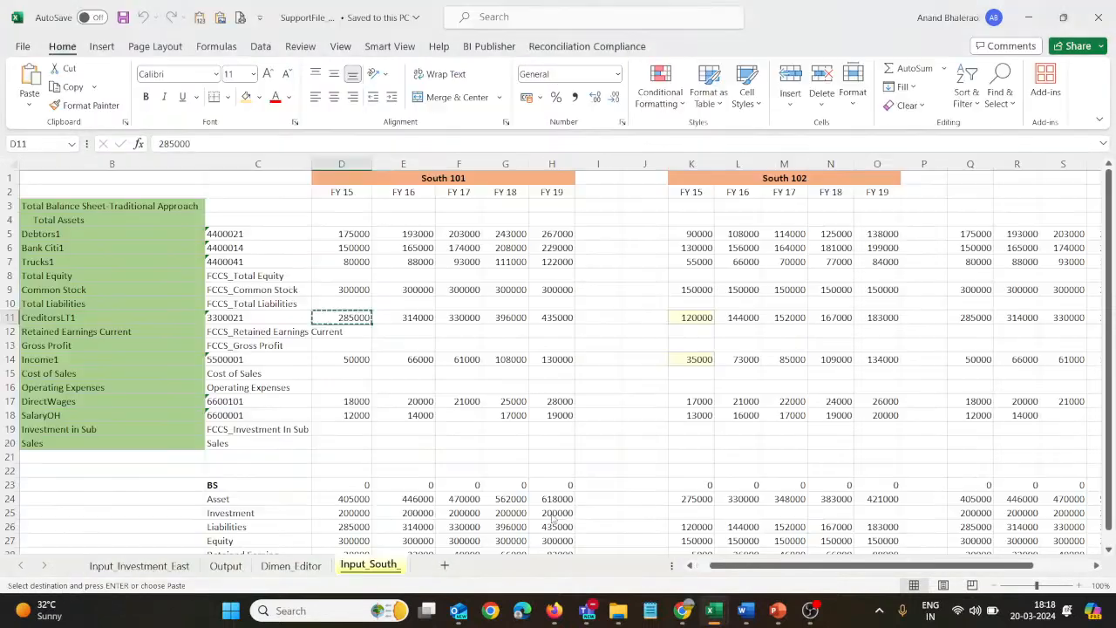
left_click(357, 358)
key("alt+Tab")
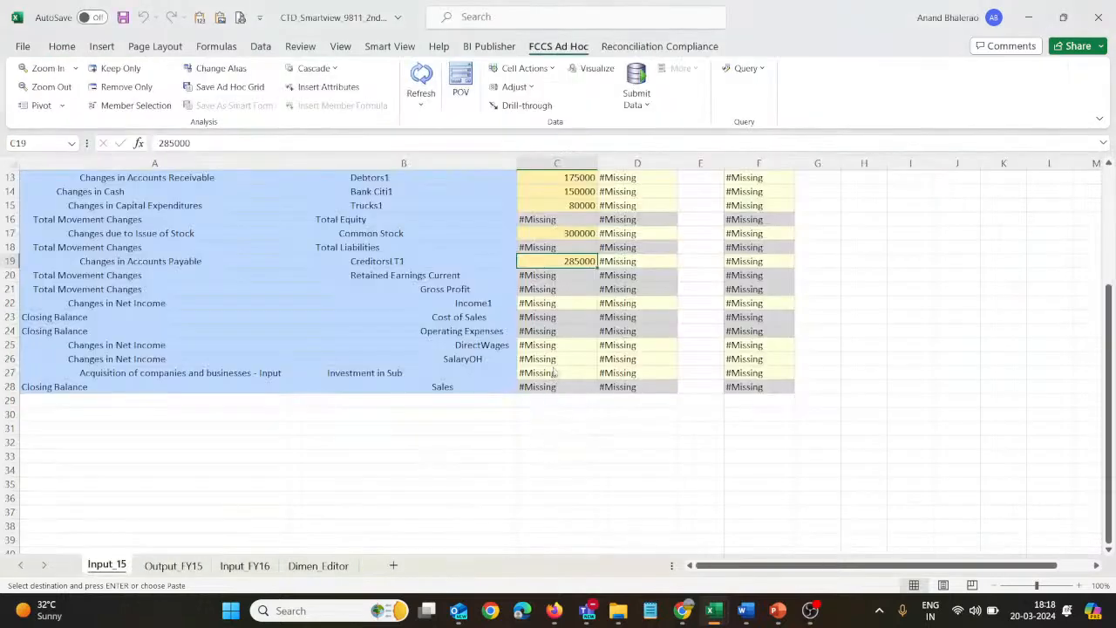
left_click(543, 302)
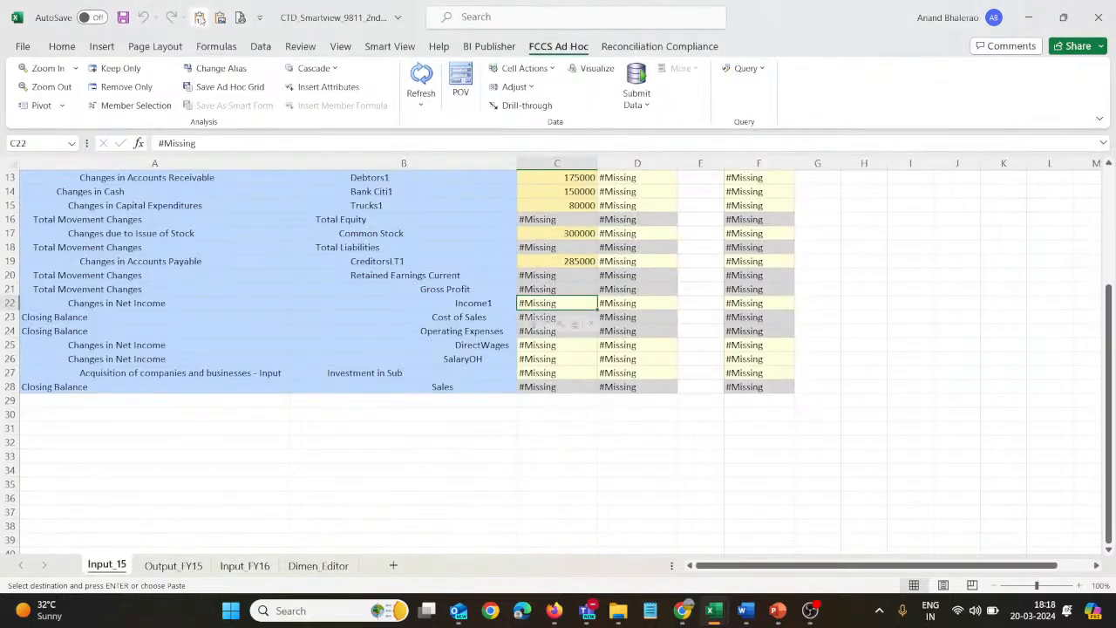
type("50000")
key("Return")
Step: Copy South 101's FY 15 DirectWages and SalaryOH amounts, 18000 and 12000, from the support file into C25:C26 of Input_15 as values
key("alt+Tab")
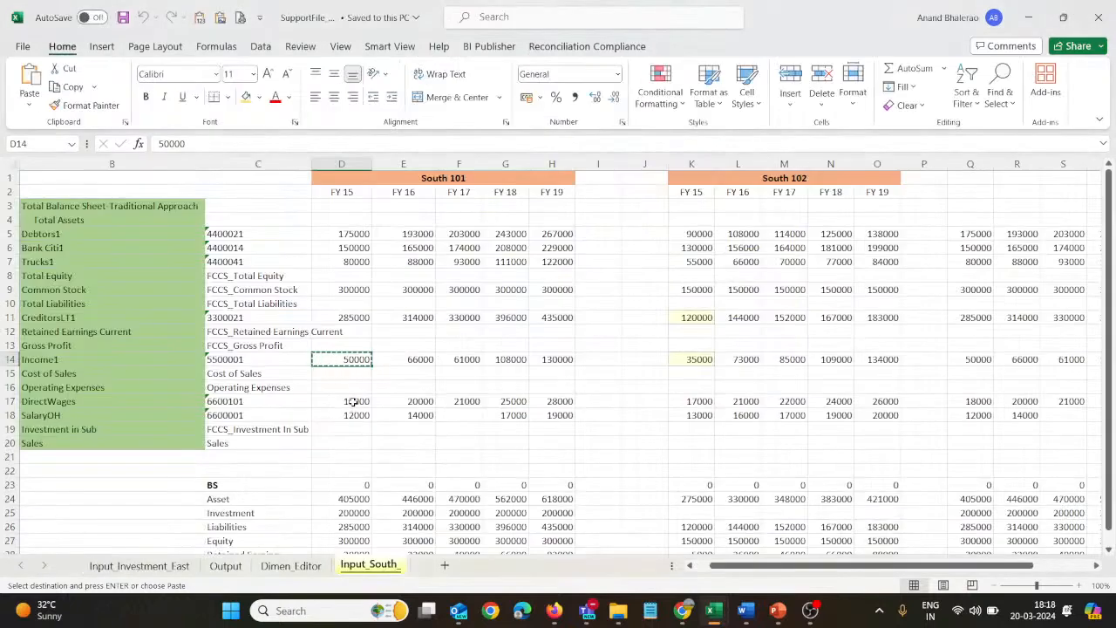
left_click_drag(354, 402, 351, 410)
key("ctrl+c")
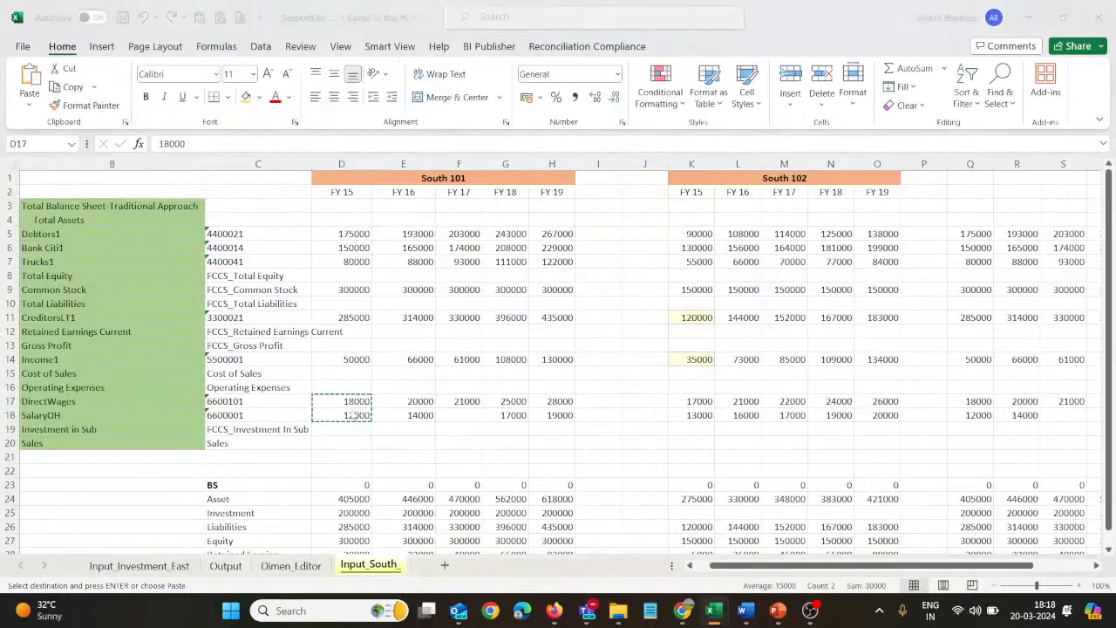
key("alt+Tab")
left_click(537, 347)
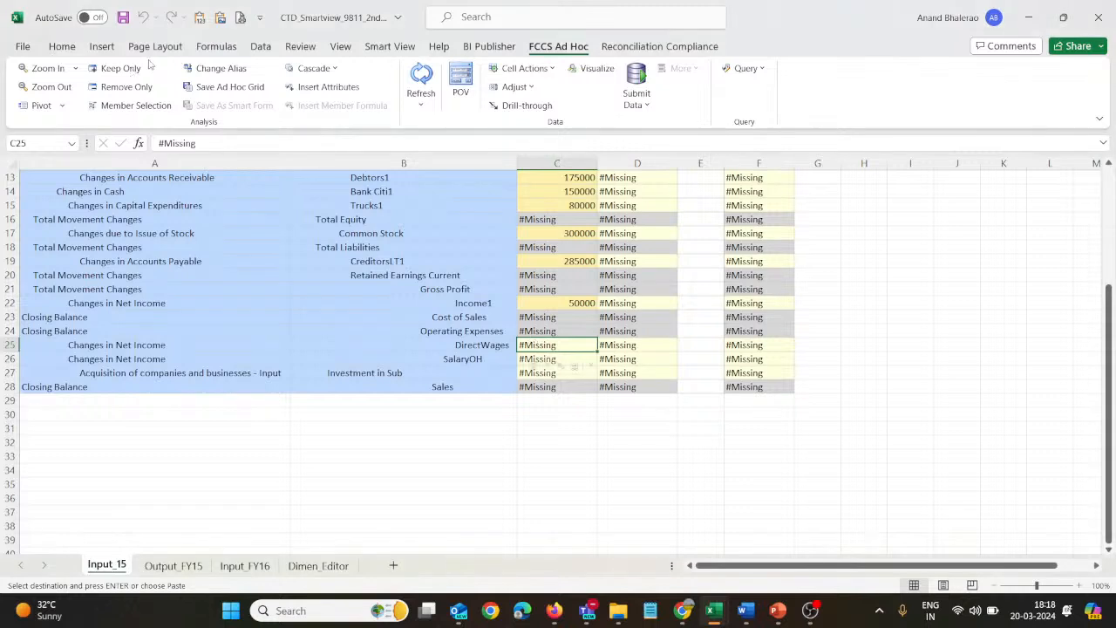
left_click(199, 16)
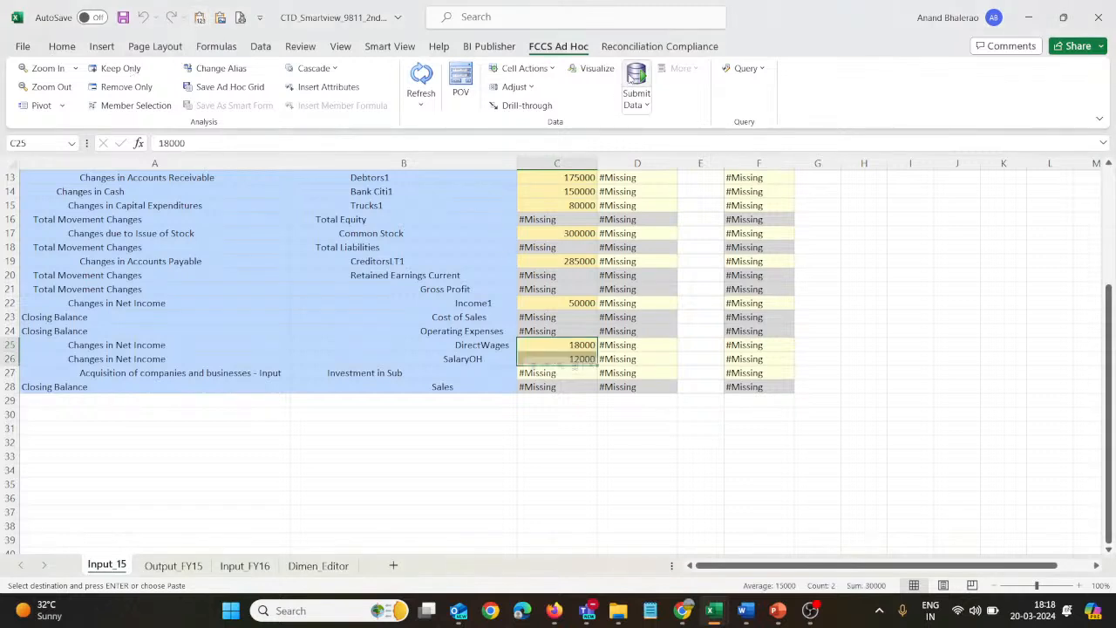
Step: Submit the South101 FY15 amounts entered in Input_15
left_click(637, 76)
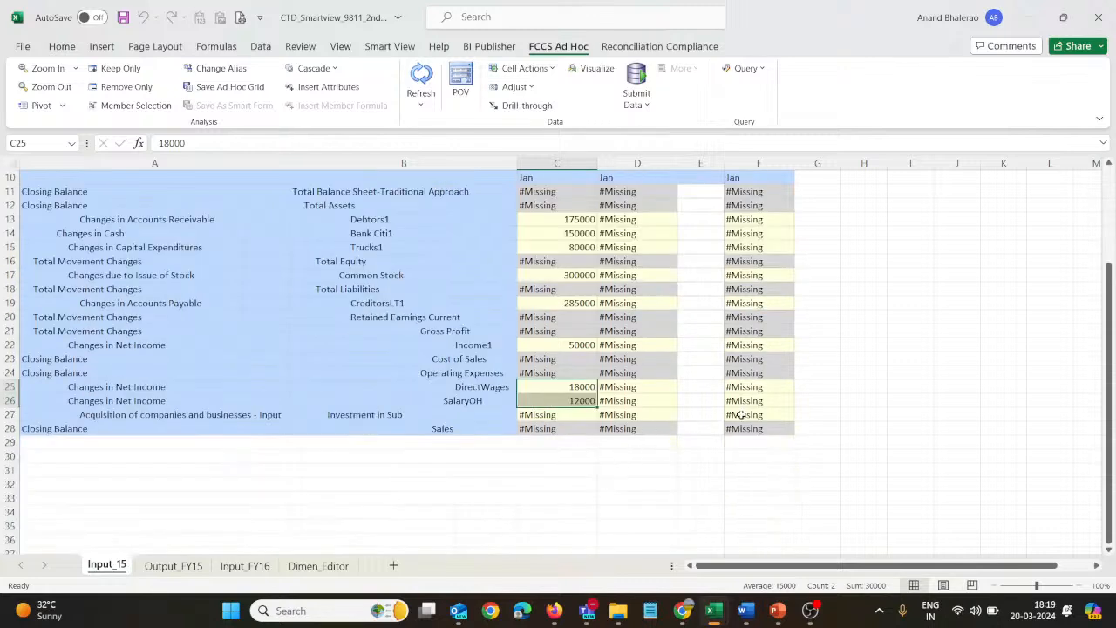
left_click_drag(741, 415, 744, 429)
Step: Copy South 102's FY 15 Debtors1, Bank Citi1 and Trucks1 amounts, 90000, 130000 and 55000, from the support file into D13:D15 of Input_15 as values
key("alt+Tab")
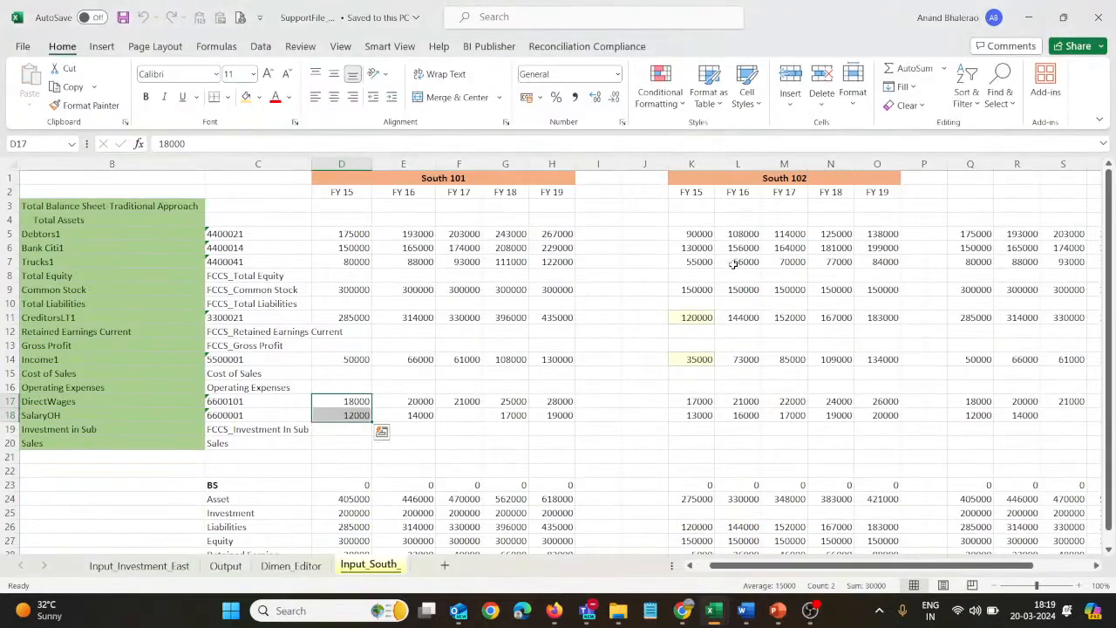
left_click_drag(702, 235, 702, 261)
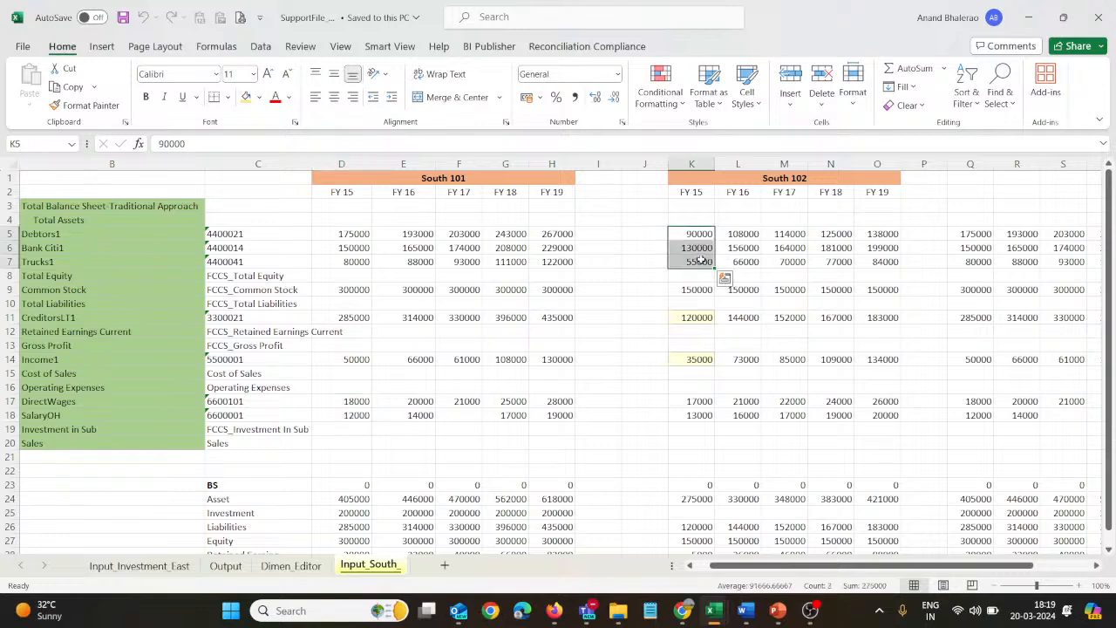
key("ctrl+c")
key("alt+Tab")
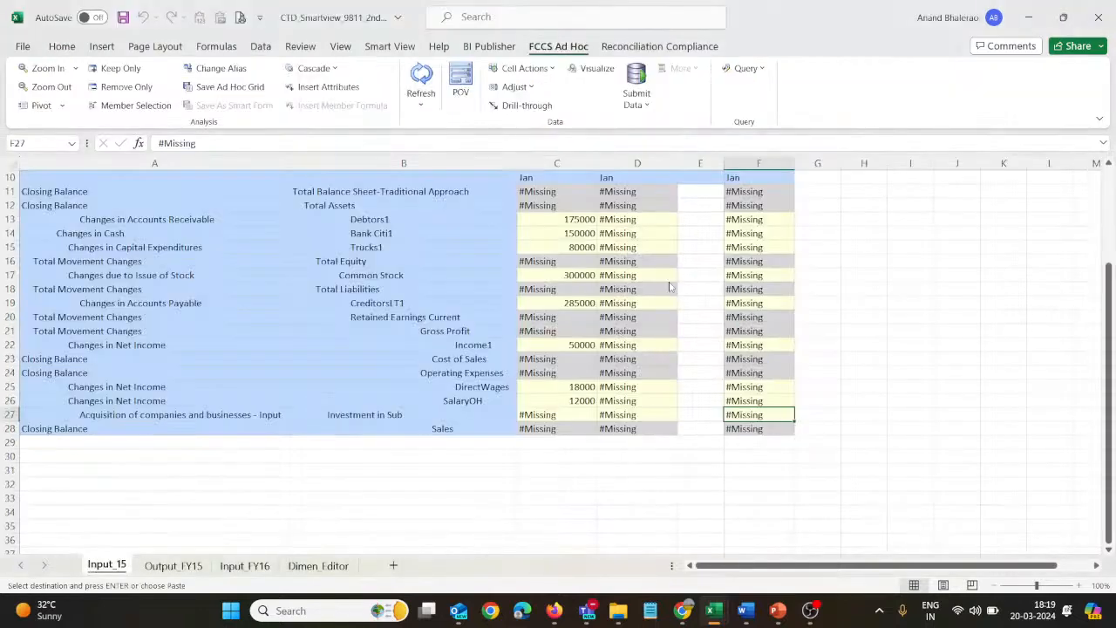
scroll(657, 338, "up", 3)
left_click(654, 345)
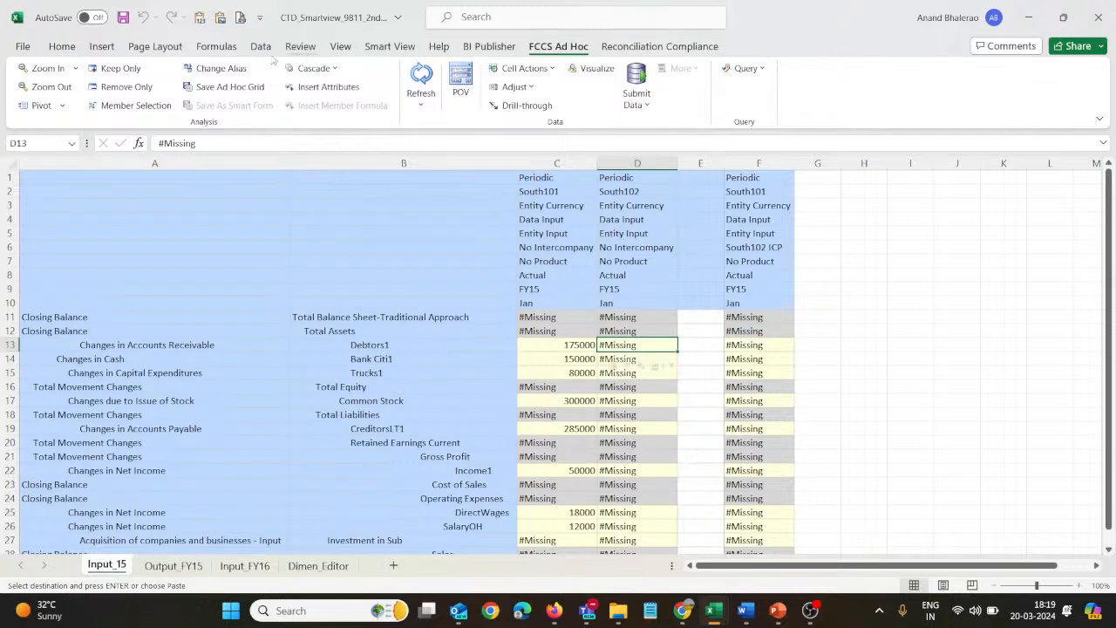
left_click(219, 17)
Step: Copy South 102's FY 15 Common Stock amount, 150000, from the support file into D17 of Input_15 as a value
key("alt+Tab")
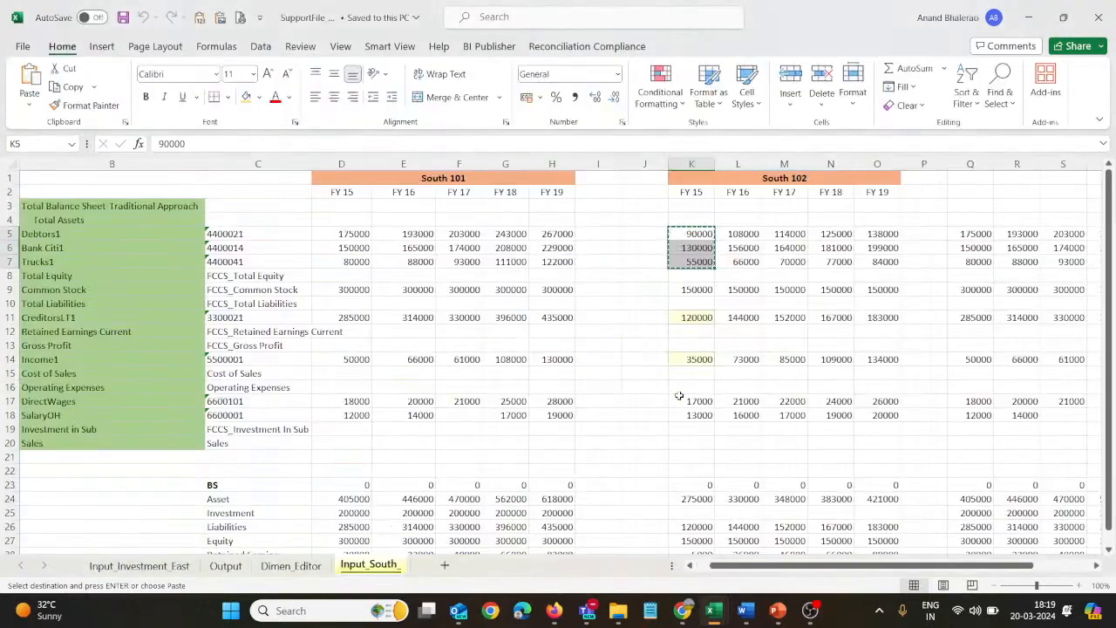
left_click(697, 293)
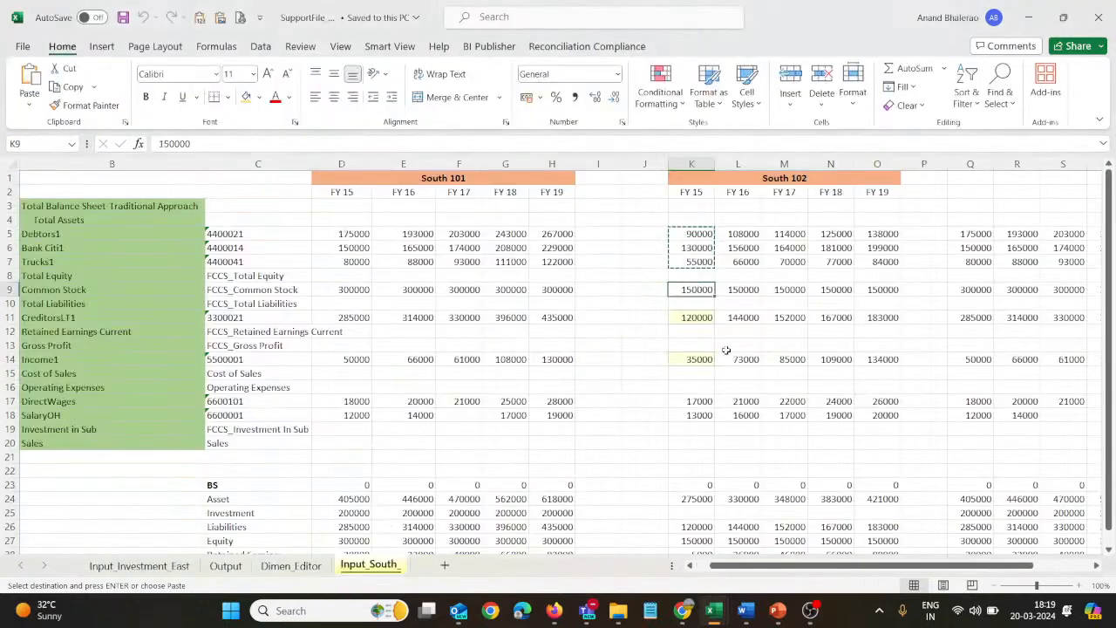
key("ctrl+c")
key("alt+Tab")
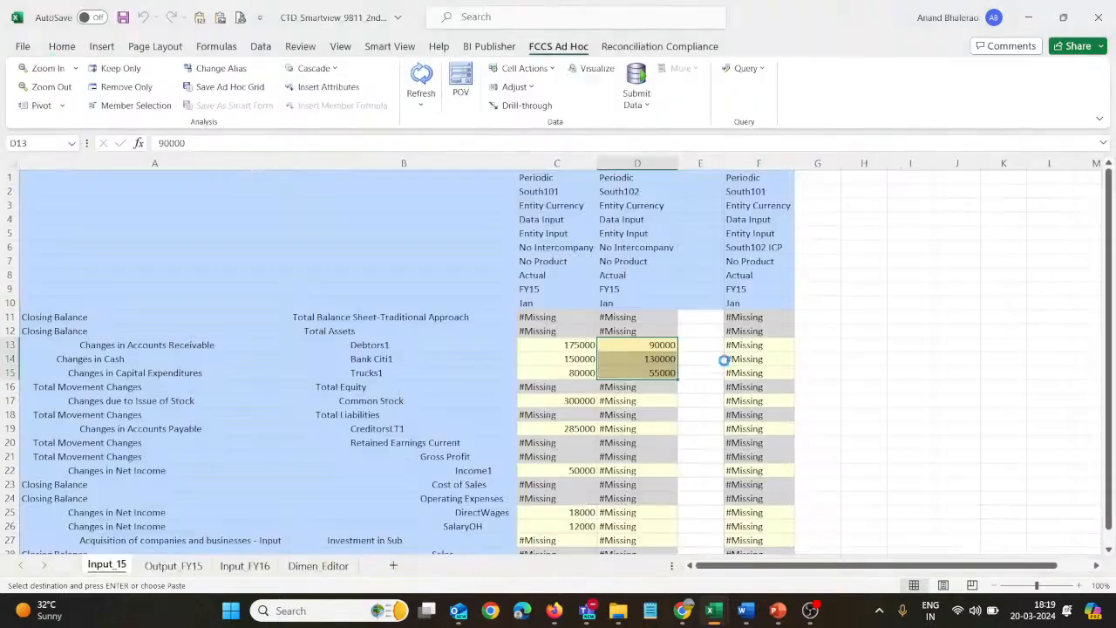
left_click(634, 401)
left_click(200, 17)
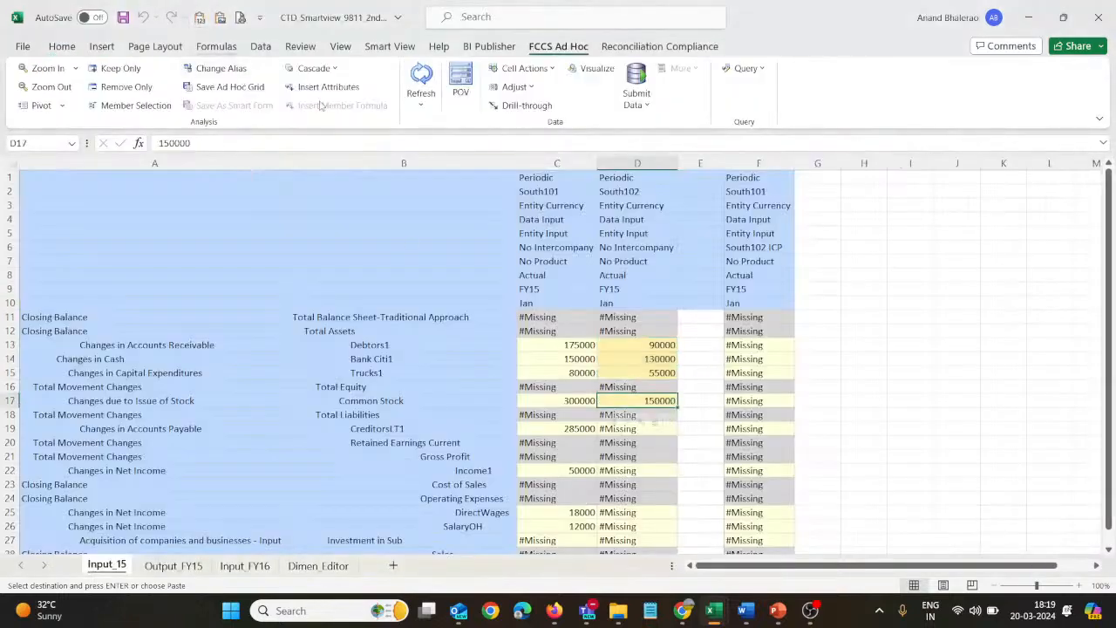
Step: Copy South 102's FY 15 CreditorsLT1 amount, 120000, from the support file into D19 of Input_15
key("alt+Tab")
left_click(697, 319)
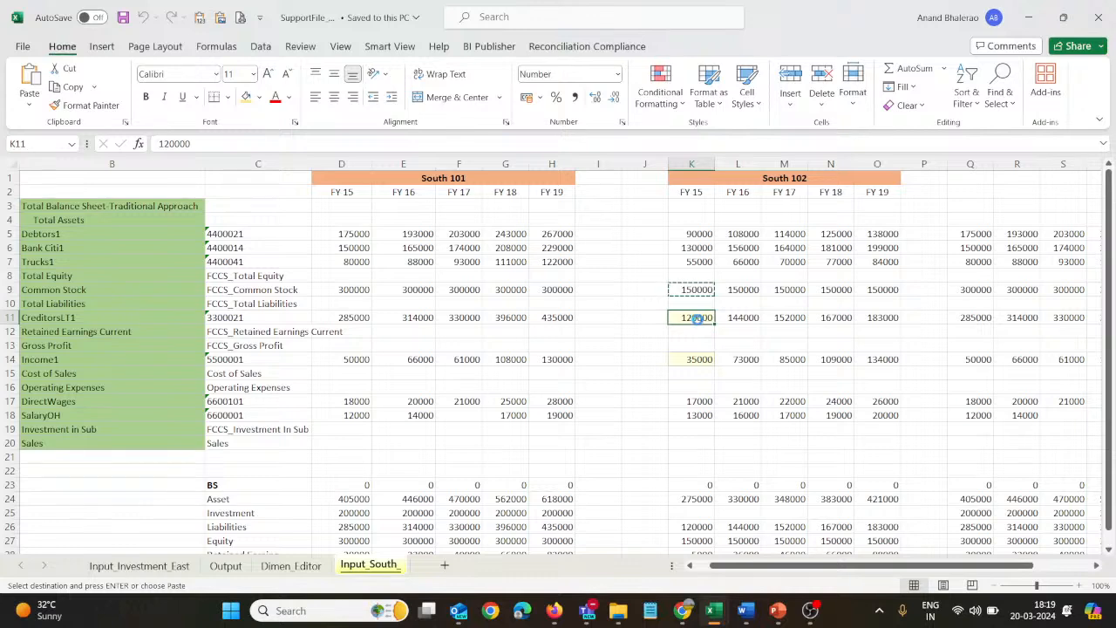
key("ctrl+c")
key("alt+Tab")
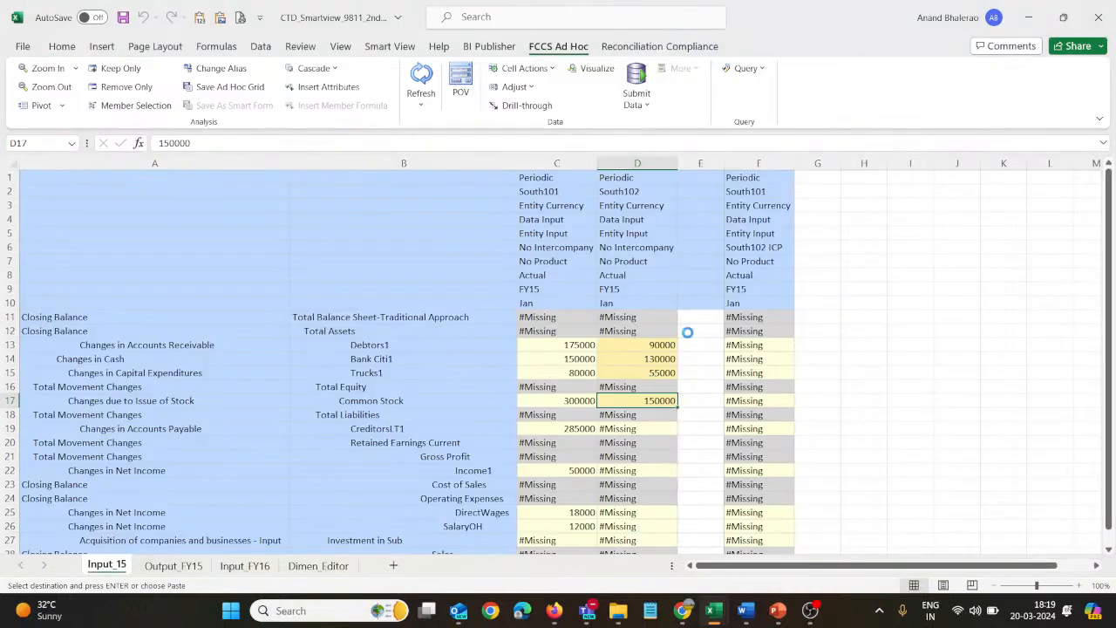
left_click(632, 428)
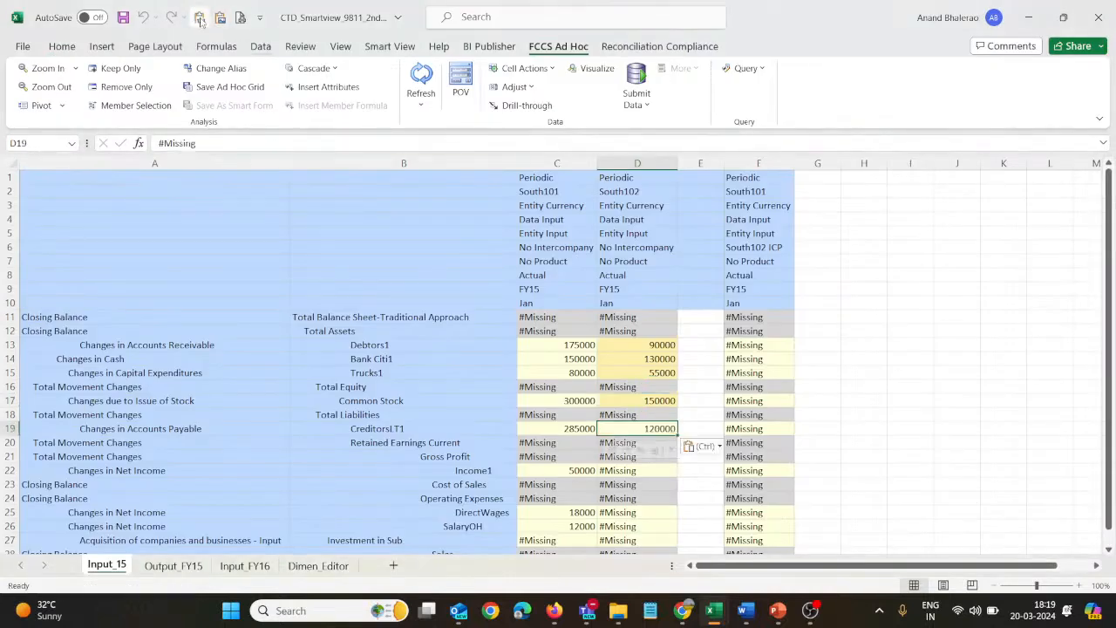
key("ctrl+v")
Step: Transfer South 102's FY 15 Income1 amount, 35000, from the support file into D22 of Input_15
scroll(652, 415, "down", 1)
left_click(649, 425)
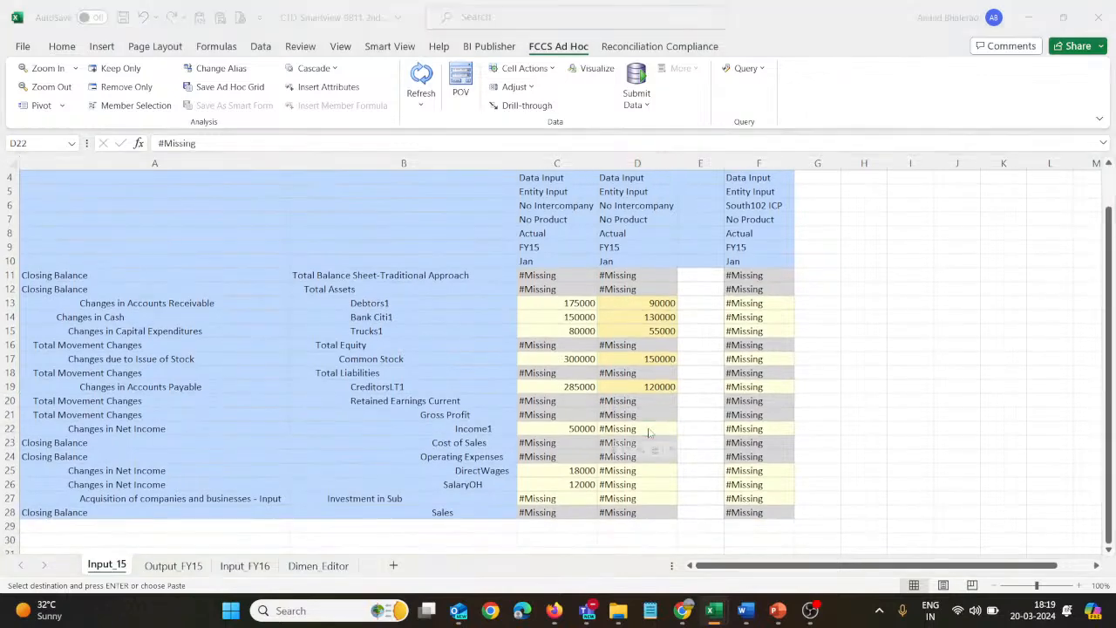
key("alt+Tab")
left_click(705, 359)
key("ctrl+c")
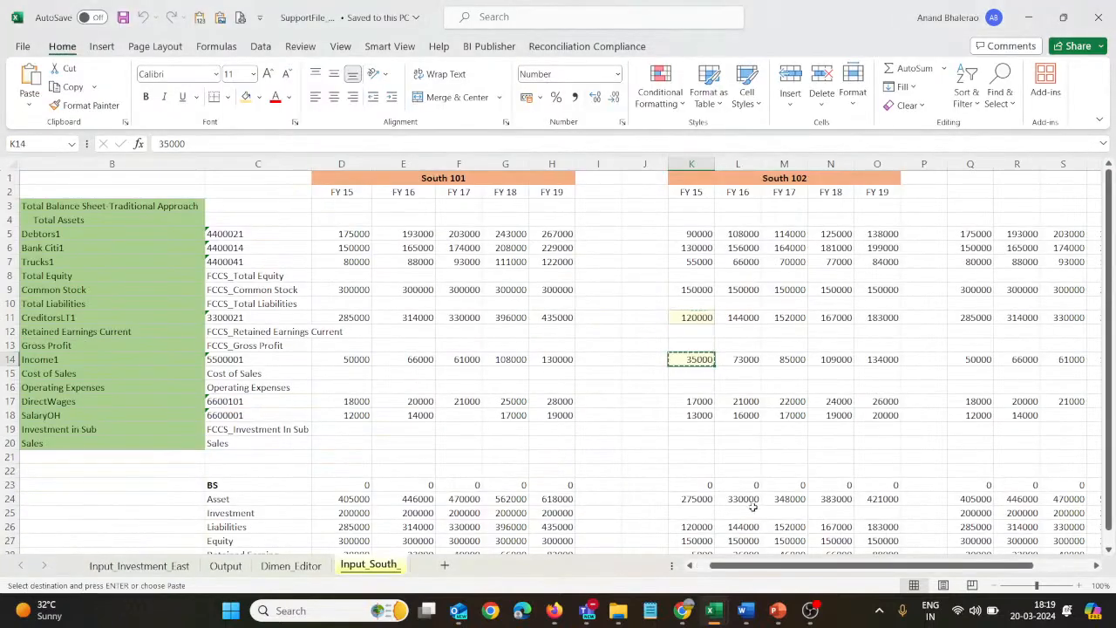
key("alt+Tab")
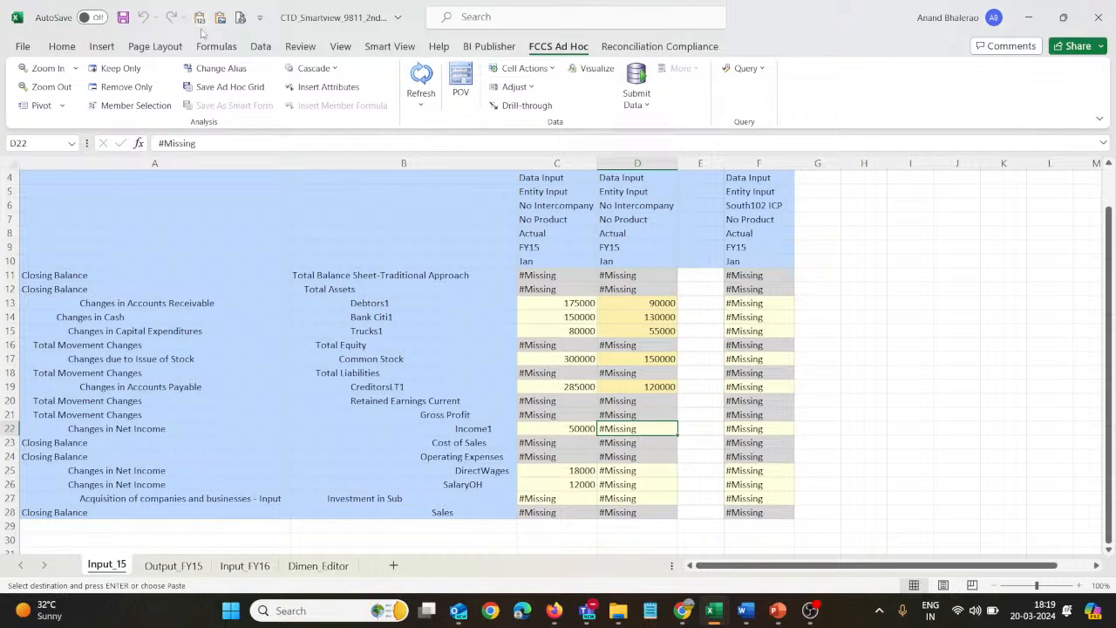
key("ctrl+v")
Step: Copy South 102's FY 15 DirectWages and SalaryOH amounts, 17000 and 13000, from the support file into D25:D26 of Input_15
left_click(636, 470)
key("alt+Tab")
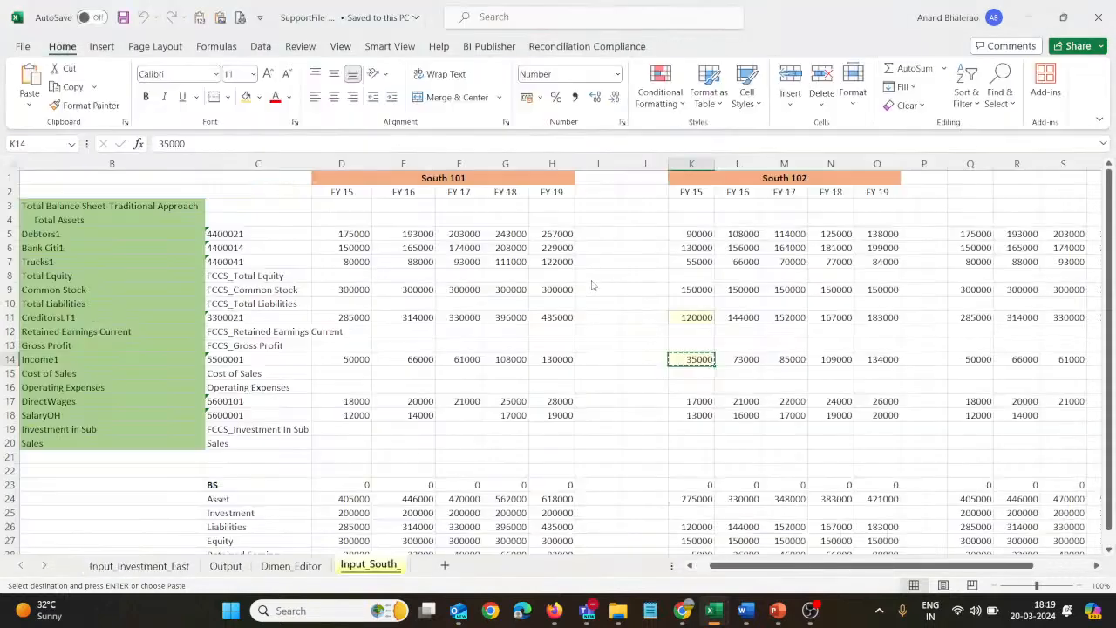
left_click_drag(693, 401, 693, 415)
key("ctrl+c")
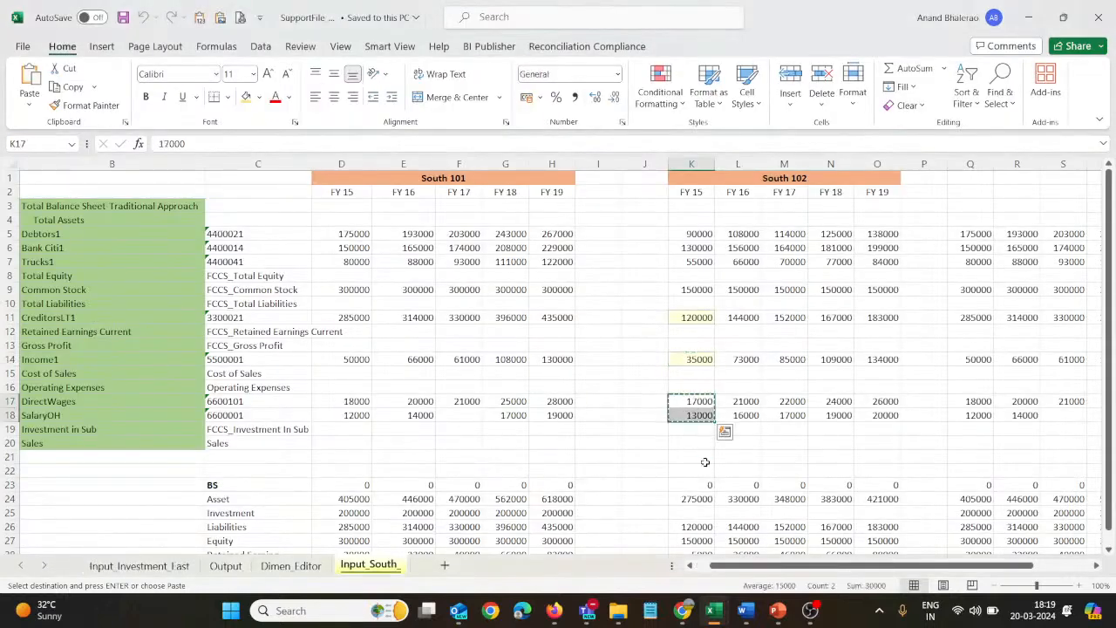
key("alt+Tab")
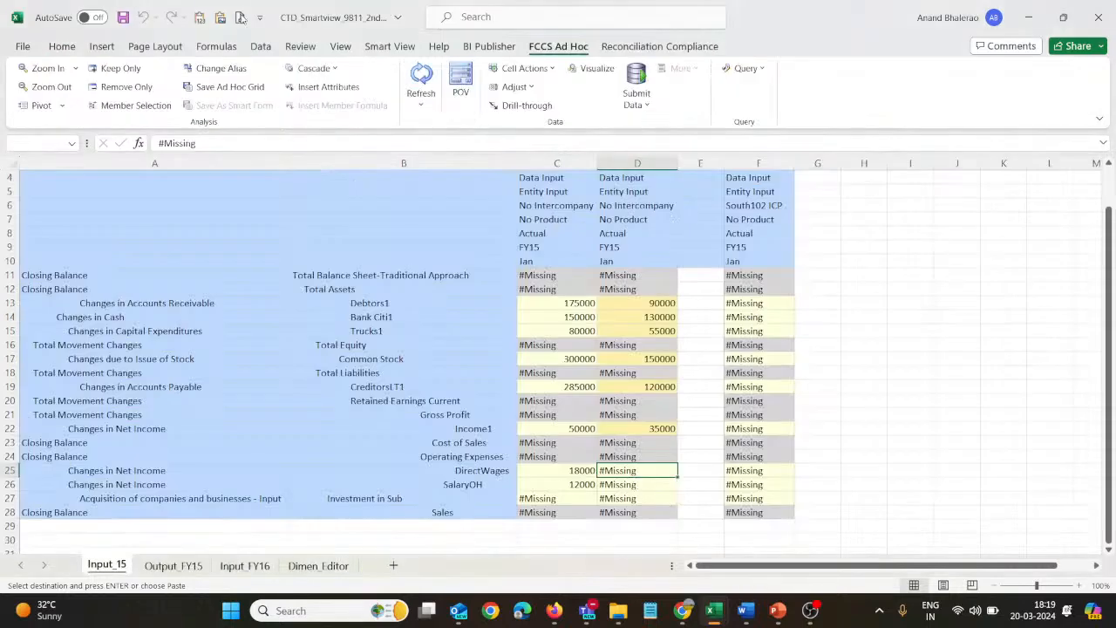
key("ctrl+v")
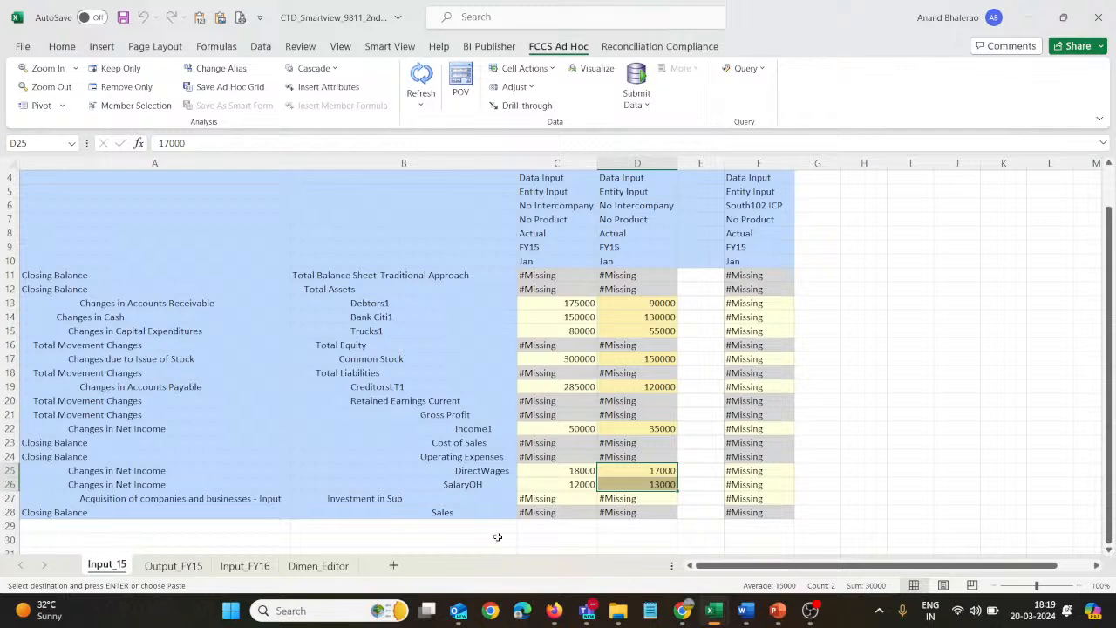
Step: Enter 200000 in F27 of Input_15 as South101's Investment in Sub against South102 ICP
left_click(732, 498)
scroll(785, 279, "up", 1)
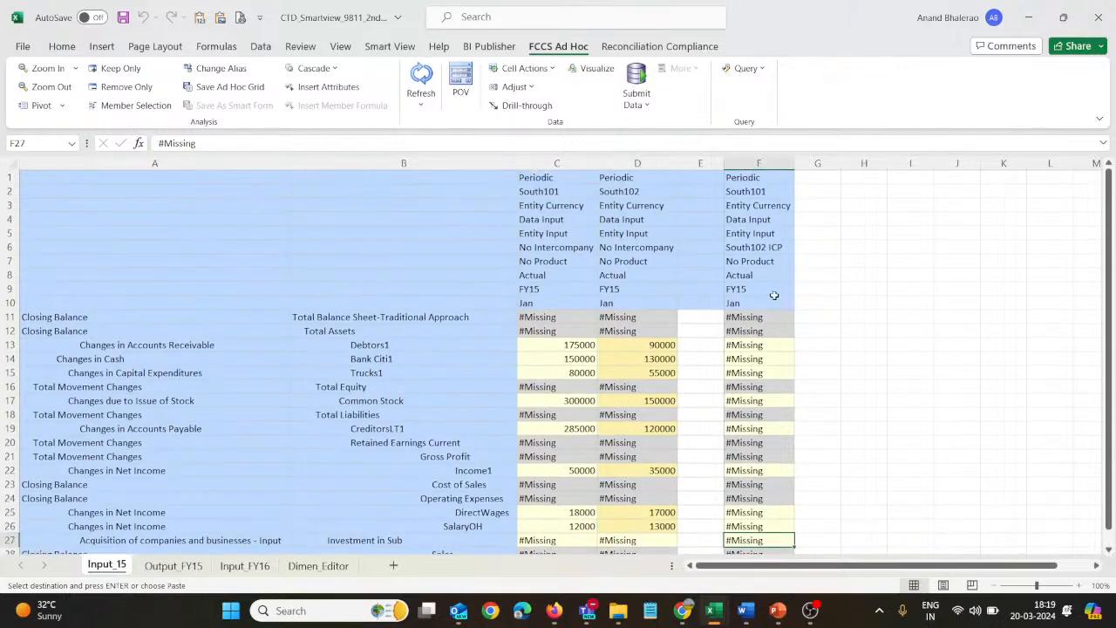
left_click(747, 247)
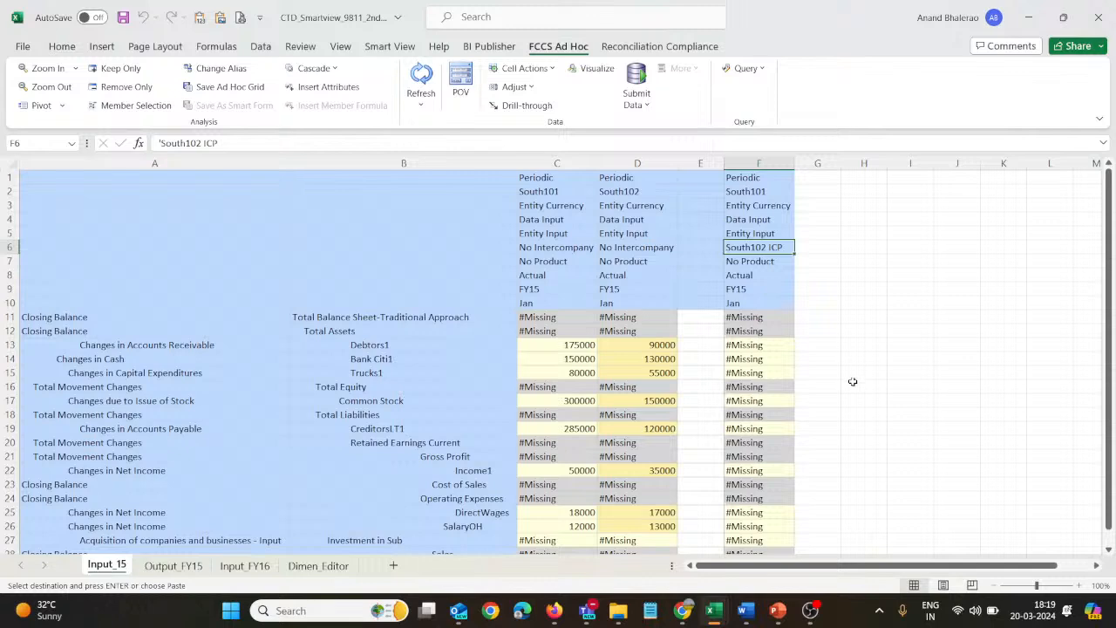
scroll(852, 381, "down", 2)
scroll(853, 382, "up", 1)
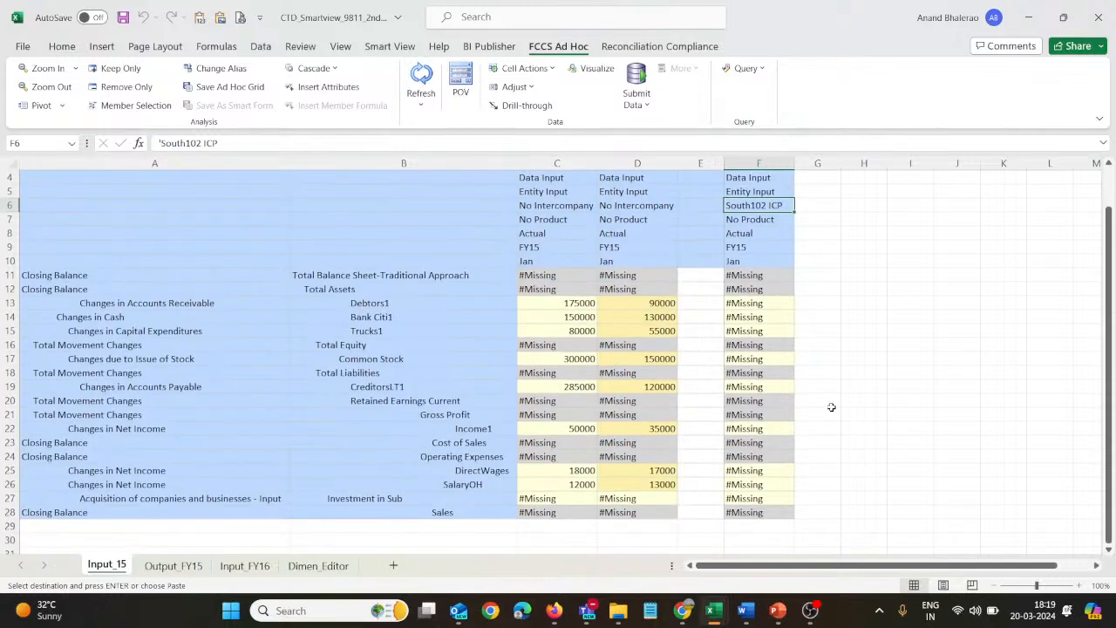
key("alt+Tab")
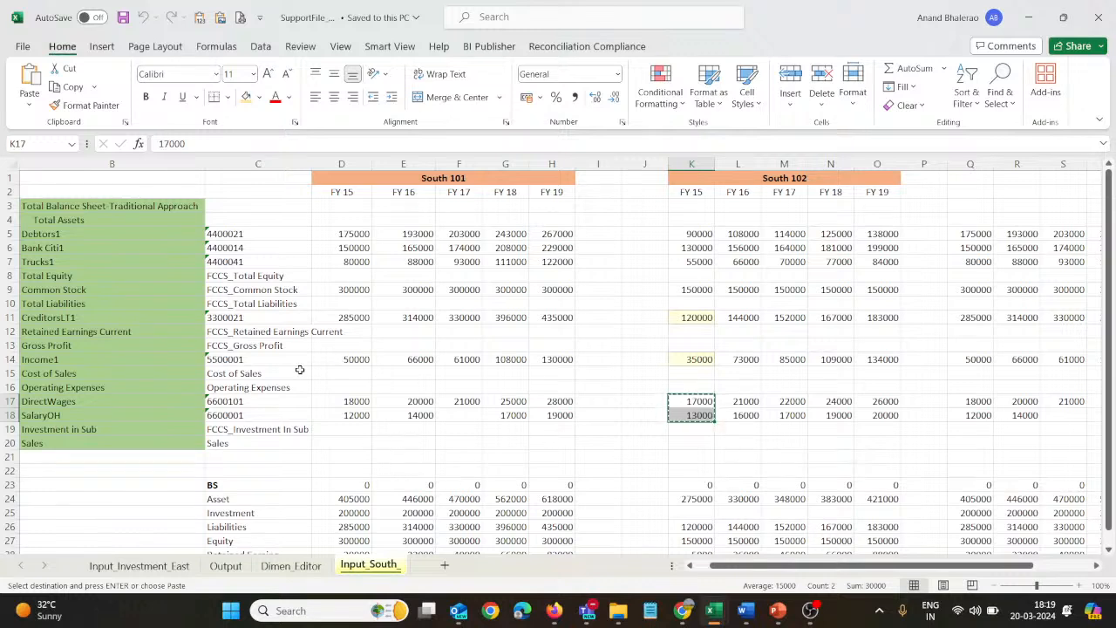
left_click(247, 431)
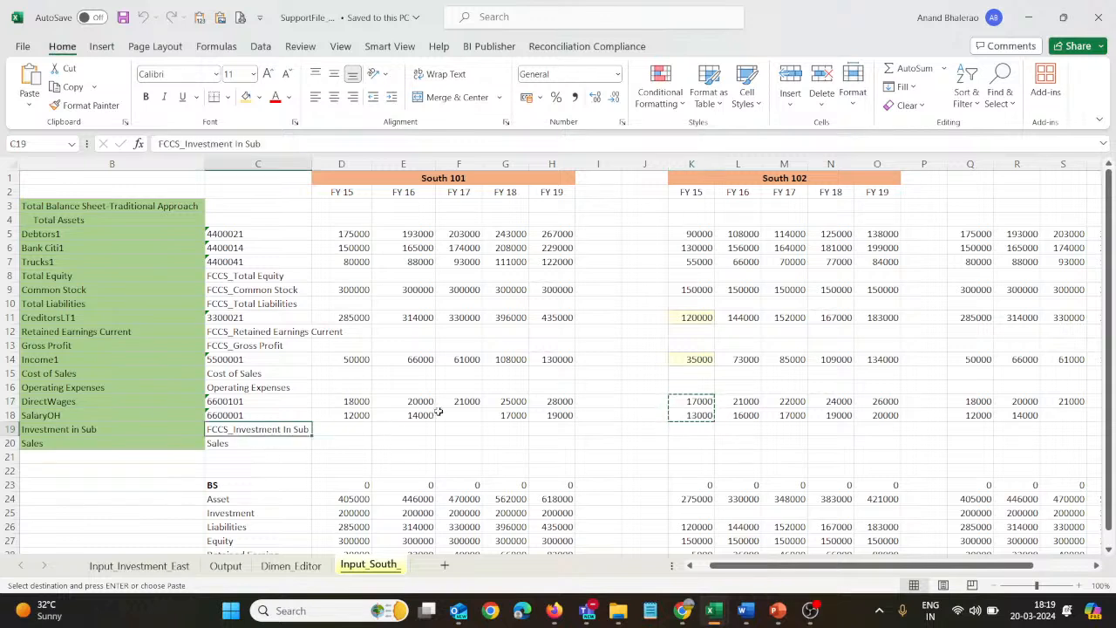
key("alt+Tab")
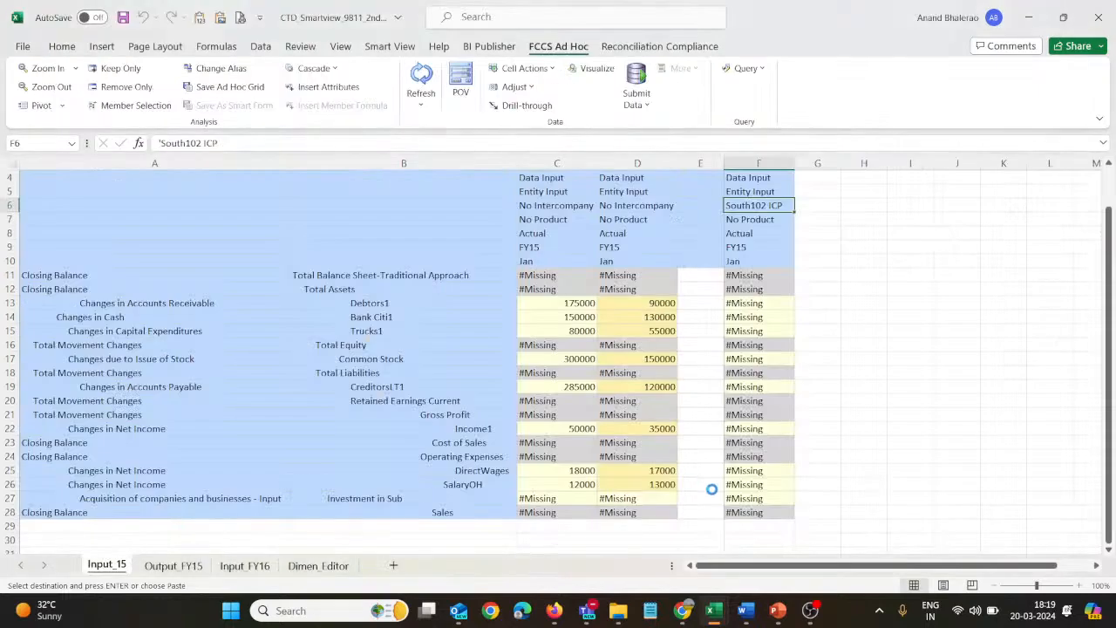
left_click(752, 498)
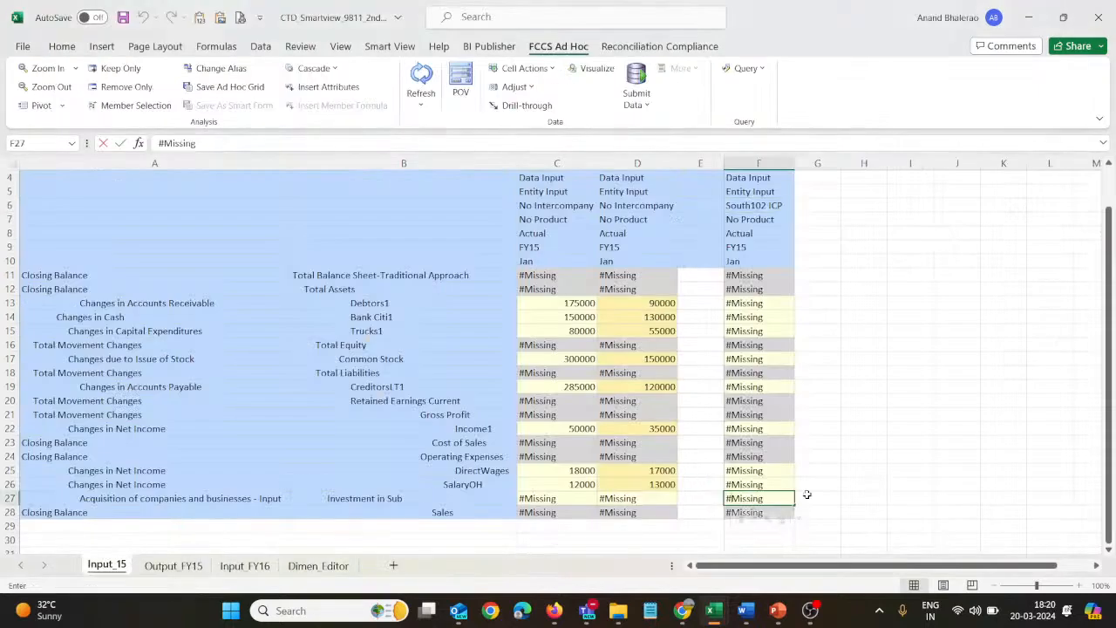
type("200000")
key("Return")
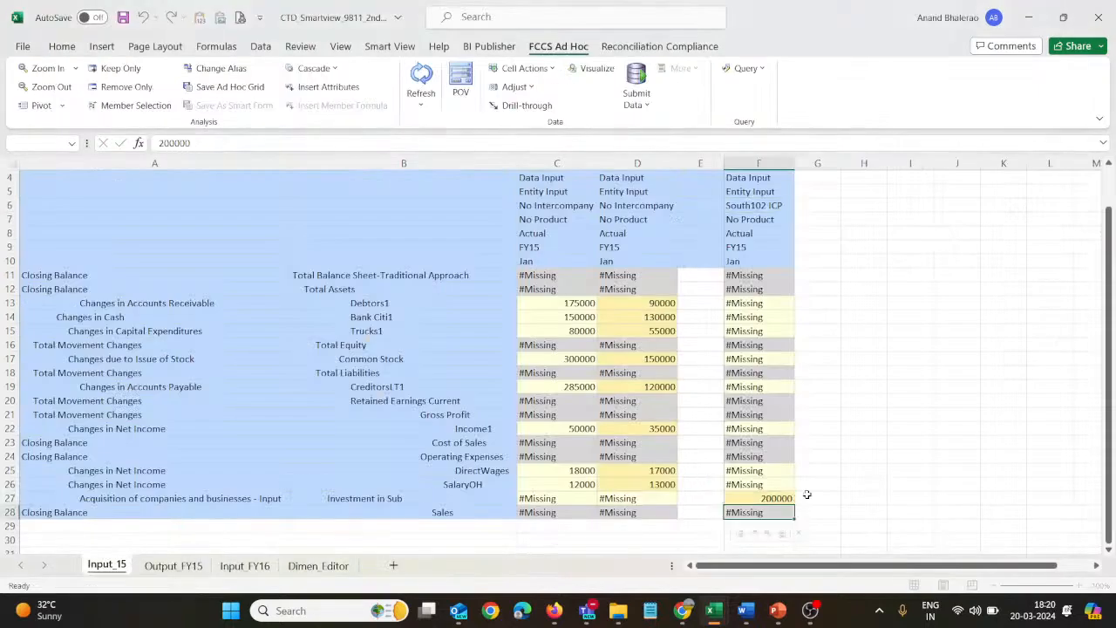
key("Up")
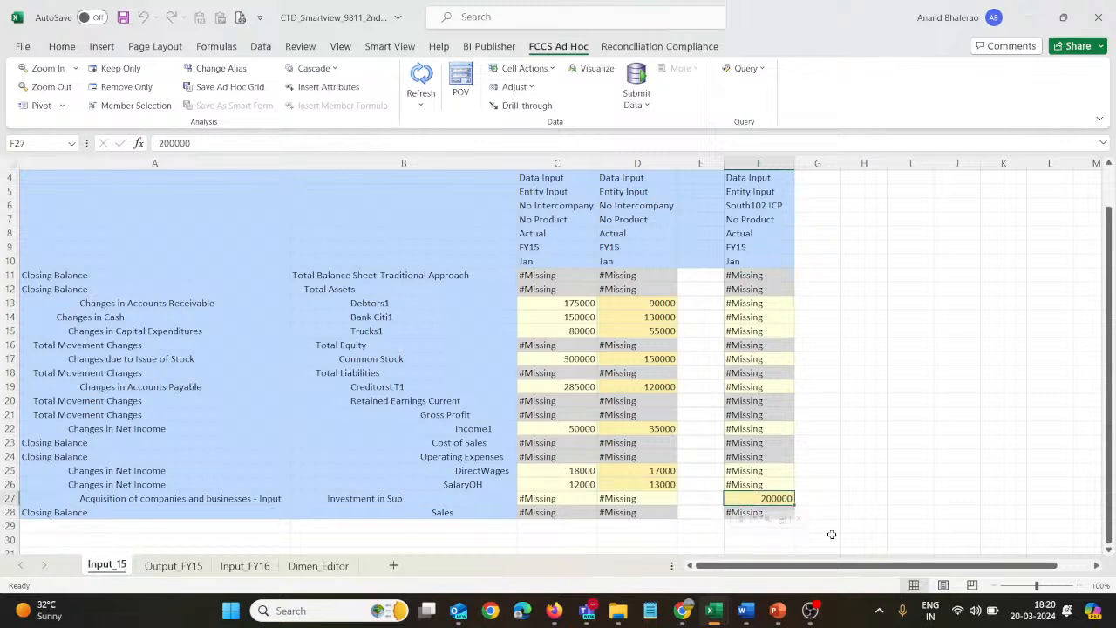
Step: Check the Investment in Sub and South102 ICP members, and submit the South102 and intercompany investment data in Input_15
scroll(831, 533, "up", 1)
scroll(259, 496, "down", 2)
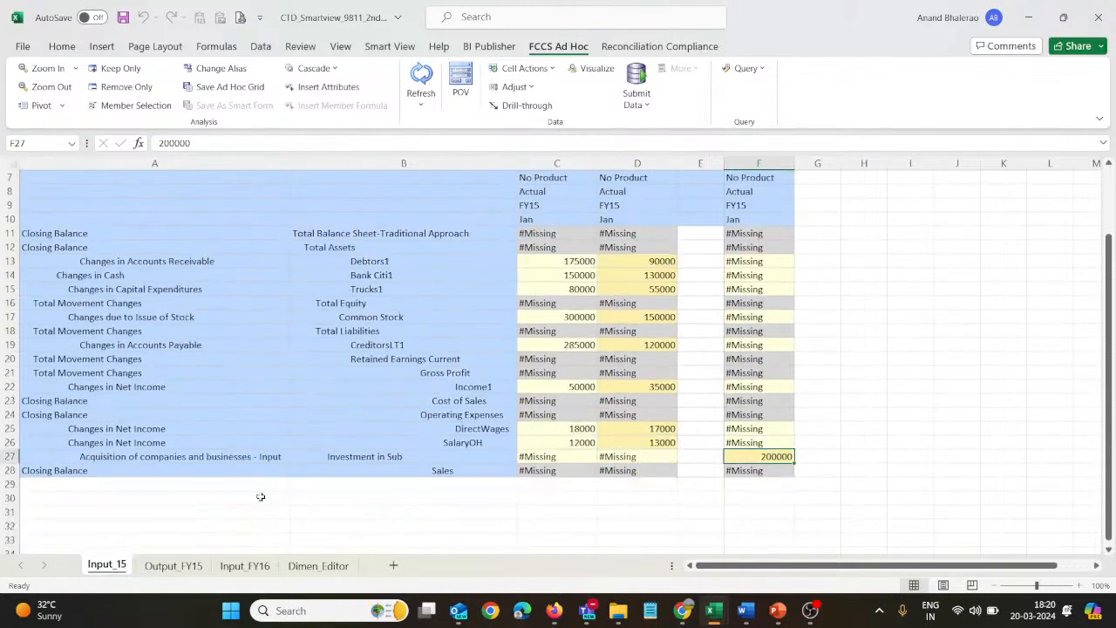
left_click(377, 457)
scroll(687, 411, "up", 2)
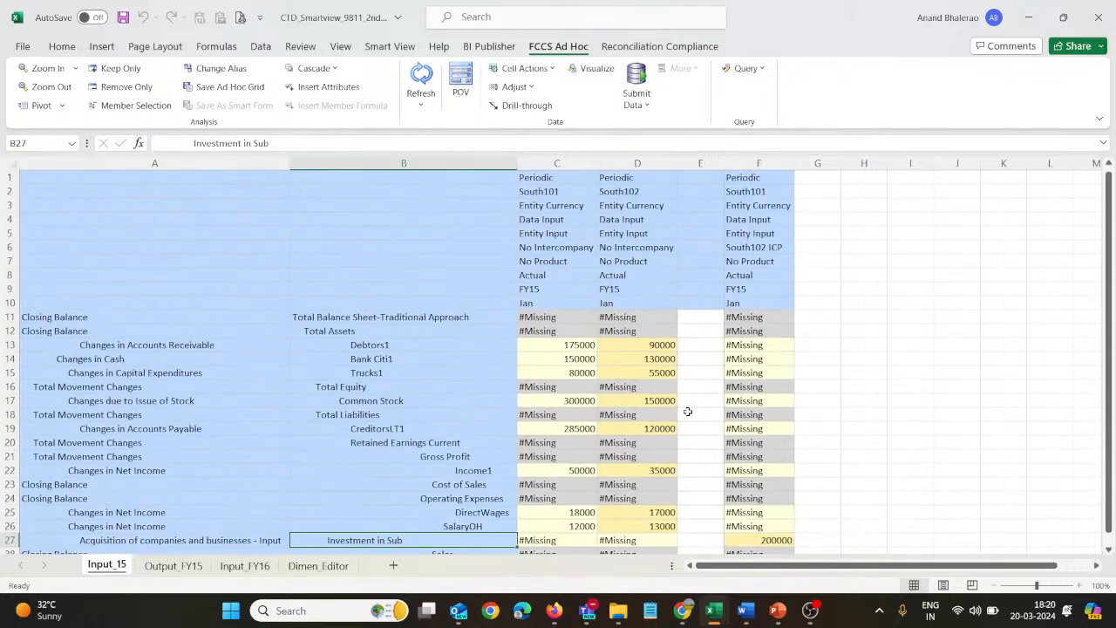
left_click(751, 249)
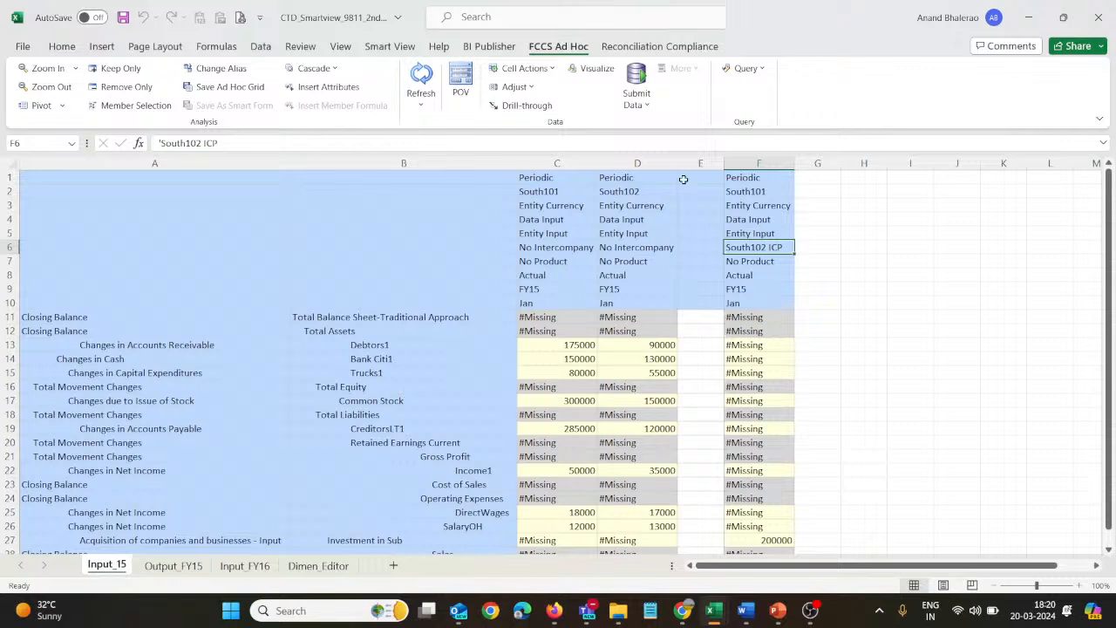
left_click(368, 316)
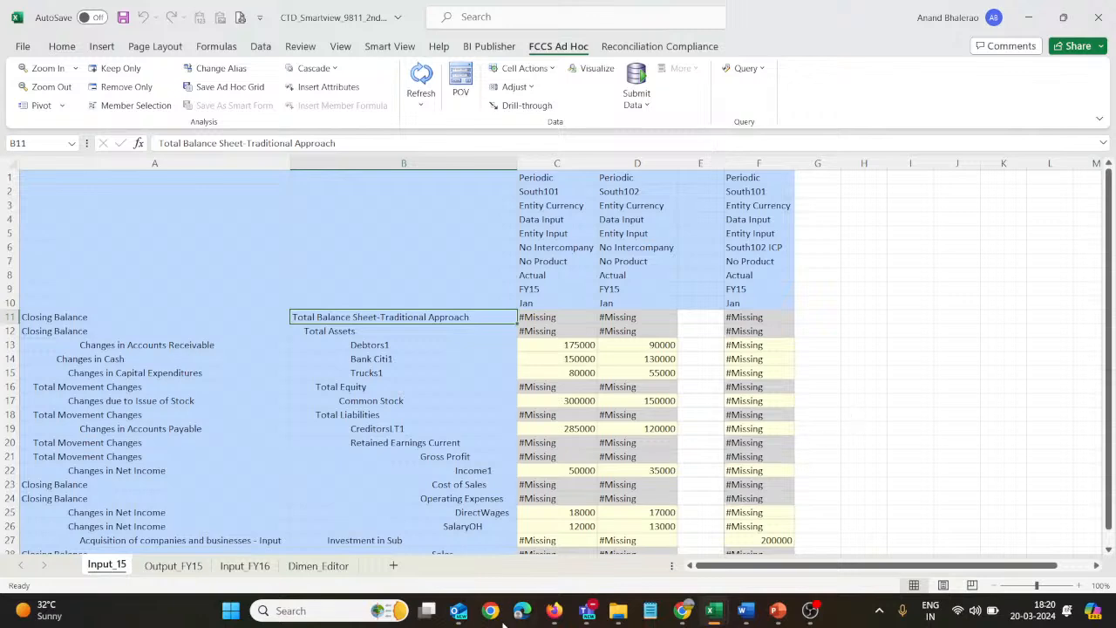
Step: Switch to the FCCSCTD application in the browser, dismiss the Enable Features window, and open the Manage Ownership page under Consolidation
mouse_move(563, 618)
left_click(414, 488)
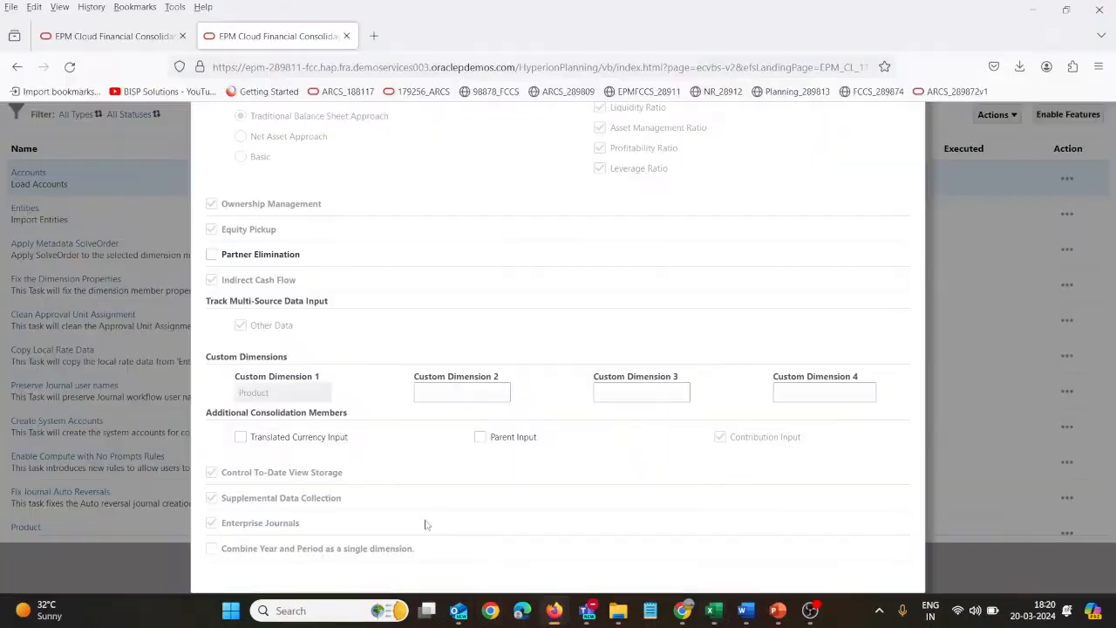
scroll(936, 219, "up", 2)
left_click(904, 125)
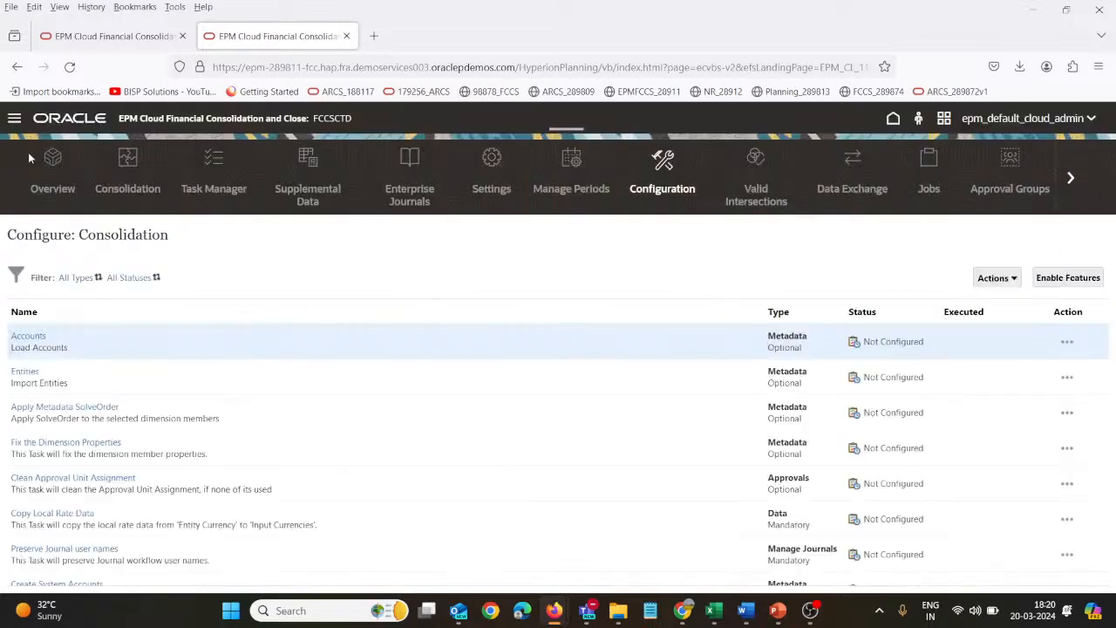
left_click(14, 117)
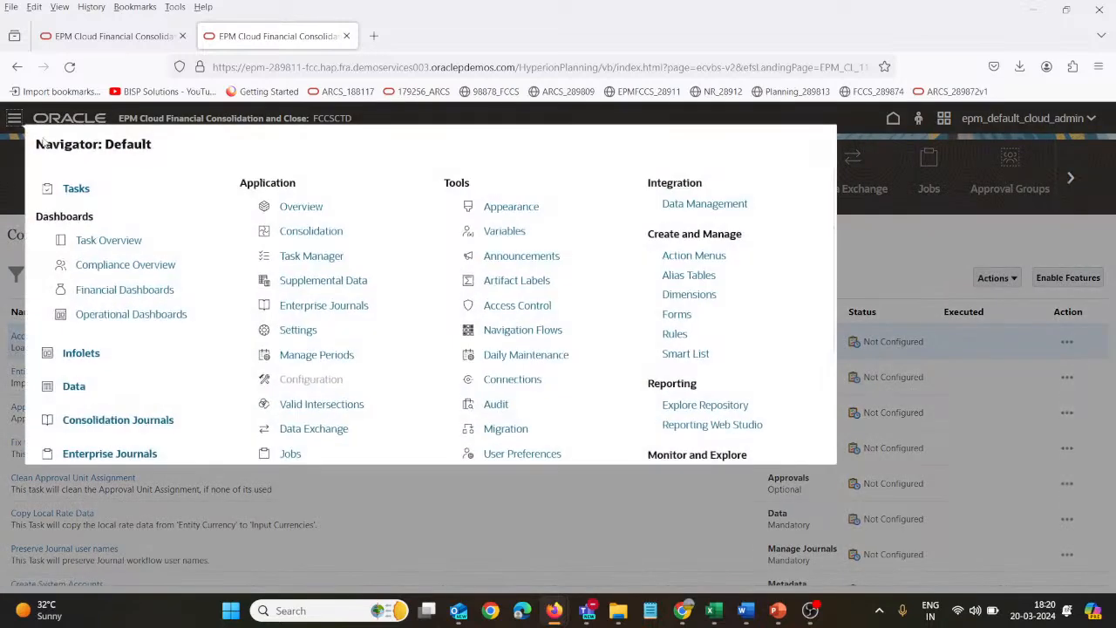
left_click(316, 232)
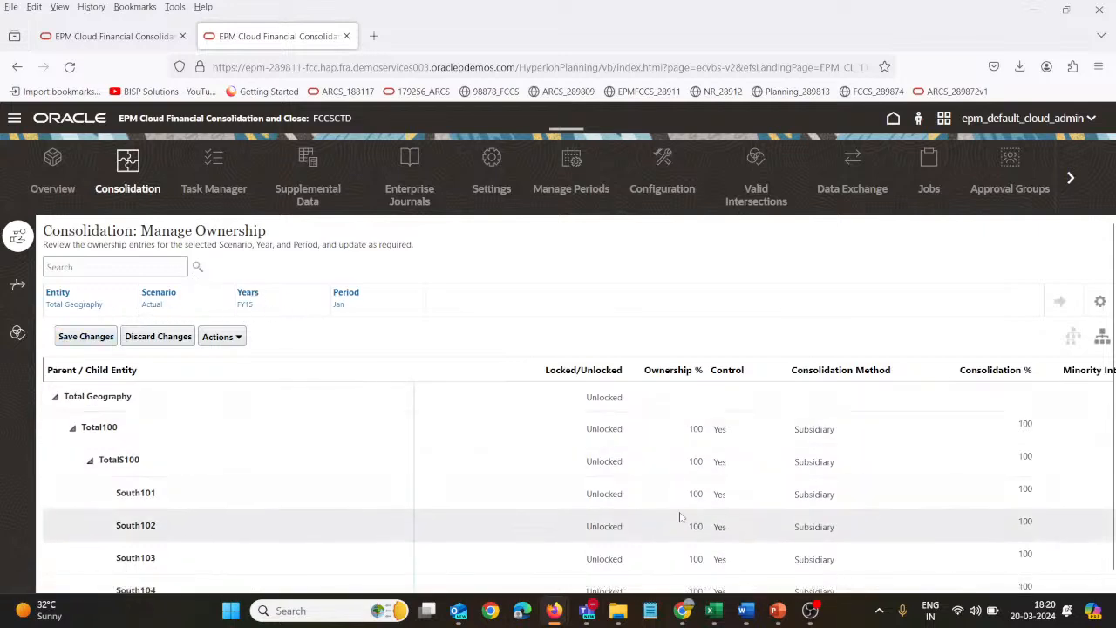
Step: Set South101's consolidation method to Holding in the Actual, FY15, Jan ownership data
left_click(798, 494)
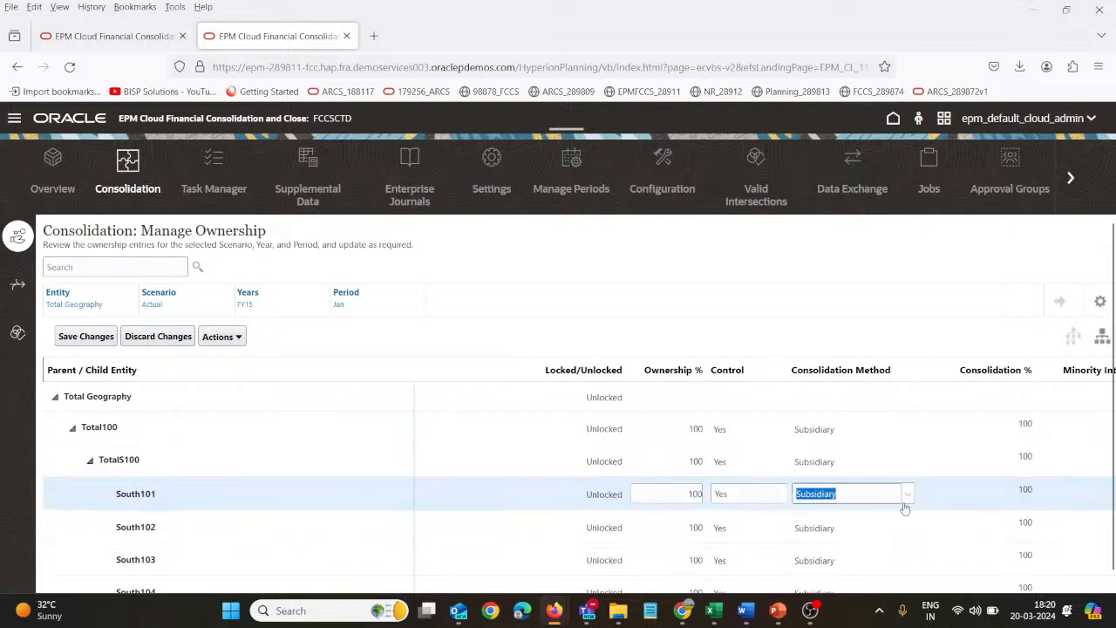
left_click(907, 494)
left_click(833, 532)
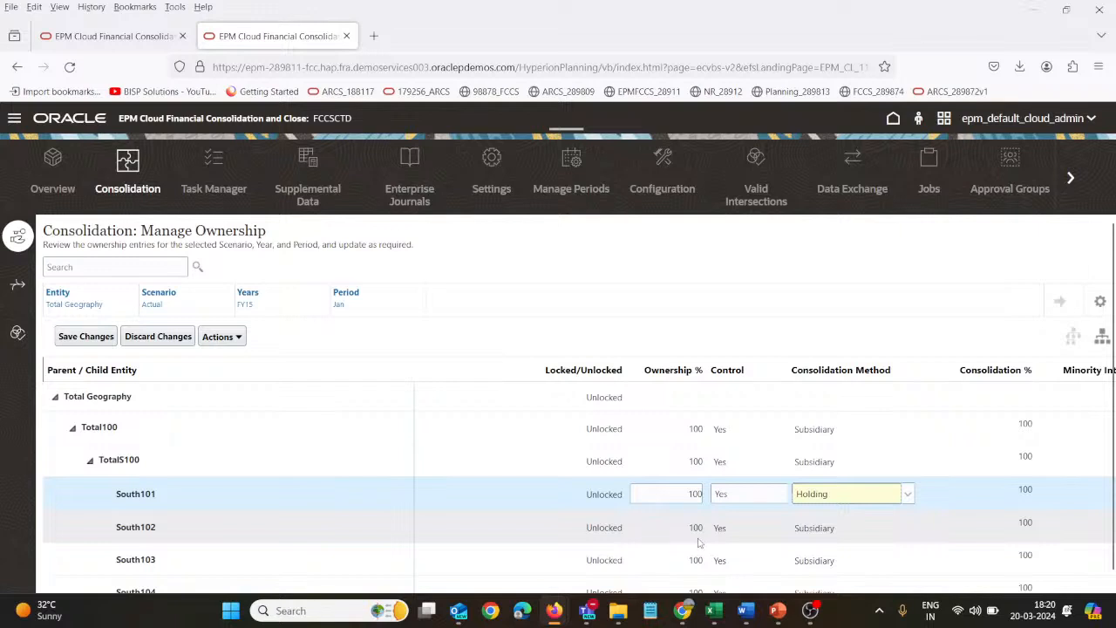
Step: Set South102's ownership percentage to 80 and save the ownership changes
left_click(694, 528)
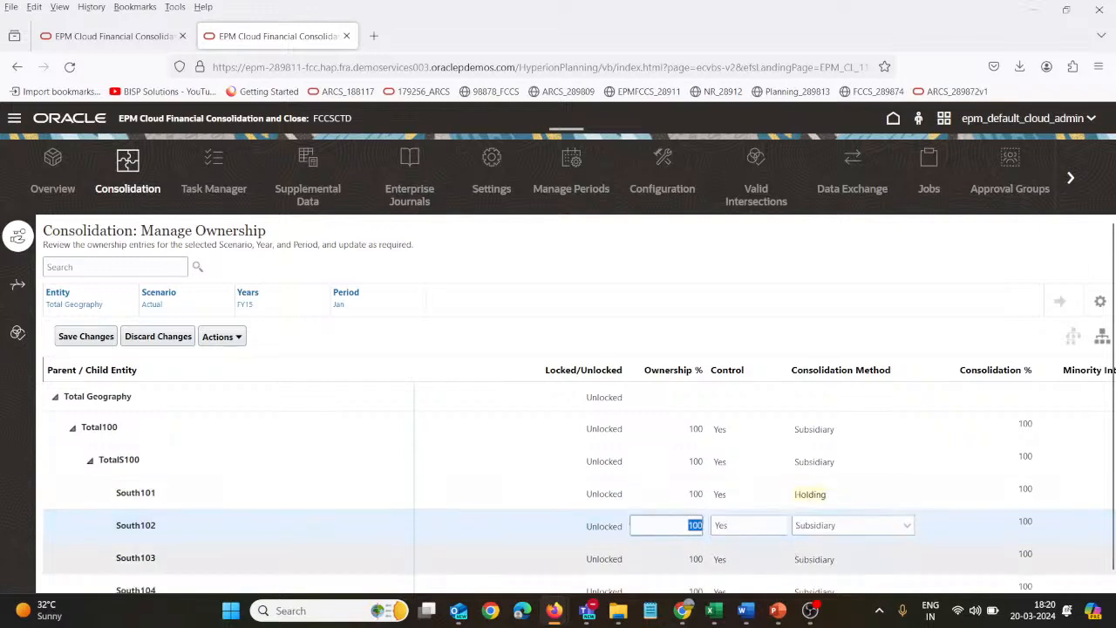
type("80")
key("Tab")
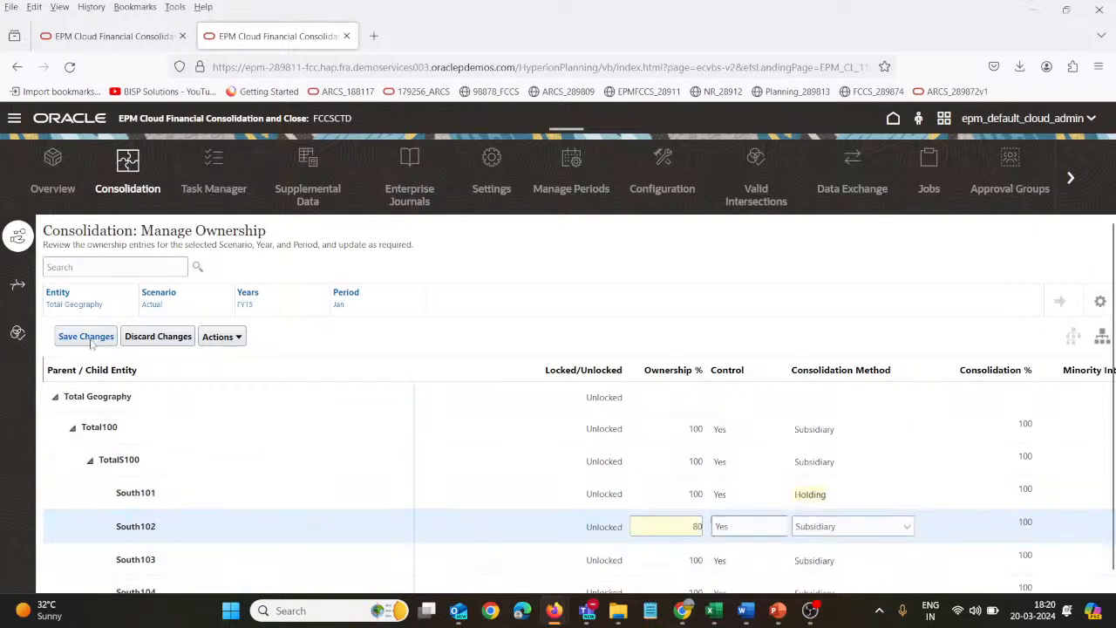
left_click(87, 338)
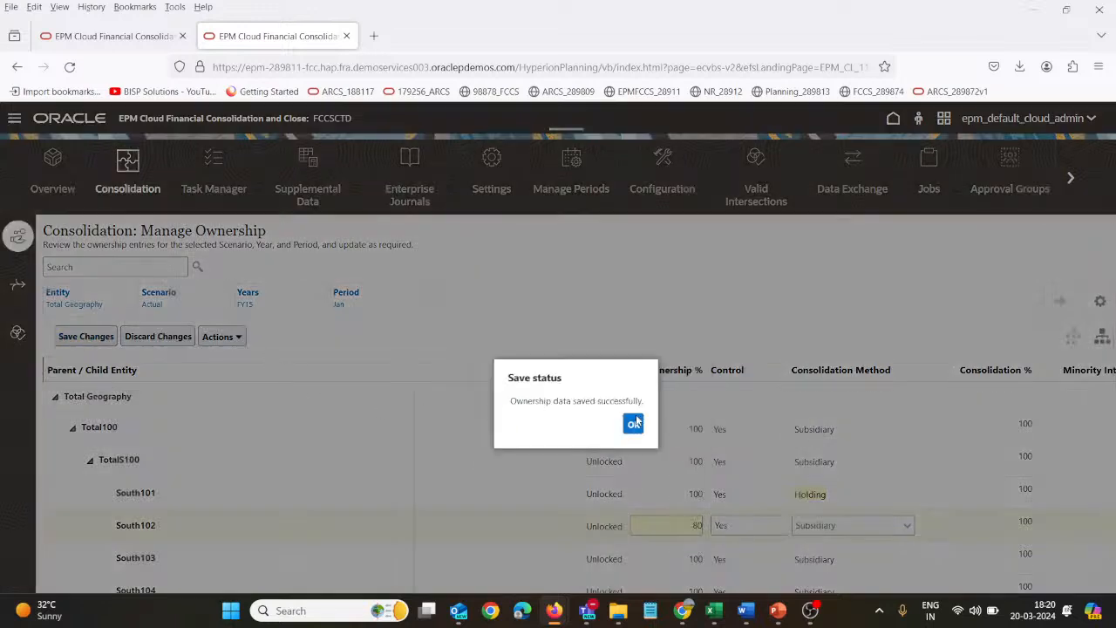
left_click(633, 422)
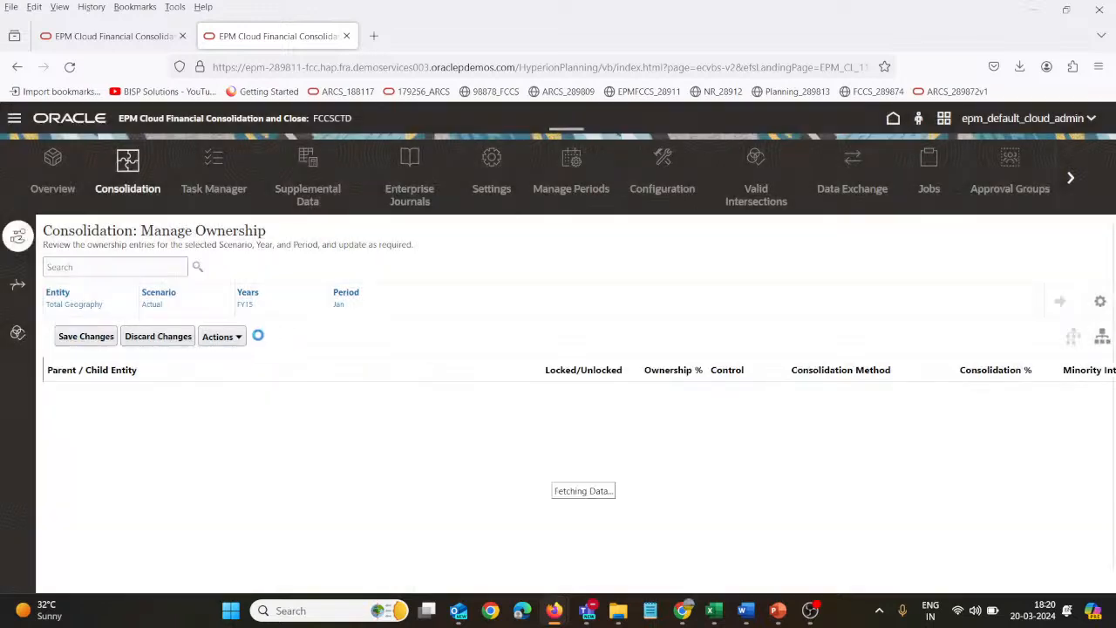
Step: Recompute the ownership data for scenario Actual, year FY15, start period Jan
left_click(242, 338)
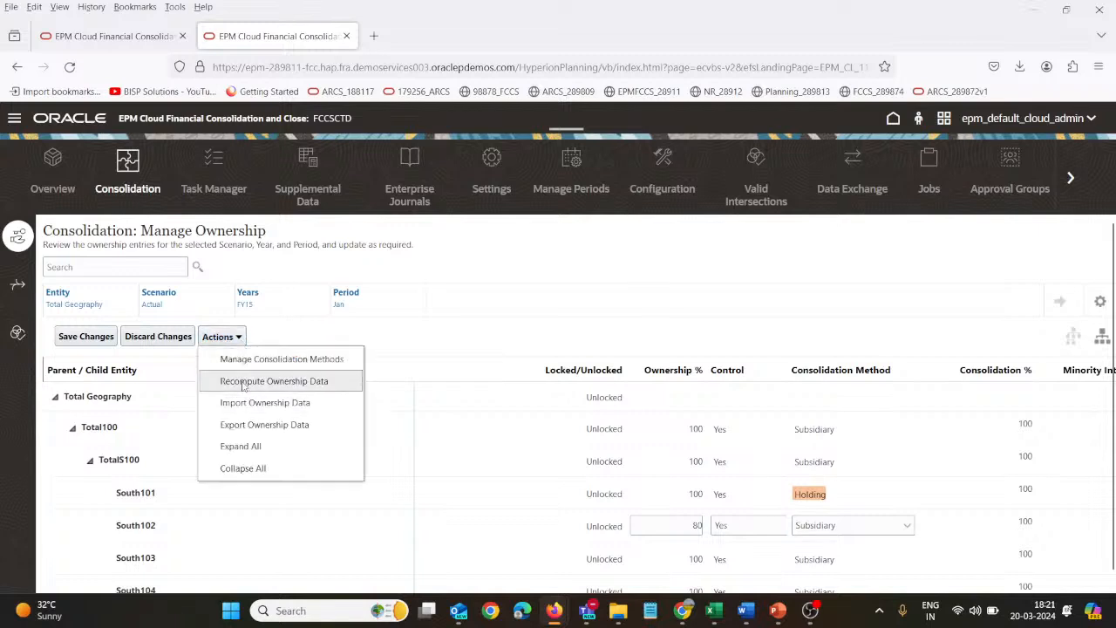
left_click(243, 380)
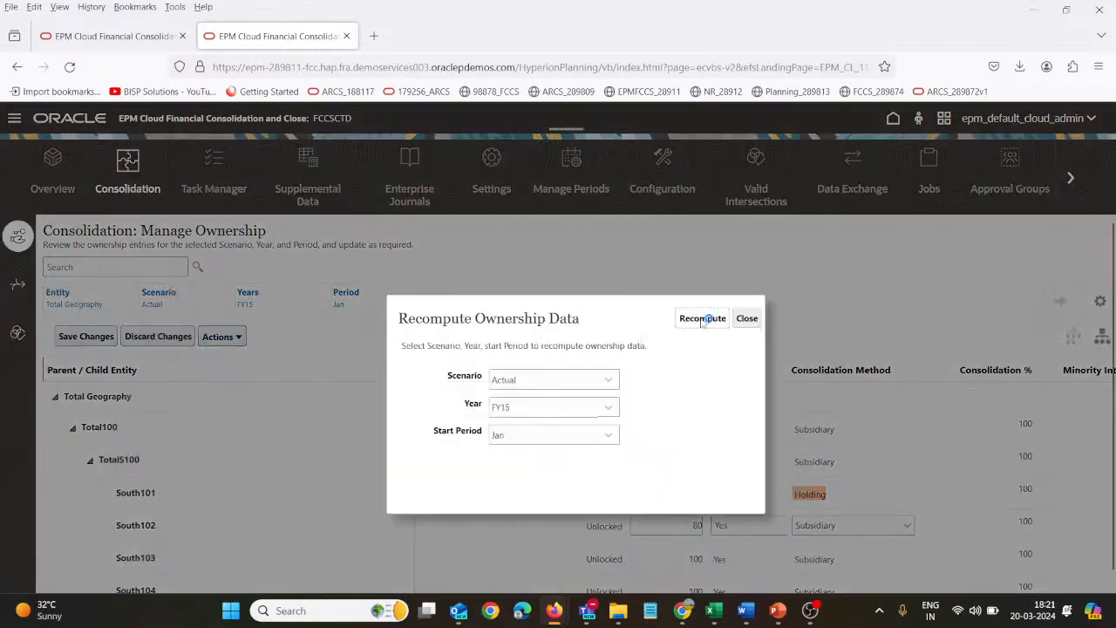
left_click(702, 318)
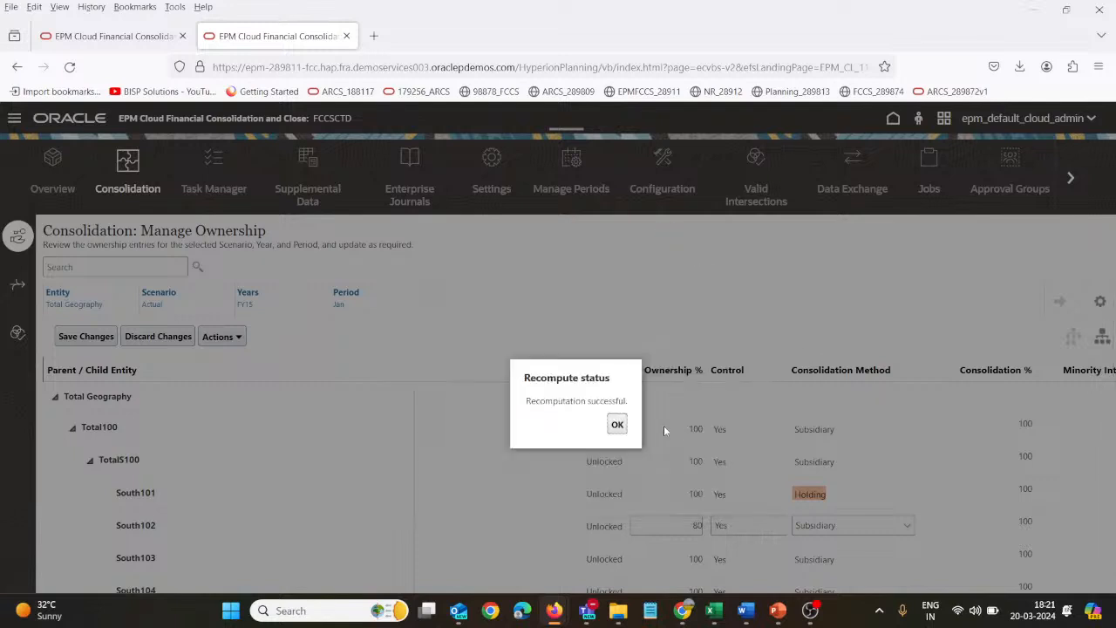
left_click(617, 425)
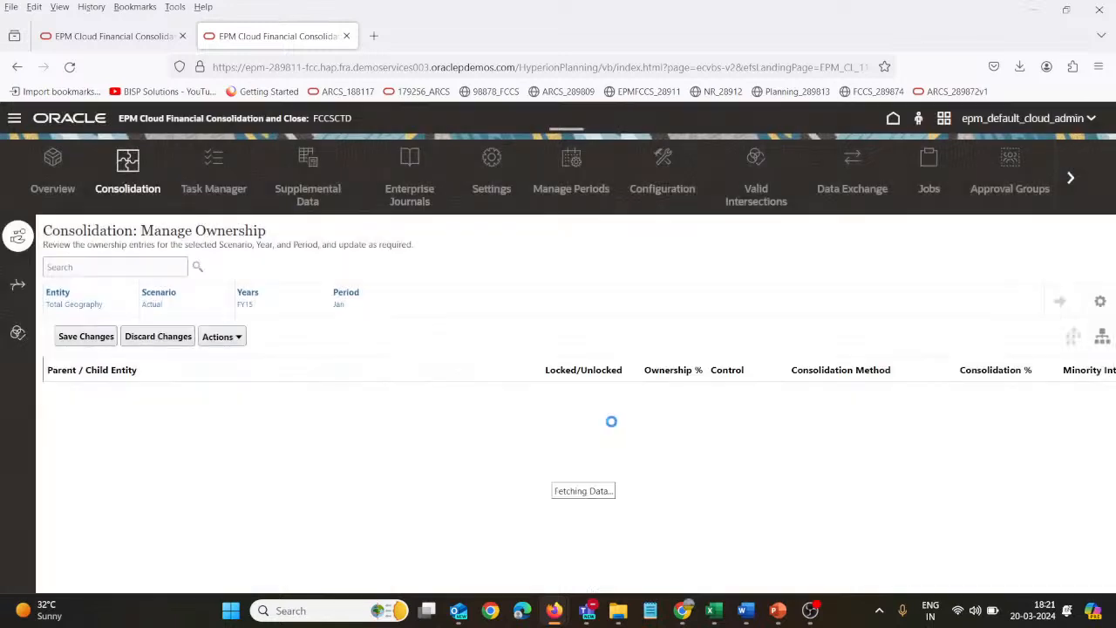
Step: Launch the Consolidate business rule for FCCS_Total Geography, Actual, Jan, FY15
left_click(14, 118)
scroll(149, 368, "down", 3)
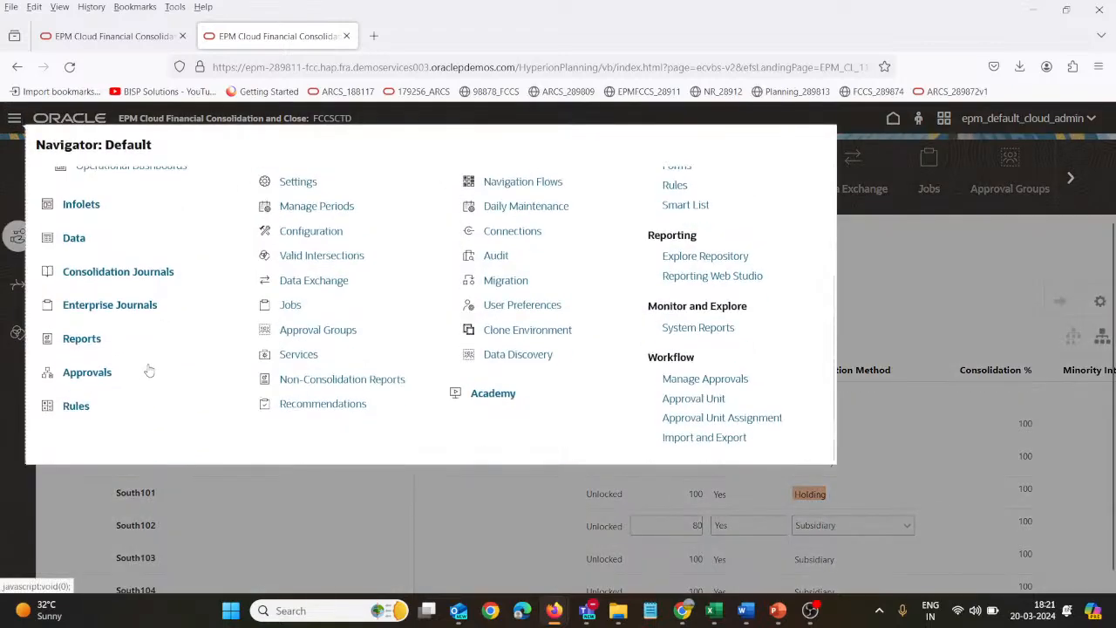
left_click(77, 403)
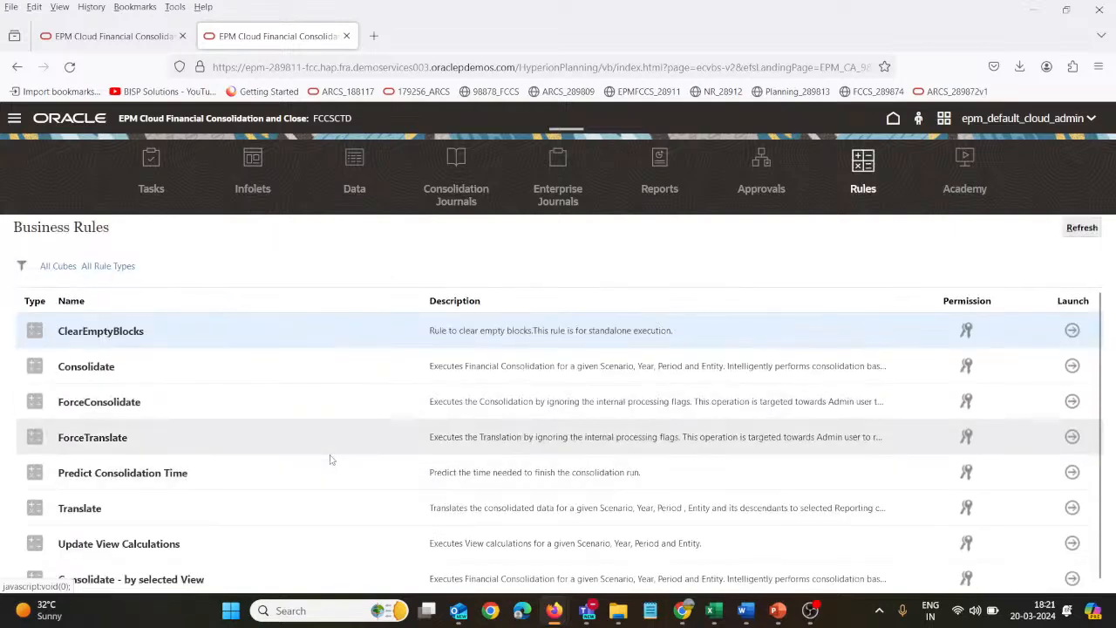
scroll(330, 460, "down", 4)
scroll(330, 459, "up", 4)
left_click(575, 377)
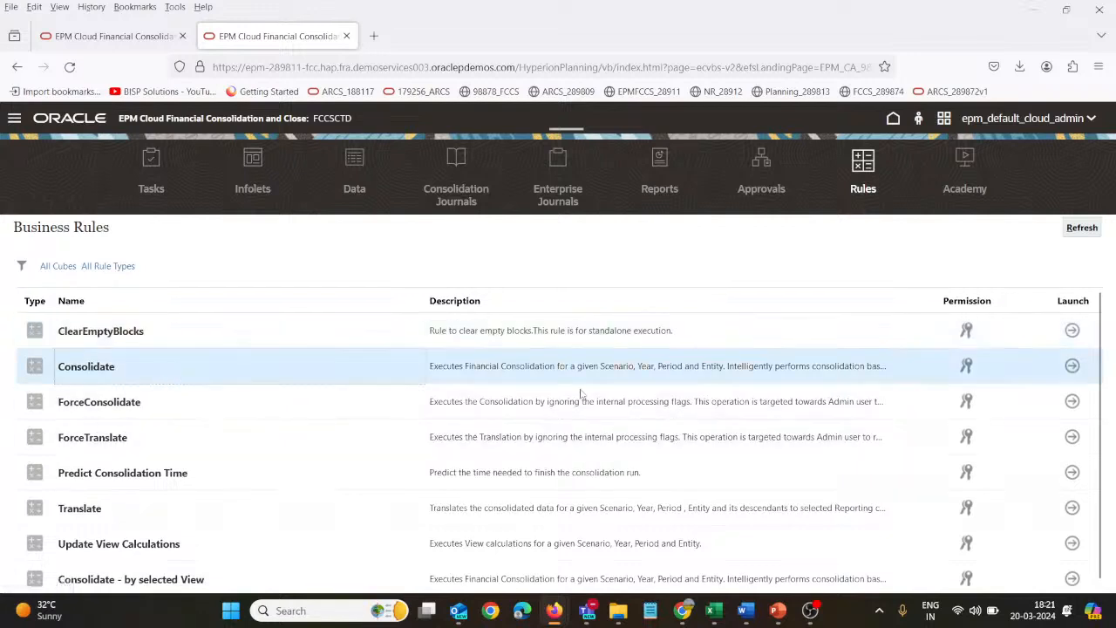
left_click(1072, 366)
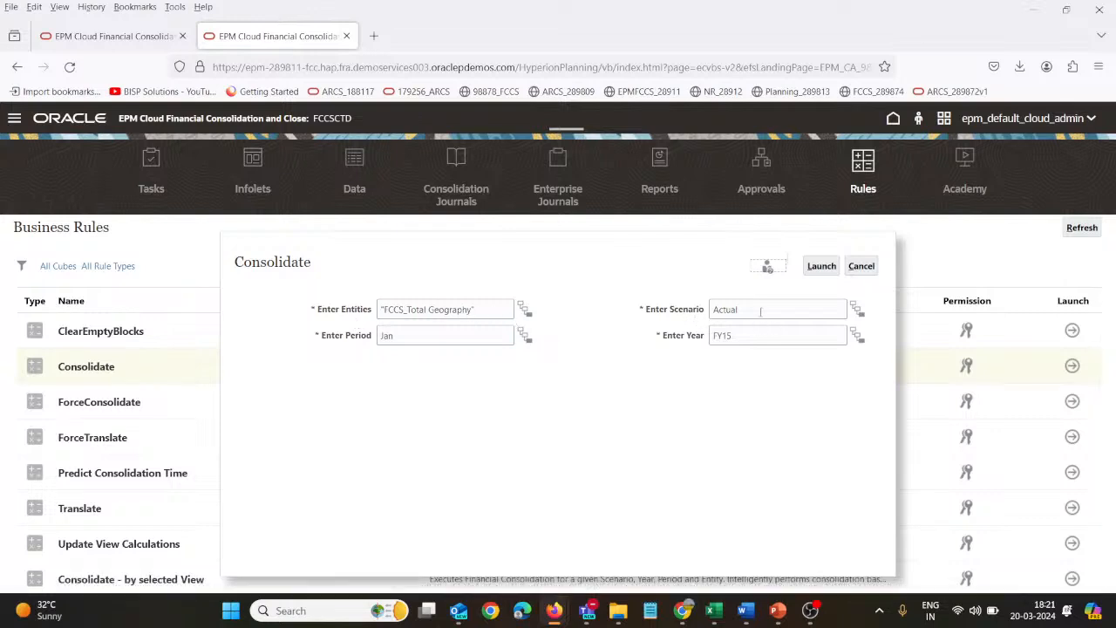
left_click(819, 266)
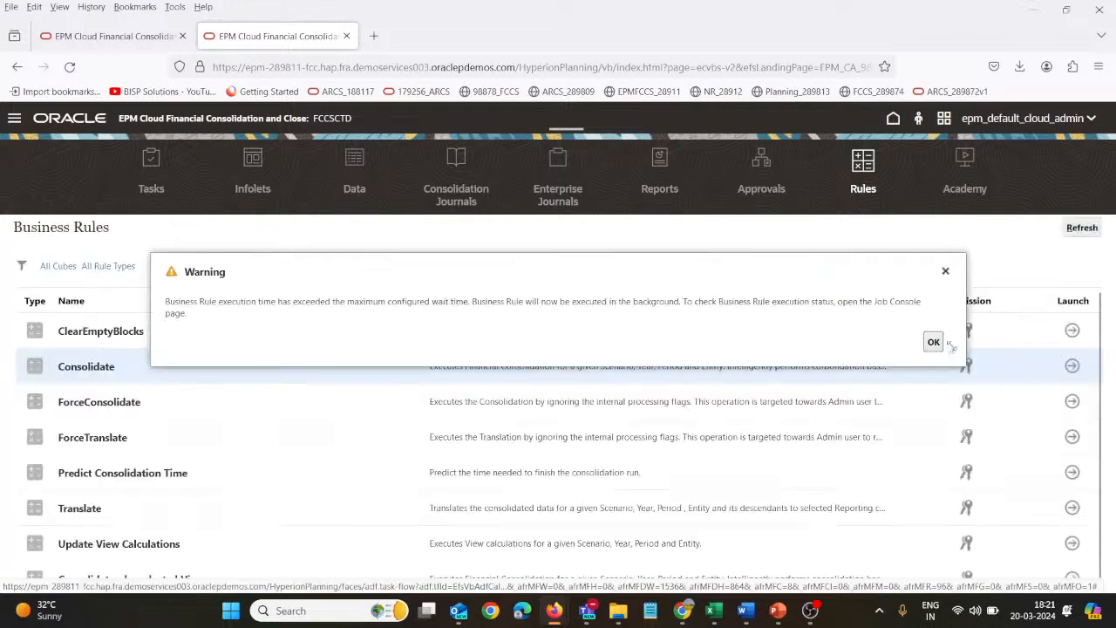
left_click(932, 342)
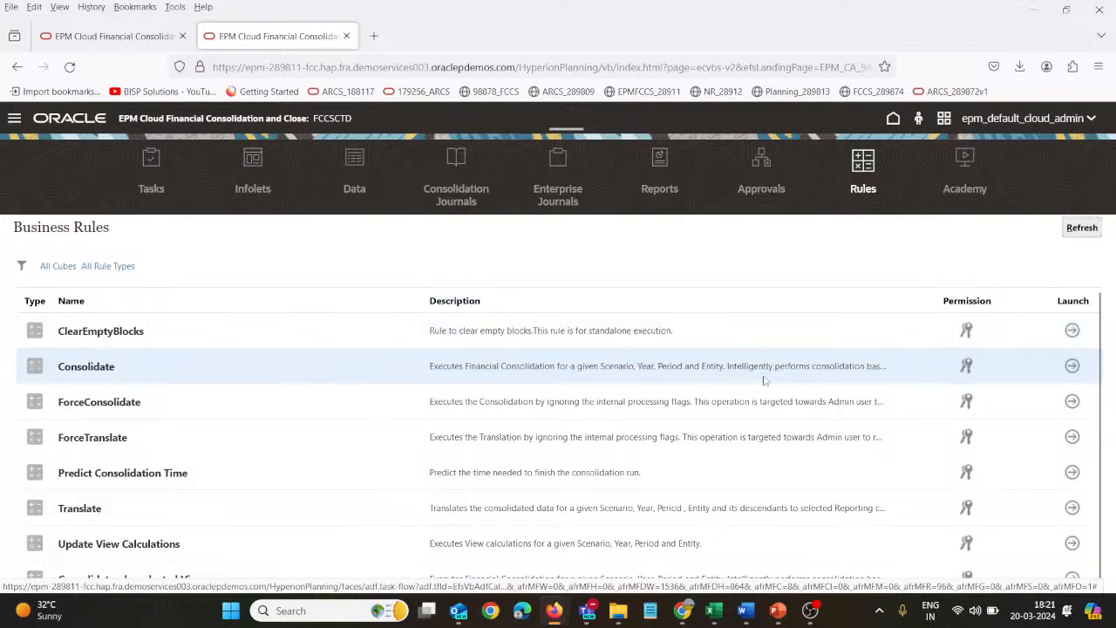
Step: Open the Job Details of the latest Consolidate run from the recent jobs activity
left_click(14, 117)
scroll(535, 393, "down", 3)
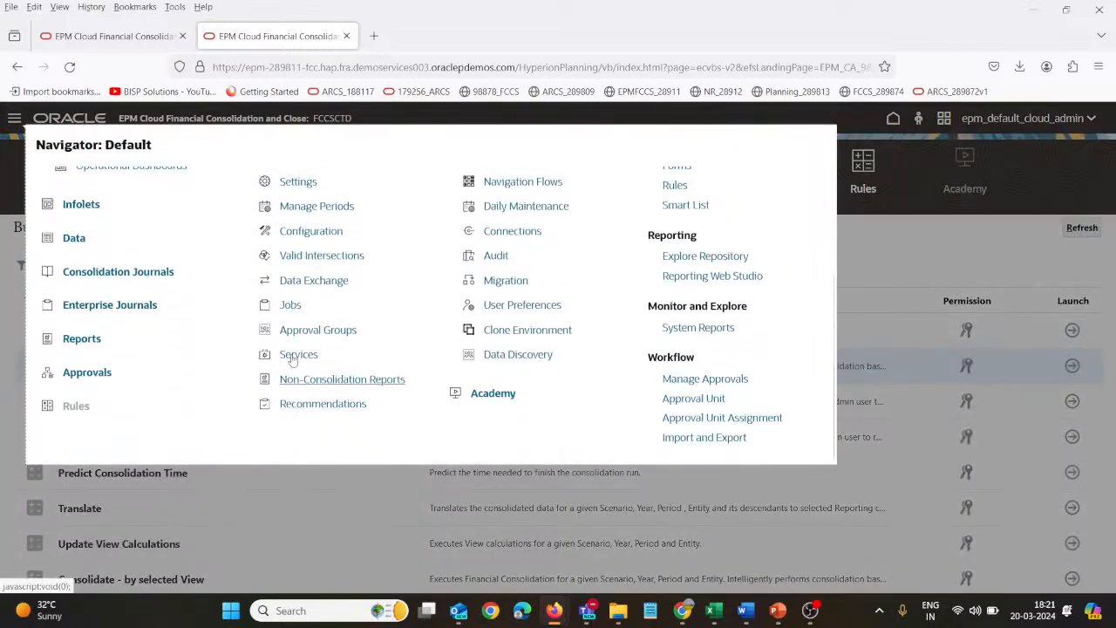
left_click(296, 307)
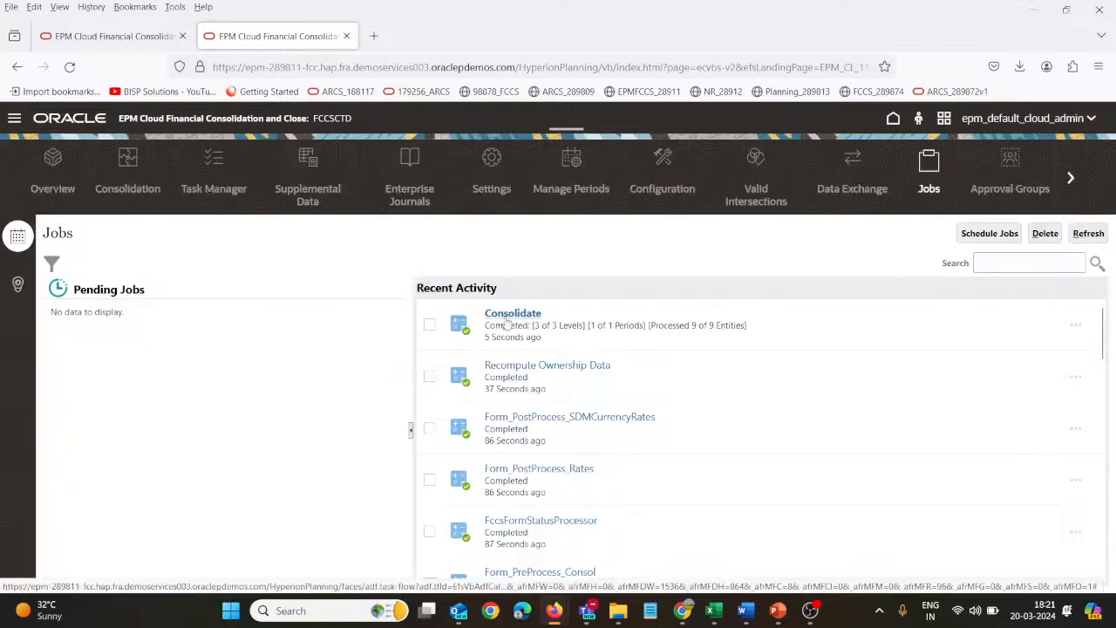
left_click(510, 314)
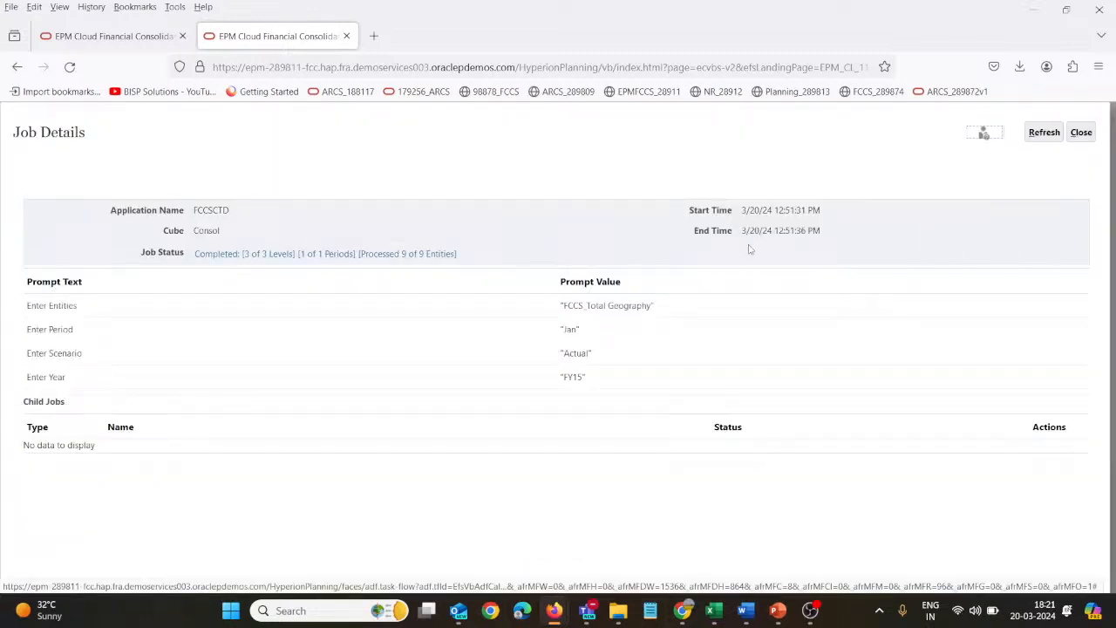
Step: Capture the Job Details area with a red rectangle around the start and end times, and copy the capture
key("Print")
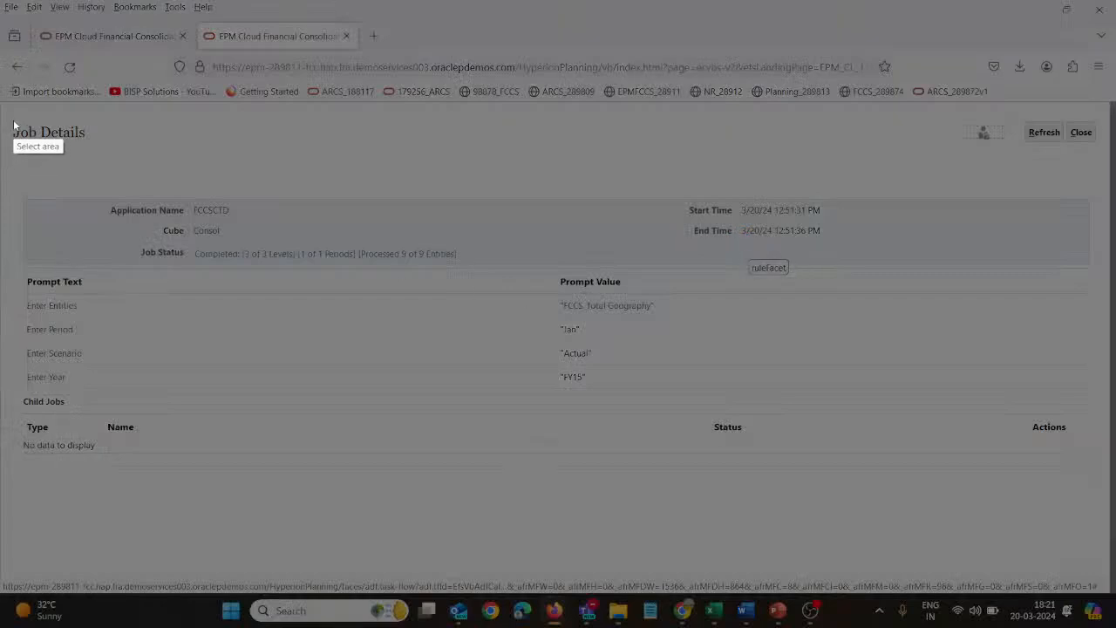
mouse_move(9, 119)
left_mouse_down()
mouse_move(446, 384)
mouse_move(875, 394)
mouse_move(884, 404)
left_mouse_up()
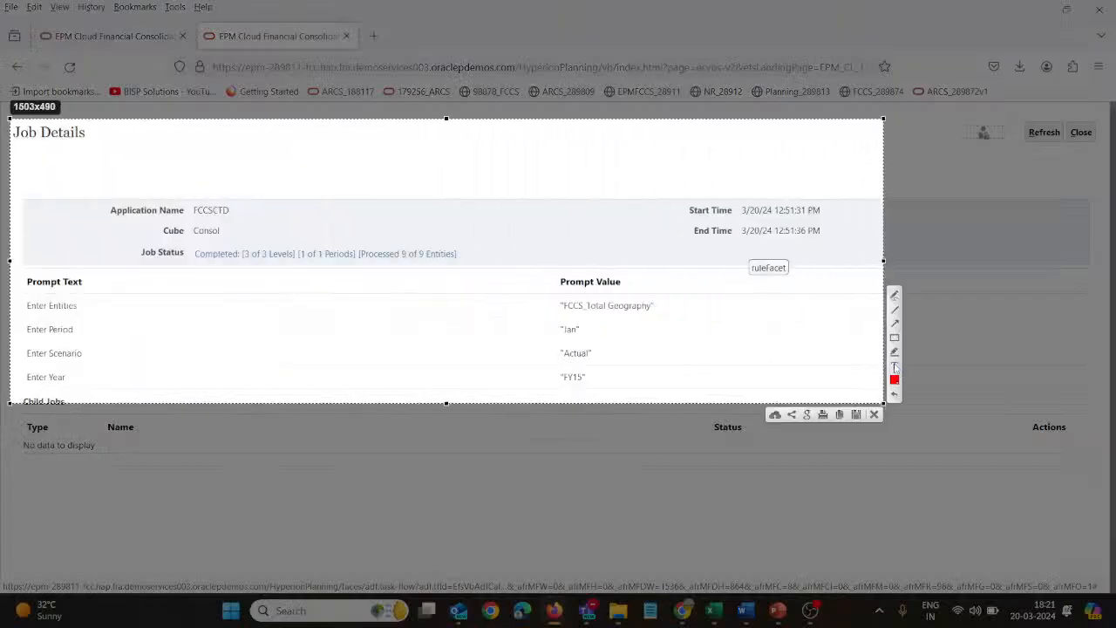
mouse_move(674, 201)
left_mouse_down()
mouse_move(822, 258)
mouse_move(850, 256)
left_mouse_up()
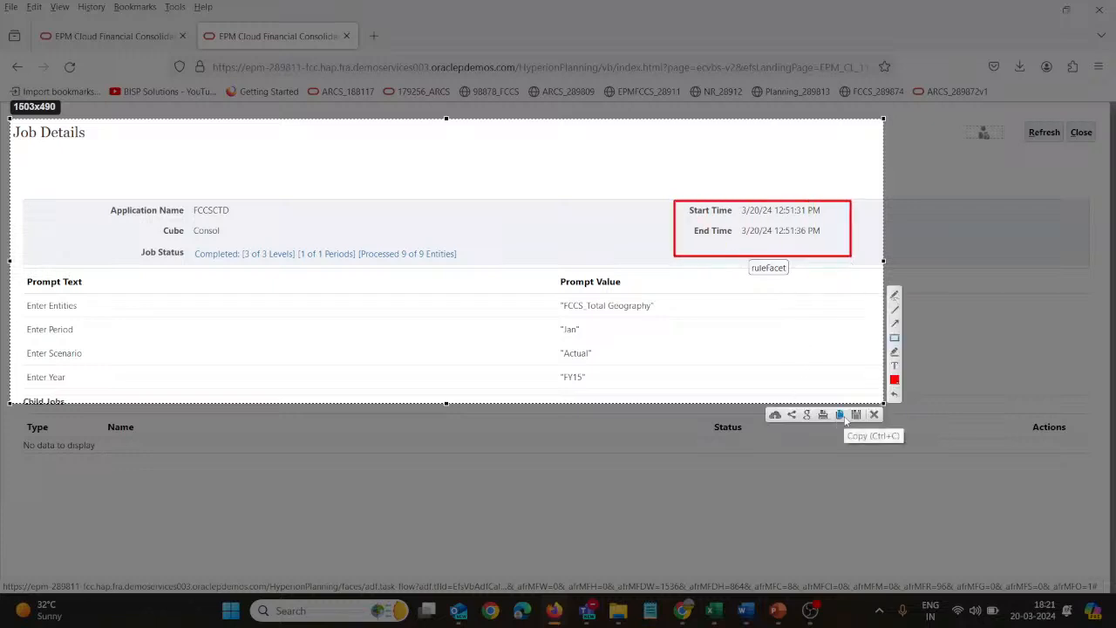
left_click(839, 415)
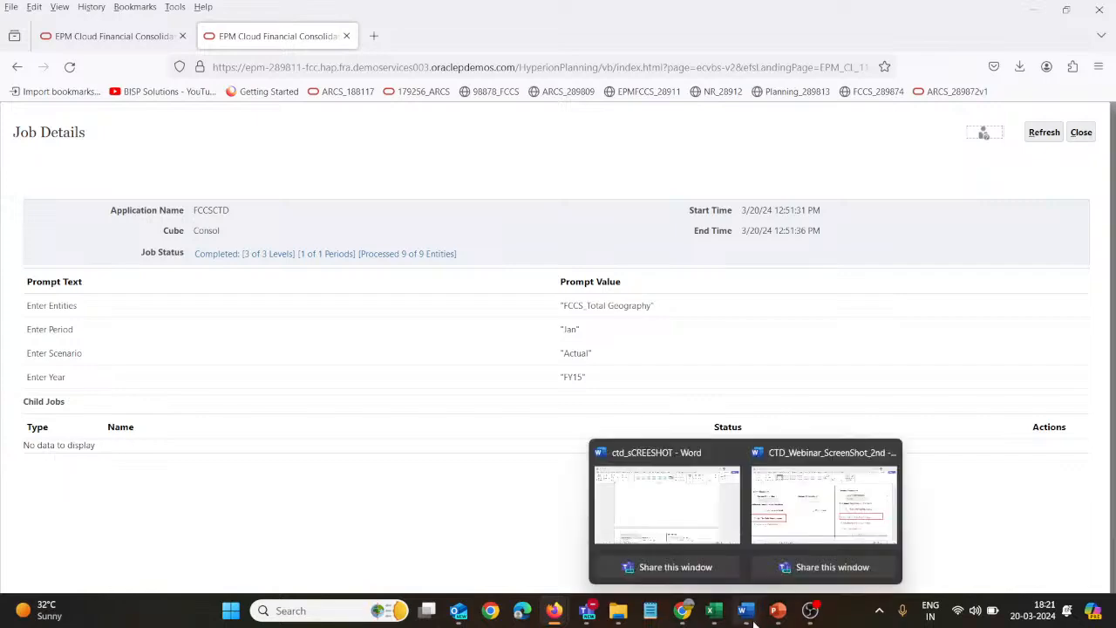
Step: Paste the capture into the last page's table in the CTD_Webinar_ScreenShot_2nd Word document and label the row above it FY 15
mouse_move(778, 613)
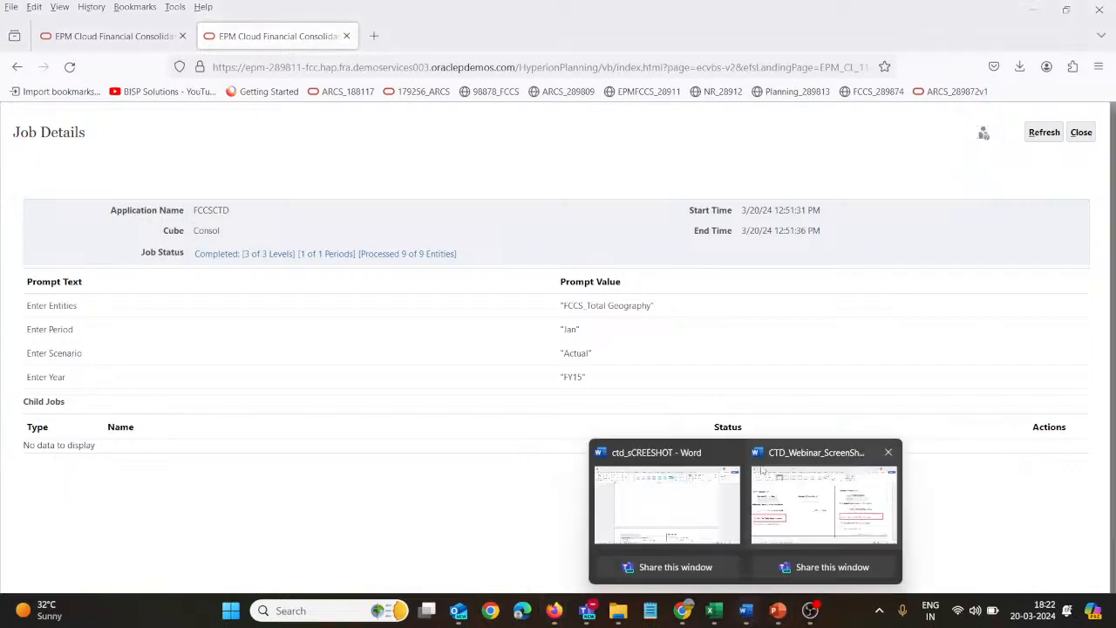
left_click(823, 506)
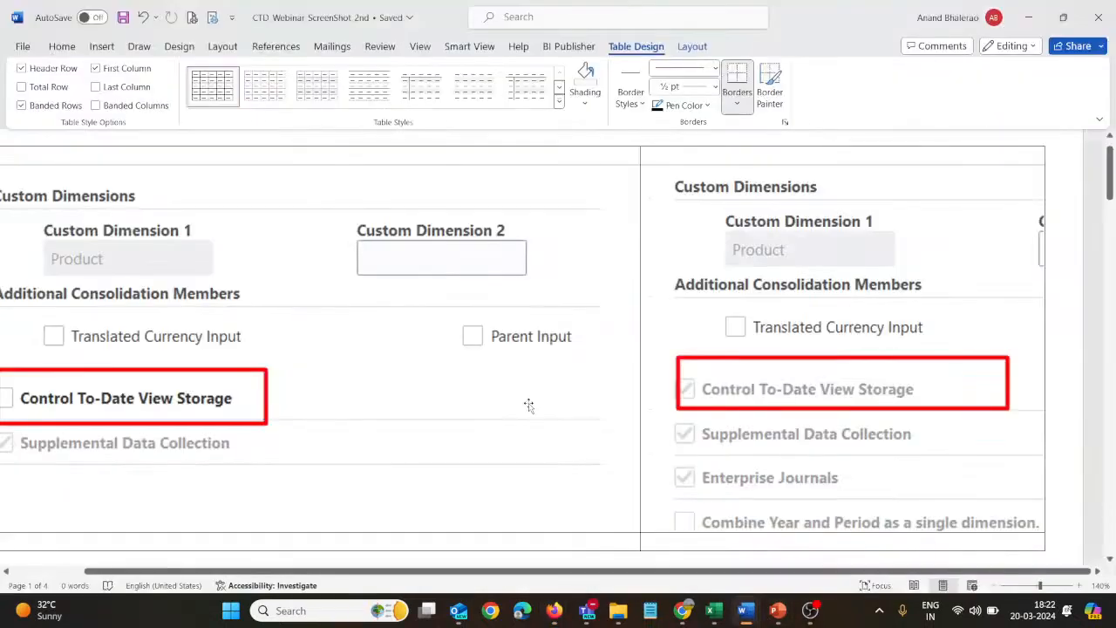
scroll(517, 415, "down", 3)
left_click(994, 586)
left_click(994, 586)
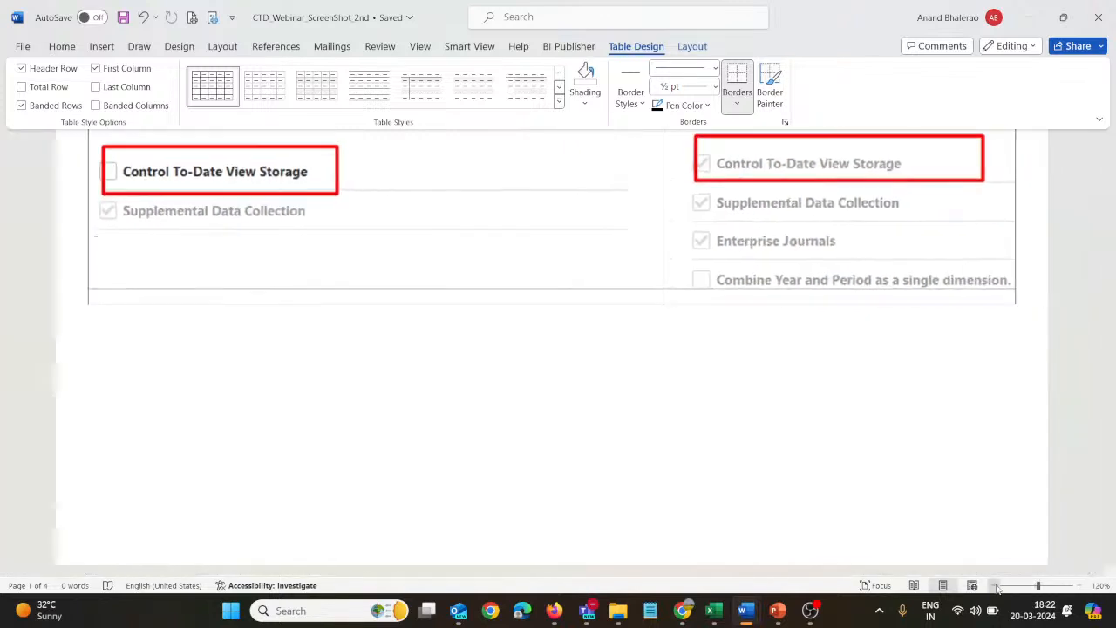
left_click(993, 586)
left_click(994, 586)
left_click(994, 585)
scroll(459, 483, "down", 8)
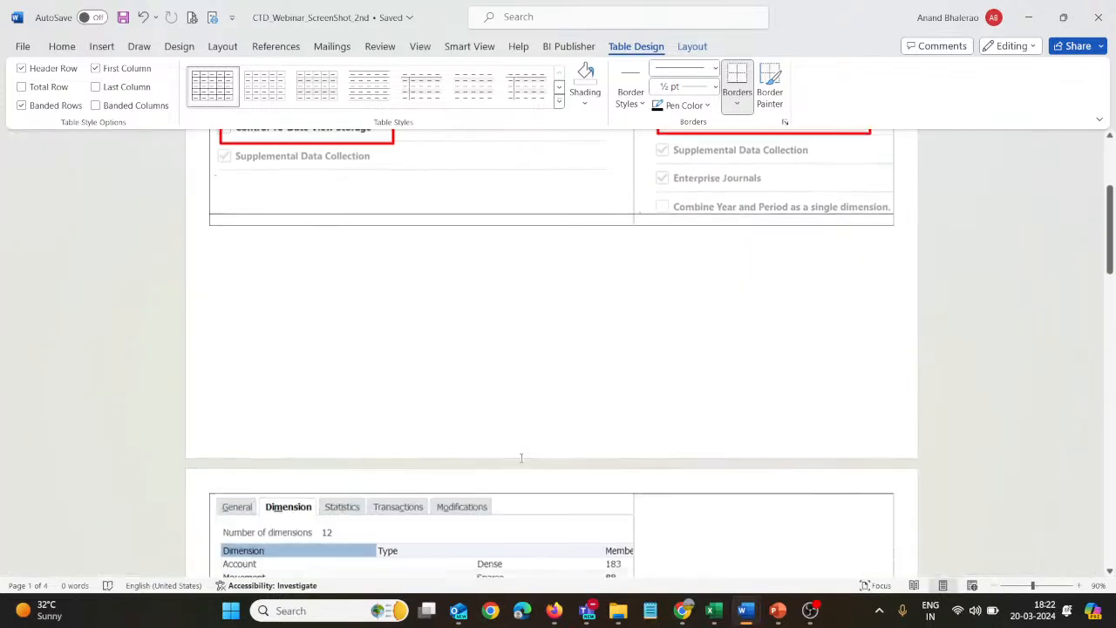
scroll(459, 483, "down", 10)
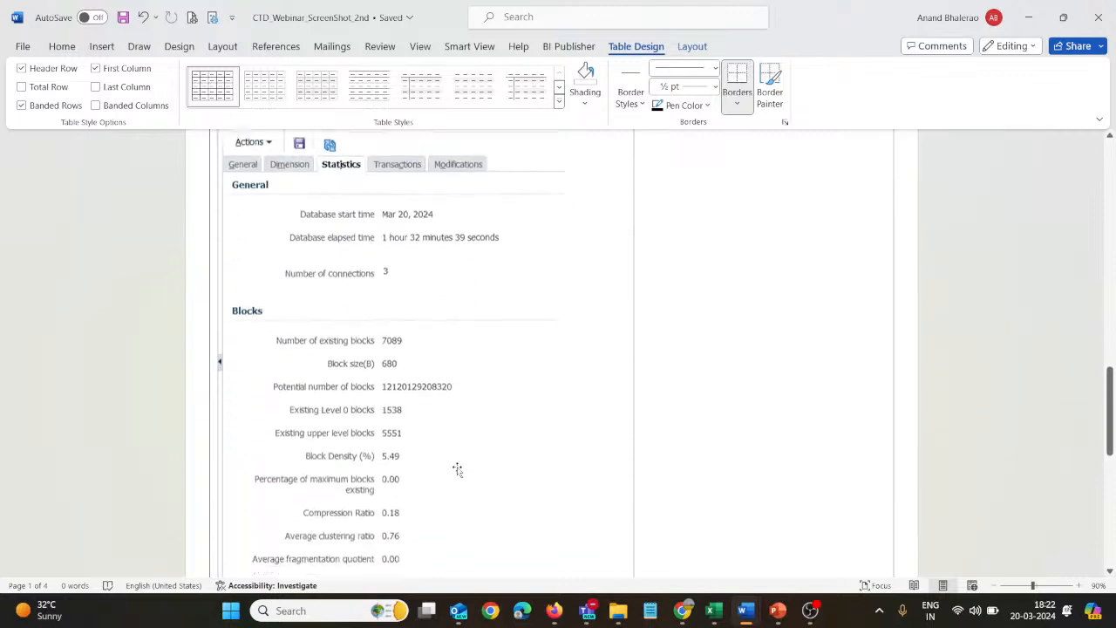
scroll(445, 459, "down", 2)
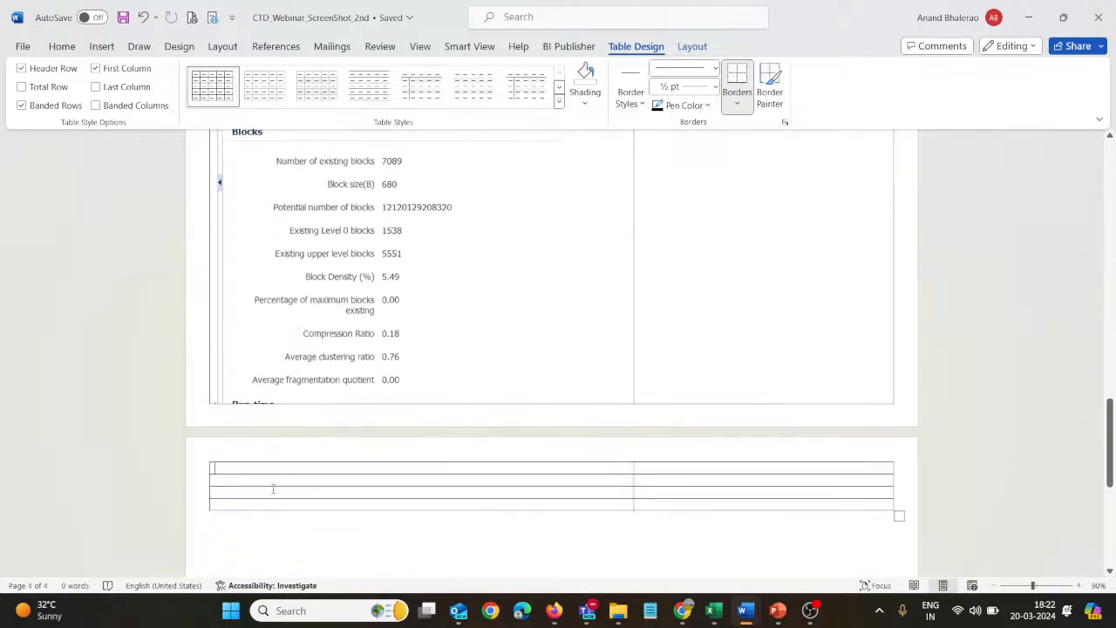
scroll(264, 482, "down", 3)
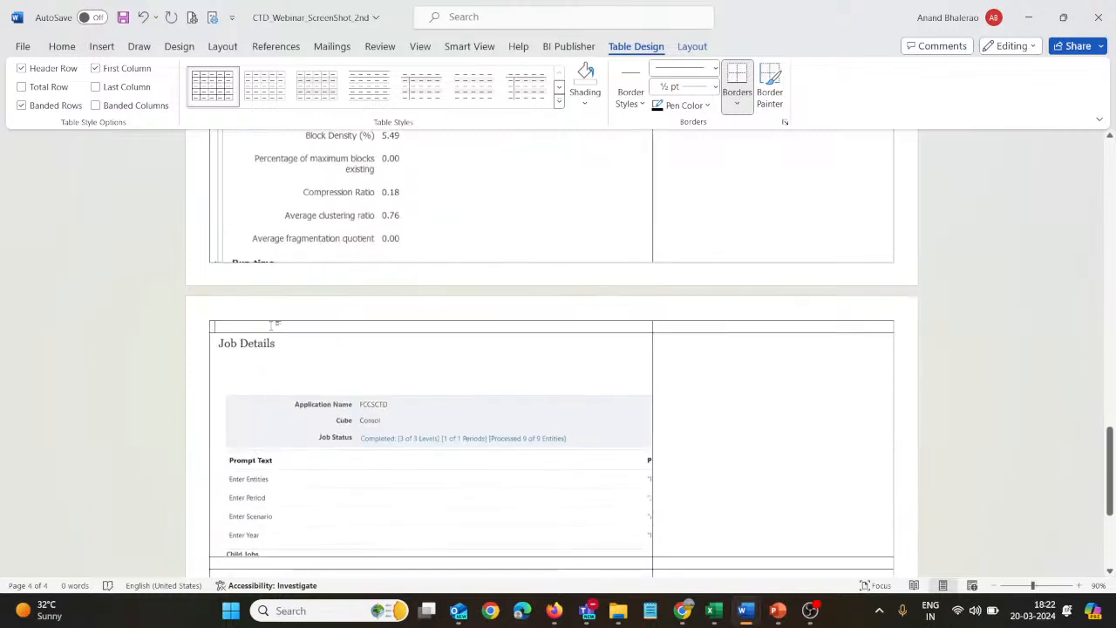
type("FY 15")
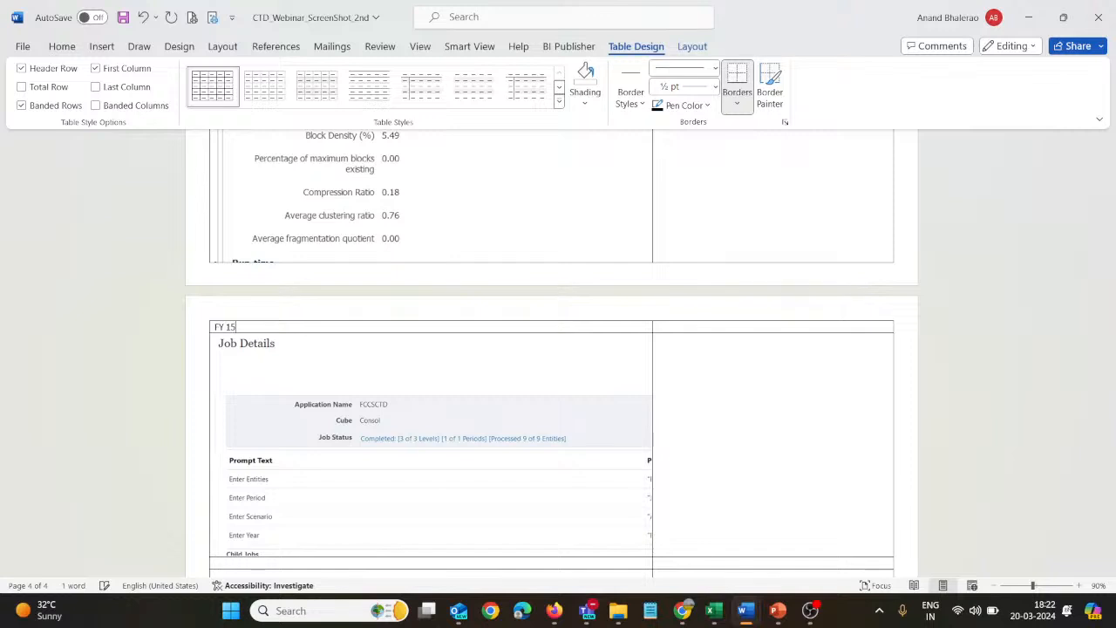
type(" Conslidation Time")
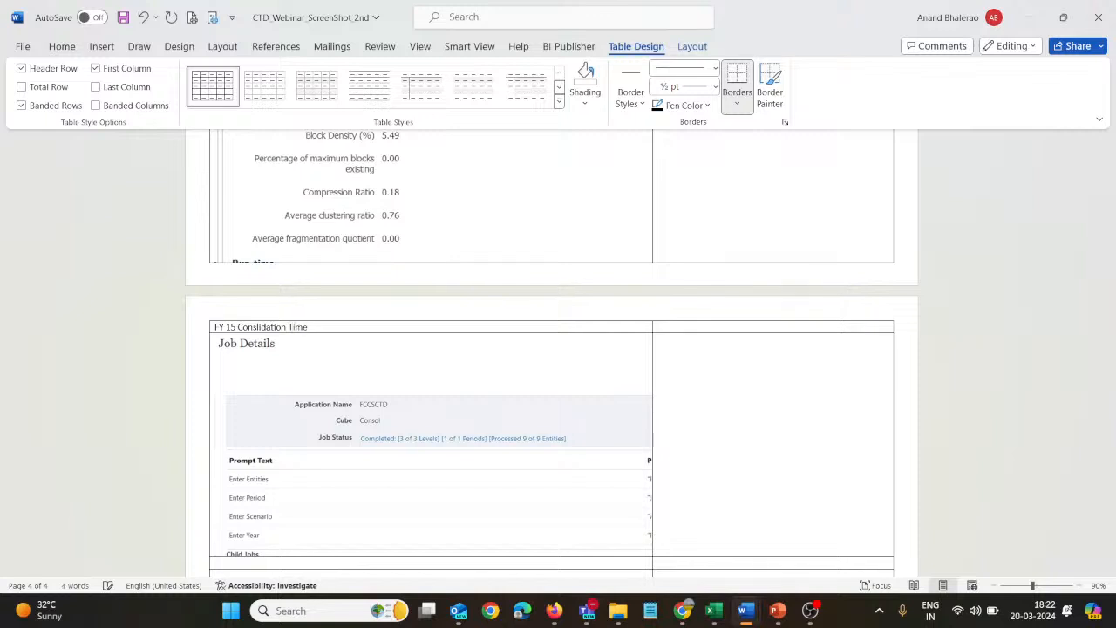
Step: Complete the label above the Job Details capture as "FY 15 Conslidation Time (With CTD)" and save the document
key("ctrl+s")
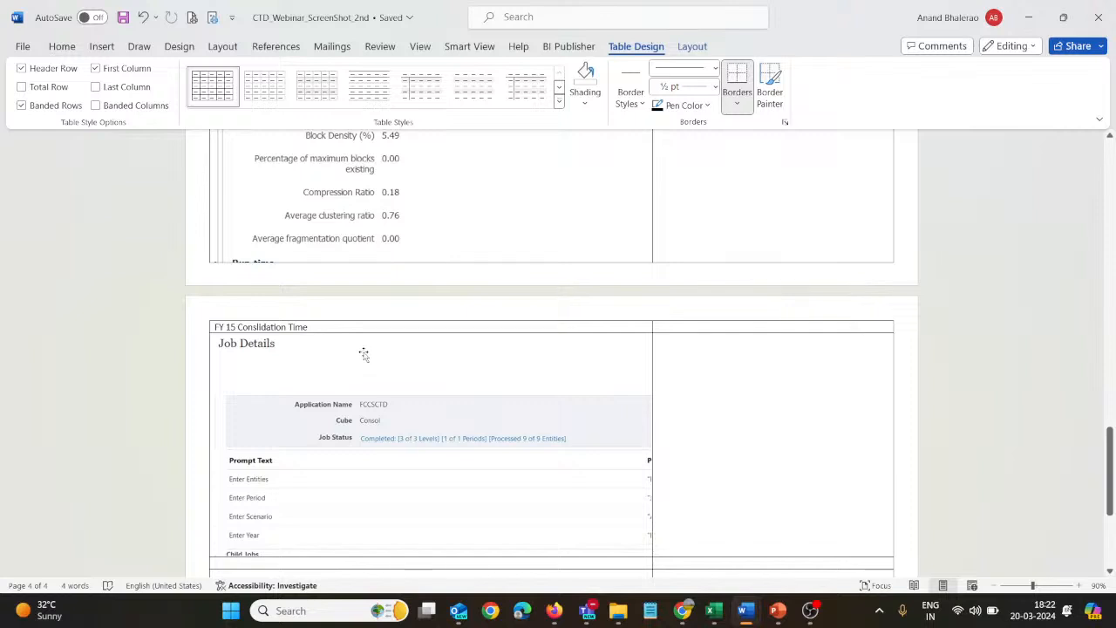
type("(Wi")
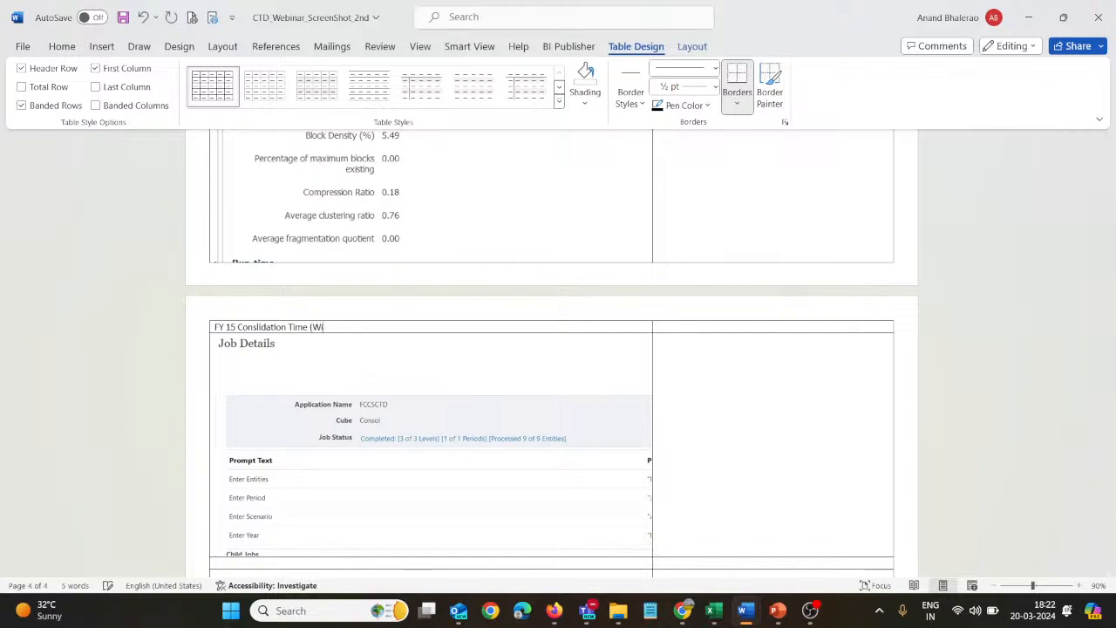
type("th CTD)")
key("ctrl+s")
Step: Switch to the CTD_Smartview_9811_2nd Excel workbook and open its Output_FY15 sheet
key("alt+Tab")
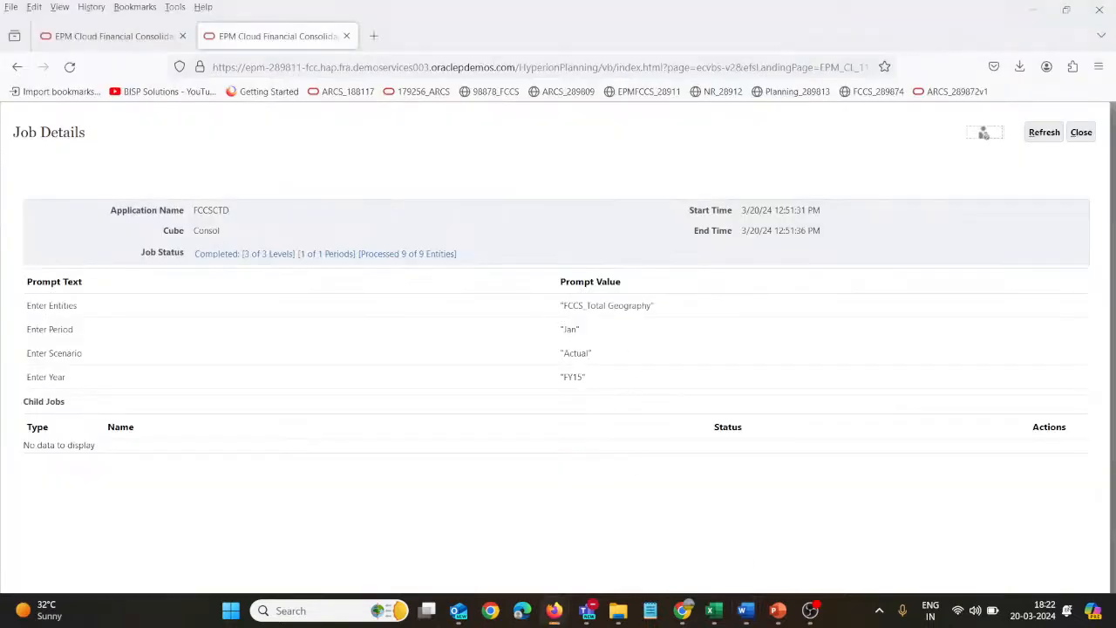
mouse_move(715, 610)
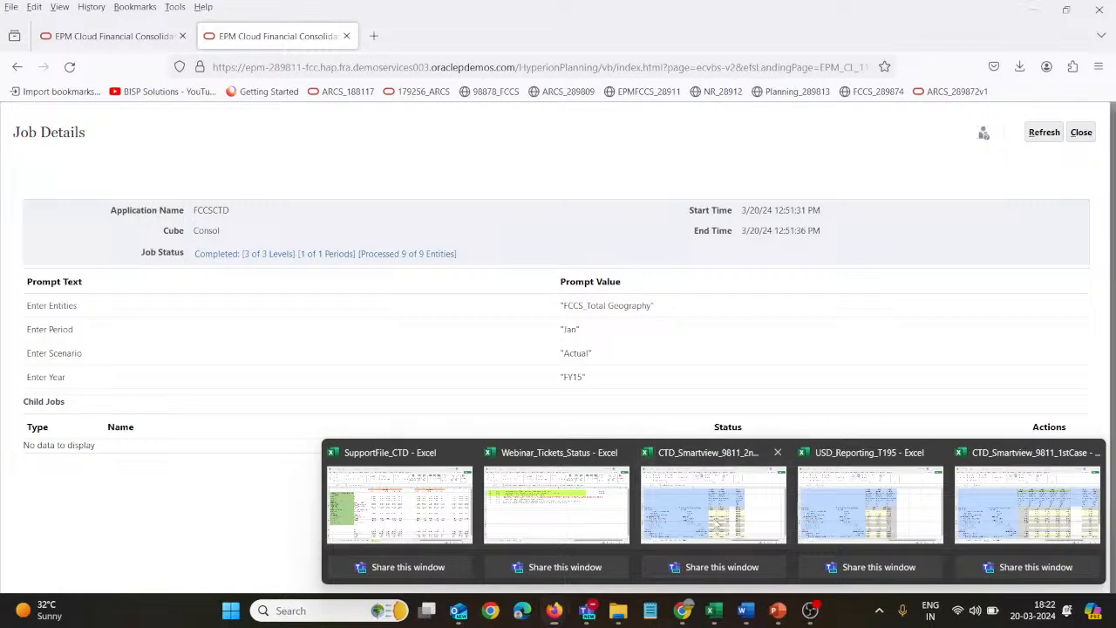
left_click(713, 497)
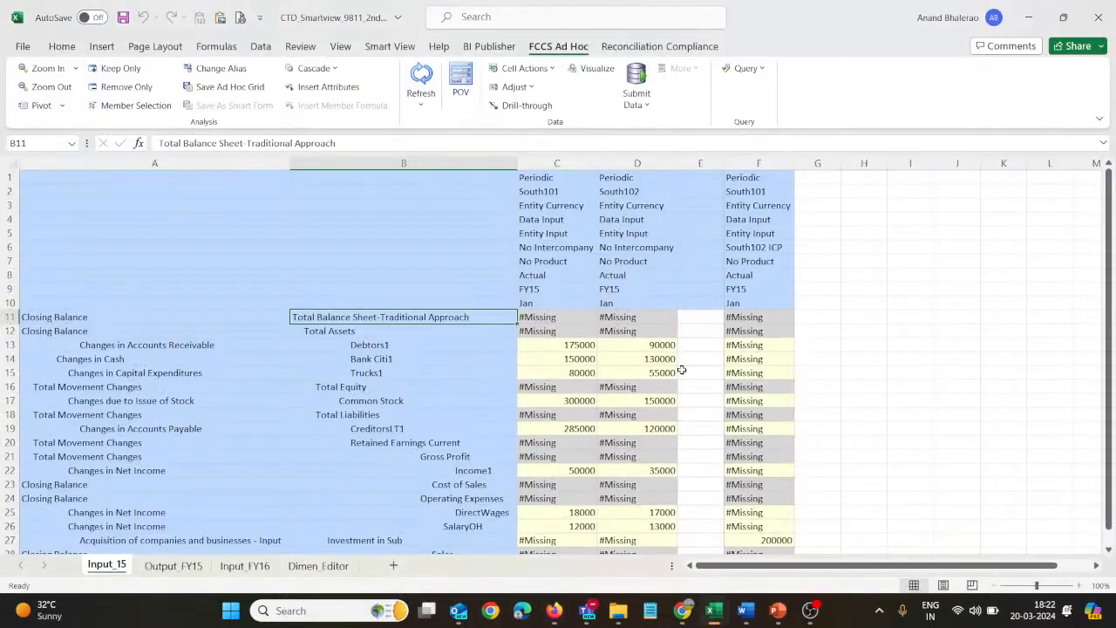
left_click(172, 565)
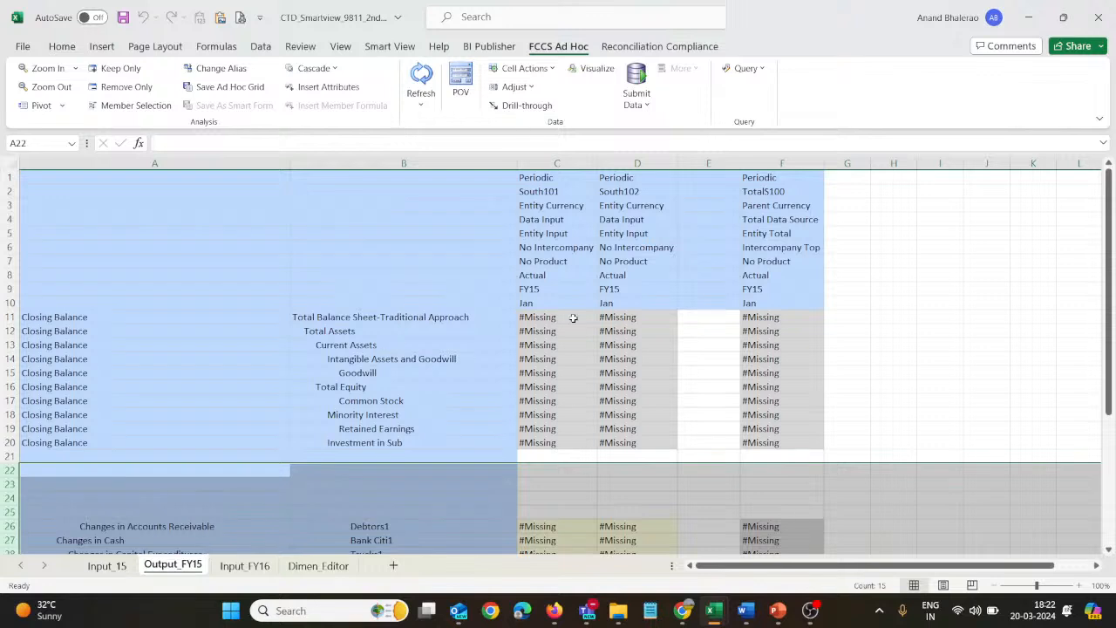
left_click(563, 410)
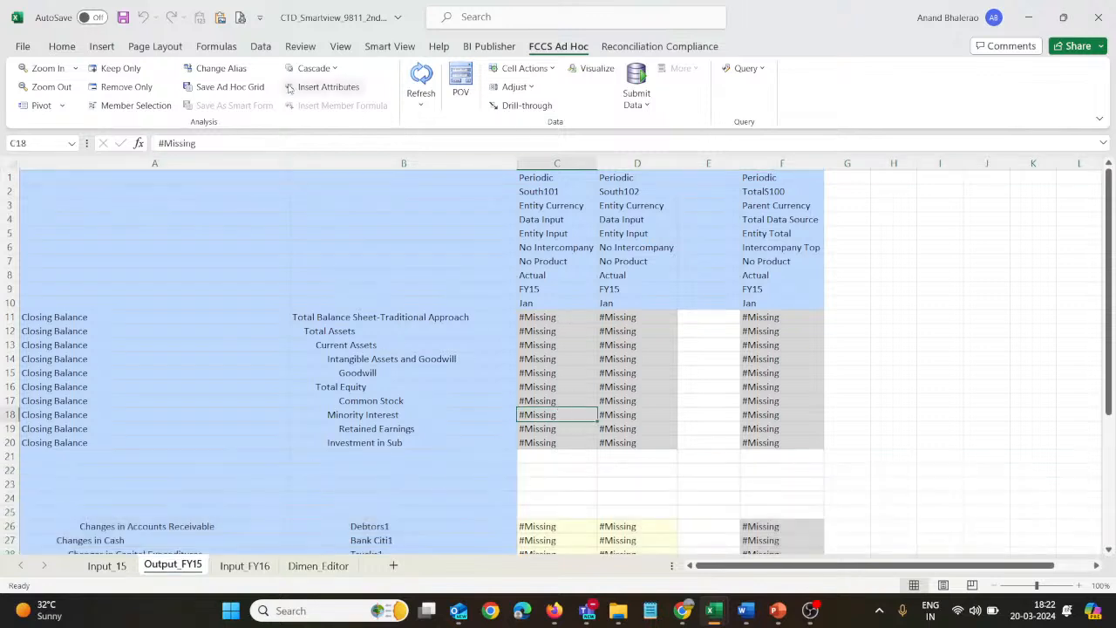
Step: Set the active Smart View connection for the Output_FY15 grid, refresh its data, and narrow column A to about half its width
left_click(382, 48)
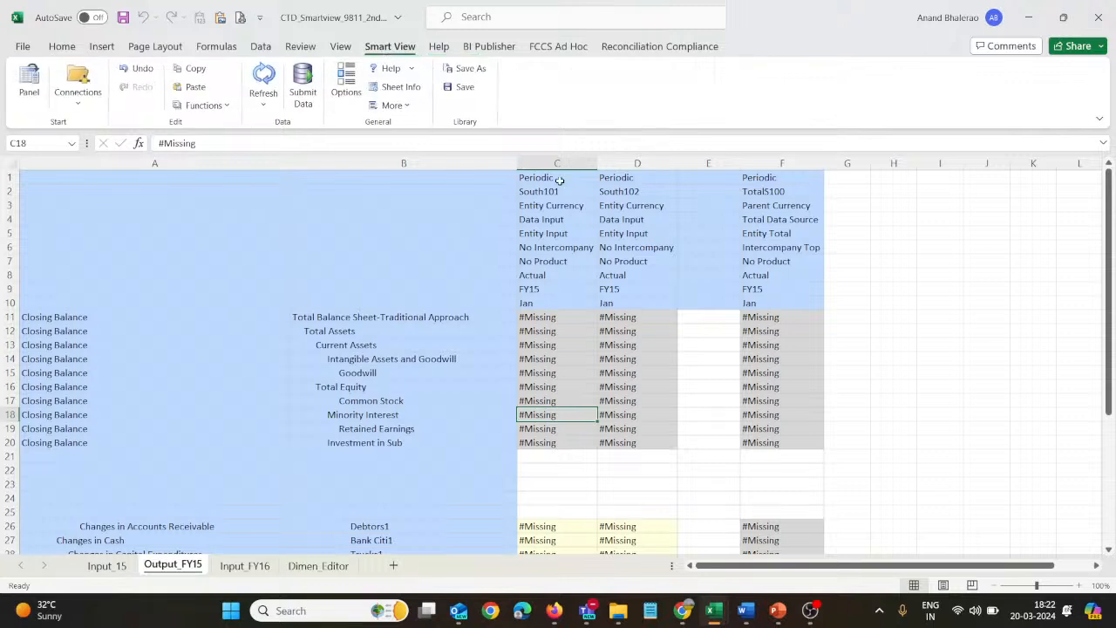
left_click(78, 88)
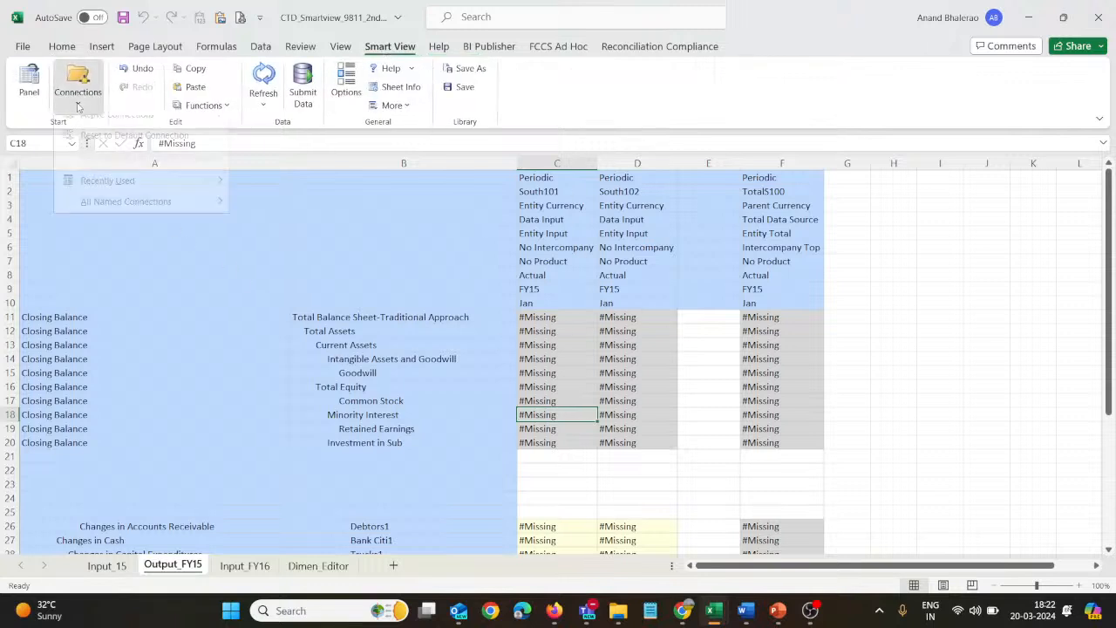
mouse_move(94, 131)
left_click(272, 131)
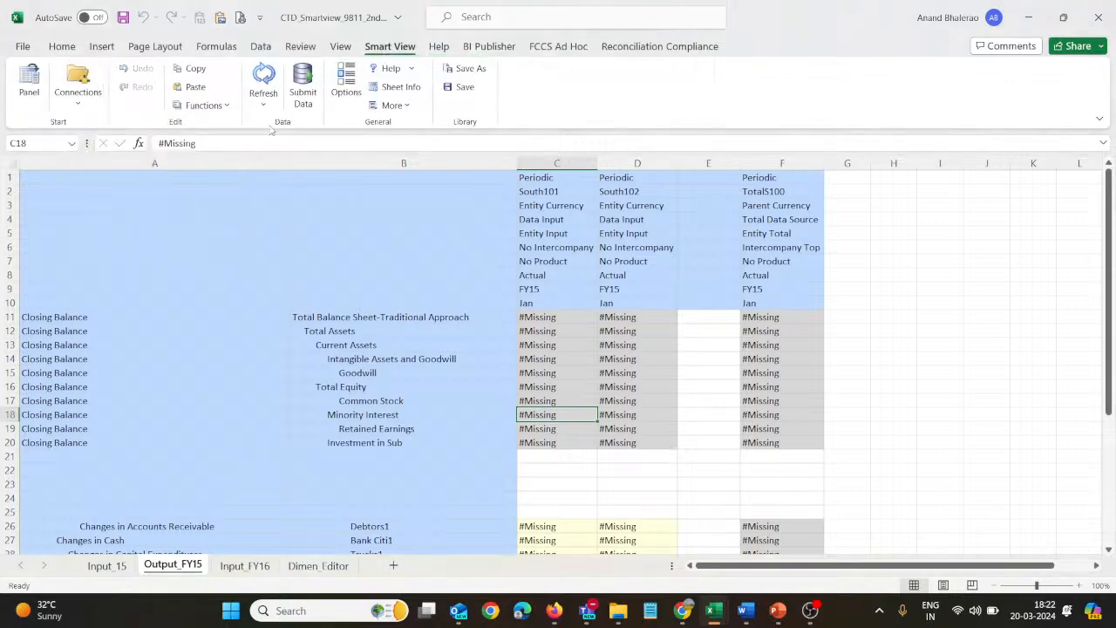
left_click(263, 79)
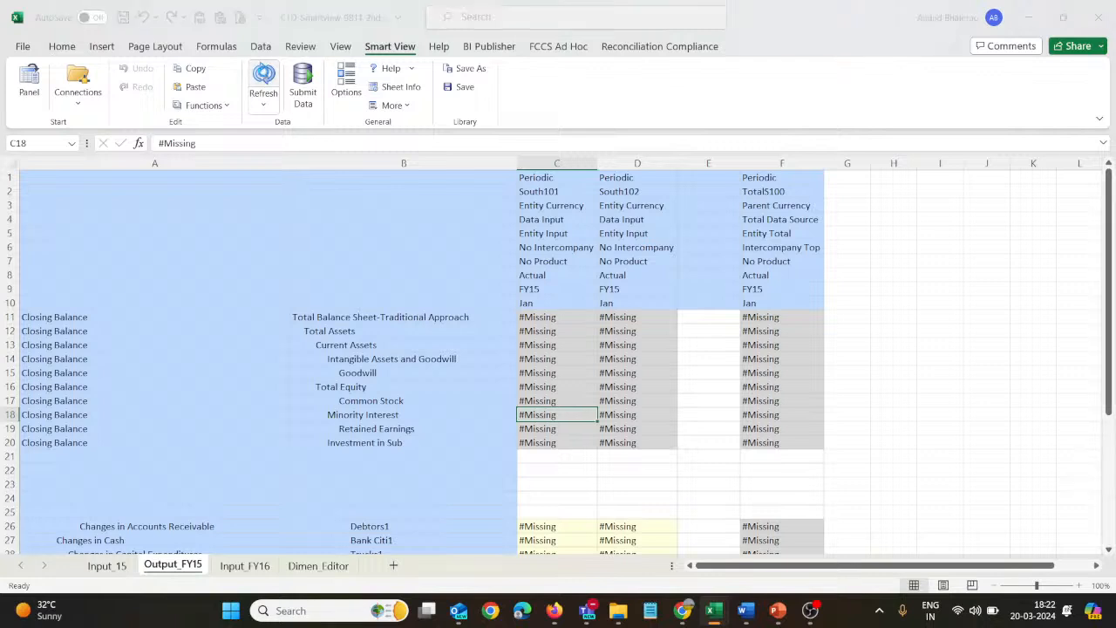
left_click(532, 285)
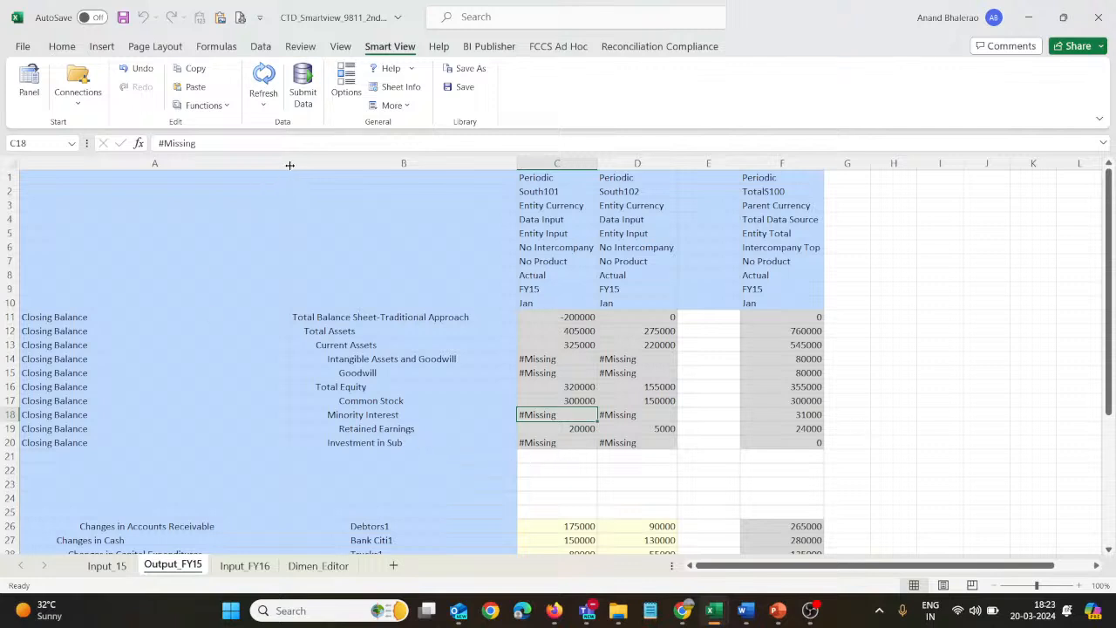
left_click_drag(290, 164, 144, 166)
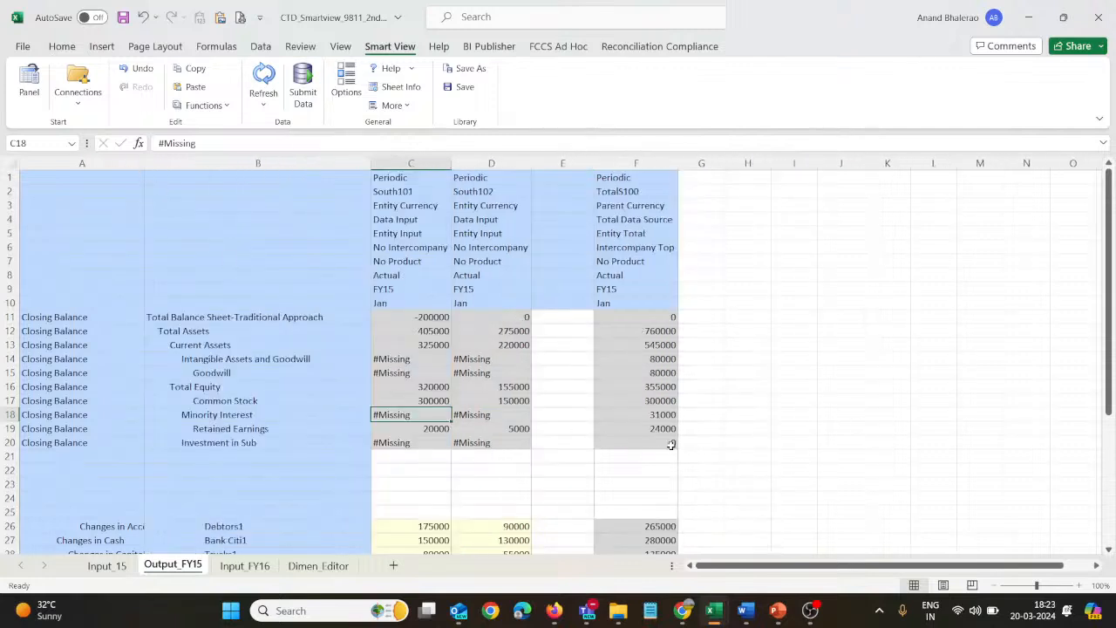
Step: Fill the TotalS100 header cell with gold and the South101 and South102 header cells with a lighter gold
left_click(413, 400)
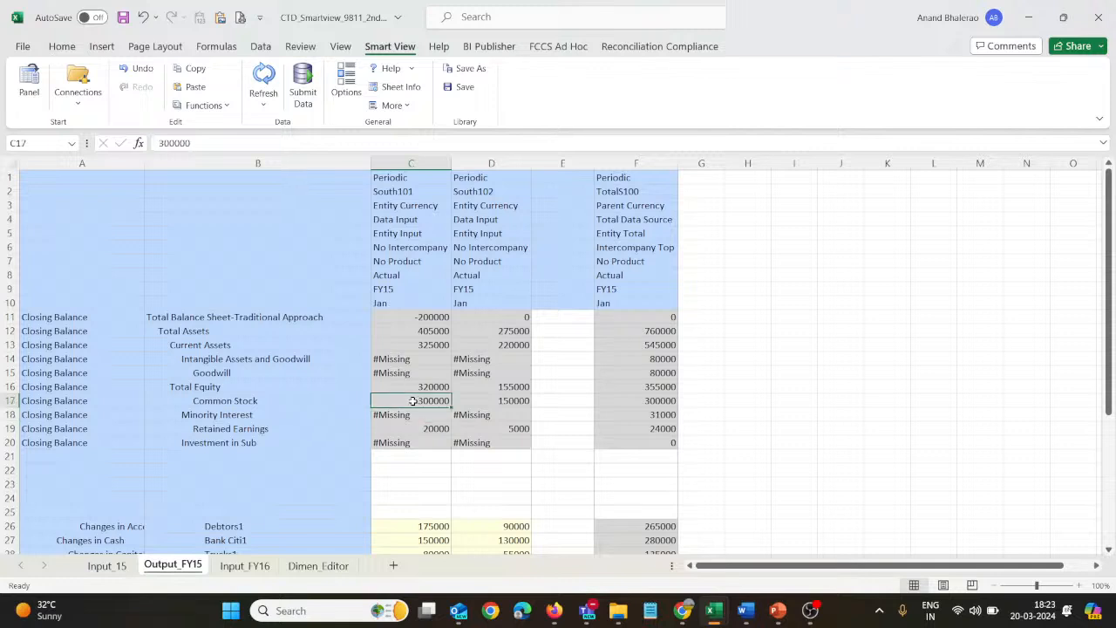
left_click(626, 187)
left_click(62, 46)
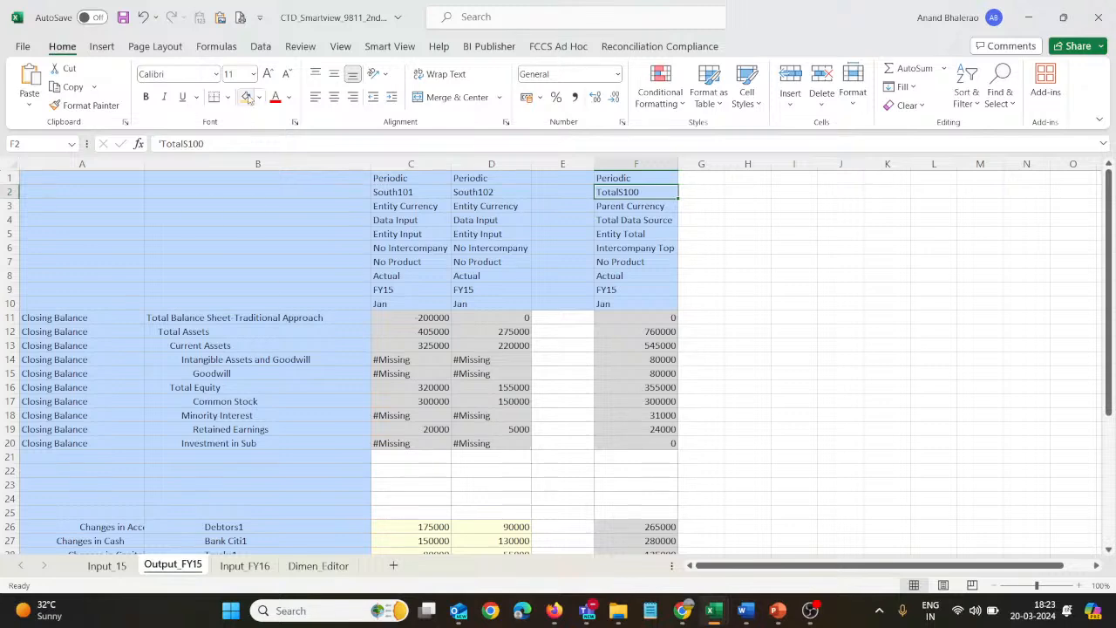
left_click(247, 97)
left_click_drag(408, 193, 492, 194)
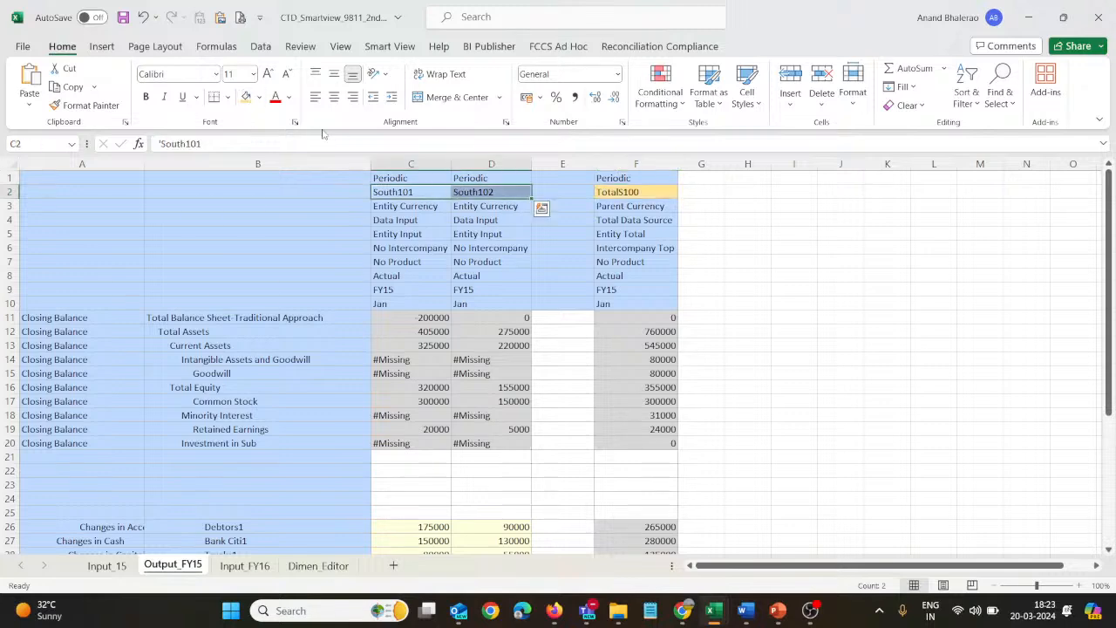
left_click(259, 97)
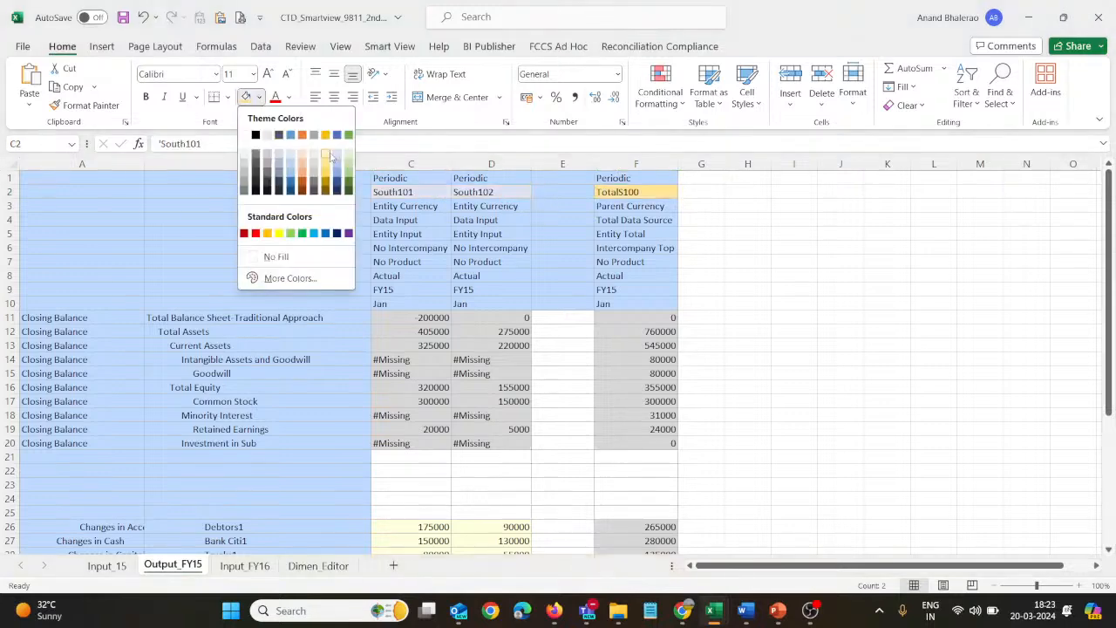
left_click(325, 155)
left_click(635, 193)
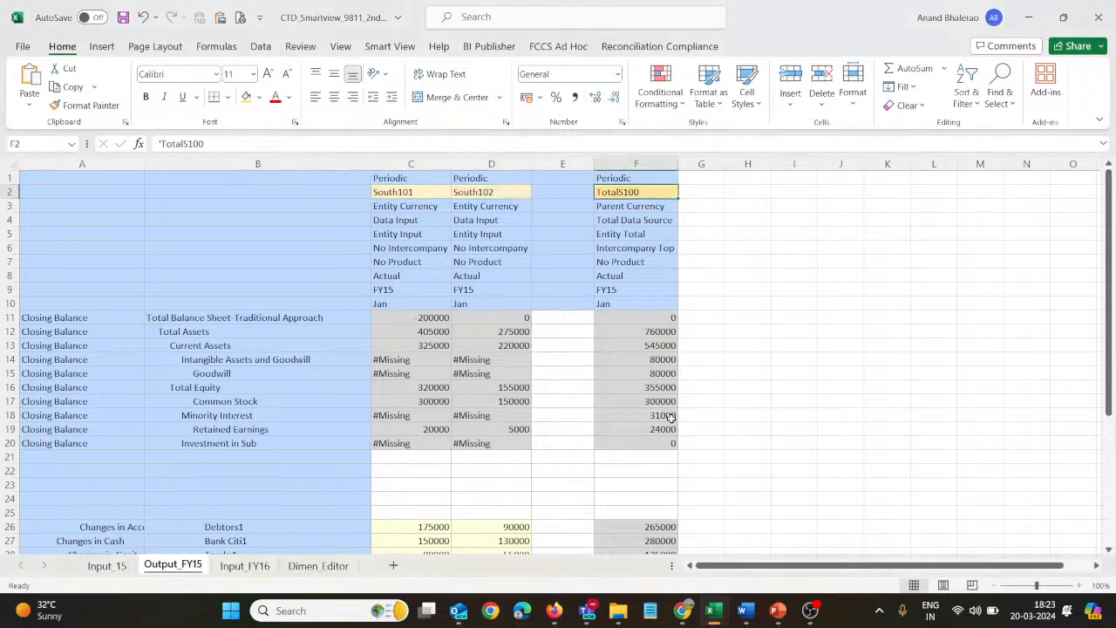
Step: Highlight the Common Stock values of TotalS100 and South101 with the light gold fill
left_click(648, 402)
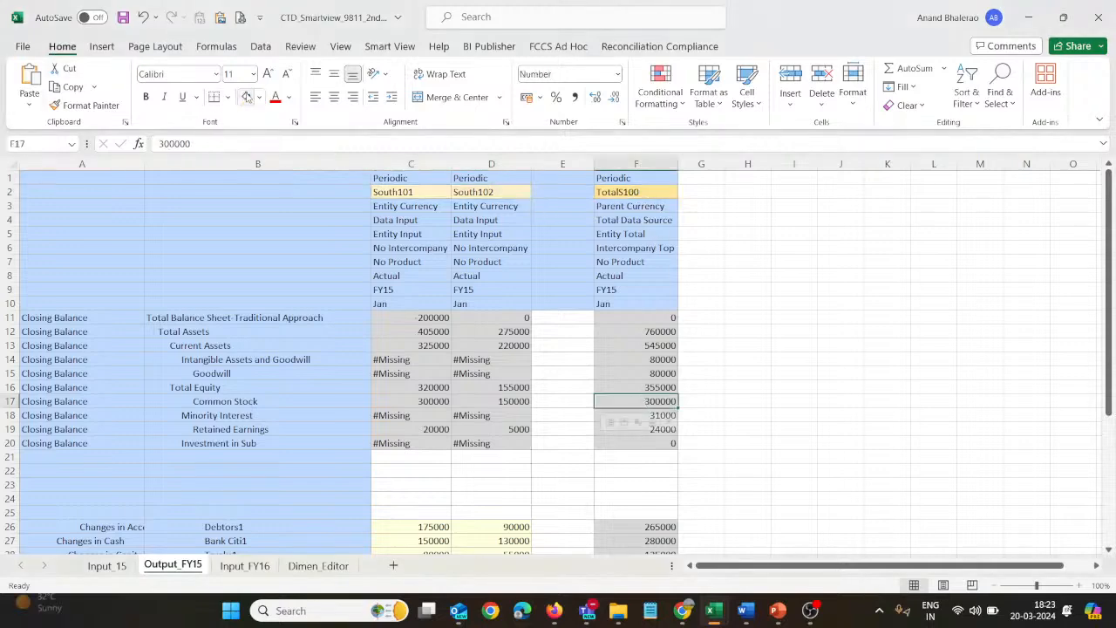
left_click(436, 402)
type("4")
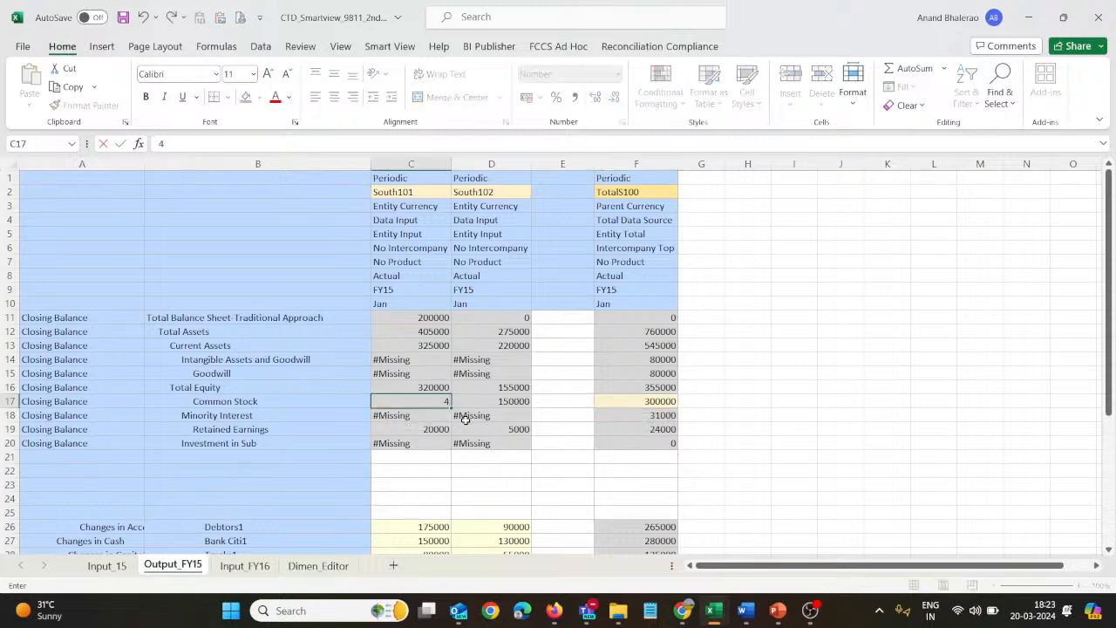
key("Escape")
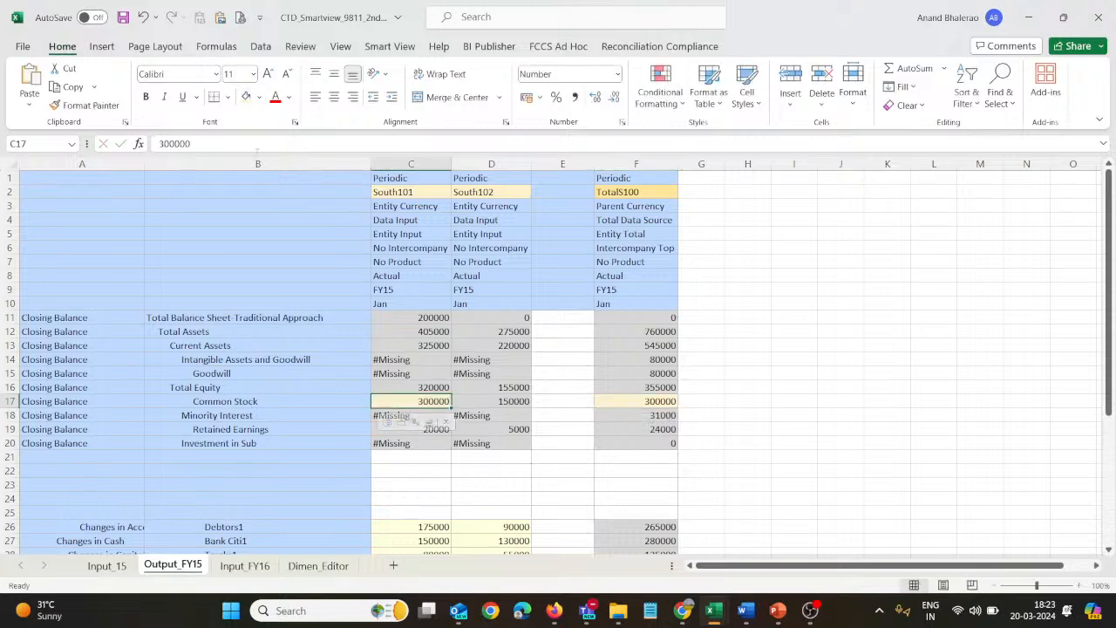
Step: Highlight TotalS100's Goodwill, Minority Interest and Retained Earnings values with the light gold fill, and save the workbook
left_click(239, 372)
left_click(667, 374)
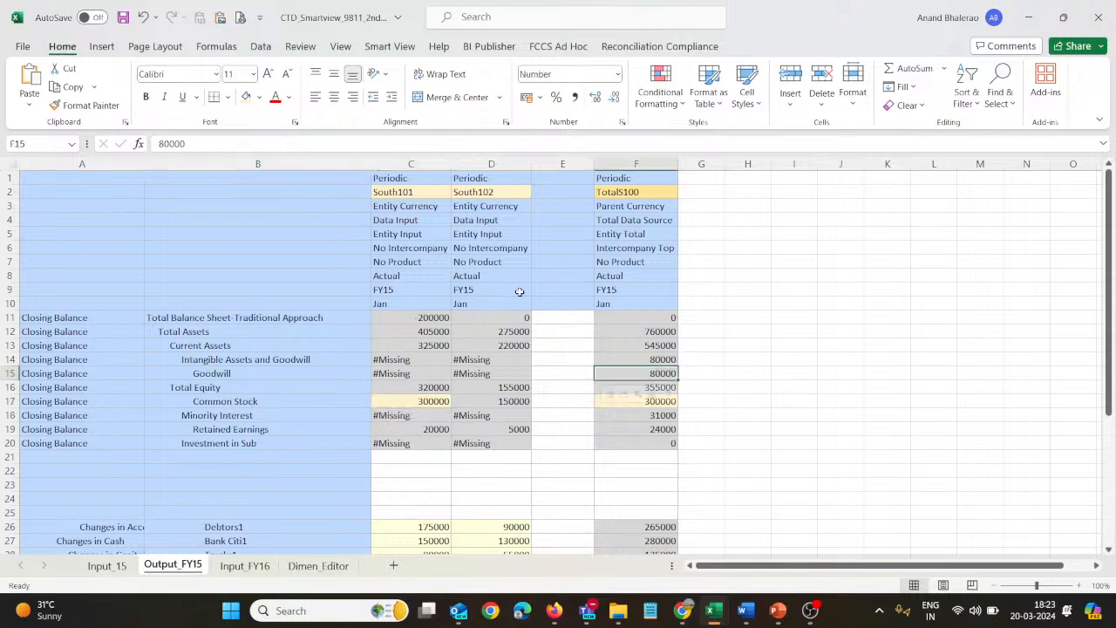
left_click(246, 96)
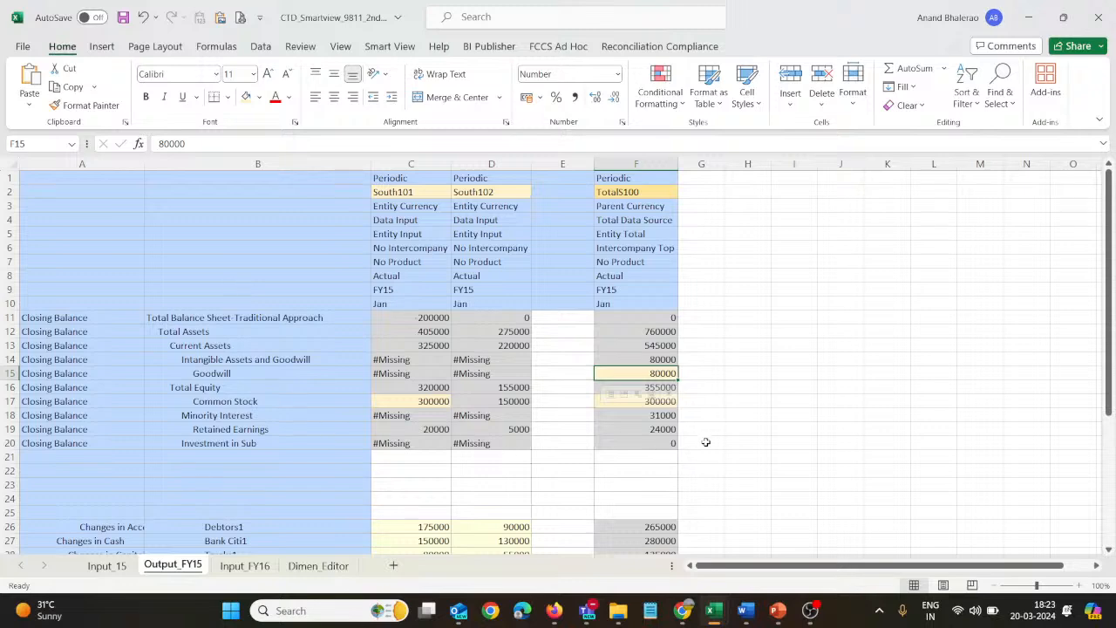
left_click_drag(650, 429, 649, 416)
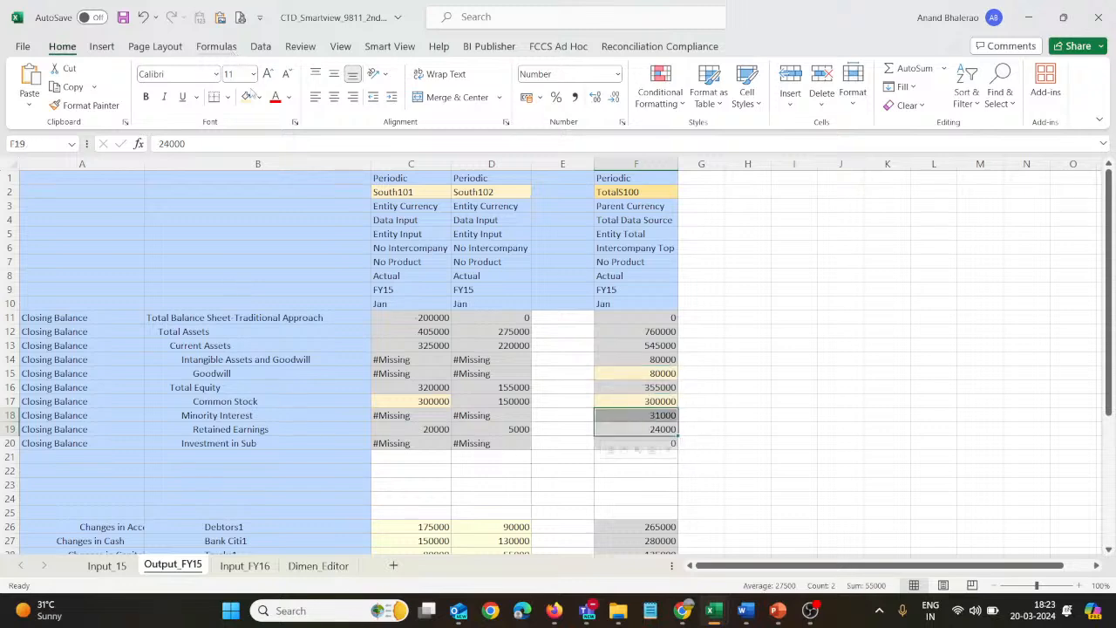
left_click(247, 97)
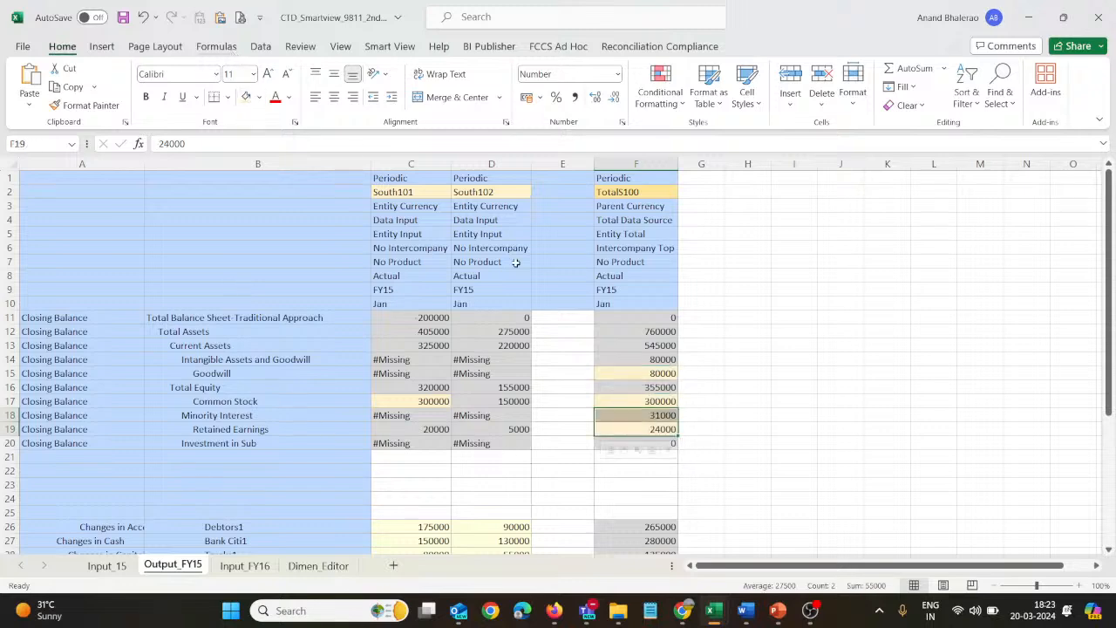
left_click(735, 453)
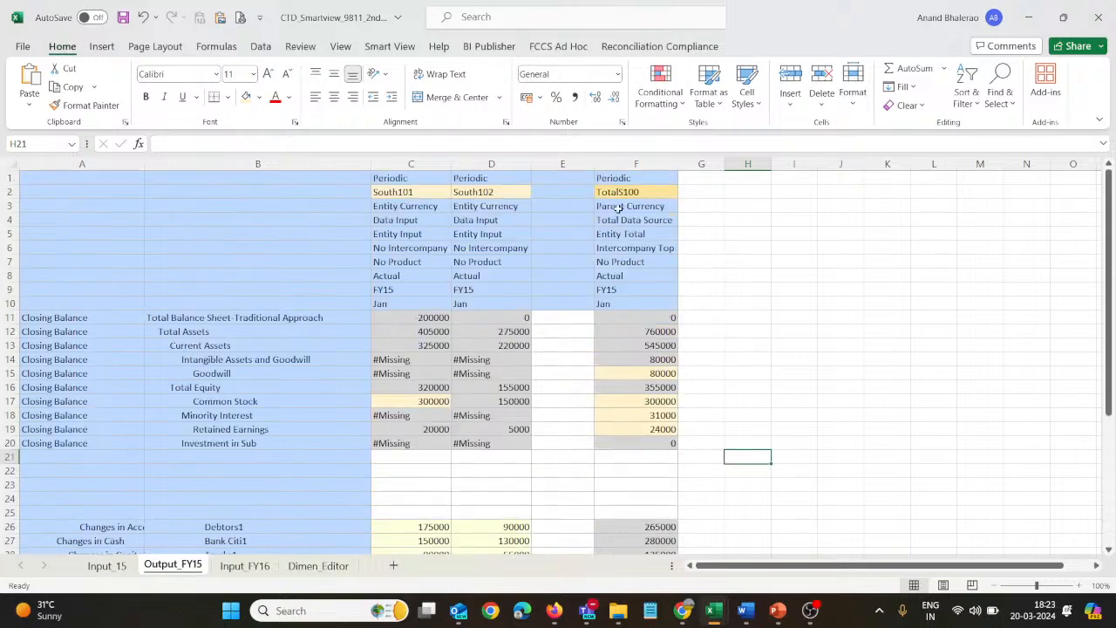
left_click(623, 190)
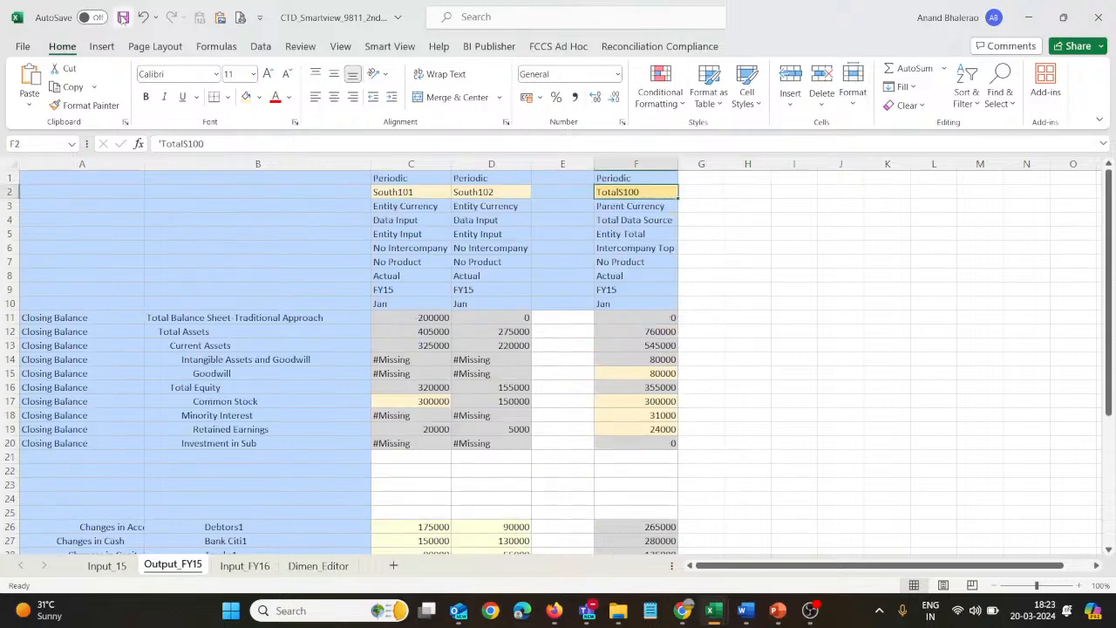
left_click(123, 18)
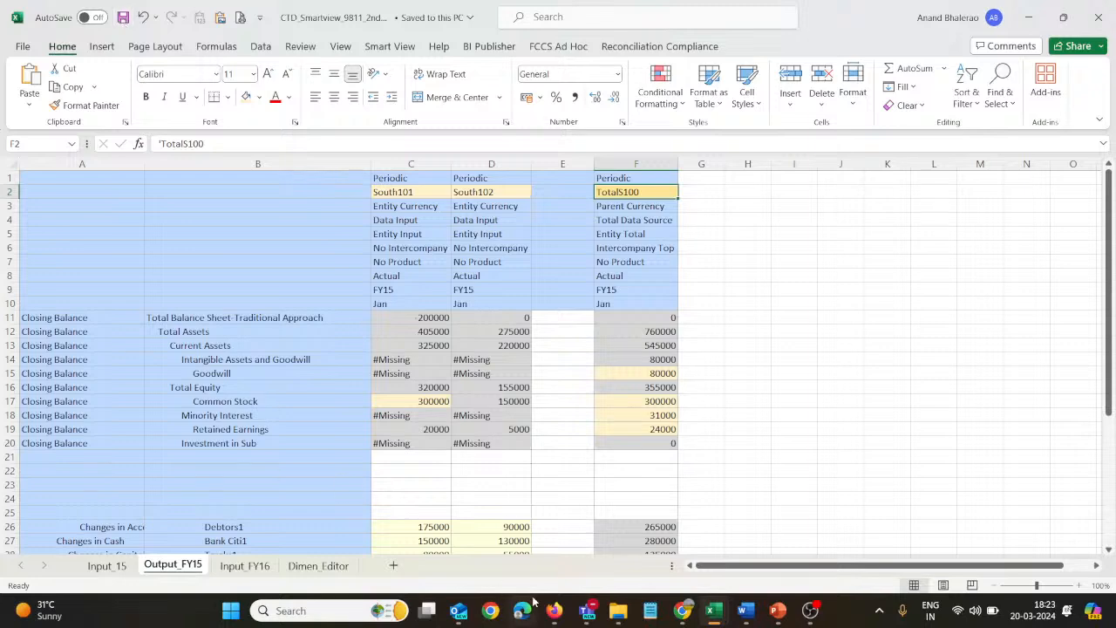
mouse_move(556, 614)
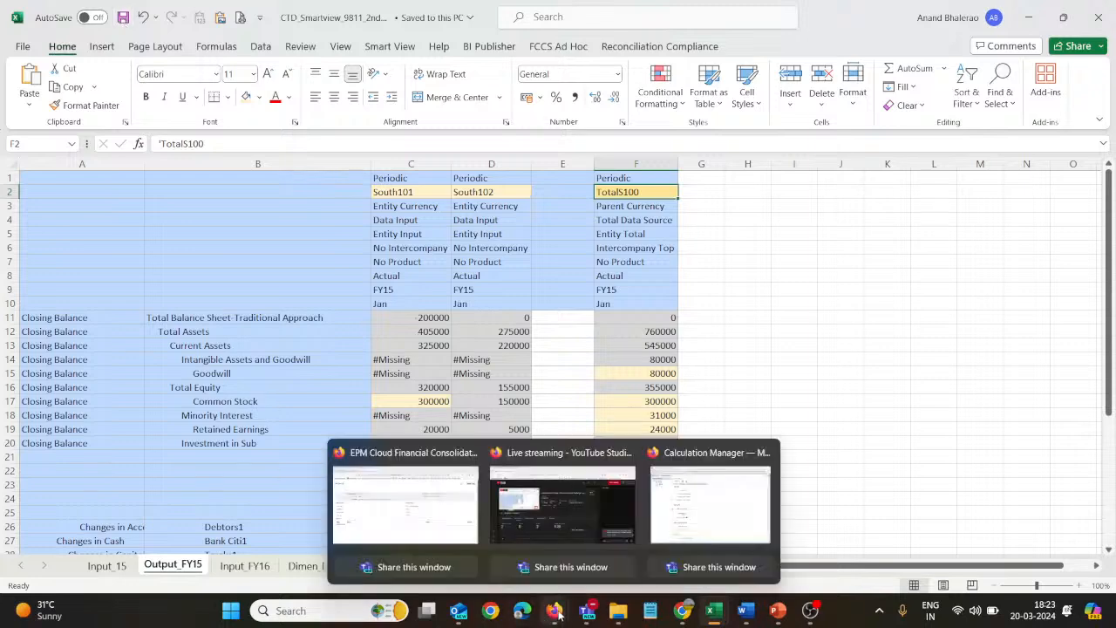
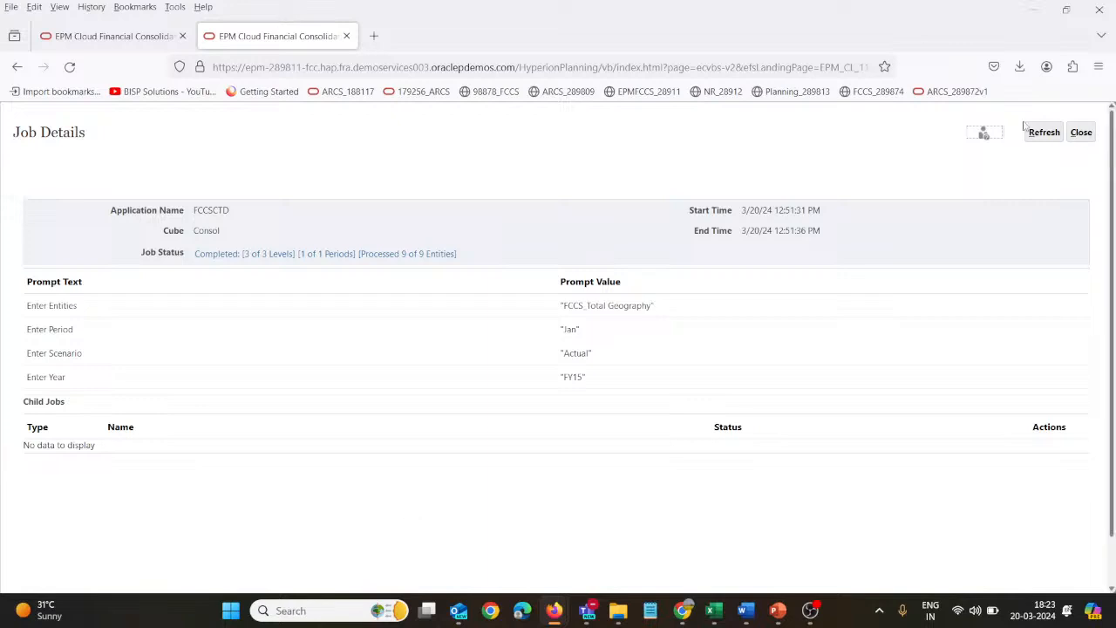
Step: Close the Consolidate job's details in FCCSCTD and switch to the Output_FY15 grid in Excel, selecting South101's FY15 header
left_click(1082, 135)
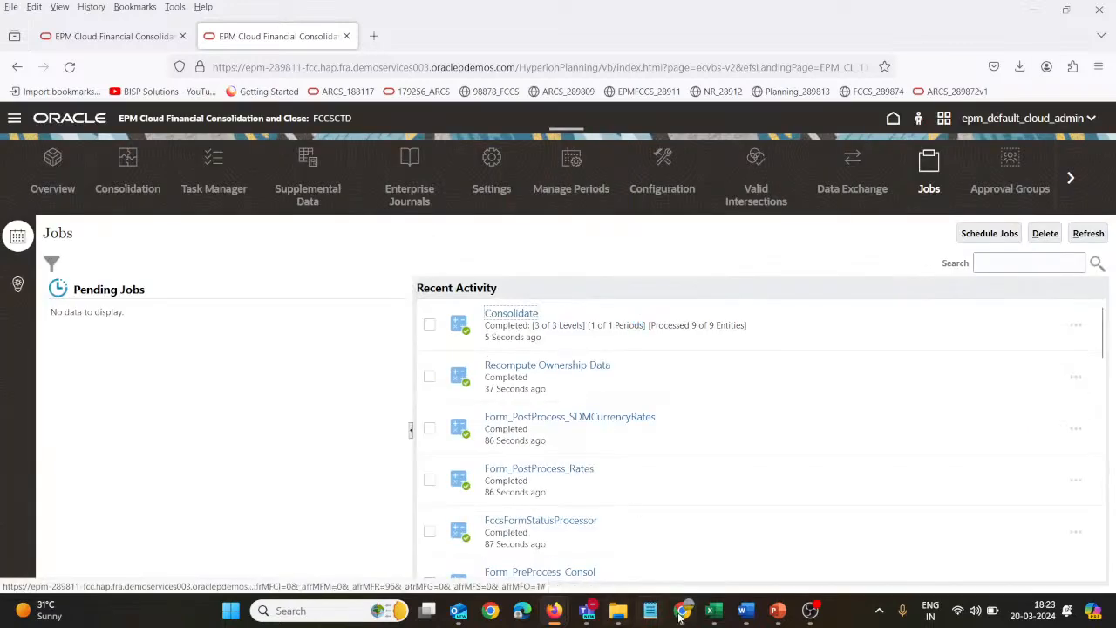
mouse_move(713, 613)
left_click(713, 567)
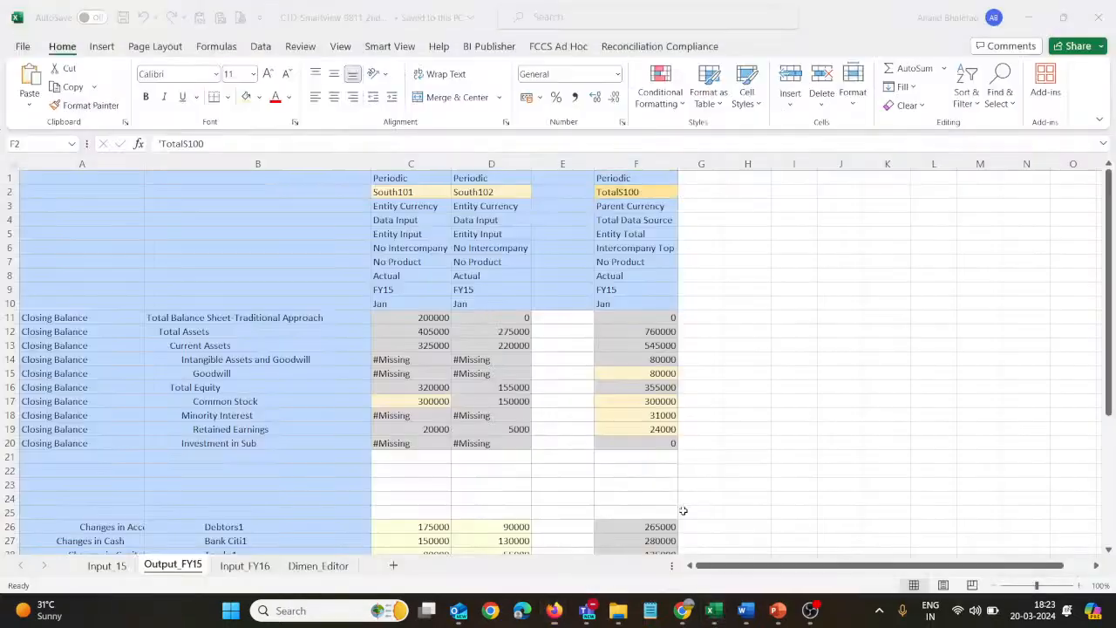
left_click(403, 288)
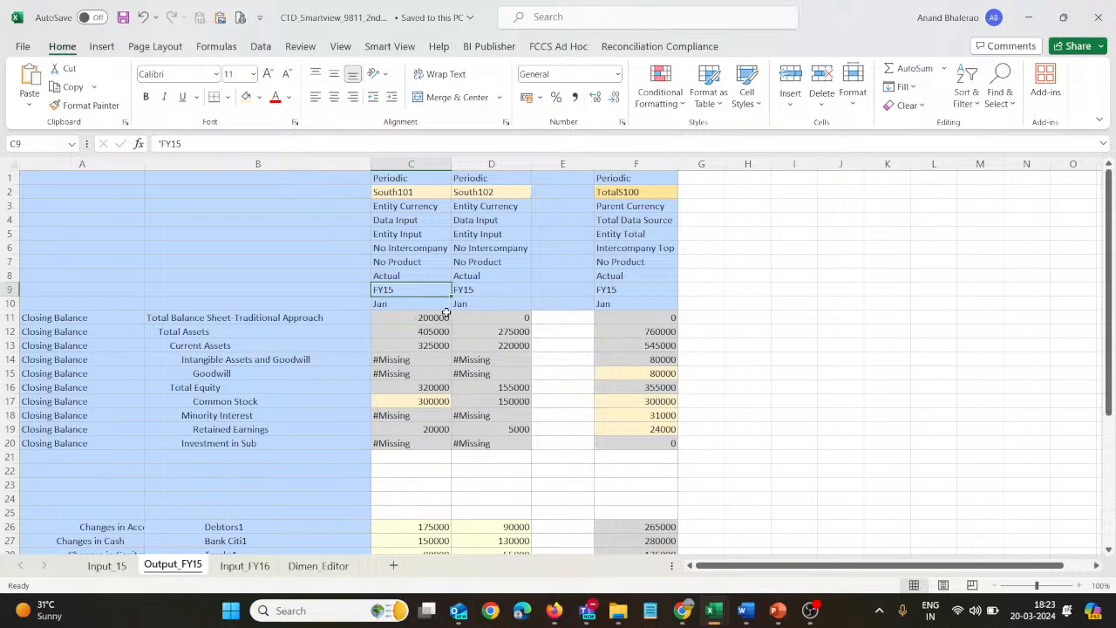
Step: On the Input_FY16 sheet, set FCCSCTD_289811 as the active Smart View connection and refresh the grid's data
left_click(245, 565)
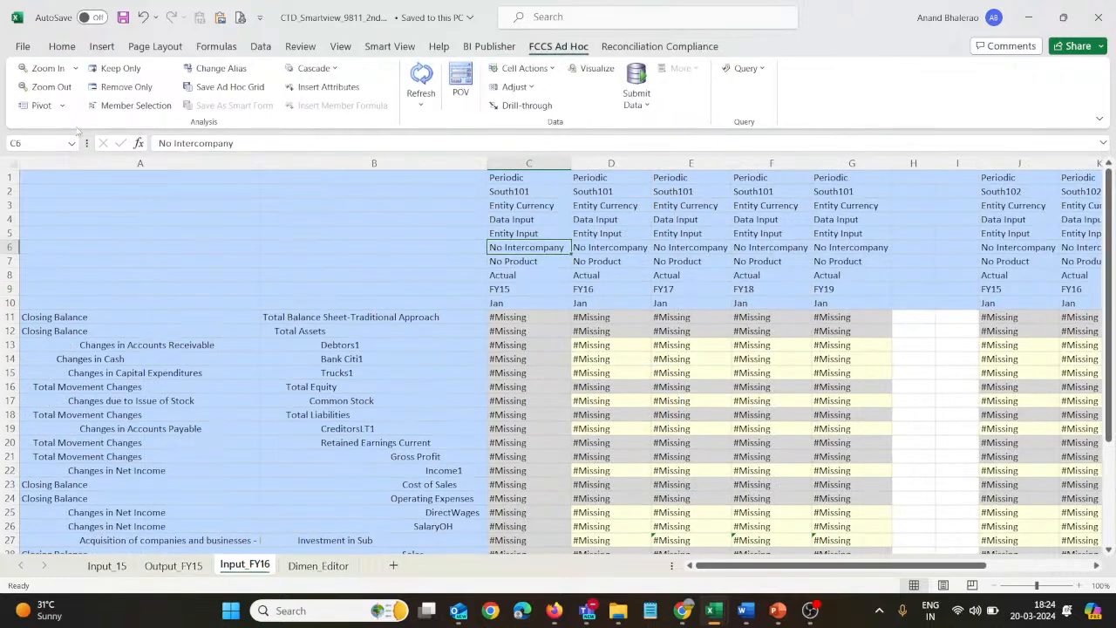
left_click(397, 48)
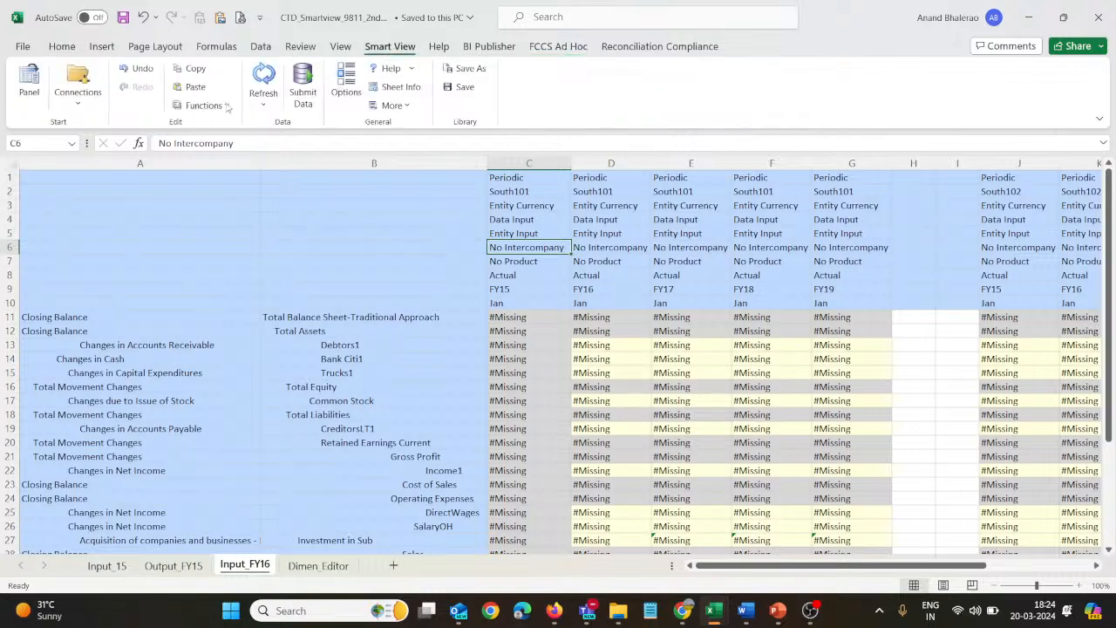
left_click(78, 87)
mouse_move(98, 129)
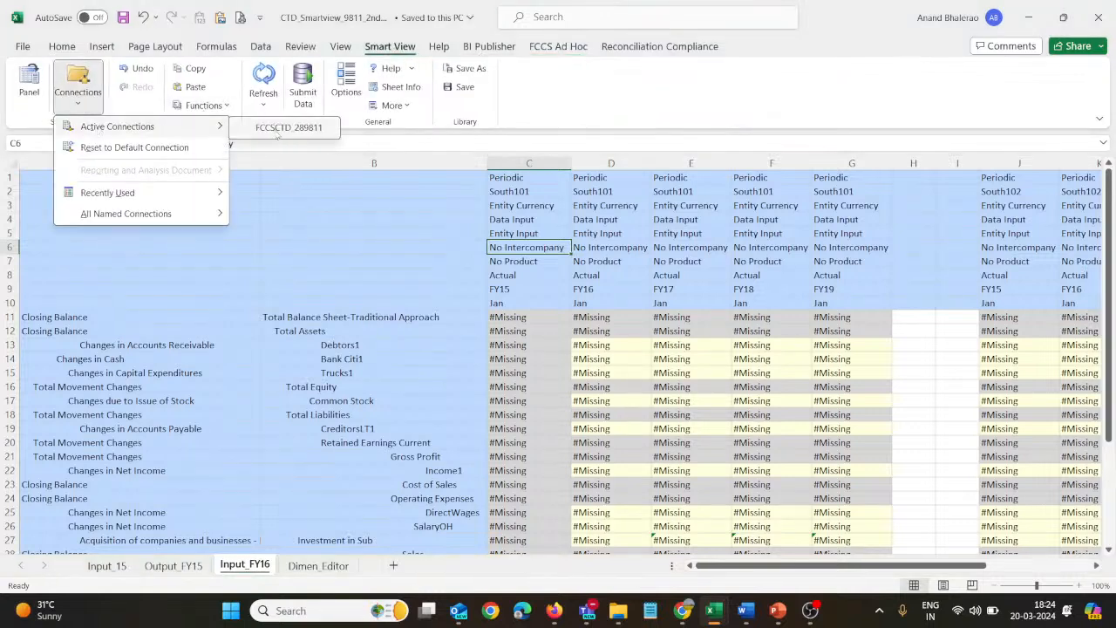
left_click(277, 130)
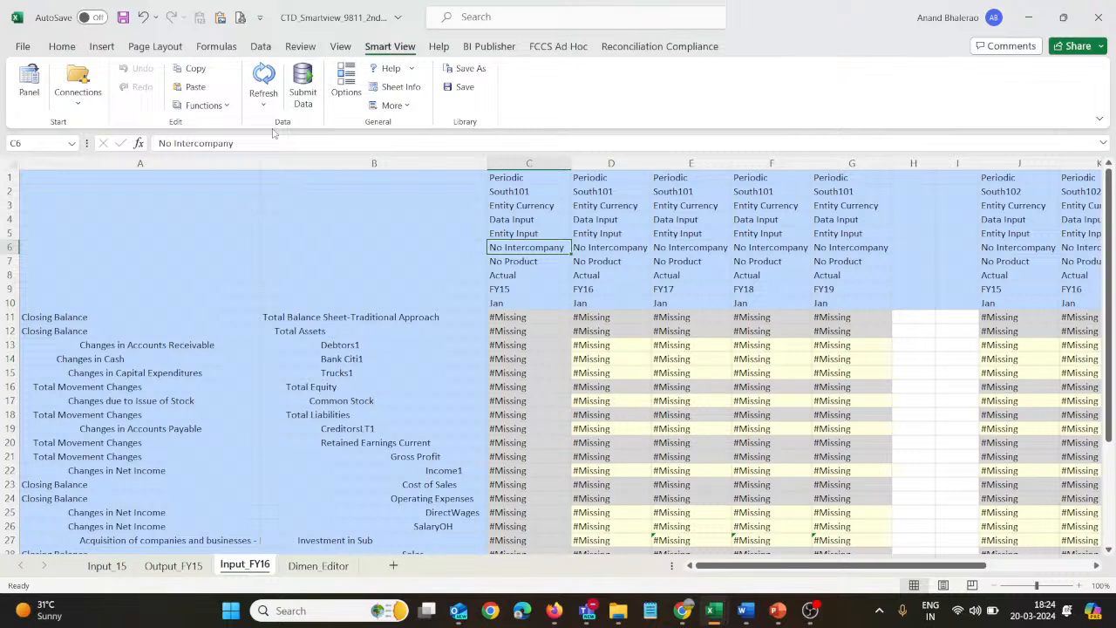
left_click(265, 75)
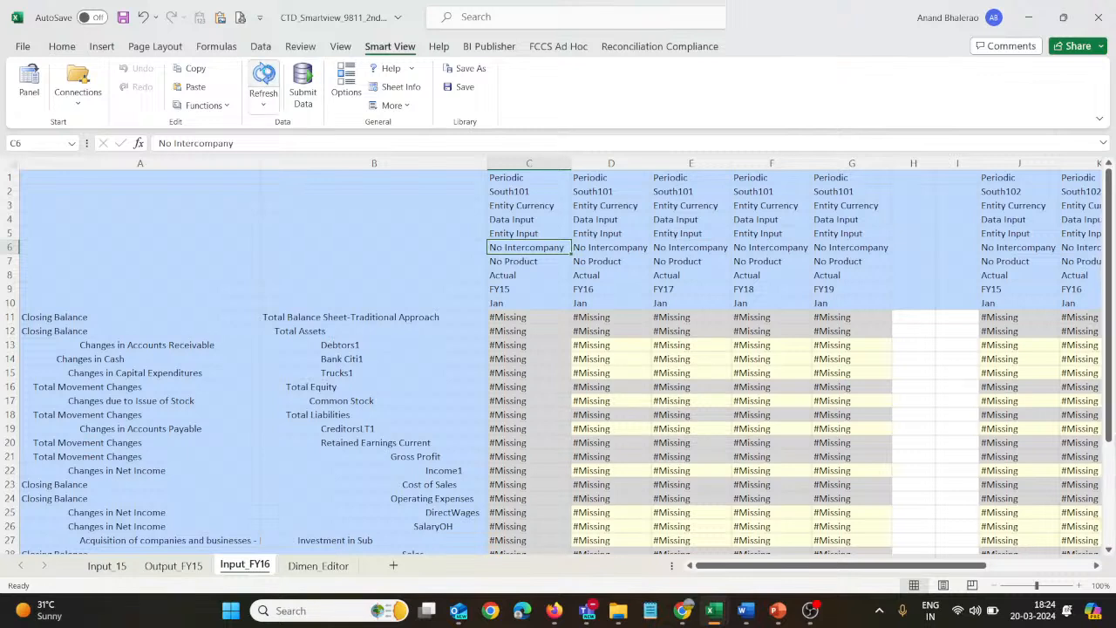
left_click(527, 286)
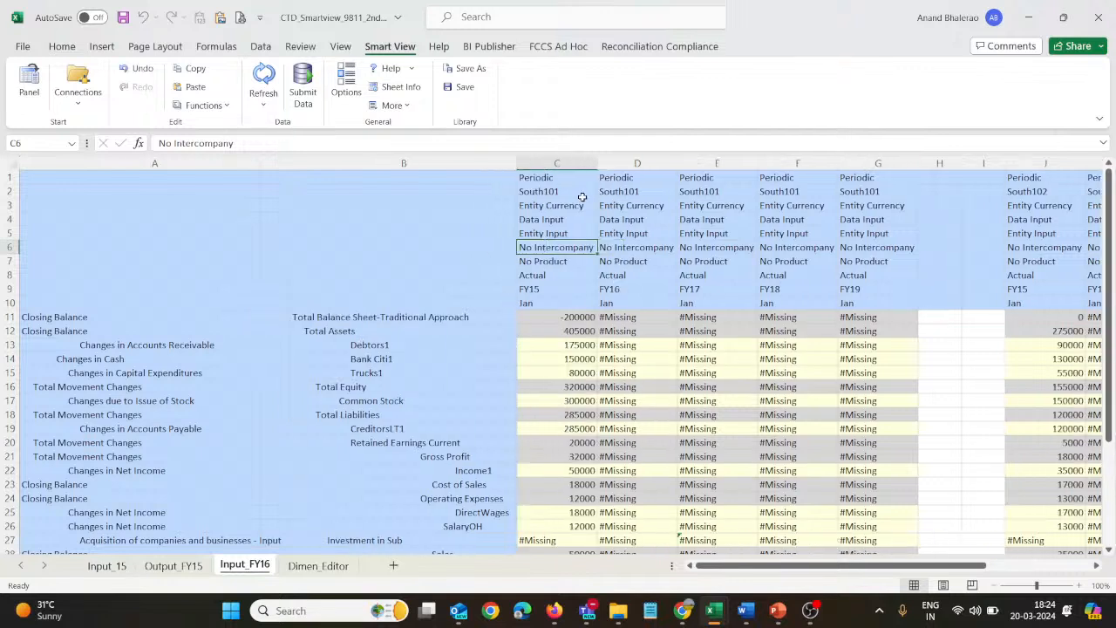
Step: Fill all South101 header cells in row 2 of Input_FY16 with the light gold
left_click_drag(556, 188, 858, 192)
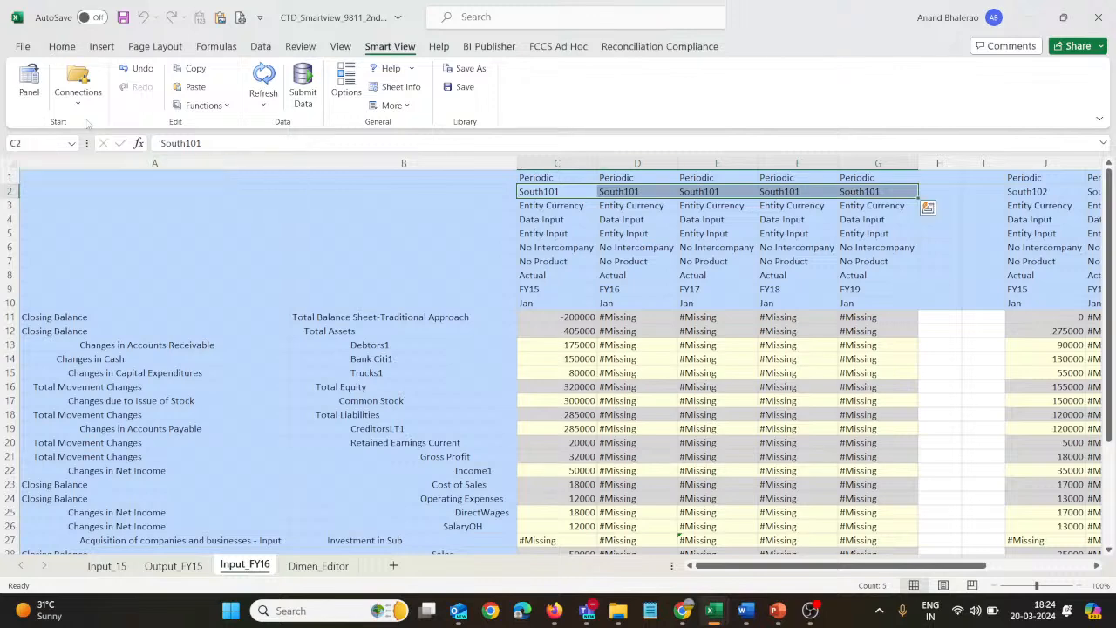
left_click(62, 46)
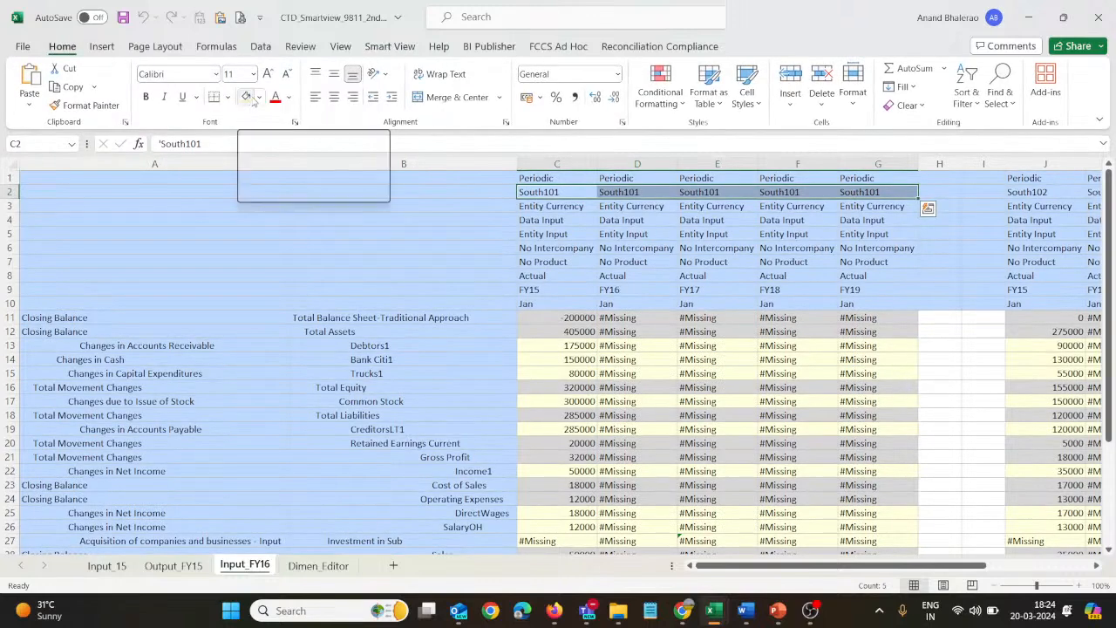
left_click(247, 97)
Step: Fill the South102 and TotalS100 header cells in row 2 of Input_FY16 with a darker gold
left_click_drag(714, 571, 815, 571)
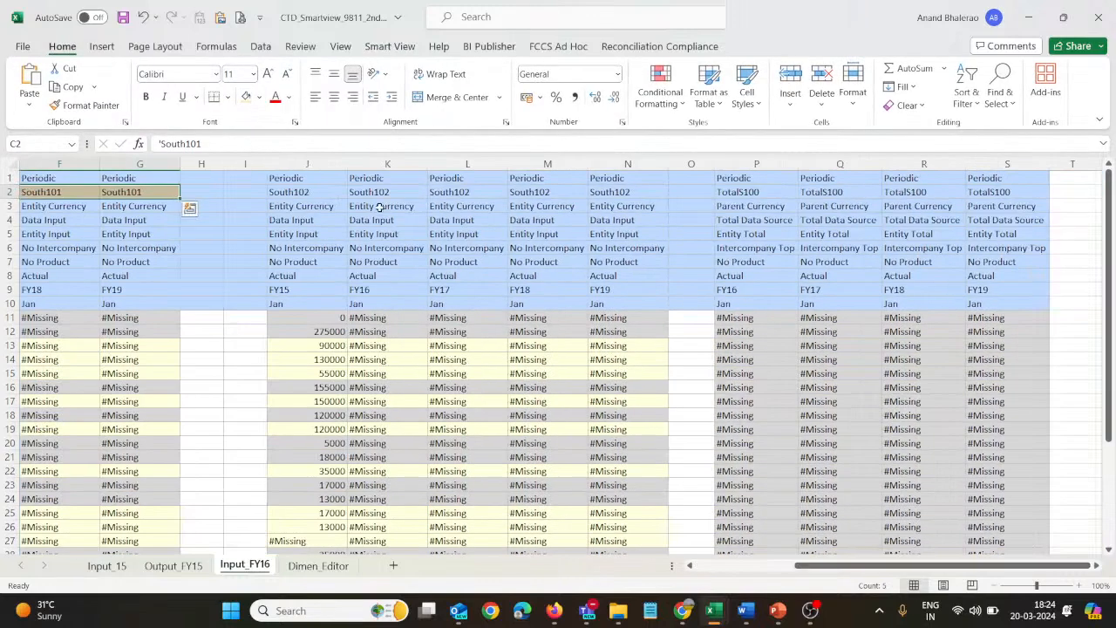
left_click_drag(283, 192, 610, 194)
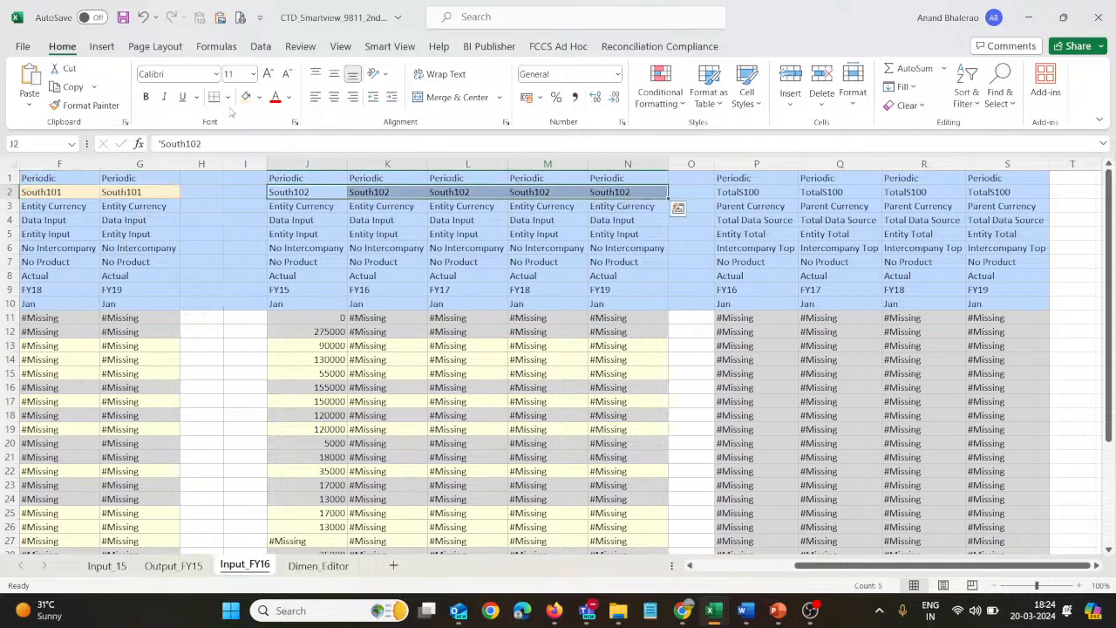
left_click(262, 100)
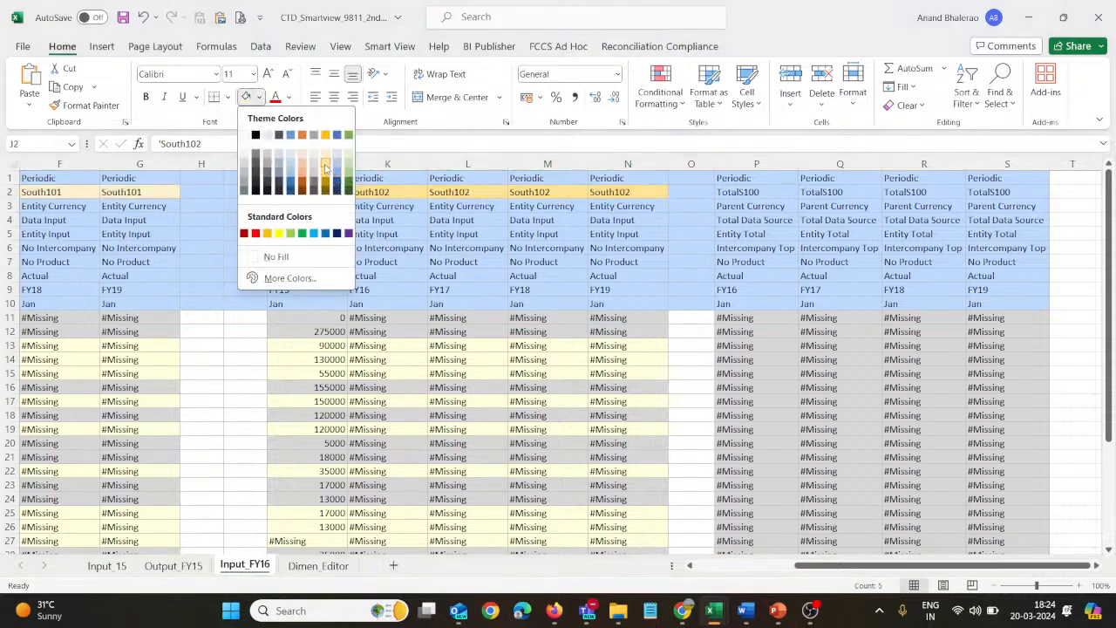
left_click(325, 171)
left_click_drag(738, 190, 1002, 192)
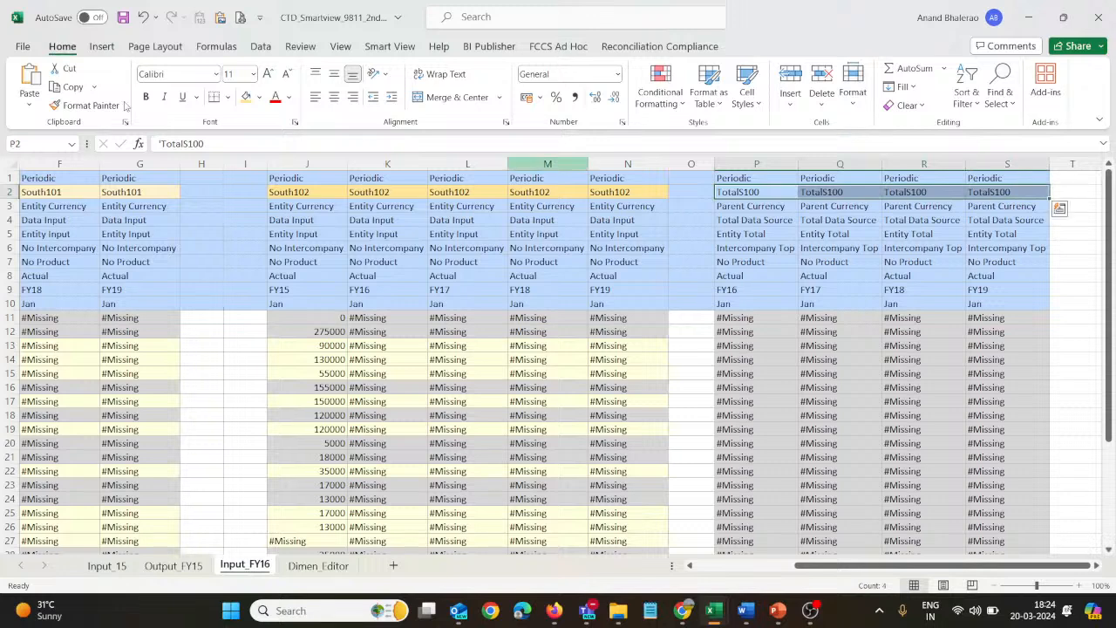
left_click(247, 99)
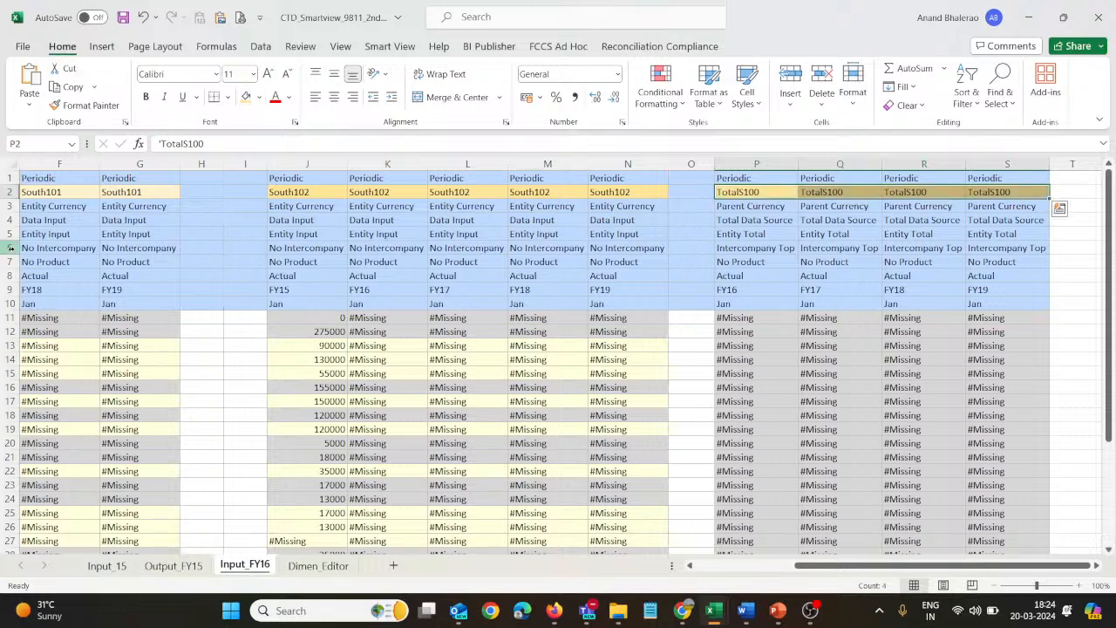
Step: Examine the year headers of the TotalS100 and South101 columns in Input_FY16, from FY15 through FY19
left_click(740, 293)
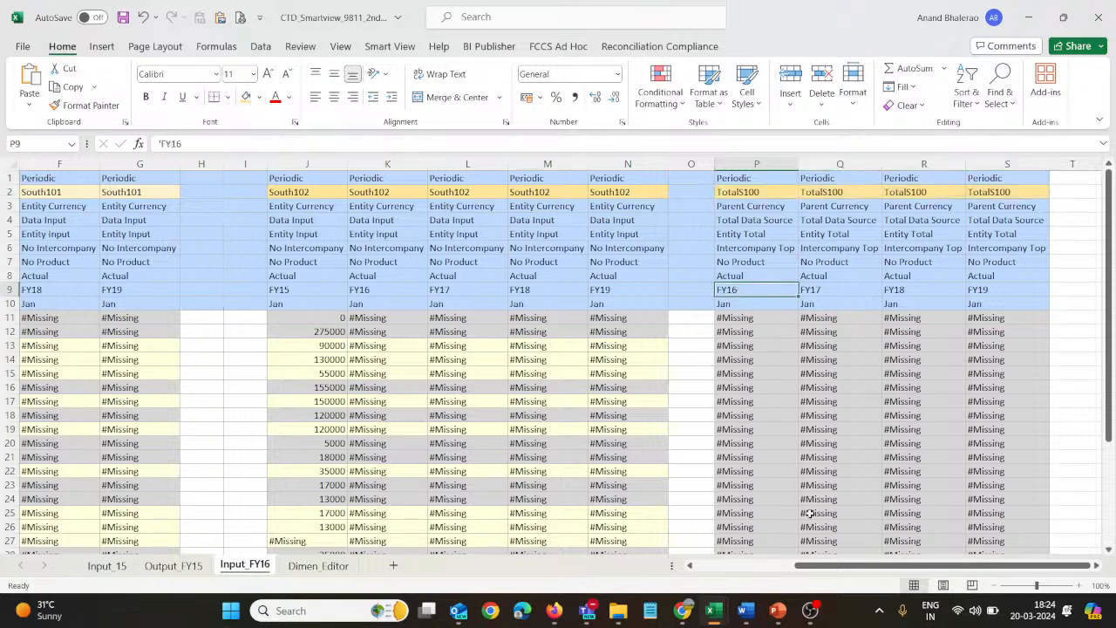
scroll(581, 353, "left", 5)
left_click(566, 321)
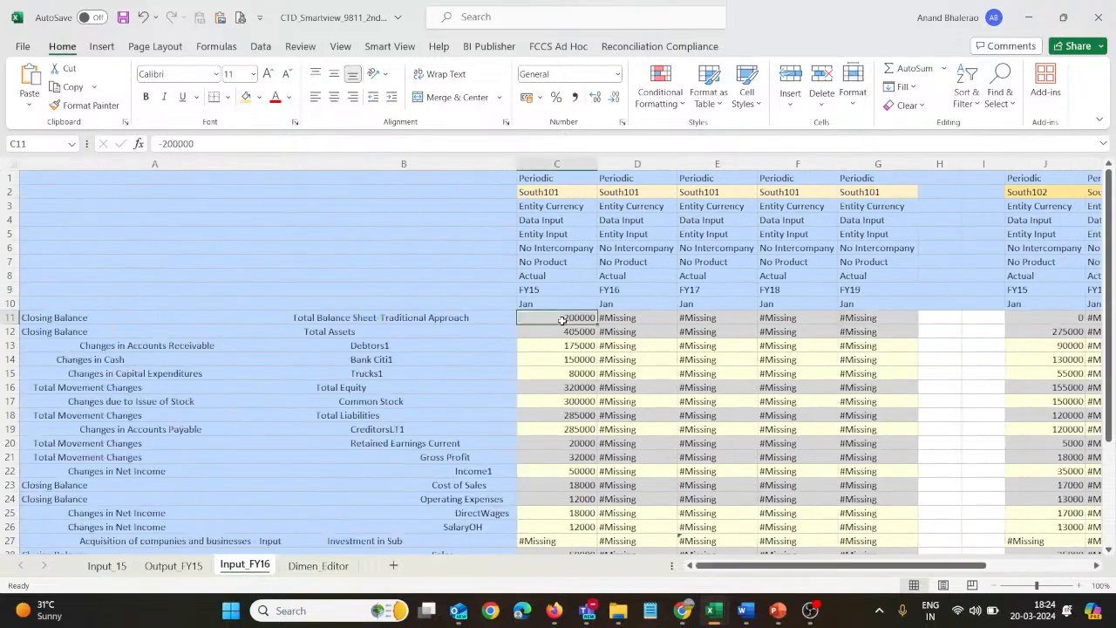
left_click(534, 289)
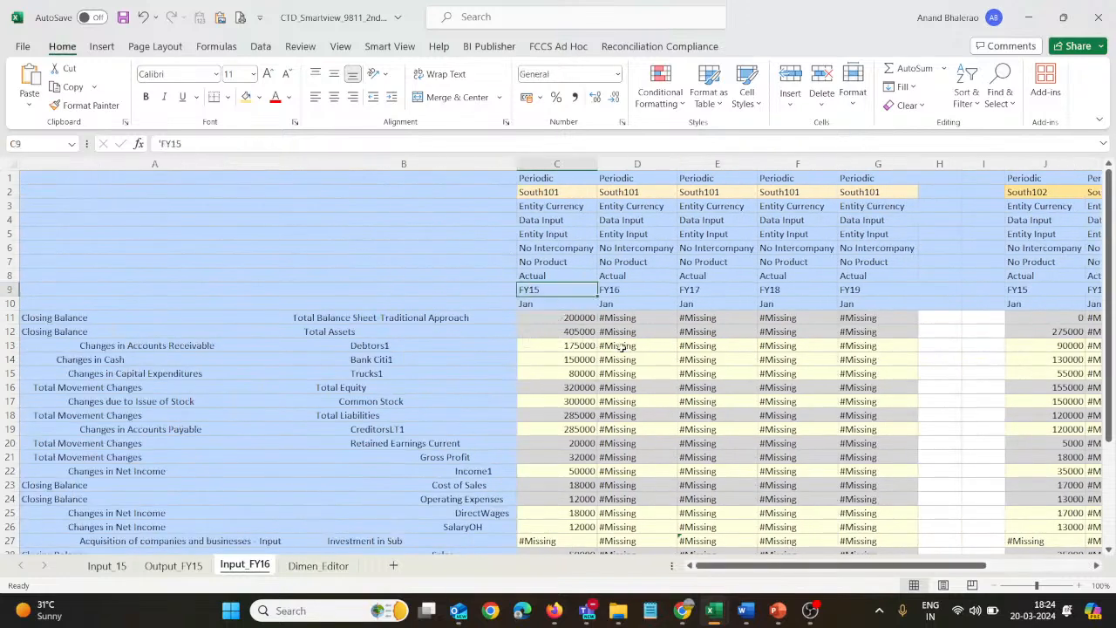
left_click(622, 347)
left_click(628, 288)
left_click(715, 290)
left_click(798, 292)
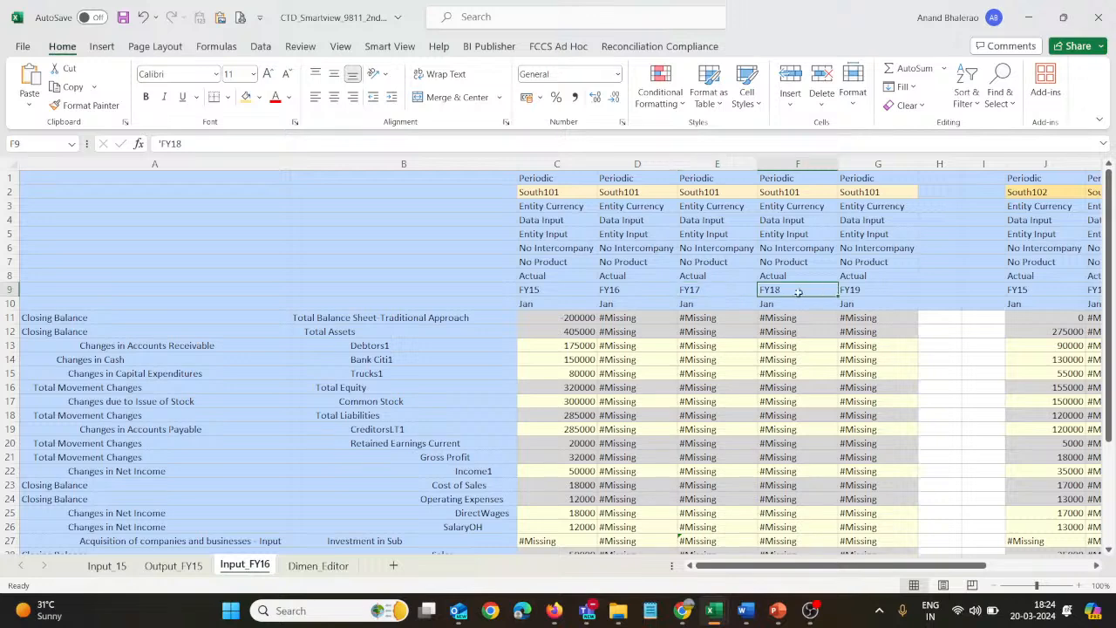
left_click(842, 291)
left_click(616, 294)
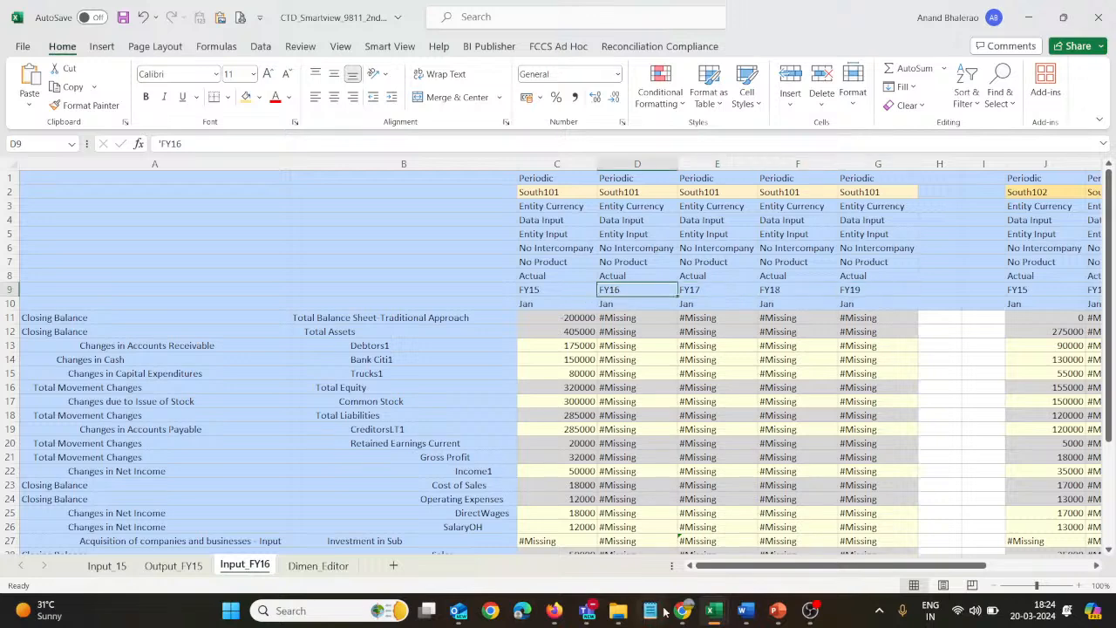
Step: Switch to the Input_South_ sheet of the SupportFile workbook
mouse_move(711, 614)
left_click(392, 471)
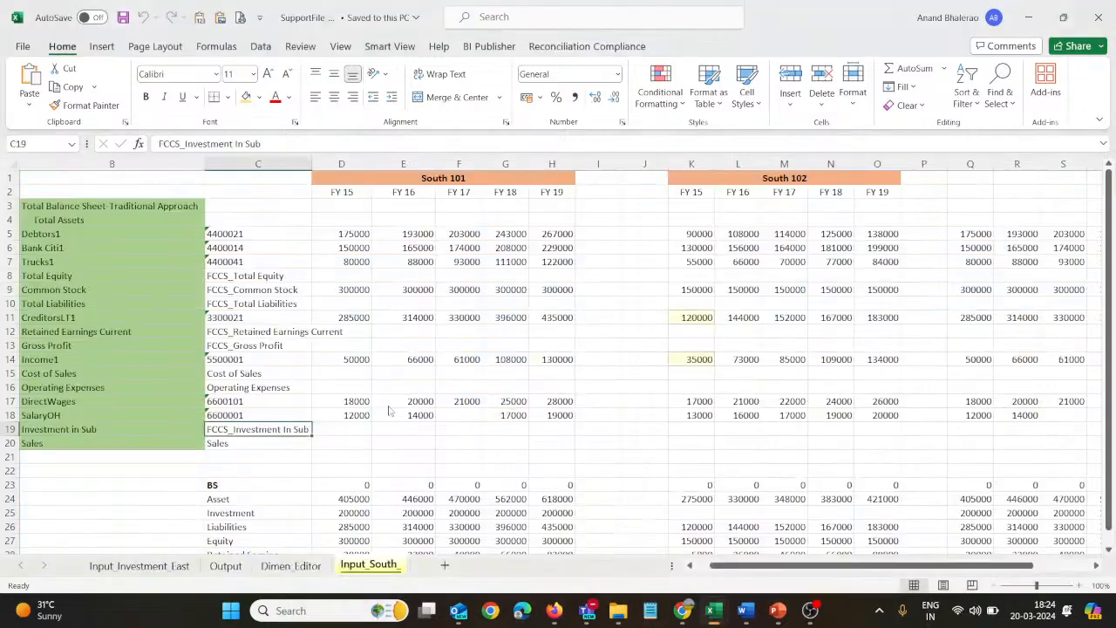
left_click_drag(414, 232, 412, 260)
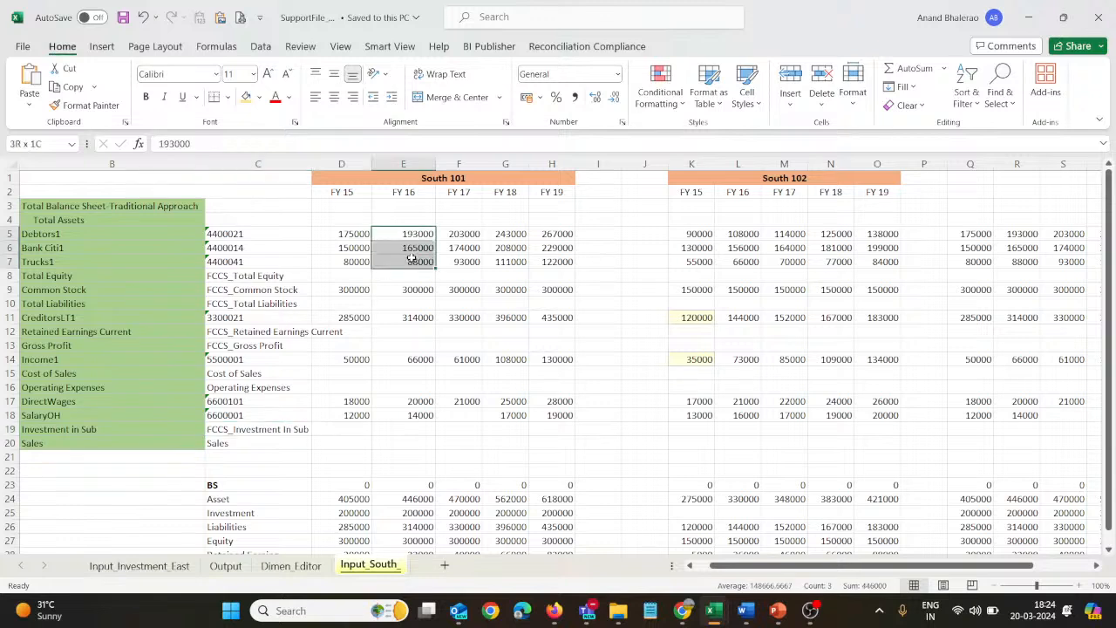
key("ctrl+c")
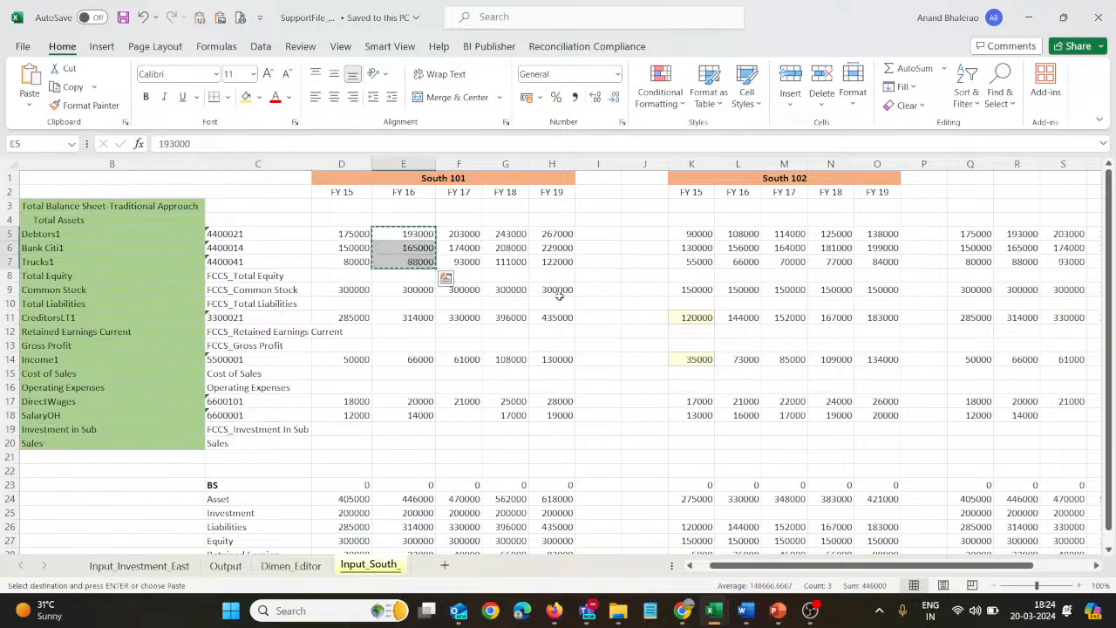
left_click(627, 298)
Step: Copy South 101's FY16 to FY19 Debtors1, Bank Citi1 and Trucks1 values into South101's matching Input_FY16 cells and submit the data
left_click_drag(414, 234, 521, 261)
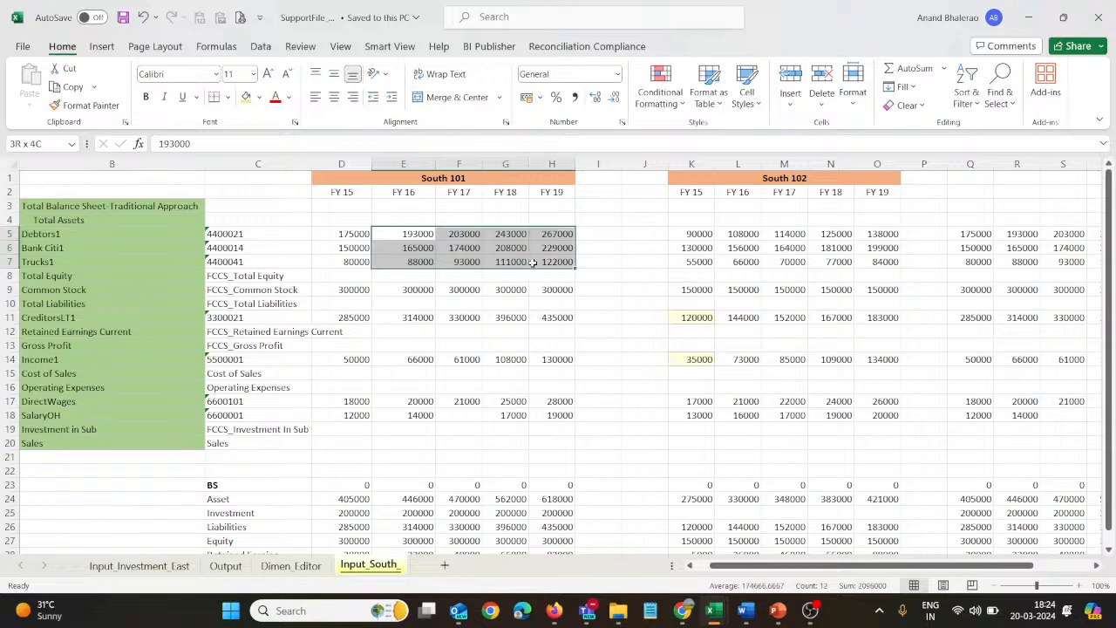
key("ctrl+c")
key("alt+Tab")
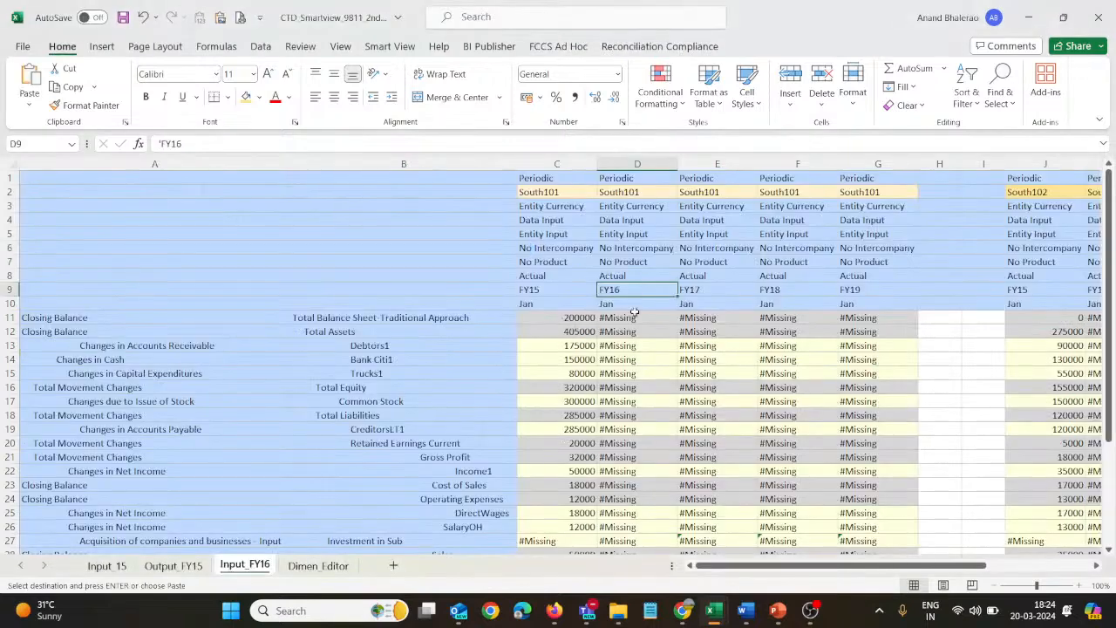
left_click(616, 351)
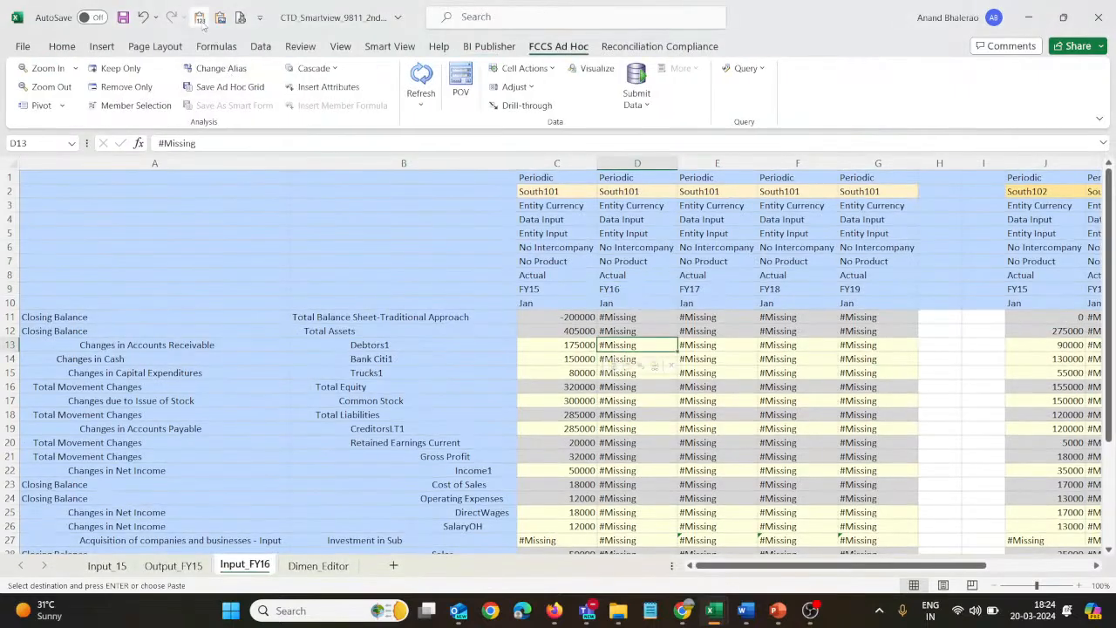
key("ctrl+v")
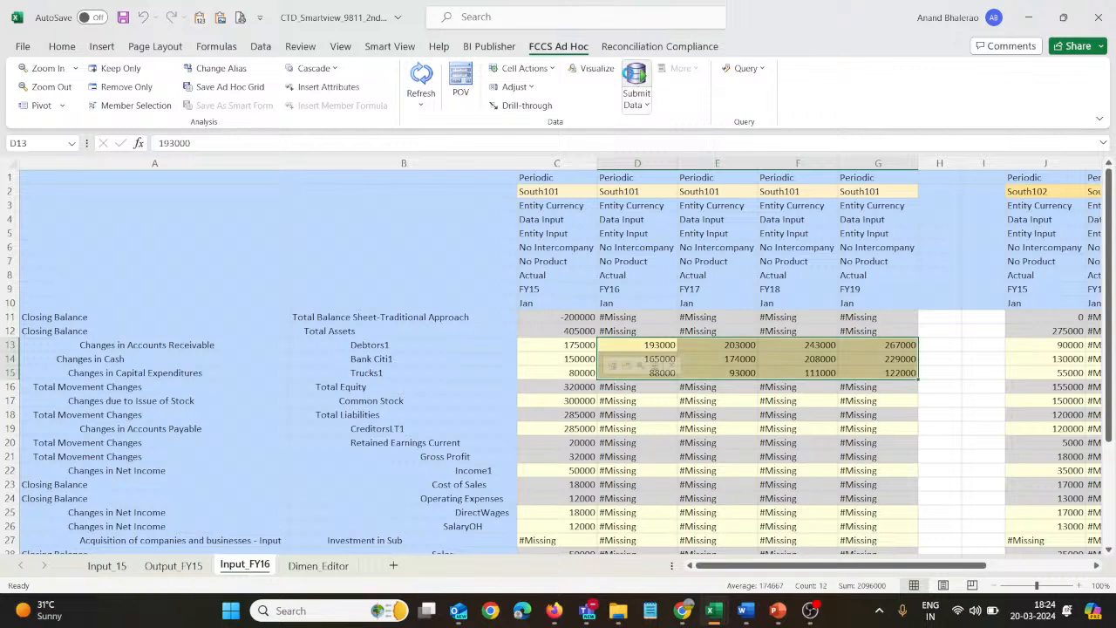
left_click(630, 75)
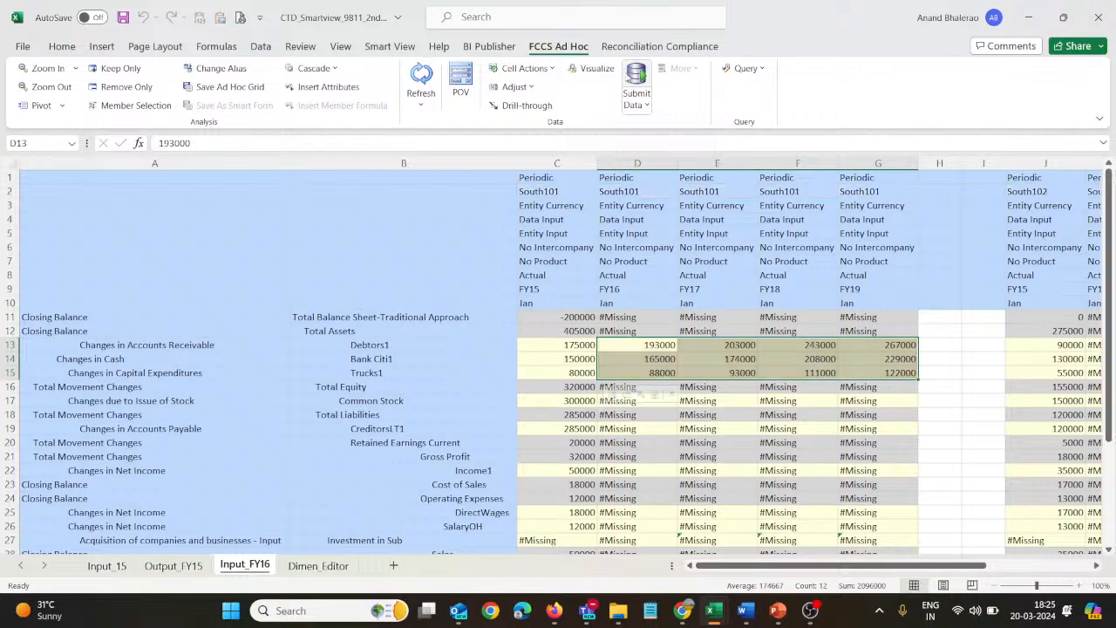
Step: Copy South 101's FY16 to FY19 Common Stock values into South101's Common Stock row in Input_FY16, and return to the SupportFile workbook
scroll(713, 330, "down", 2)
key("alt+Tab")
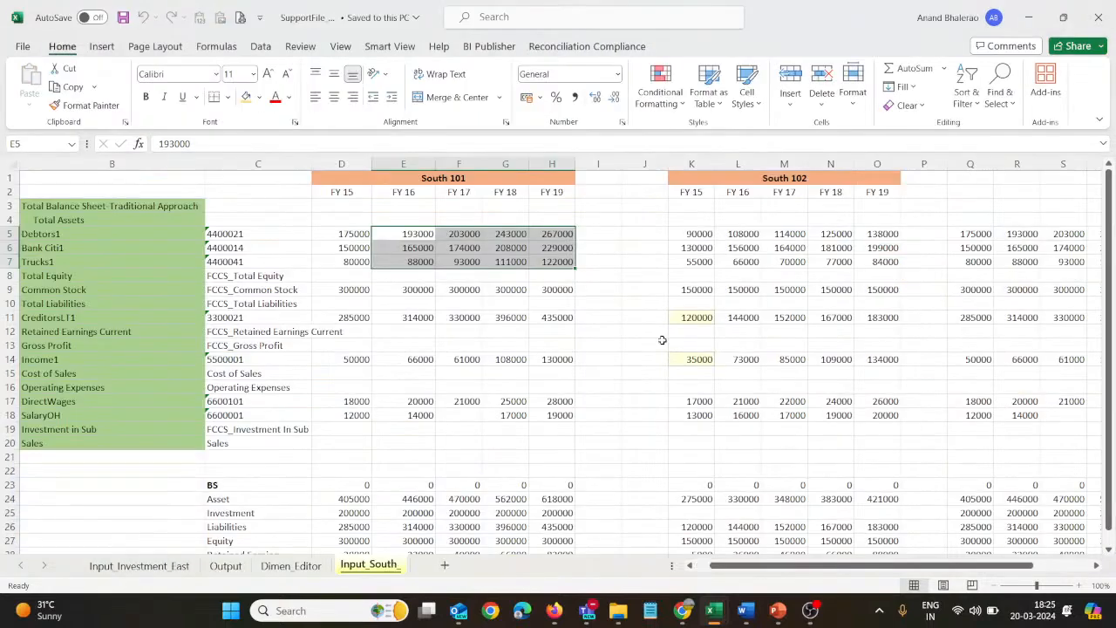
left_click_drag(418, 289, 553, 288)
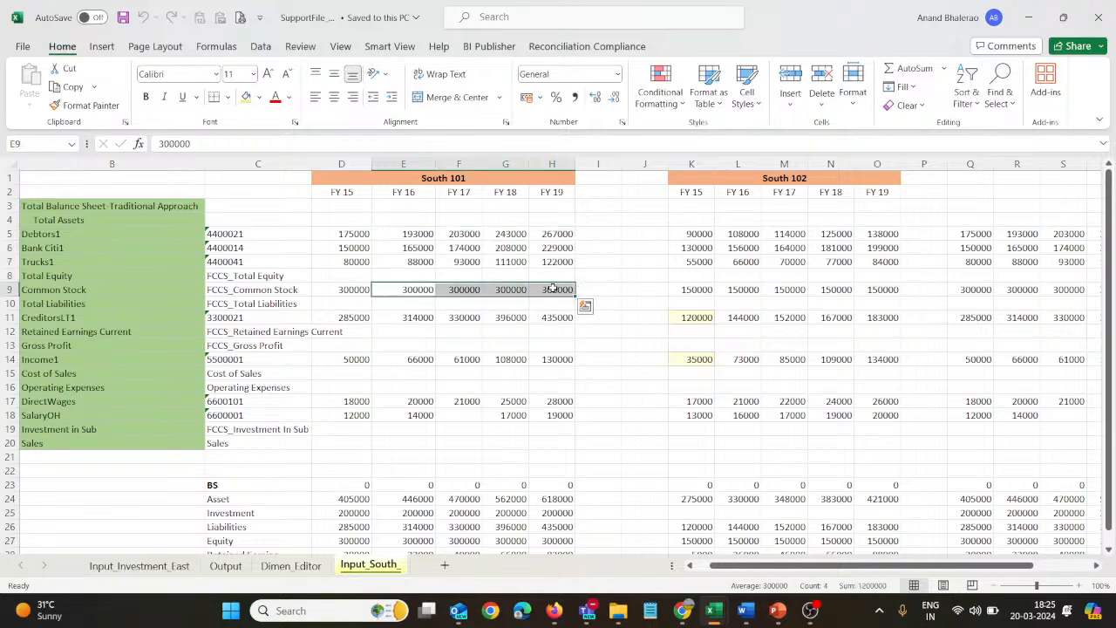
key("ctrl+c")
key("alt+Tab")
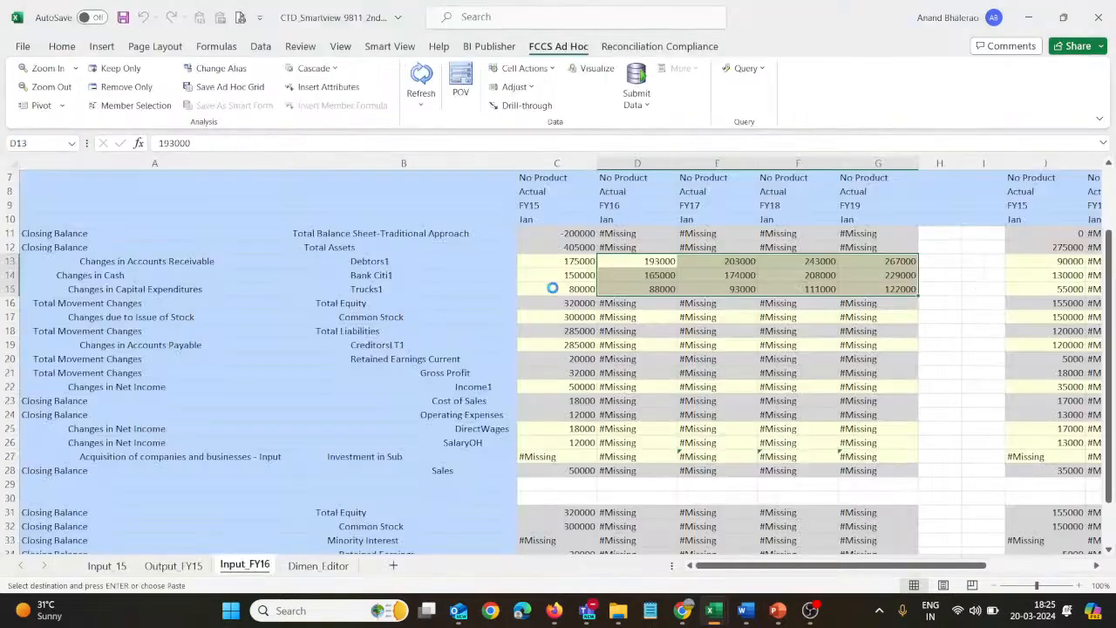
left_click(619, 318)
key("ctrl+v")
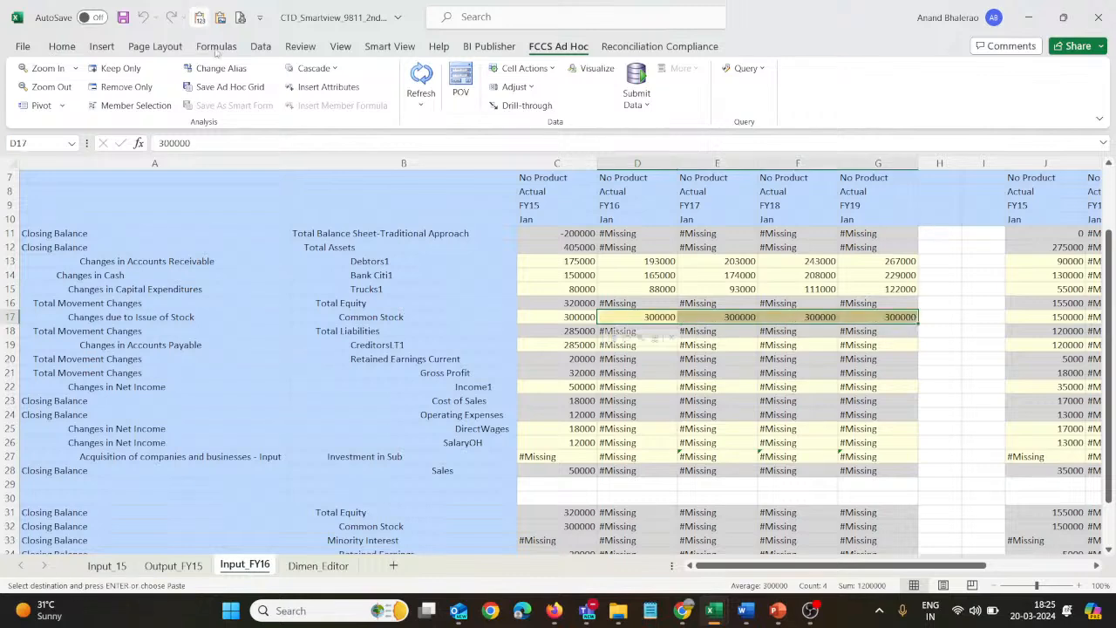
scroll(655, 416, "up", 1)
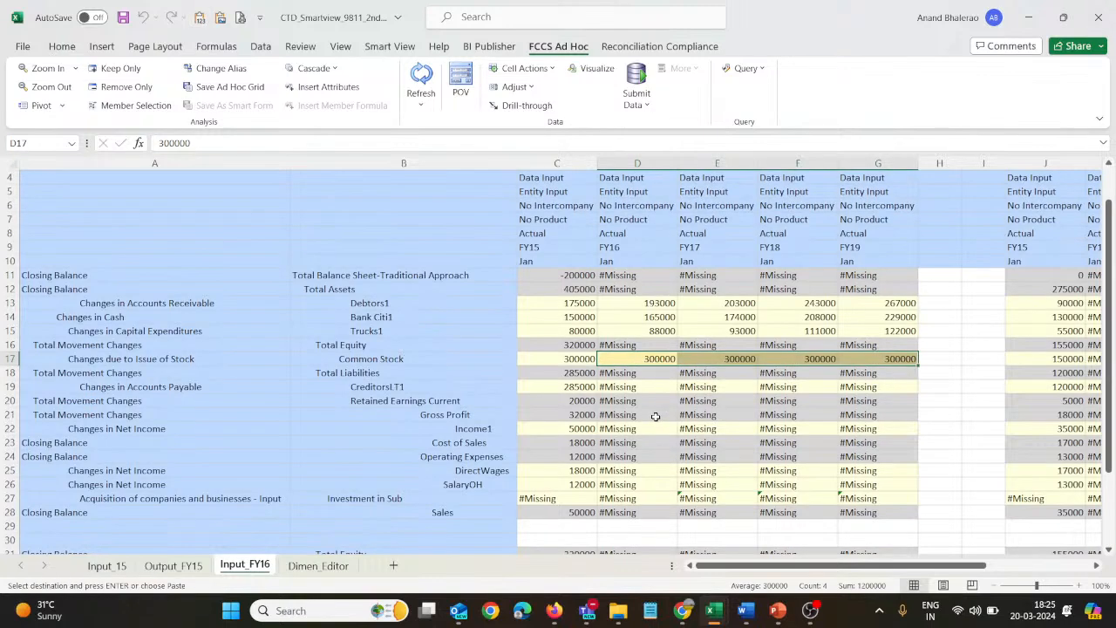
key("alt+Tab")
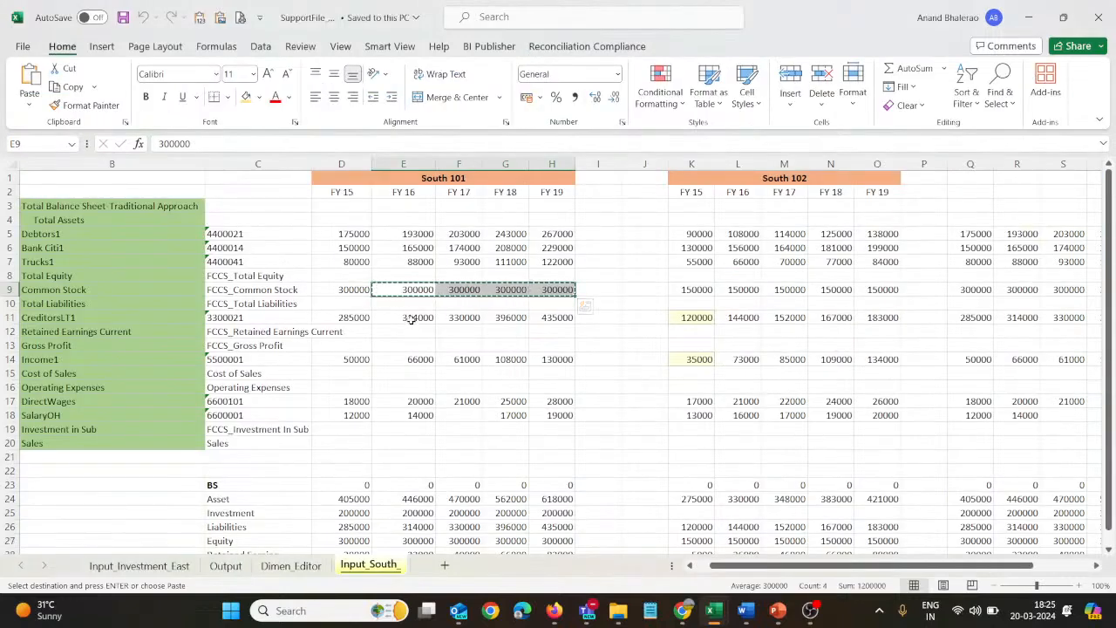
Step: Copy South 101's FY16 to FY19 CreditorsLT1 values from Input_South_ into South101's CreditorsLT1 row in Input_FY16
left_click_drag(410, 320, 558, 319)
key("ctrl+c")
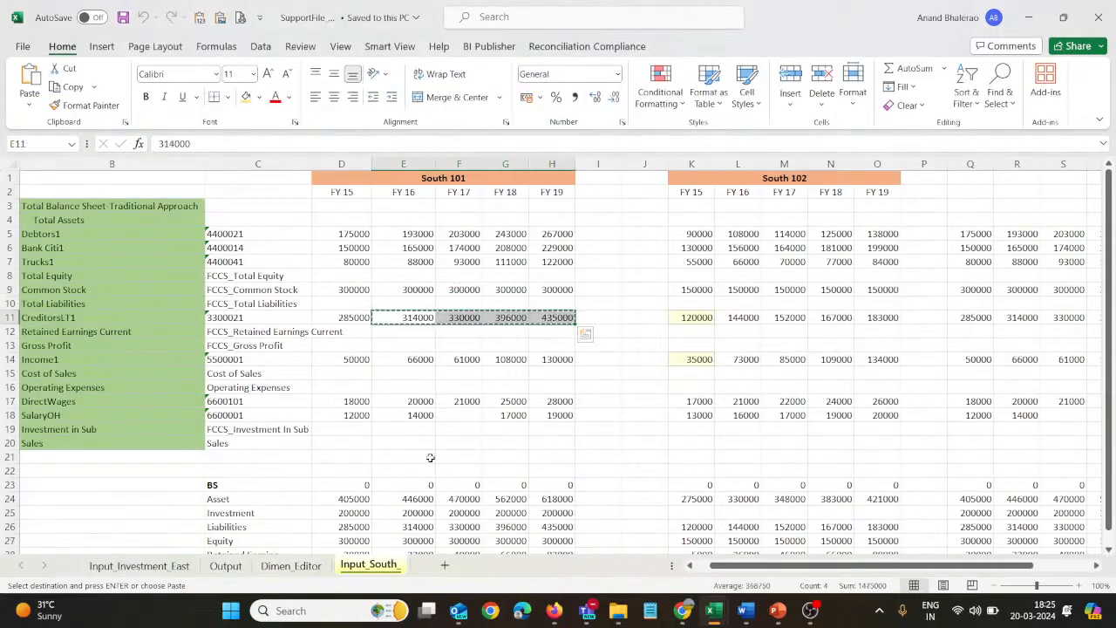
key("alt+Tab")
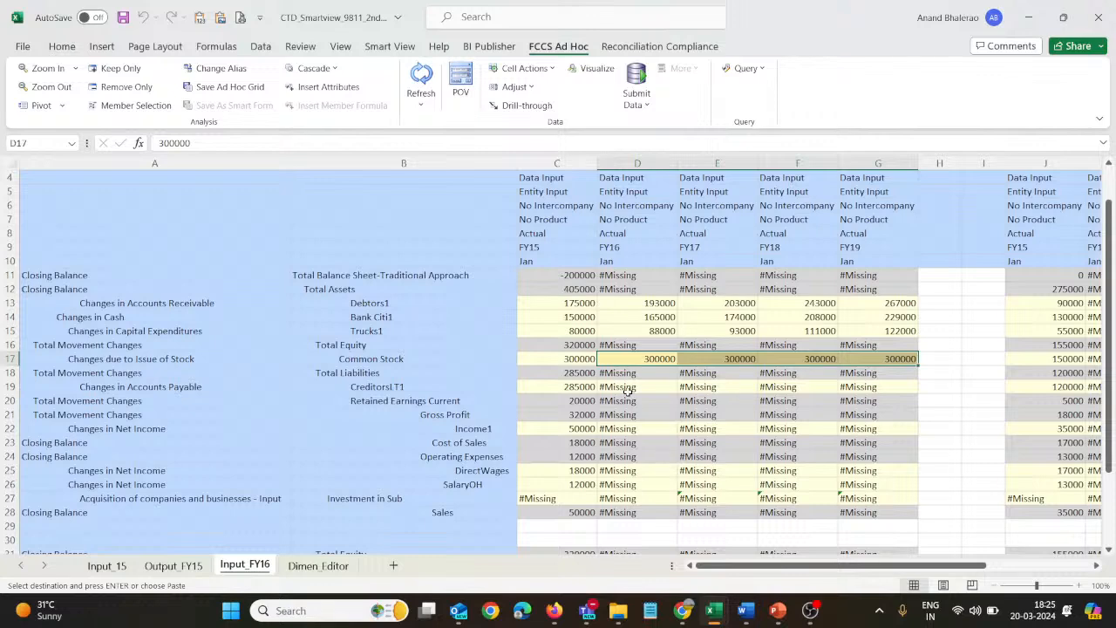
left_click(627, 390)
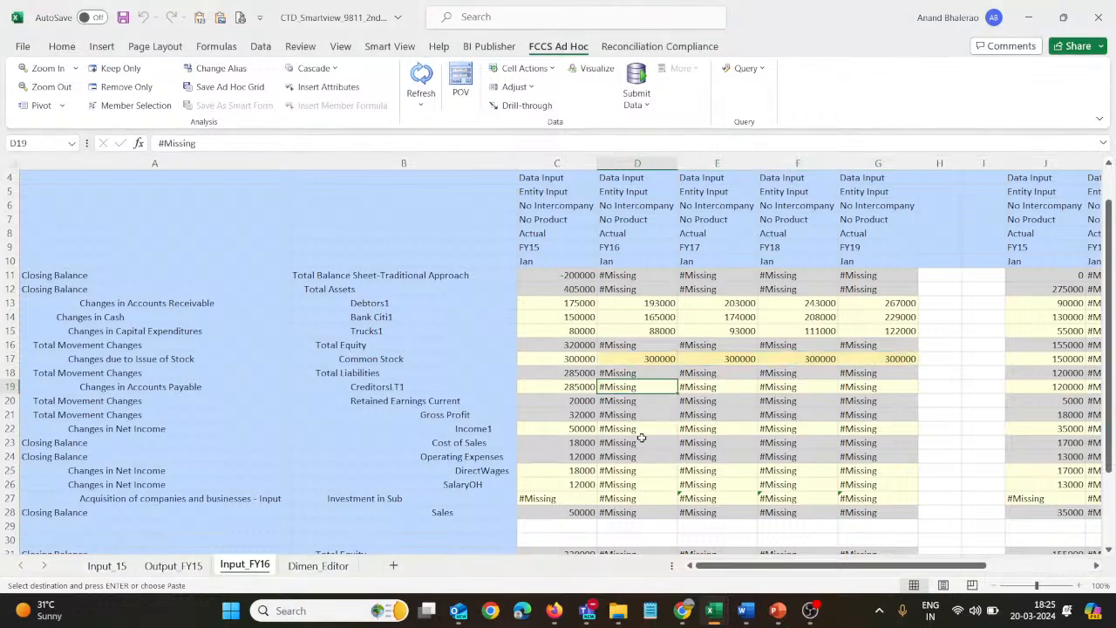
left_click(200, 17)
Step: Copy South 101's FY16 to FY19 Income1 values from the SupportFile workbook into South101's Income1 row in Input_FY16
key("alt+Tab")
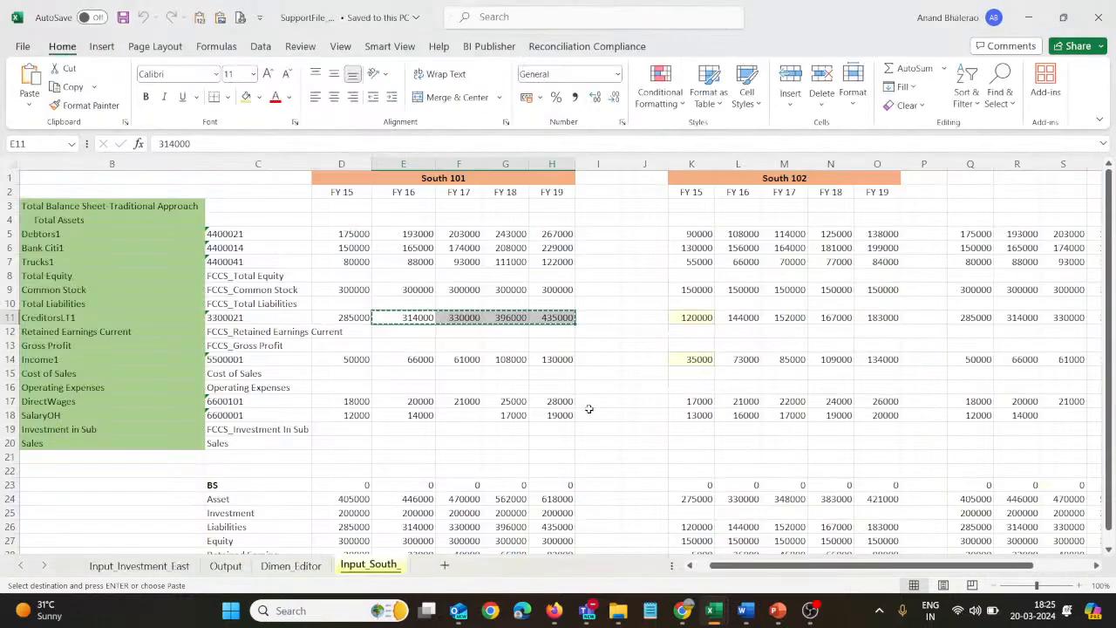
left_click_drag(411, 357, 558, 360)
key("ctrl+c")
key("alt+Tab")
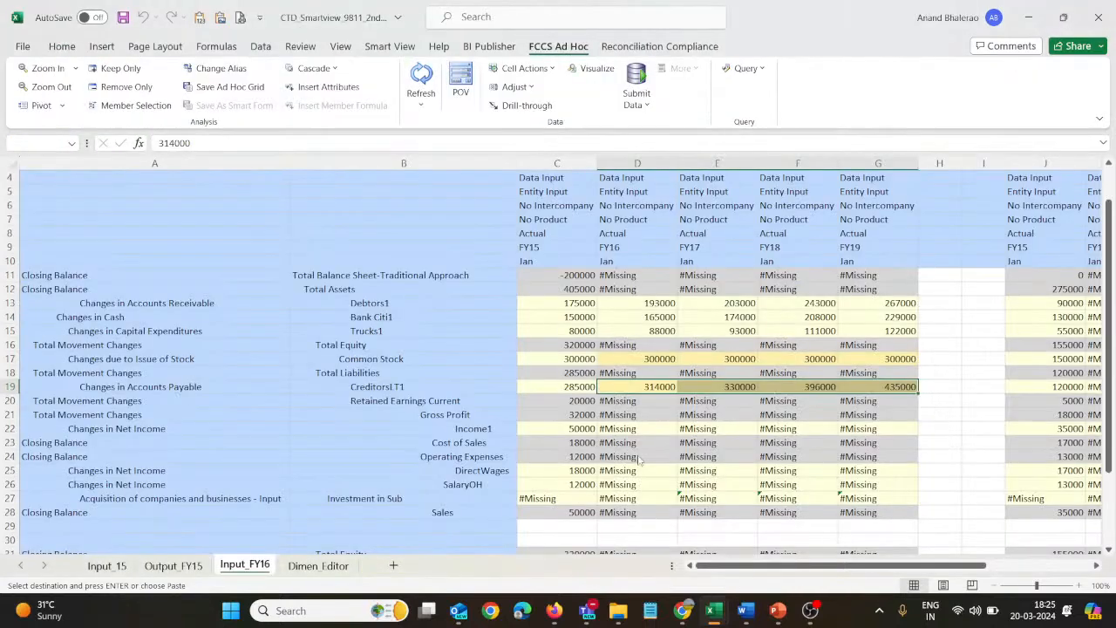
left_click(627, 430)
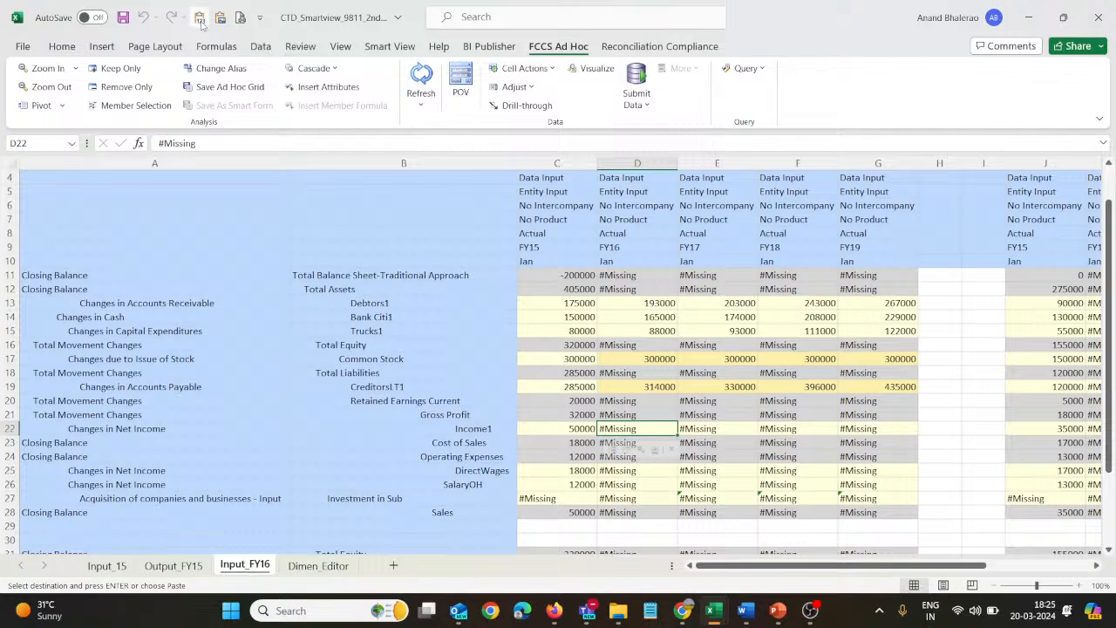
key("ctrl+v")
Step: Copy South 101's FY16 to FY19 DirectWages and SalaryOH values into South101's matching Input_FY16 cells and submit the data
key("alt+Tab")
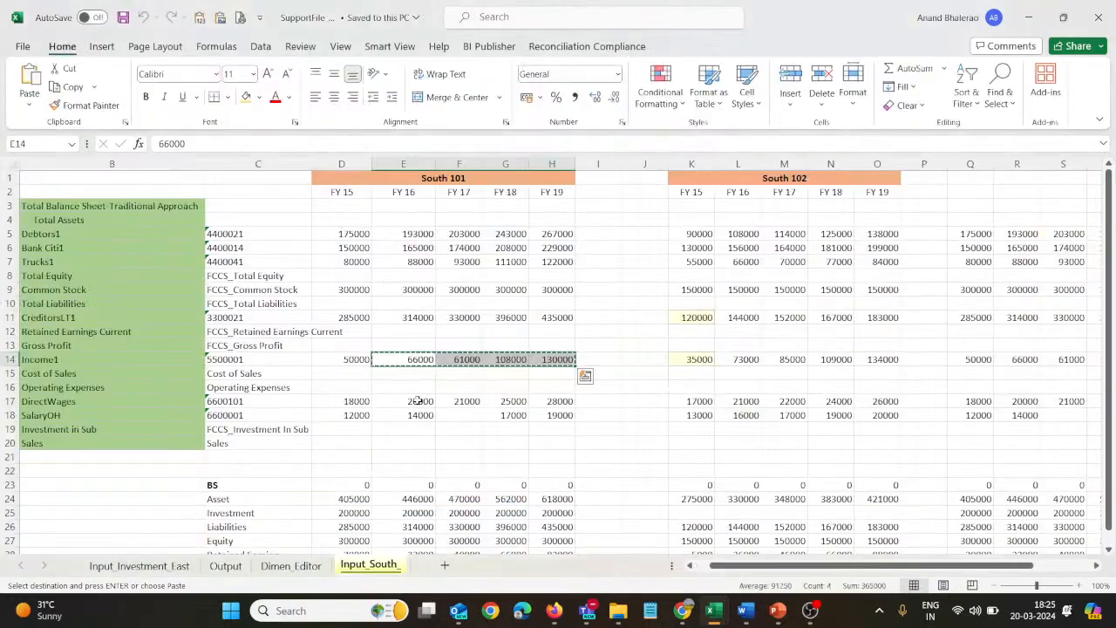
left_click_drag(419, 401, 542, 413)
key("ctrl+c")
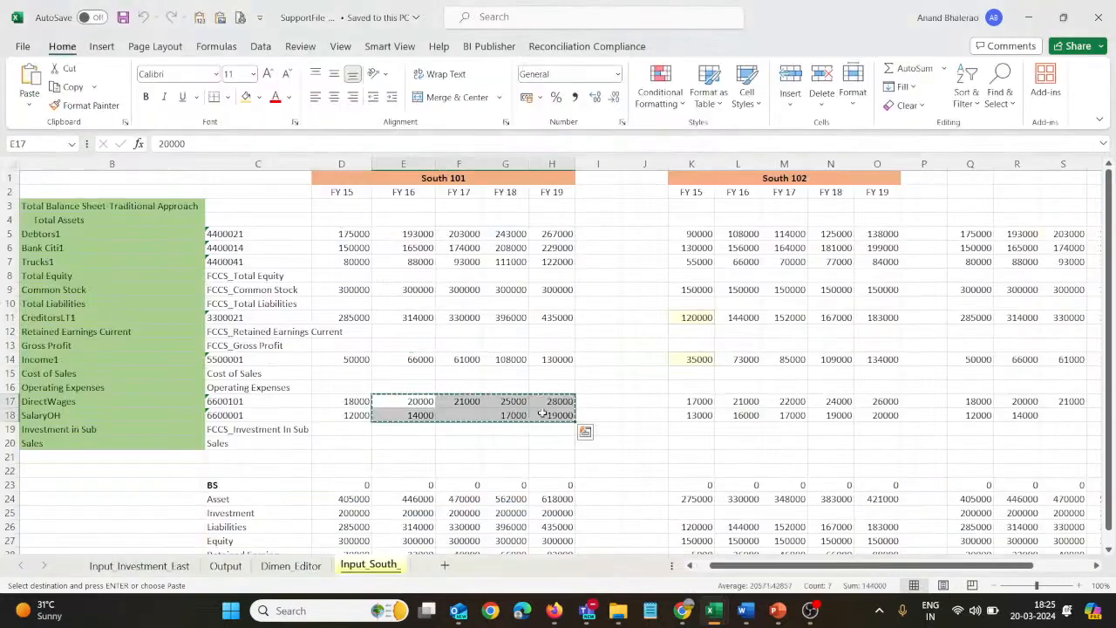
key("alt+Tab")
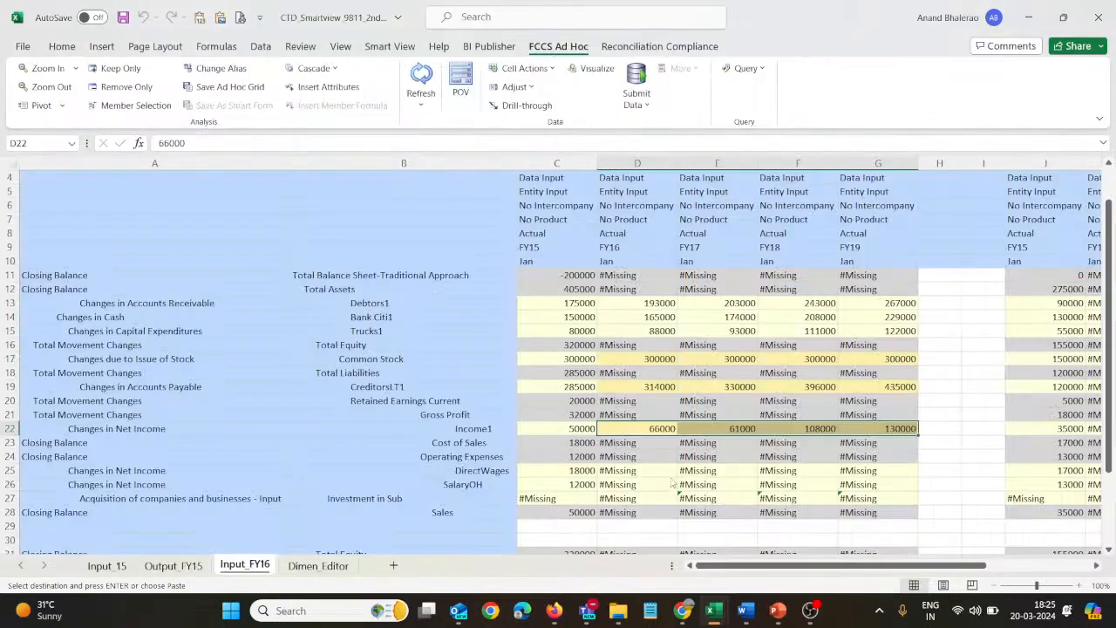
left_click(640, 472)
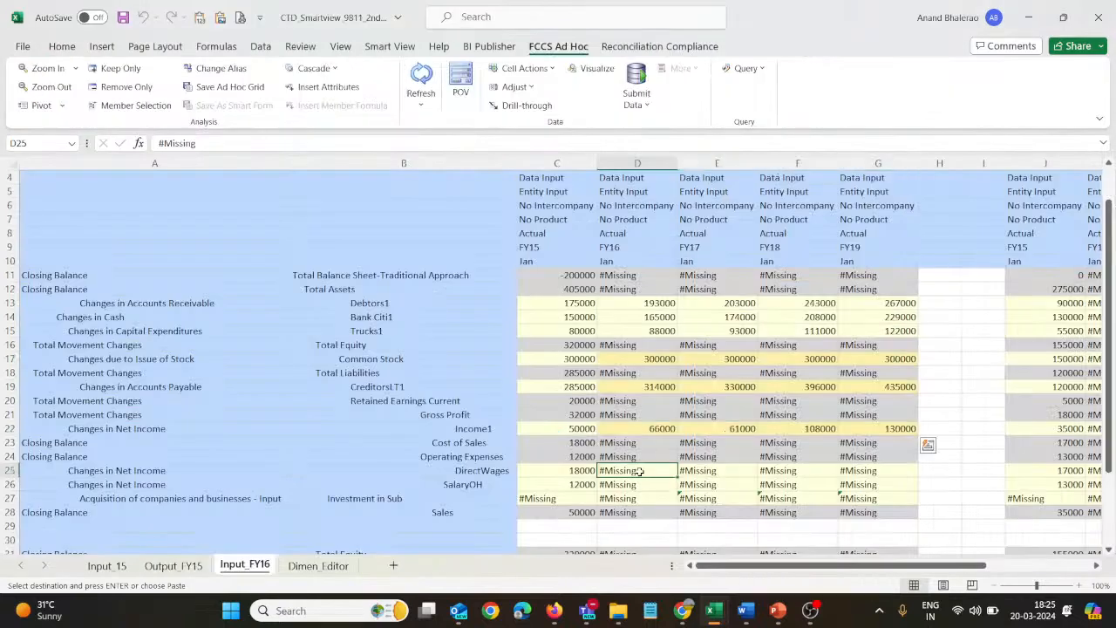
left_click(200, 17)
key("alt+Tab")
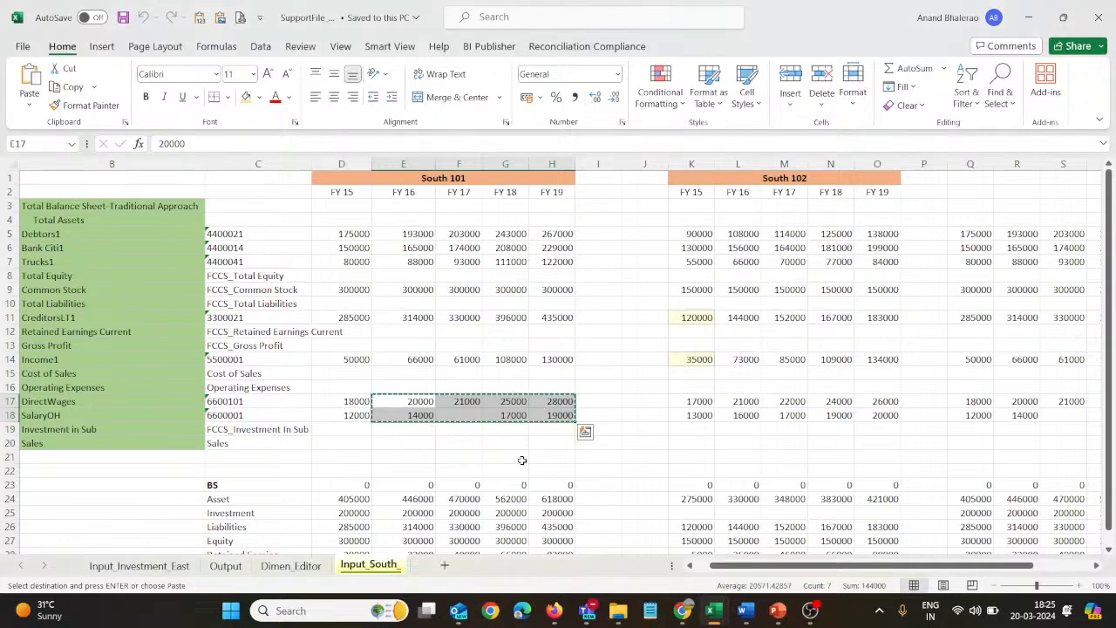
scroll(520, 457, "down", 3)
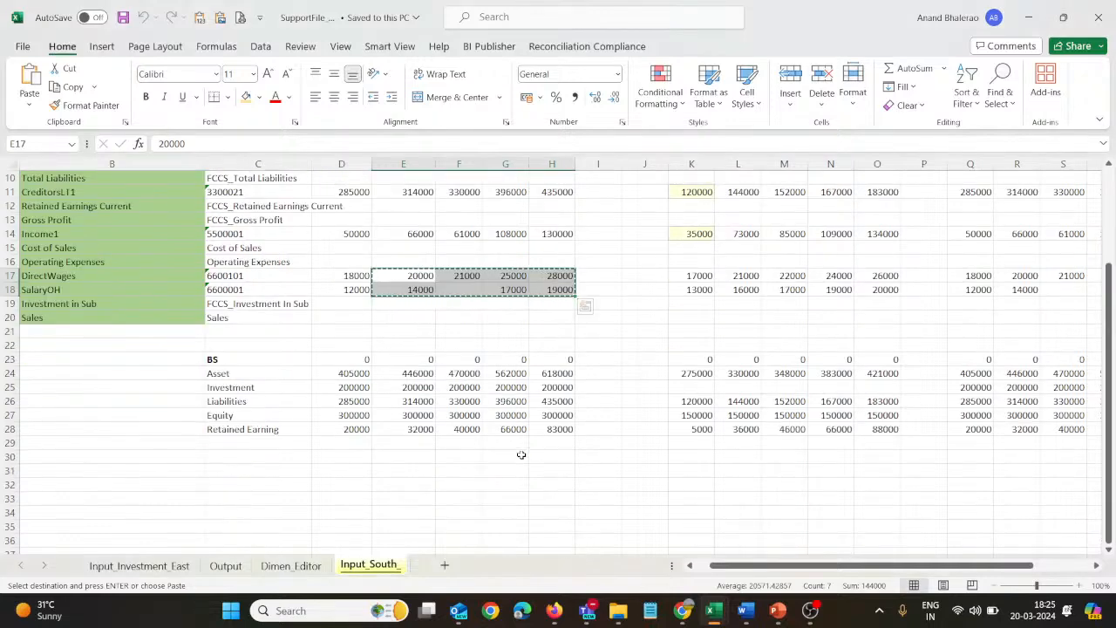
scroll(520, 456, "up", 3)
key("alt+Tab")
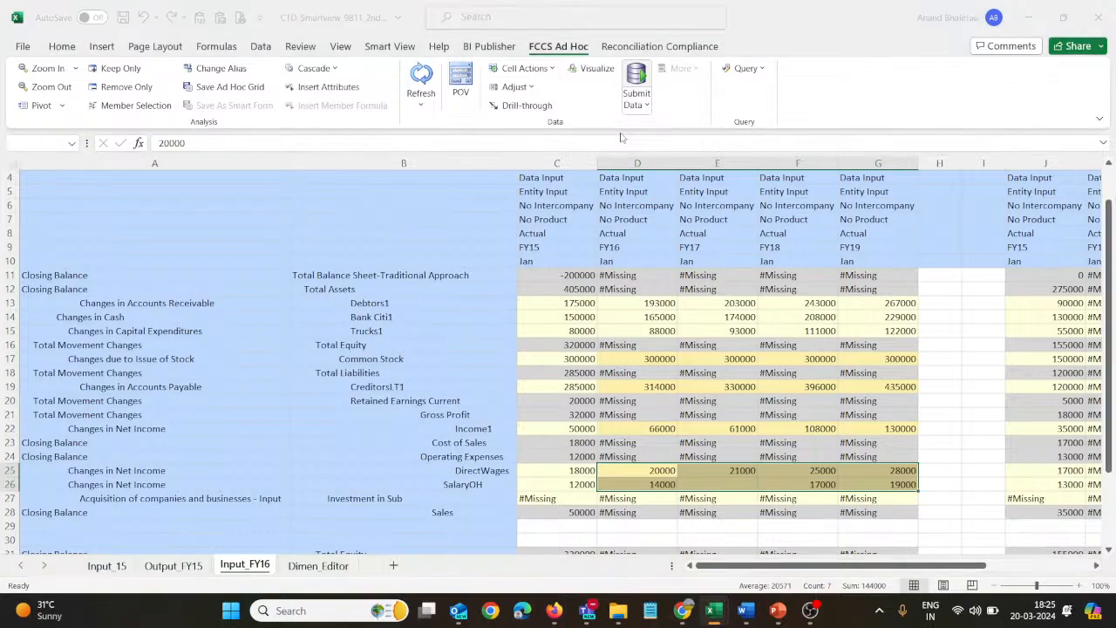
scroll(828, 390, "up", 1)
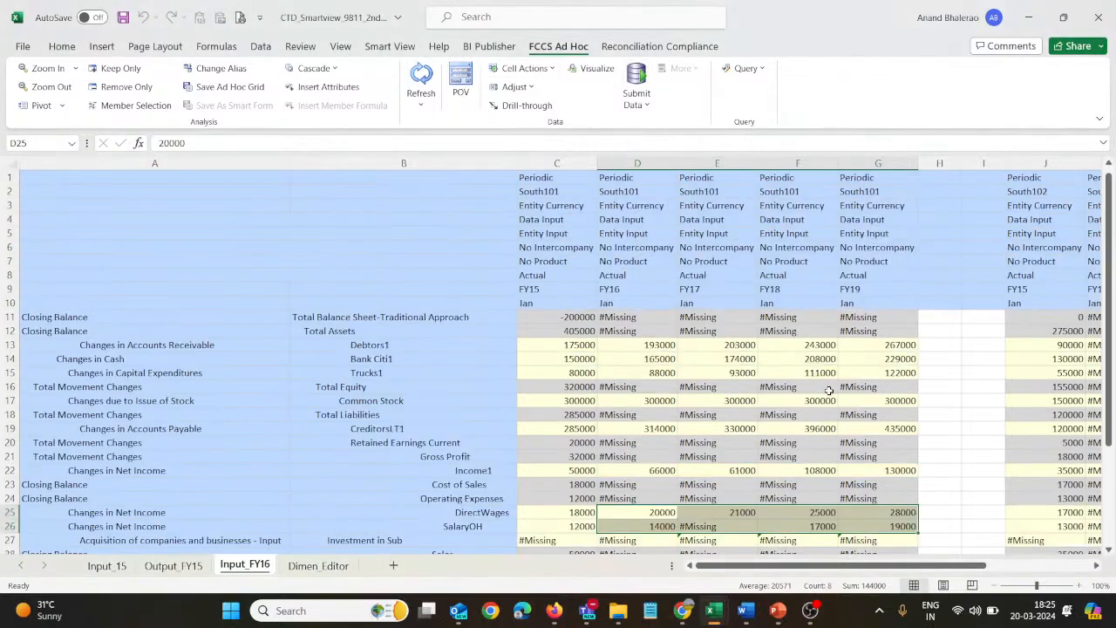
Step: Copy South 102's FY16 to FY19 Debtors1, Bank Citi1 and Trucks1 values from Input_South_ into South102's matching Input_FY16 cells
left_click_drag(818, 565, 903, 568)
left_click_drag(457, 348, 691, 366)
key("alt+Tab")
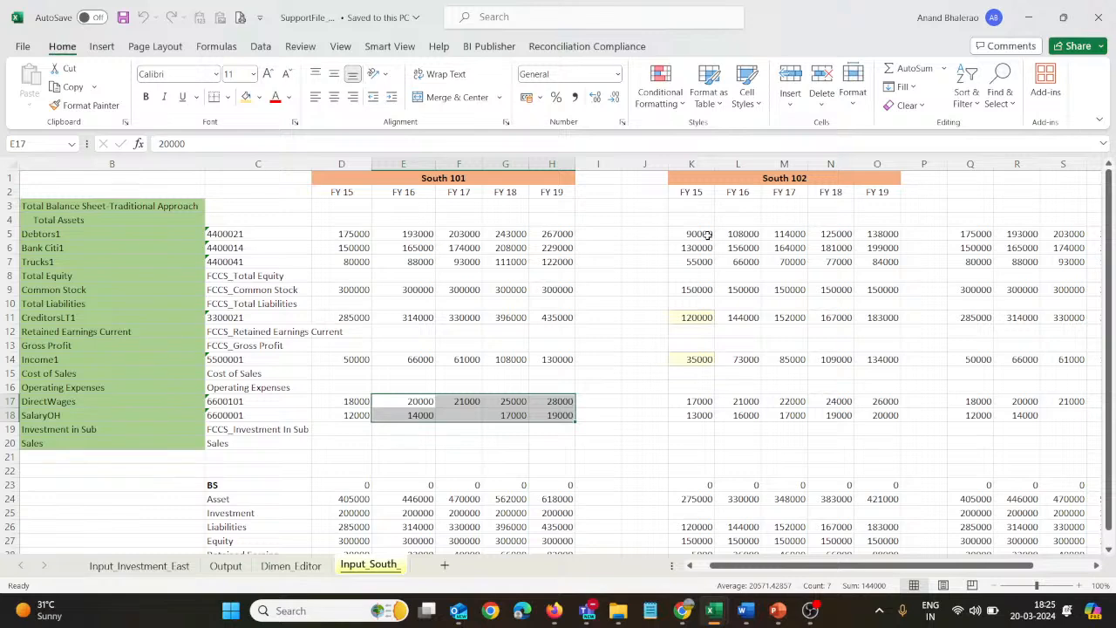
left_click_drag(730, 235, 880, 262)
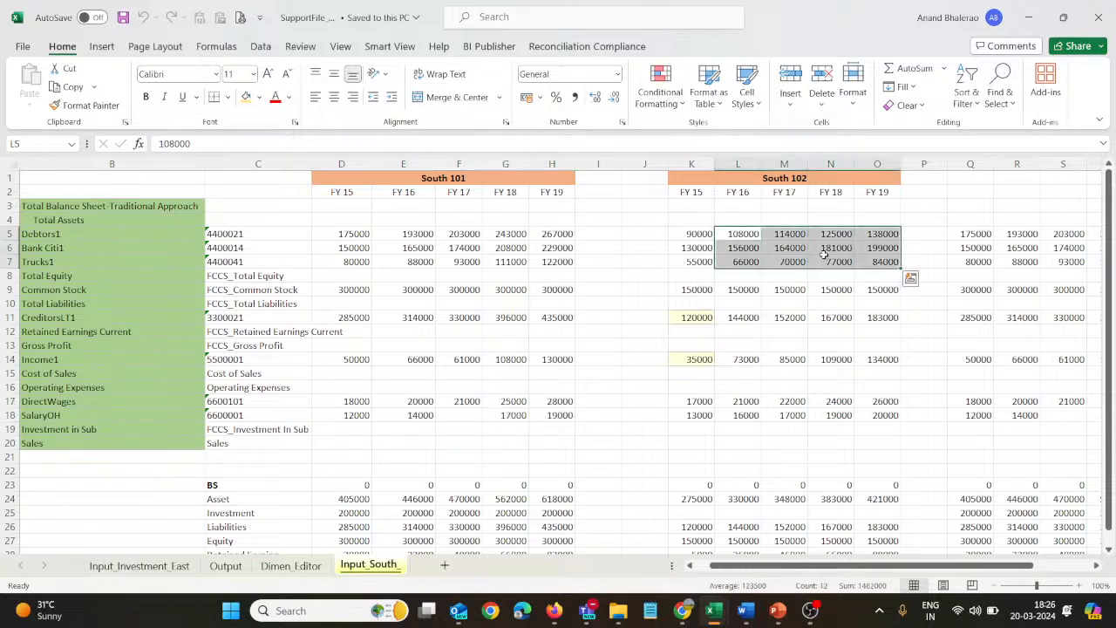
key("ctrl+c")
key("alt+Tab")
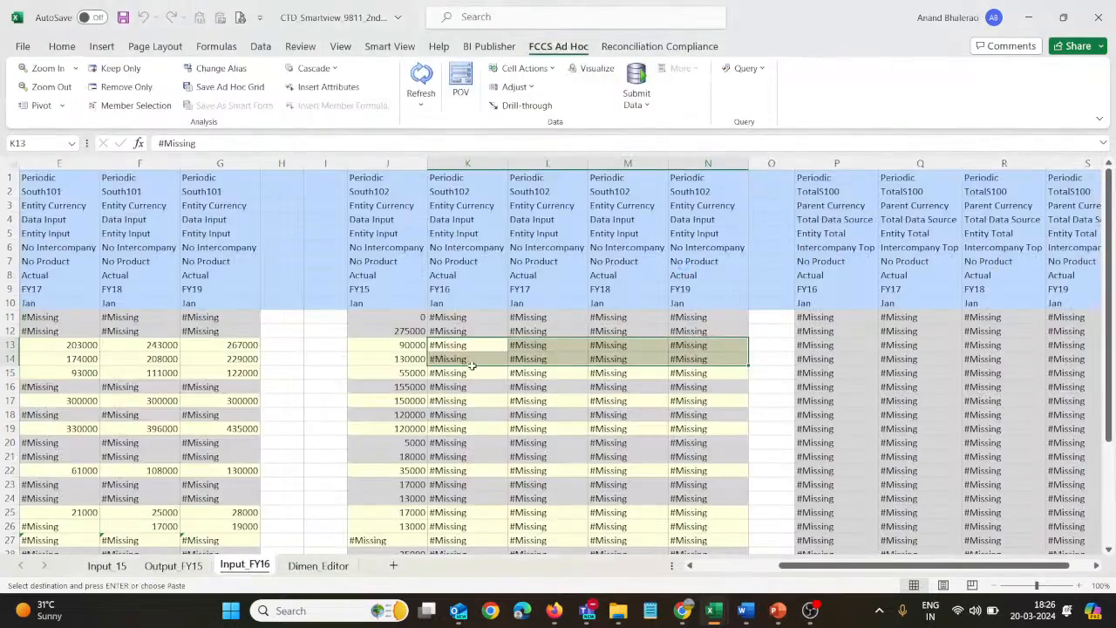
left_click(458, 342)
left_click(198, 16)
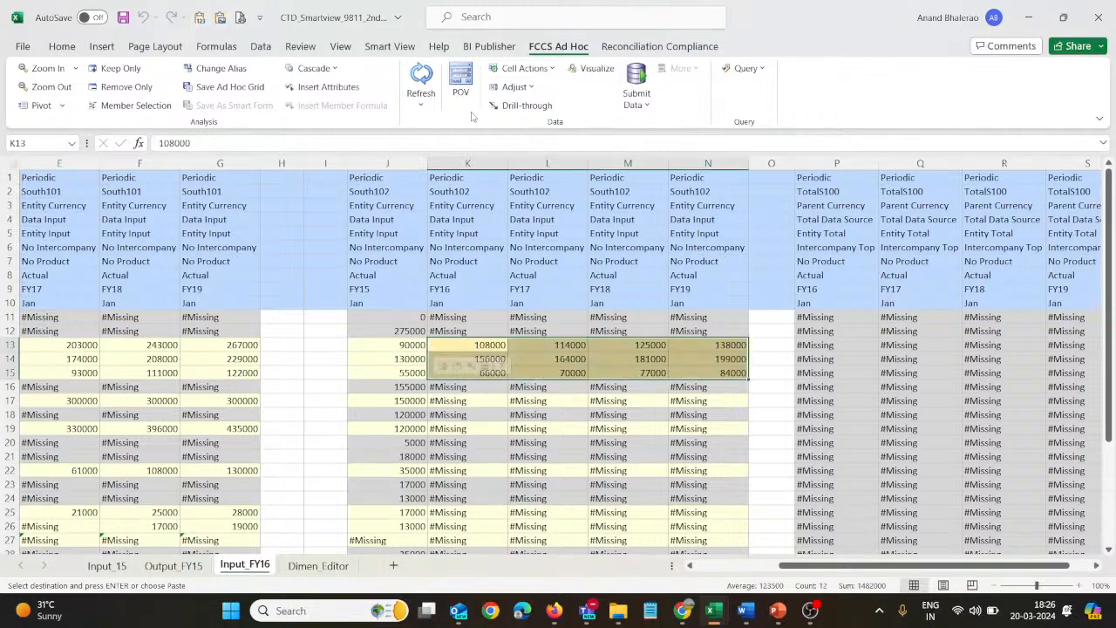
Step: Copy South 102's FY16 to FY19 Common Stock values from the SupportFile workbook into South102's Common Stock row in Input_FY16
key("alt+Tab")
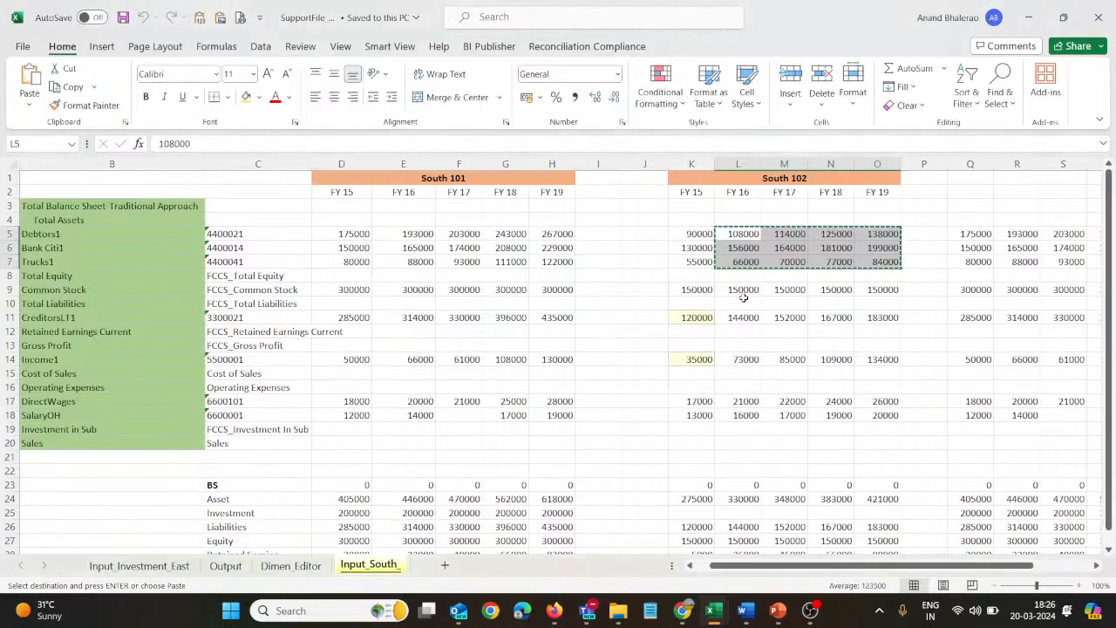
left_click_drag(741, 289, 841, 291)
key("ctrl+c")
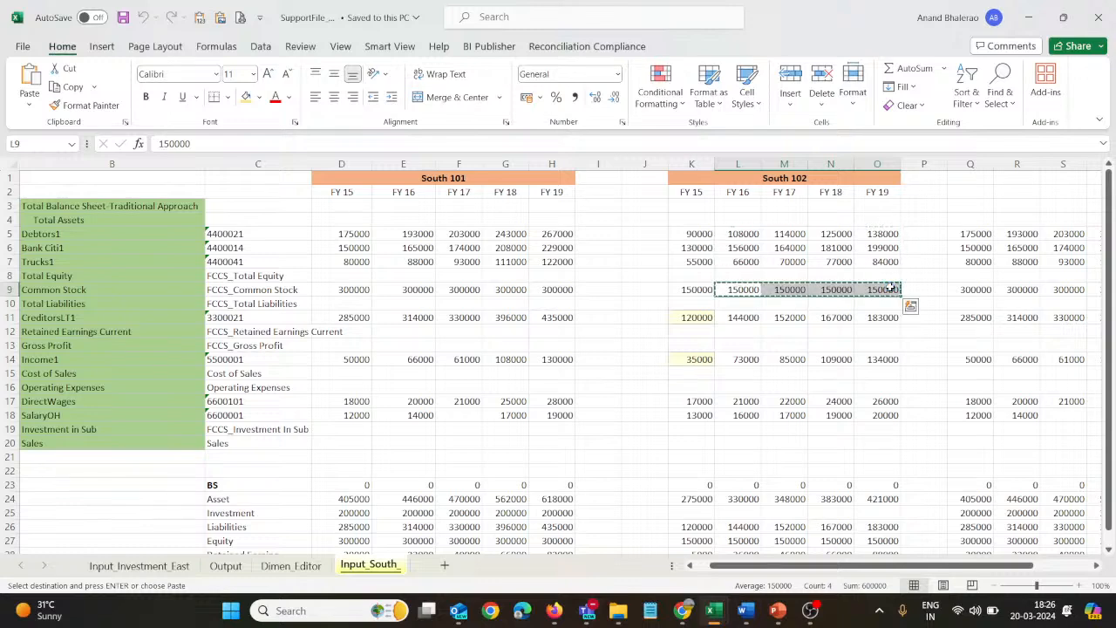
key("alt+Tab")
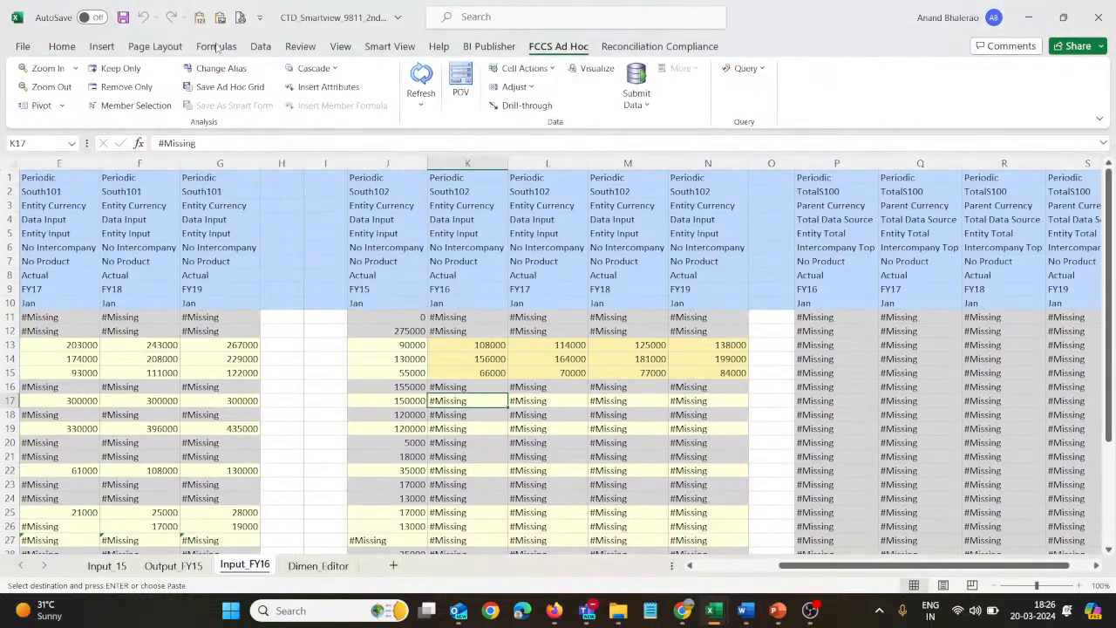
left_click(199, 18)
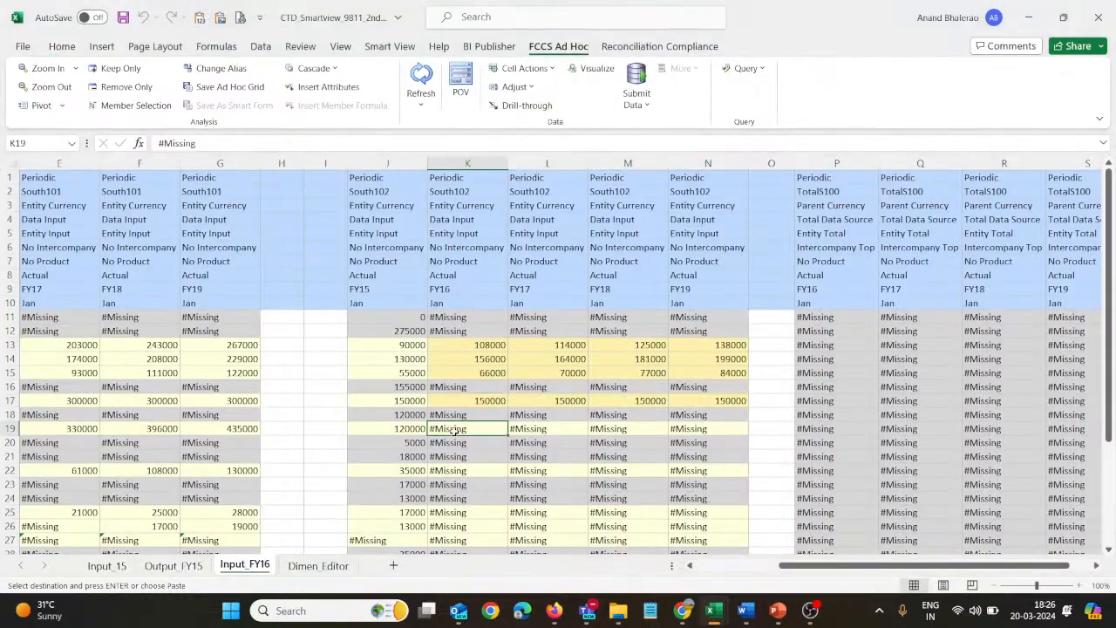
Step: Copy South 102's FY16 to FY19 CreditorsLT1 values from Input_South_ into South102's CreditorsLT1 row in Input_FY16
key("alt+Tab")
left_click_drag(739, 320, 877, 322)
key("ctrl+c")
key("alt+Tab")
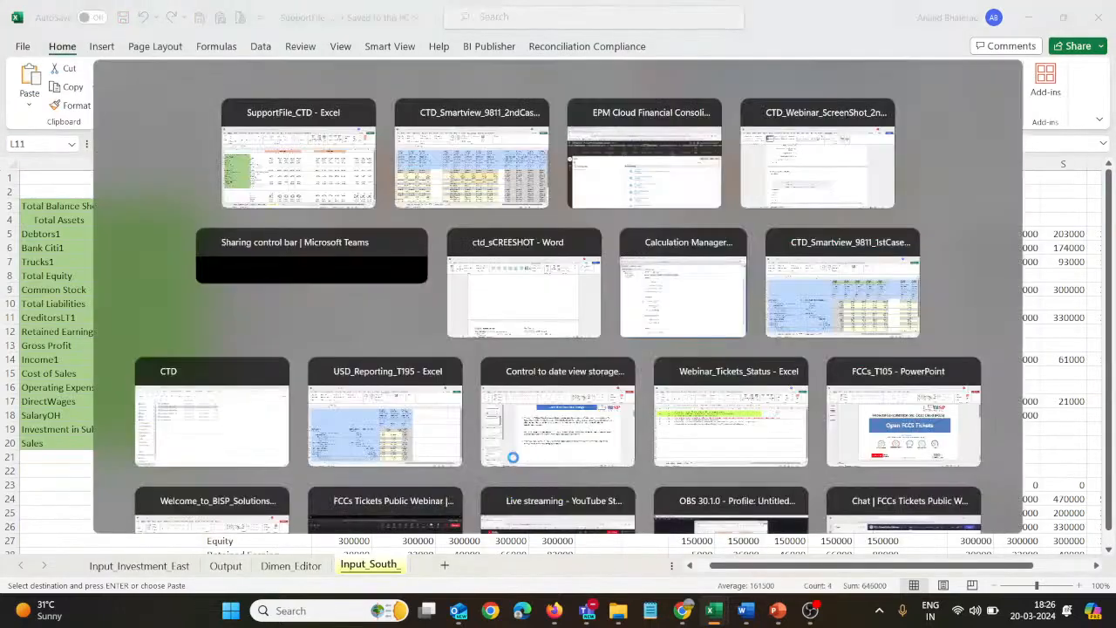
key("ctrl+v")
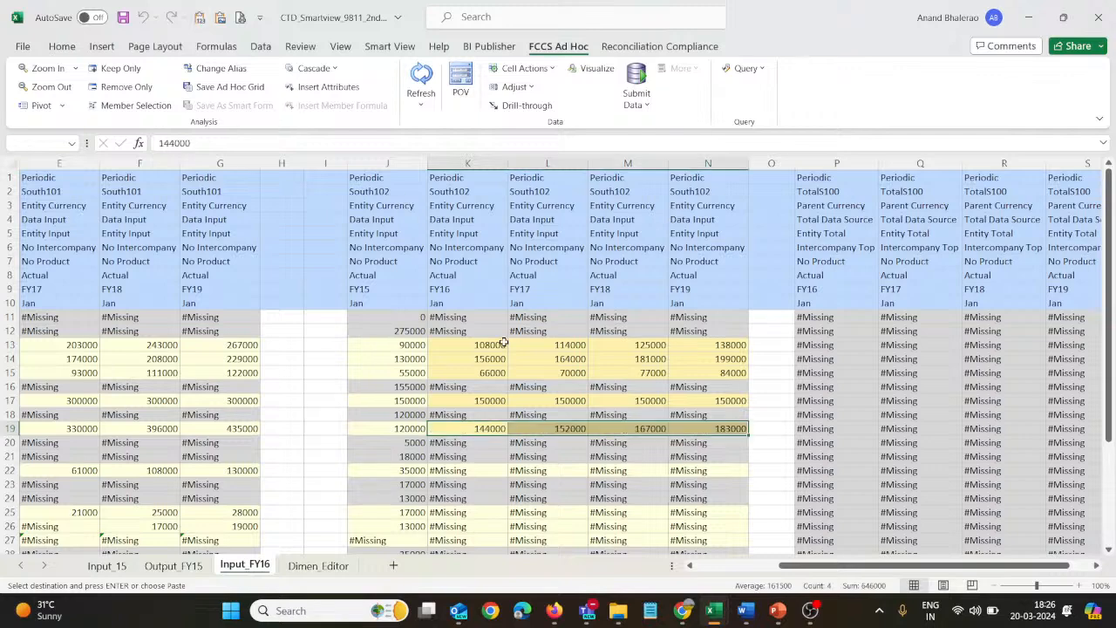
Step: Copy South 102's FY16 to FY19 Income1 values from the SupportFile workbook into South102's Income1 row in Input_FY16
scroll(476, 395, "down", 2)
left_click_drag(455, 387, 682, 387)
key("alt+Tab")
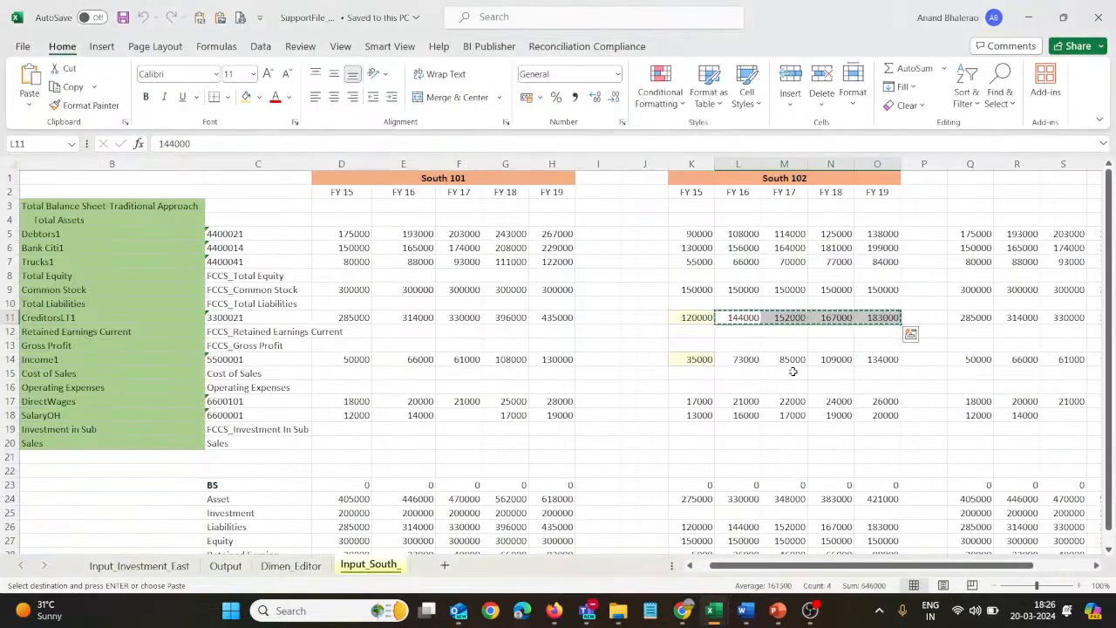
left_click_drag(747, 359, 859, 356)
key("ctrl+c")
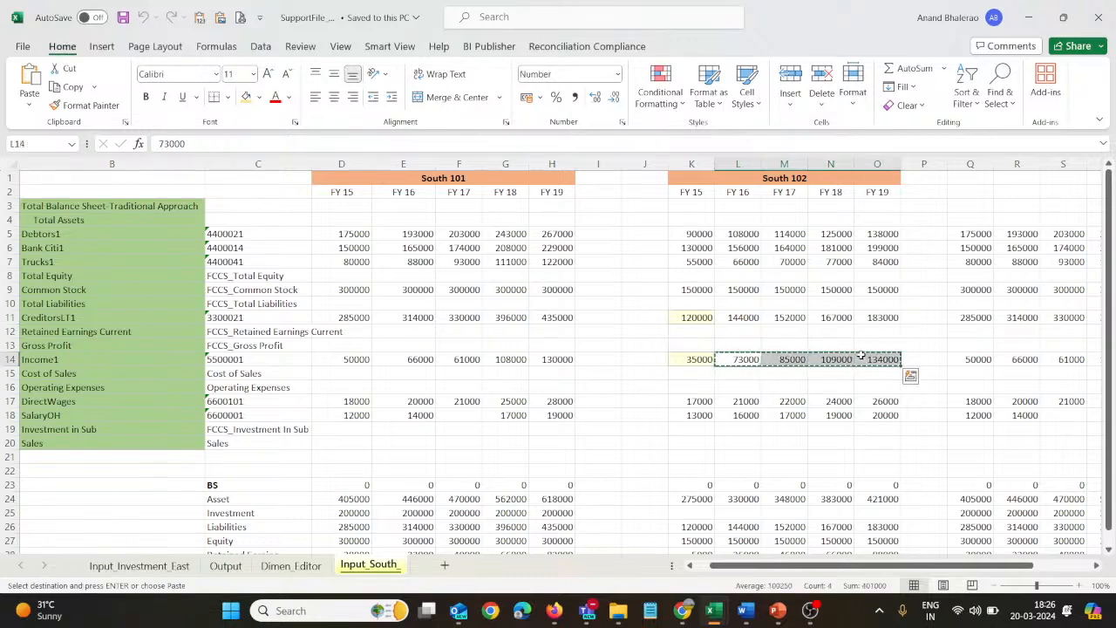
key("alt+Tab")
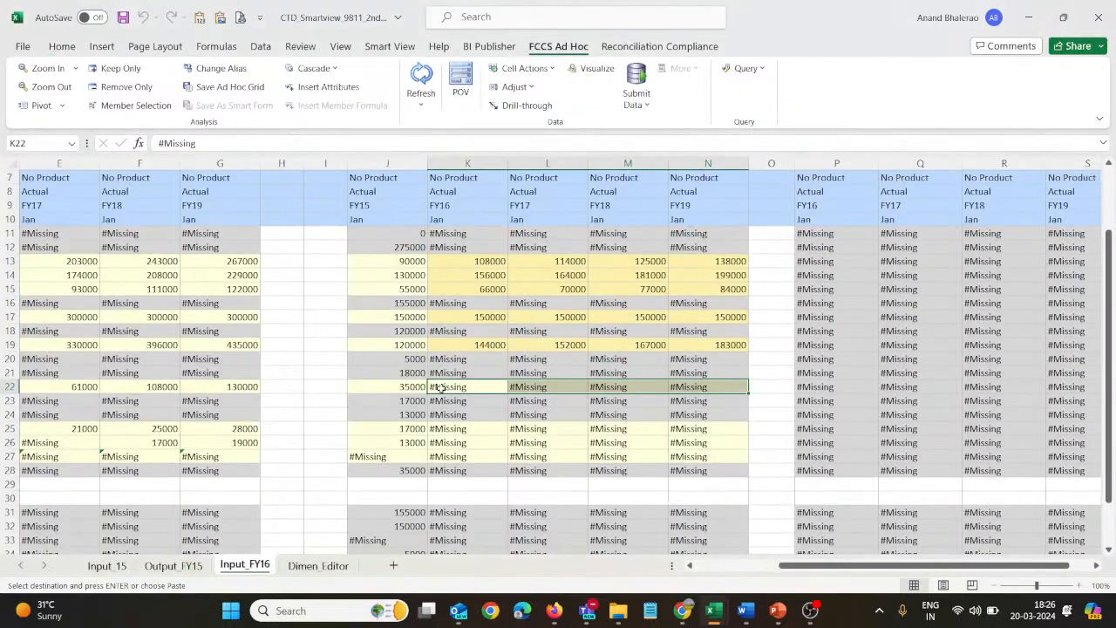
key("ctrl+v")
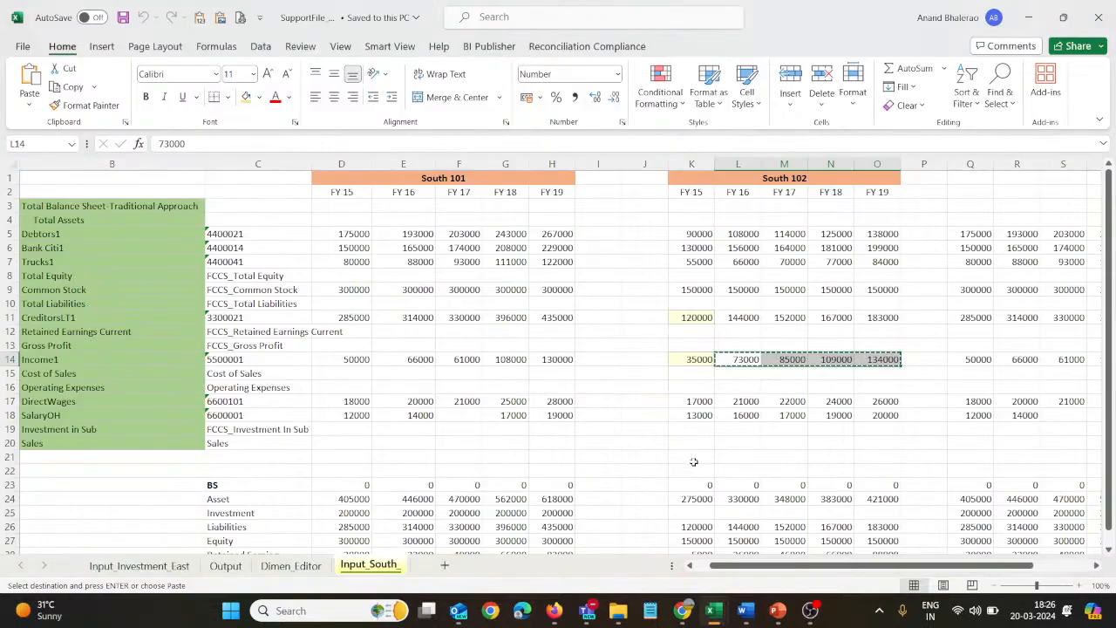
Step: Copy South 102's FY16 to FY19 DirectWages and SalaryOH values into South102's matching Input_FY16 cells and submit the data
key("alt+Tab")
left_click_drag(743, 403, 820, 413)
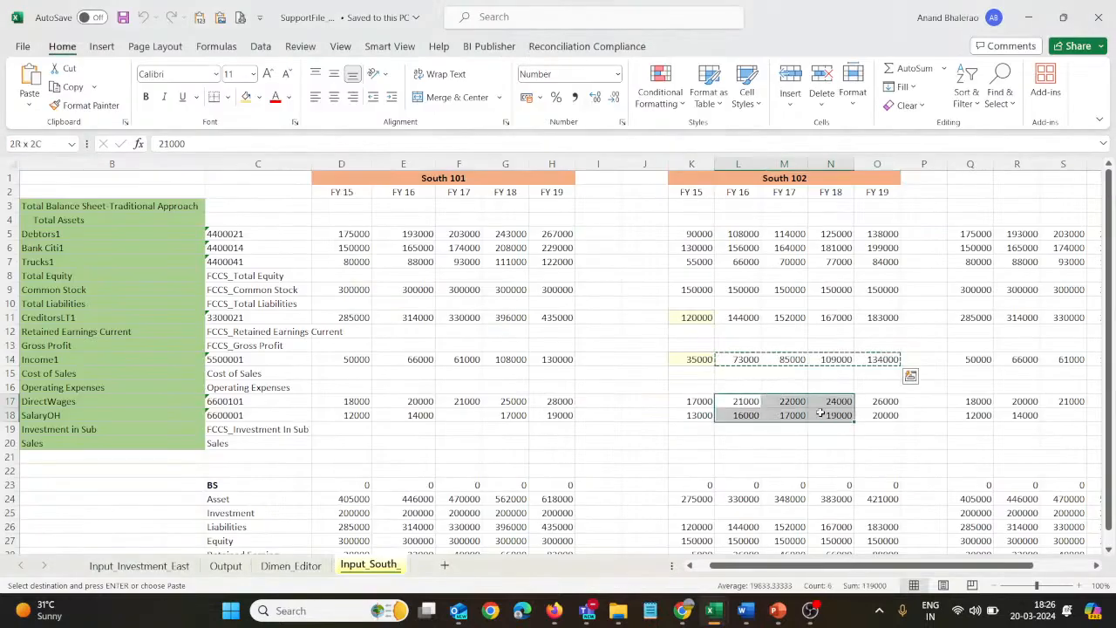
key("ctrl+c")
key("alt+Tab")
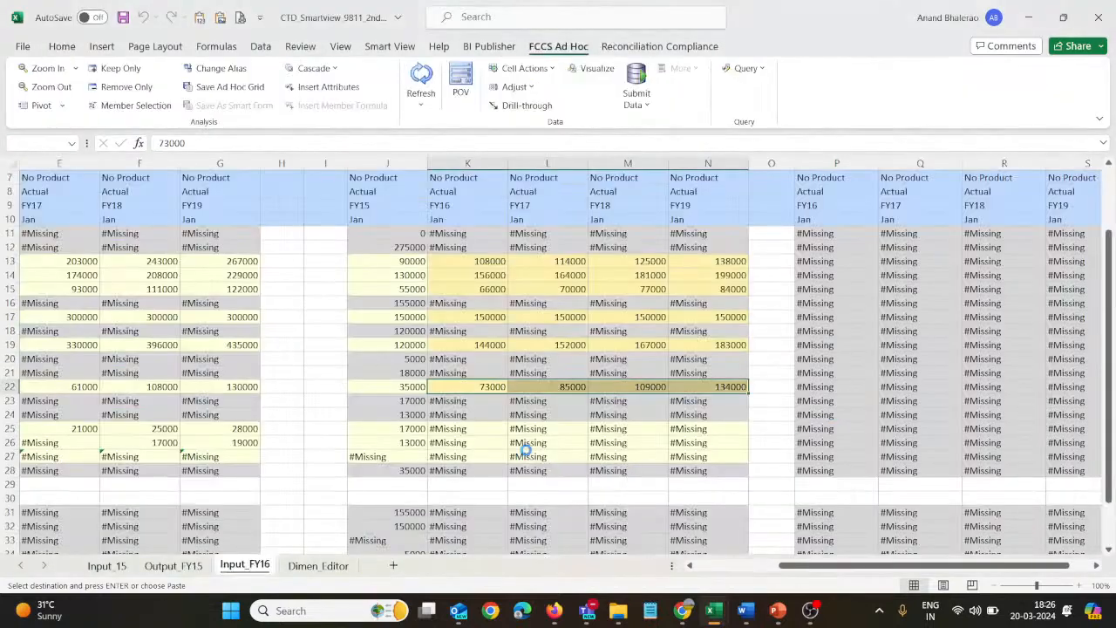
left_click(458, 429)
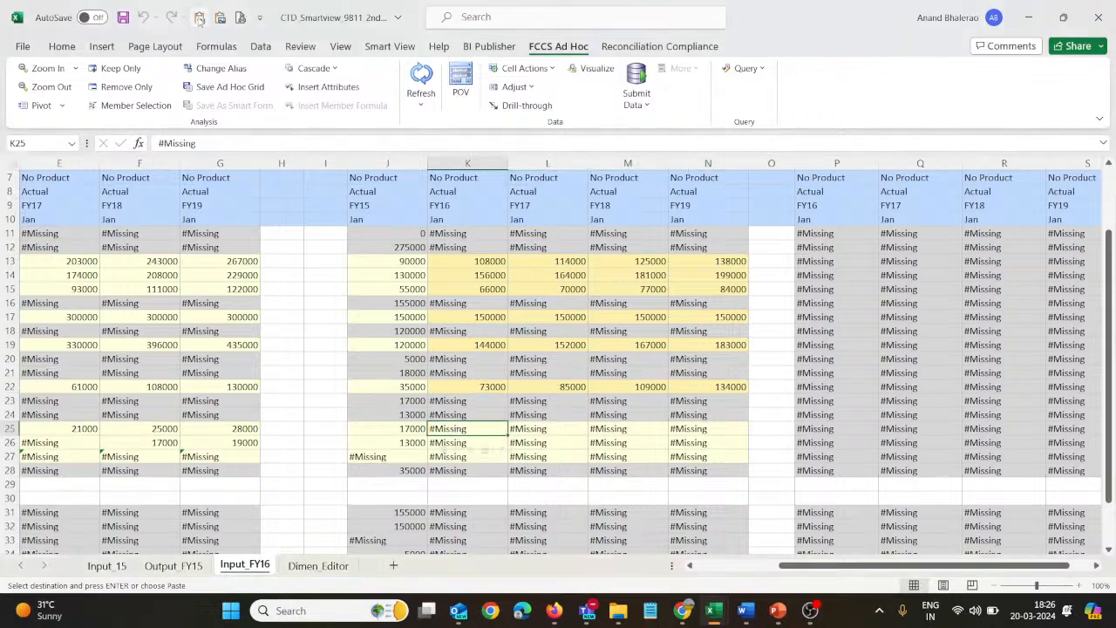
left_click(199, 17)
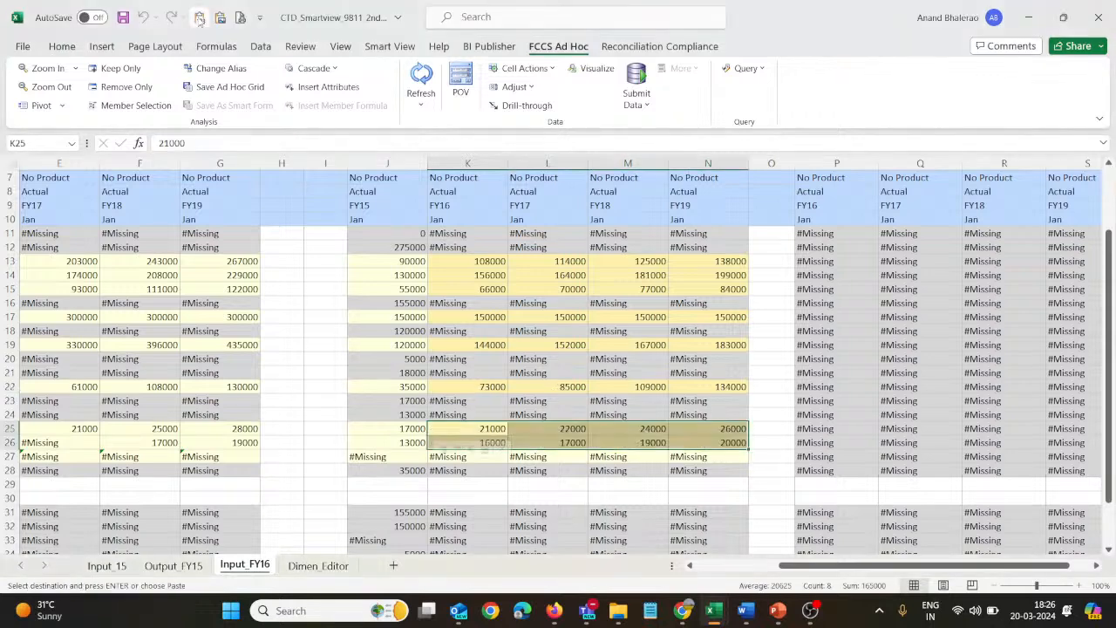
left_click(636, 87)
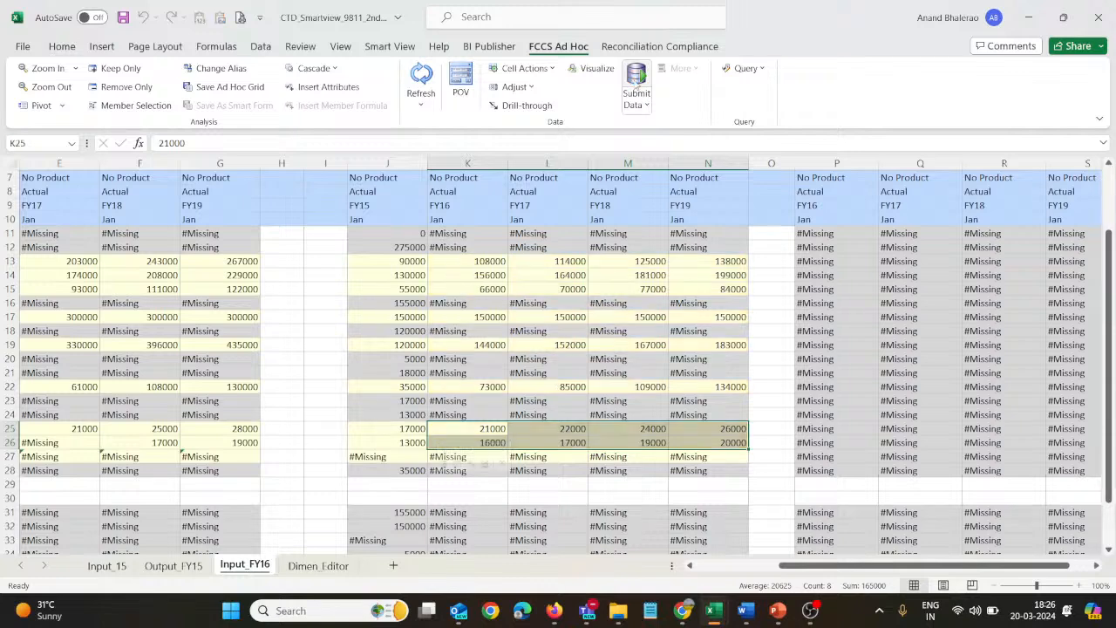
Step: Go back to South102's FY17 Debtors1 cell in Input_FY16 and save the Smart View workbook
scroll(652, 399, "up", 2)
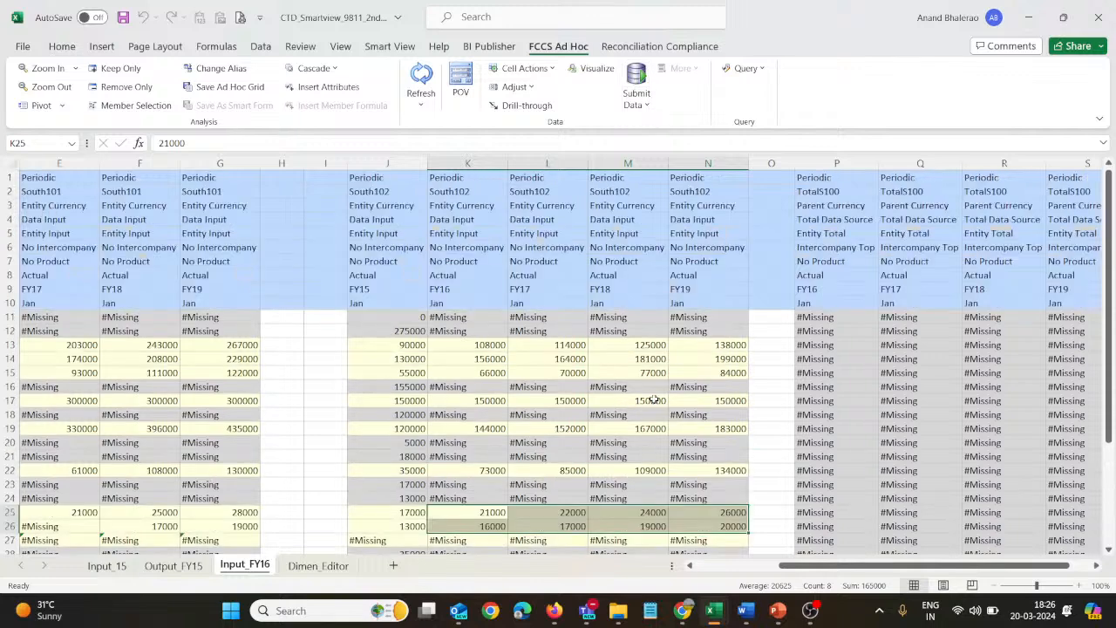
left_click(565, 349)
left_click(123, 18)
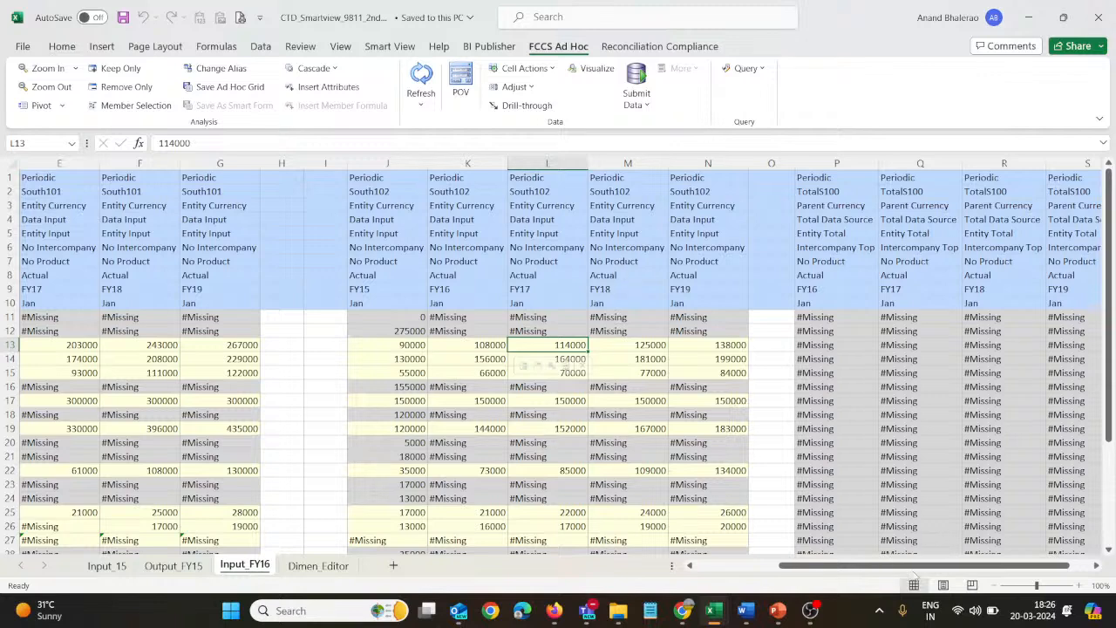
Step: Narrow the two row-label columns A and B on the Input_FY16 sheet to bring the data columns closer
left_click(475, 321)
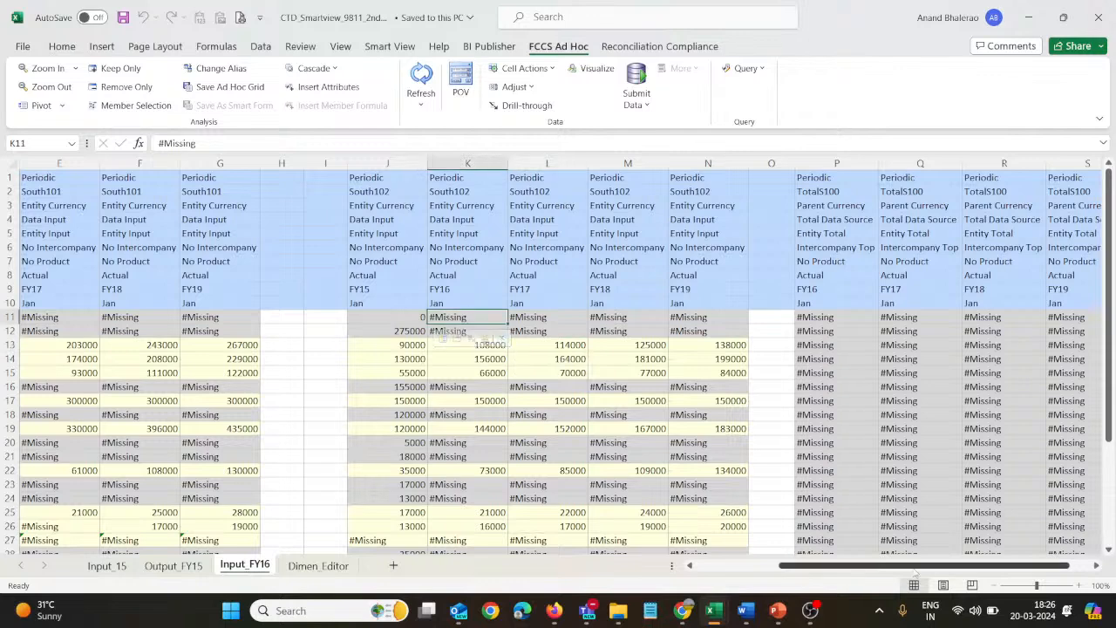
left_click_drag(811, 565, 728, 572)
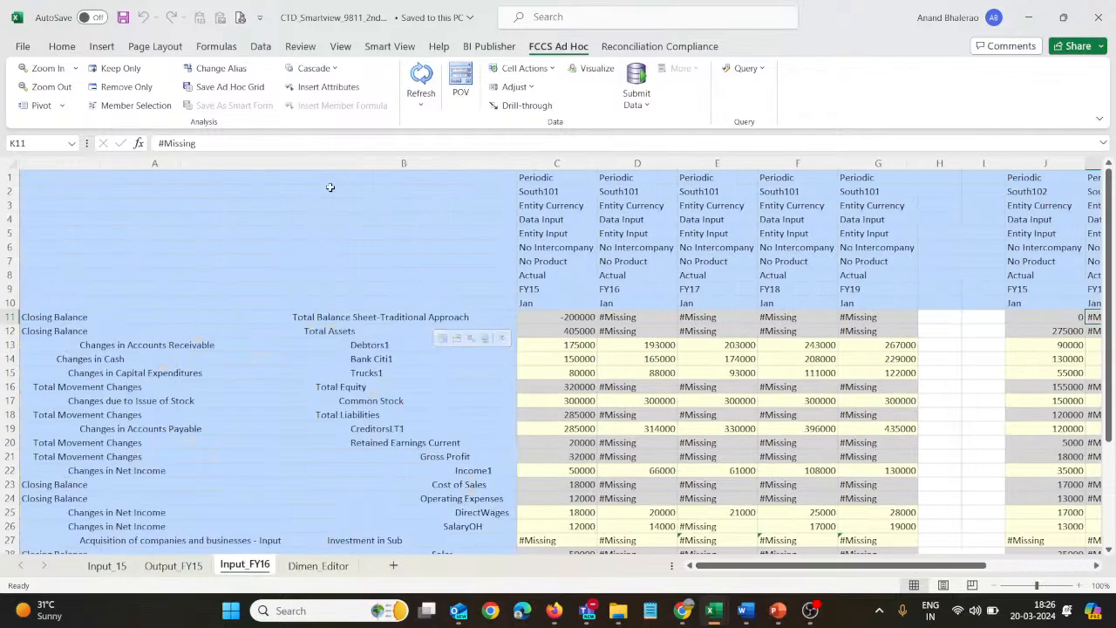
left_click_drag(287, 166, 234, 165)
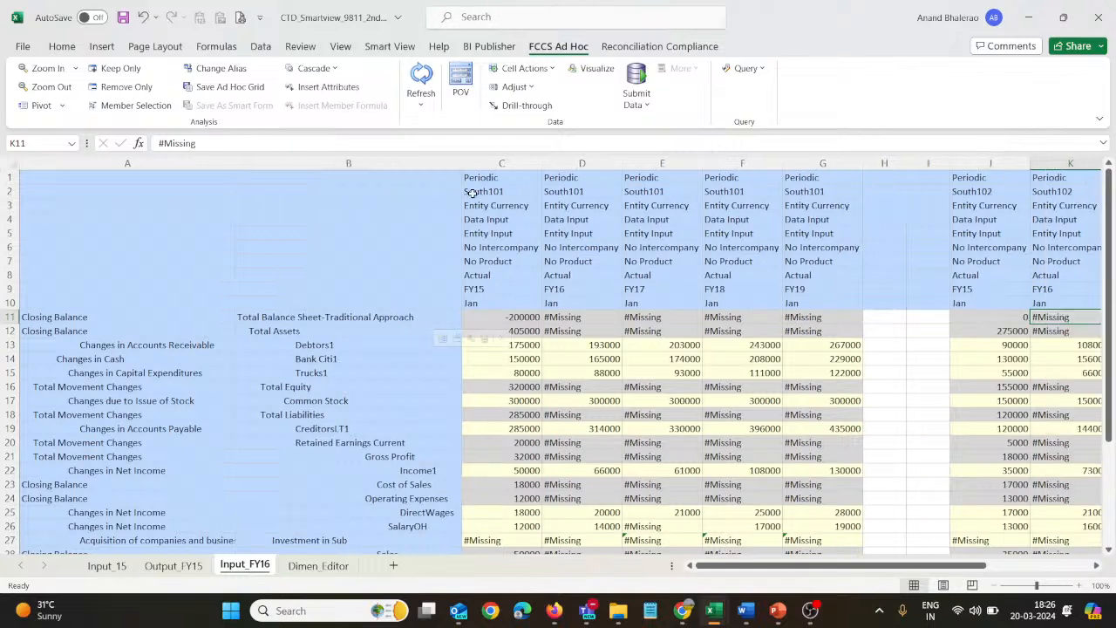
left_click_drag(461, 165, 412, 165)
Step: Switch to the FCCSCTD application in Firefox and open its list of business rules
mouse_move(554, 610)
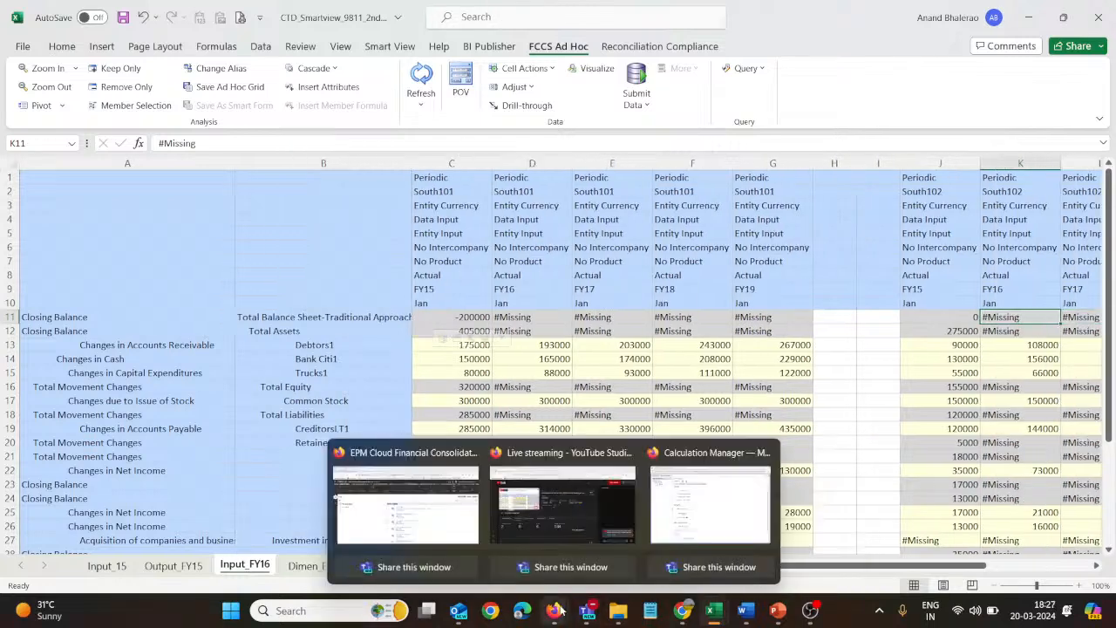
left_click(436, 501)
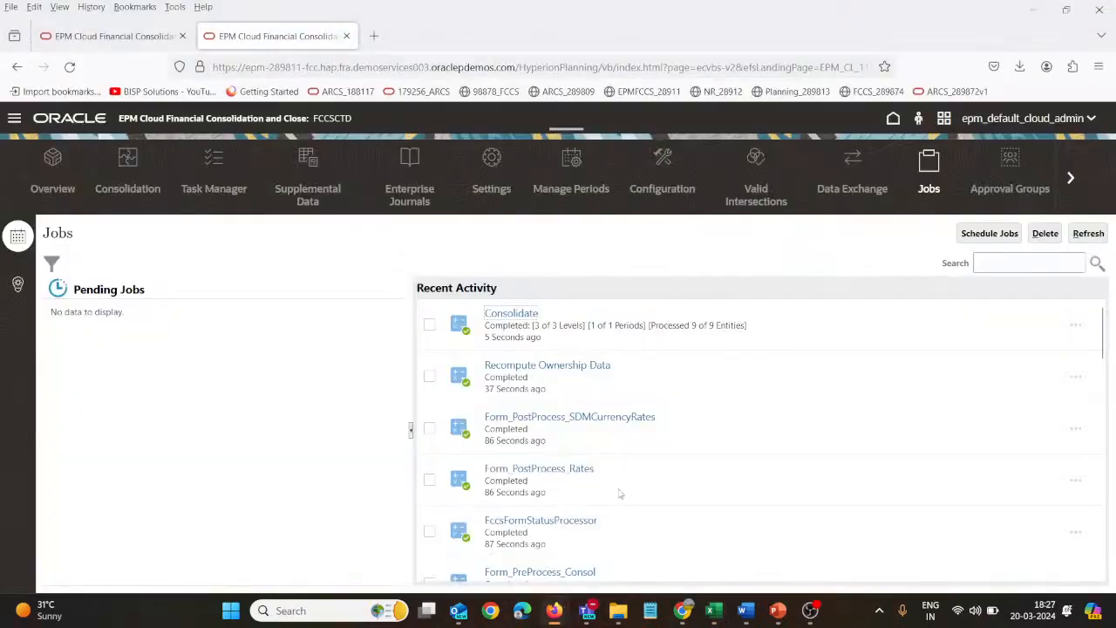
left_click(893, 117)
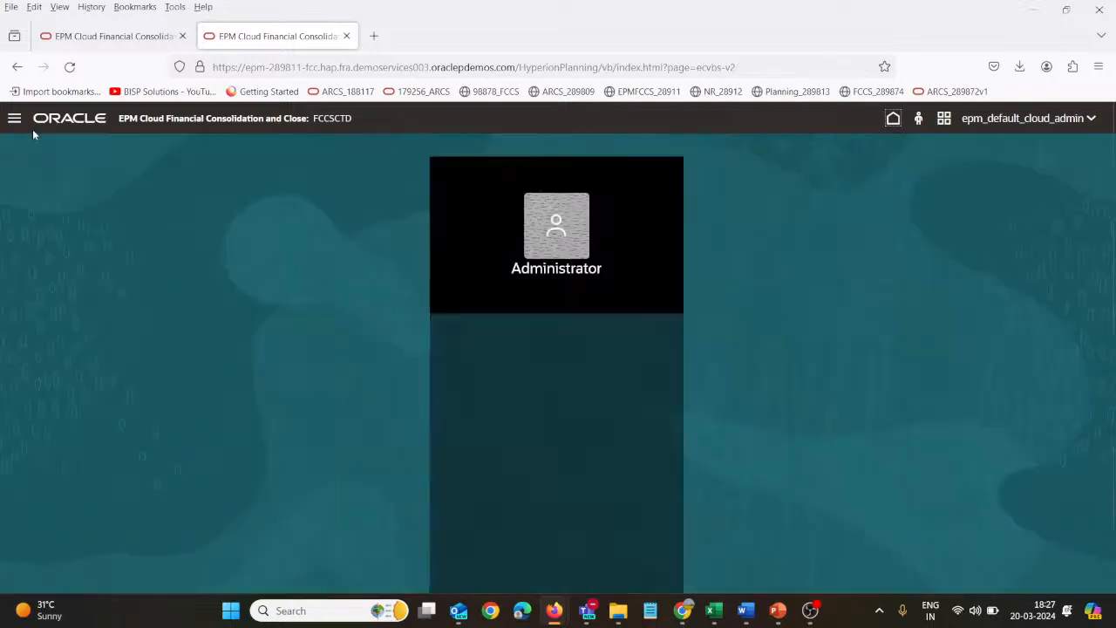
left_click(14, 120)
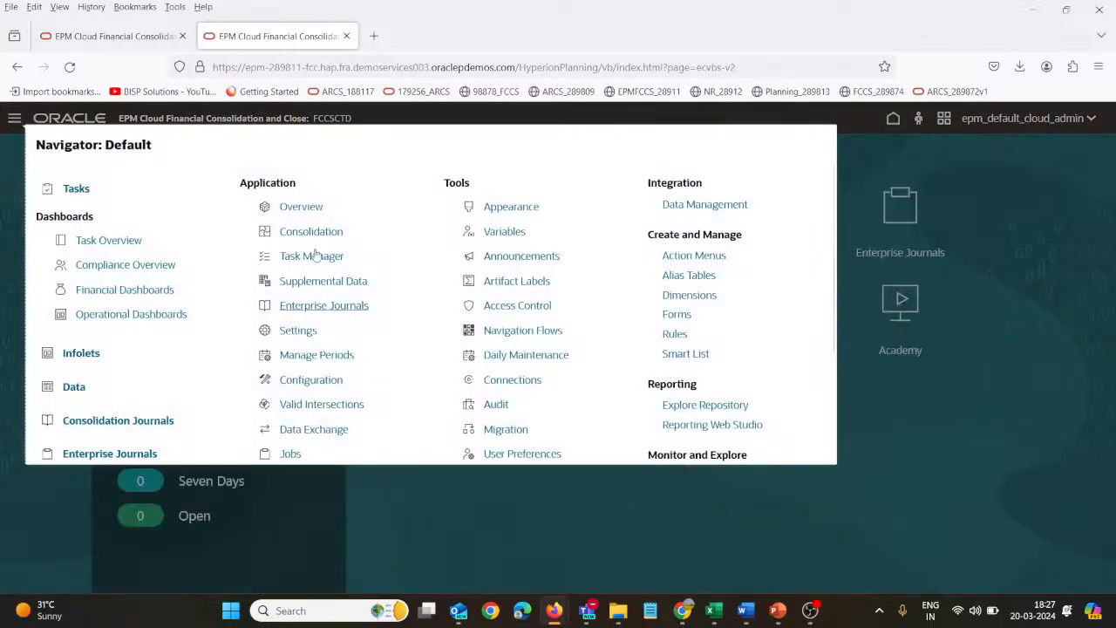
scroll(186, 448, "down", 3)
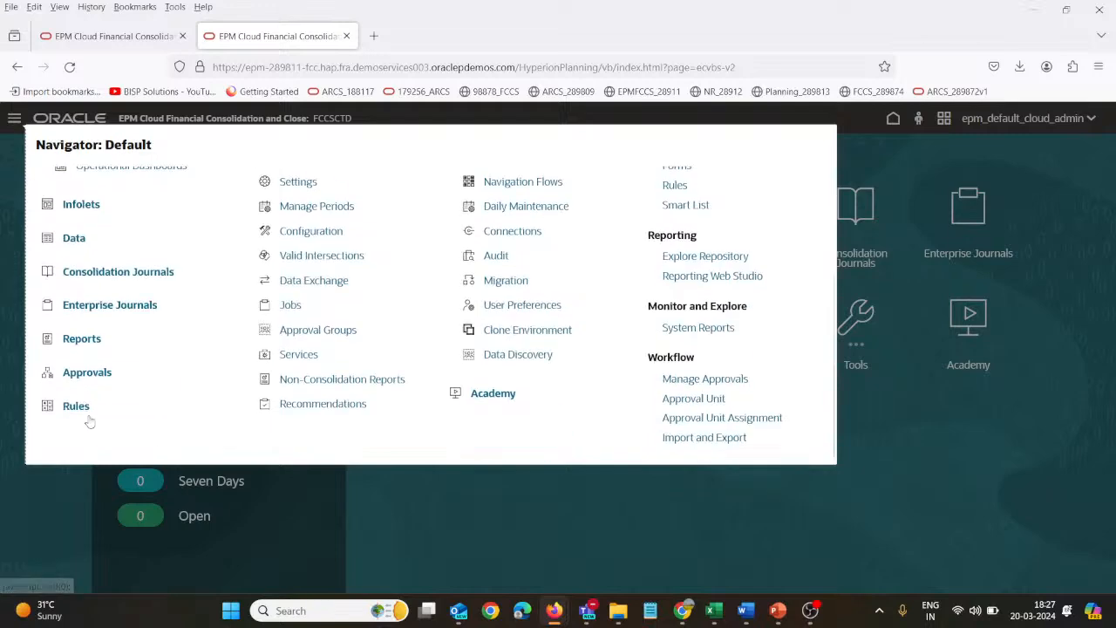
left_click(75, 404)
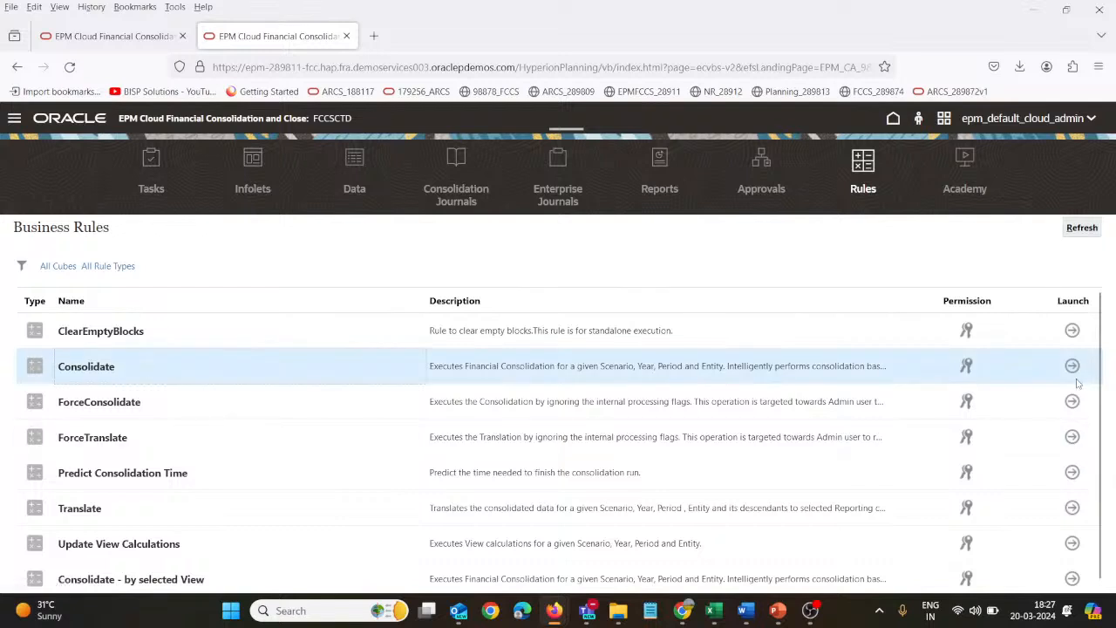
Step: Launch the Consolidate rule for FCCS_Total Geography with period Jan, scenario Actual and year FY16
left_click(1072, 366)
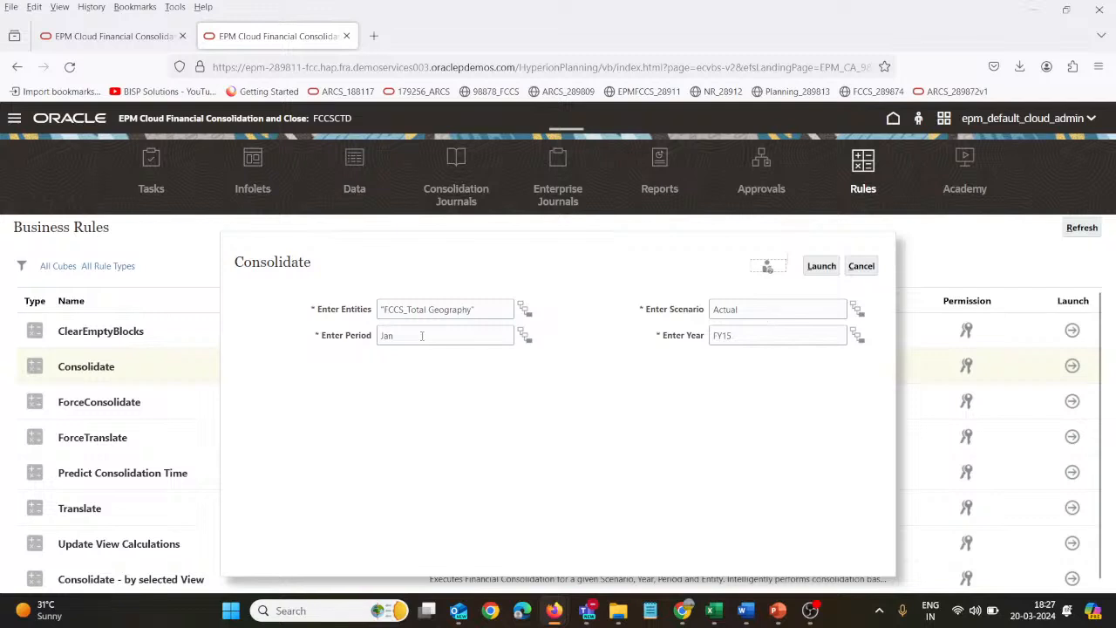
left_click(761, 334)
key("BackSpace")
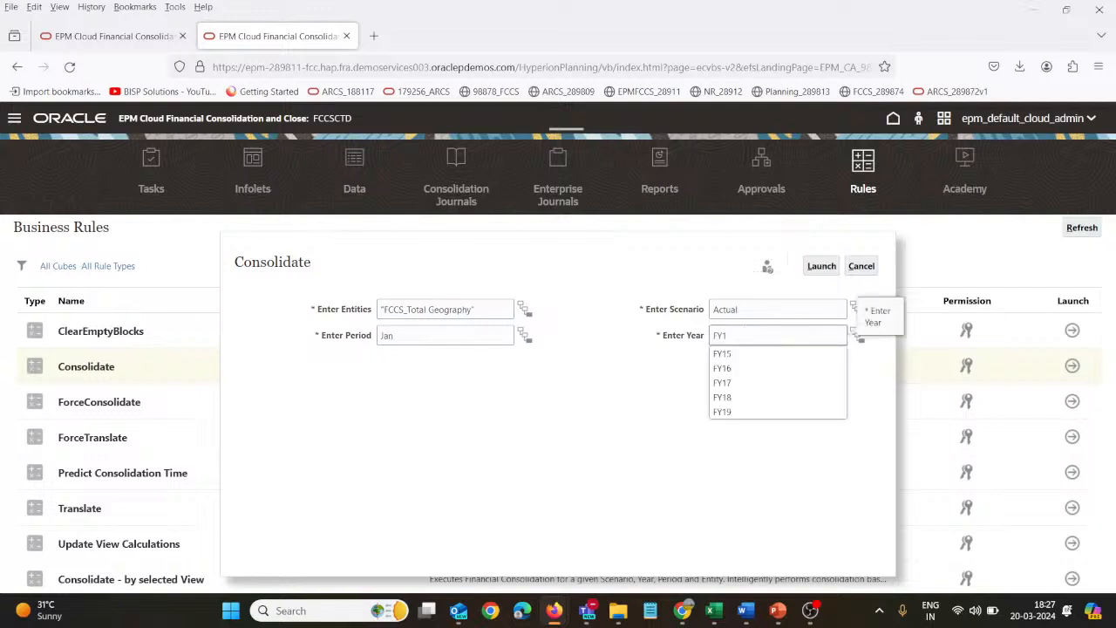
key("Tab")
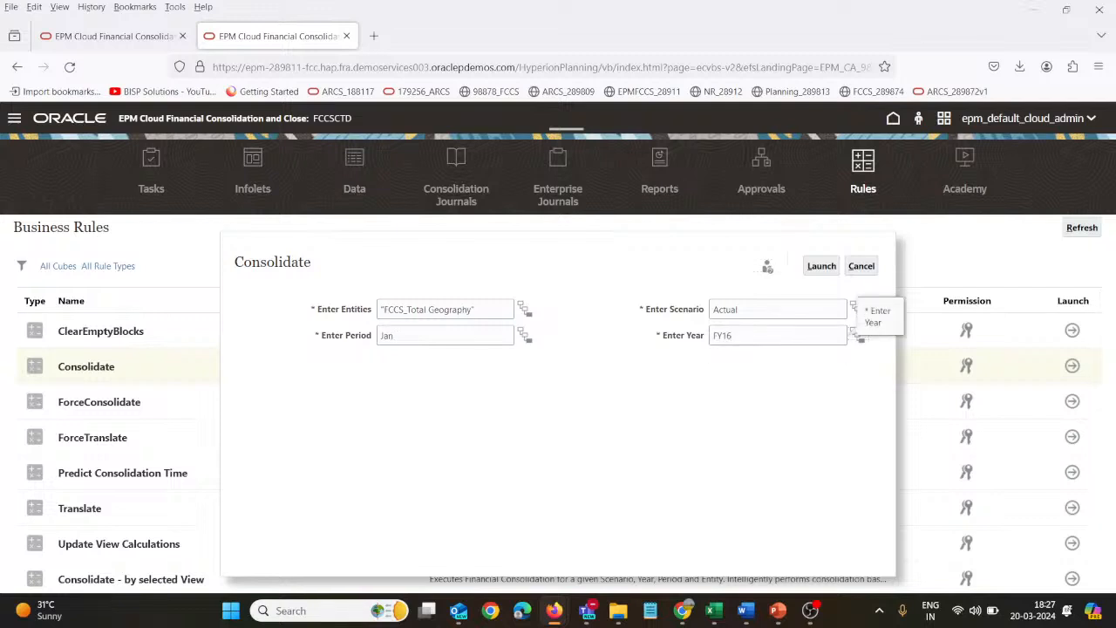
left_click(817, 266)
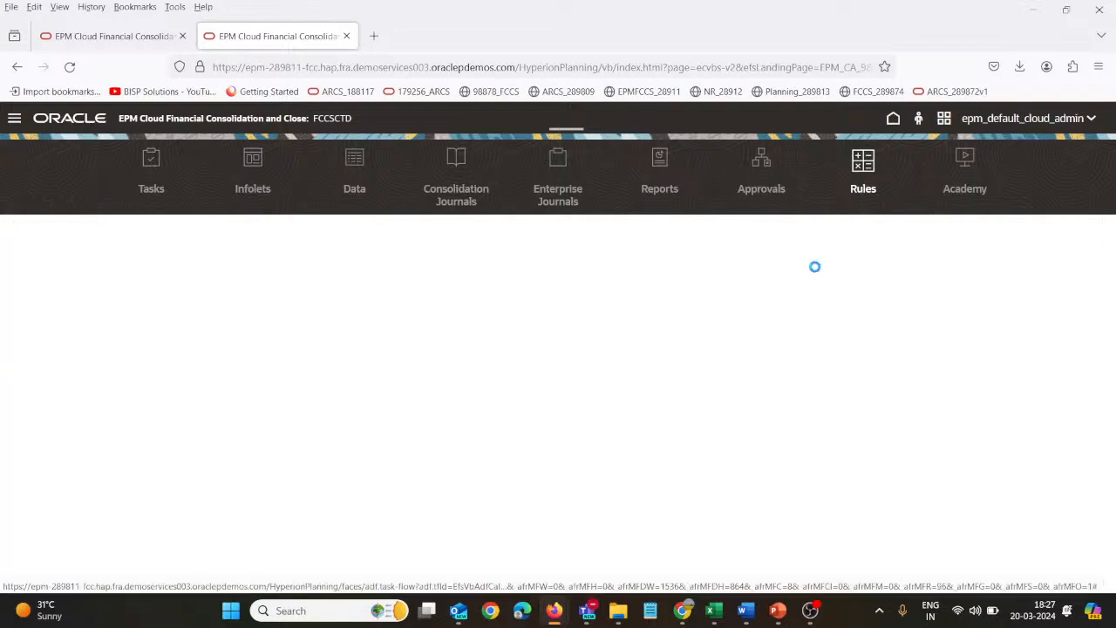
left_click(931, 341)
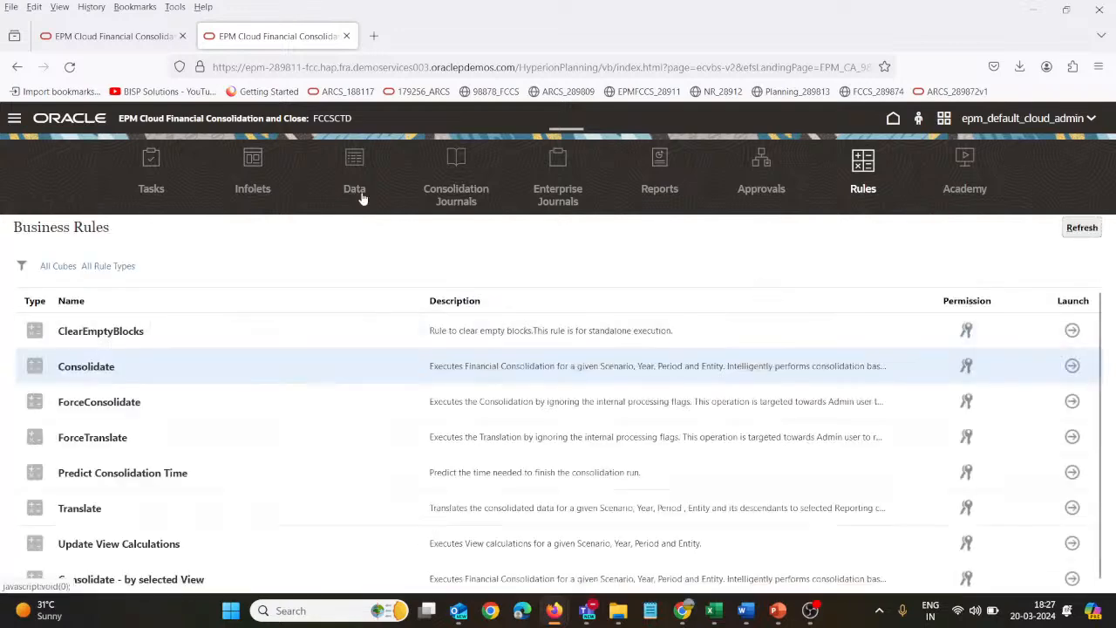
Step: Examine the job details and status message of the latest Consolidate job, then close the details
left_click(14, 119)
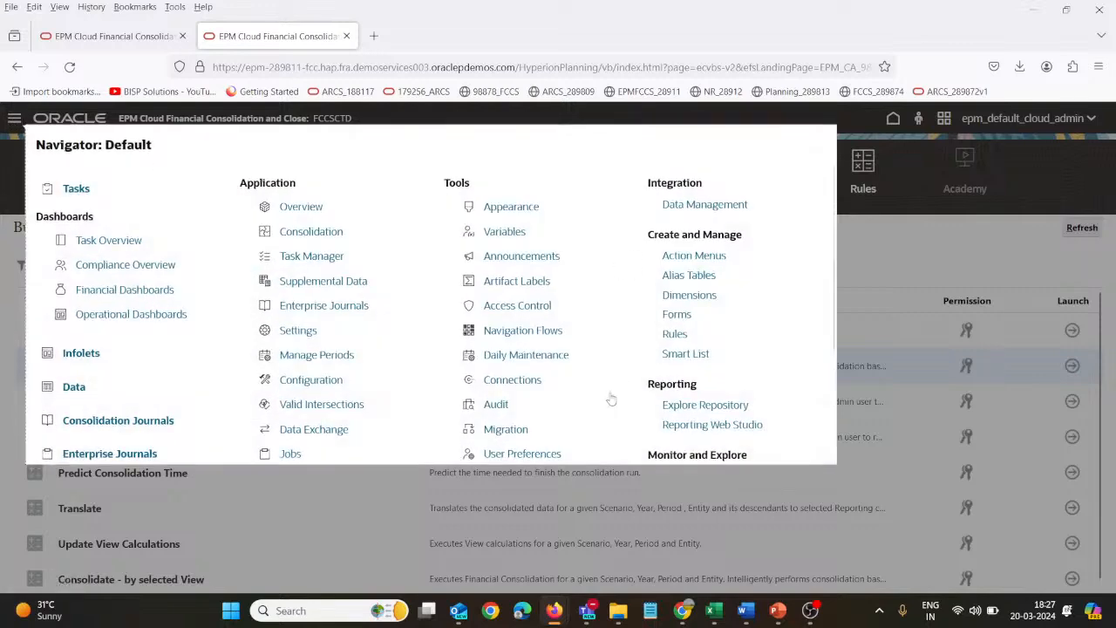
left_click(289, 455)
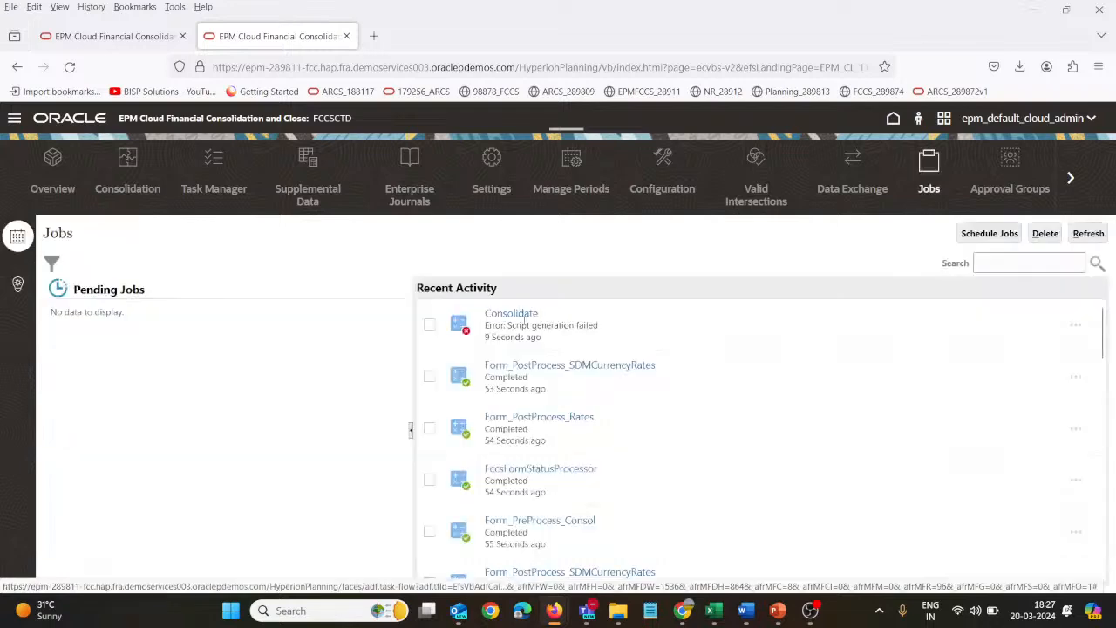
left_click(515, 314)
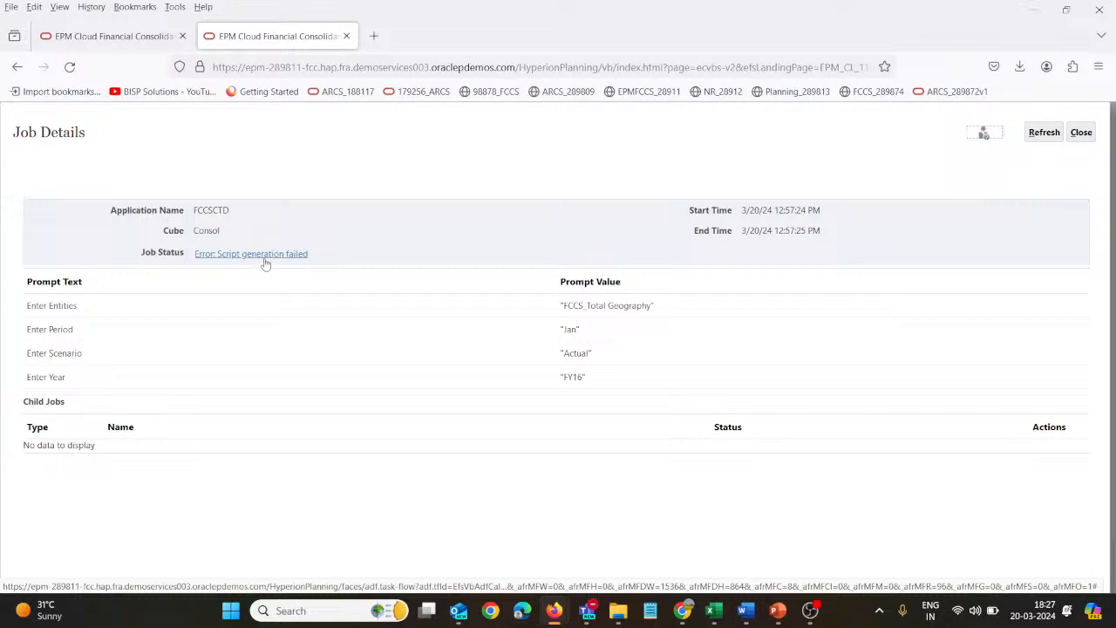
mouse_move(265, 263)
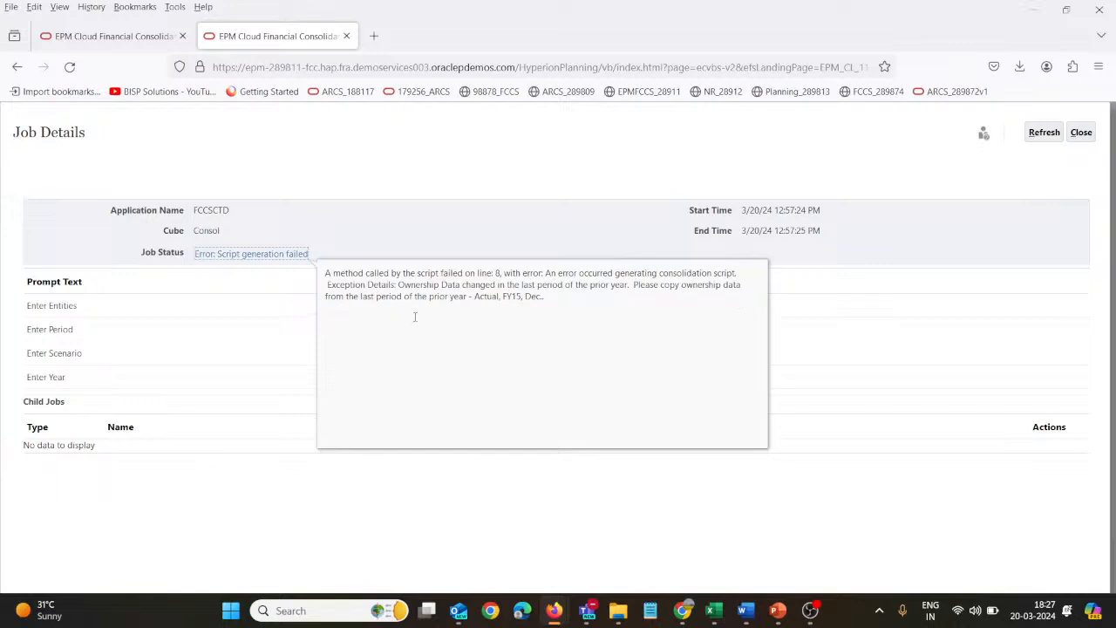
left_click_drag(475, 297, 706, 346)
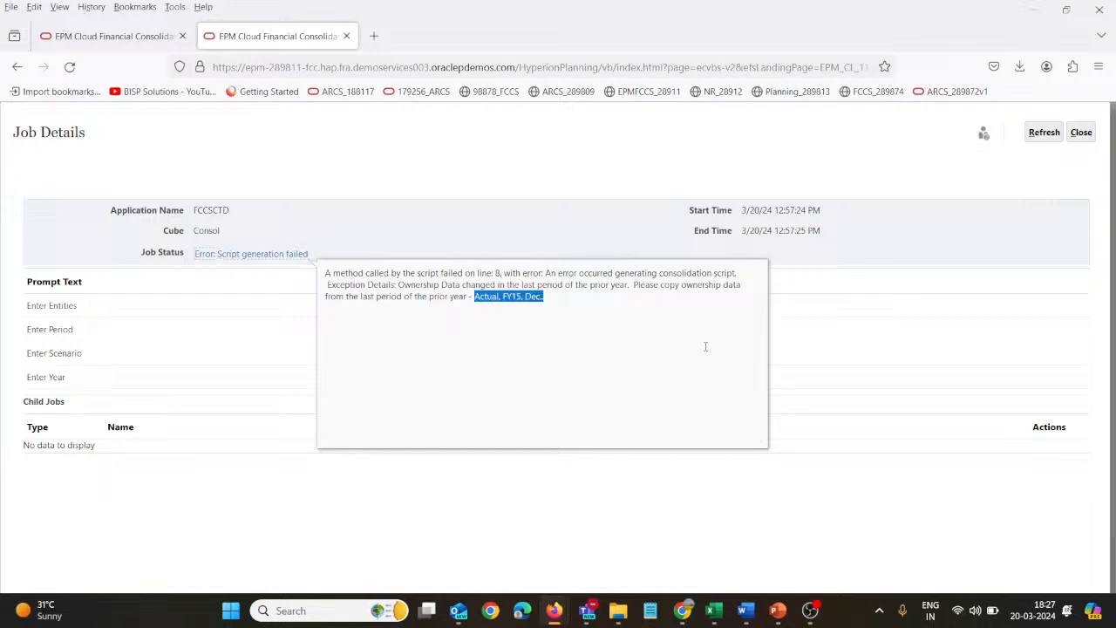
left_click(1081, 133)
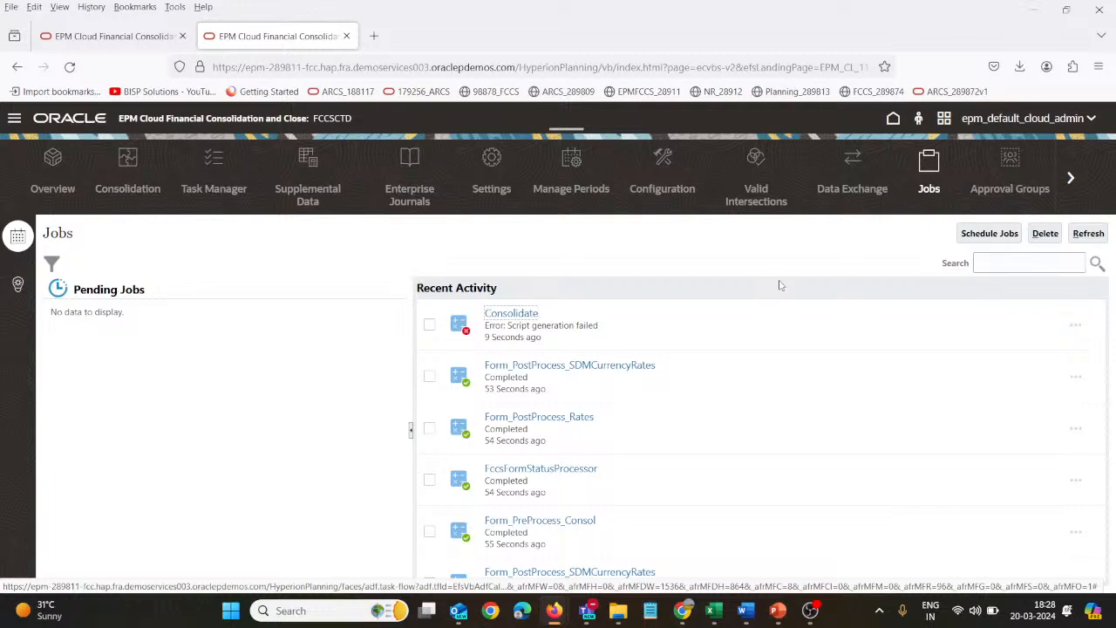
Step: Open Manage Ownership under Consolidation and bring up the member selection for its year
left_click(127, 165)
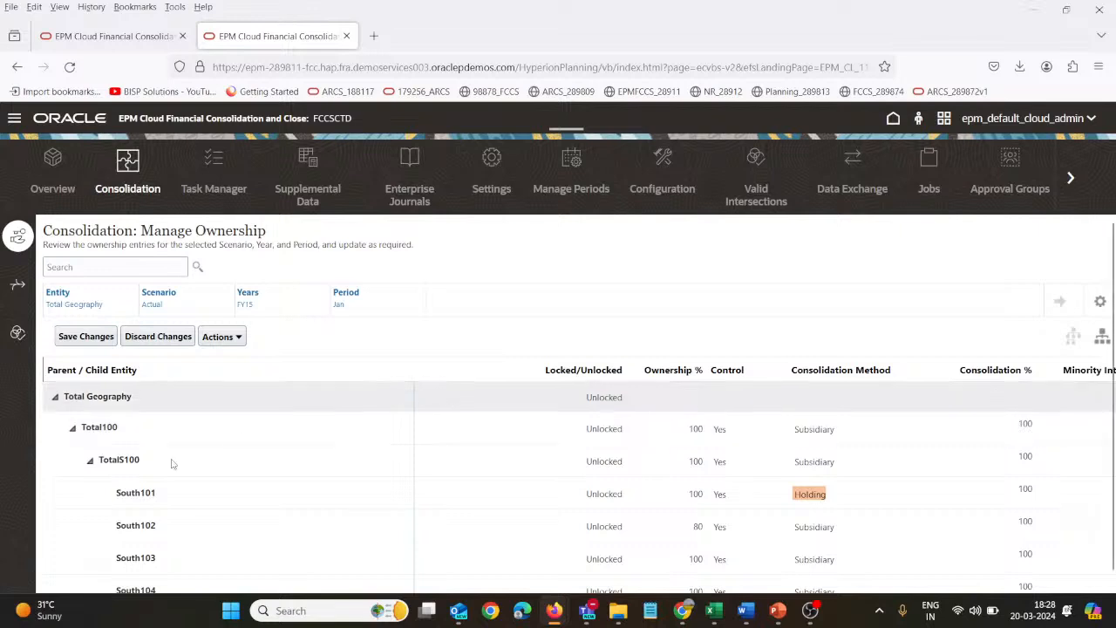
left_click(247, 302)
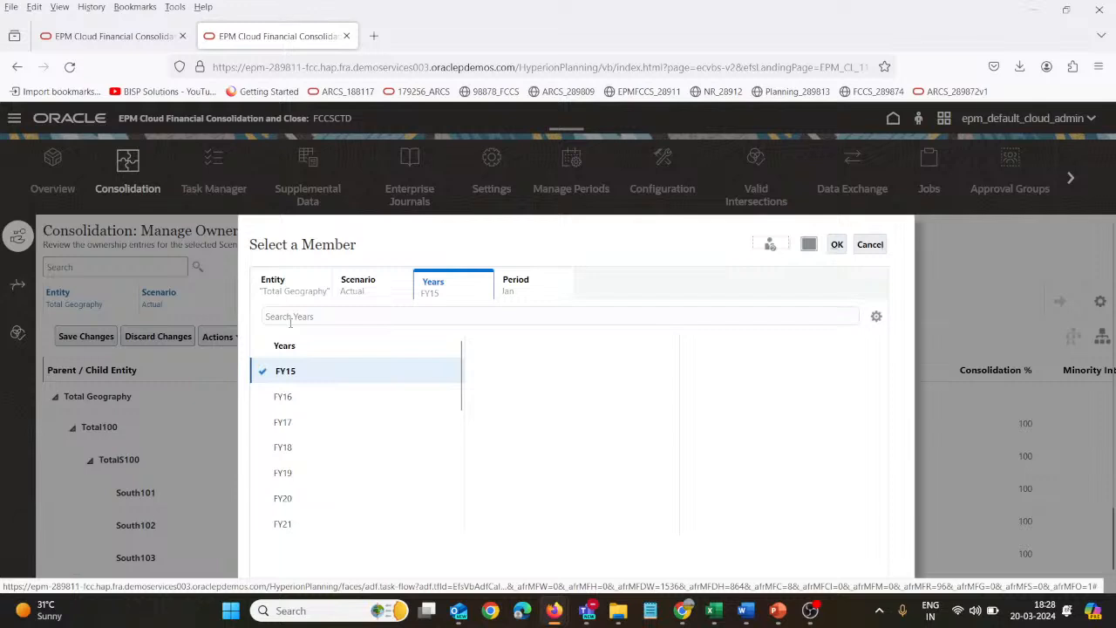
left_click(293, 398)
scroll(294, 403, "down", 3)
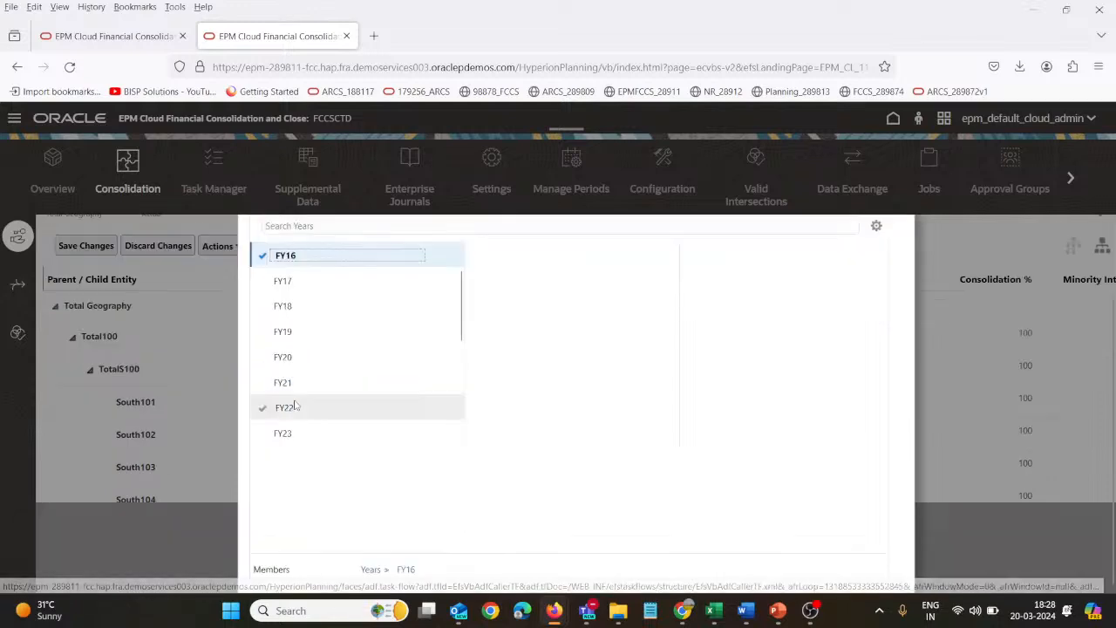
scroll(301, 407, "up", 1)
scroll(393, 445, "up", 2)
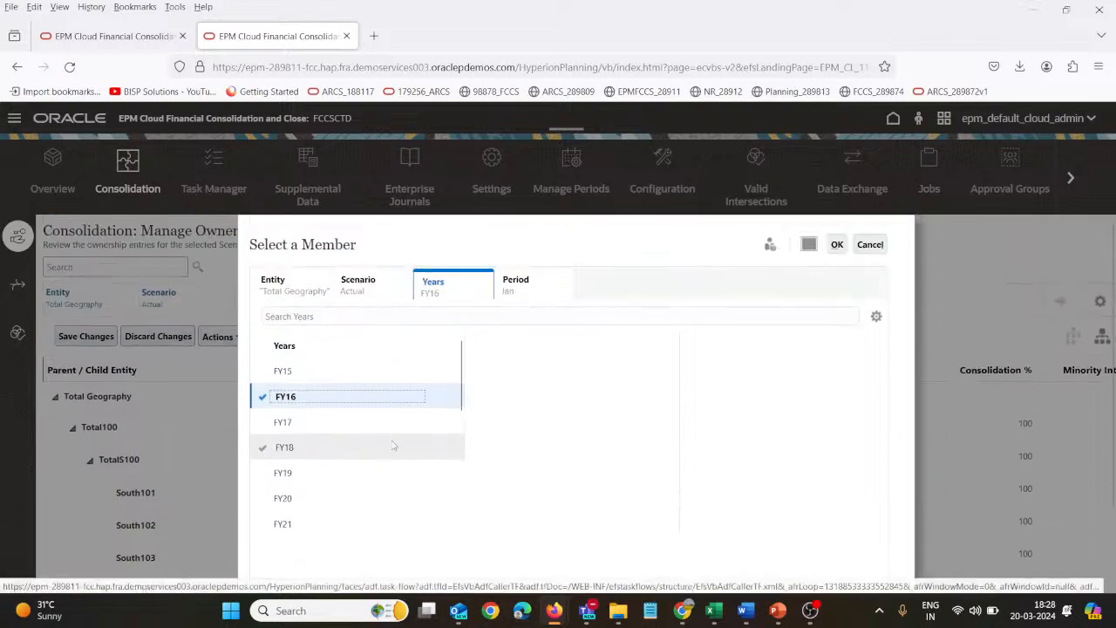
left_click(516, 281)
scroll(518, 286, "down", 2)
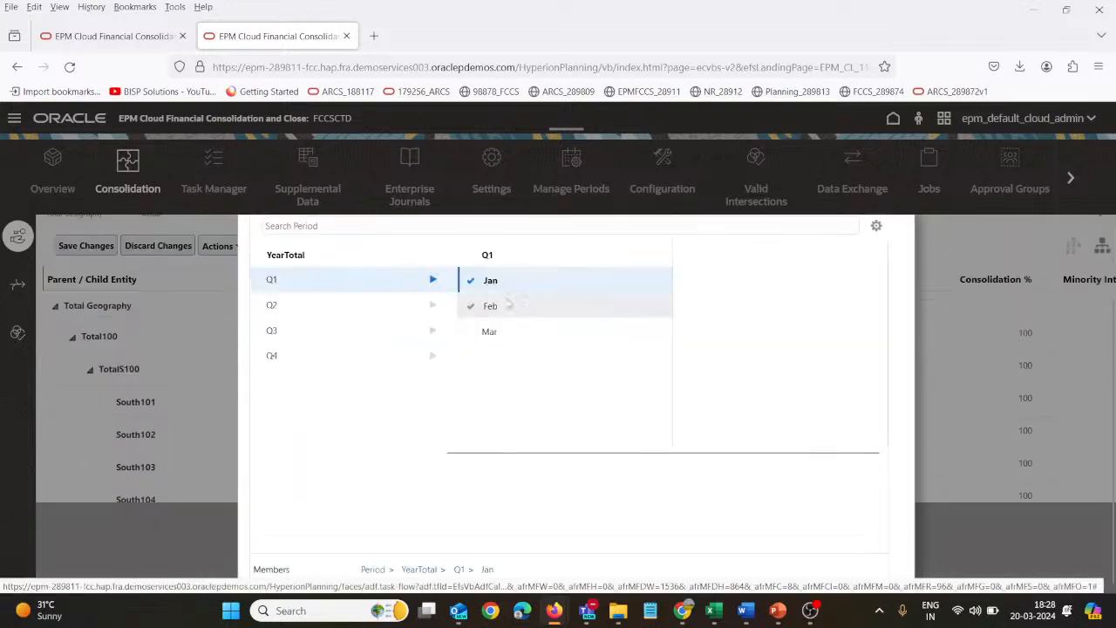
scroll(529, 369, "up", 2)
left_click(518, 373)
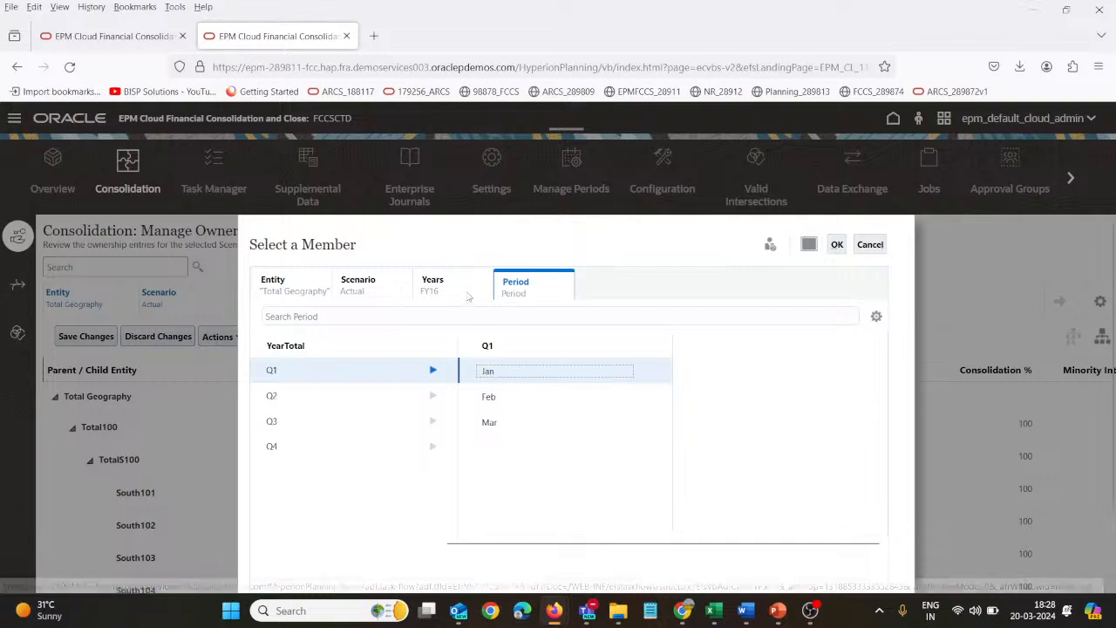
Step: Select FY15 as the year for the Manage Ownership point of view
left_click(433, 280)
scroll(349, 384, "down", 2)
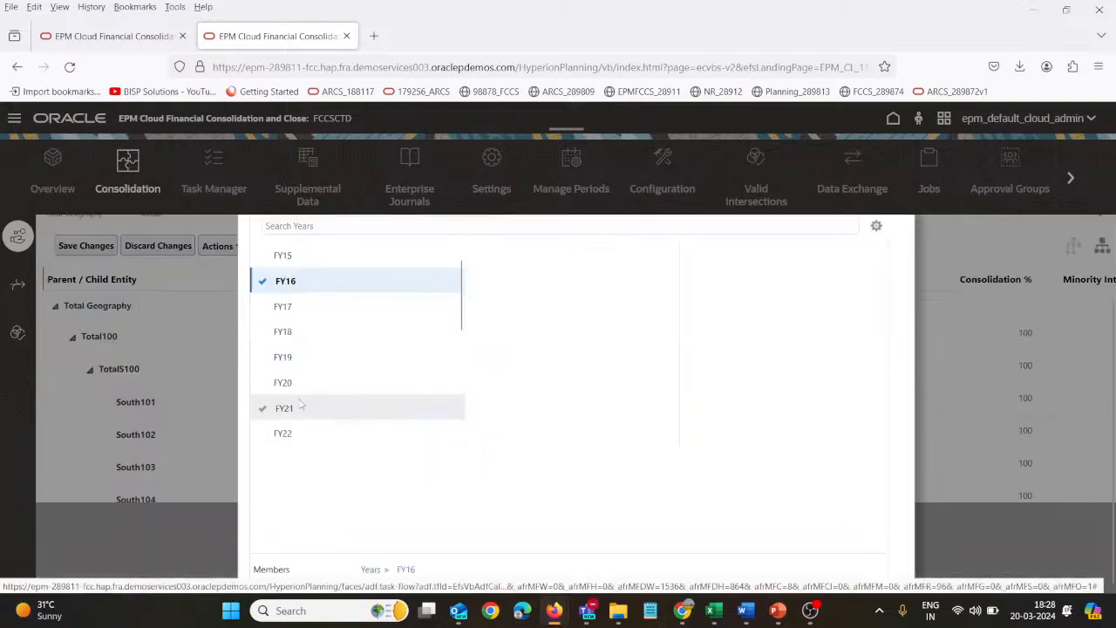
scroll(336, 370, "up", 1)
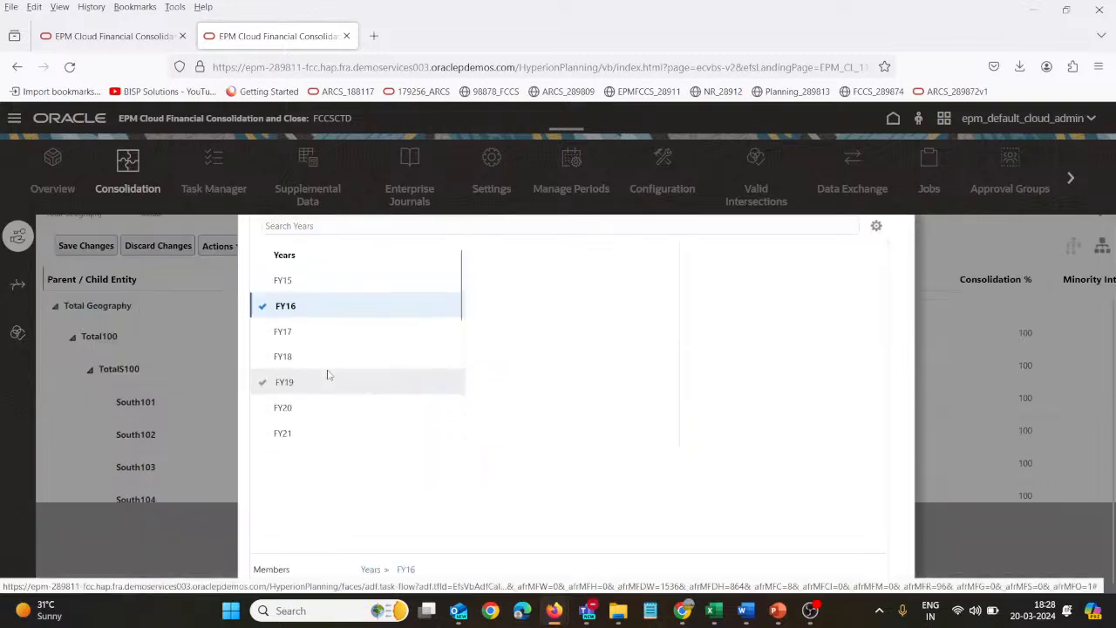
left_click(304, 280)
scroll(403, 430, "up", 1)
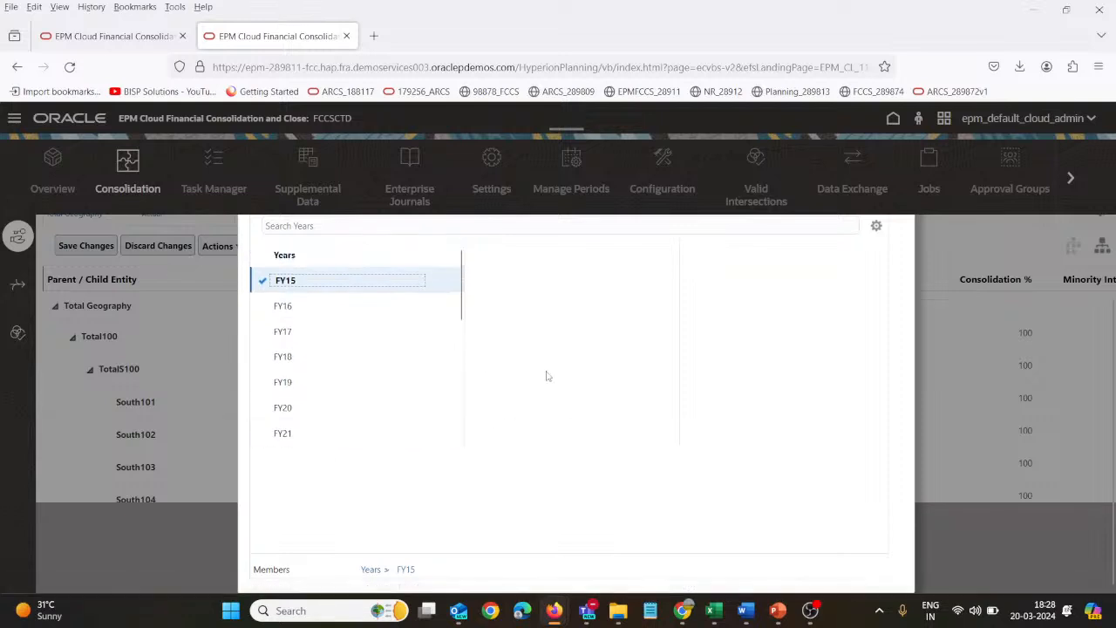
scroll(544, 383, "up", 2)
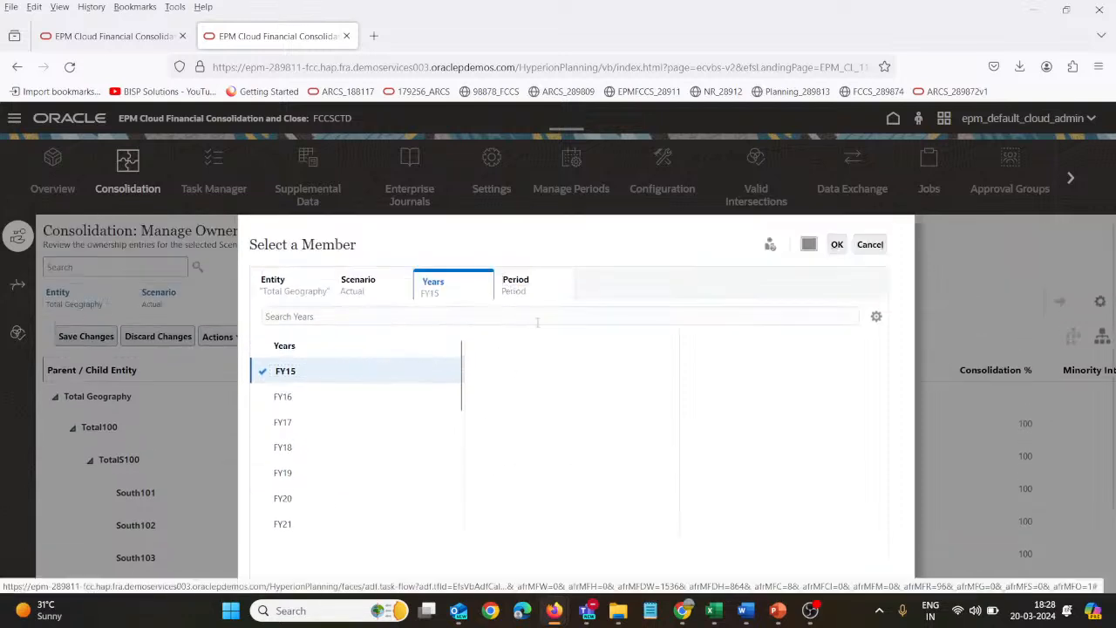
Step: Set the Manage Ownership period to Dec under Q4 and load the ownership data for that point of view
left_click(515, 285)
scroll(513, 464, "down", 1)
scroll(375, 358, "up", 1)
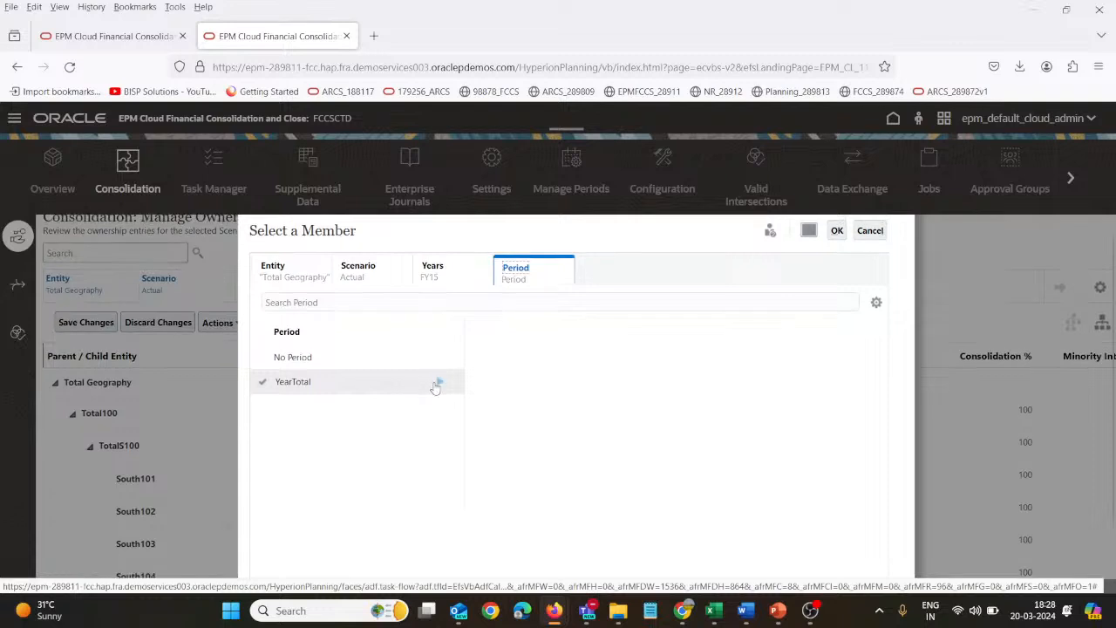
left_click(433, 378)
scroll(497, 428, "down", 1)
left_click(652, 356)
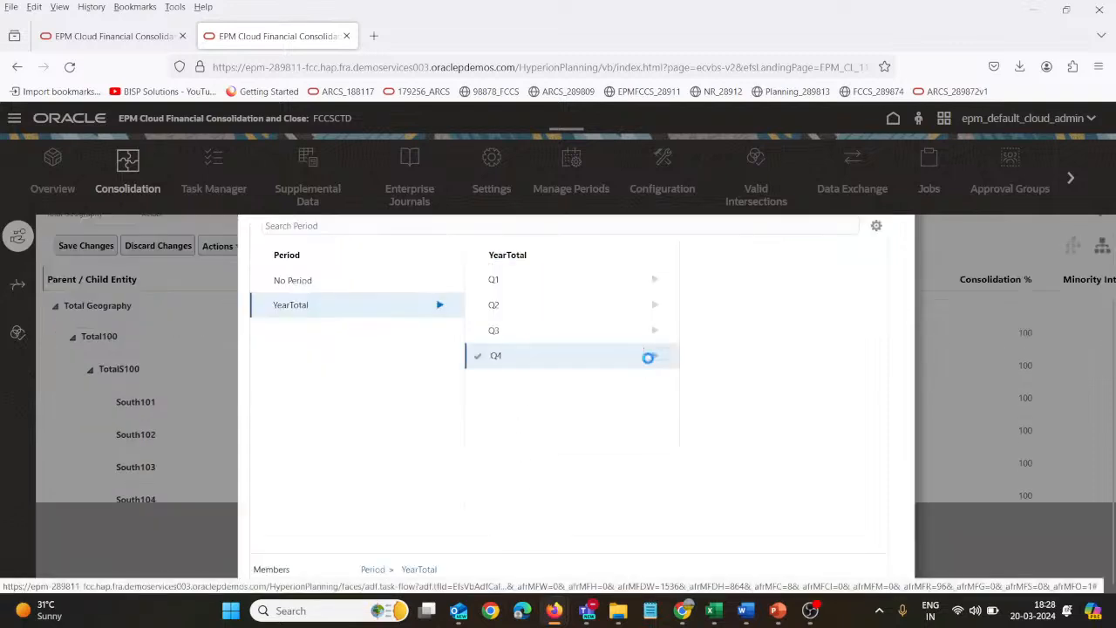
left_click(676, 330)
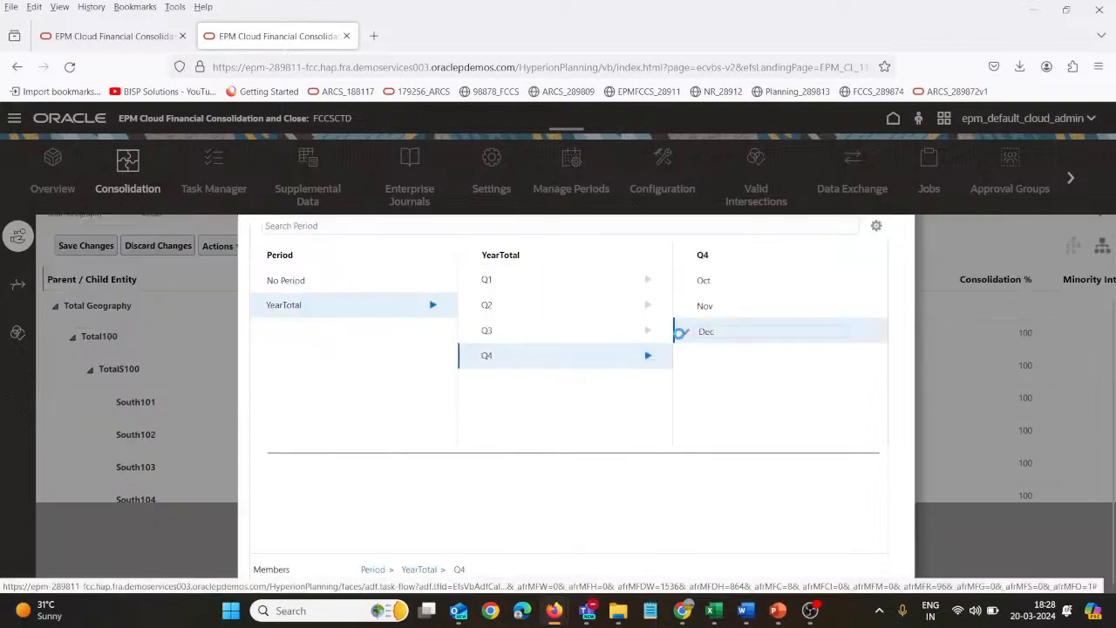
scroll(737, 424, "up", 1)
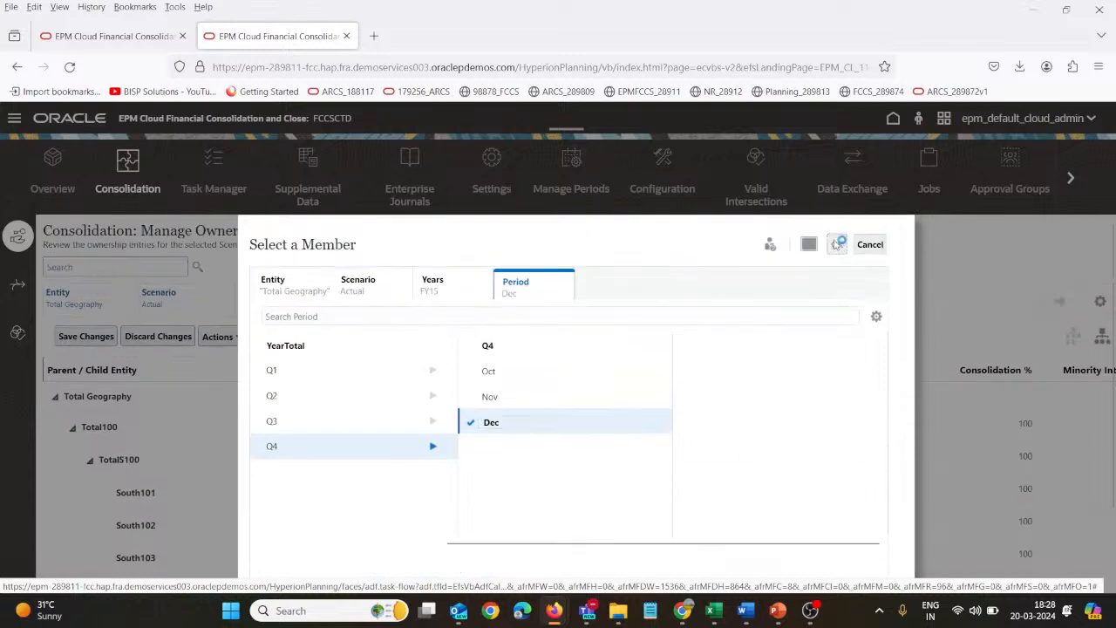
left_click(836, 245)
left_click(1059, 301)
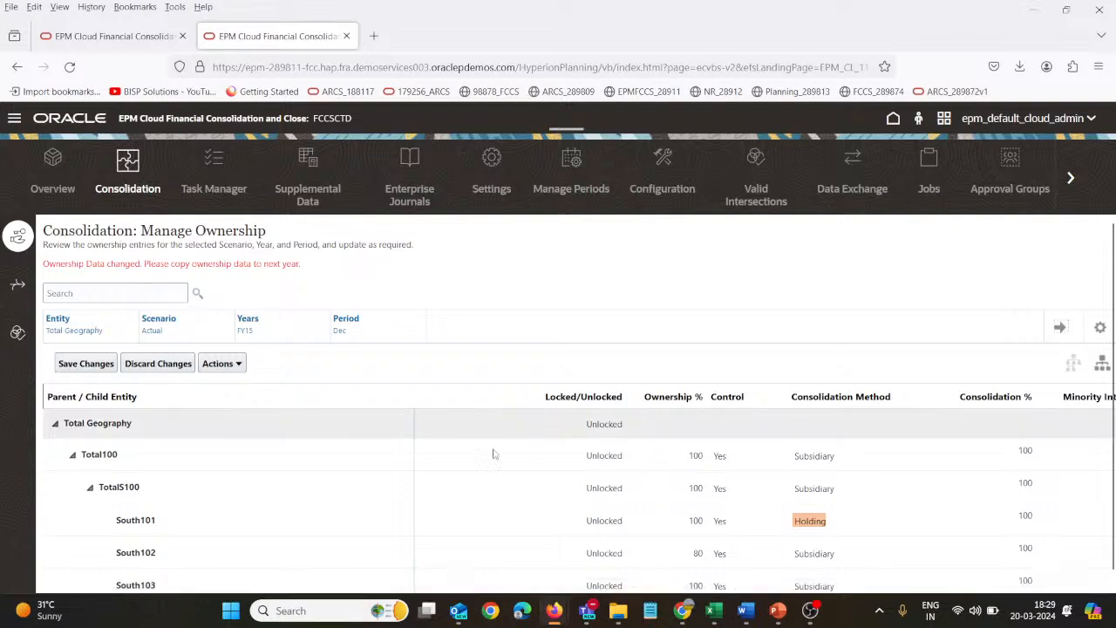
Step: Save the FY15 Dec ownership data and copy it to the next year
left_click(73, 370)
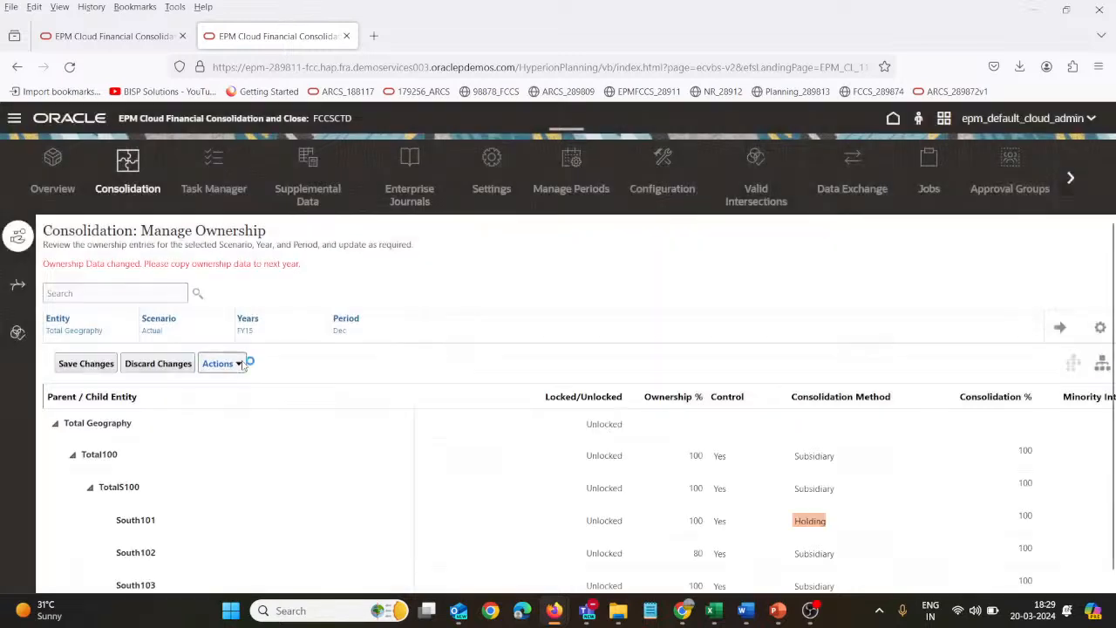
left_click(229, 363)
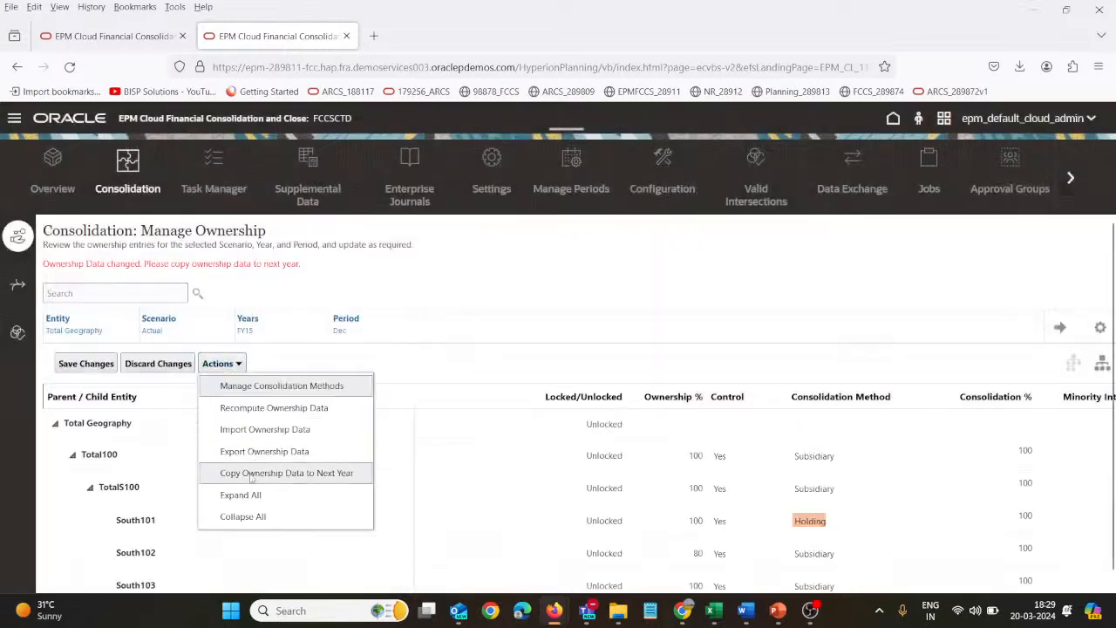
left_click(250, 473)
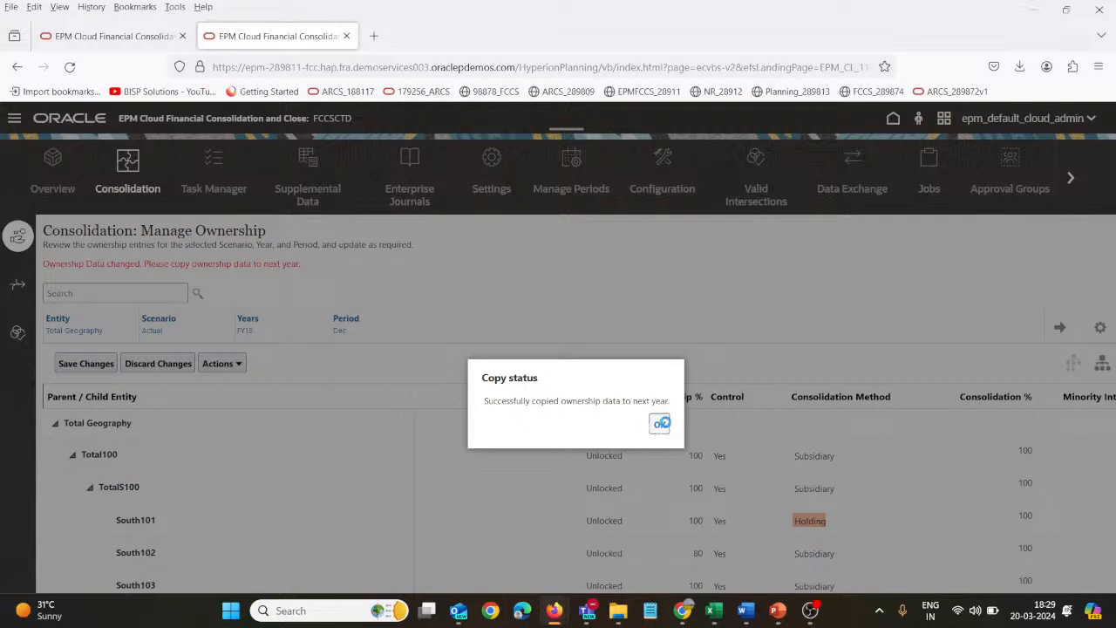
left_click(660, 425)
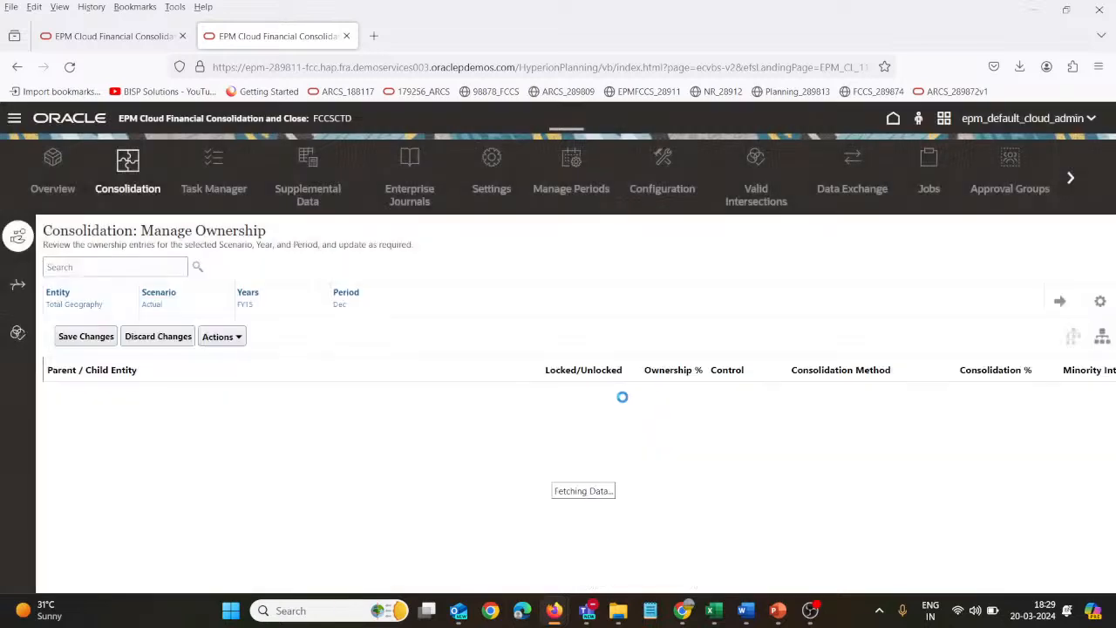
Step: Set the Manage Ownership year to FY16, load the Dec ownership data for that point of view and save it
left_click(246, 296)
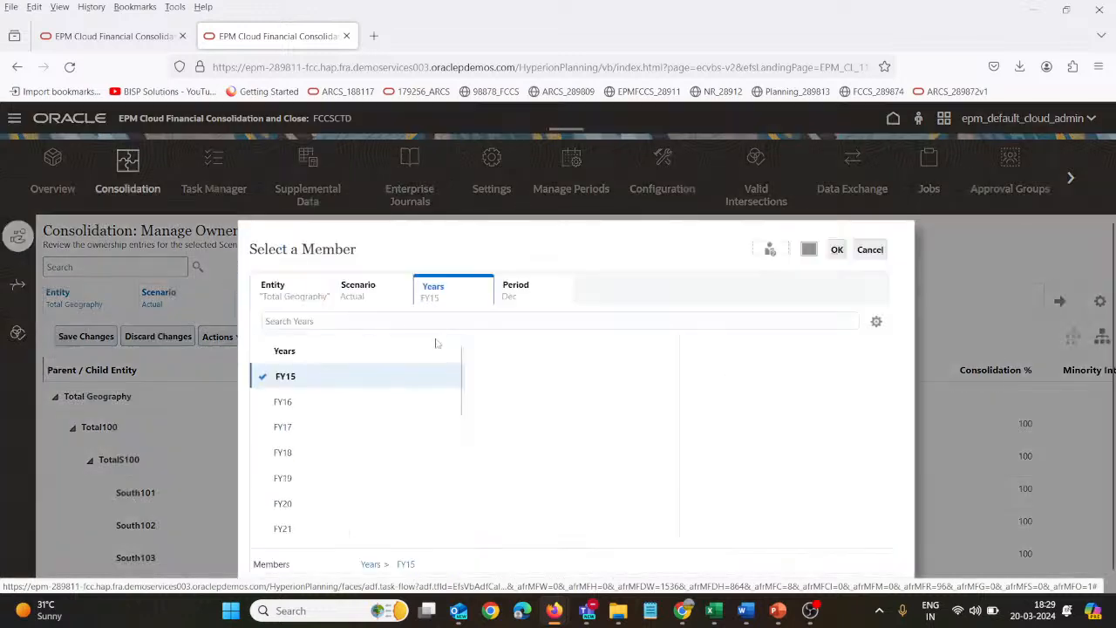
left_click(283, 401)
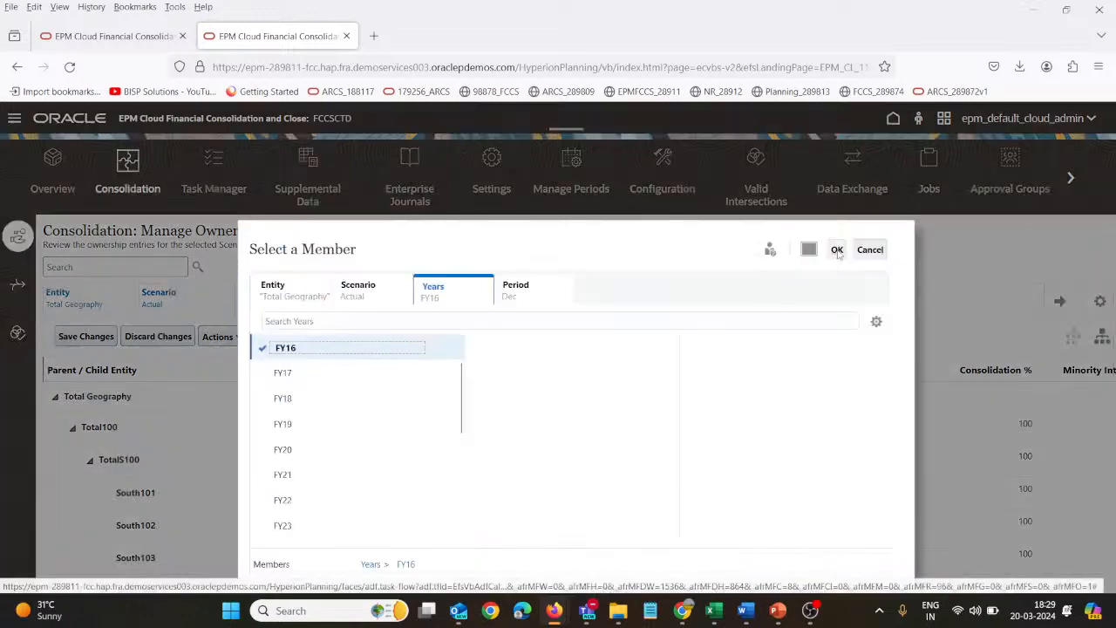
left_click(837, 250)
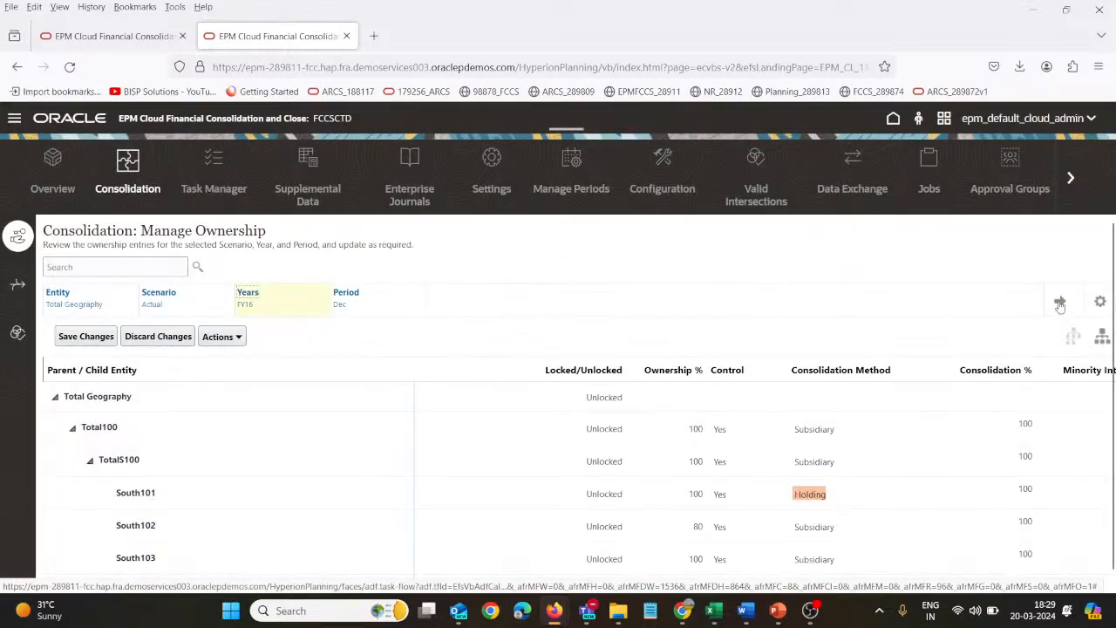
left_click(1060, 303)
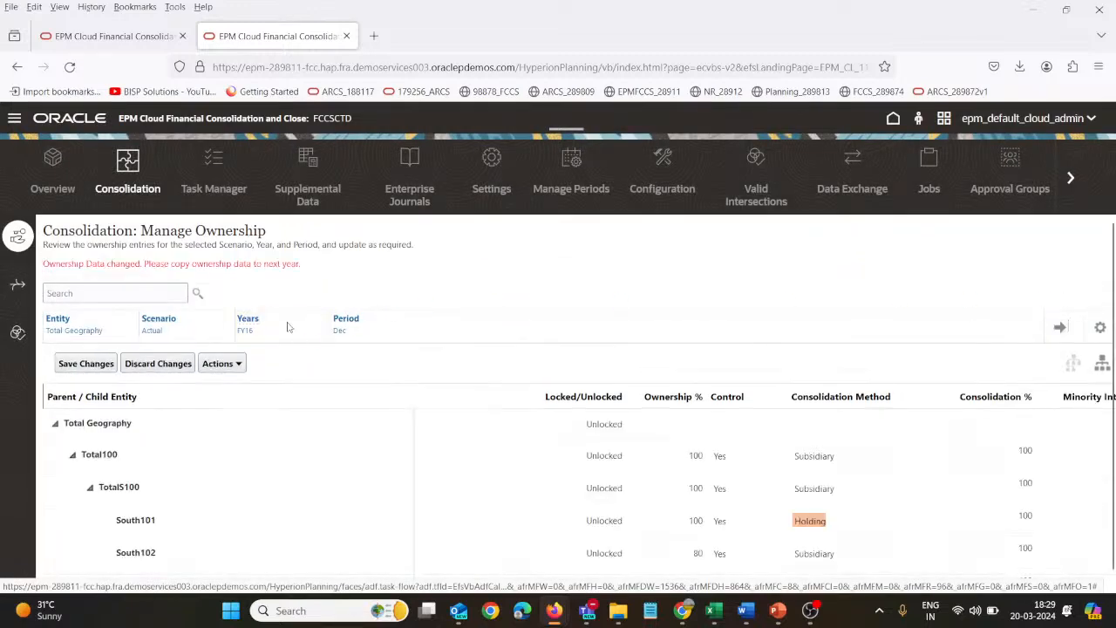
left_click(86, 365)
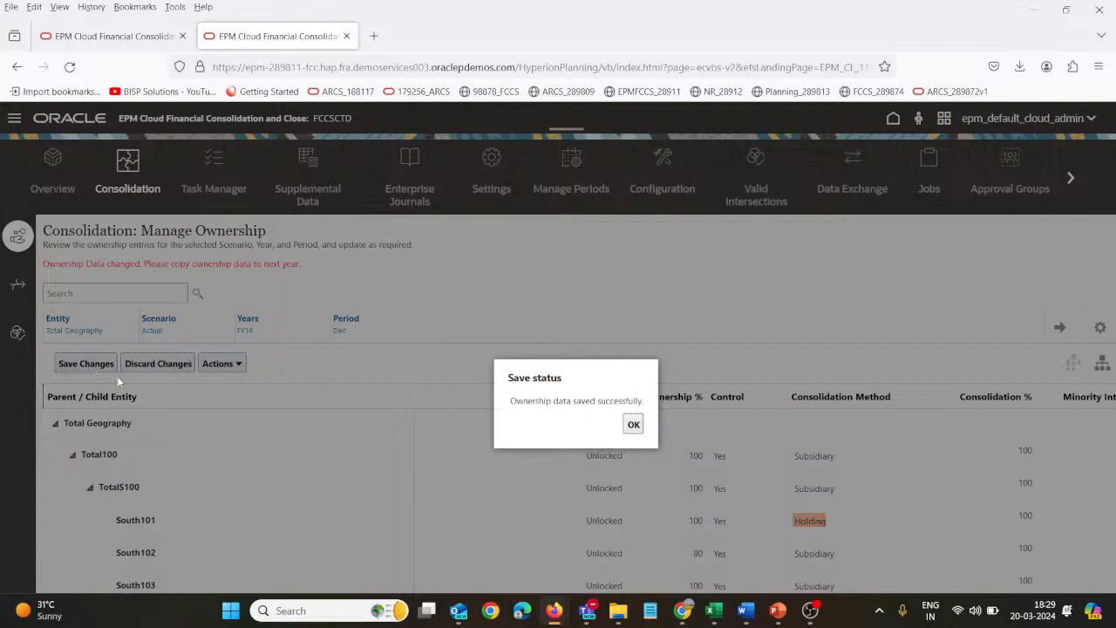
left_click(634, 425)
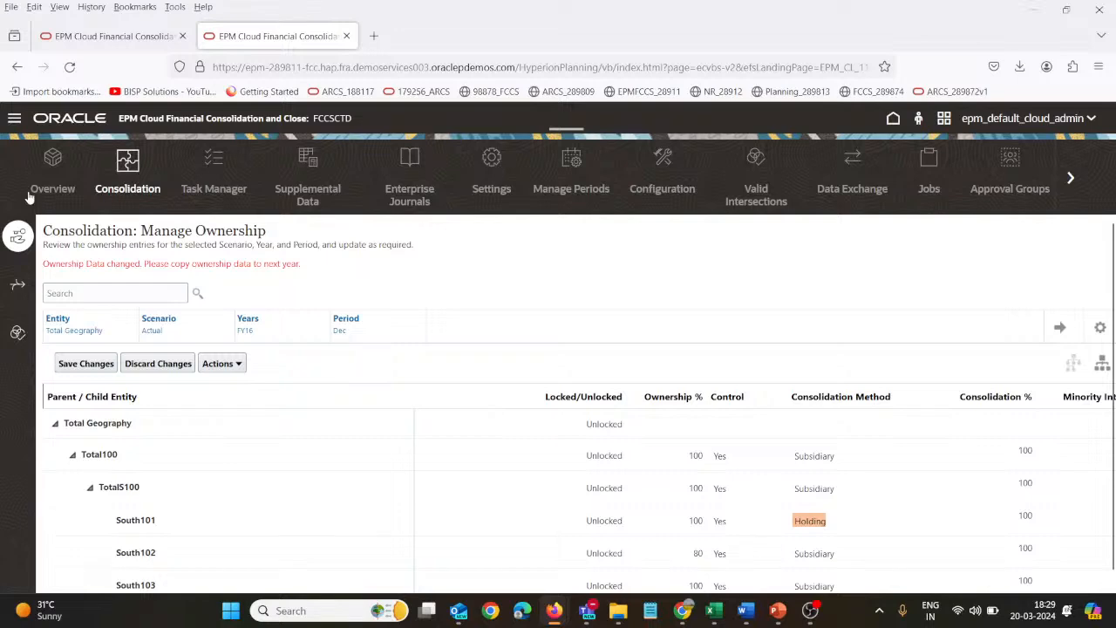
Step: Launch the Consolidate business rule for FCCS_Total Geography, scenario Actual, period Jan and year FY16
left_click(15, 119)
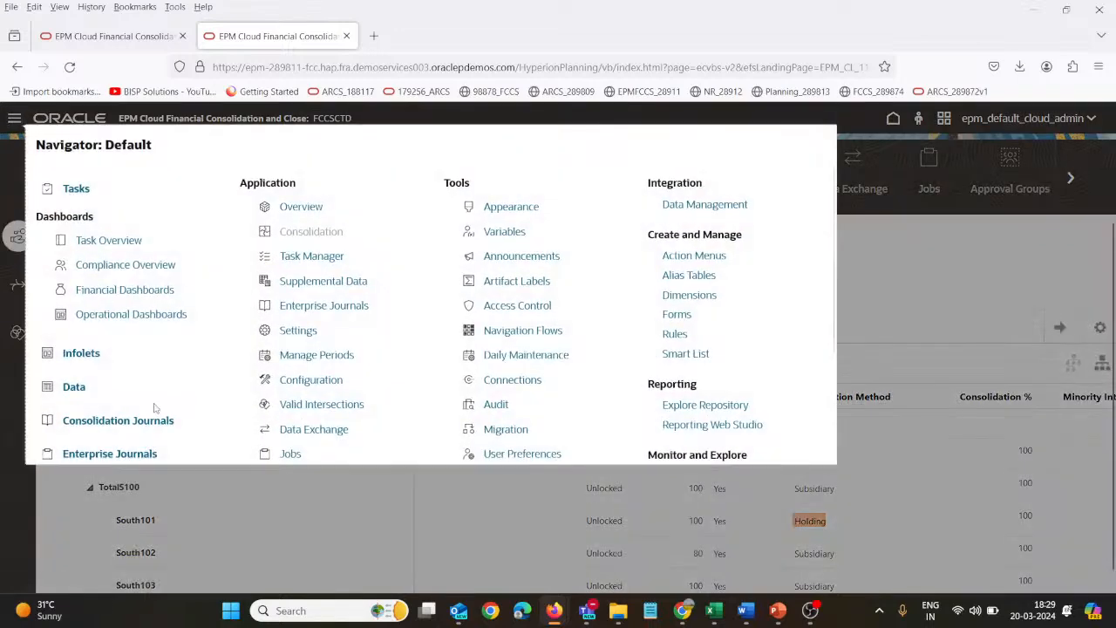
scroll(130, 410, "down", 3)
left_click(75, 406)
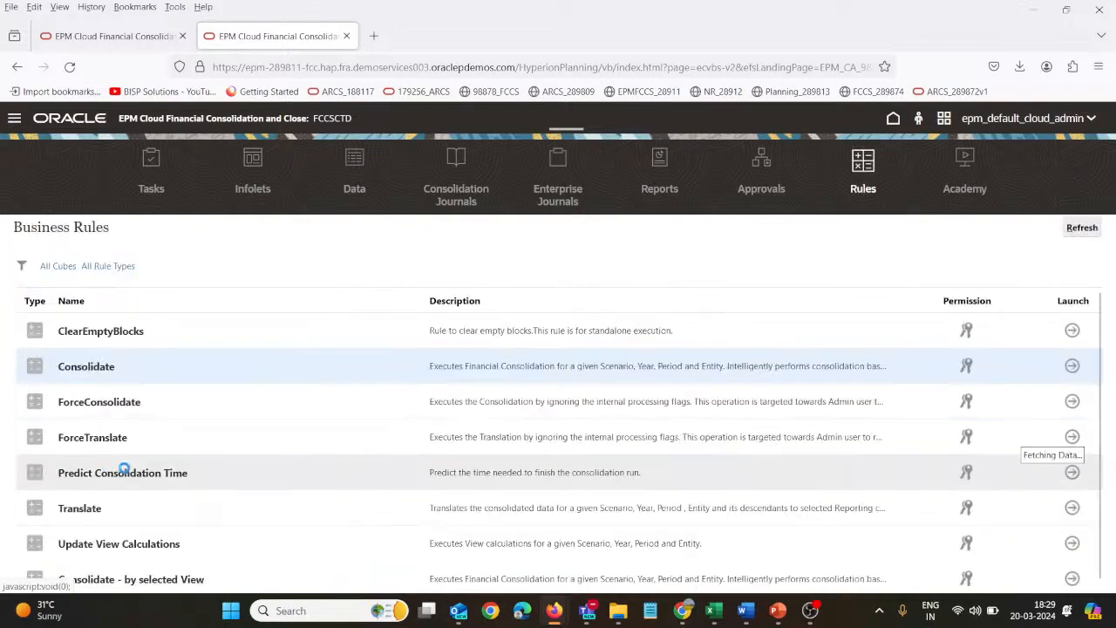
left_click(1071, 366)
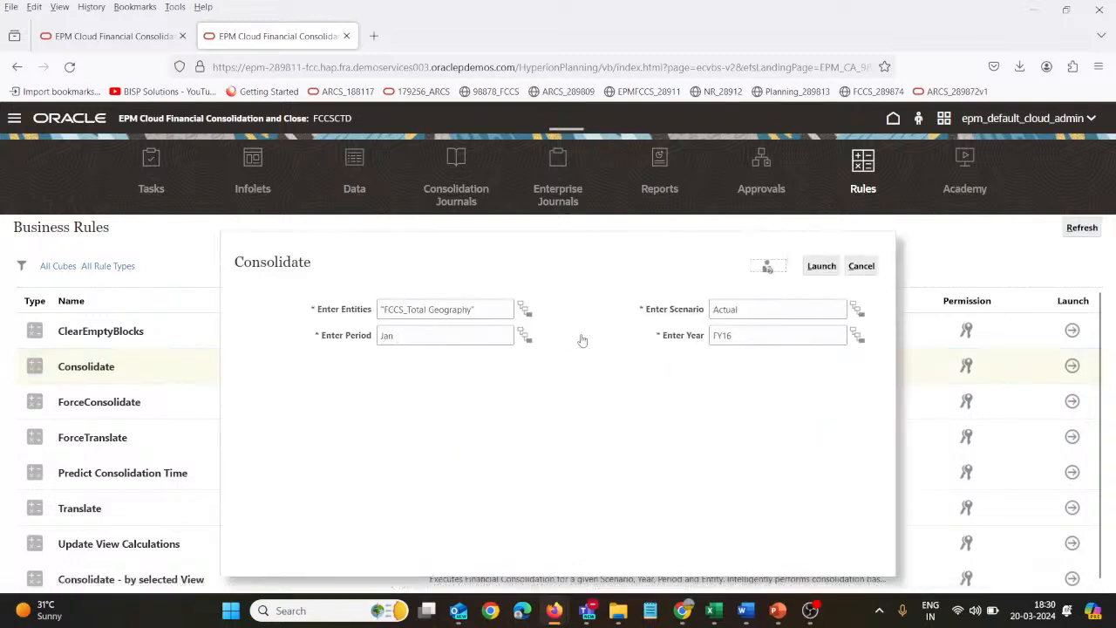
left_click(820, 269)
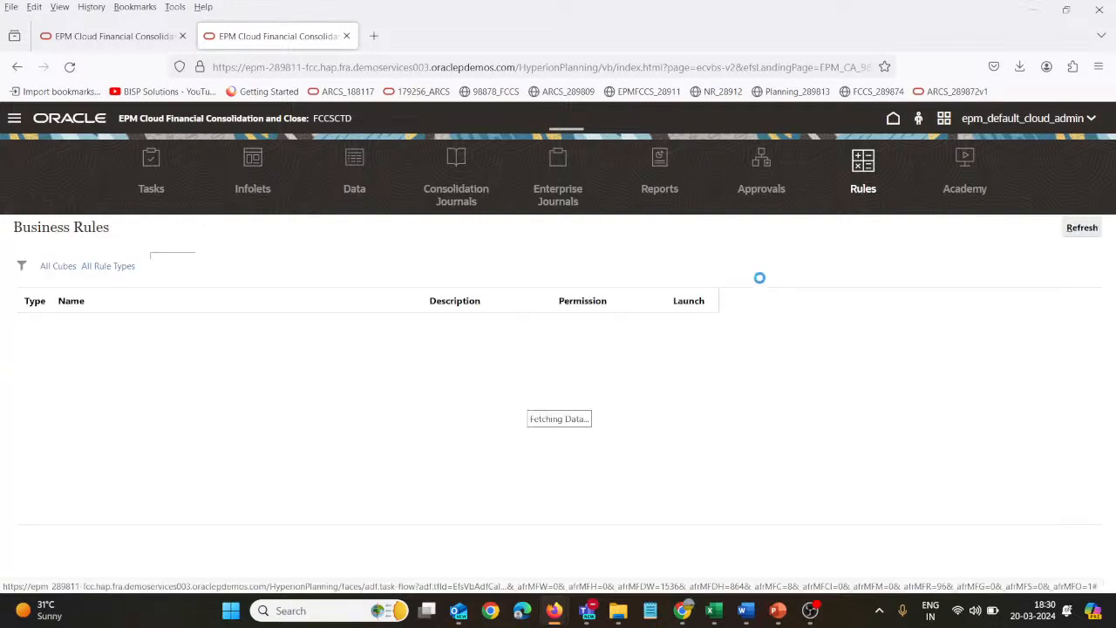
left_click(928, 341)
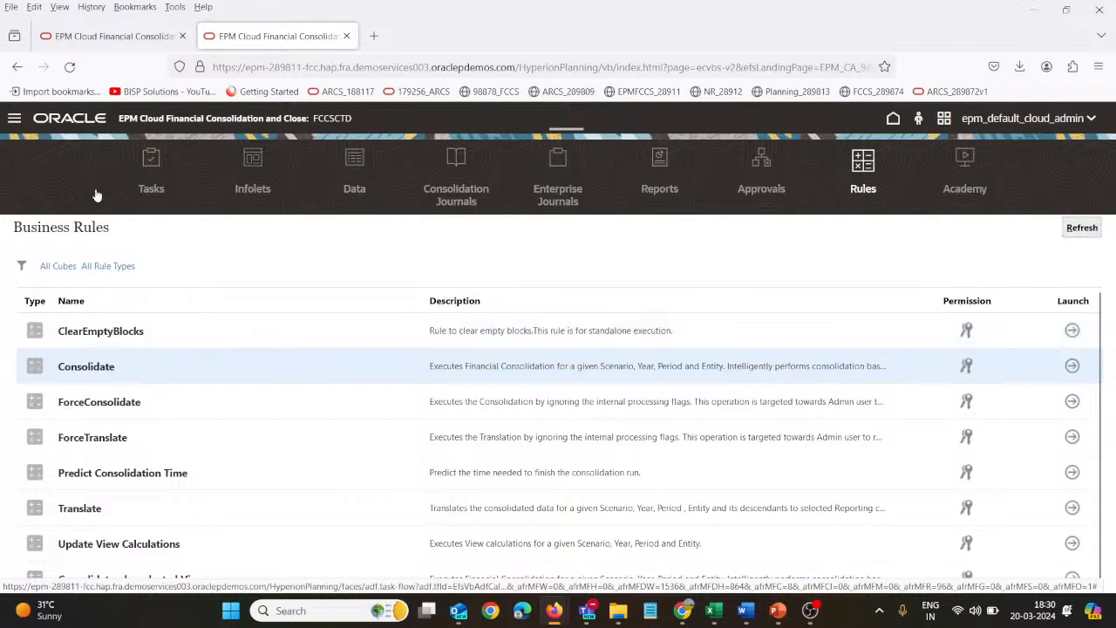
Step: Open the application's Jobs list and view the job details of the latest Consolidate run
left_click(14, 117)
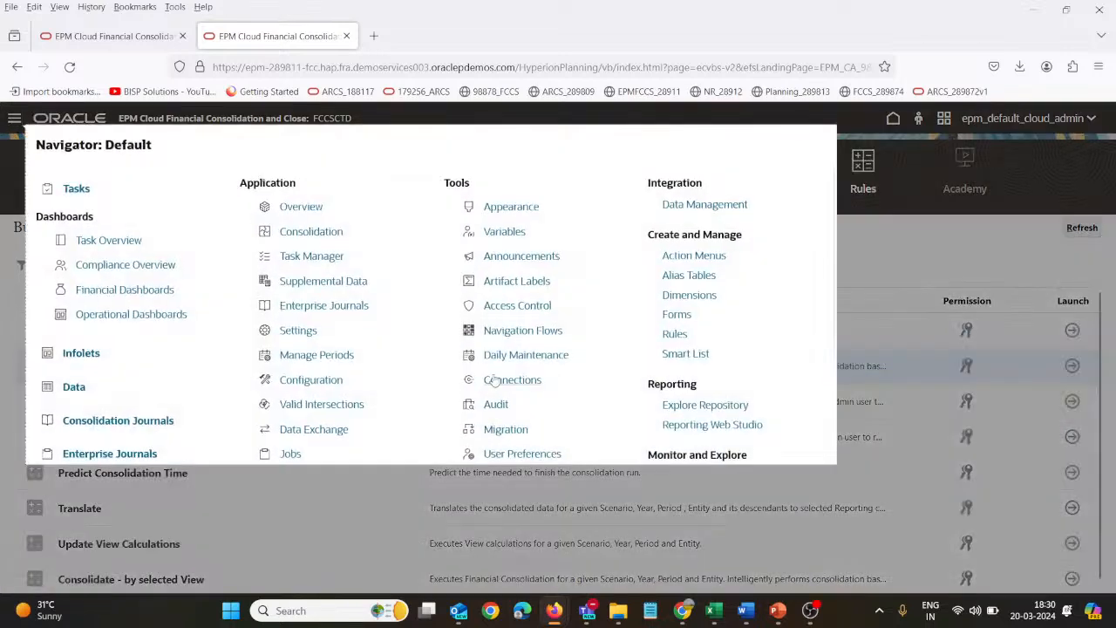
scroll(334, 423, "down", 3)
left_click(293, 382)
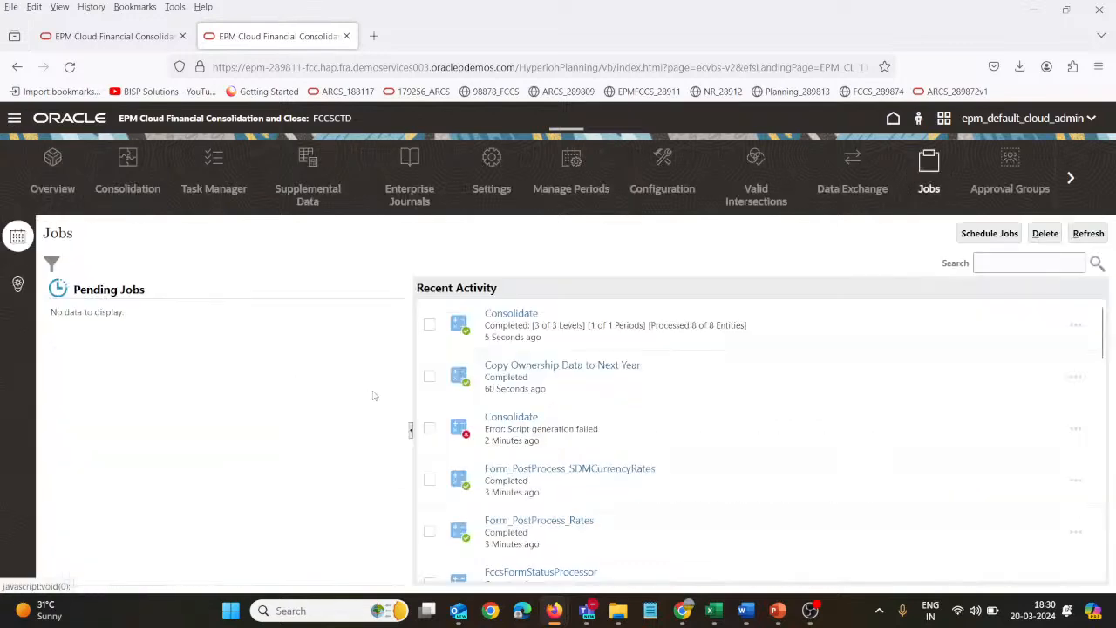
left_click(514, 316)
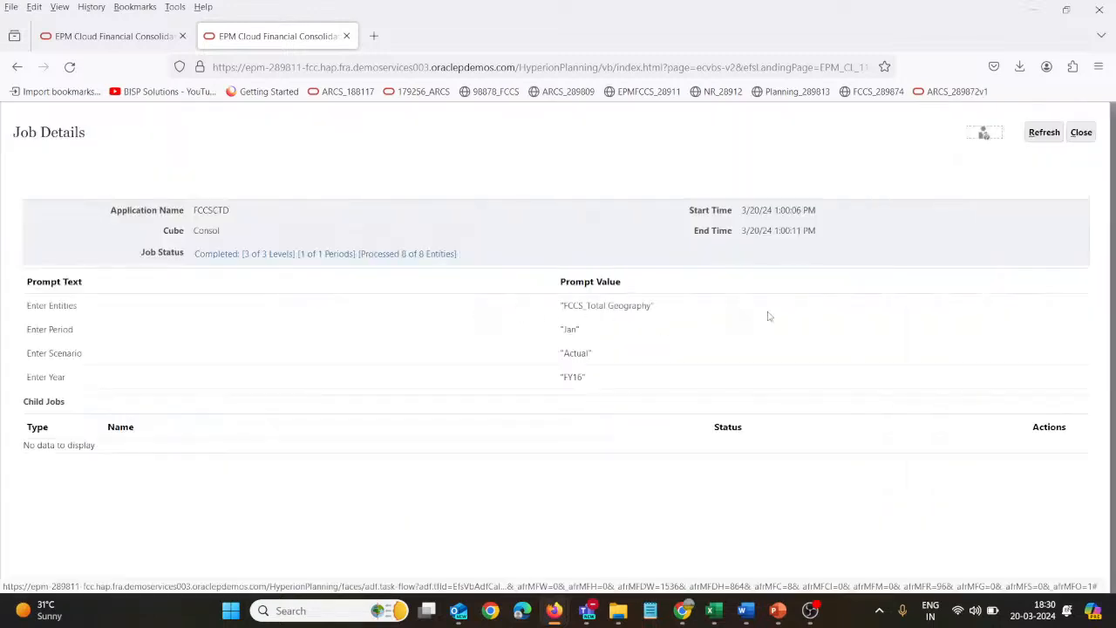
Step: Capture the Job Details area as a screenshot, mark its start and end times with a red rectangle, and copy it
key("Print")
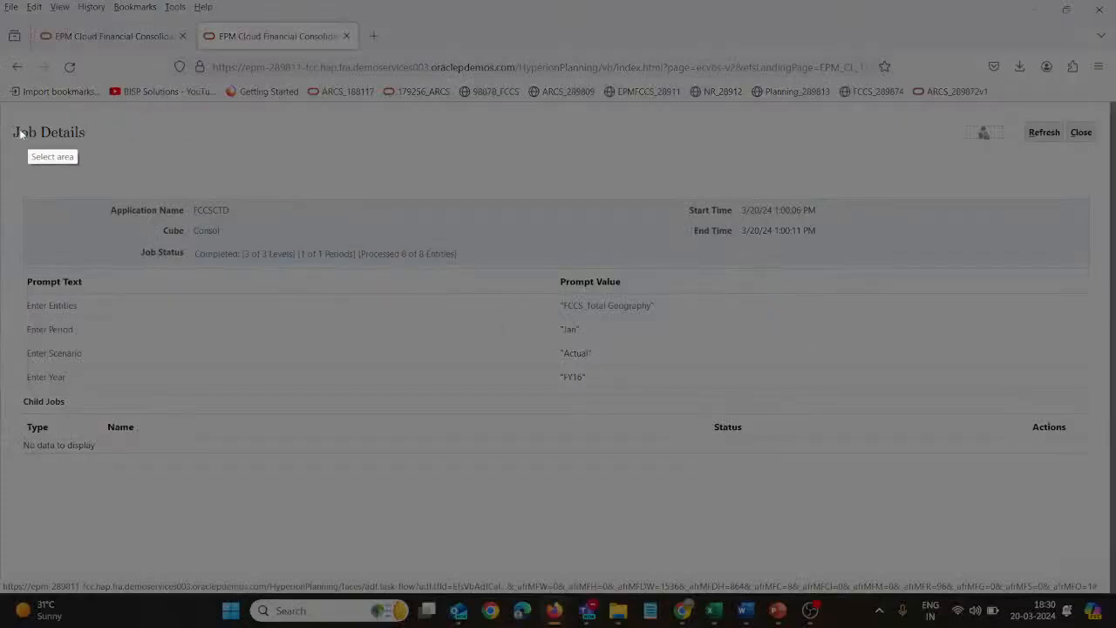
left_click_drag(5, 117, 913, 420)
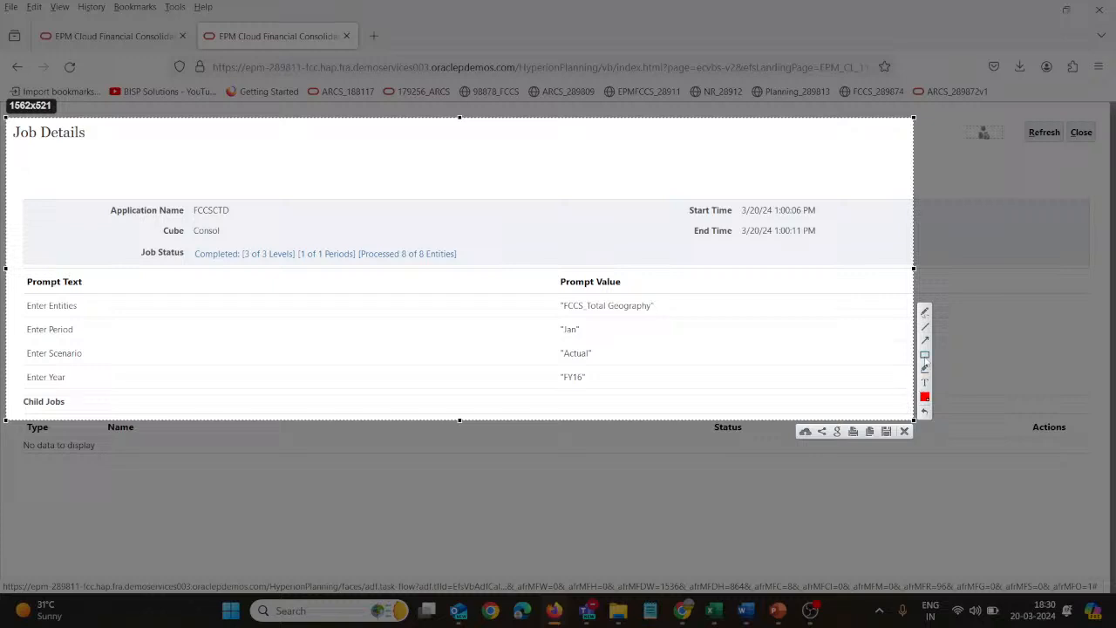
mouse_move(658, 188)
left_mouse_down()
mouse_move(662, 204)
mouse_move(840, 256)
left_mouse_up()
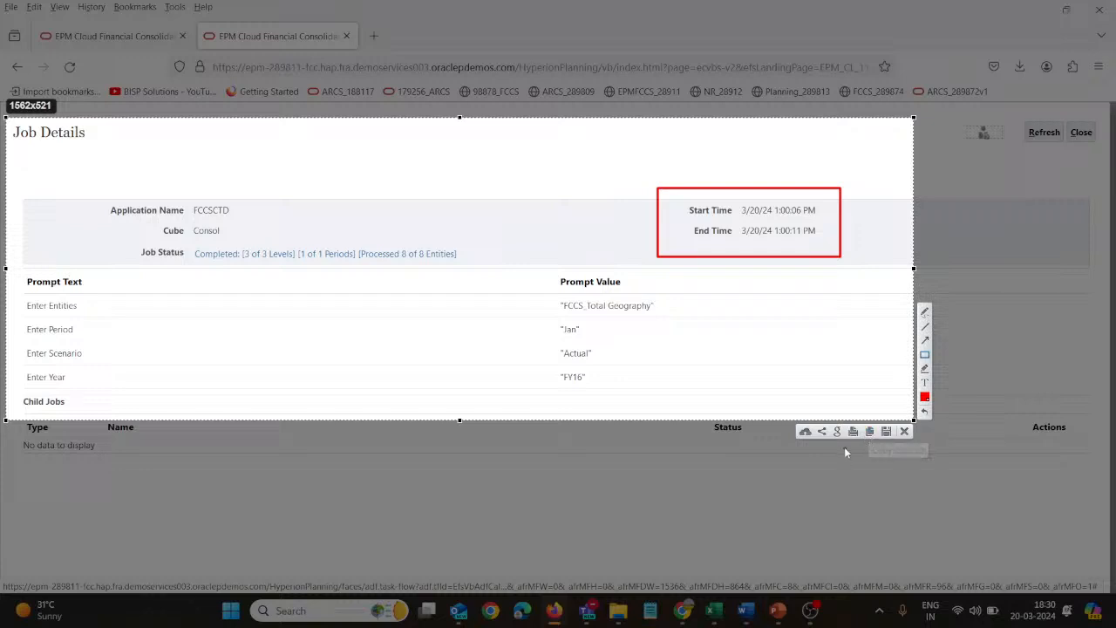
left_click(869, 431)
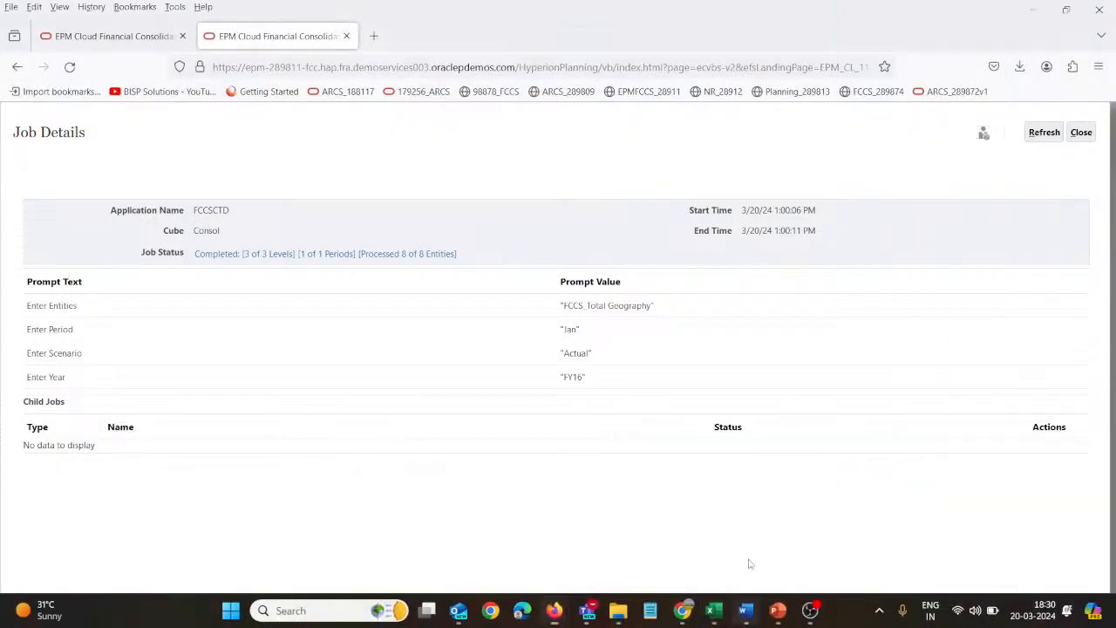
Step: Switch to the CTD_Webinar_ScreenShot_2nd document in Word and paste the Job Details screenshot into the table's last row
mouse_move(745, 610)
left_click(803, 523)
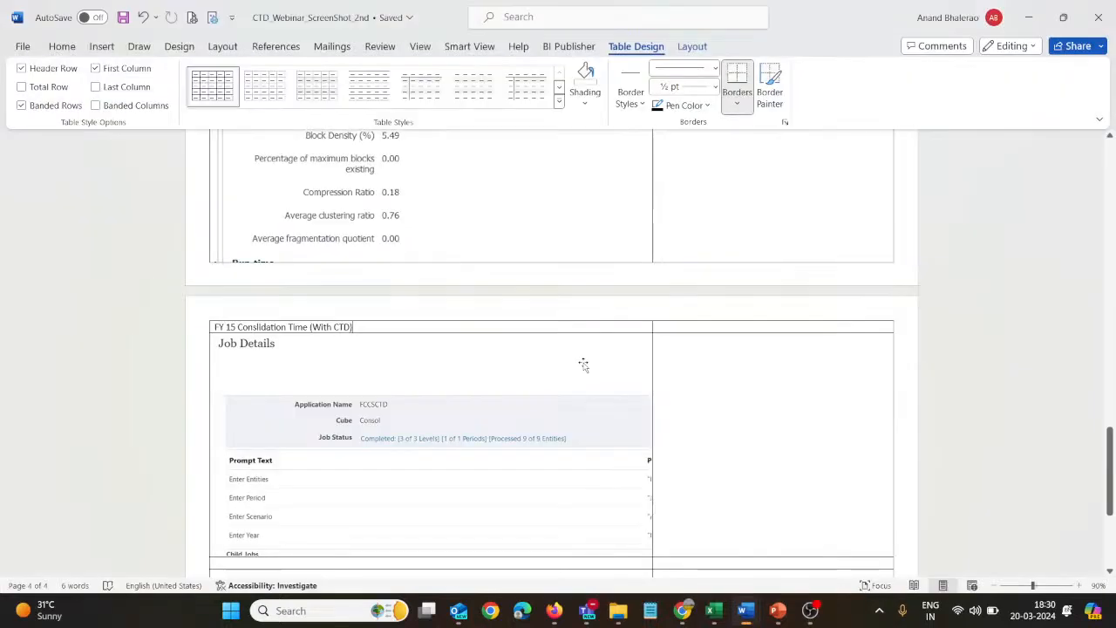
scroll(583, 364, "down", 3)
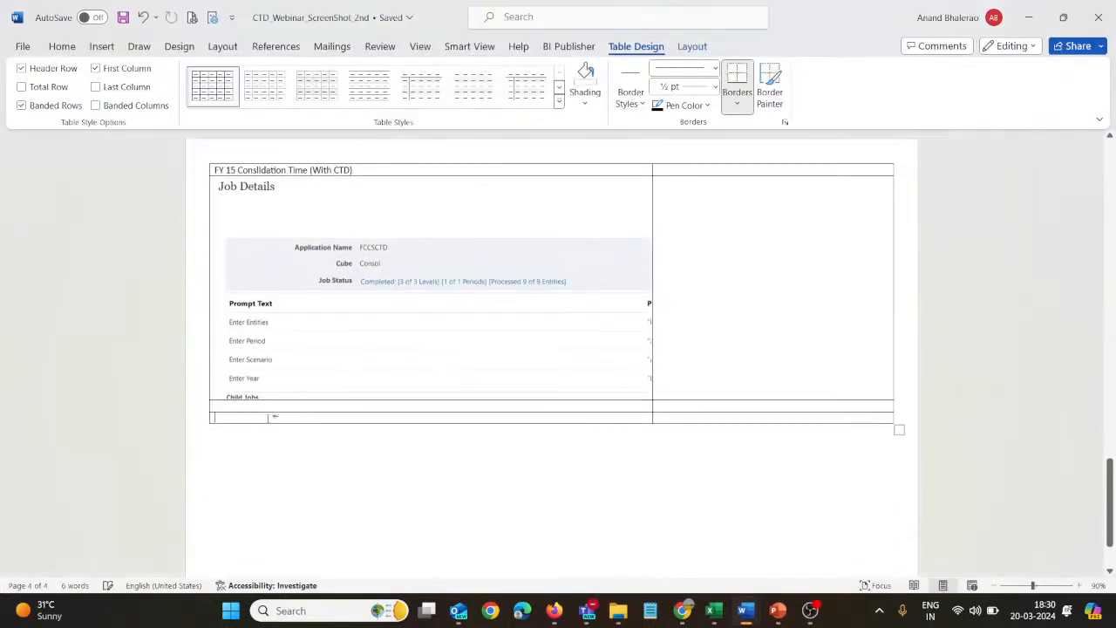
key("ctrl+v")
Step: Copy the "FY 15 Conslidation Time (With CTD)" heading to the empty row above the new screenshot, change its year to 16, and save the document
scroll(326, 382, "up", 7)
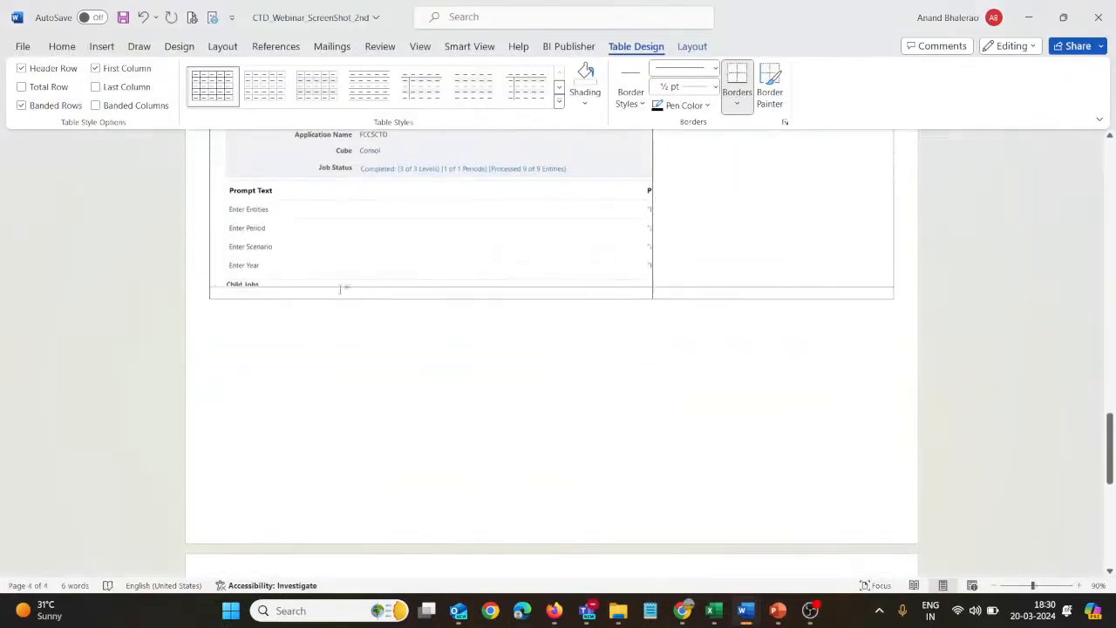
key("shift+Down")
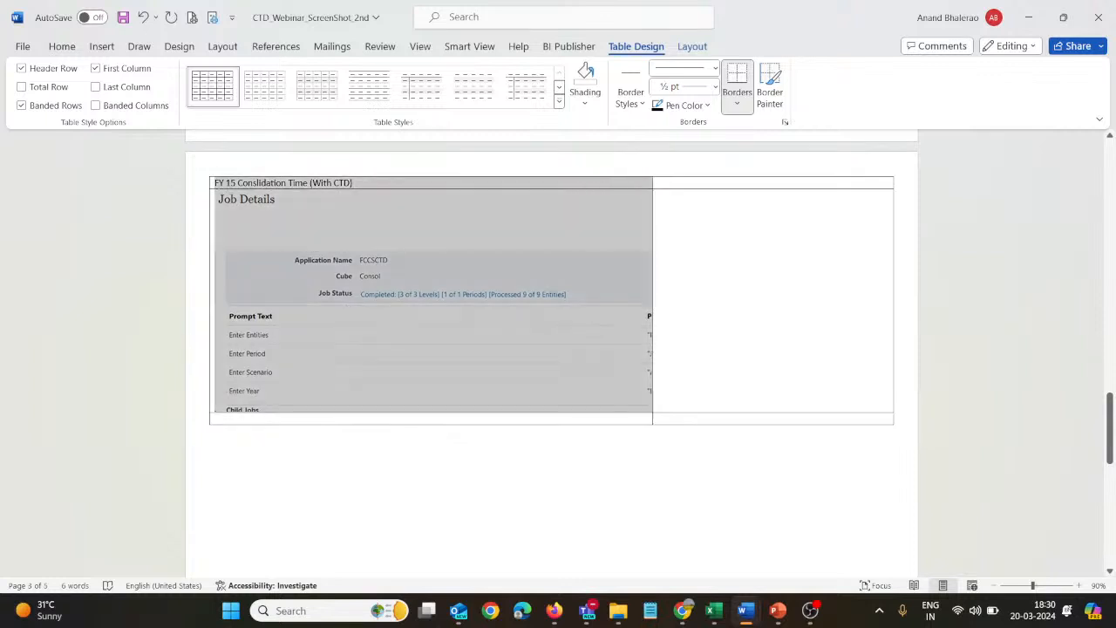
key("shift+Up")
scroll(264, 390, "down", 2)
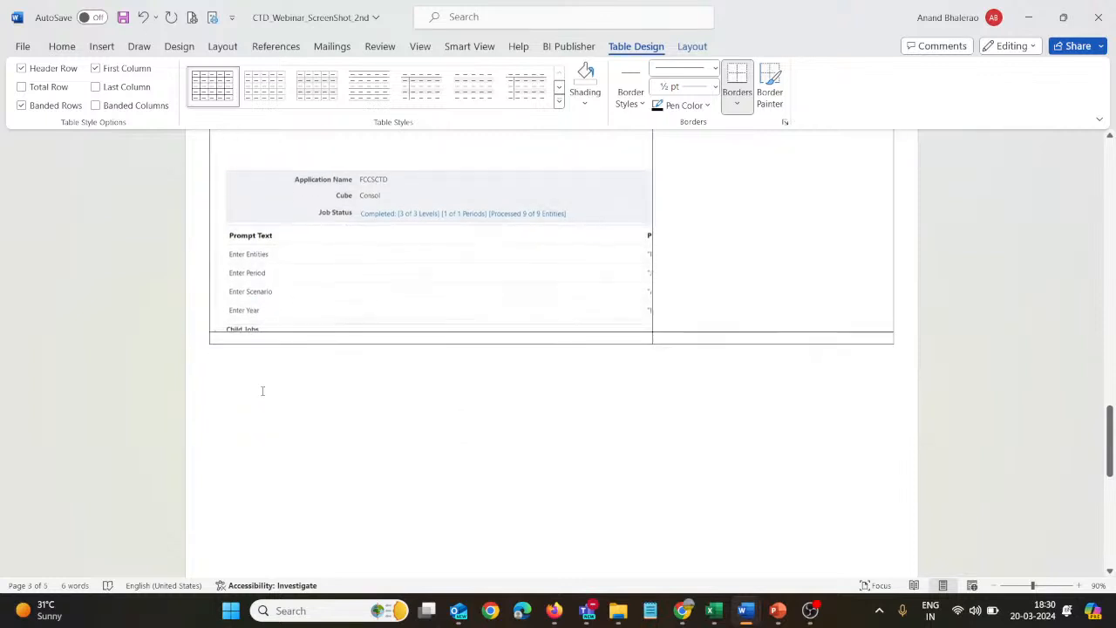
key("ctrl+v")
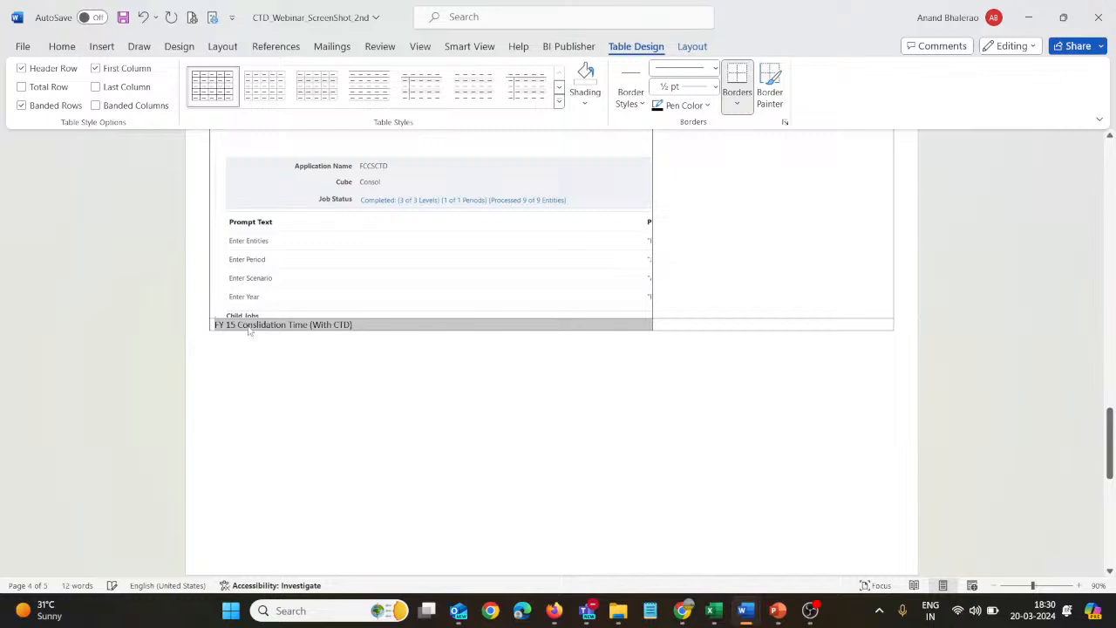
left_click(236, 324)
key("BackSpace")
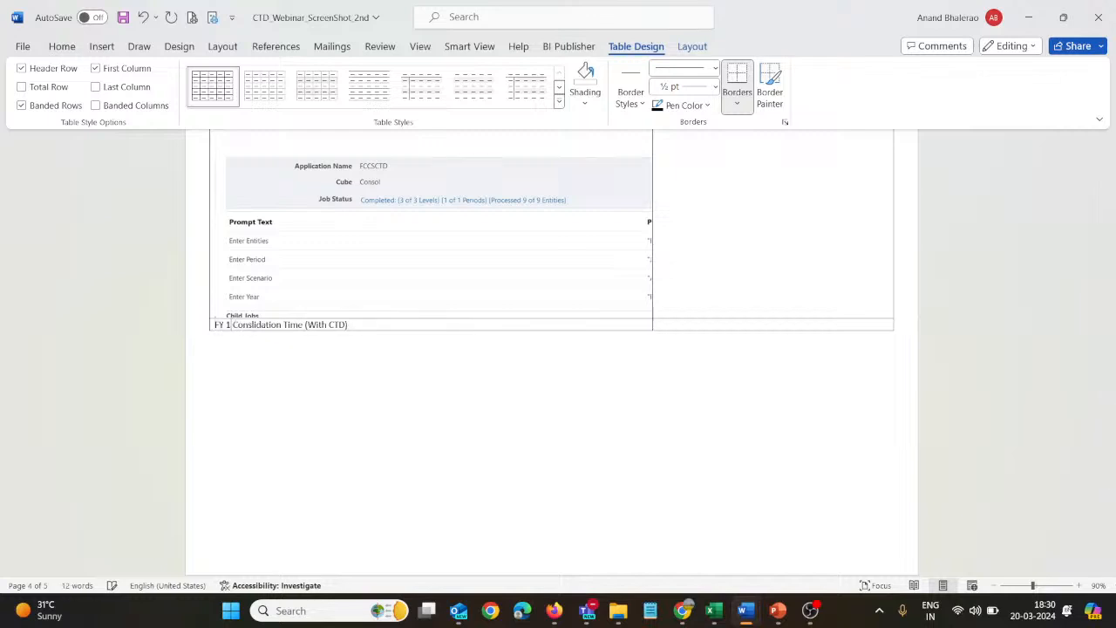
type("6")
scroll(317, 450, "down", 3)
scroll(316, 450, "down", 3)
key("ctrl+s")
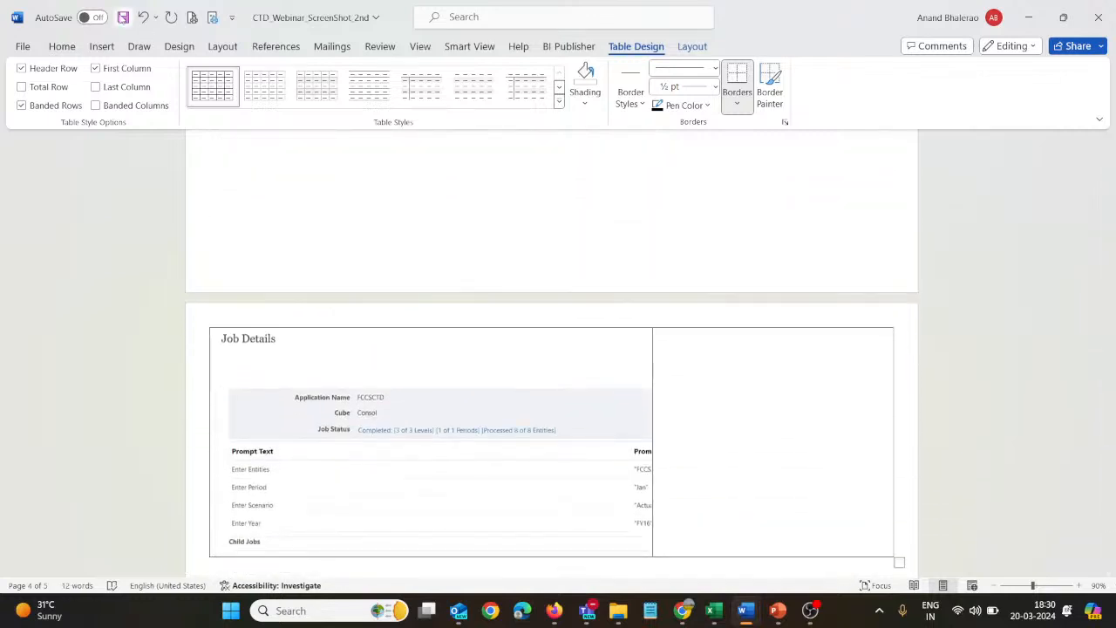
left_click(466, 450)
Step: Close the Consolidate job details in the browser and view the Input_FY16 sheet of the CTD_Smartview_9811_2nd workbook in Excel
key("alt+Tab")
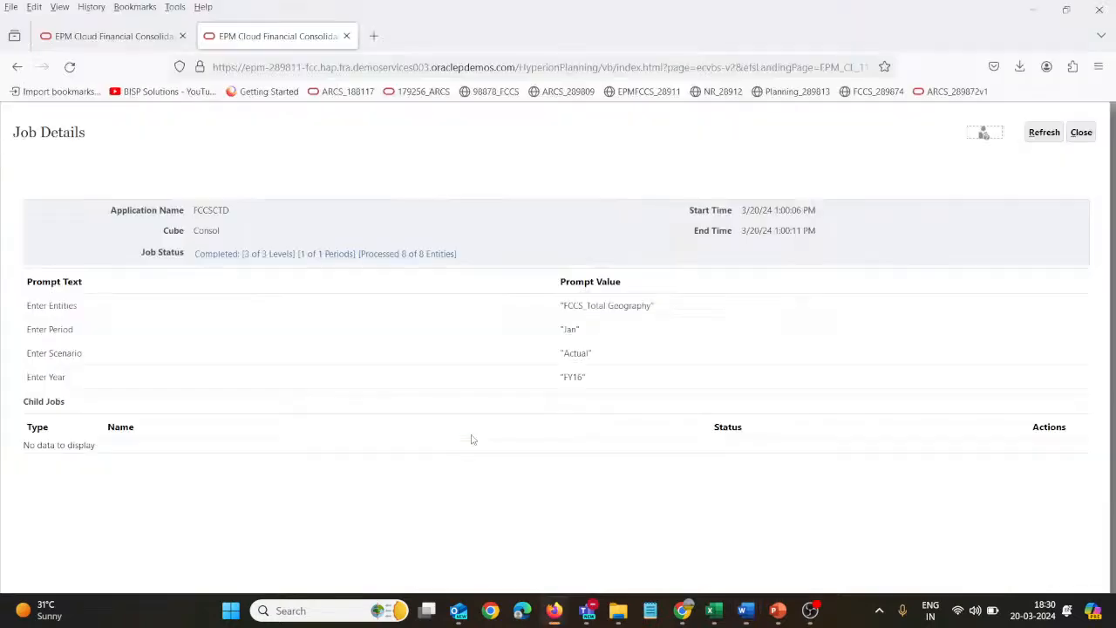
left_click(1079, 133)
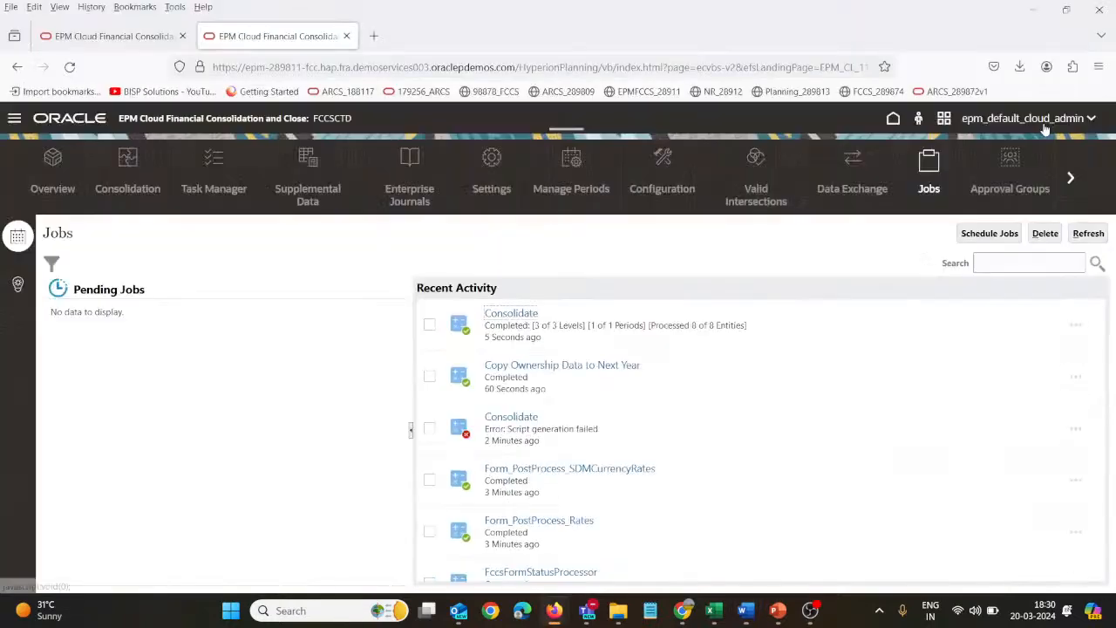
mouse_move(713, 615)
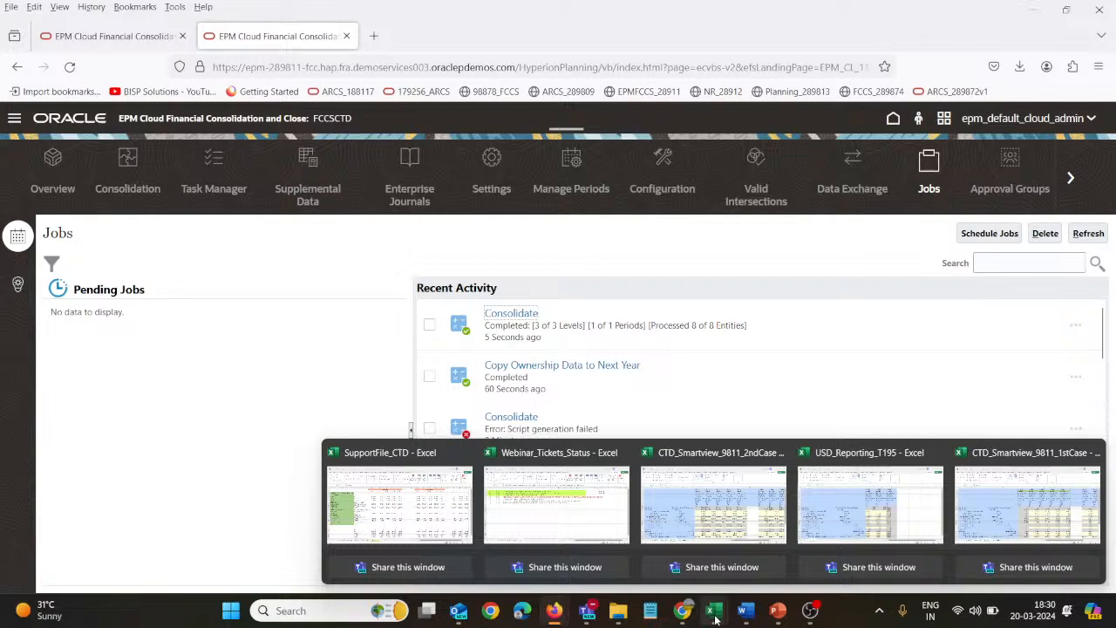
left_click(667, 497)
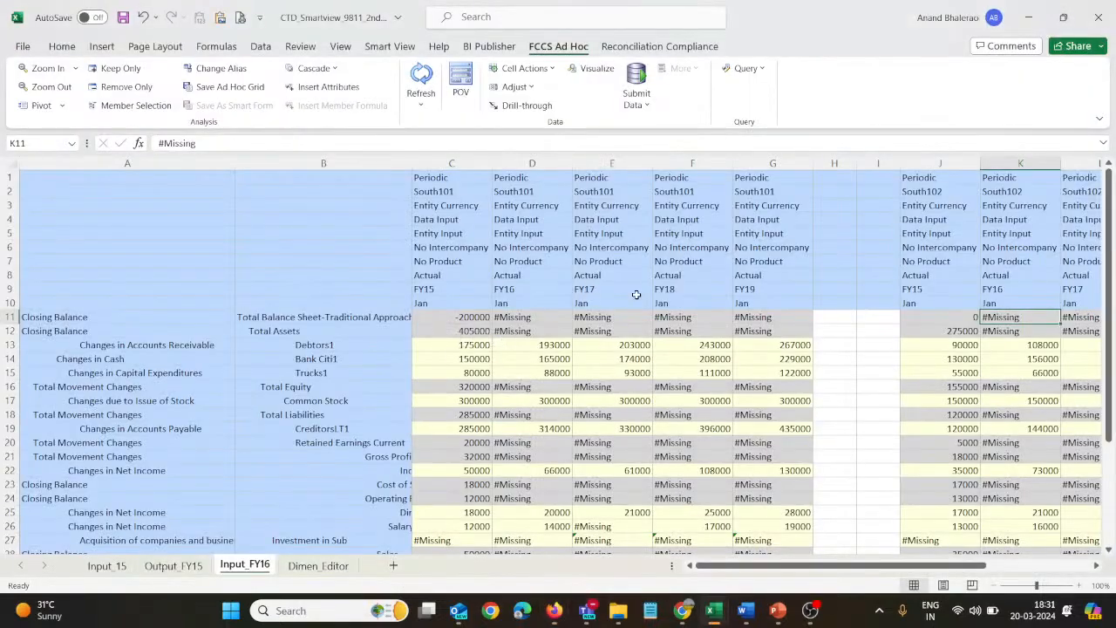
mouse_move(555, 610)
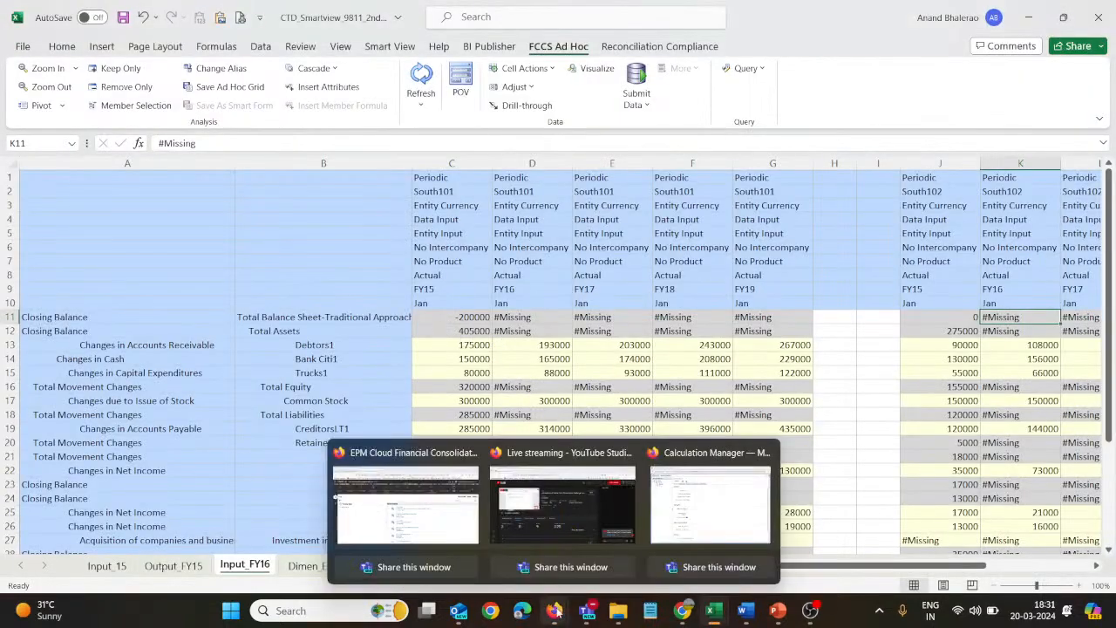
Step: Switch to FCCSCTD in the browser, save the FY16 ownership data under Manage Ownership, and copy it to the next year
left_click(436, 528)
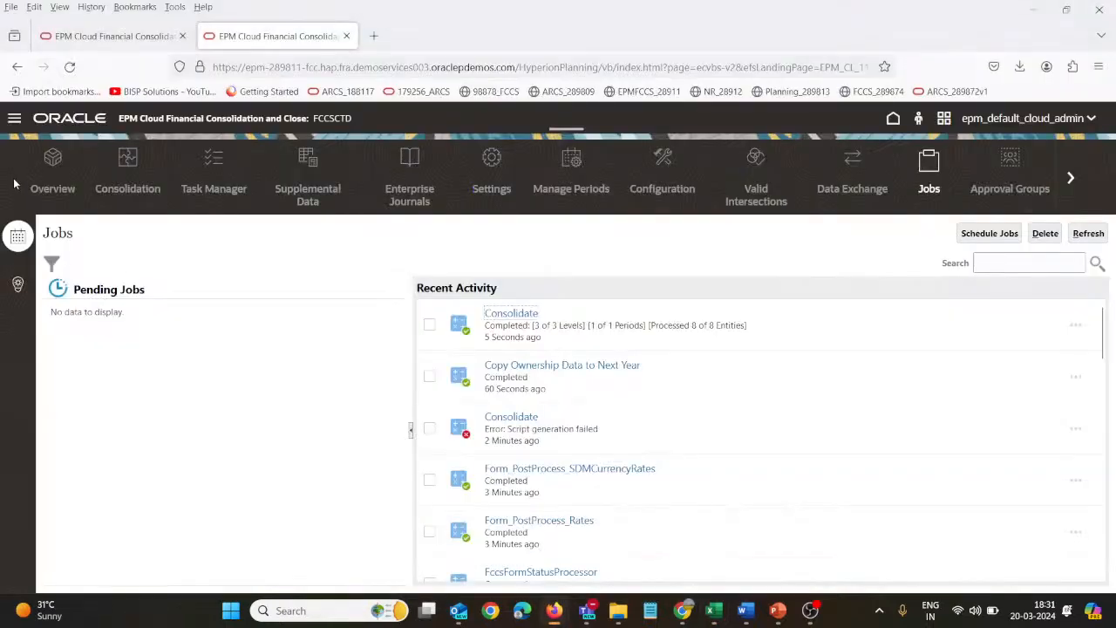
left_click(127, 166)
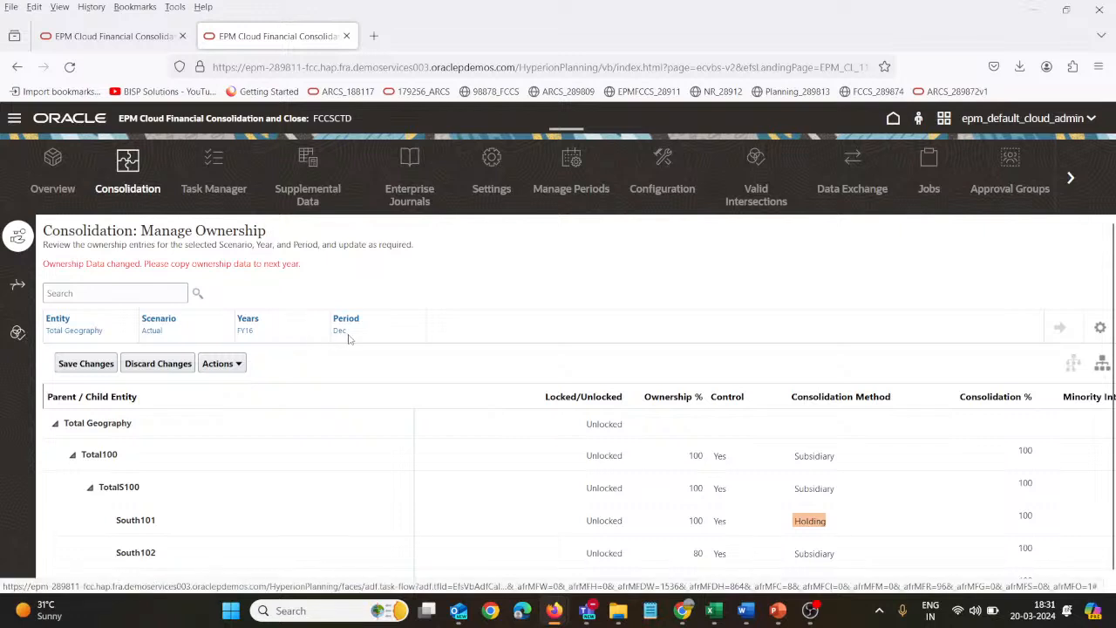
left_click(81, 368)
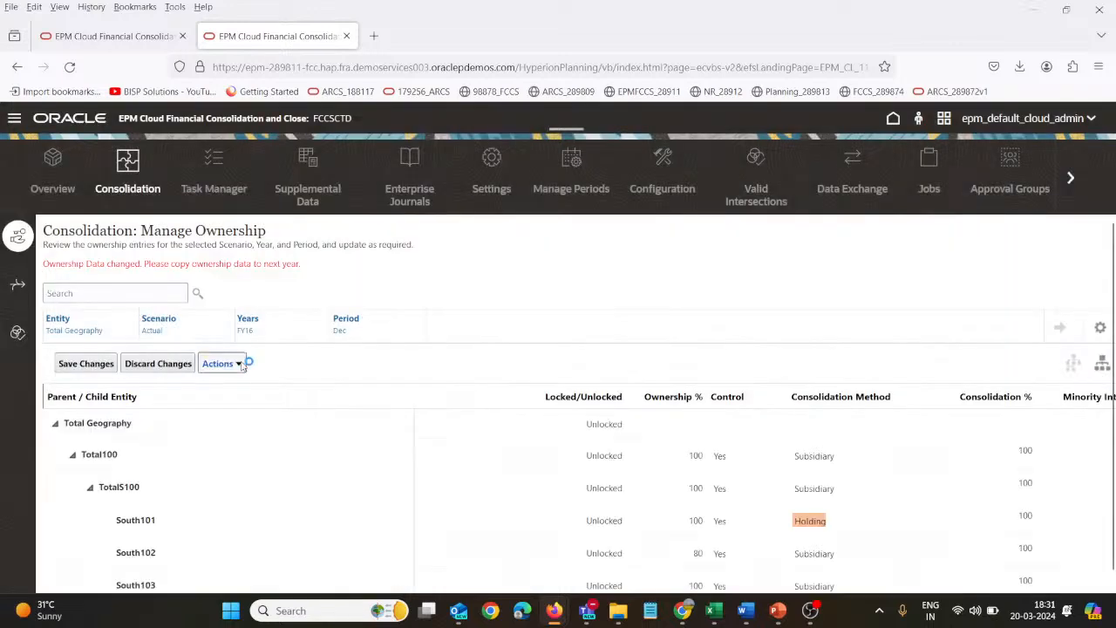
left_click(228, 363)
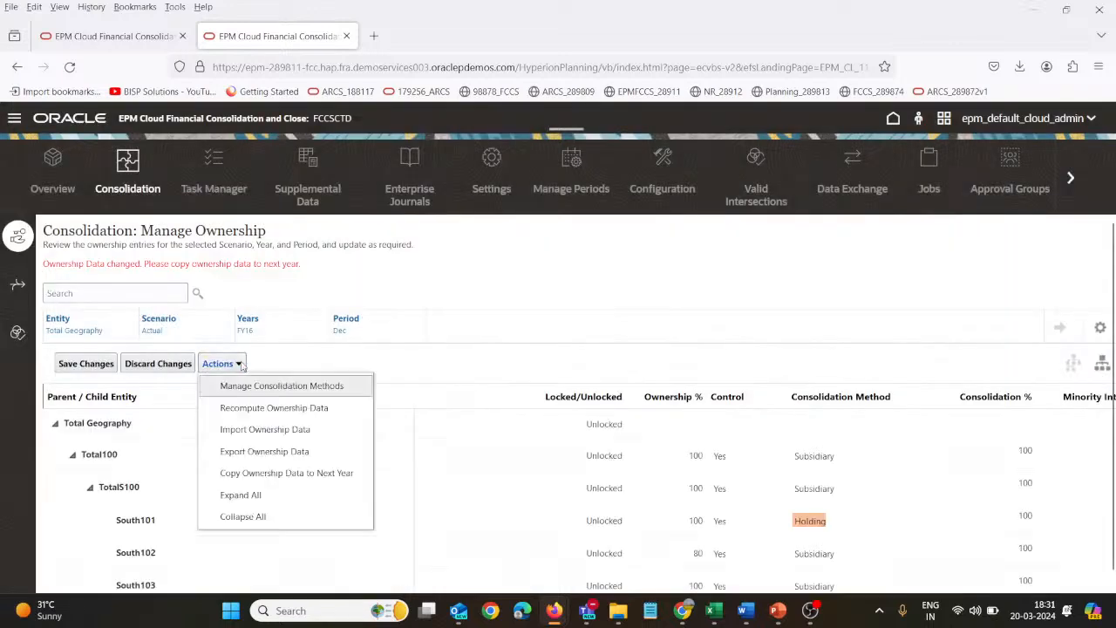
left_click(257, 473)
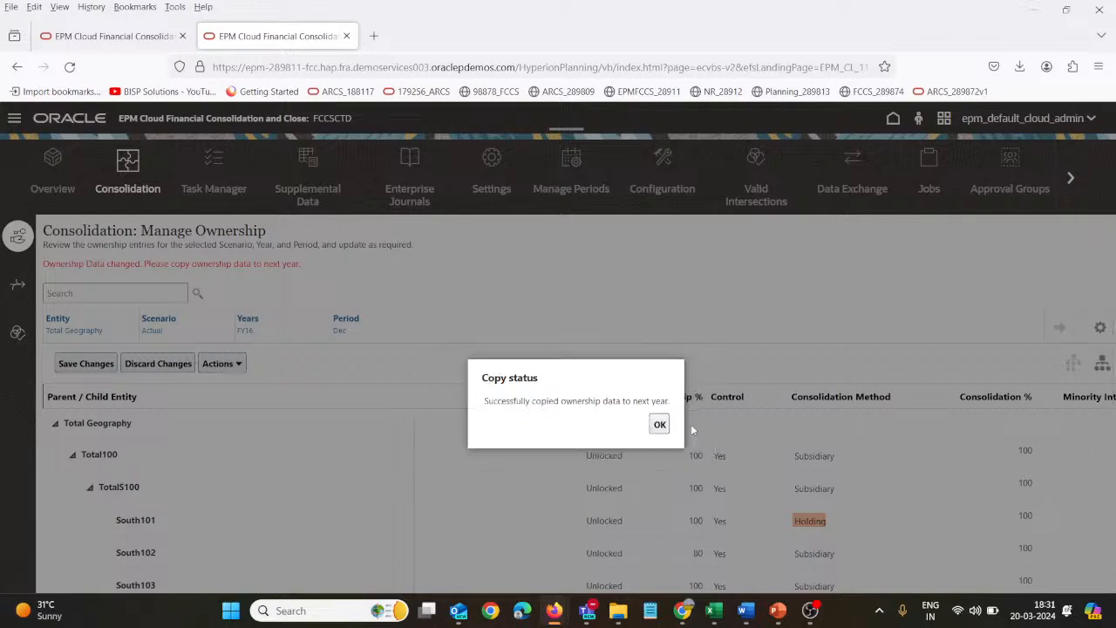
left_click(660, 425)
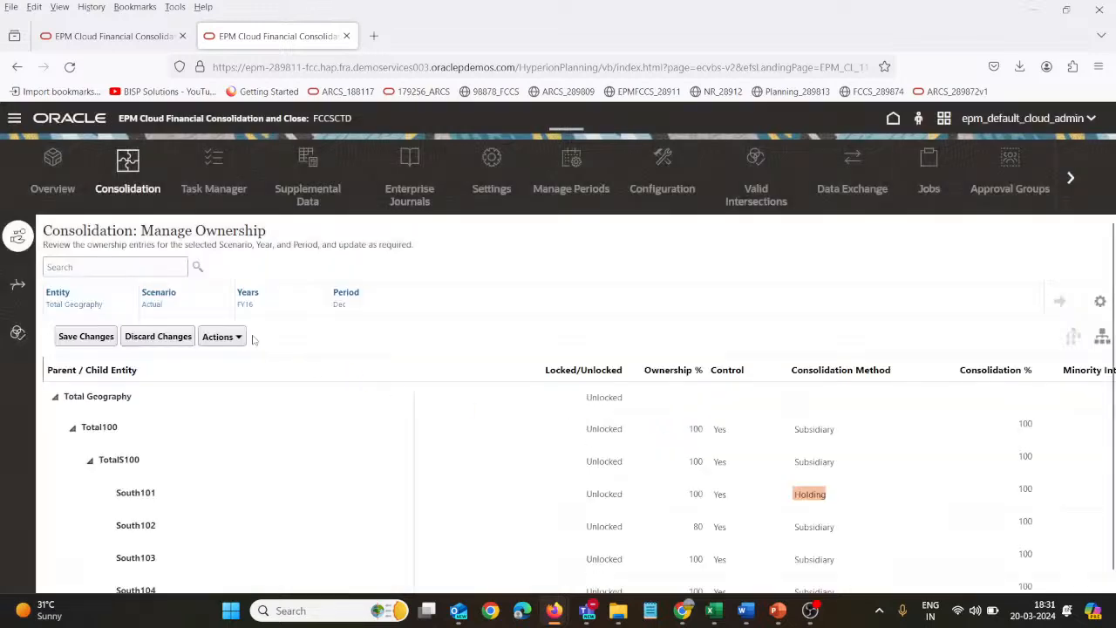
Step: Set the Manage Ownership year to FY17 and load its ownership data
left_click(244, 297)
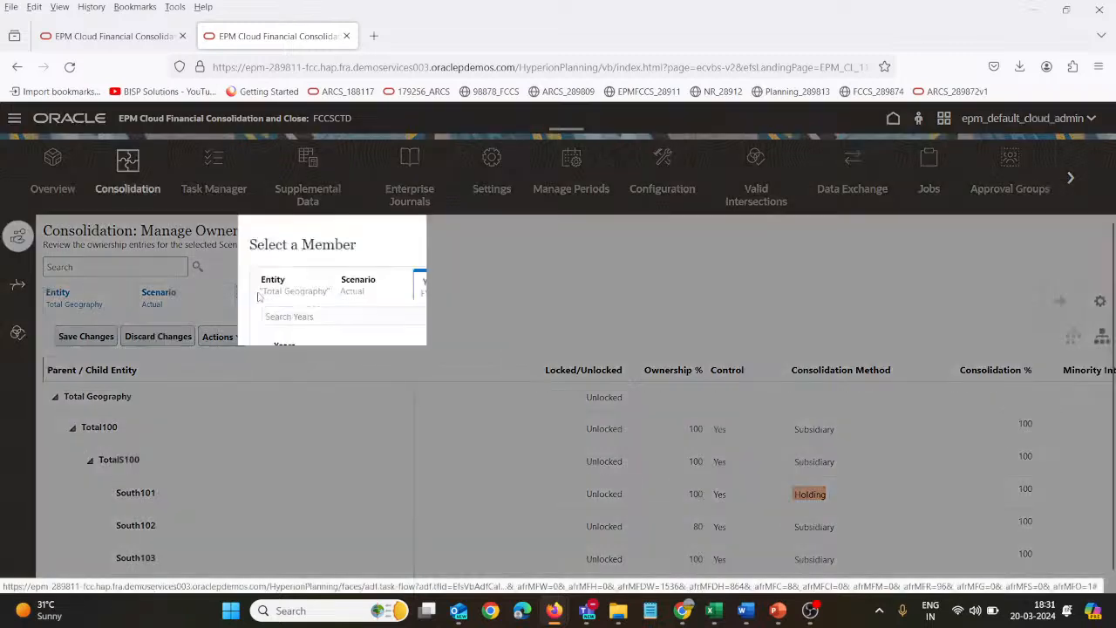
left_click(264, 424)
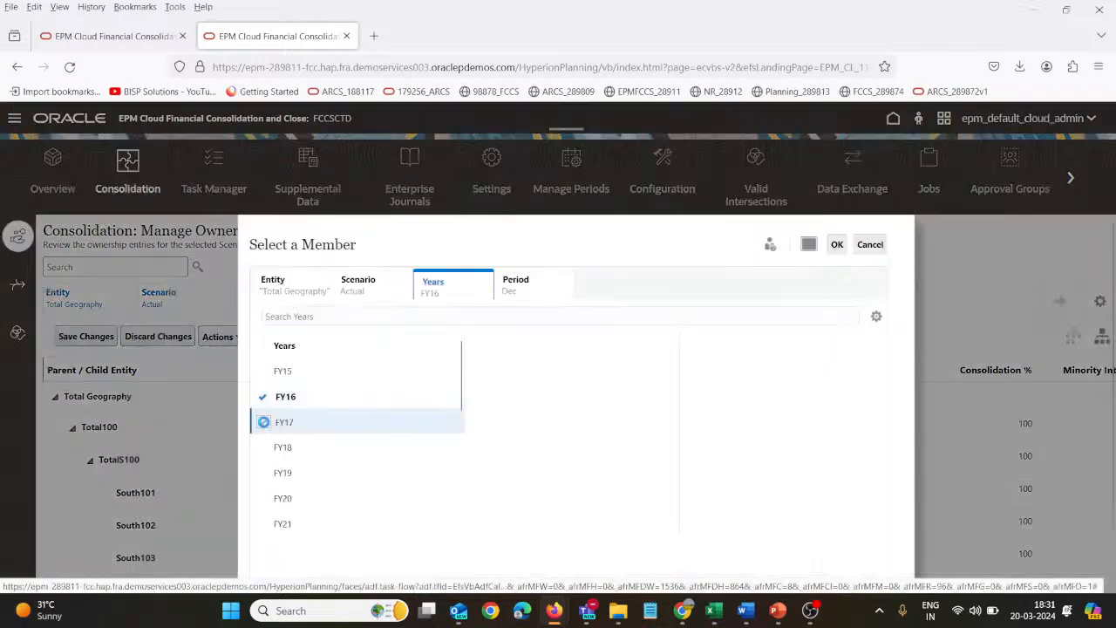
scroll(266, 428, "down", 2)
scroll(353, 424, "up", 3)
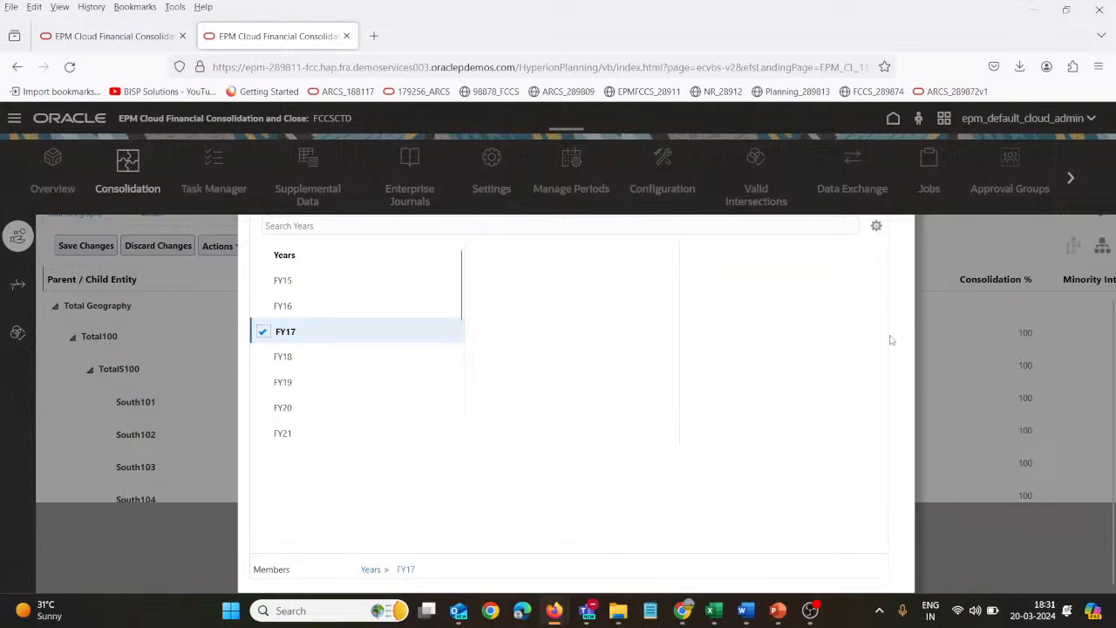
scroll(562, 378, "up", 2)
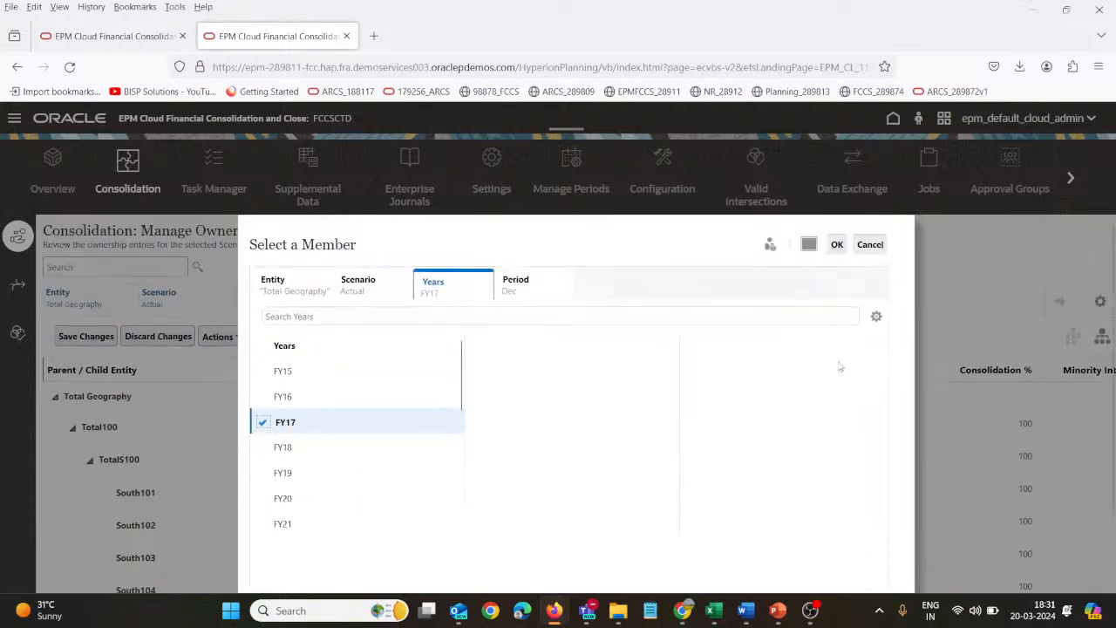
left_click(836, 247)
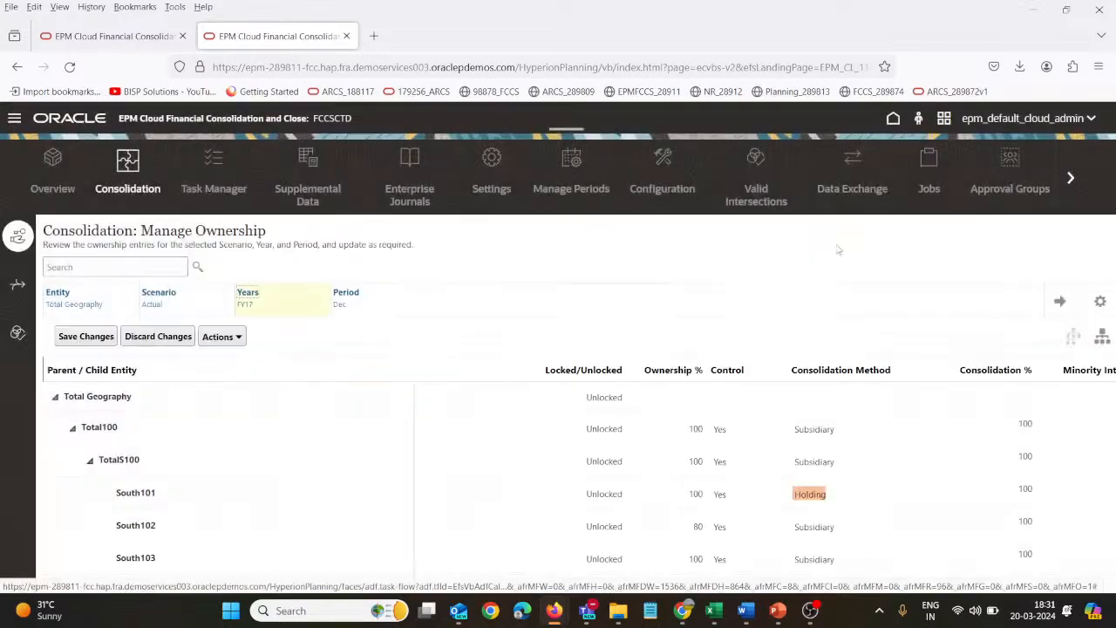
left_click(1062, 302)
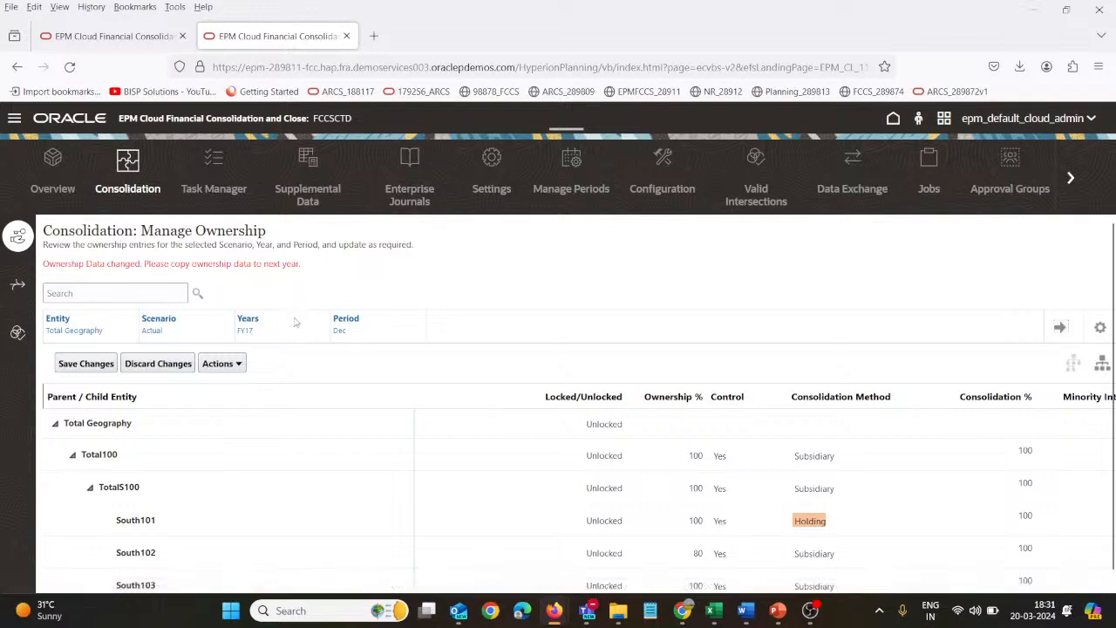
Step: Return to the Input_FY16 sheet in Excel, refresh it from FCCS, and review the FY16 values for South101, South102 and TotalS100
mouse_move(716, 619)
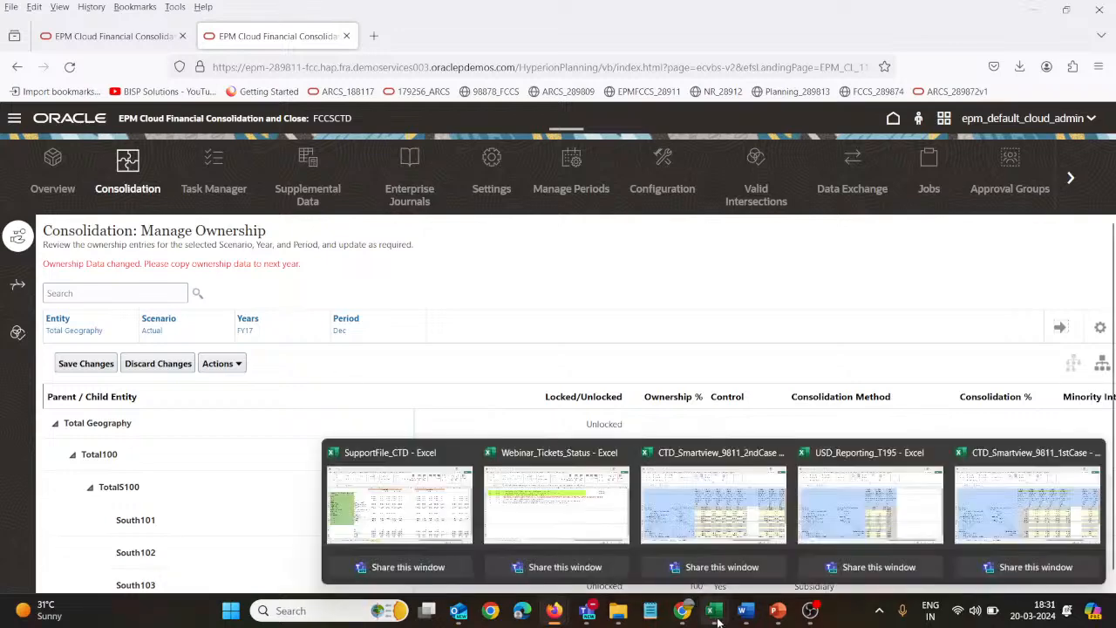
left_click(712, 523)
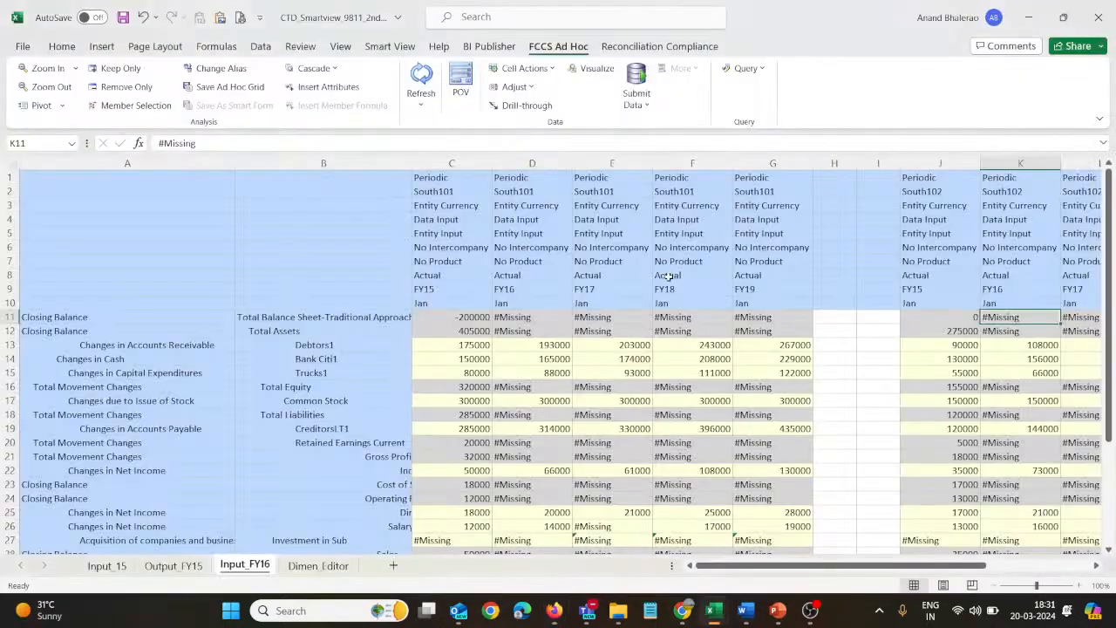
left_click(531, 289)
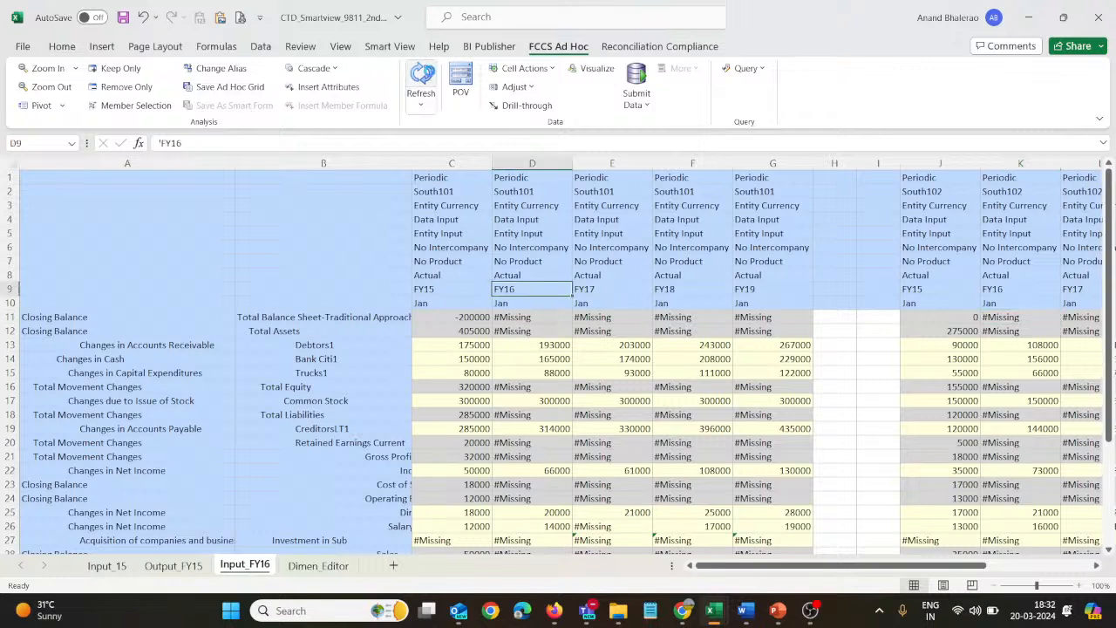
left_click(422, 77)
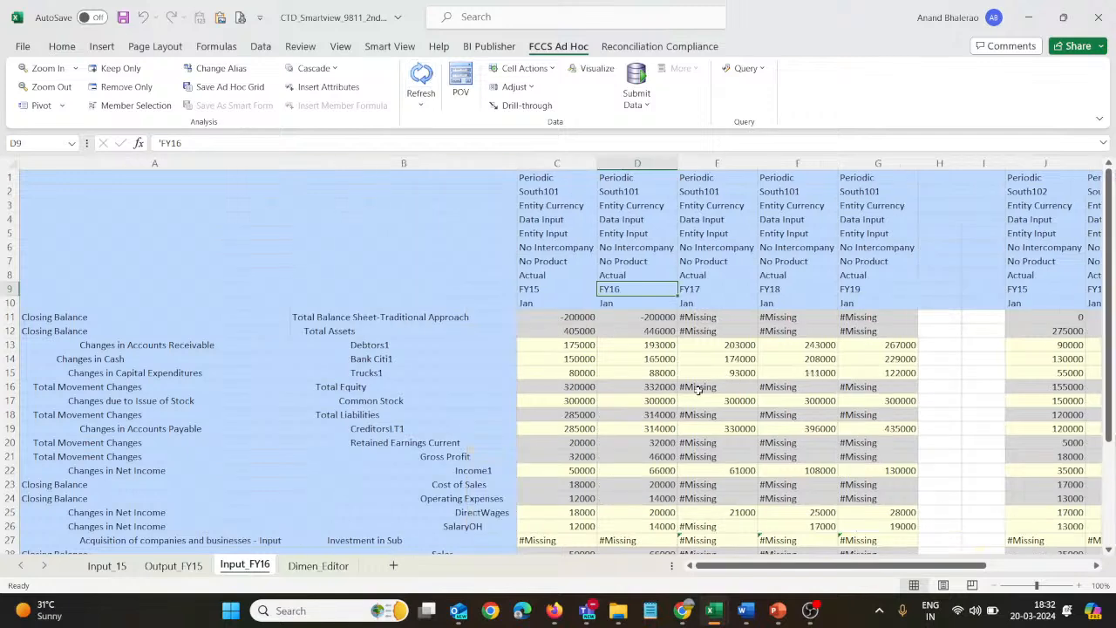
scroll(698, 386, "down", 3)
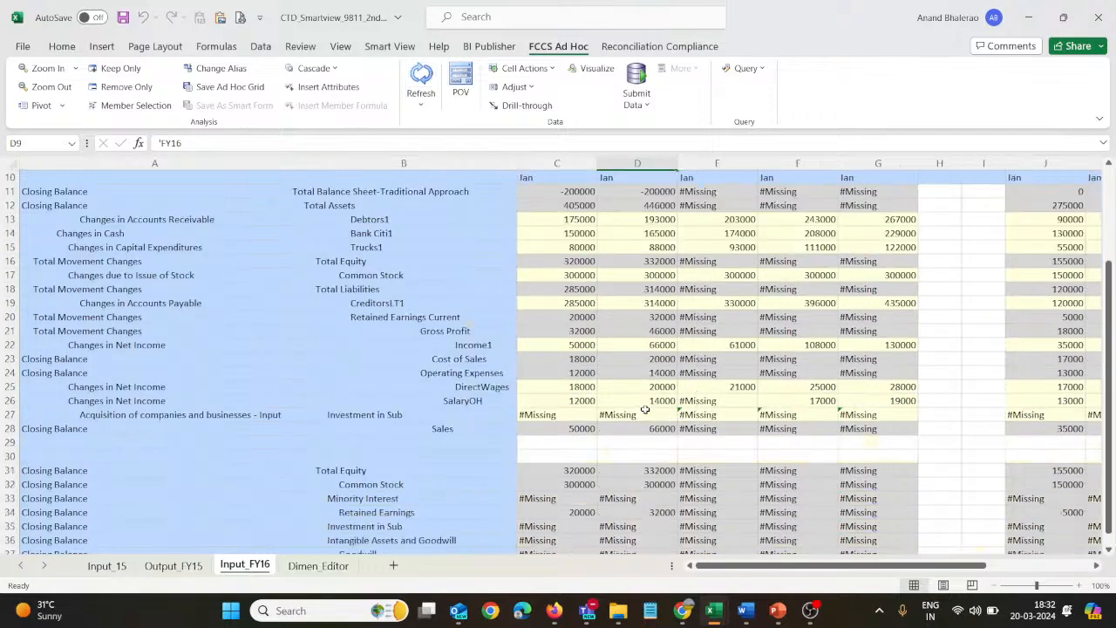
scroll(645, 410, "up", 3)
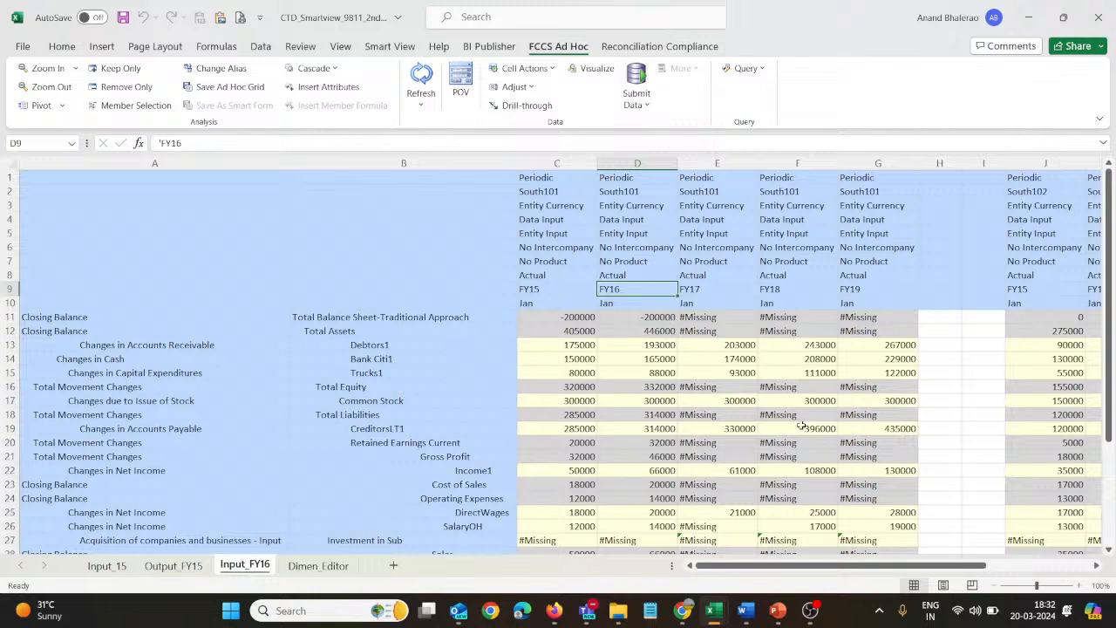
left_click_drag(846, 565, 943, 565)
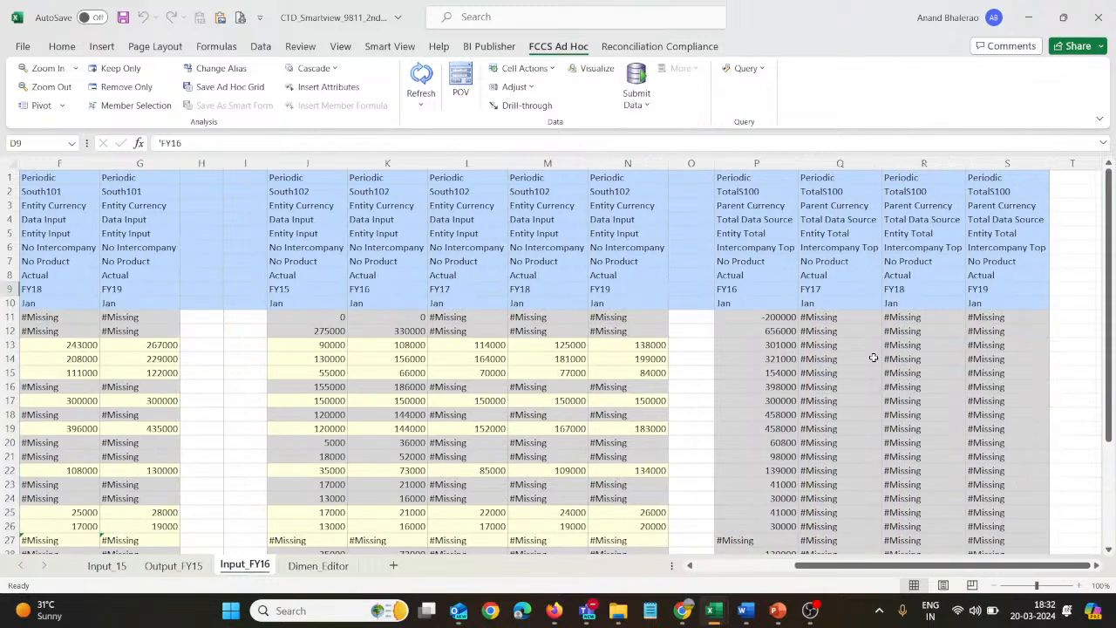
left_click(757, 318)
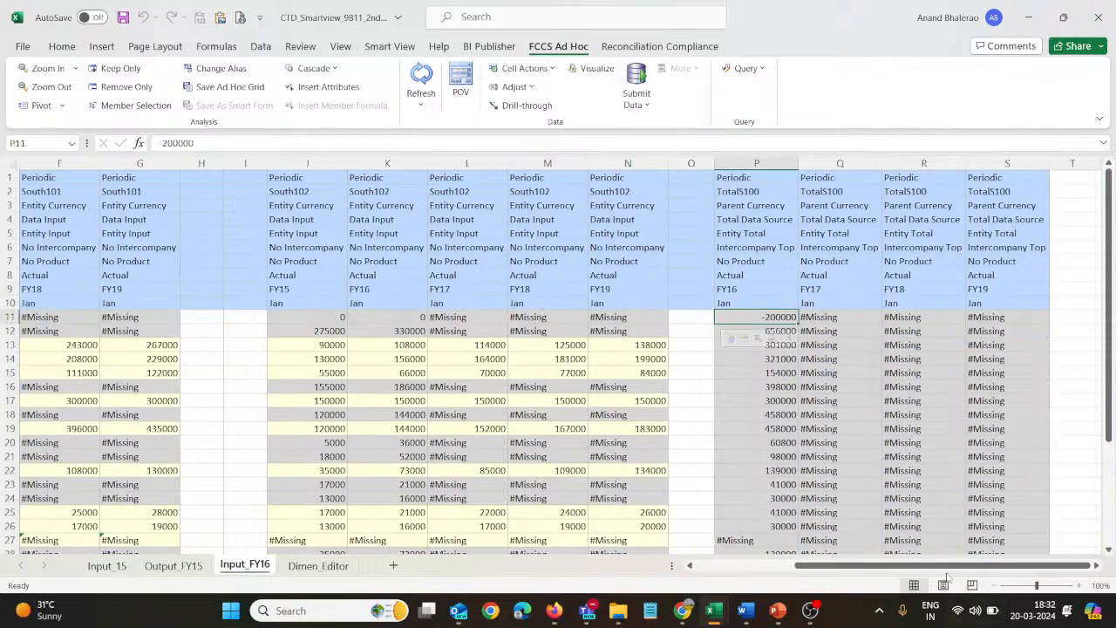
left_click_drag(948, 567, 848, 566)
Step: Enter 200000 for South101's Investment in Sub acquisition row in FY15 through FY19 and submit the data
scroll(625, 426, "down", 2)
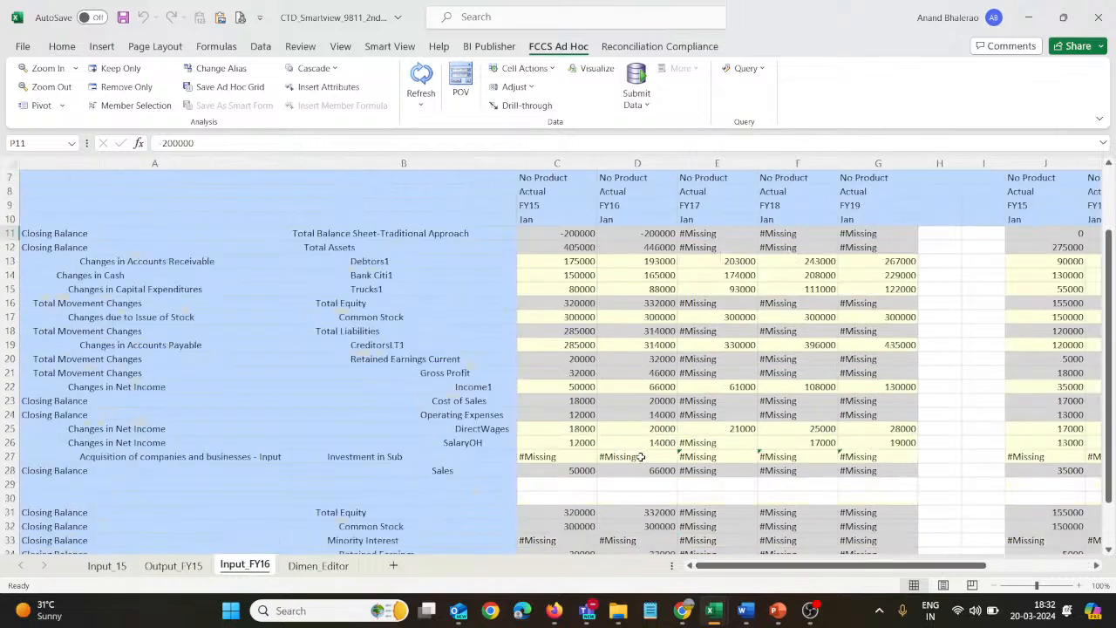
left_click(641, 456)
key("Left")
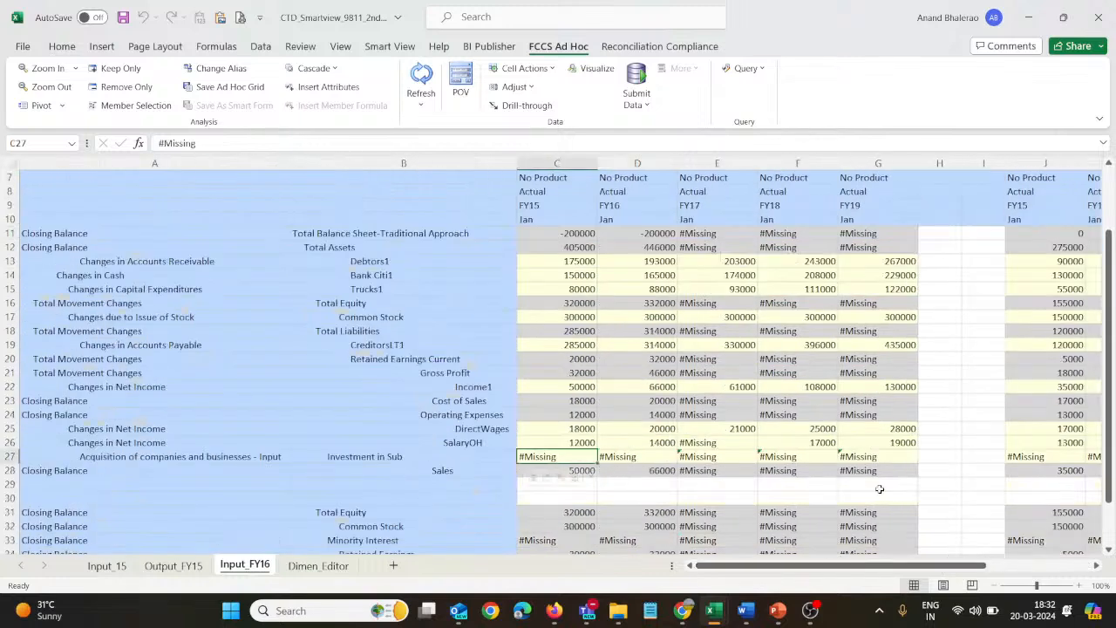
type("200000")
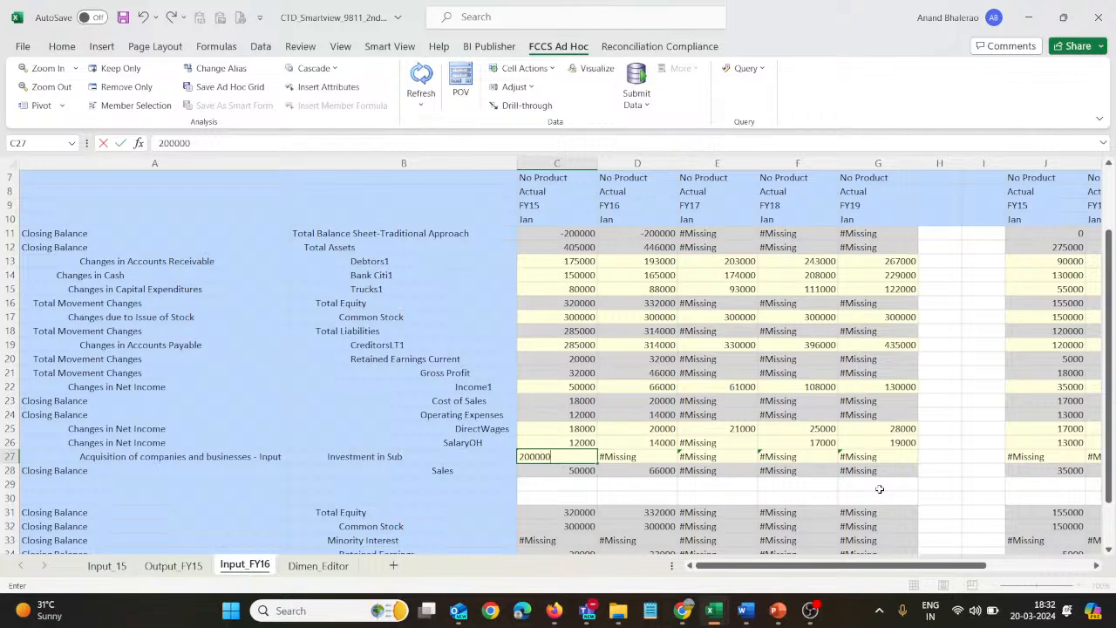
key("Tab")
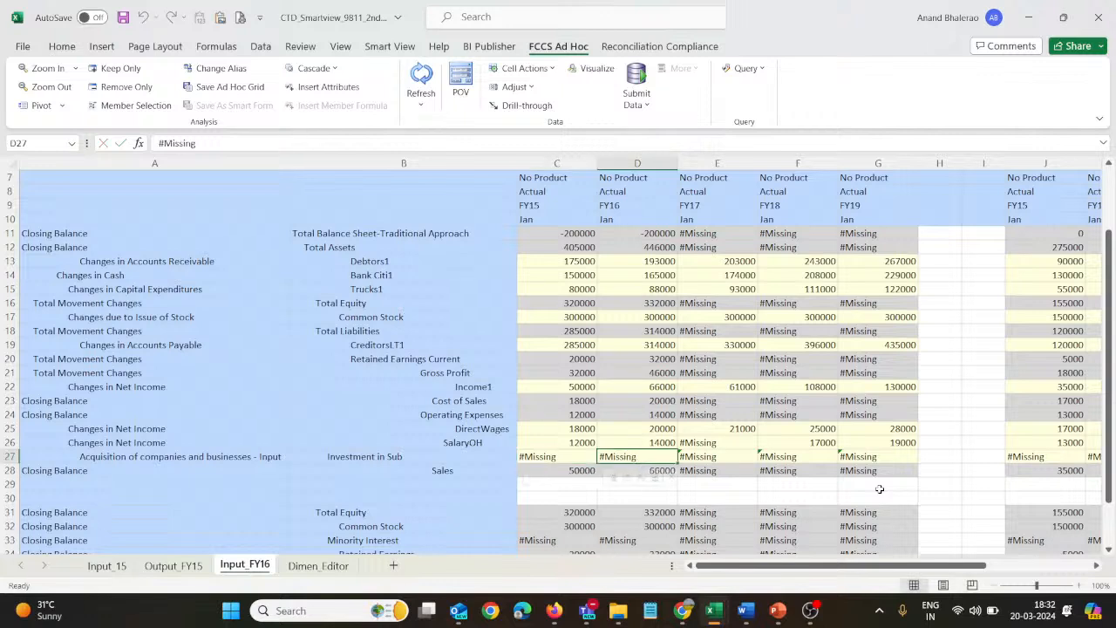
key("Left")
type("2")
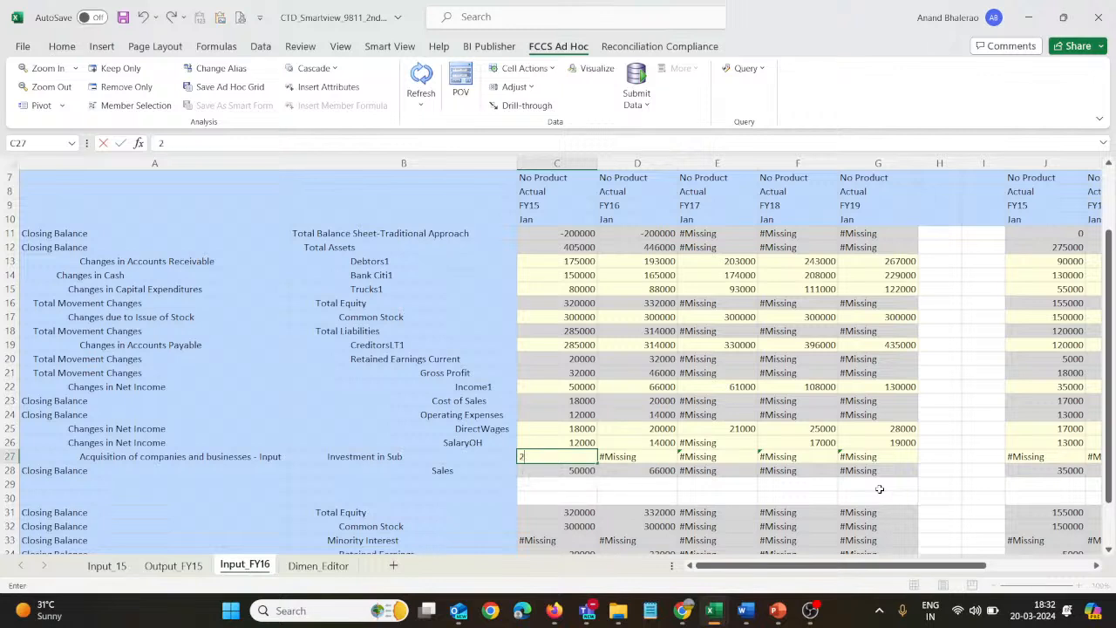
key("Tab")
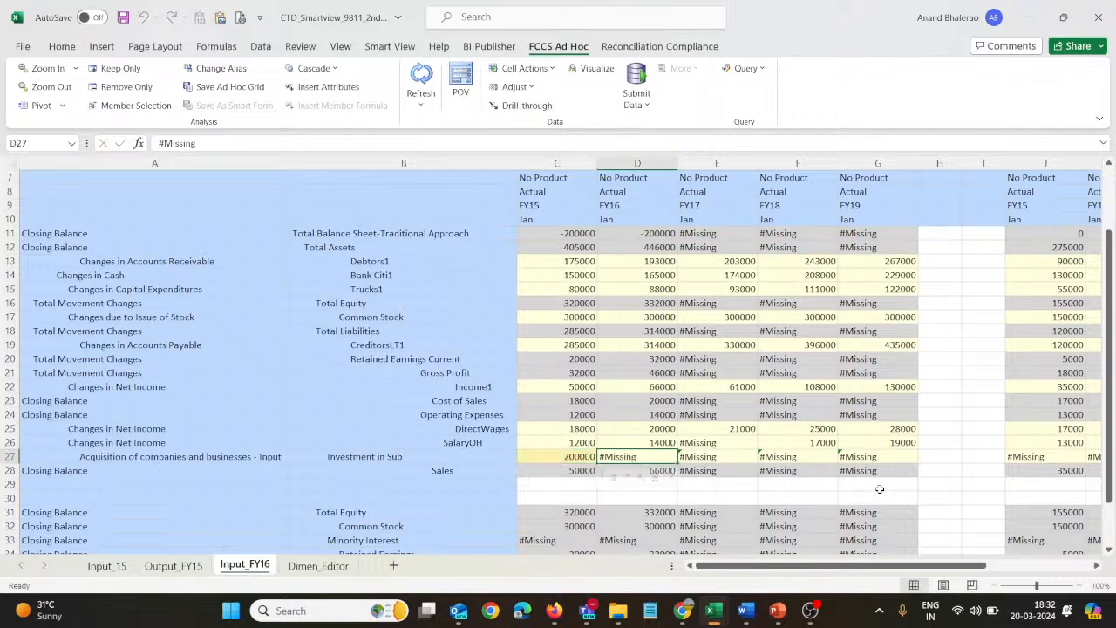
type("200000")
key("ctrl+Return")
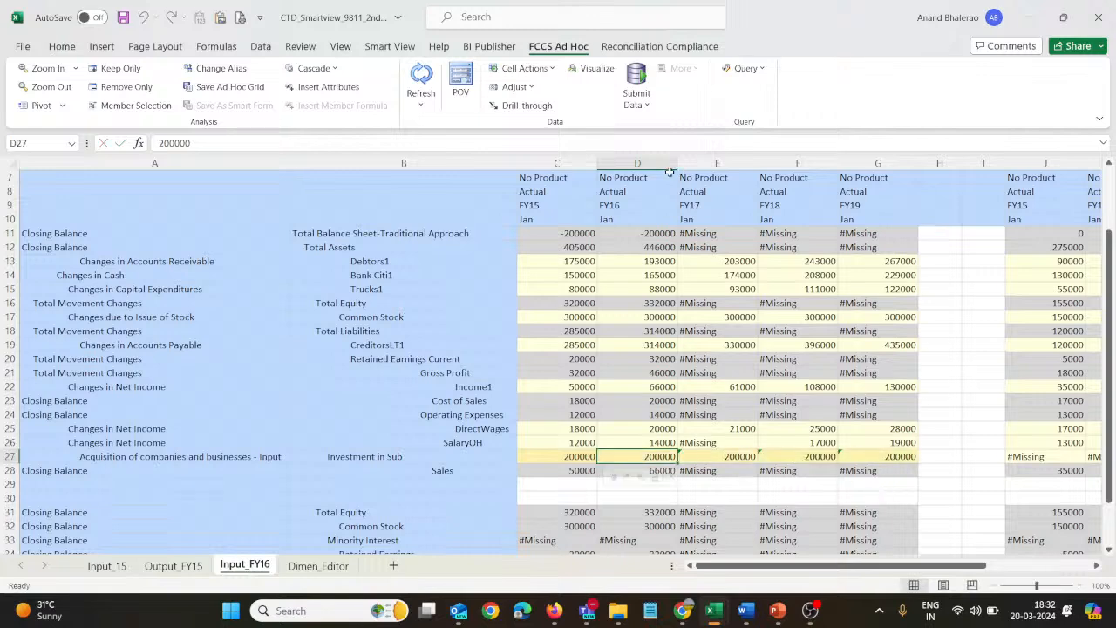
scroll(669, 172, "up", 1)
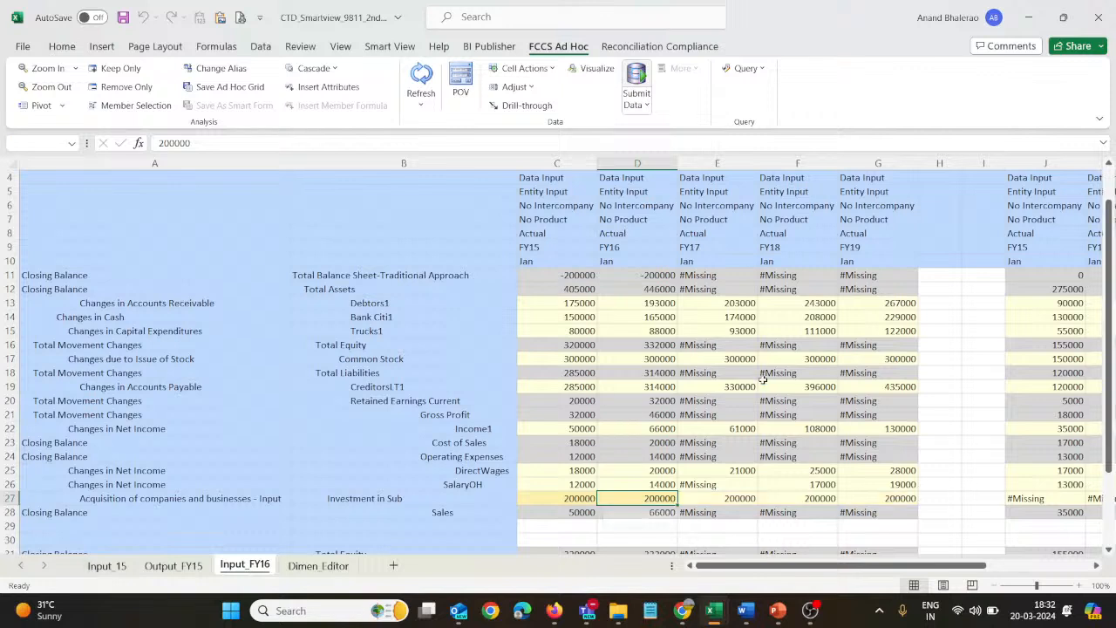
left_click(662, 277)
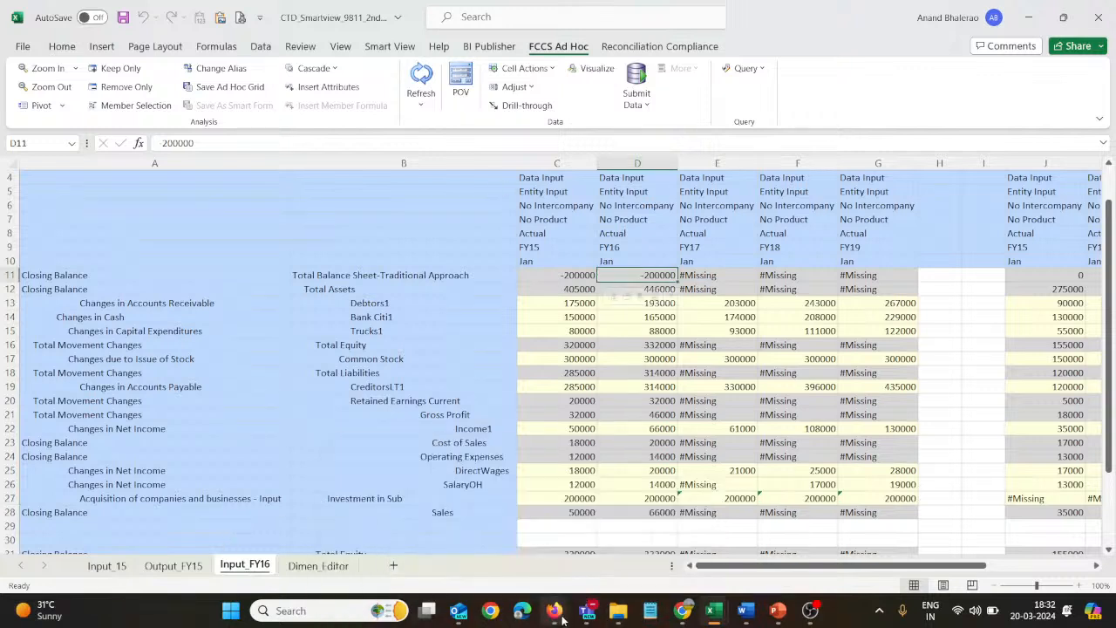
Step: Switch to FCCSCTD in the browser and launch the Consolidate rule for FCCS_Total Geography, scenario Actual, period Jan, year FY16
mouse_move(521, 612)
left_click(396, 510)
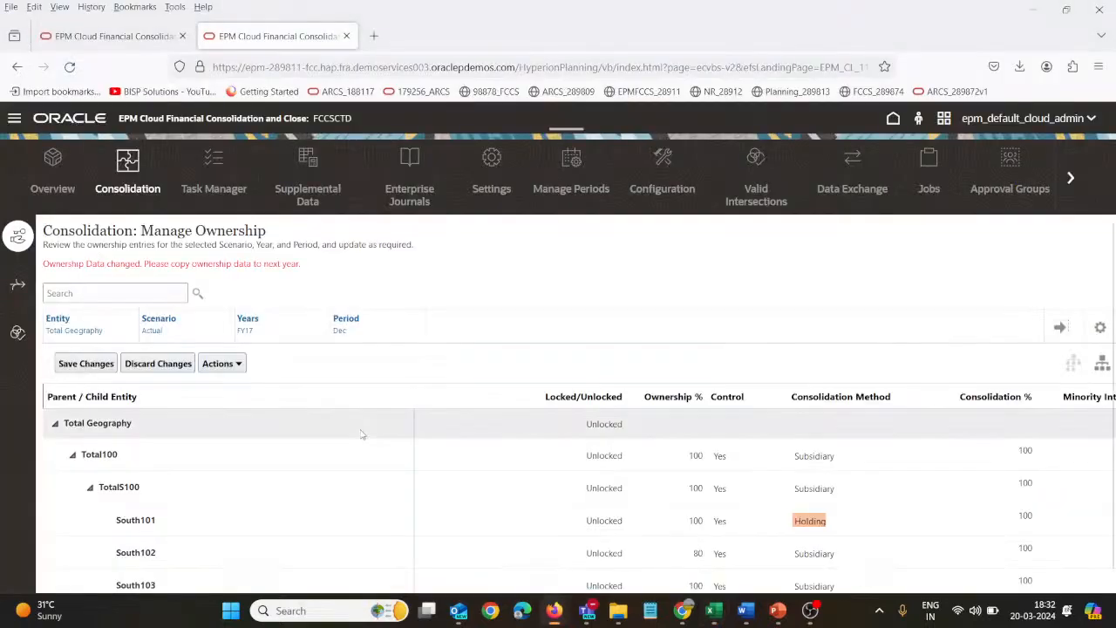
left_click(14, 118)
scroll(153, 432, "down", 2)
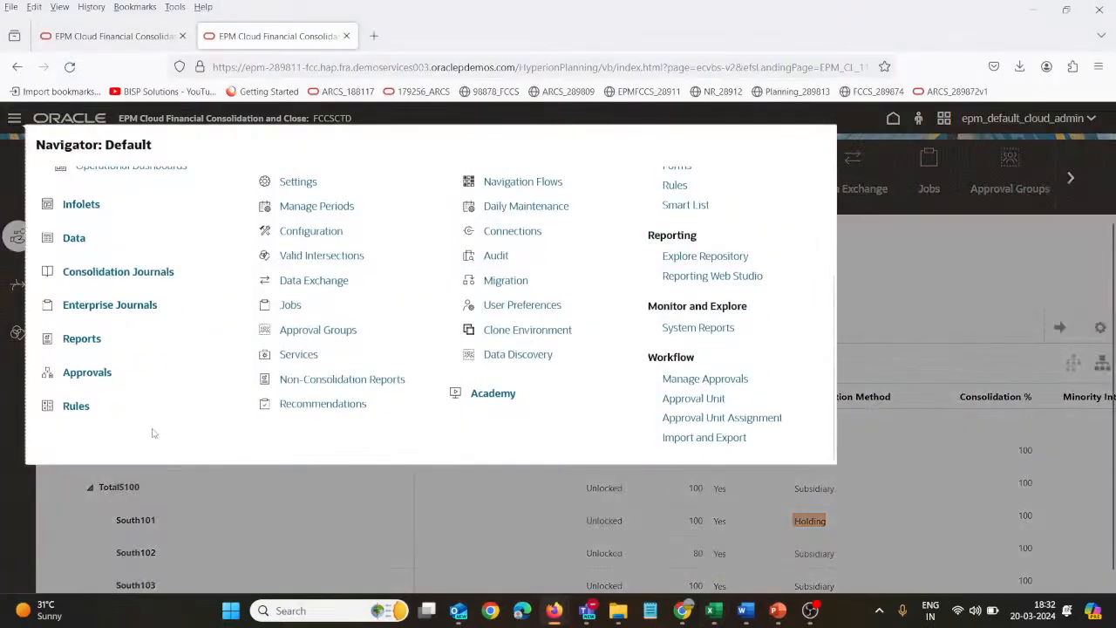
left_click(76, 406)
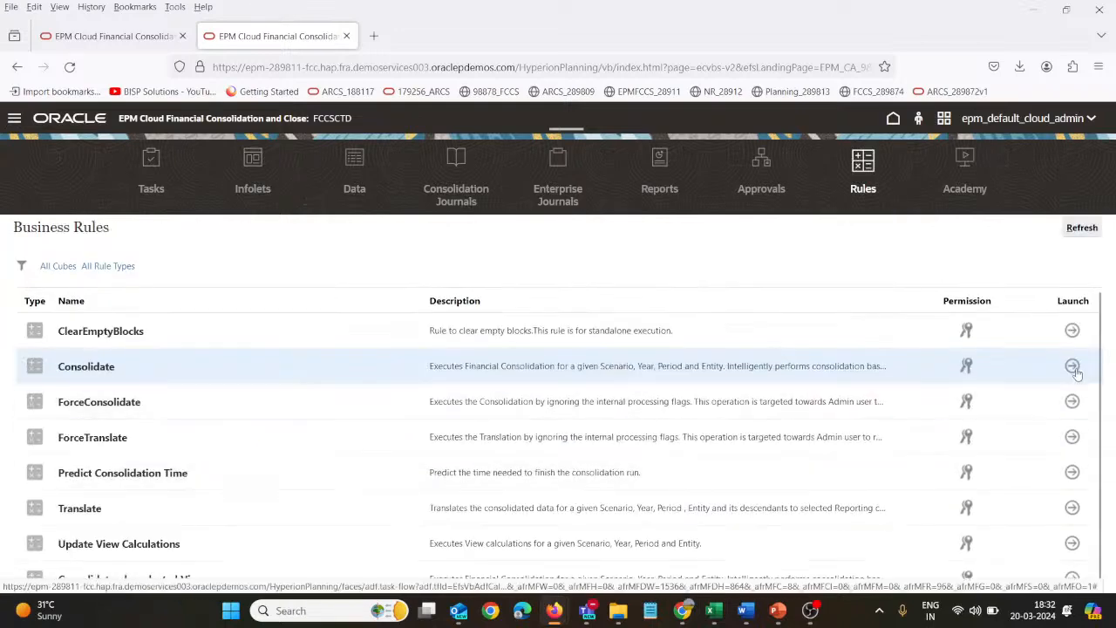
left_click(1072, 367)
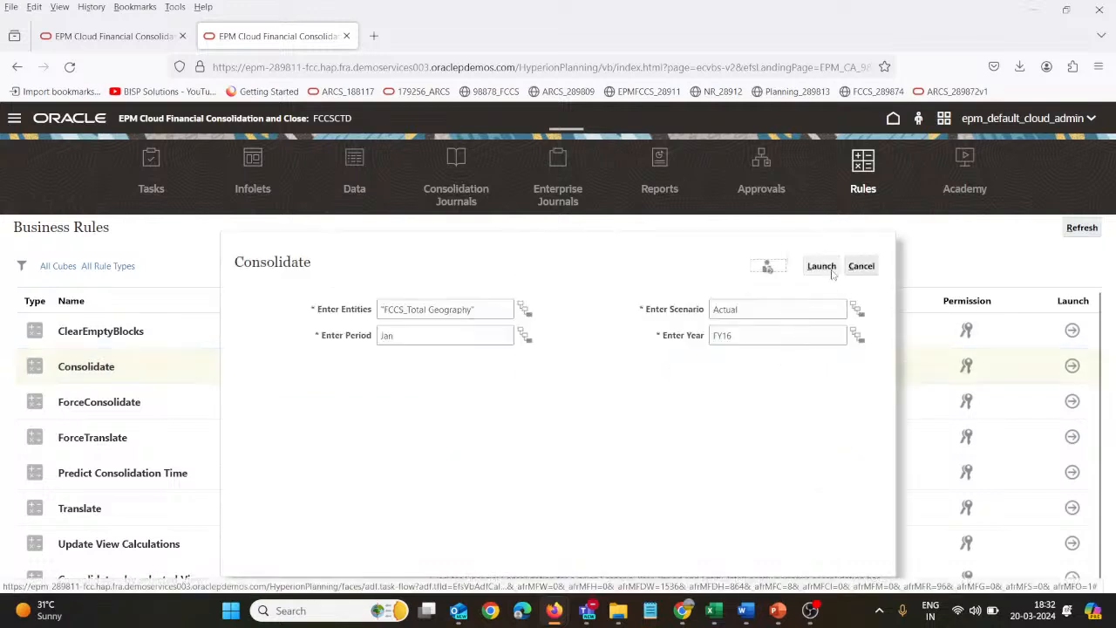
left_click(823, 268)
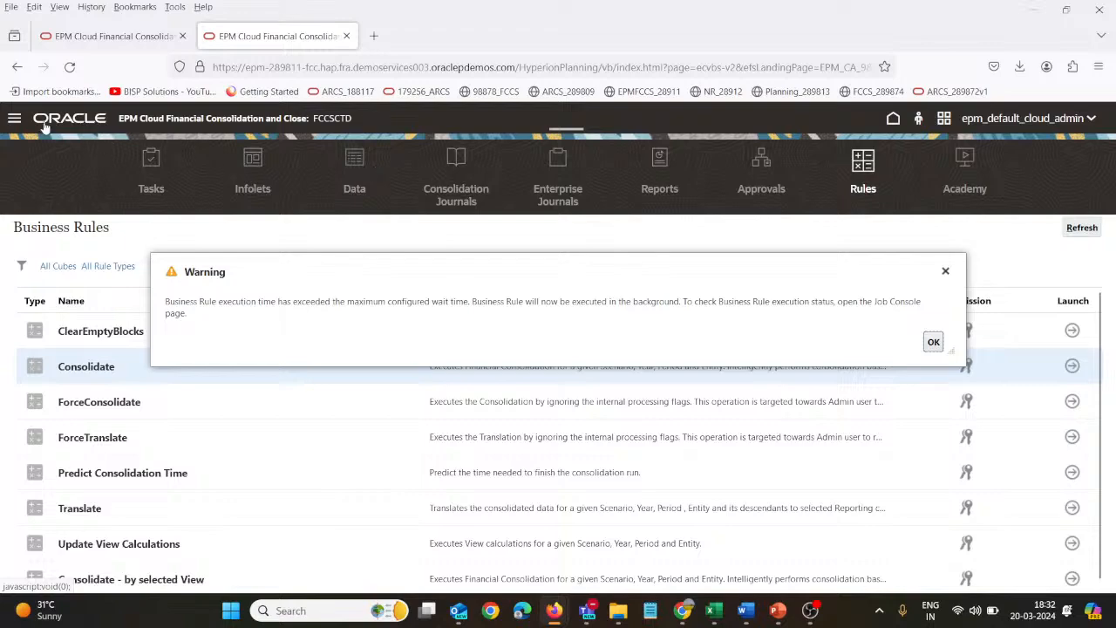
Step: Open the Jobs page and check the job details of the latest FY16 Consolidate run, including its start and end times
left_click(14, 118)
scroll(290, 422, "down", 2)
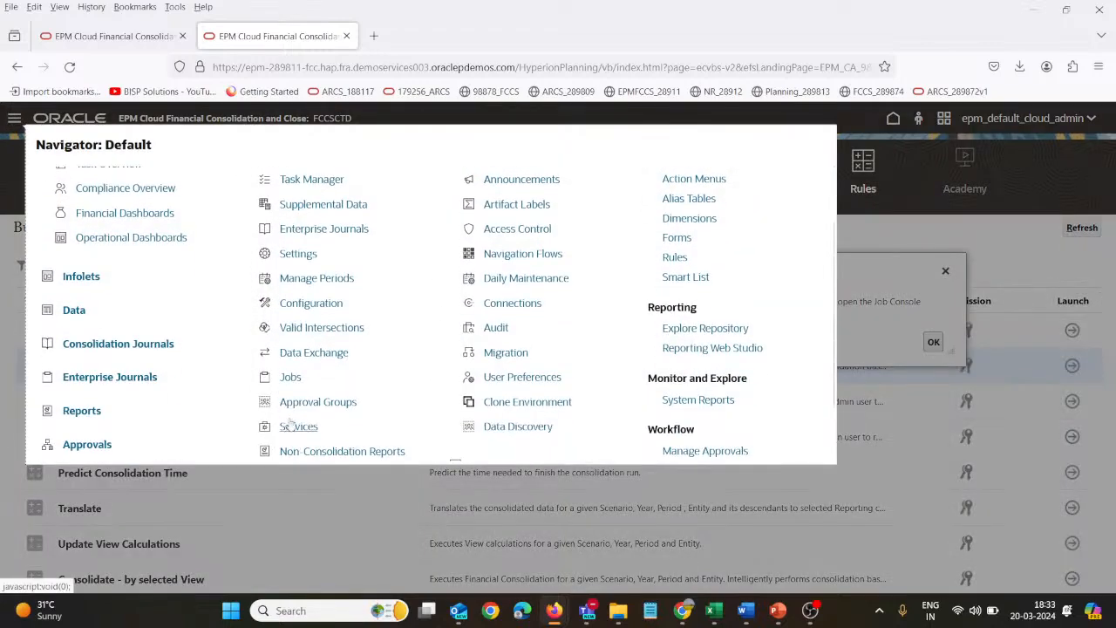
left_click(292, 384)
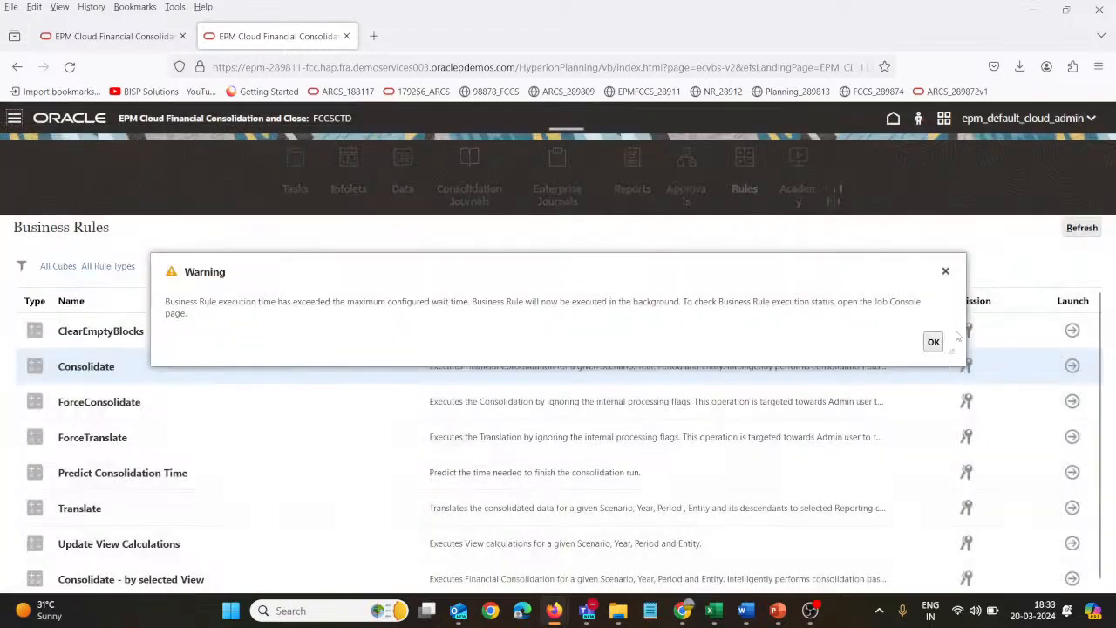
left_click(934, 340)
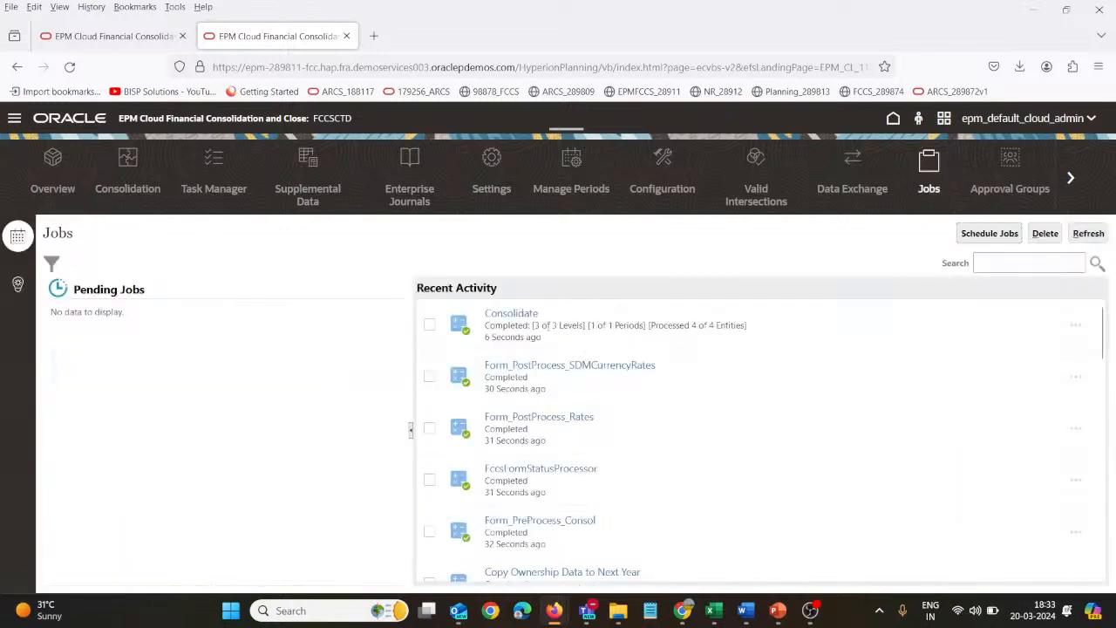
left_click(514, 314)
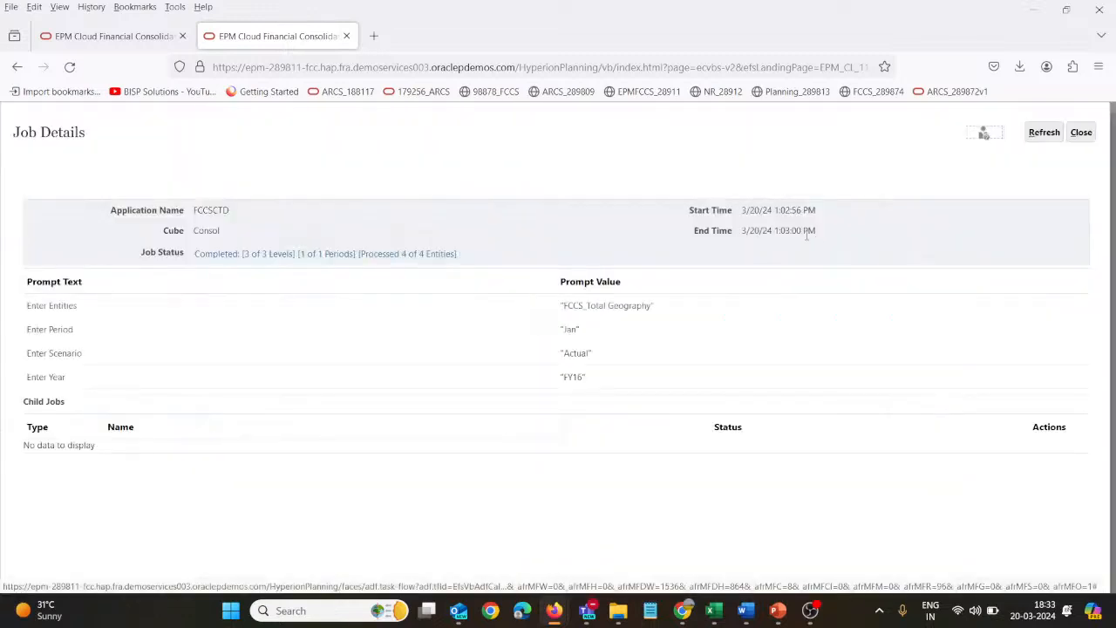
left_click(1083, 135)
Step: Switch to the CTD_Smartview_9811_2ndCase workbook in Excel, refresh Input_FY16 from FCCS, and review the TotalS100 columns for FY16 to FY19
mouse_move(719, 616)
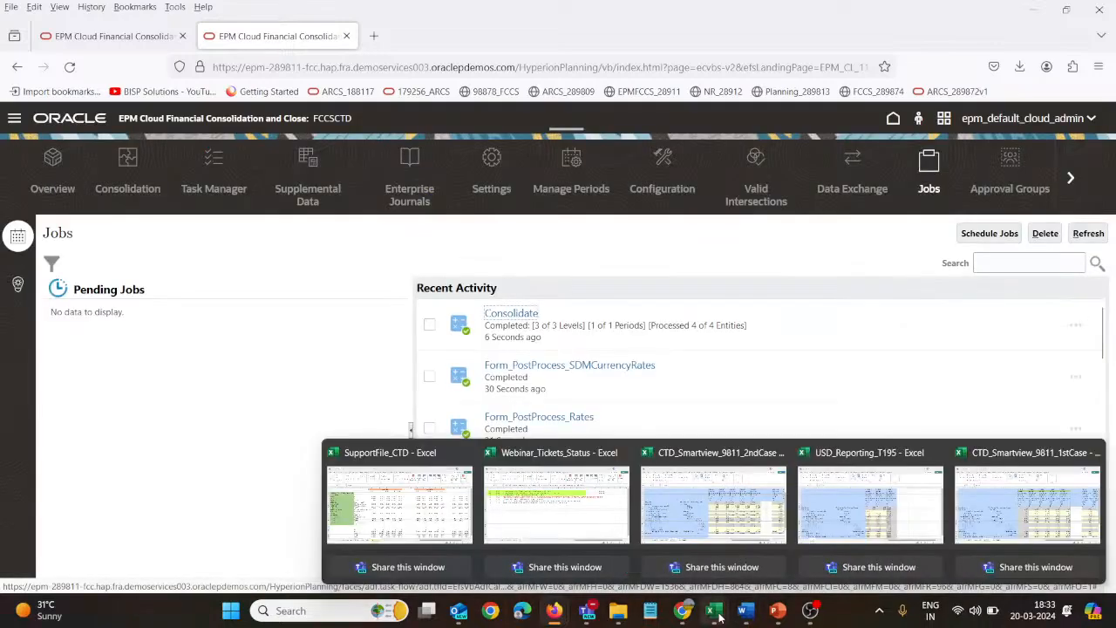
left_click(713, 504)
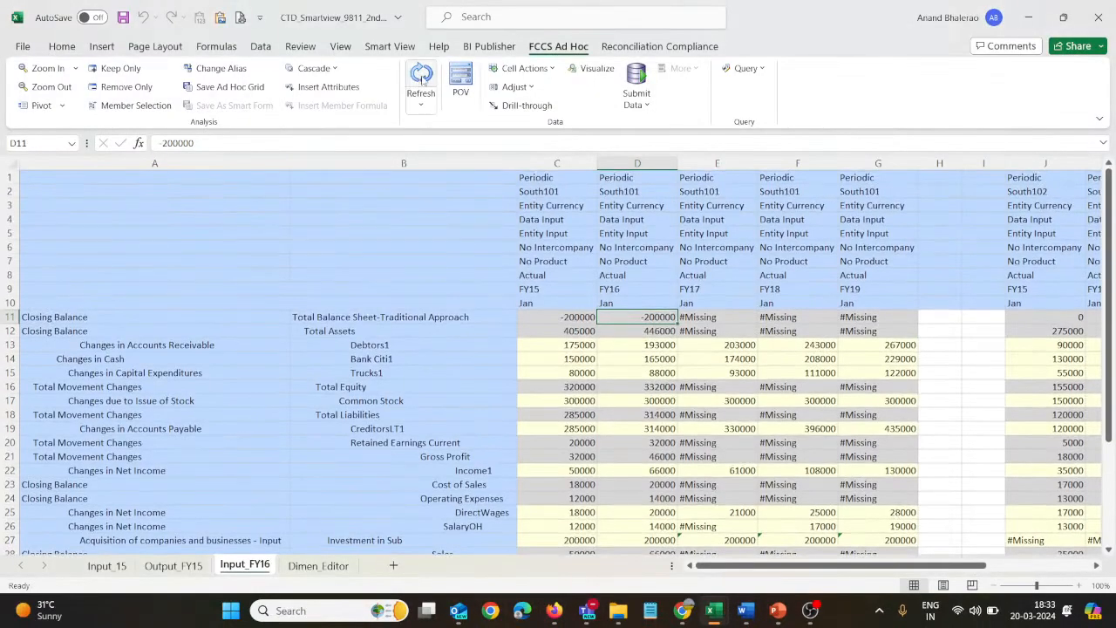
left_click(422, 79)
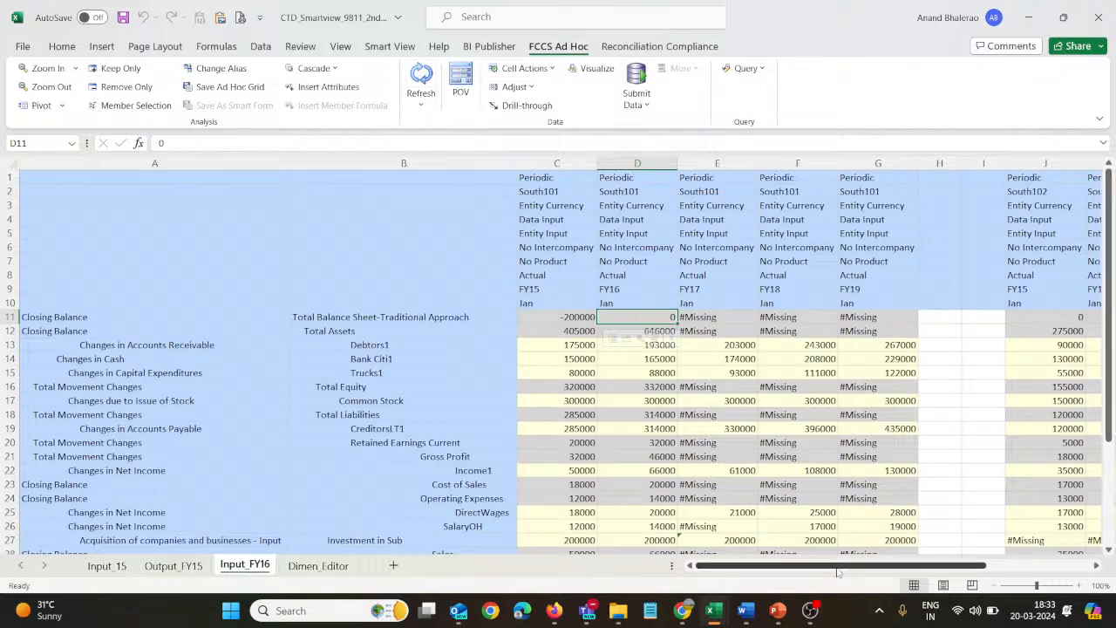
left_click_drag(842, 565, 942, 565)
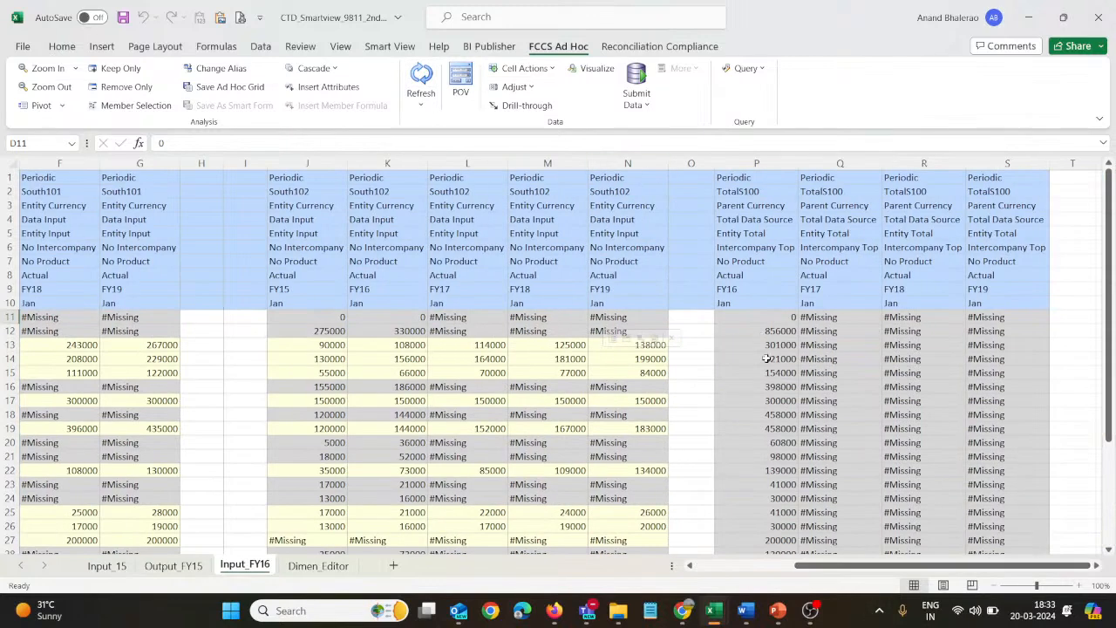
left_click(759, 317)
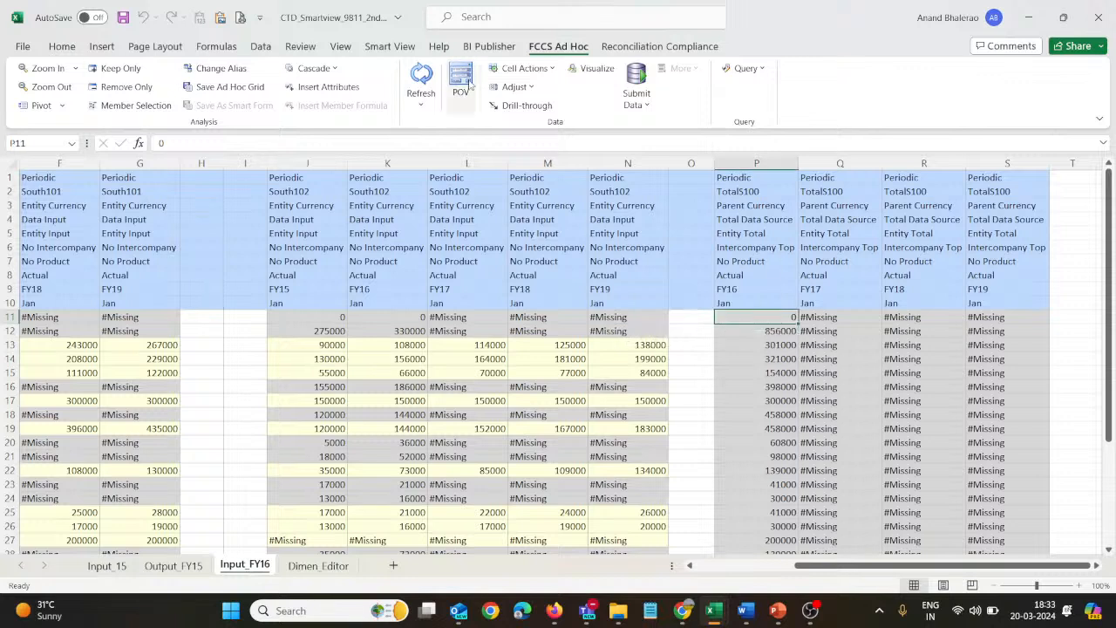
left_click(425, 73)
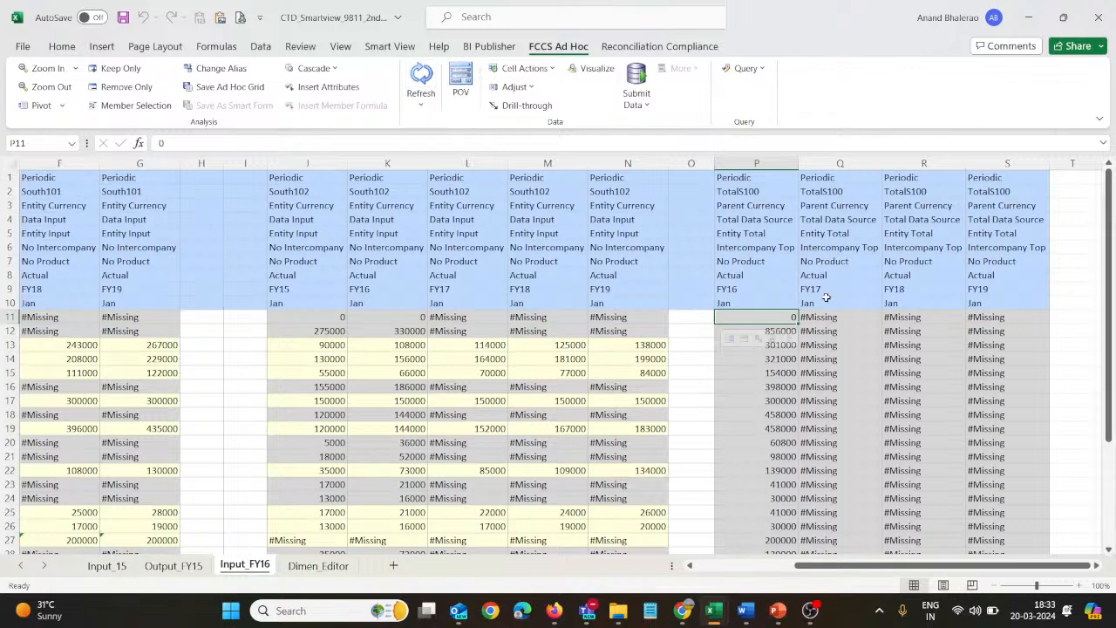
left_click_drag(813, 288, 971, 288)
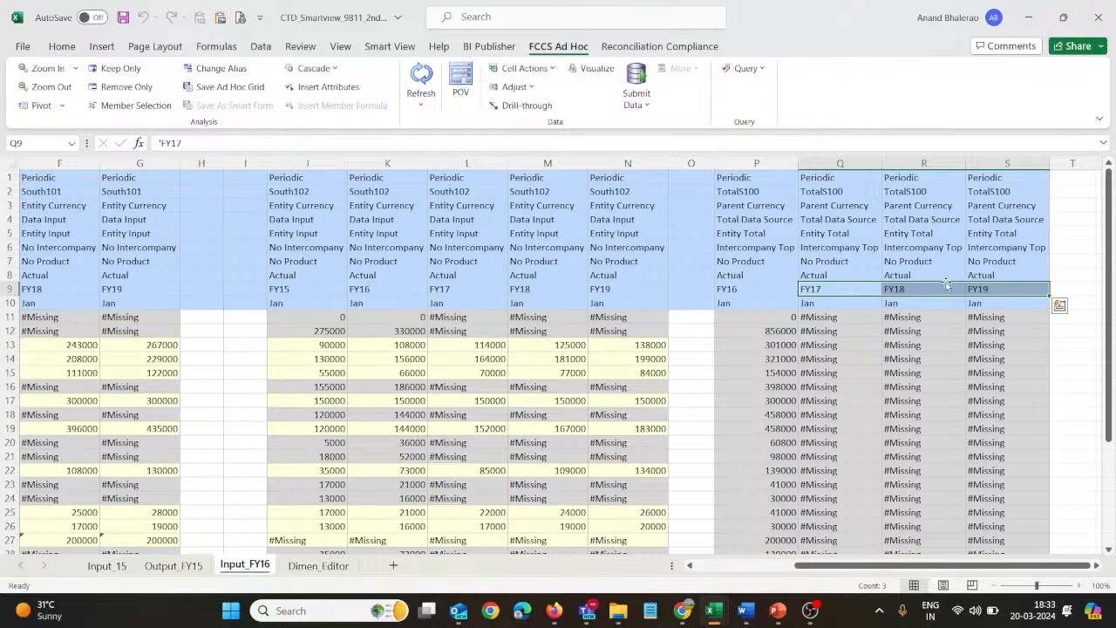
scroll(857, 337, "down", 2)
scroll(857, 337, "up", 1)
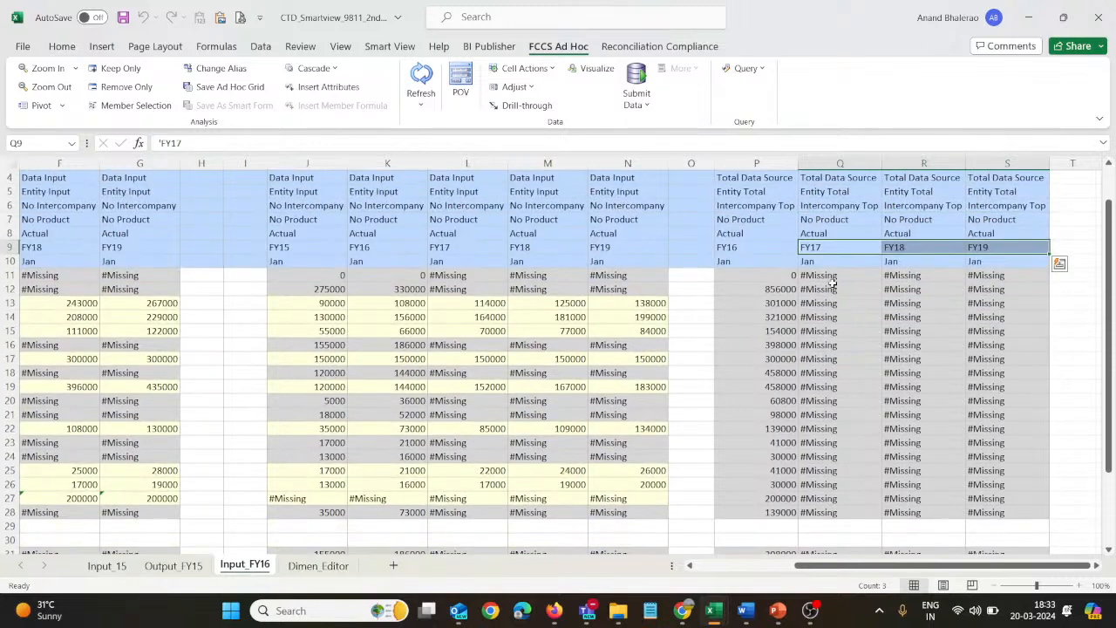
left_click(831, 275)
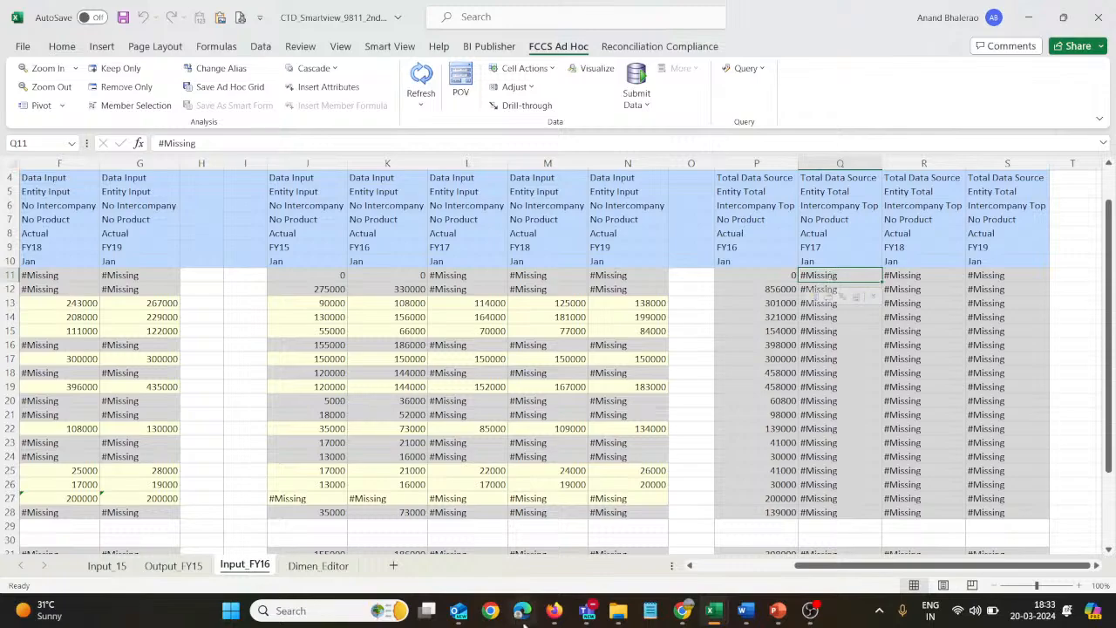
Step: Switch to Manage Ownership in the browser, save the FY17 ownership data, and copy it to the next year
mouse_move(557, 612)
left_click(440, 534)
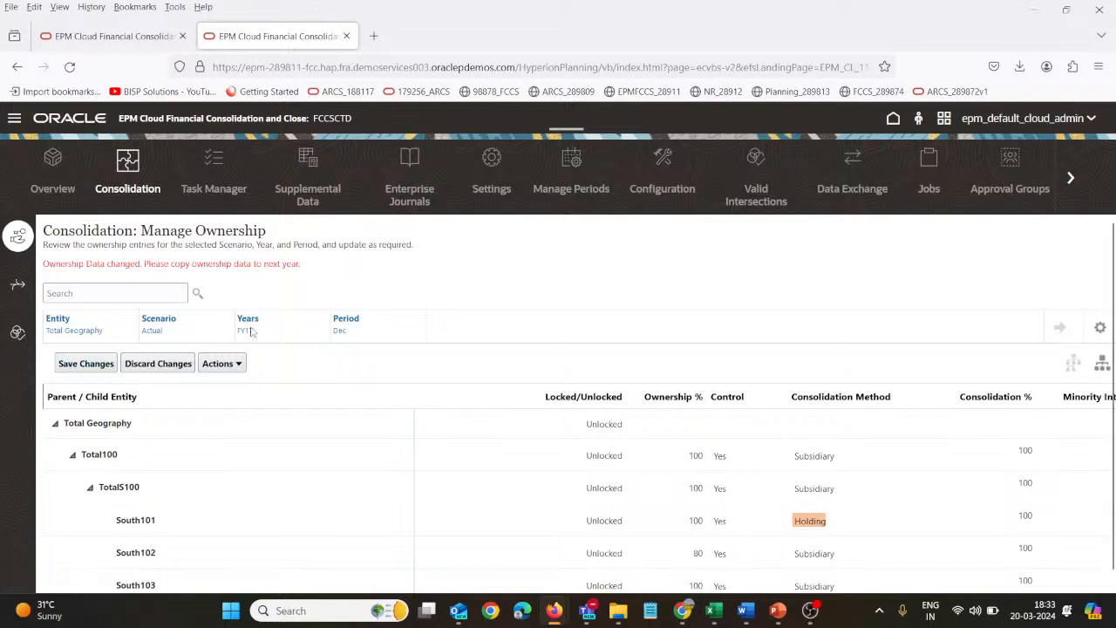
left_click(91, 364)
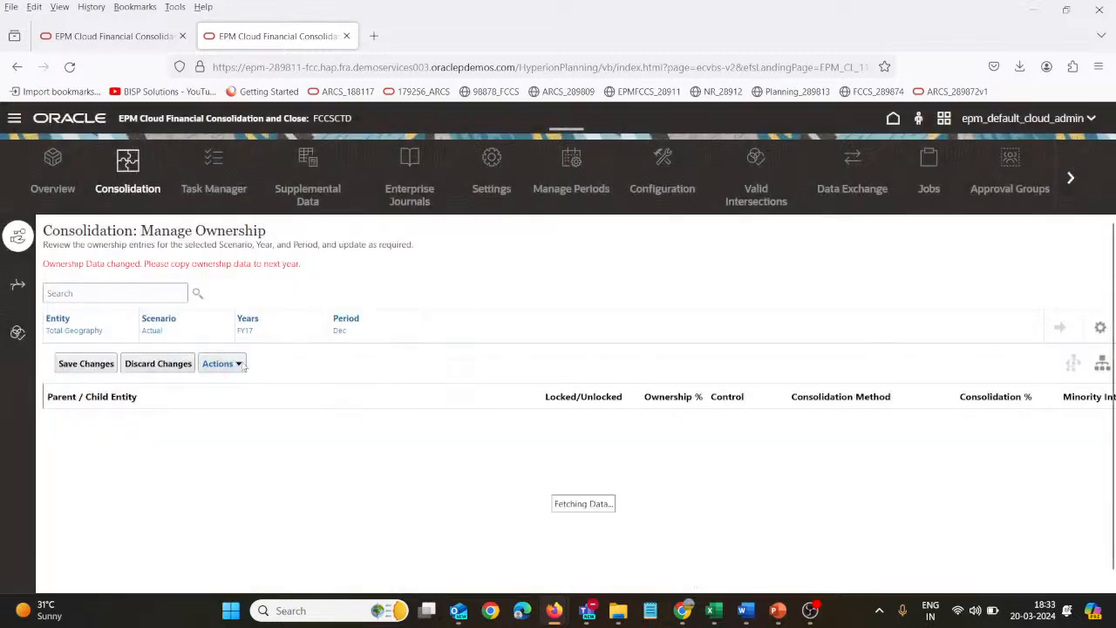
left_click(239, 364)
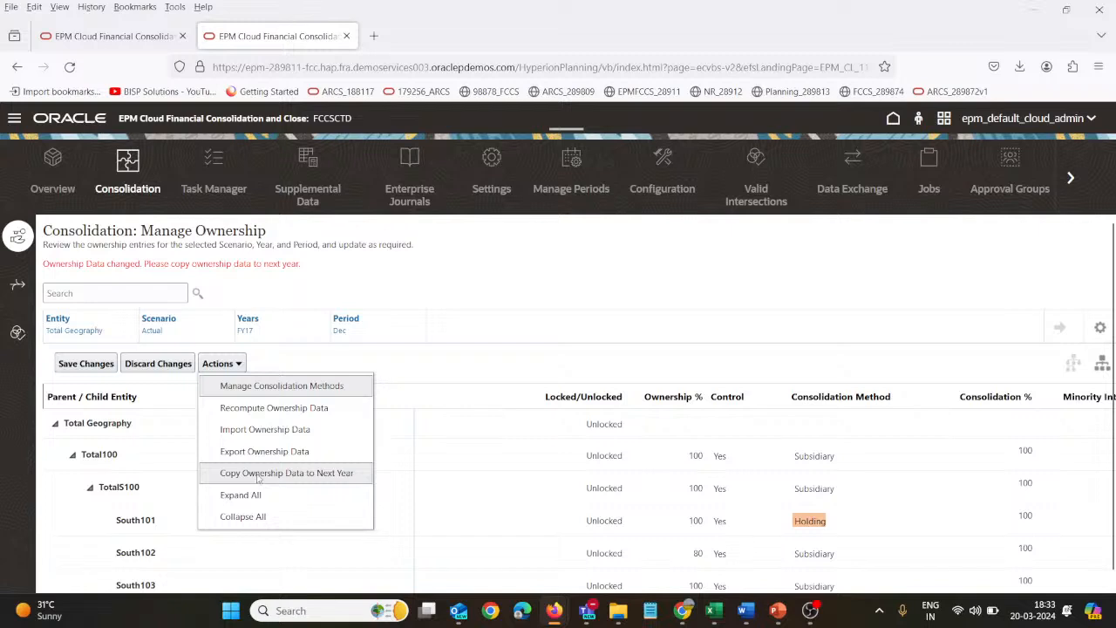
left_click(257, 473)
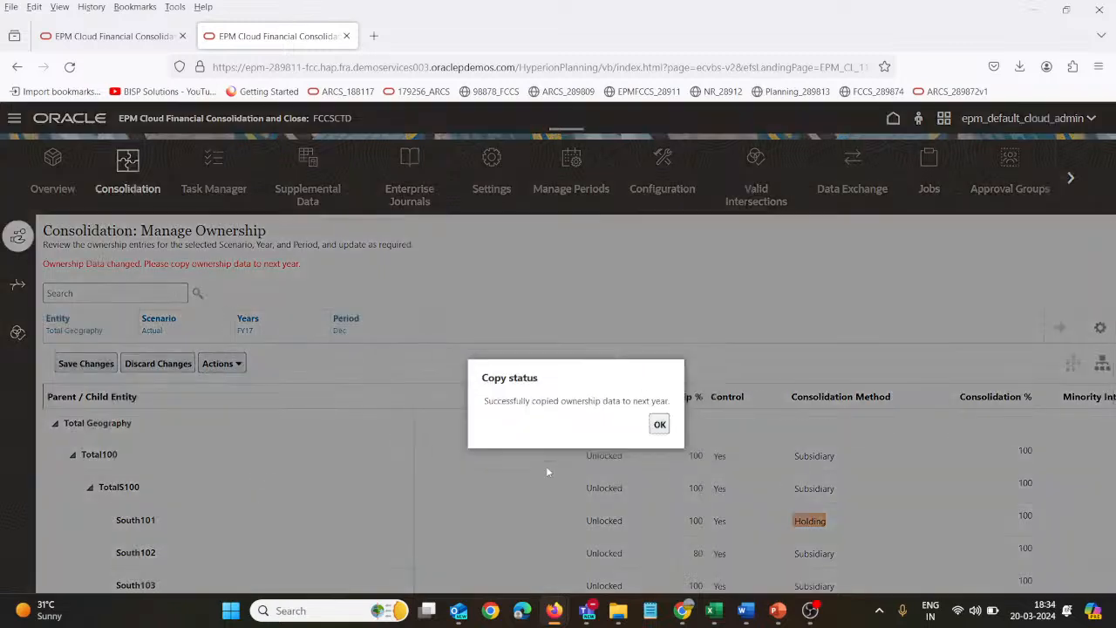
left_click(660, 425)
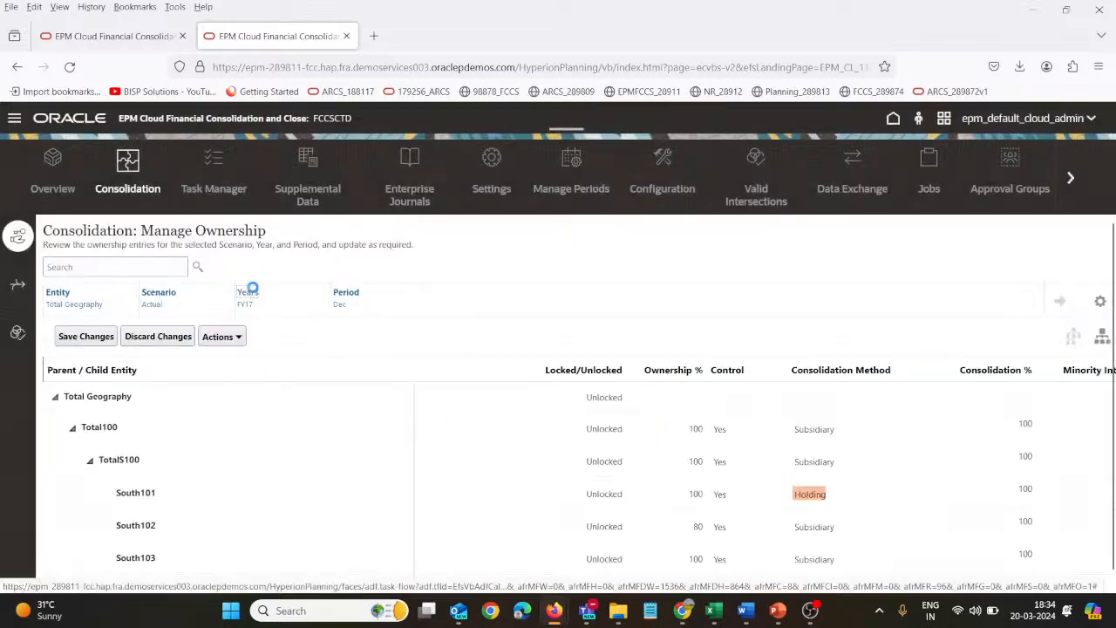
Step: Set the Manage Ownership year to FY18 and load its ownership data
left_click(251, 293)
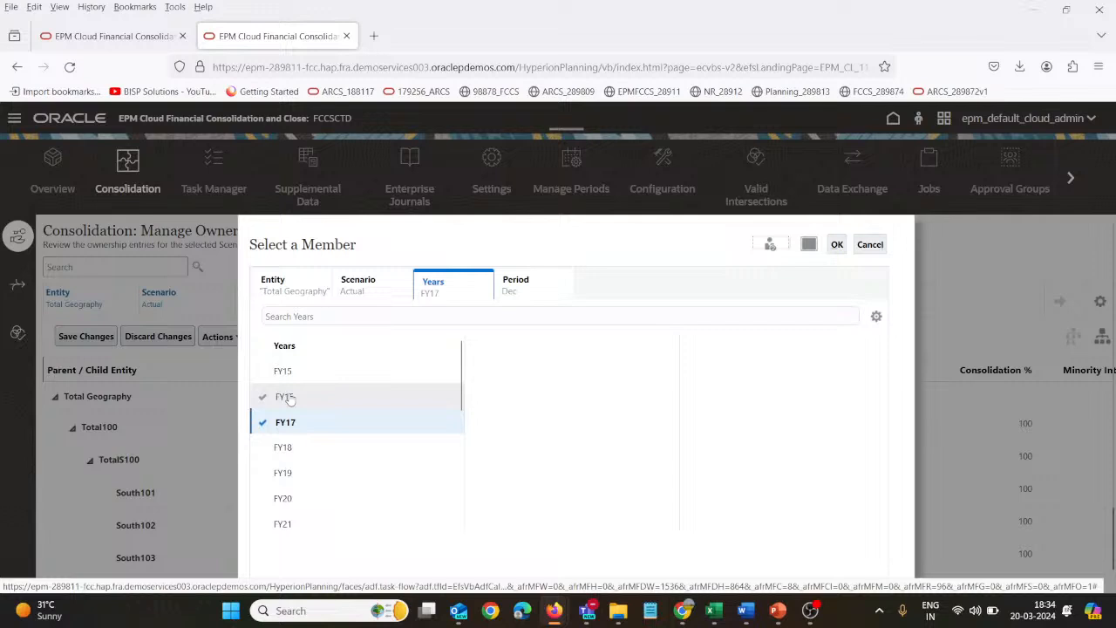
left_click(264, 446)
scroll(851, 257, "down", 2)
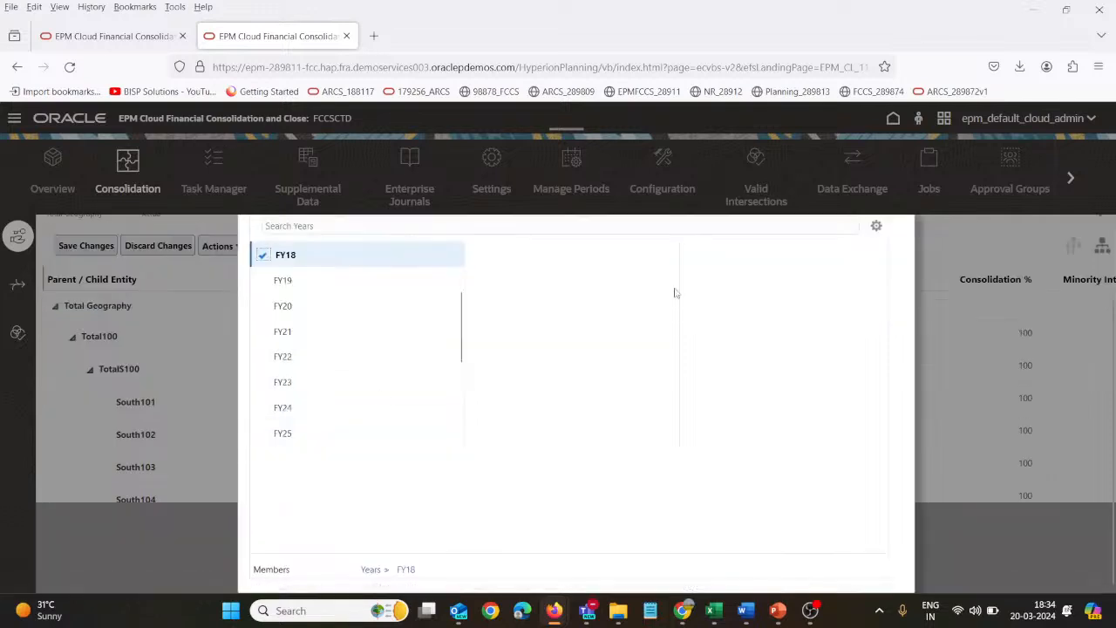
scroll(782, 334, "up", 2)
left_click(837, 245)
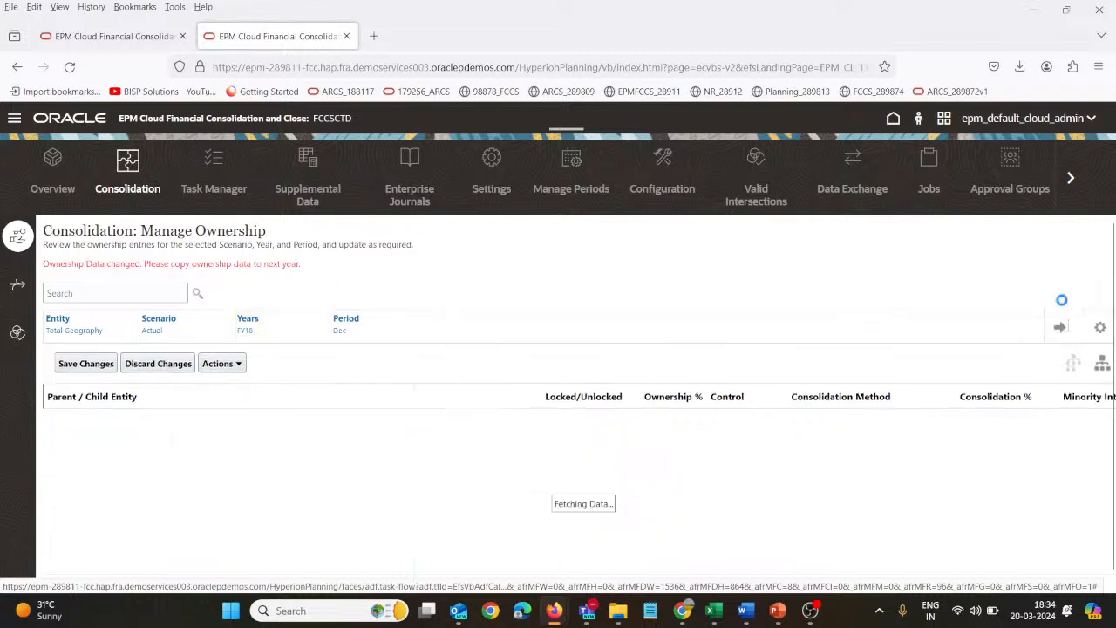
Step: Copy the FY18 ownership data to the next year and save the ownership changes
left_click(235, 364)
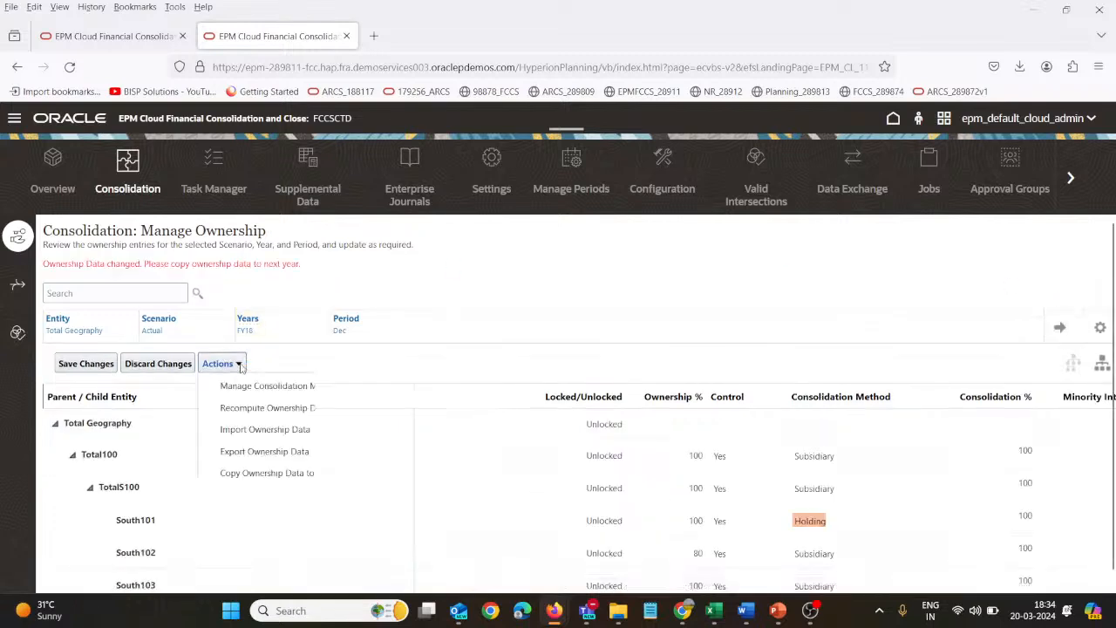
left_click(257, 473)
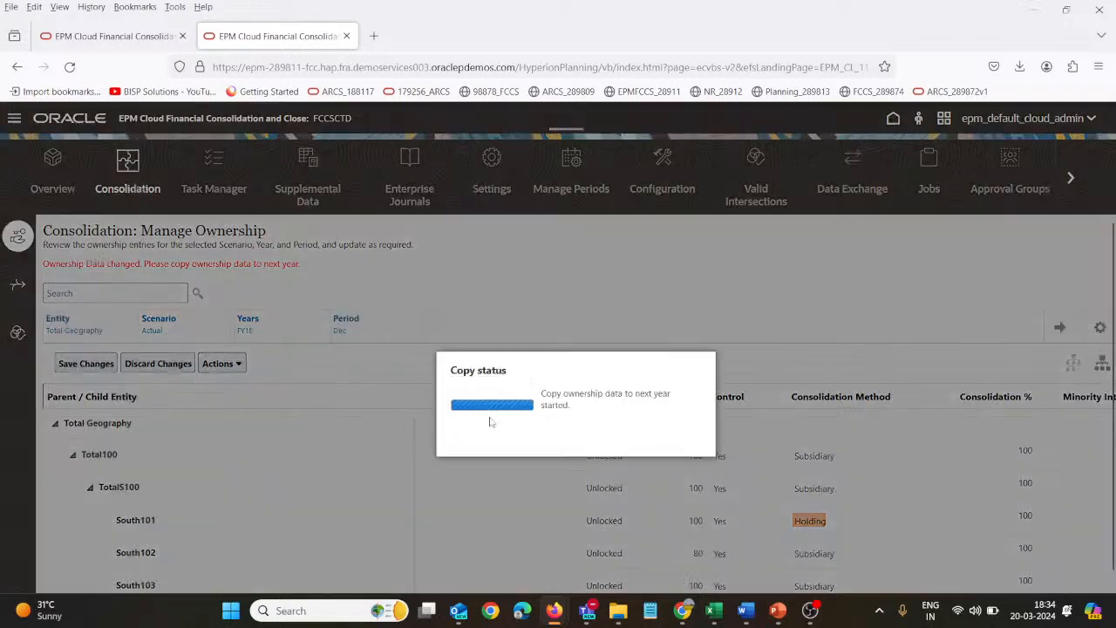
left_click(659, 425)
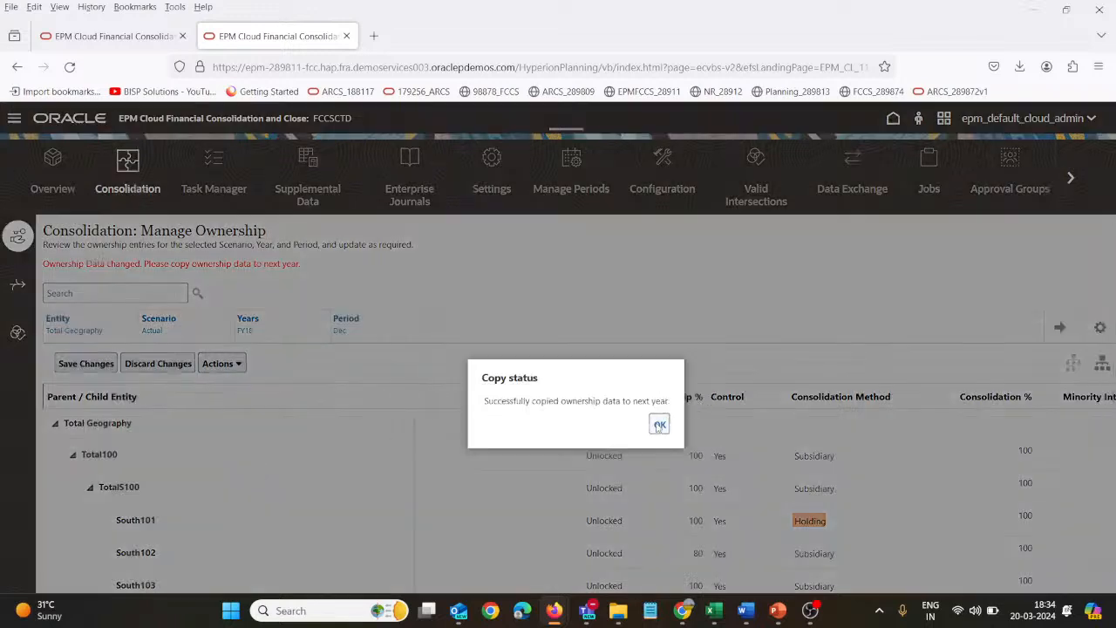
left_click(83, 337)
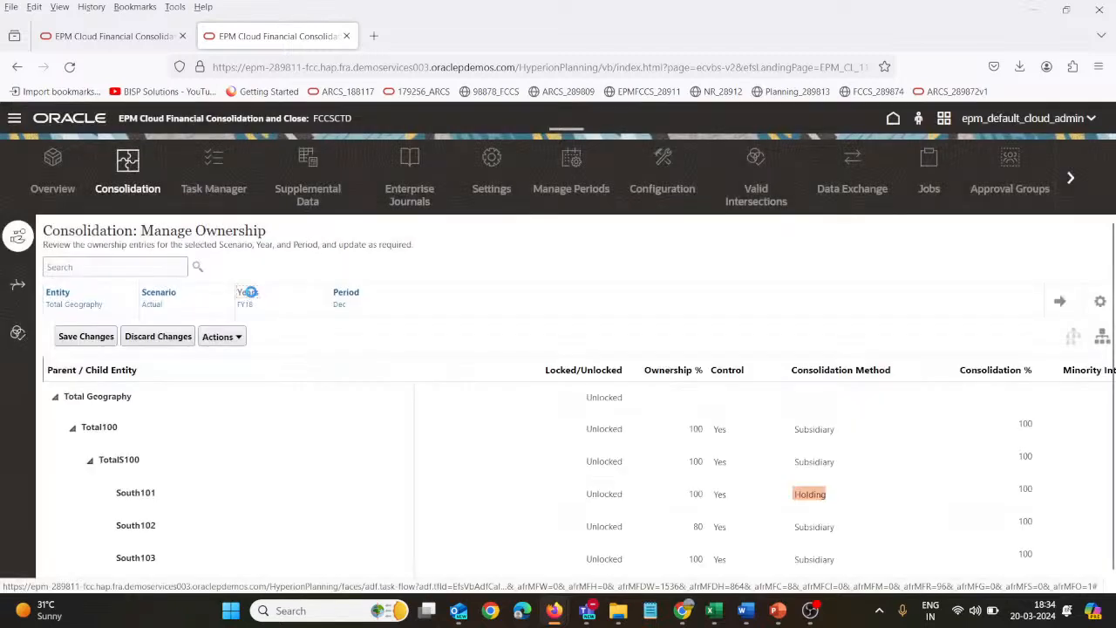
Step: Set the Manage Ownership year to FY19 and load its ownership data
left_click(247, 291)
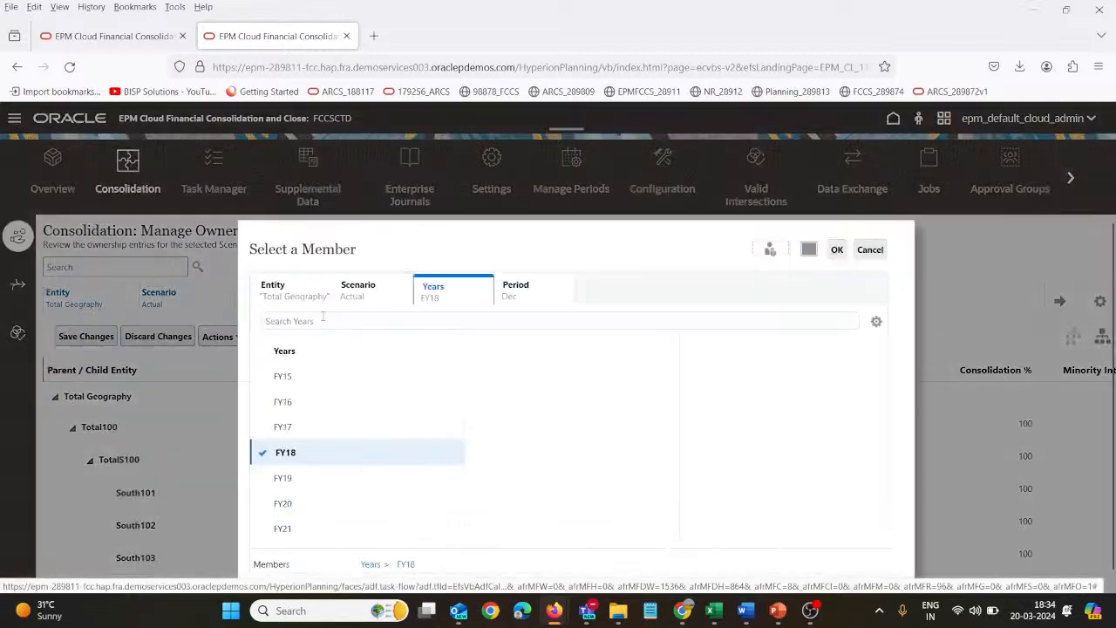
left_click(262, 478)
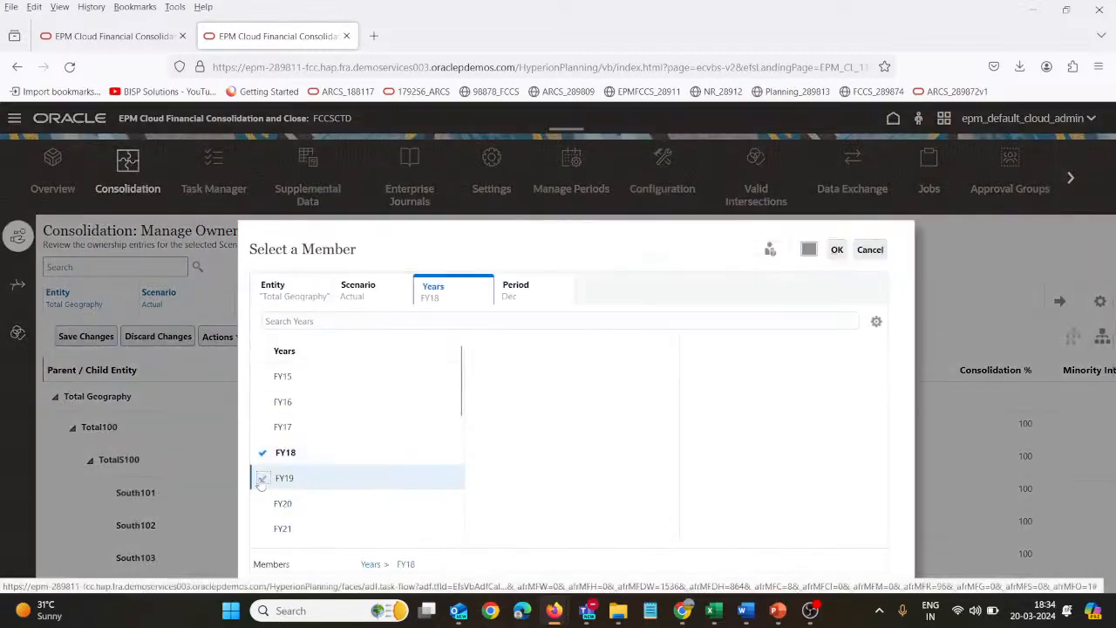
scroll(262, 484, "down", 2)
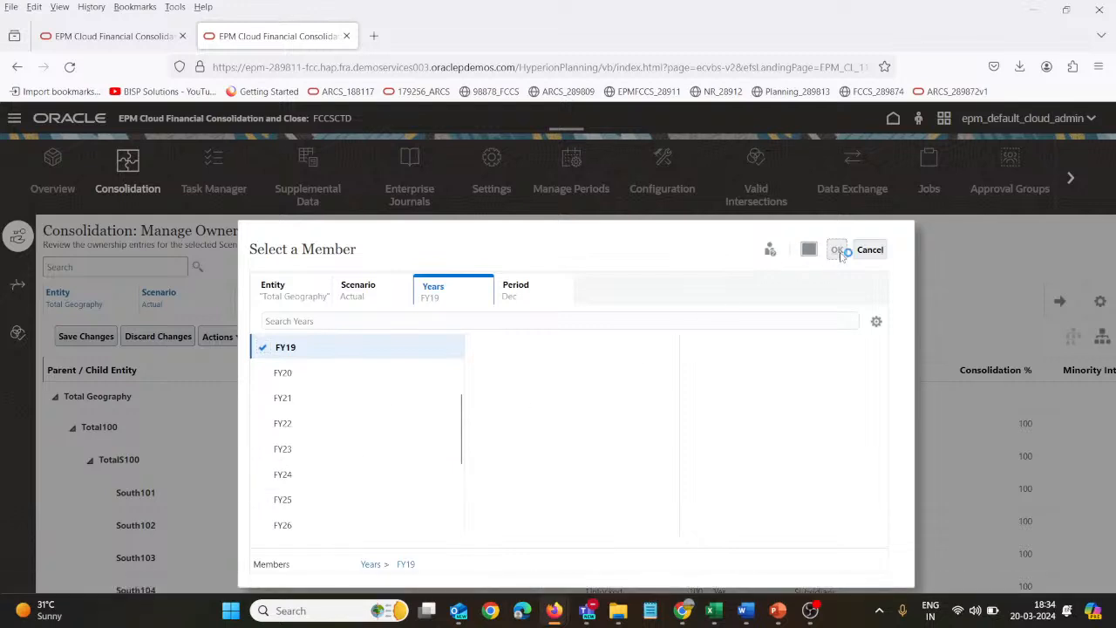
left_click(837, 250)
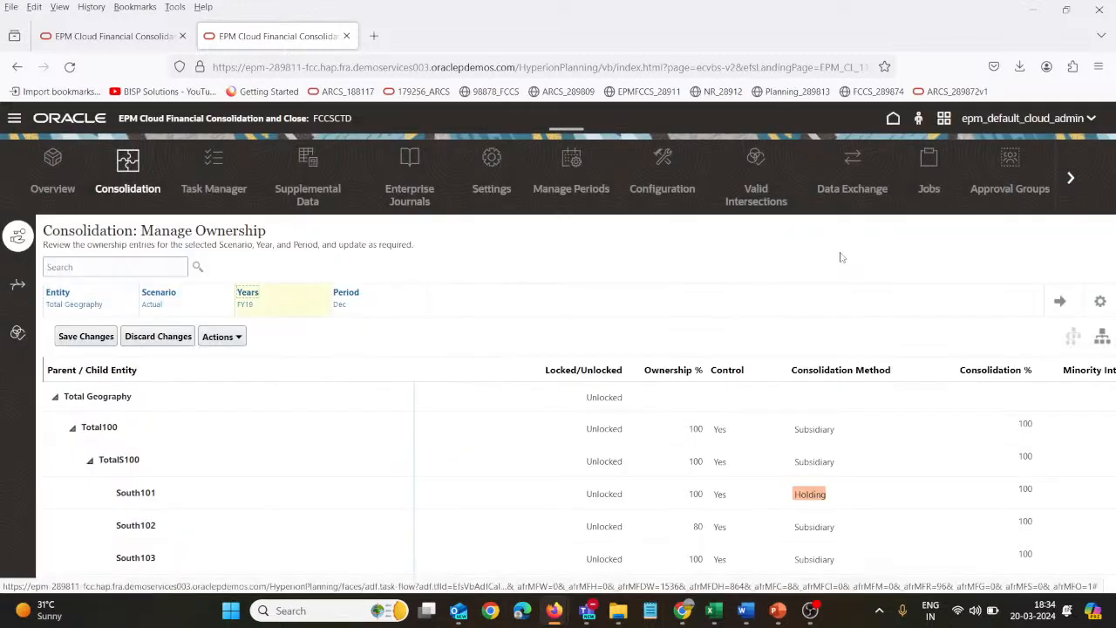
left_click(1060, 302)
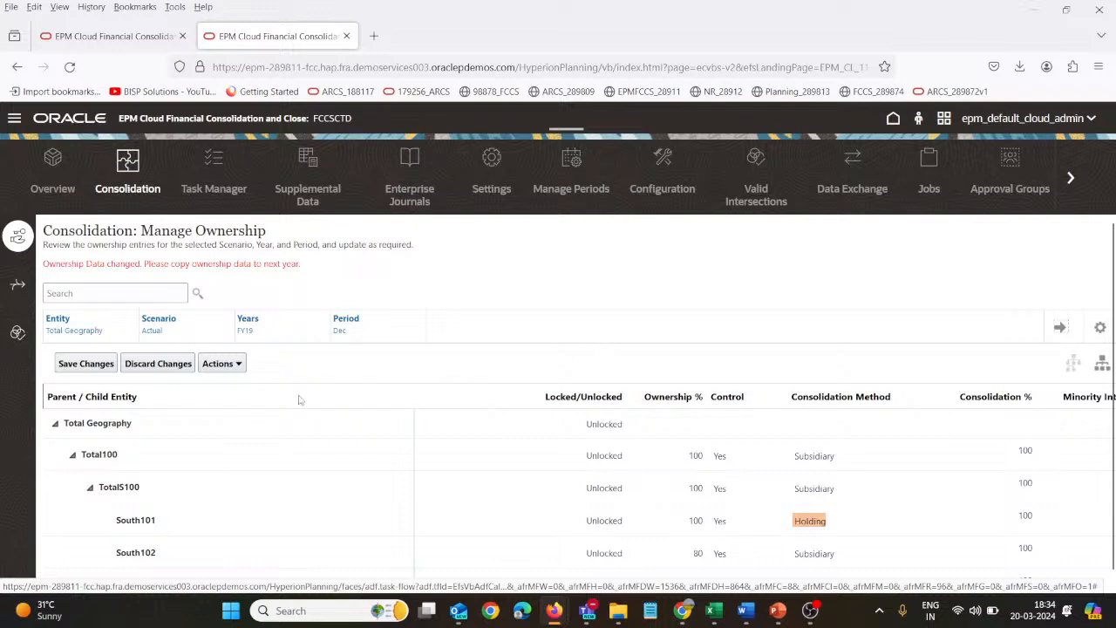
Step: Save the FY19 ownership data and copy it to the next year
left_click(85, 363)
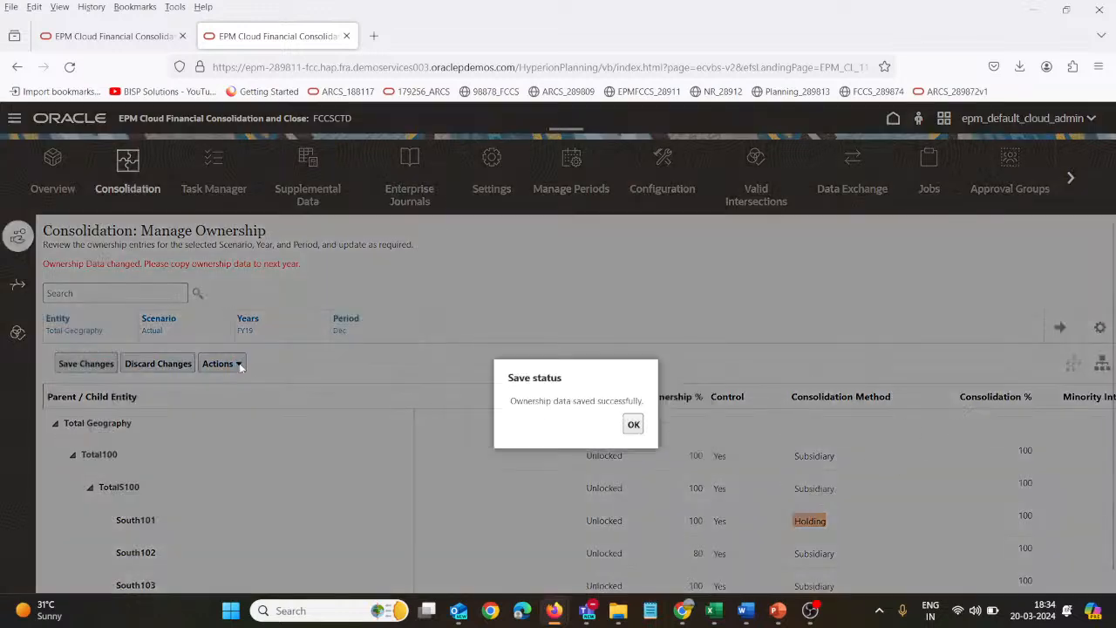
left_click(634, 424)
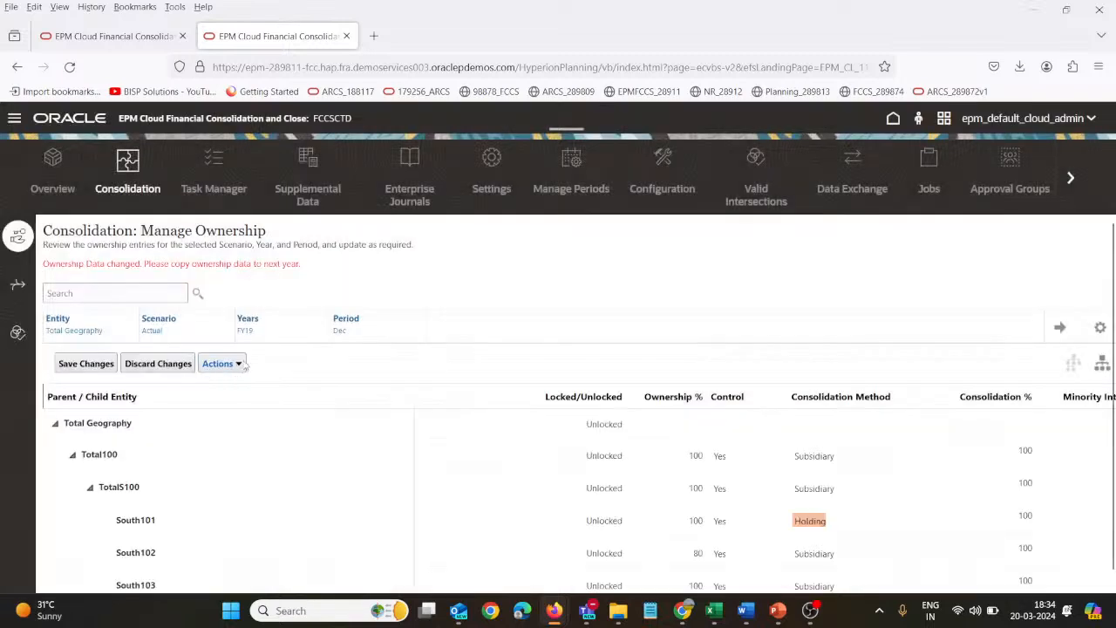
left_click(218, 364)
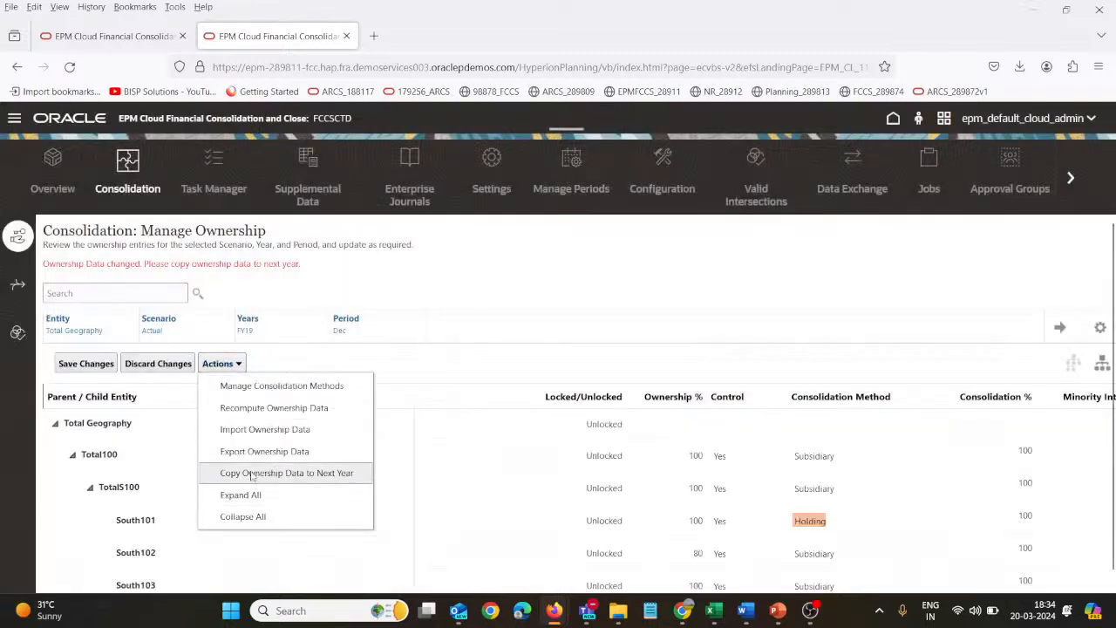
left_click(252, 474)
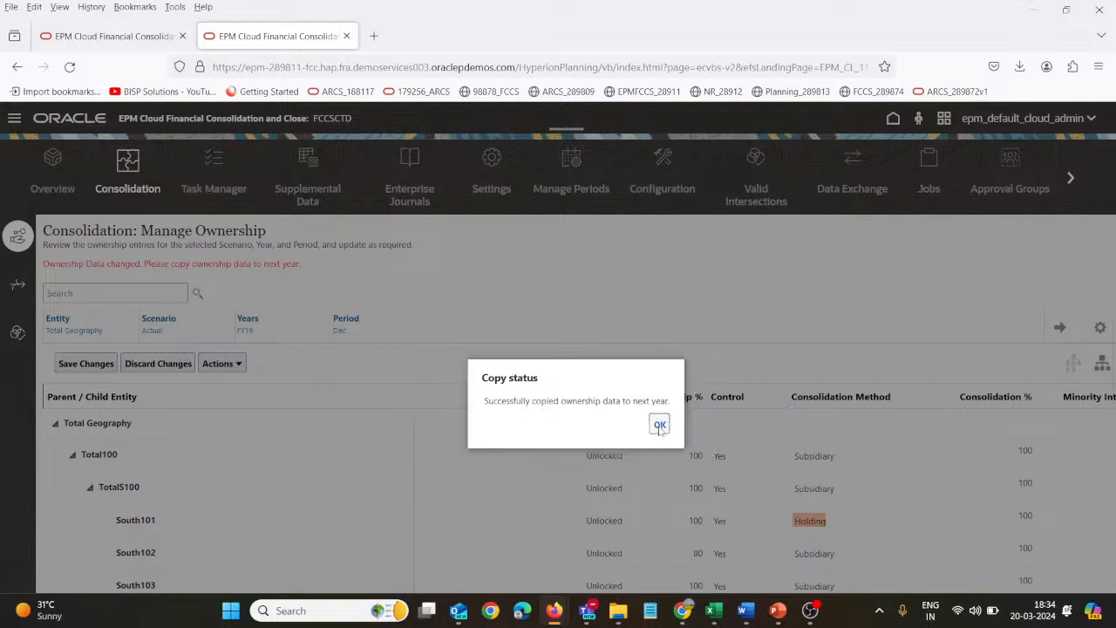
left_click(660, 426)
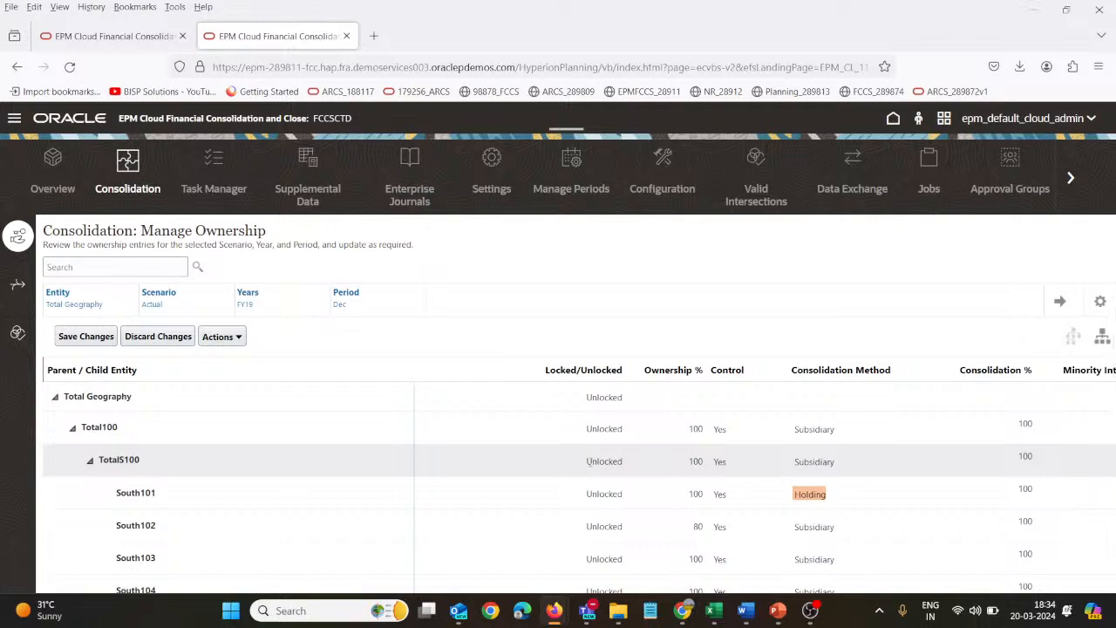
Step: Run the Consolidate business rule for FCCS_Total Geography, scenario Actual, period Jan, with the year set to FY17
left_click(14, 120)
scroll(89, 377, "down", 2)
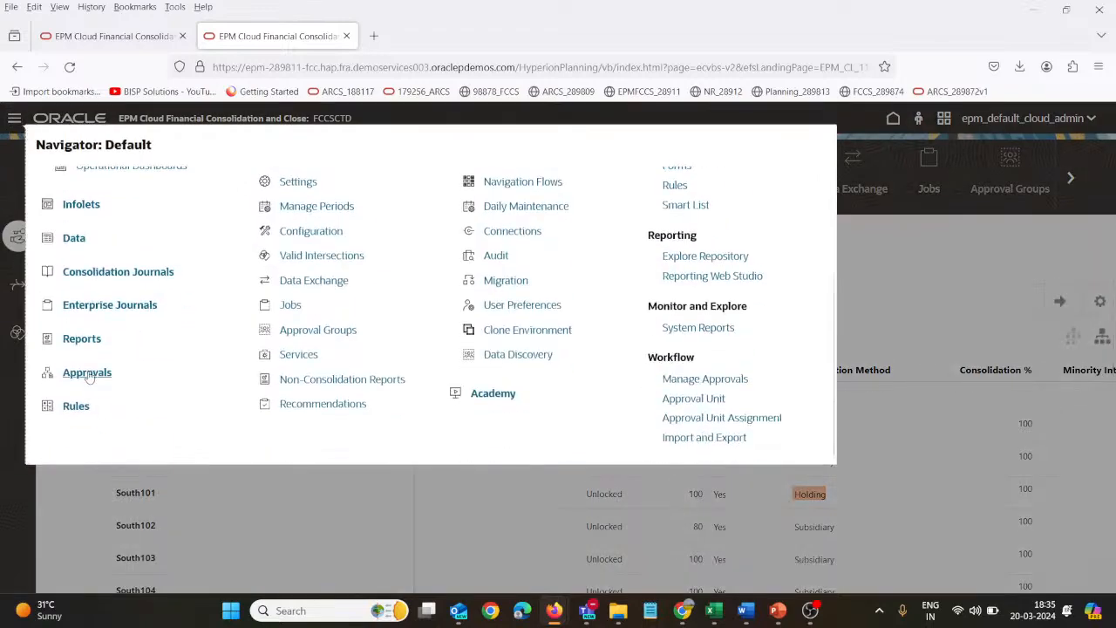
left_click(75, 406)
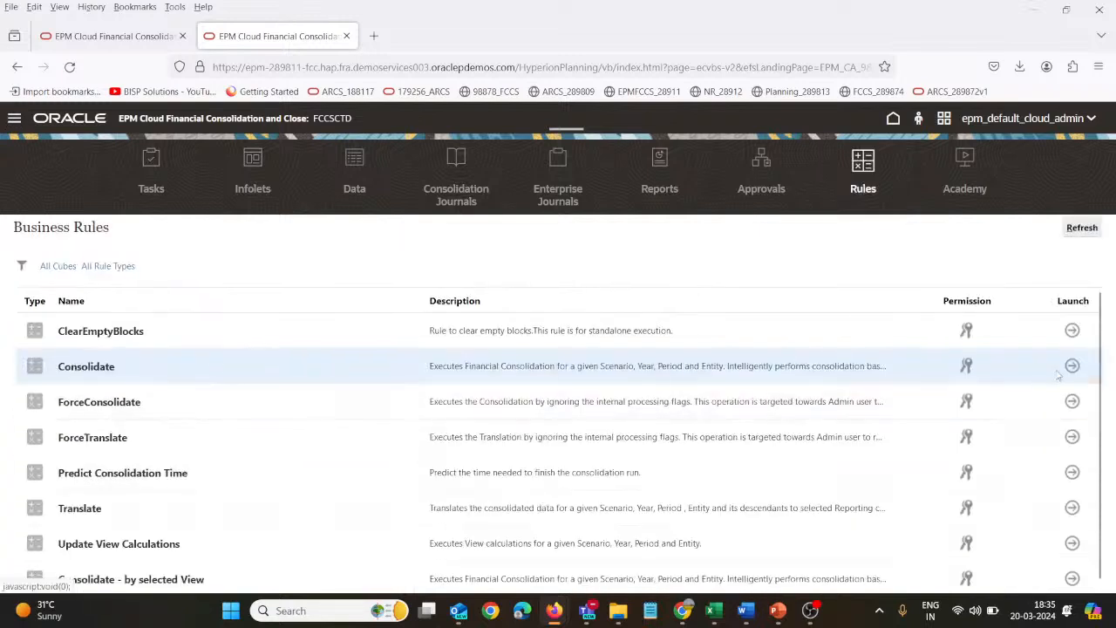
left_click(1070, 367)
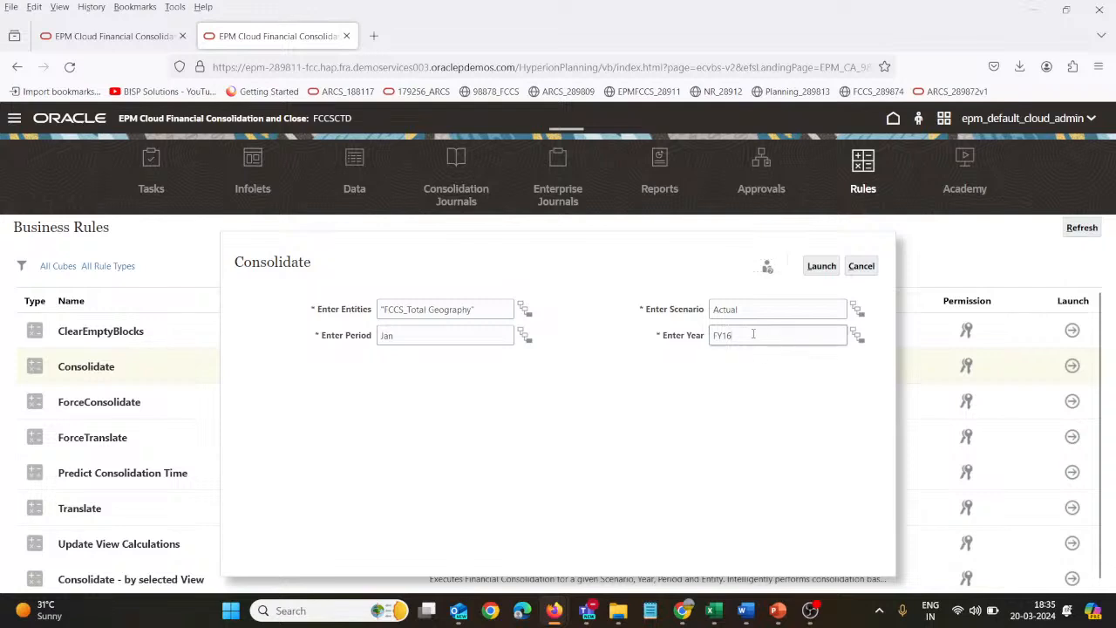
key("BackSpace")
type("7")
key("Tab")
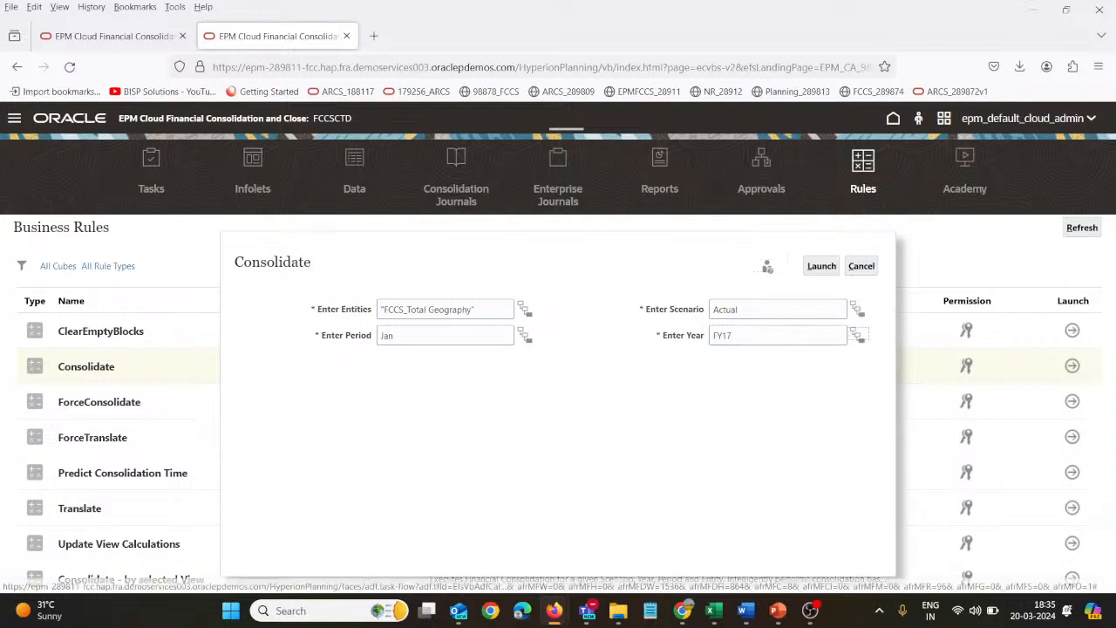
left_click(821, 266)
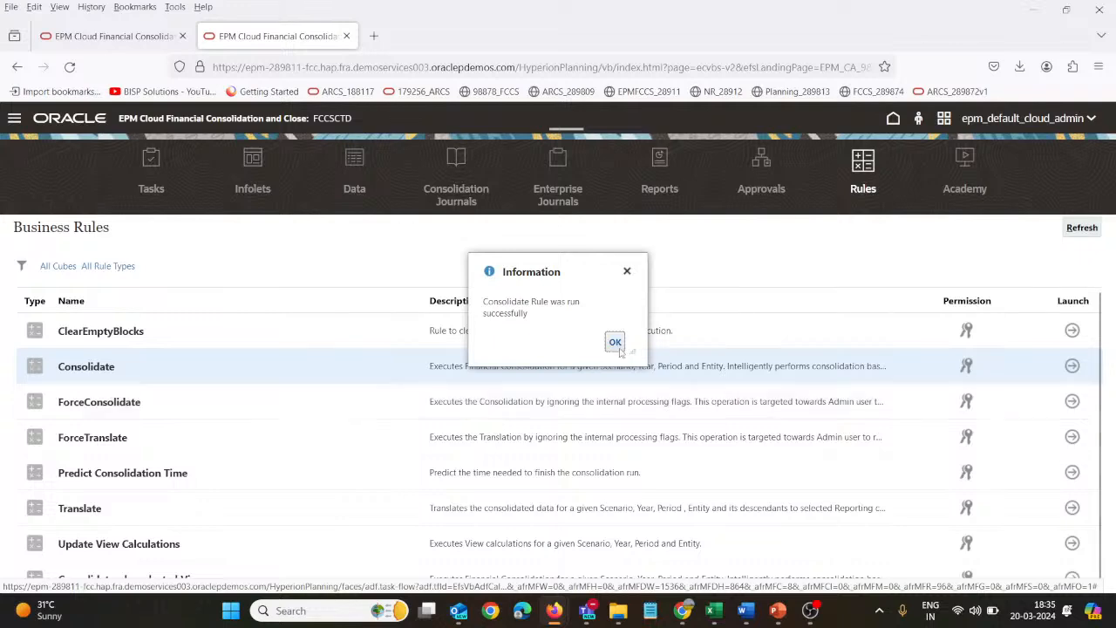
left_click(616, 343)
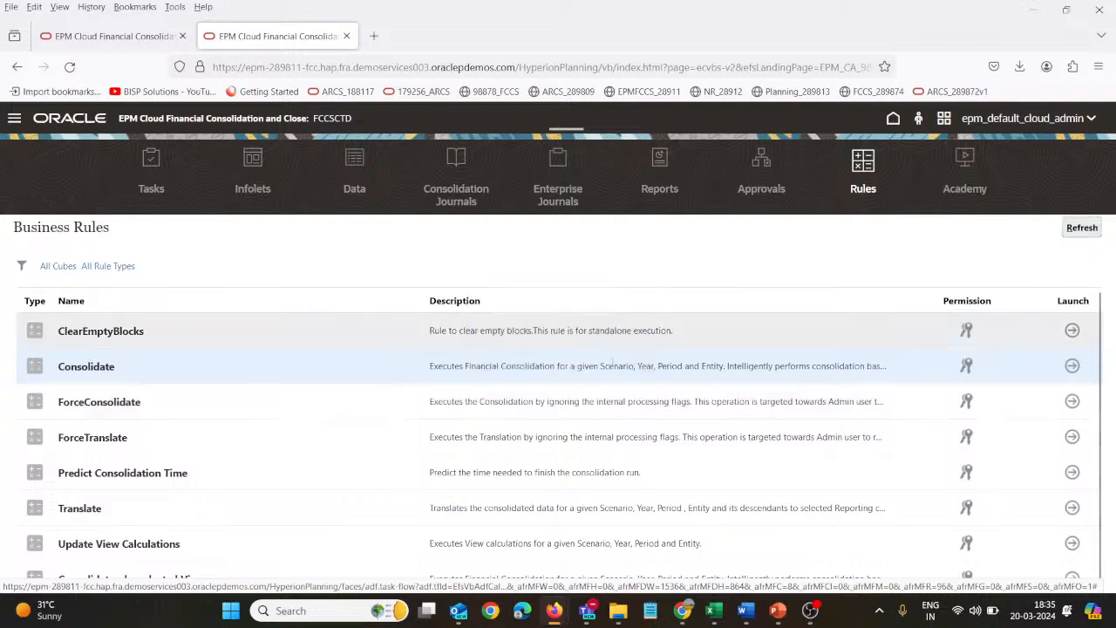
Step: Open the job details of the most recent Consolidate run
left_click(14, 120)
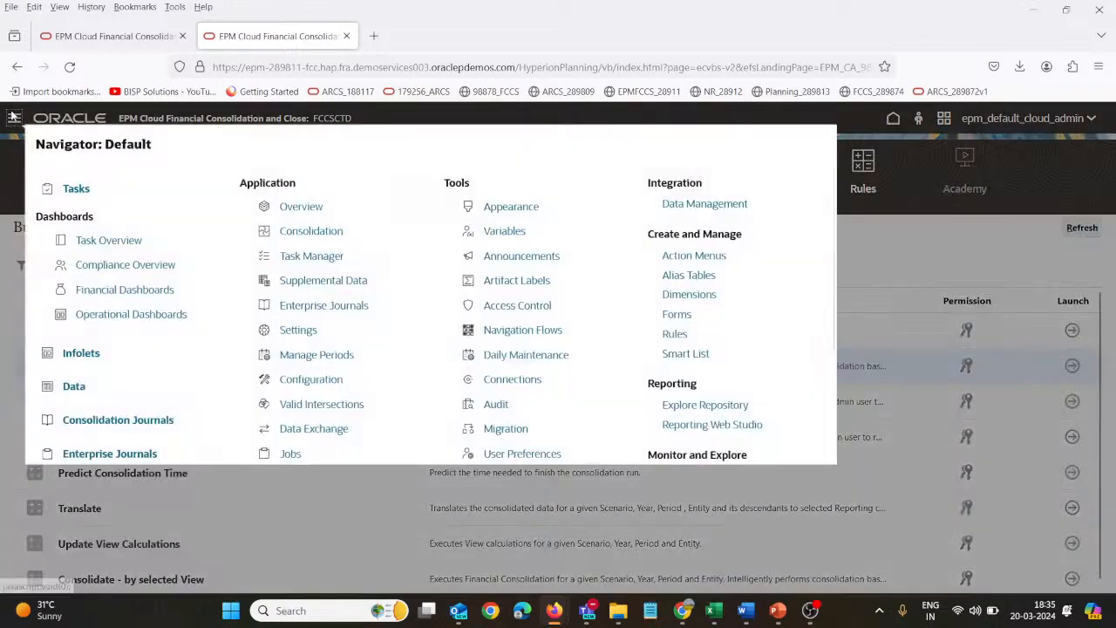
left_click(293, 457)
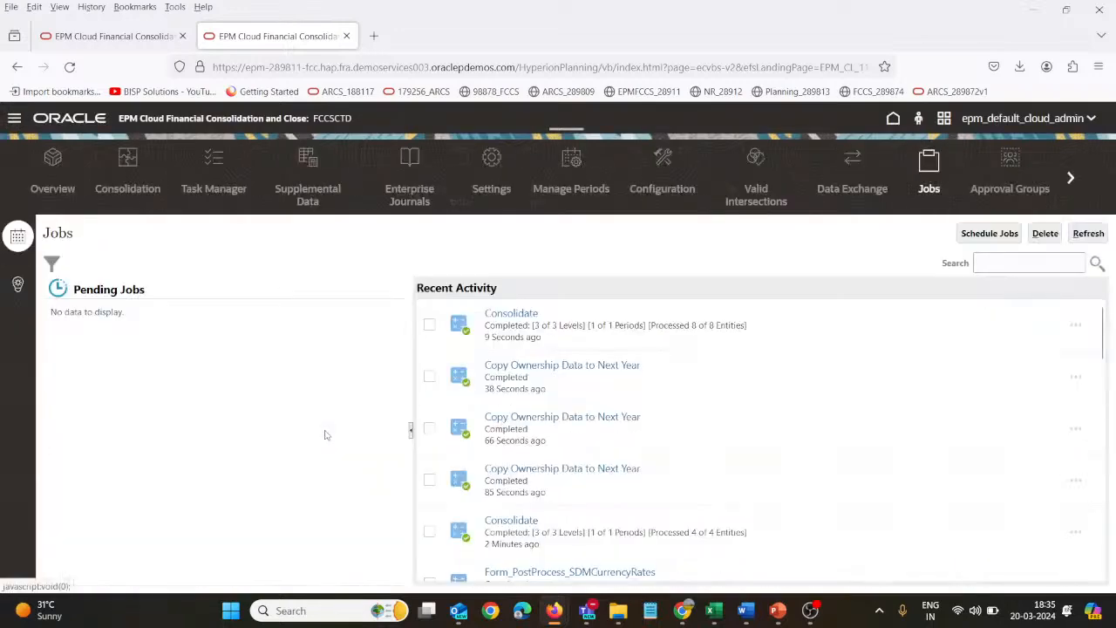
left_click(513, 310)
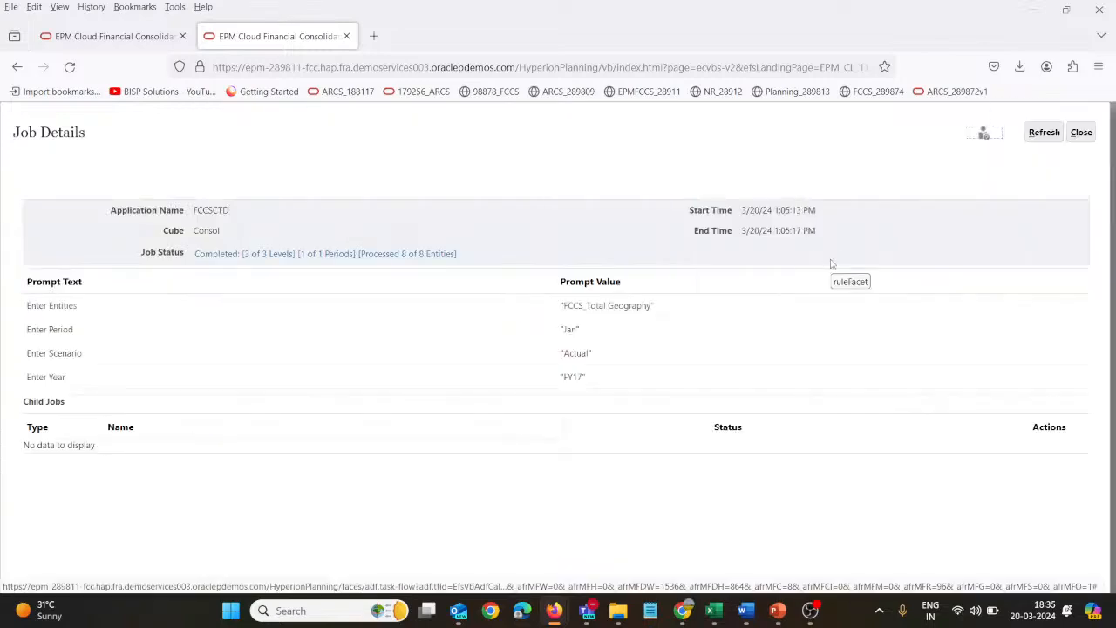
Step: Capture the FY17 job details as a screenshot, outline the start and end times with a red rectangle, and copy it
key("super+shift+s")
mouse_move(7, 116)
left_mouse_down()
mouse_move(459, 507)
mouse_move(978, 467)
left_mouse_up()
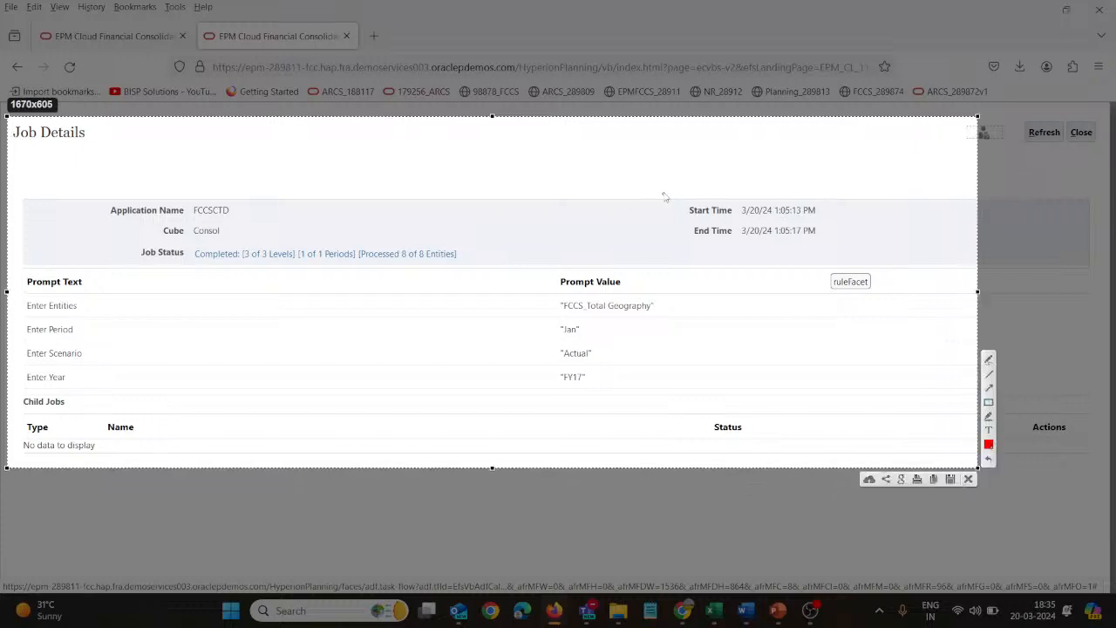
mouse_move(660, 186)
left_mouse_down()
mouse_move(777, 253)
mouse_move(853, 255)
left_mouse_up()
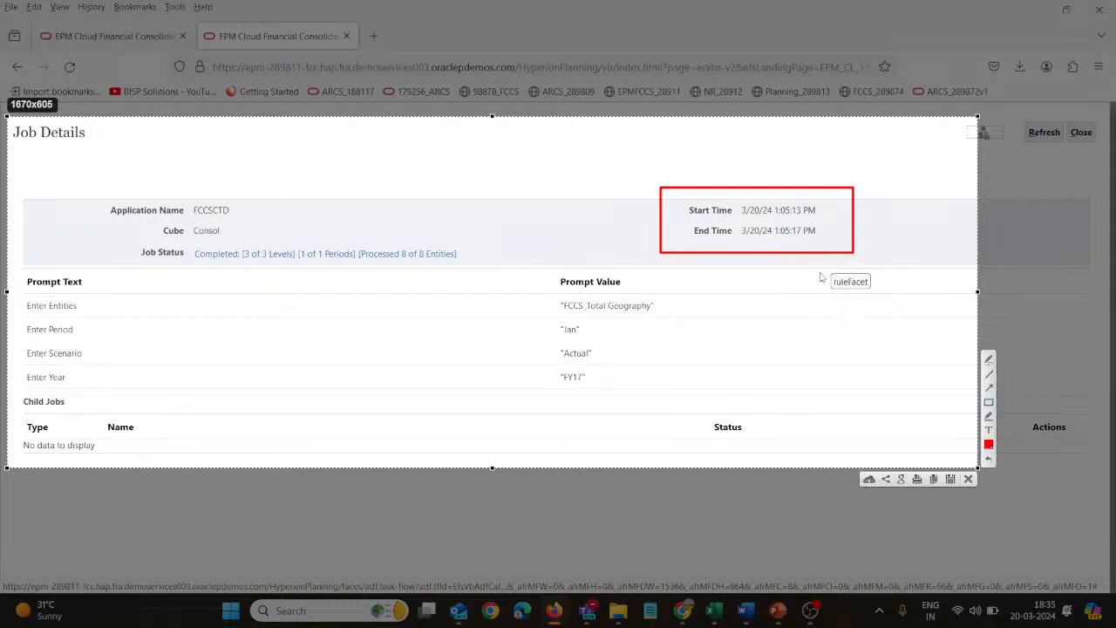
left_click(934, 479)
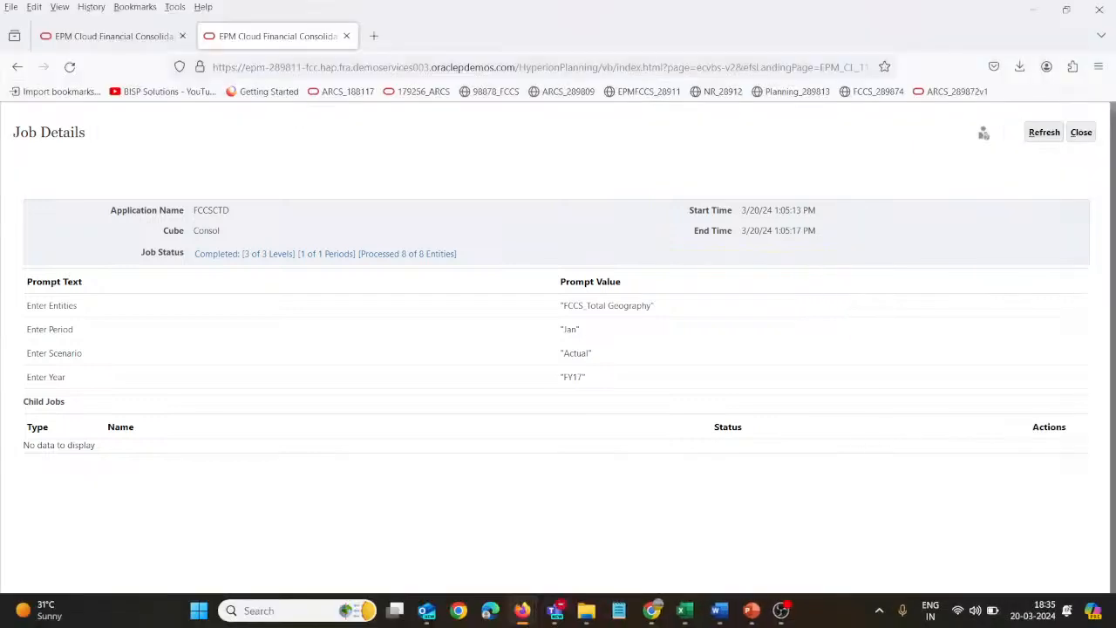
Step: Switch to the CTD_Webinar_ScreenShot_2nd document in Word, add empty table rows below the FY16 job details and paste the FY17 screenshot there
mouse_move(743, 610)
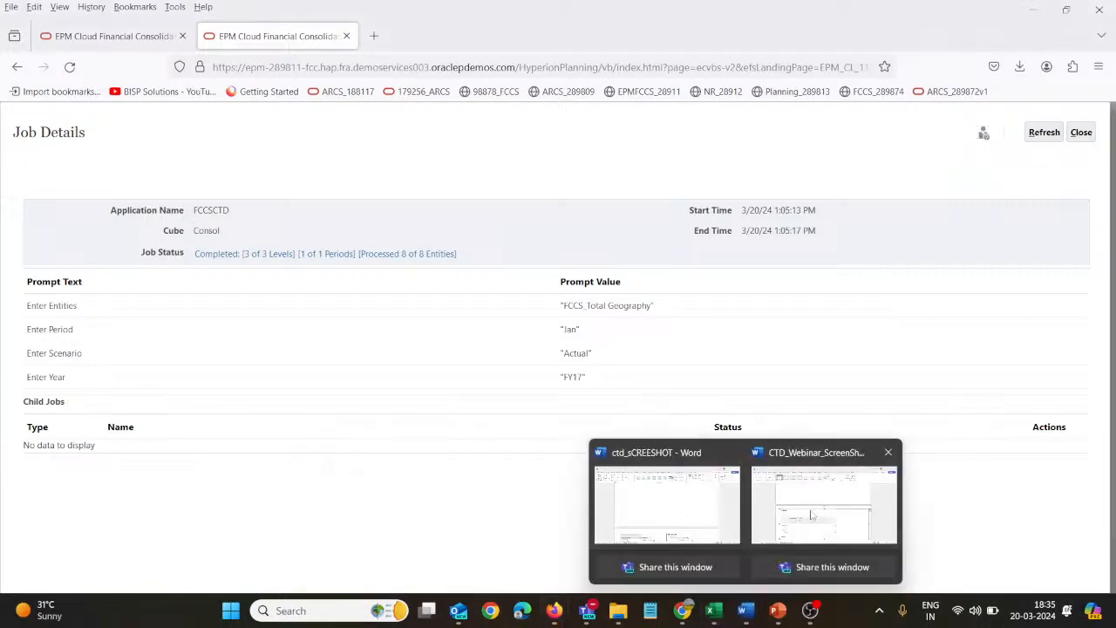
left_click(824, 506)
scroll(338, 449, "down", 3)
scroll(336, 444, "up", 3)
scroll(337, 445, "up", 10)
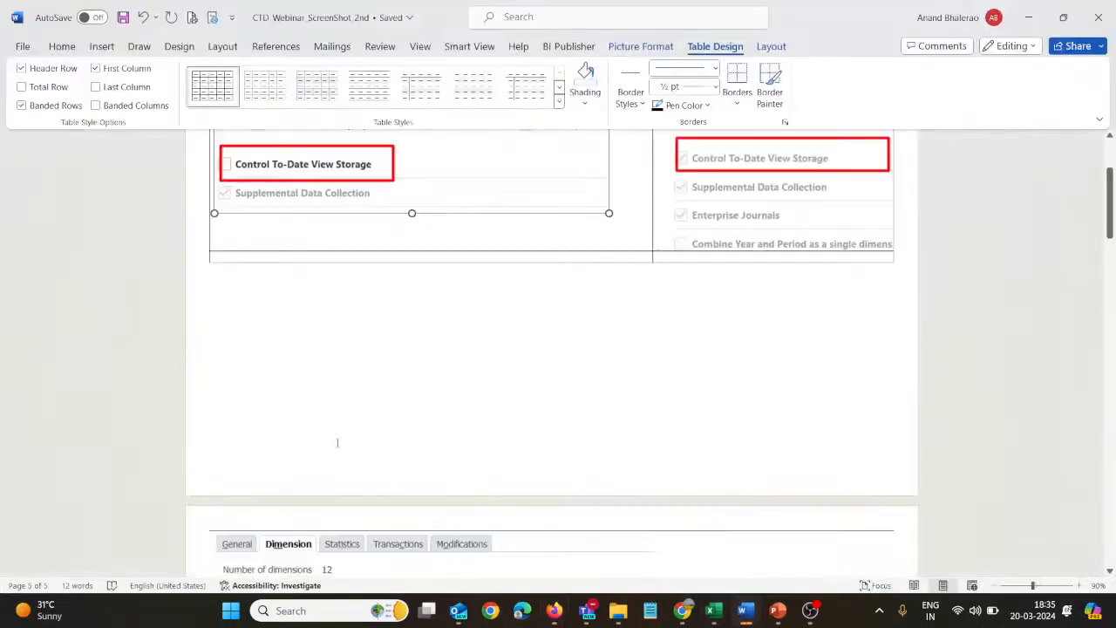
scroll(340, 471, "down", 2)
scroll(334, 489, "down", 15)
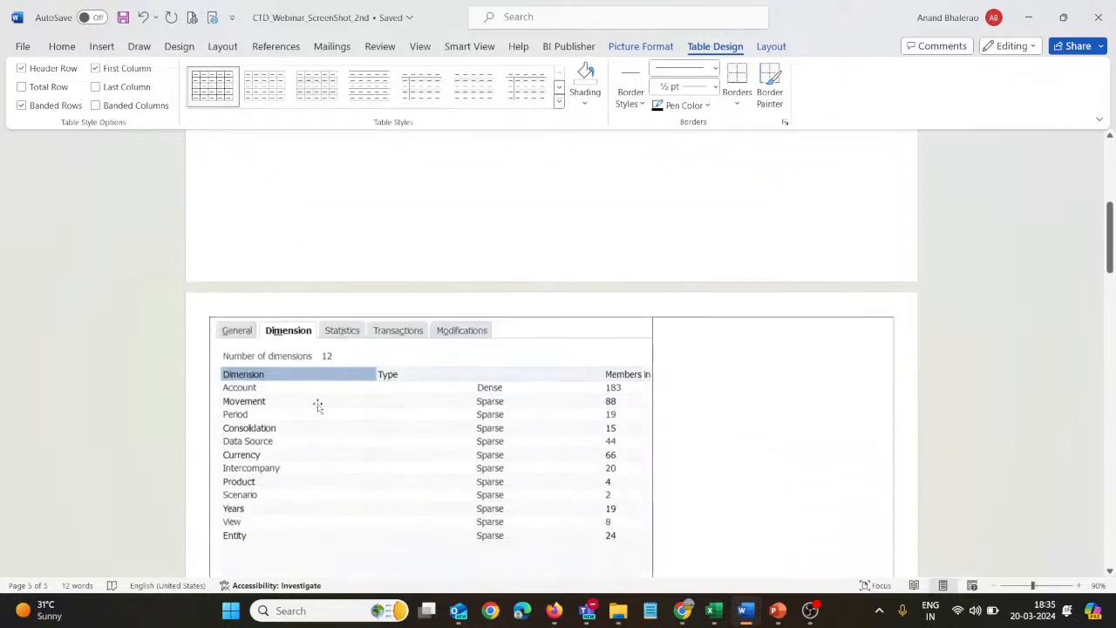
scroll(385, 472, "down", 12)
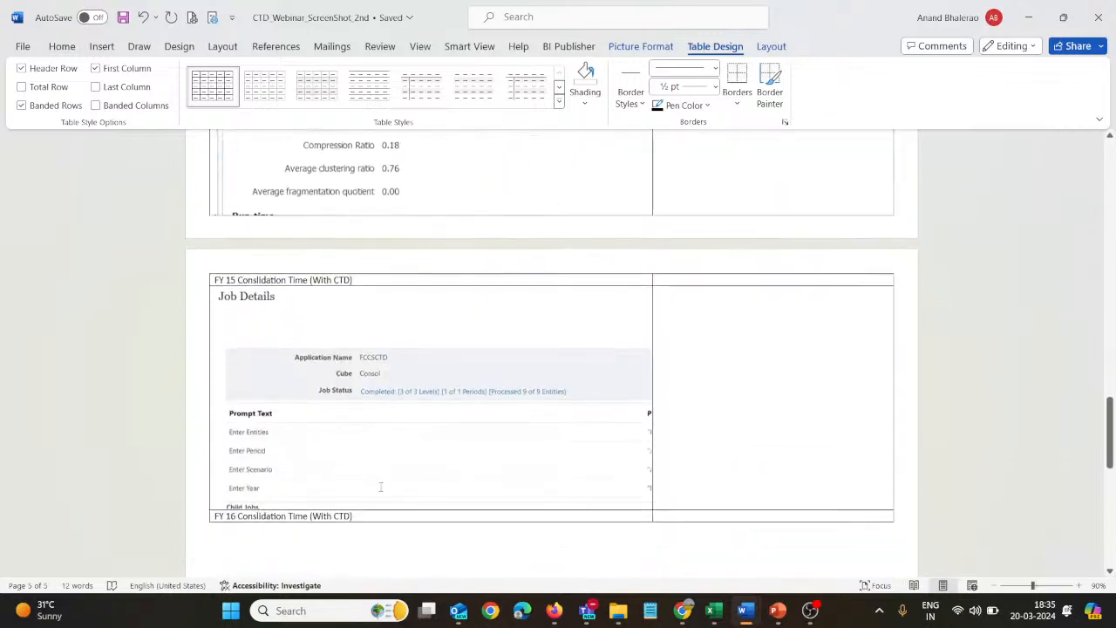
scroll(349, 427, "up", 5)
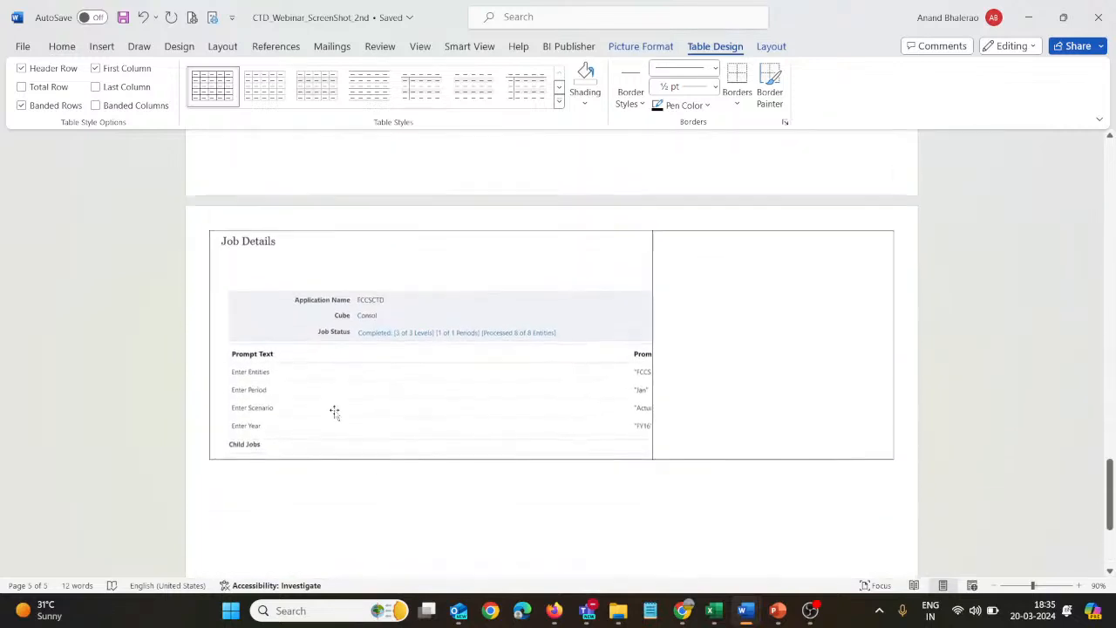
left_click(749, 550)
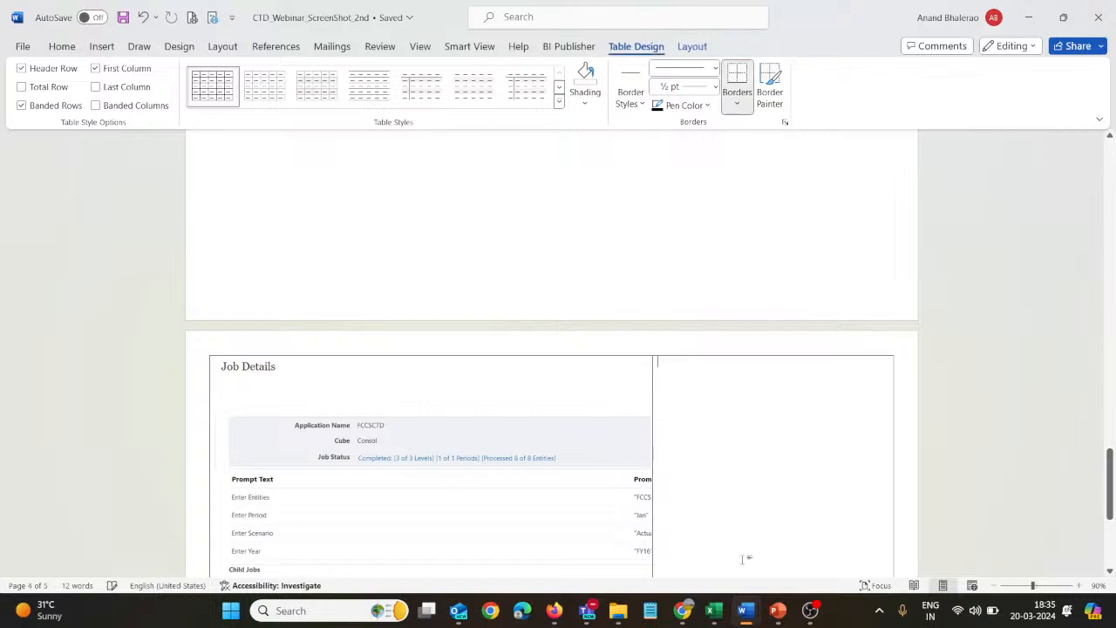
scroll(743, 559, "down", 3)
key("Tab")
key("Tab")
key("Tab")
key("Tab")
key("Tab")
key("Tab")
key("Tab")
key("Tab")
key("Tab")
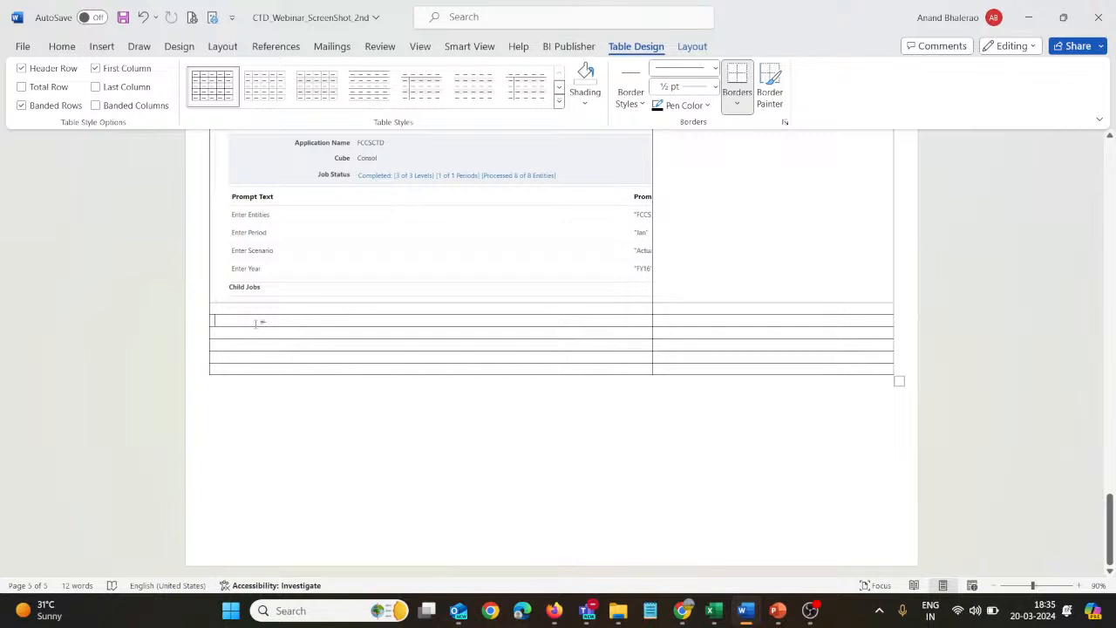
Step: Copy the FY 16 consolidation time heading into the row above the FY17 screenshot, change its year to FY 17, and save the document
scroll(262, 331, "up", 5)
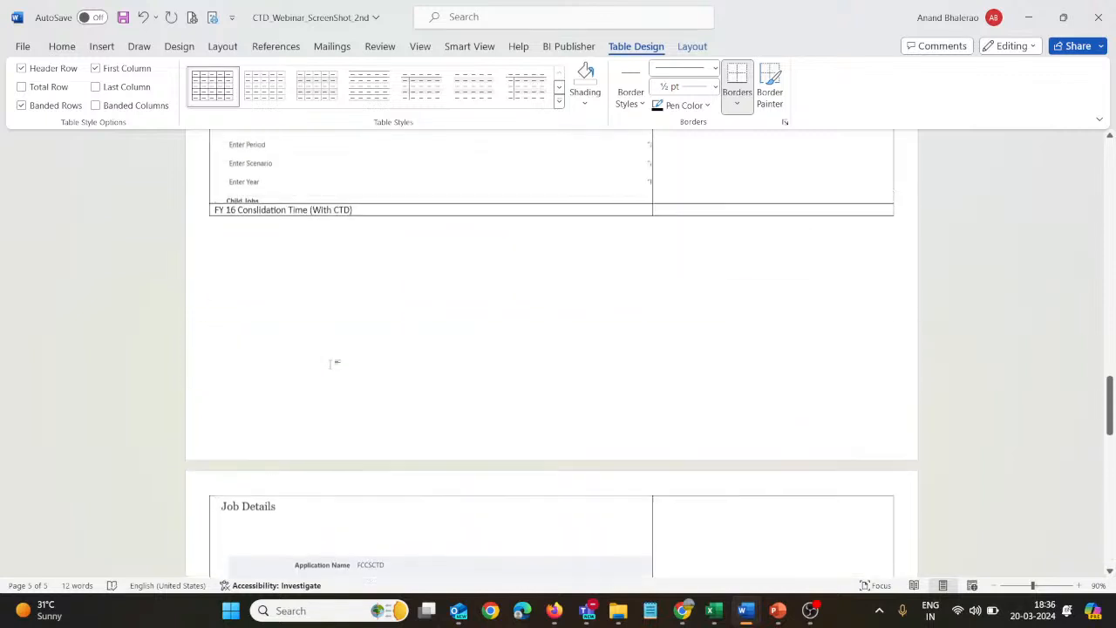
scroll(334, 362, "up", 2)
left_click_drag(358, 374, 215, 373)
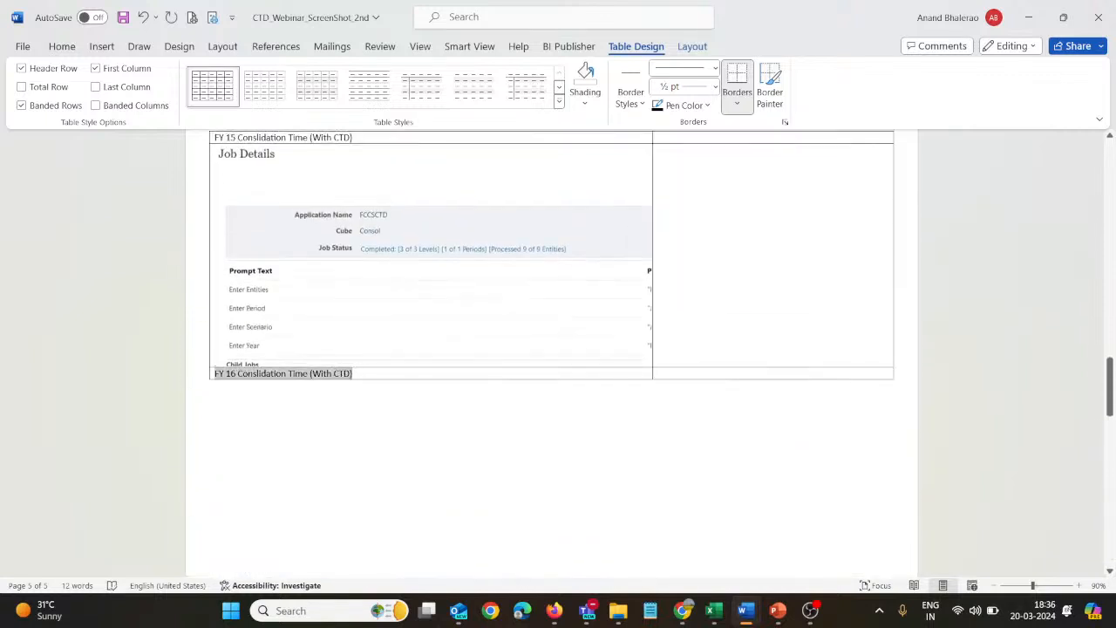
scroll(262, 515, "down", 4)
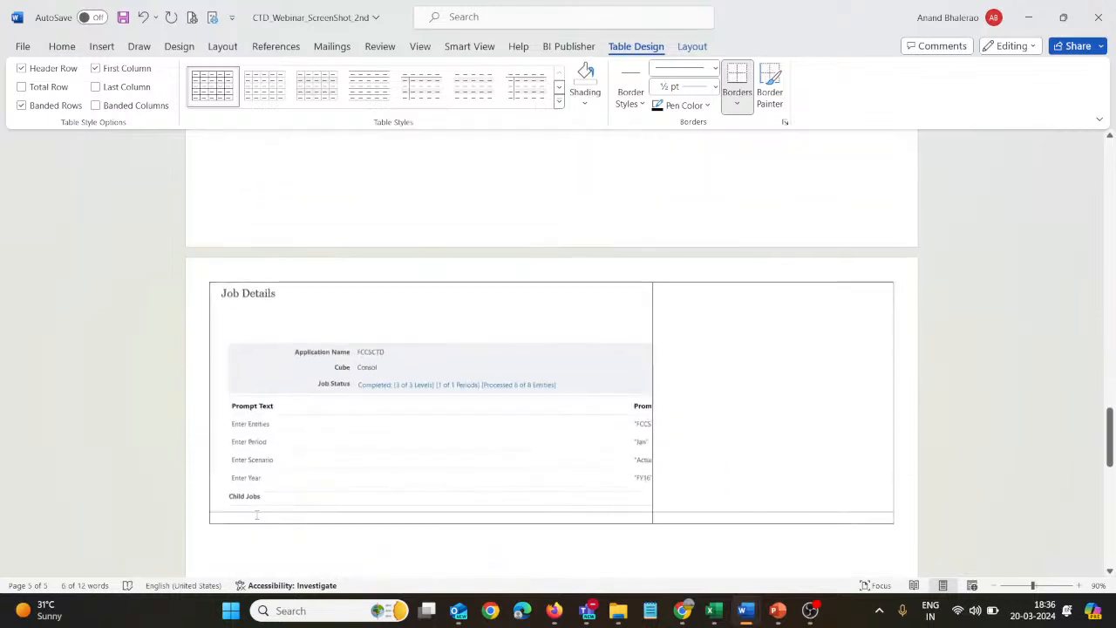
key("ctrl+v")
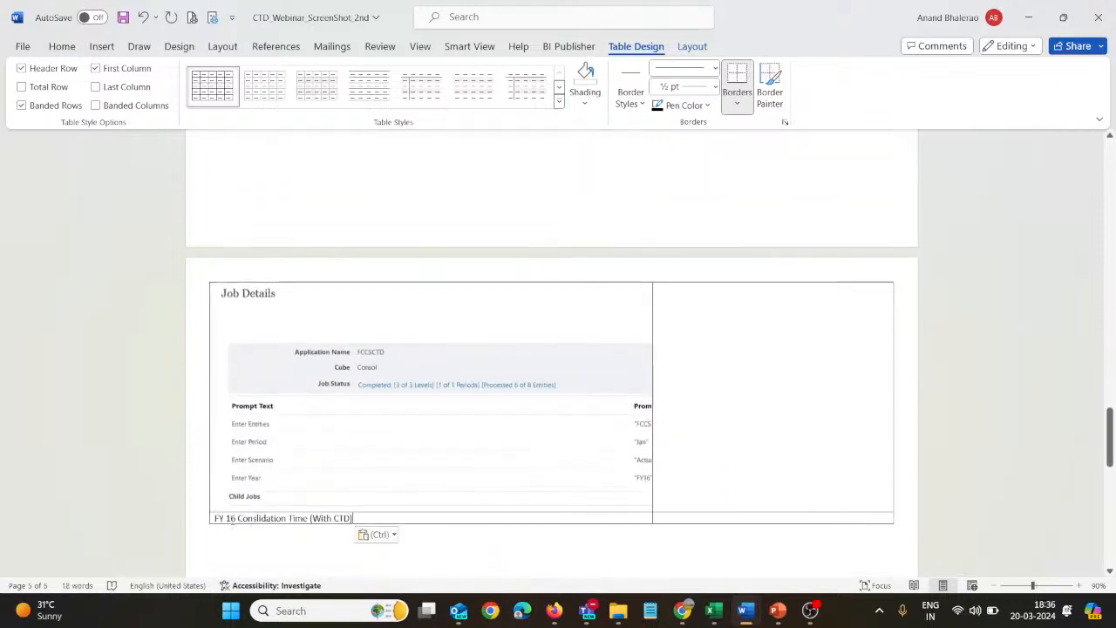
key("BackSpace")
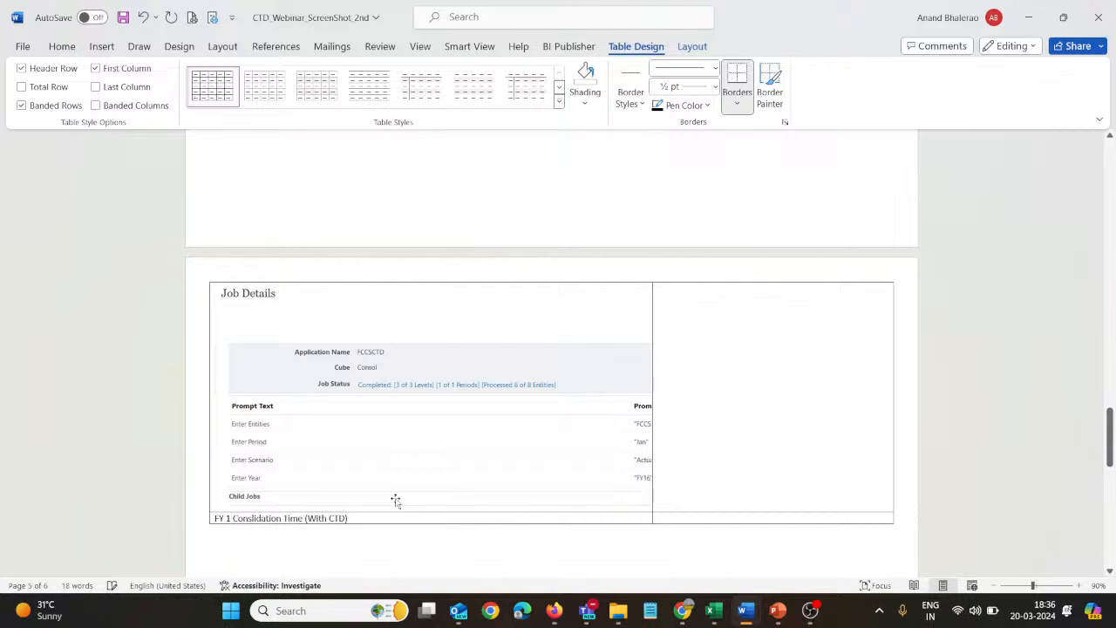
type("7")
left_click(123, 17)
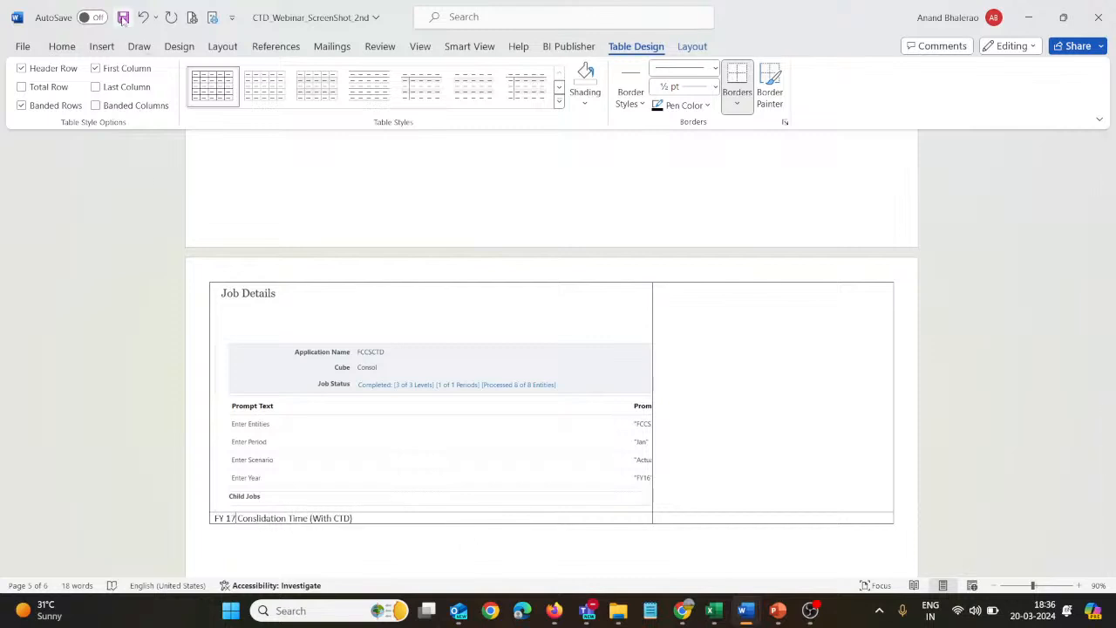
Step: Add the headings "FY 18 Conslidation Time (With CTD)" and "FY 19 Conslidation Time (With CTD)" below the FY17 screenshot, one empty row apart, and save
scroll(424, 378, "down", 2)
scroll(417, 394, "down", 10)
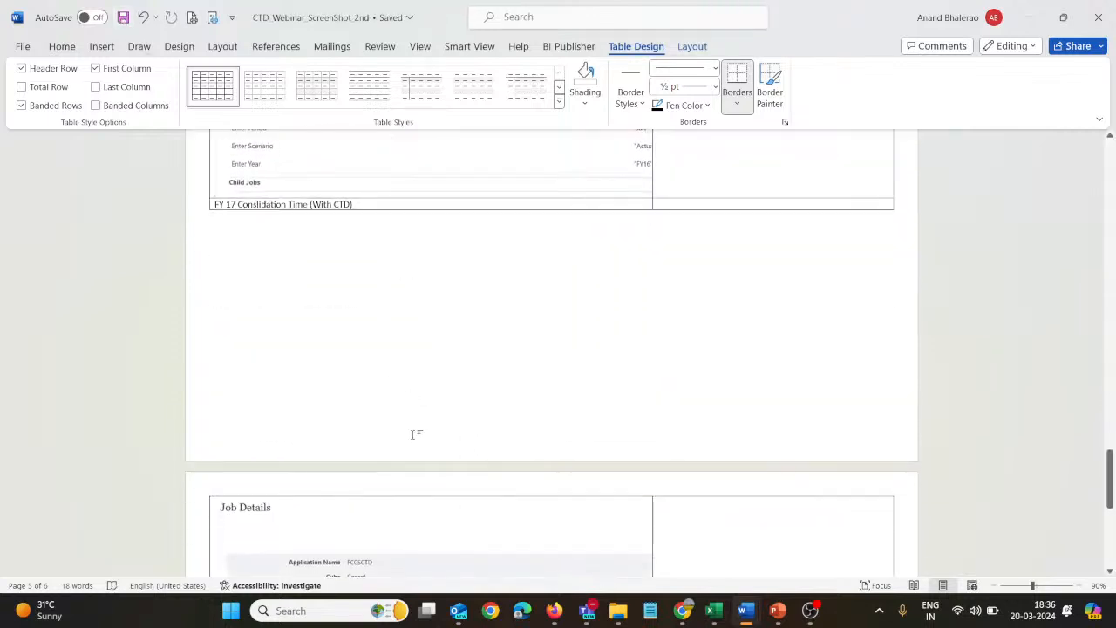
scroll(268, 330, "down", 1)
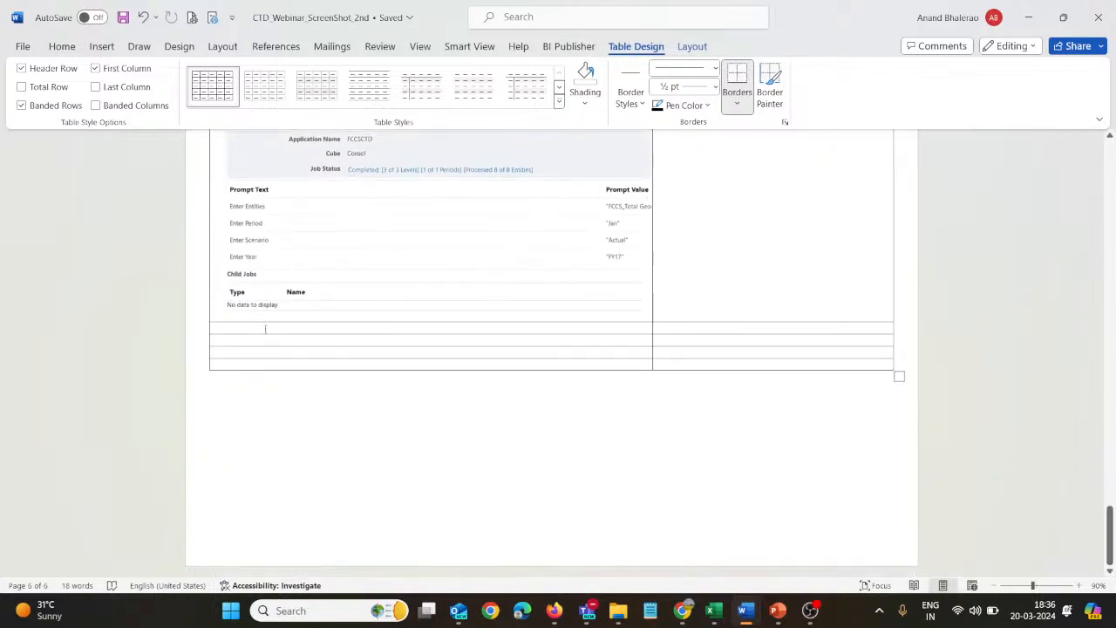
left_click(265, 329)
key("ctrl+v")
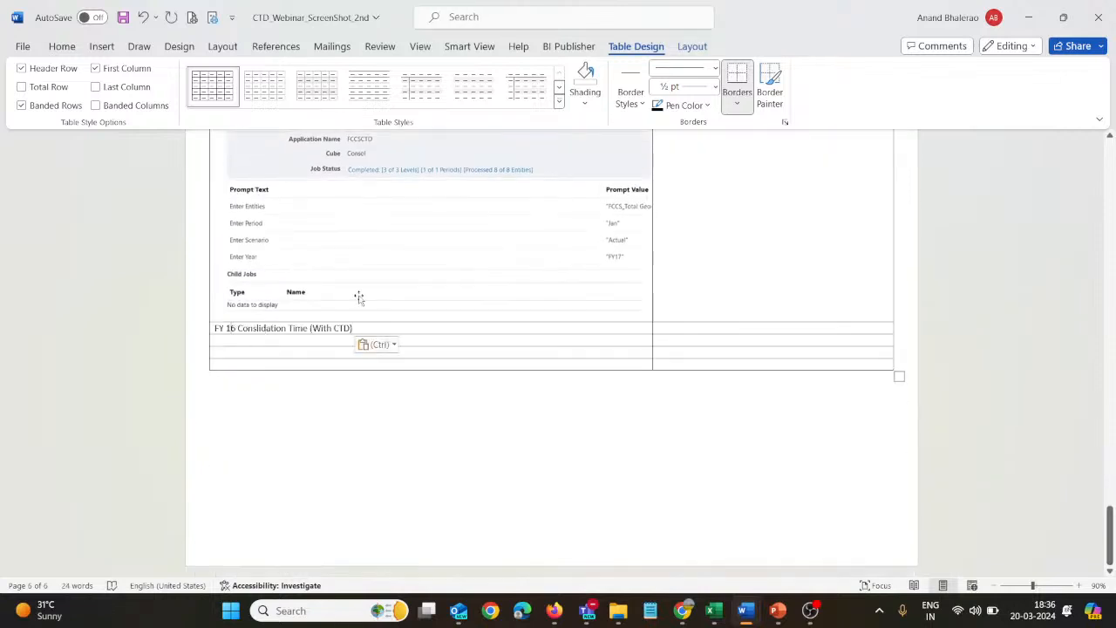
key("BackSpace")
type("8")
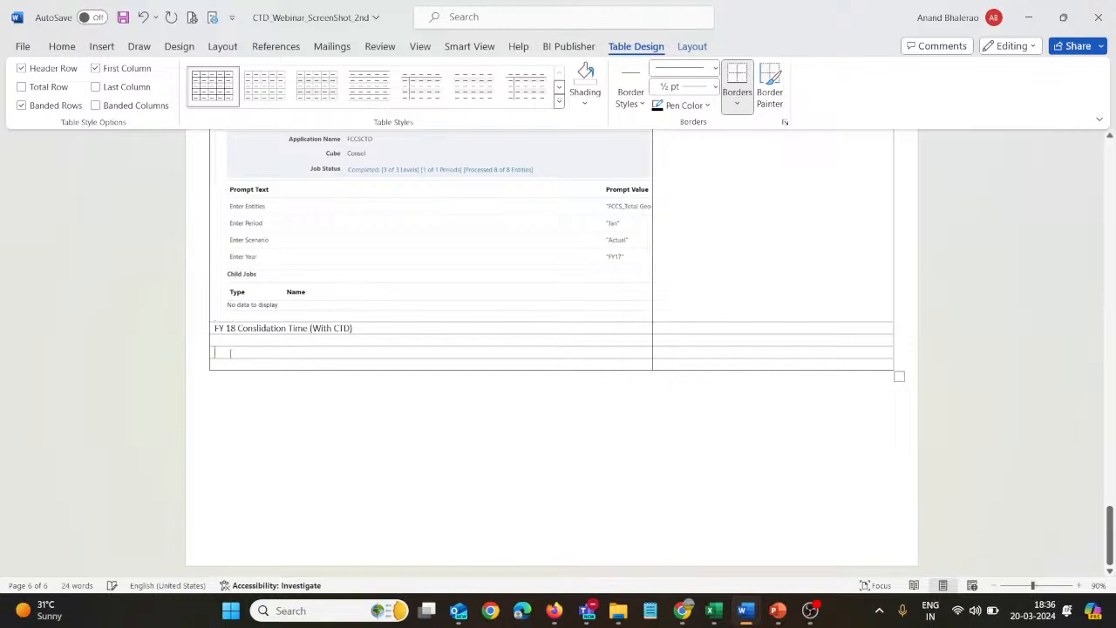
key("ctrl+v")
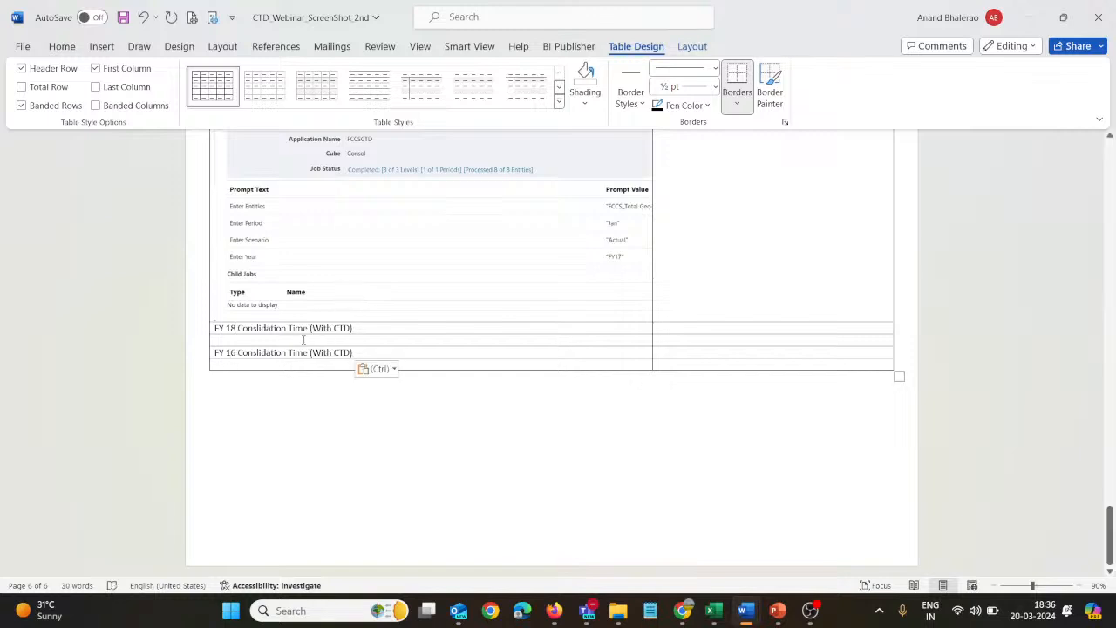
key("BackSpace")
type("9")
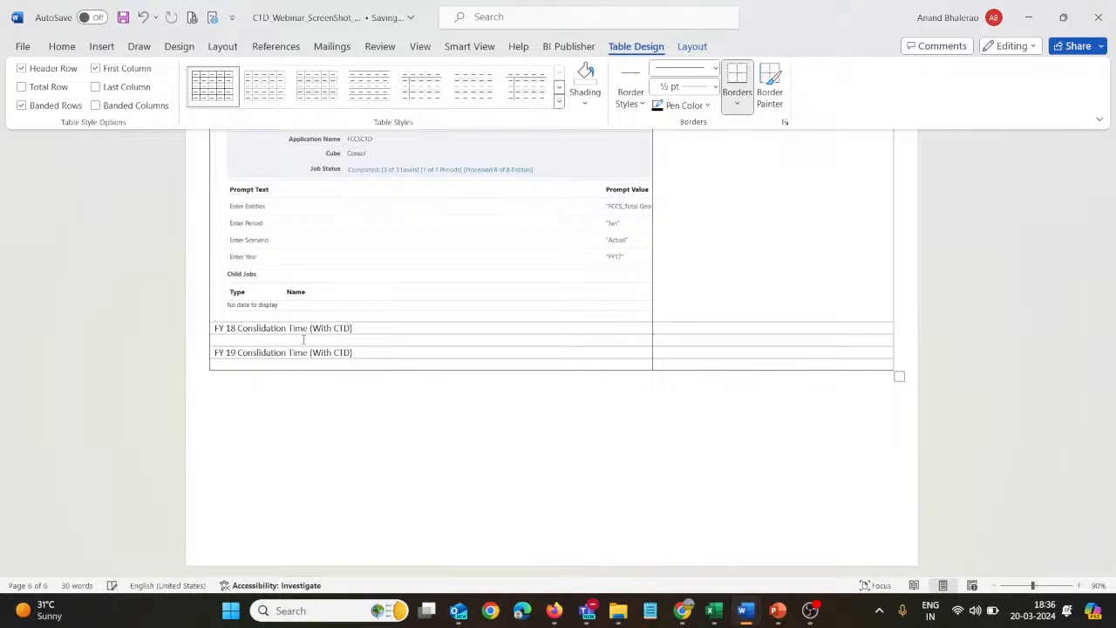
Step: Switch back to EPM Cloud in the browser and close the Consolidate job details
mouse_move(554, 611)
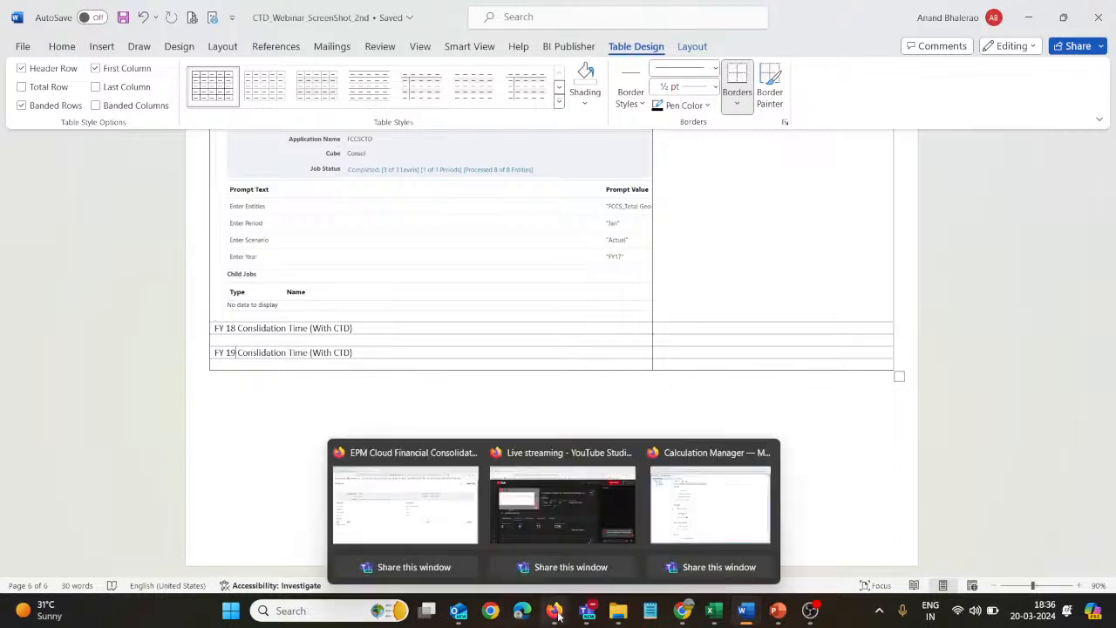
left_click(427, 519)
left_click(1081, 133)
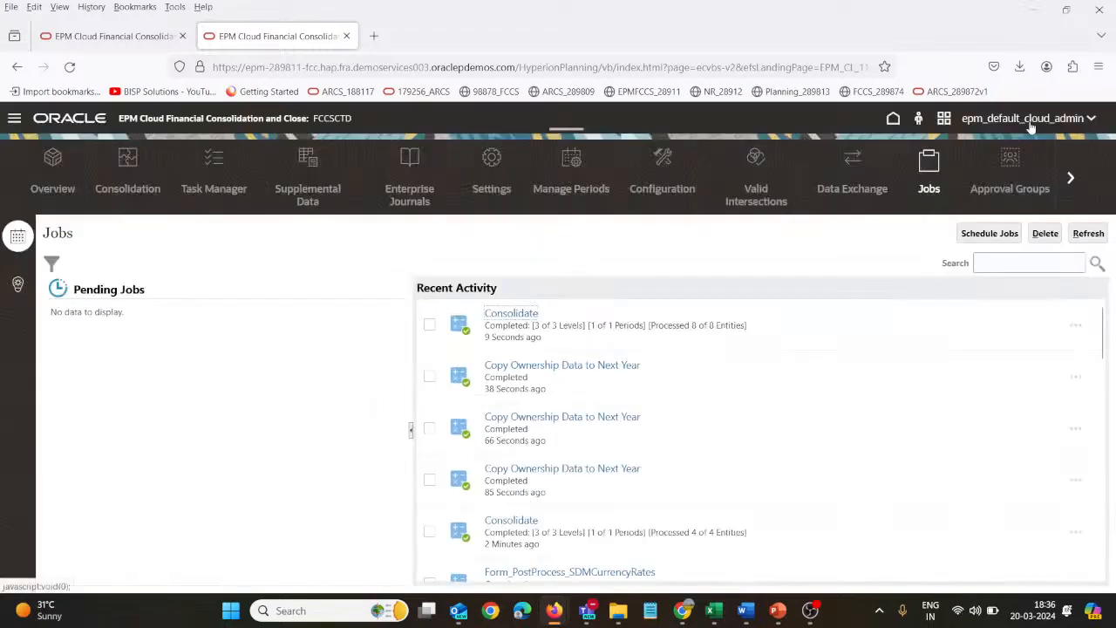
Step: Switch to the CTD_Smartview_9811_2nd workbook in Excel and examine the TotalS100 FY17 column on the Input_FY16 sheet
mouse_move(713, 610)
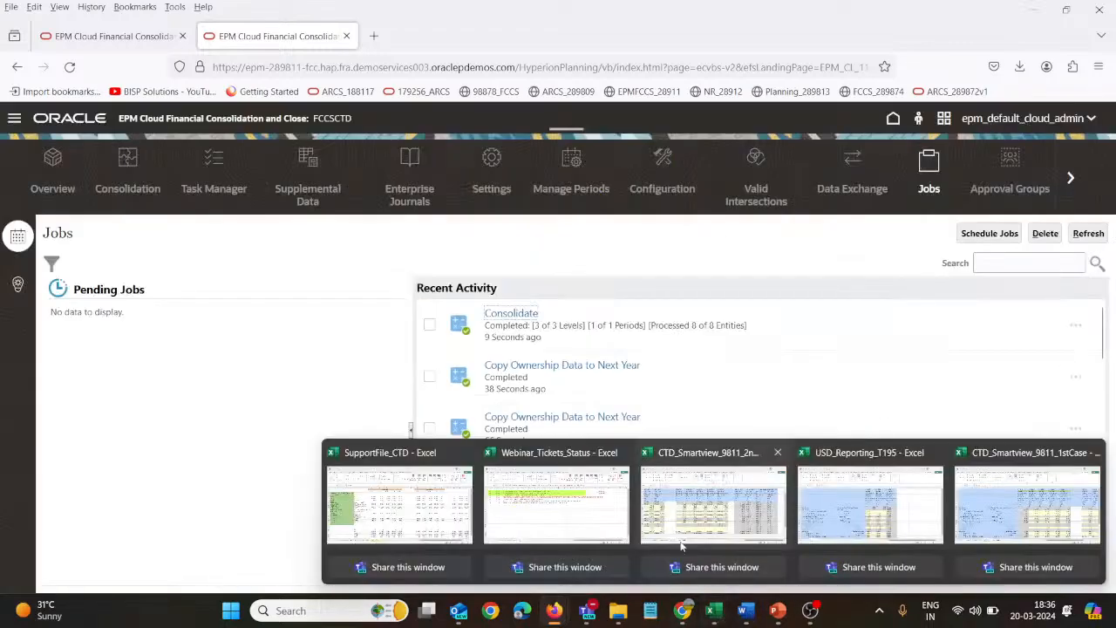
left_click(758, 498)
scroll(758, 497, "up", 1)
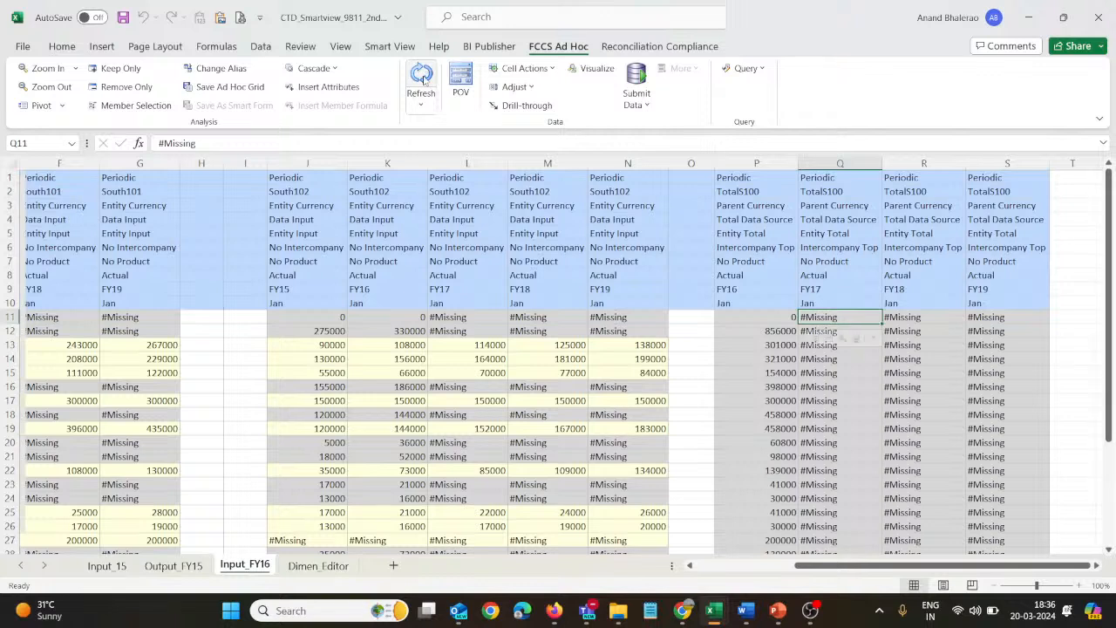
Step: Highlight the FY17 heading cell of the TotalS100 columns with the light orange fill and check the South102 FY15 to FY17 values in row 11
left_click(820, 291)
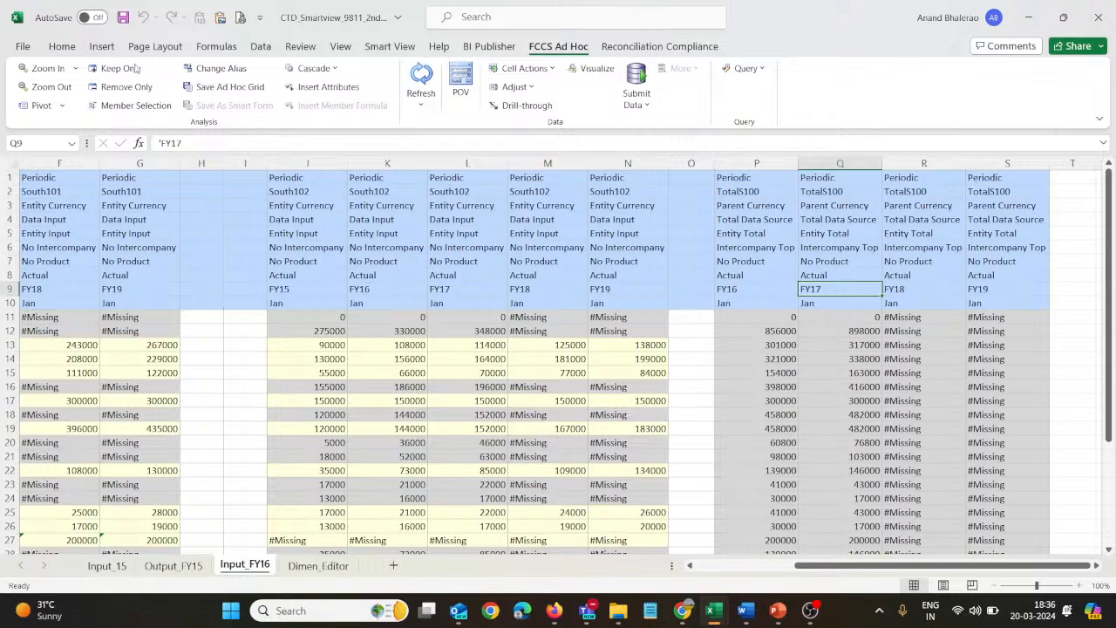
left_click(54, 48)
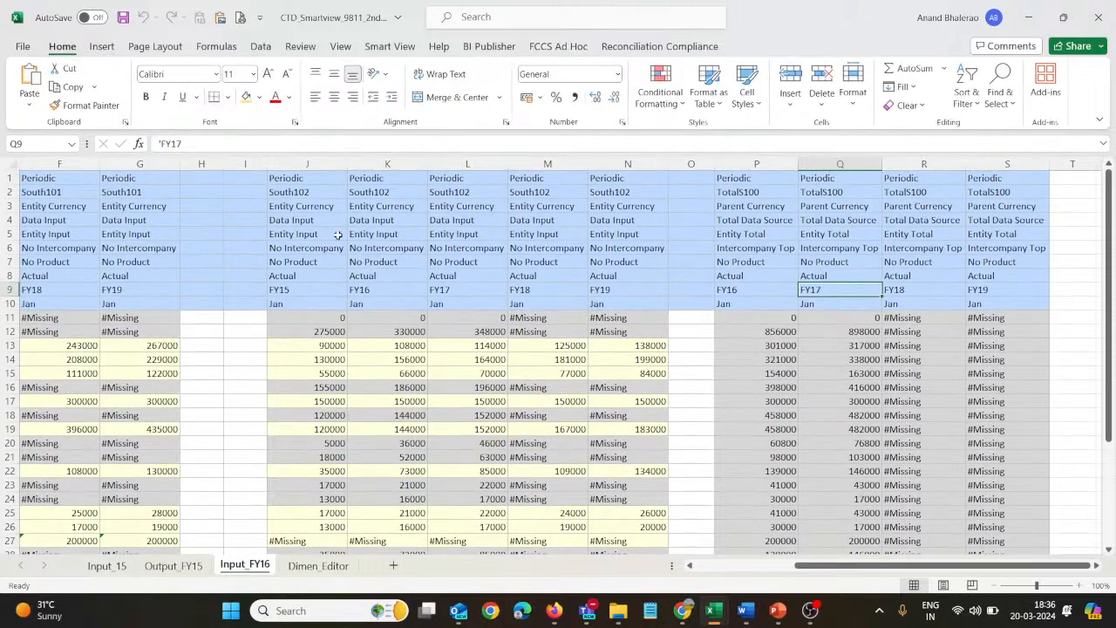
left_click(247, 98)
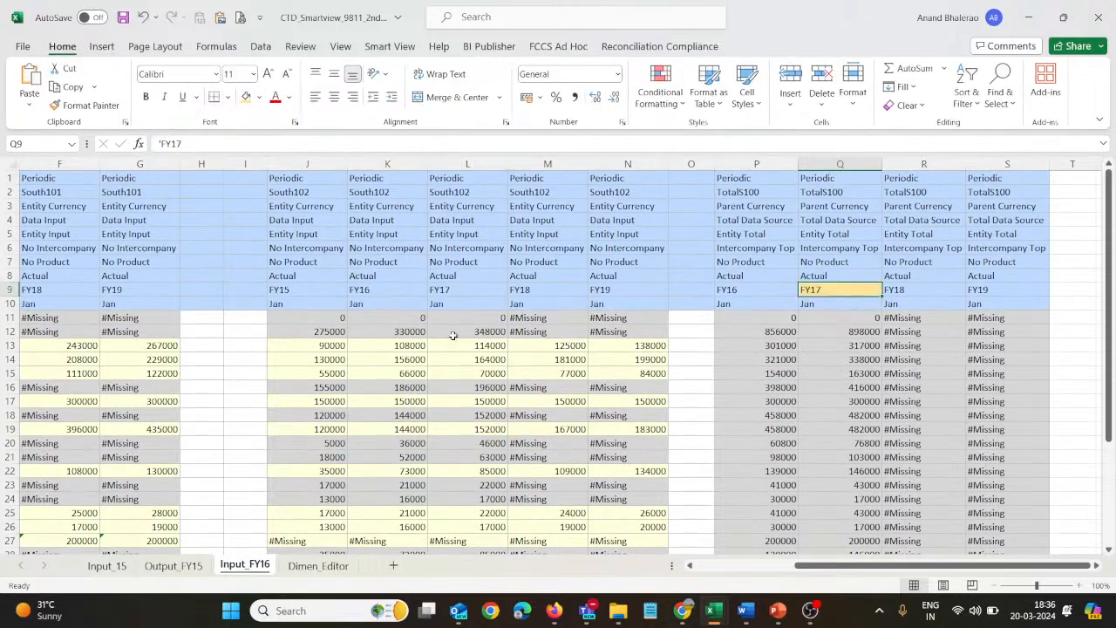
left_click(494, 317)
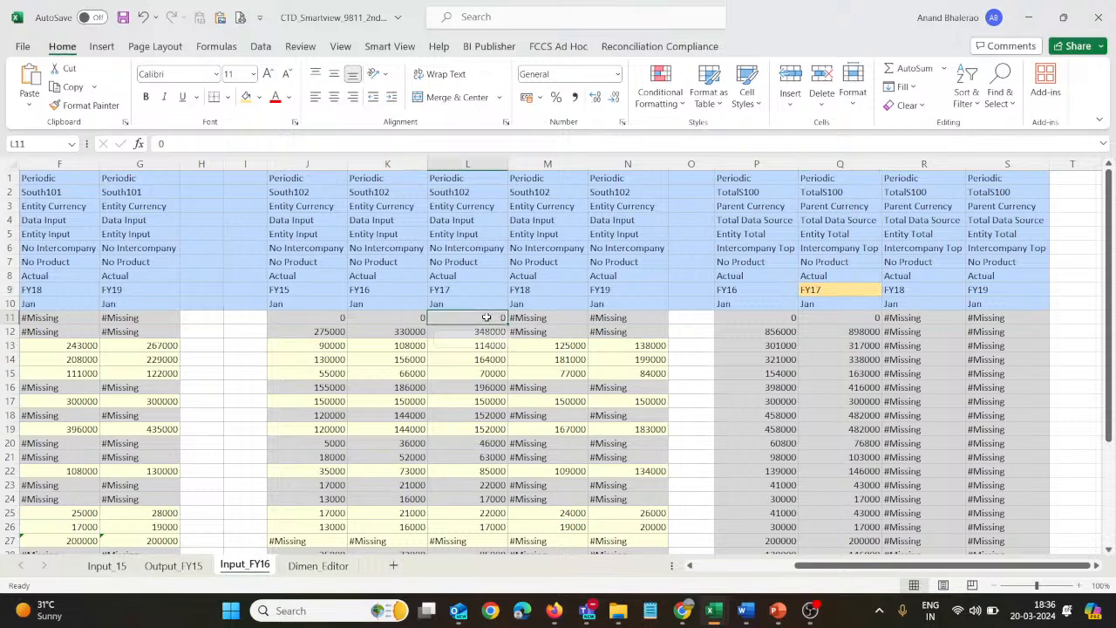
left_click_drag(314, 318, 471, 320)
Step: Switch to EPM Cloud in the browser and open the Business Rules list of the FCCSCTD application
mouse_move(554, 608)
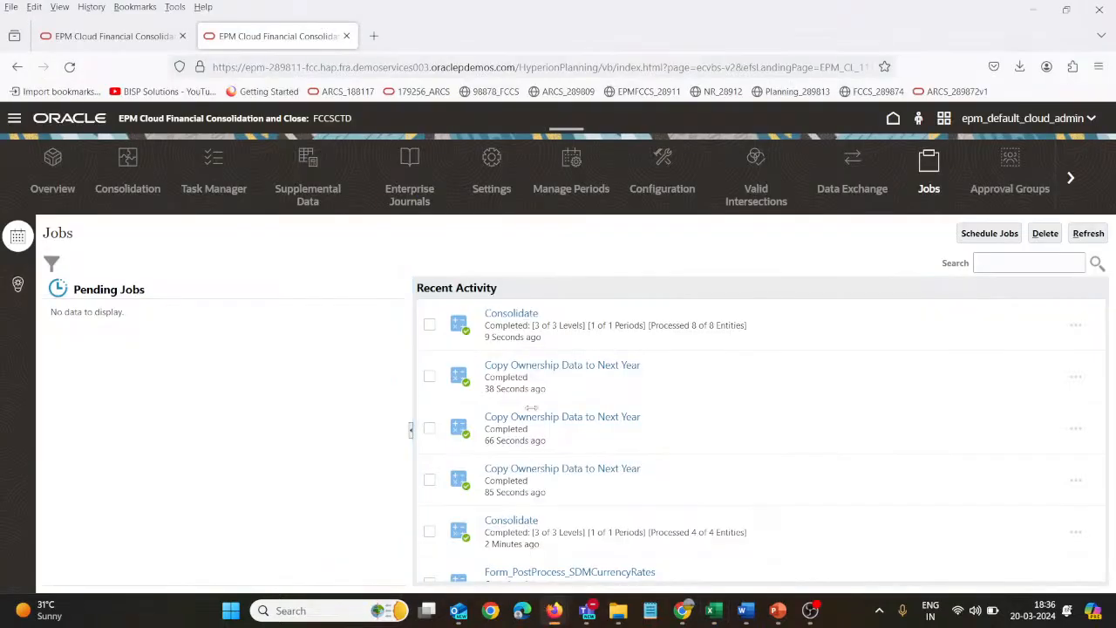
left_click(453, 475)
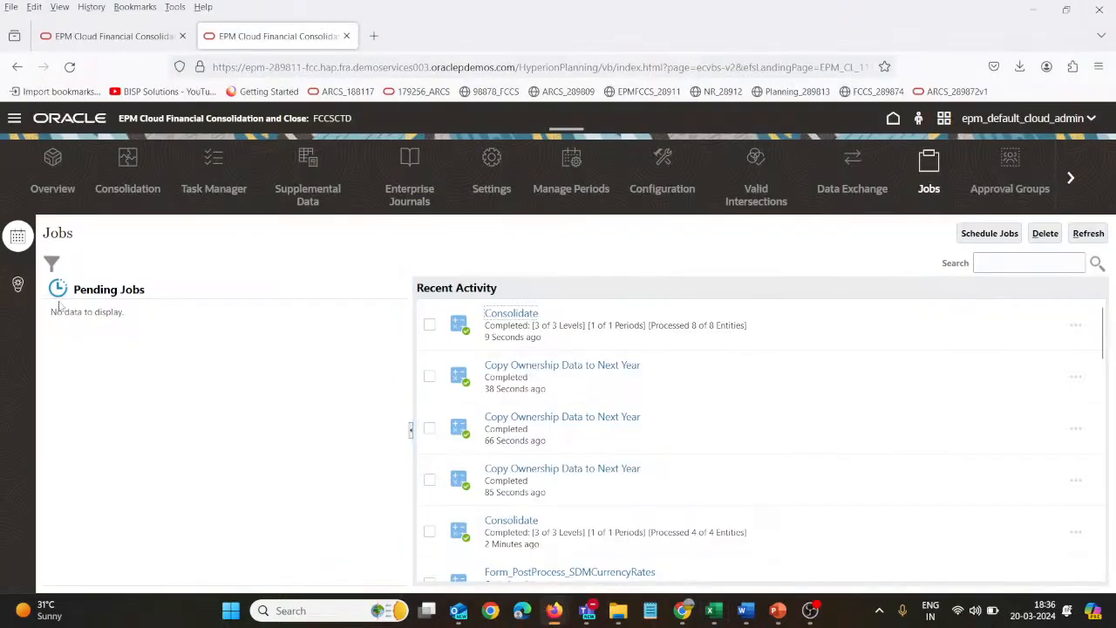
left_click(14, 119)
scroll(87, 427, "down", 3)
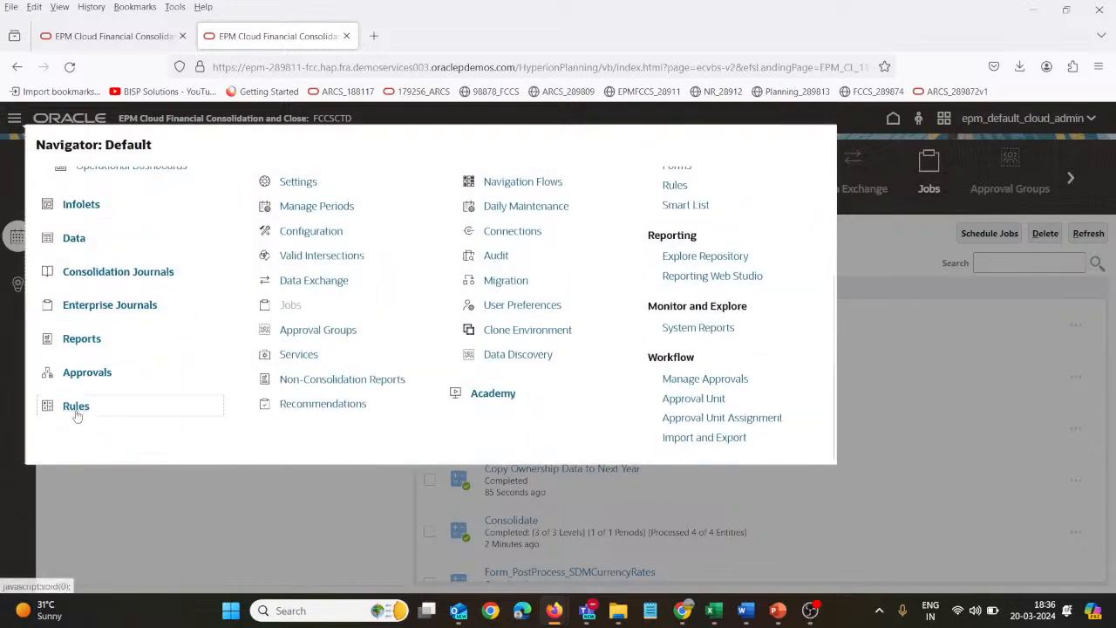
left_click(76, 410)
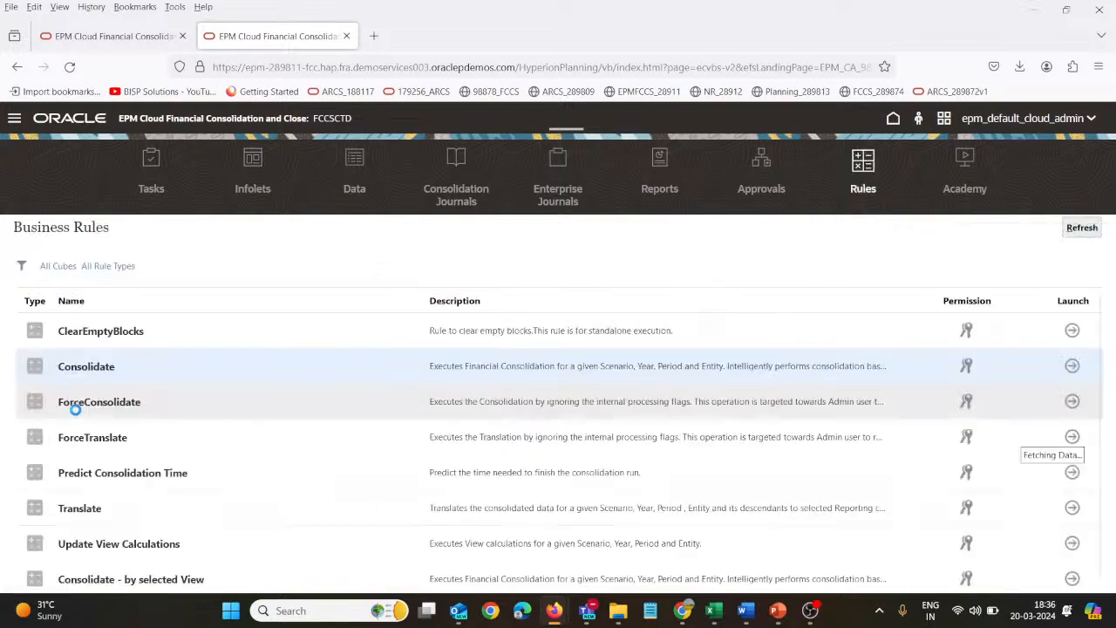
Step: Launch the Consolidate rule for FCCS_Total Geography, scenario Actual, period Jan, with the year set to FY18
left_click(1071, 367)
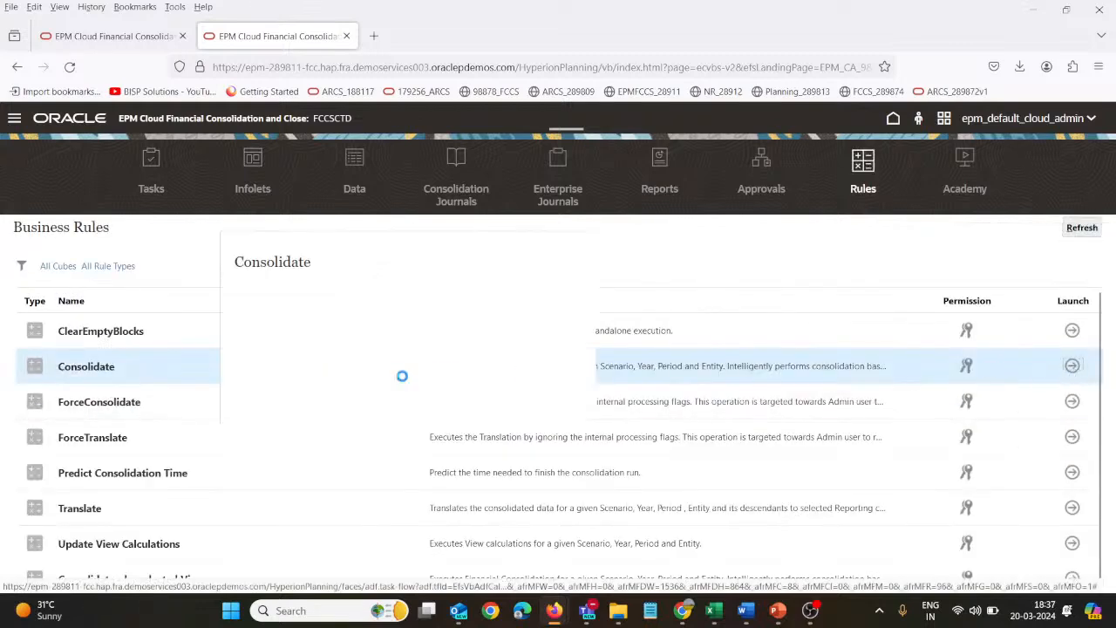
left_click(763, 340)
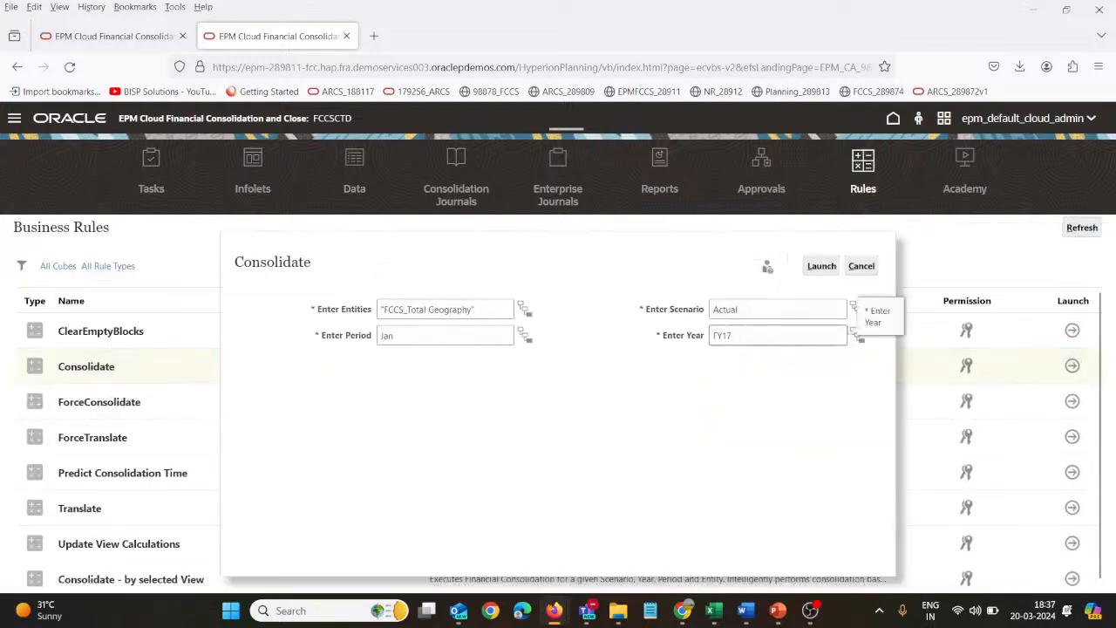
key("BackSpace")
type("8")
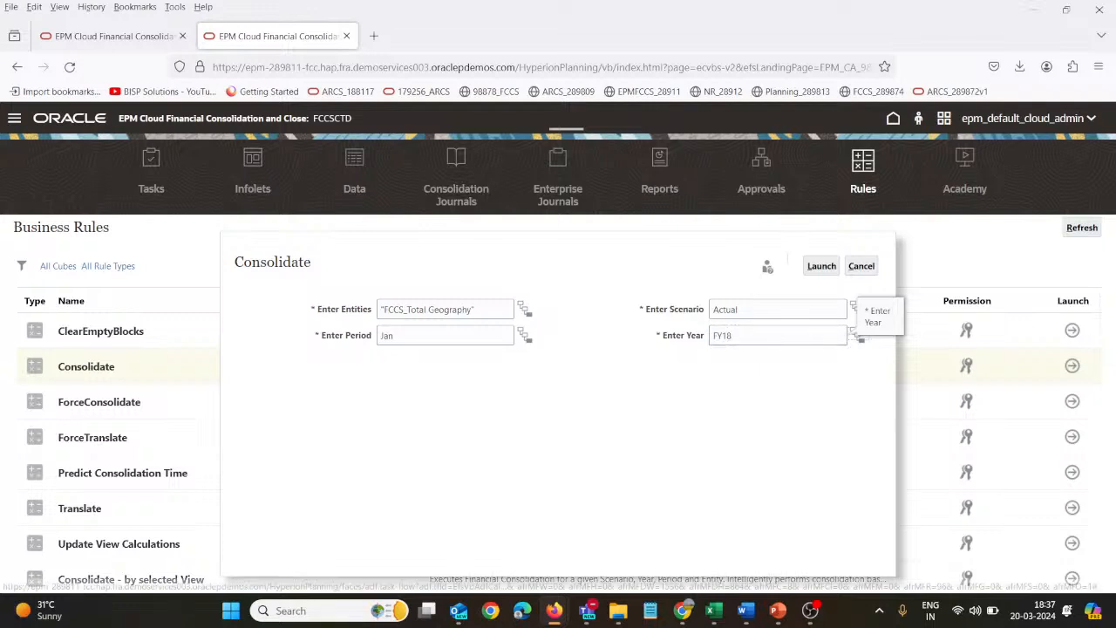
left_click(819, 266)
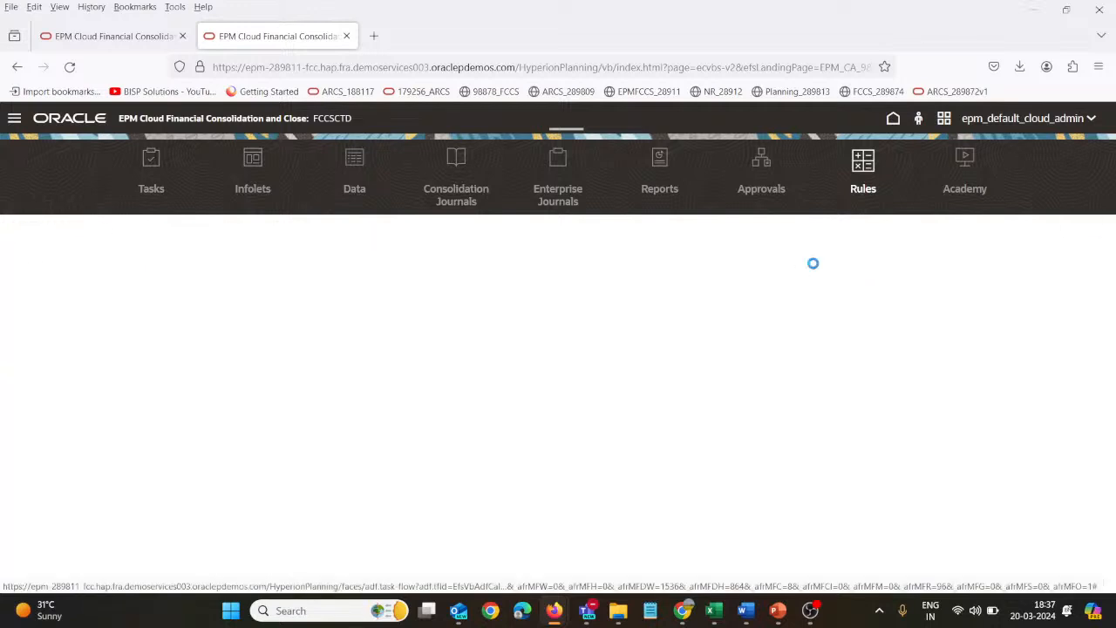
left_click(616, 345)
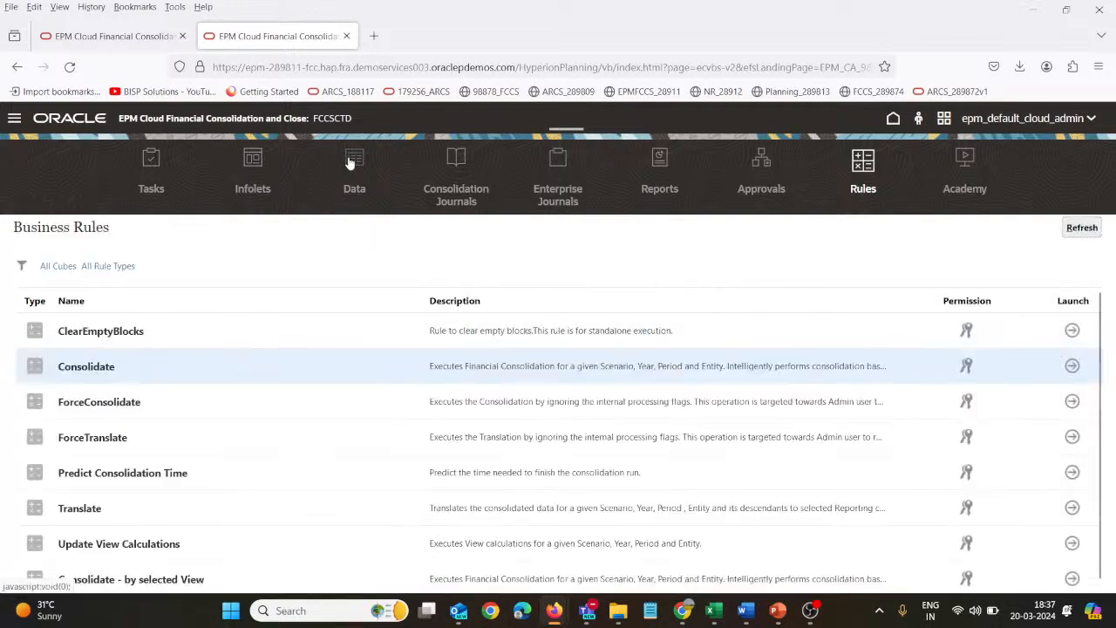
Step: Go to the application's Jobs page and open the details of the most recent Consolidate job
left_click(14, 120)
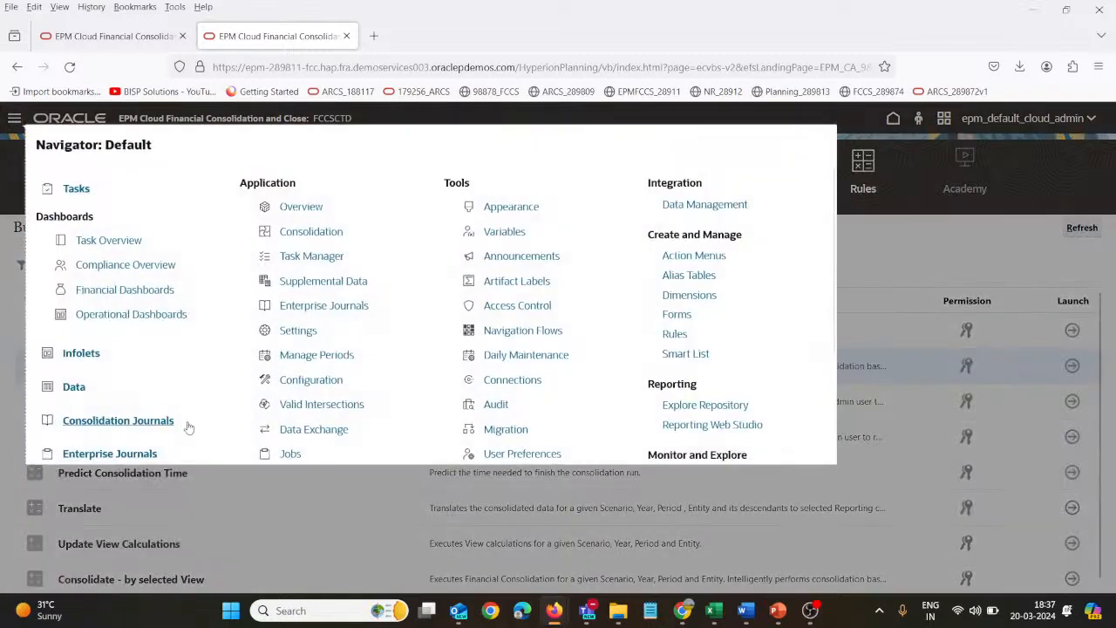
scroll(200, 418, "down", 2)
left_click(291, 314)
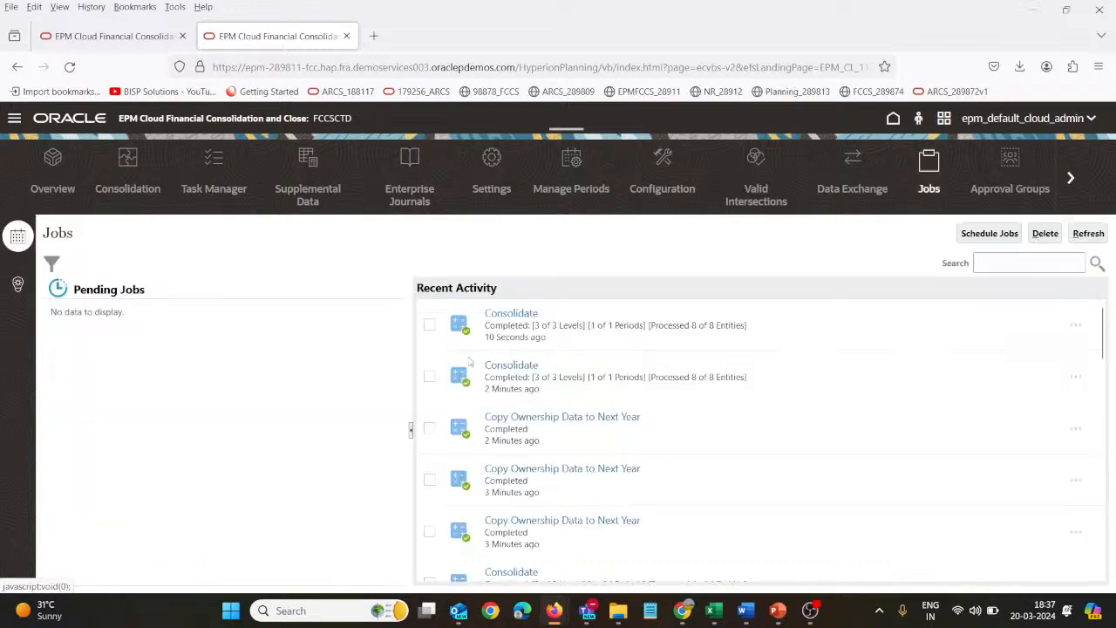
left_click(515, 314)
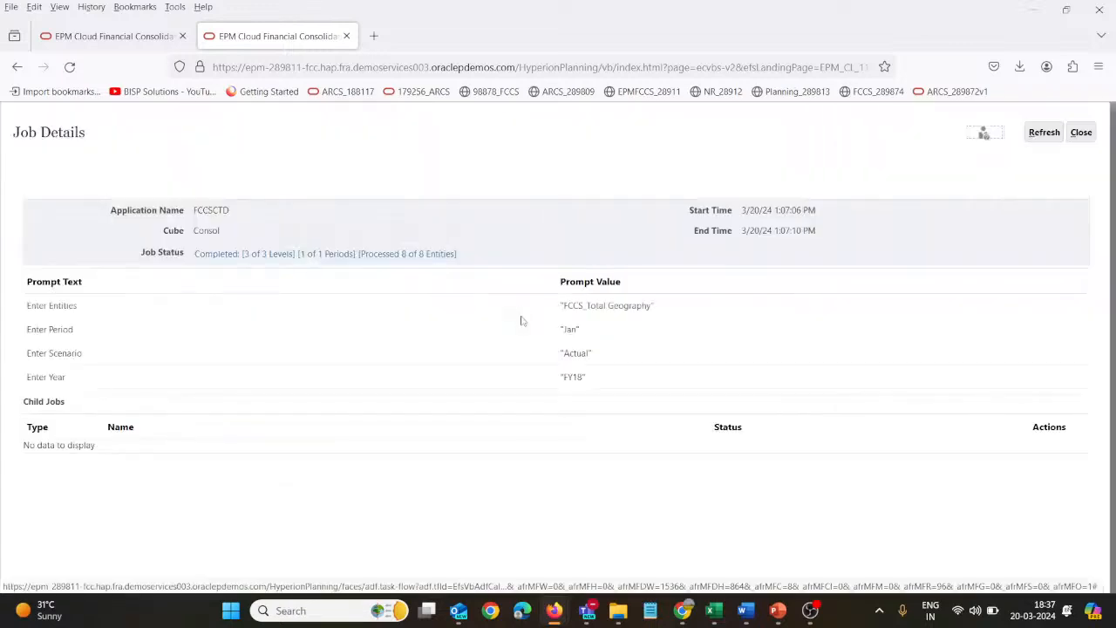
Step: Capture the Job Details area as a screenshot, draw a red rectangle around the start and end times, and copy it
key("Print")
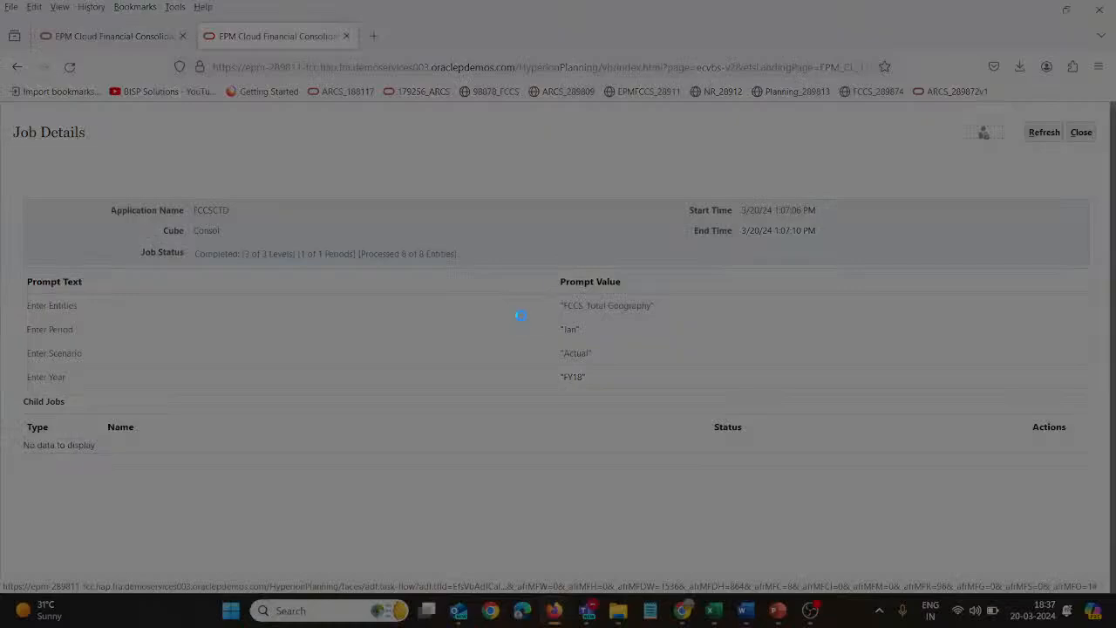
left_click_drag(10, 114, 987, 453)
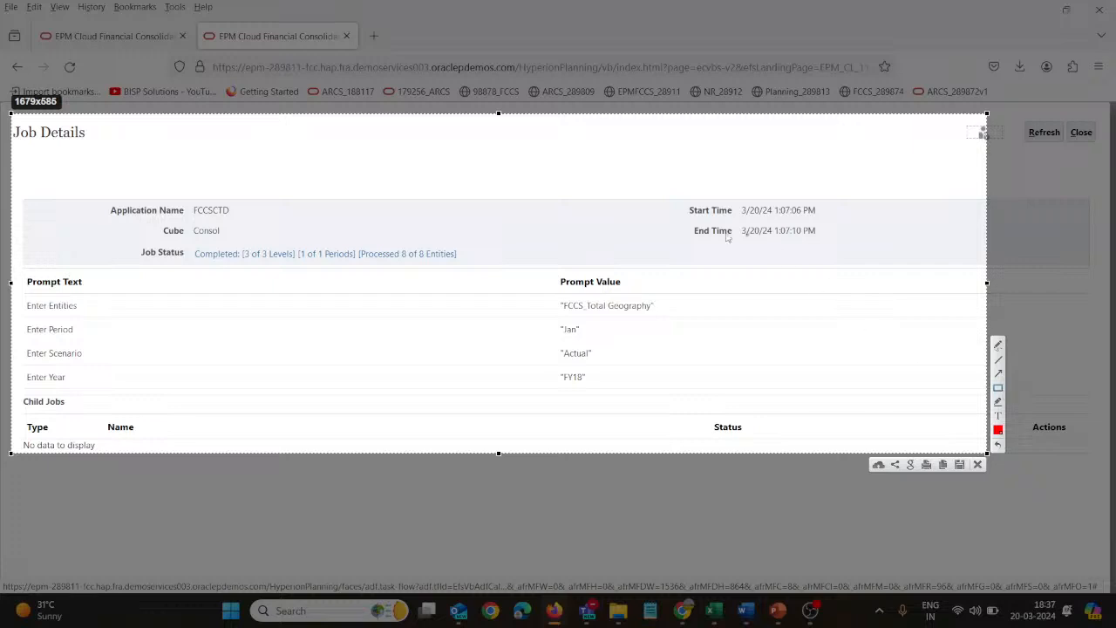
left_click_drag(670, 192, 885, 282)
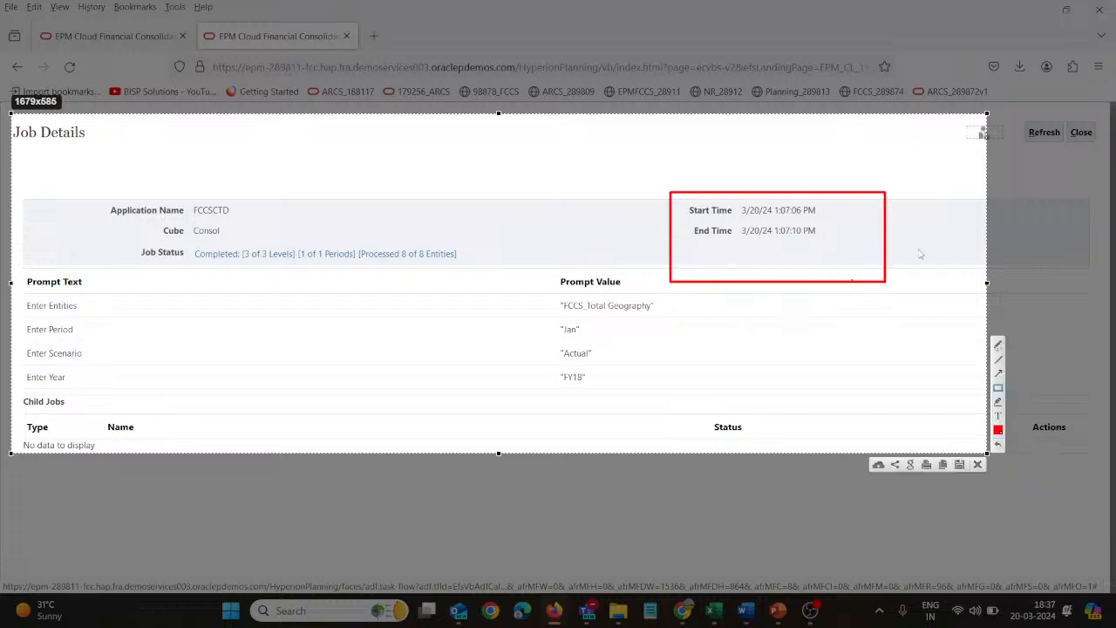
left_click(948, 466)
Step: Switch to the CTD_Webinar_ScreenShot_2nd document in Word, paste the screenshot into the row below the FY 18 consolidation time heading, and save
mouse_move(757, 617)
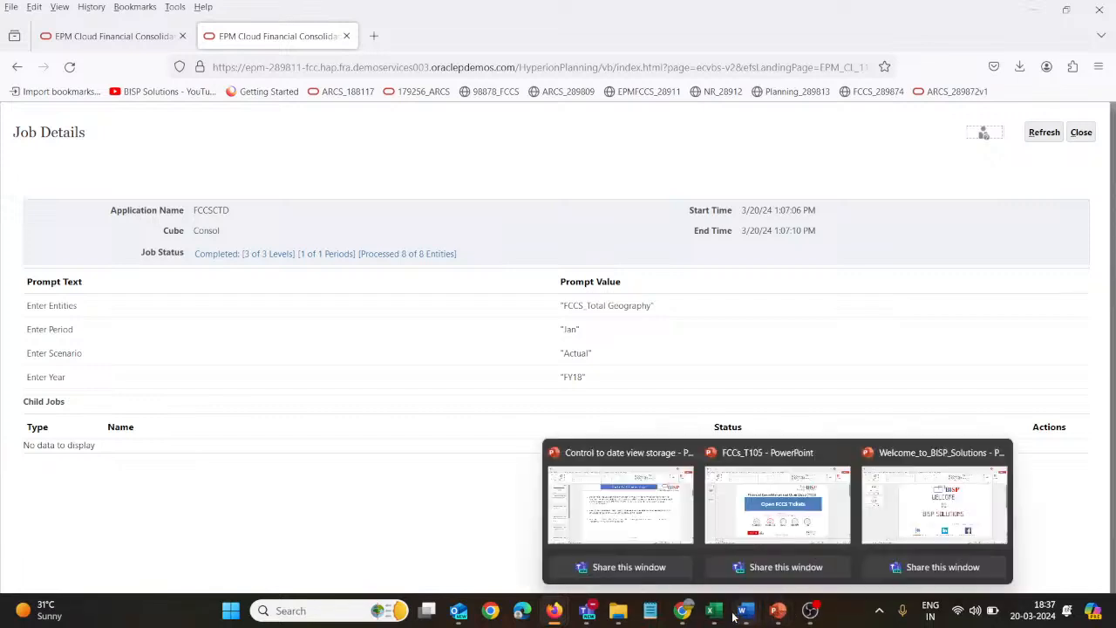
left_click(812, 518)
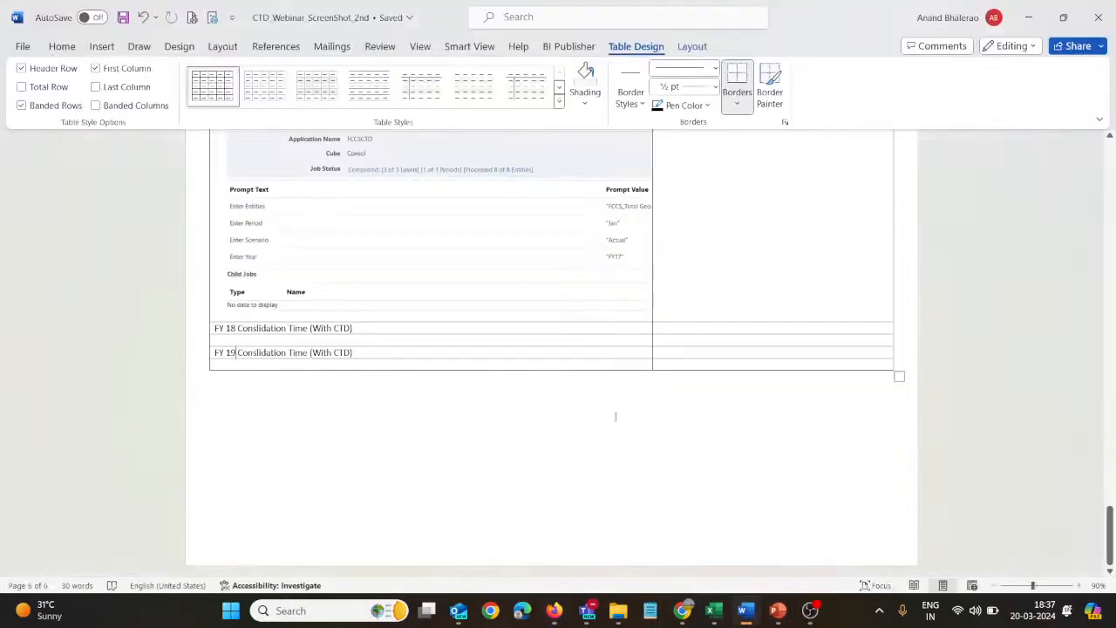
scroll(262, 261, "up", 5)
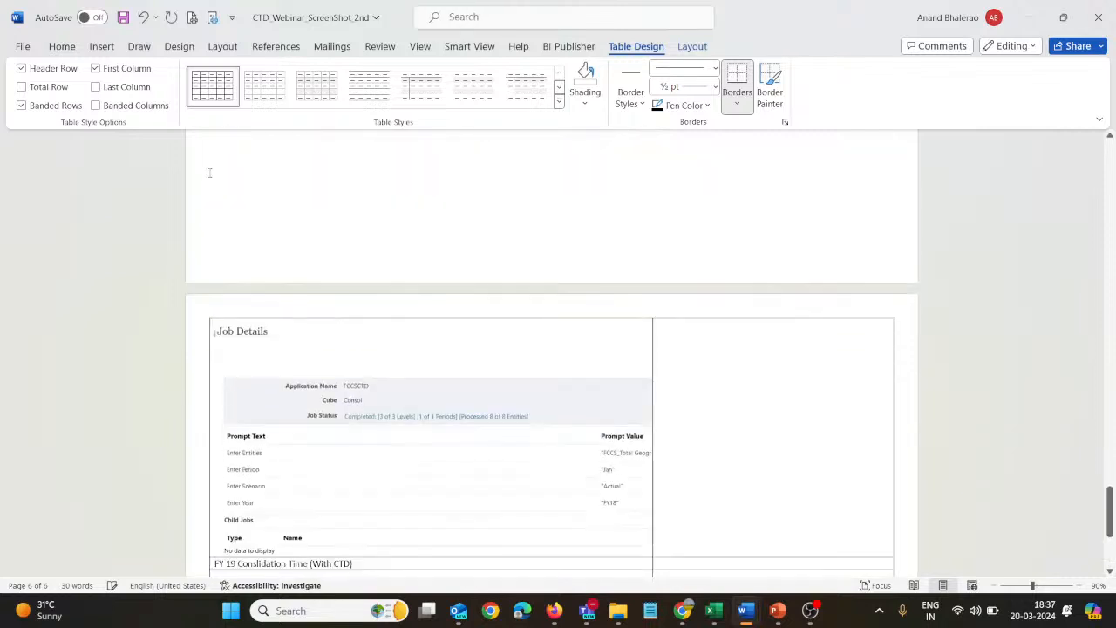
left_click(123, 18)
Step: Switch back to EPM Cloud in the browser, close the Consolidate job details, and open the Business Rules list
mouse_move(554, 610)
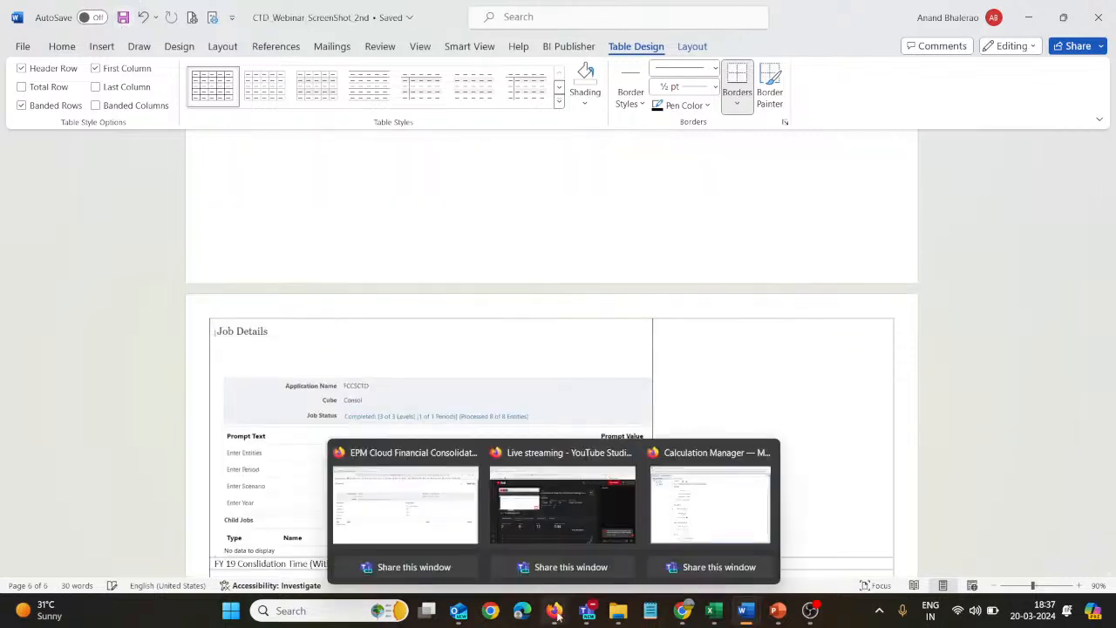
left_click(390, 522)
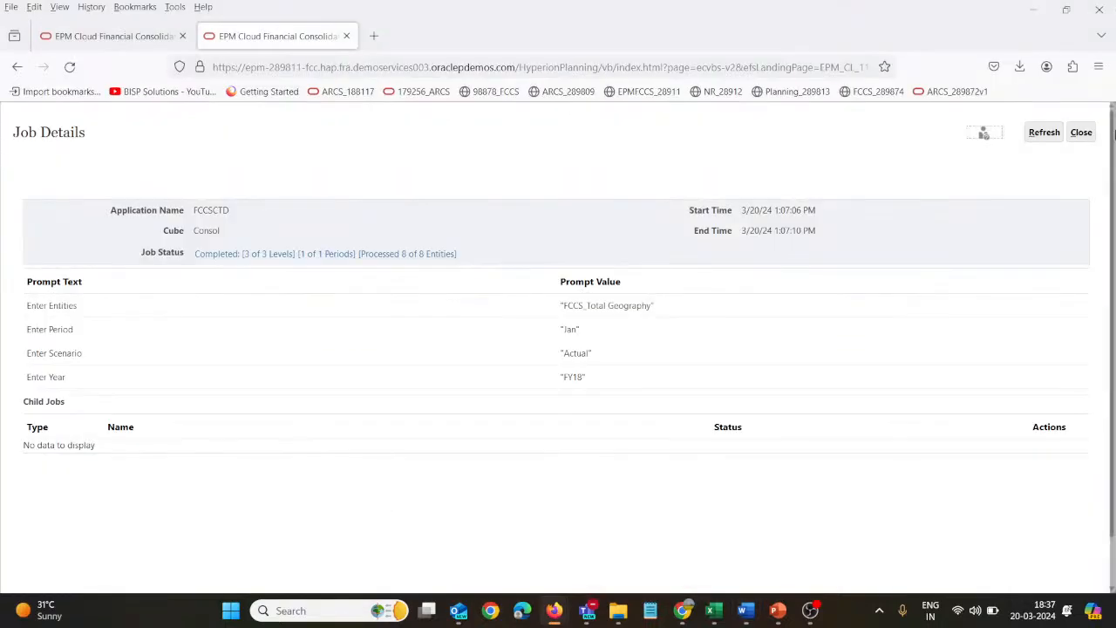
left_click(1079, 133)
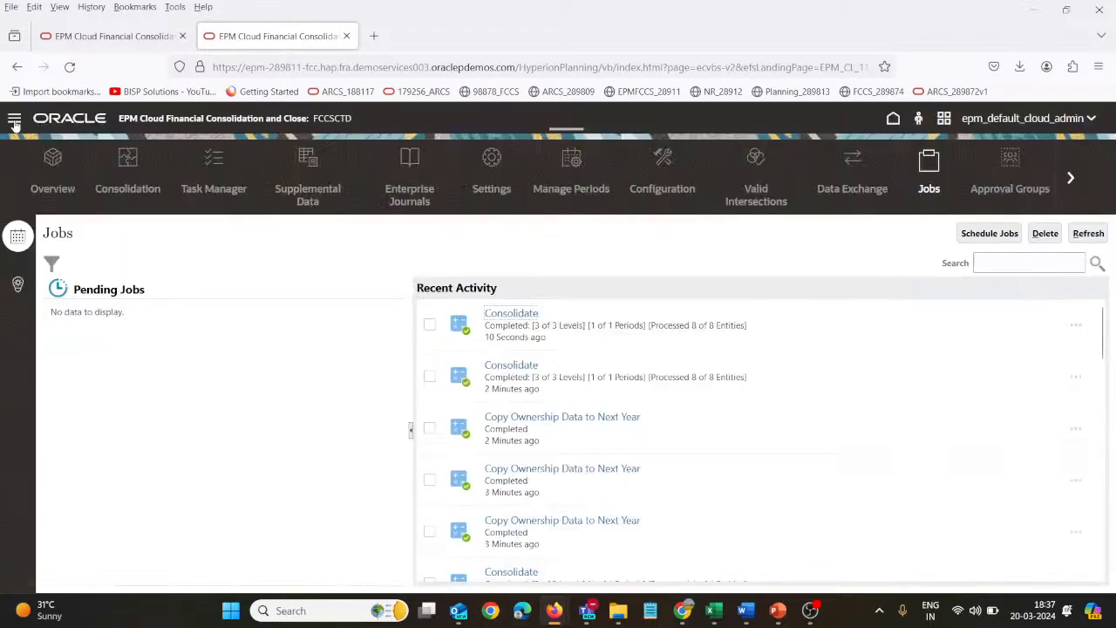
left_click(14, 119)
scroll(77, 410, "down", 3)
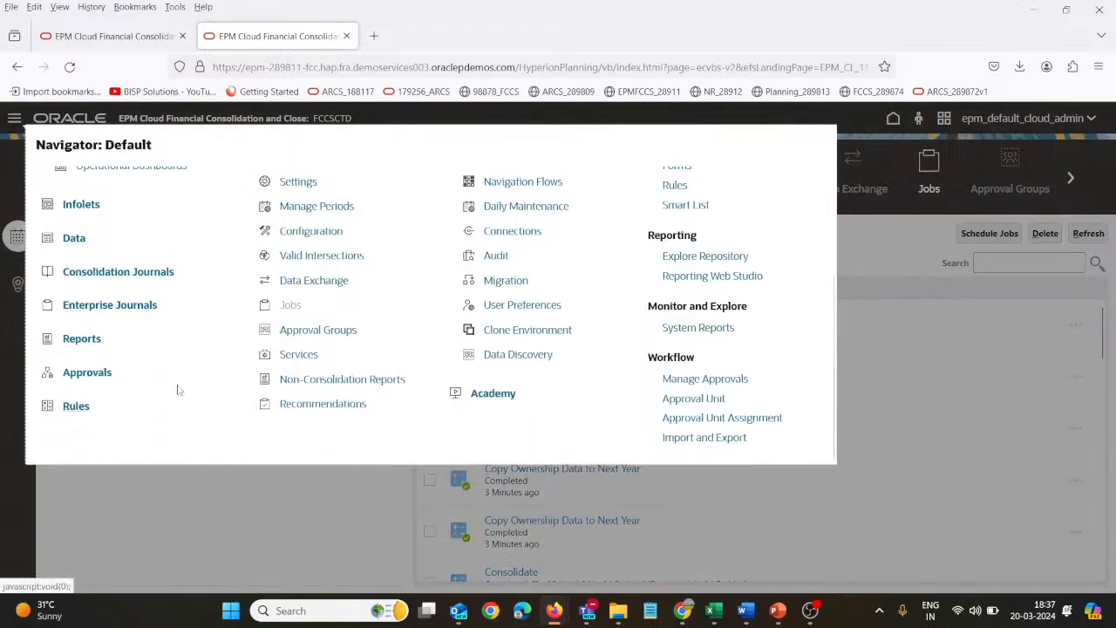
left_click(77, 410)
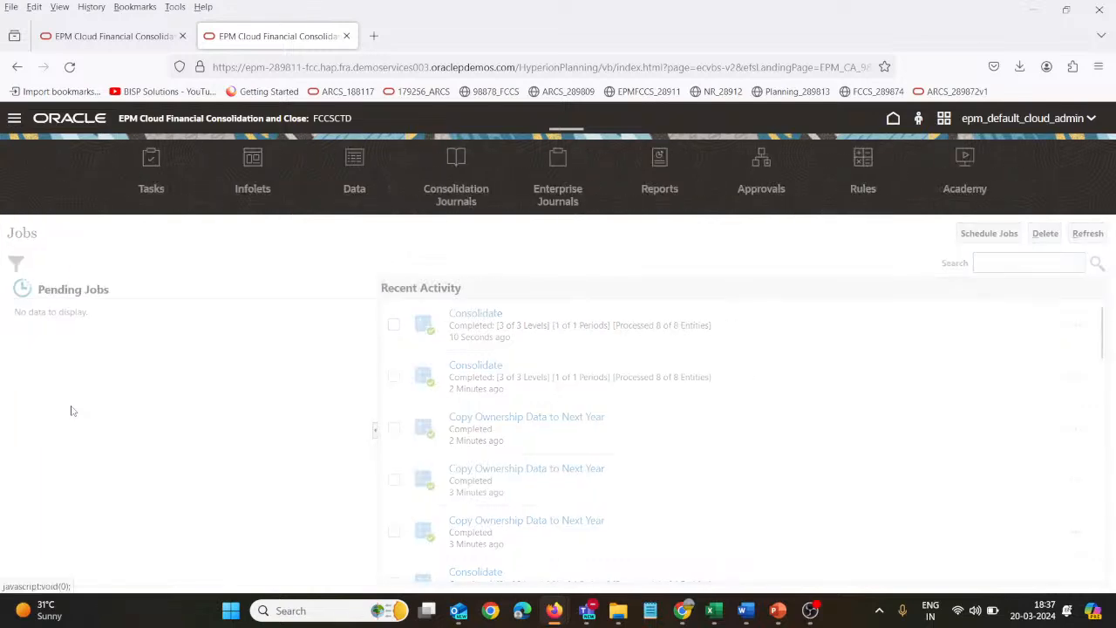
scroll(240, 394, "down", 3)
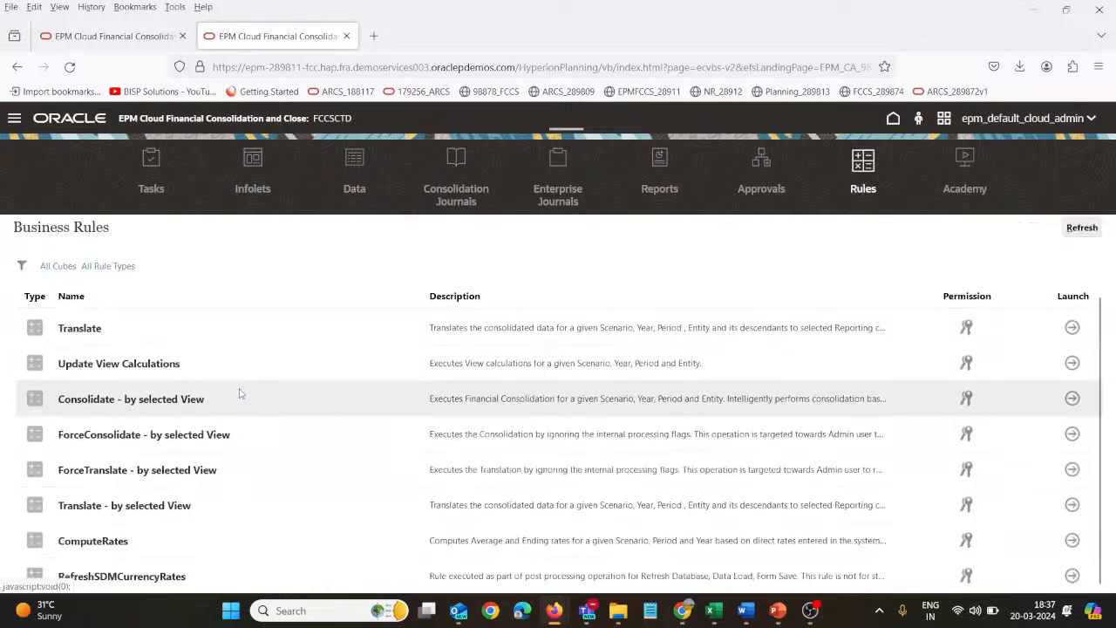
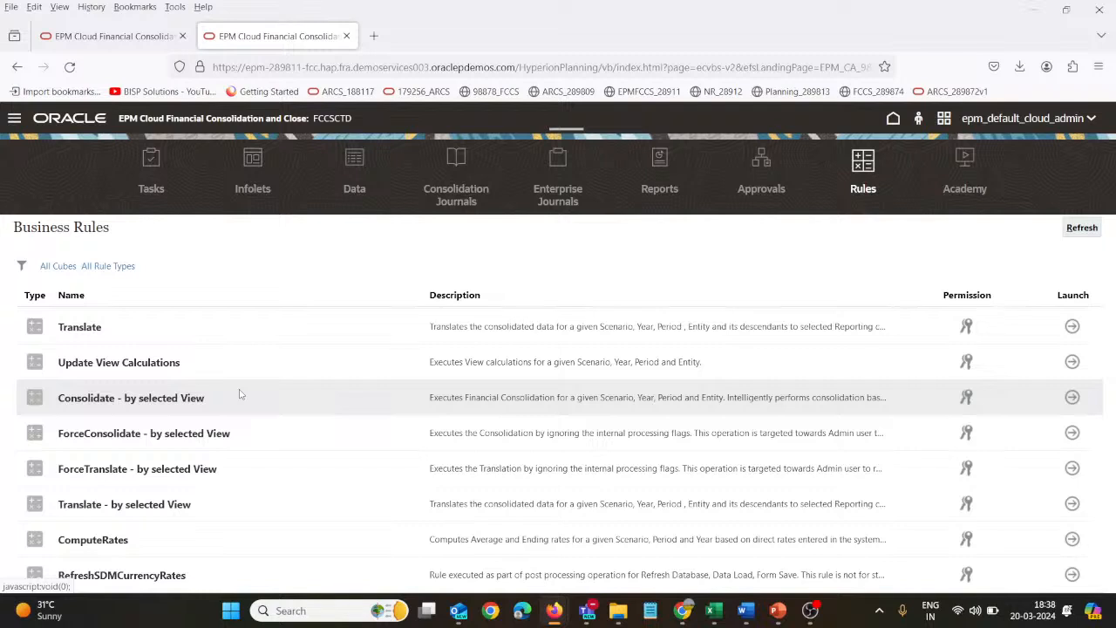
Step: Switch to the Control to date view storage presentation in PowerPoint and review the by-selected-View rules listed on slide 4
mouse_move(777, 610)
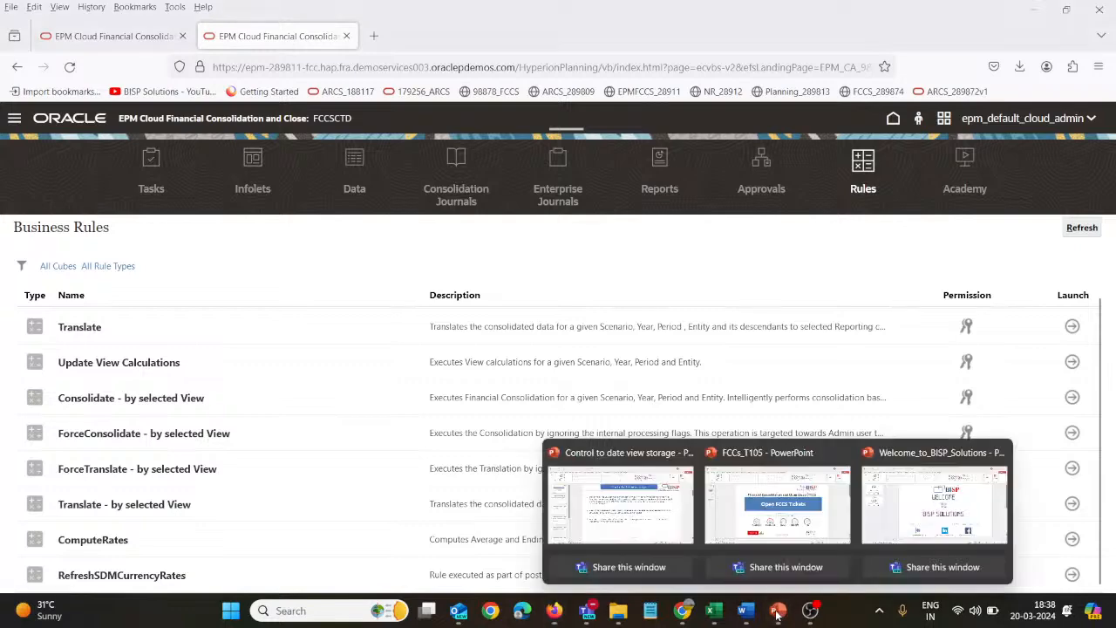
left_click(638, 506)
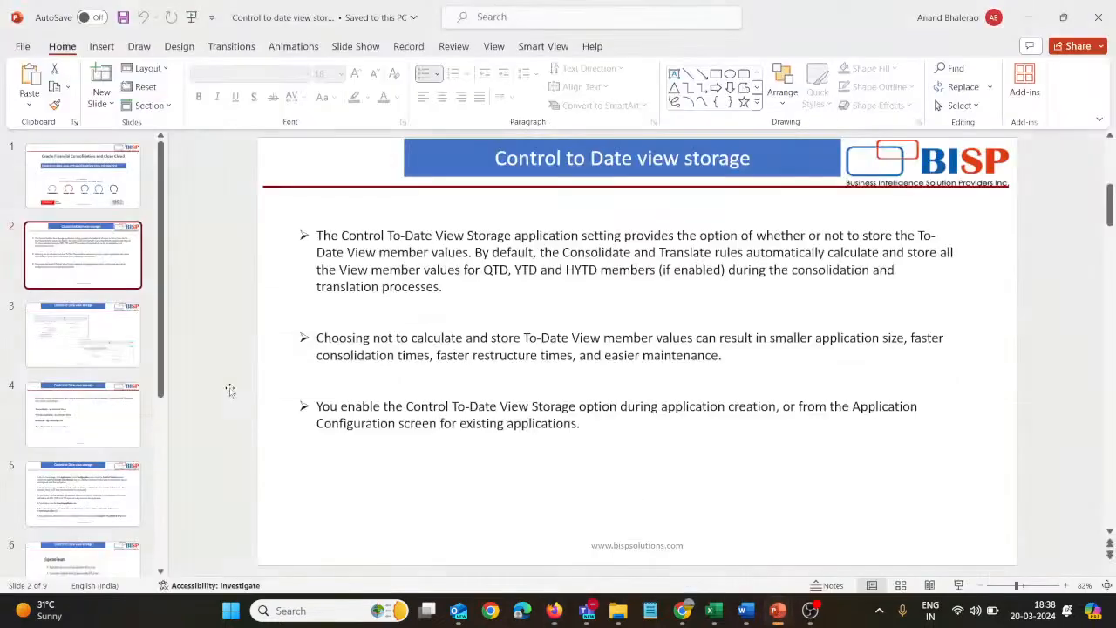
left_click(66, 421)
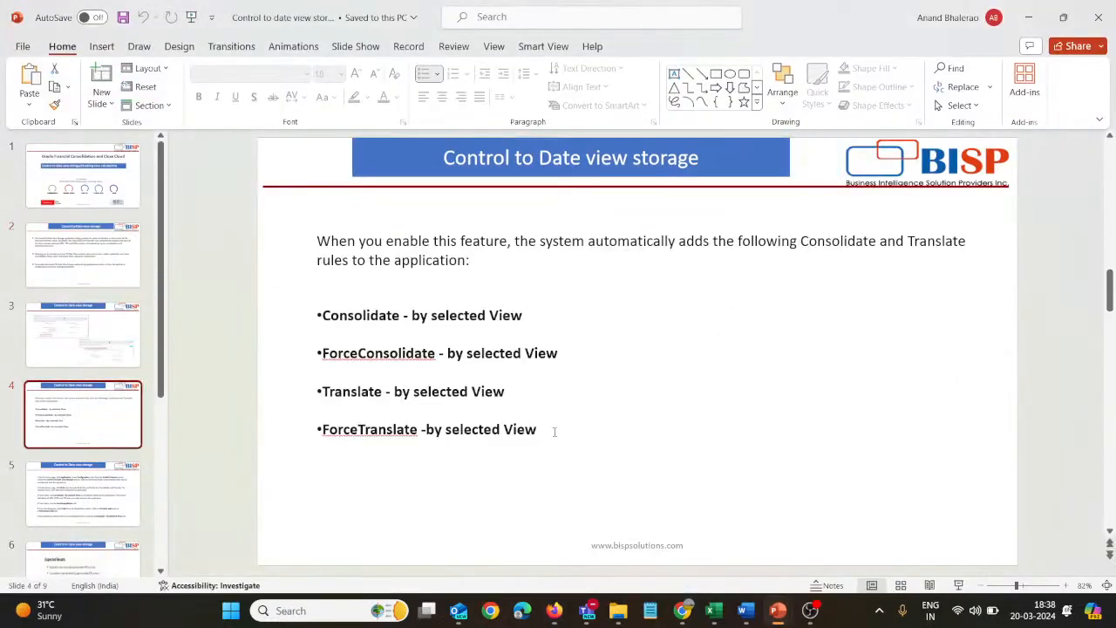
left_click_drag(553, 432, 322, 316)
left_click(727, 347)
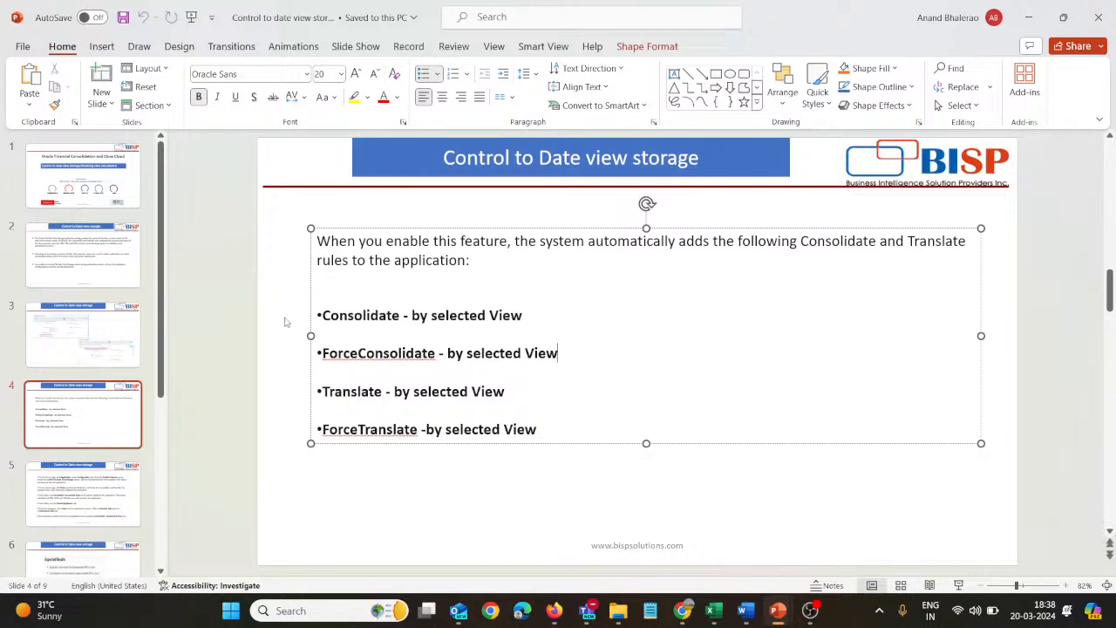
key("alt+Tab")
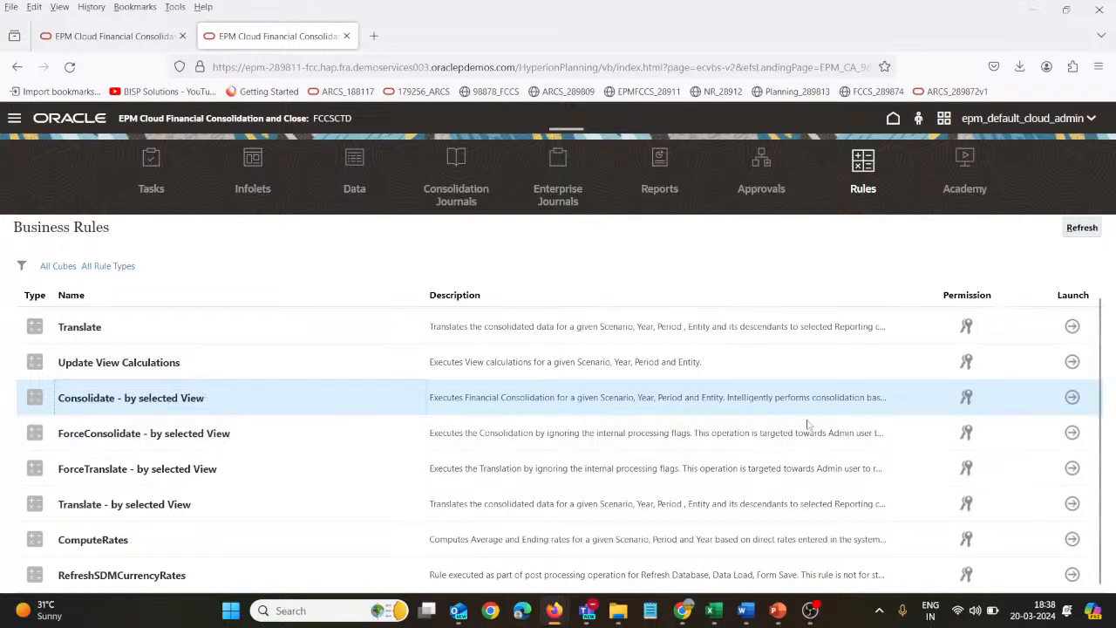
left_click(1071, 397)
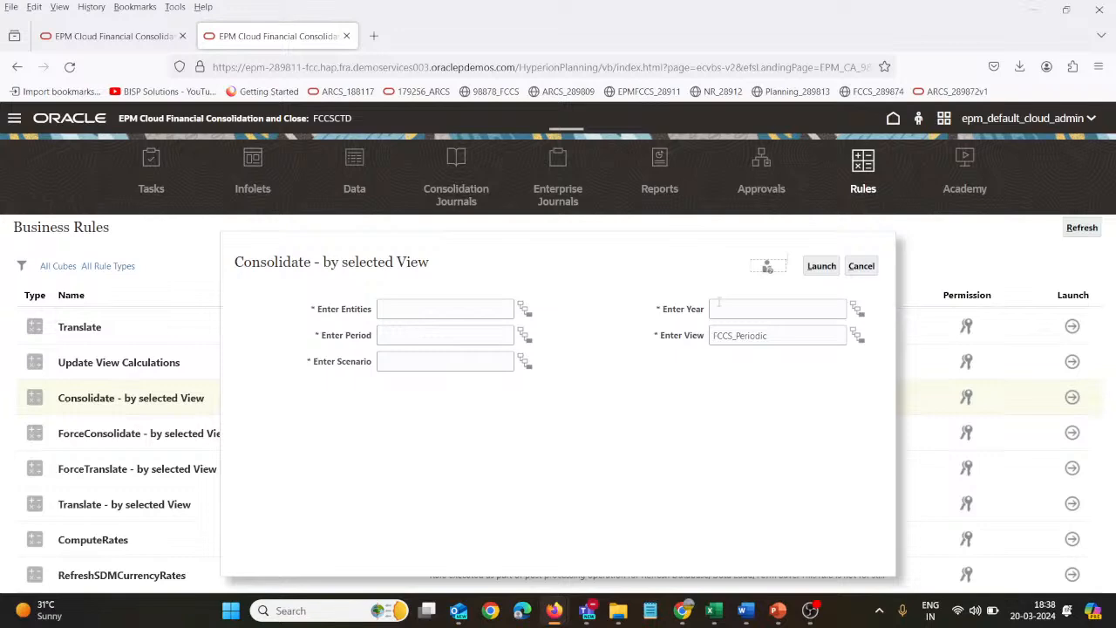
left_click(861, 266)
Step: Switch to the CTD_Smartview_9811_2nd workbook in Excel, refresh the Input_FY16 ad hoc grid, and check the FY18 and FY19 TotalS100 columns
mouse_move(758, 617)
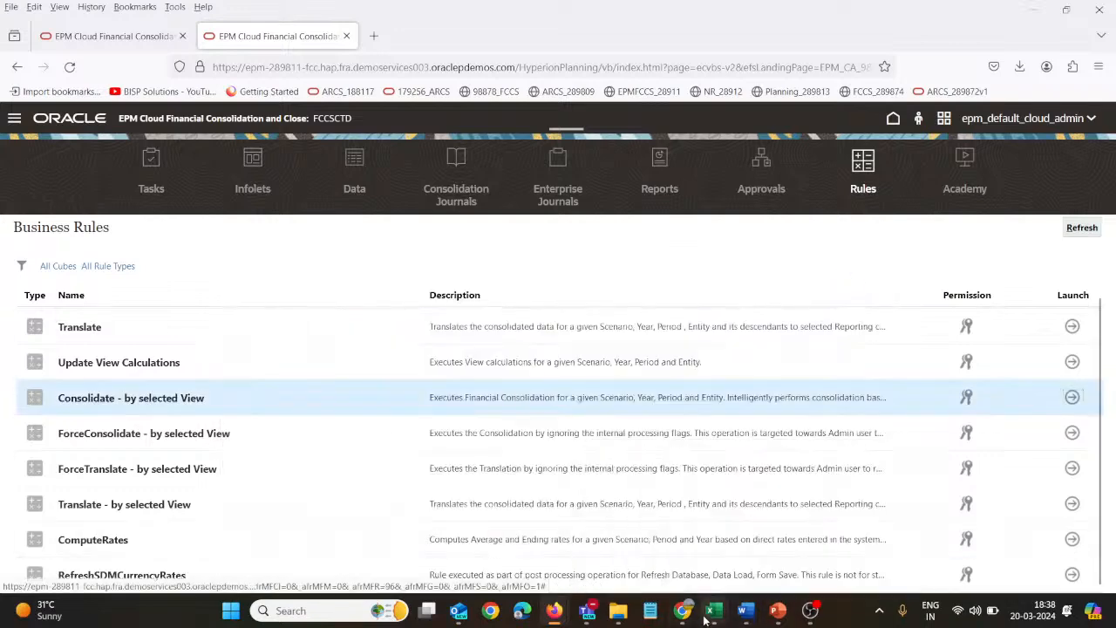
mouse_move(714, 612)
left_click(720, 501)
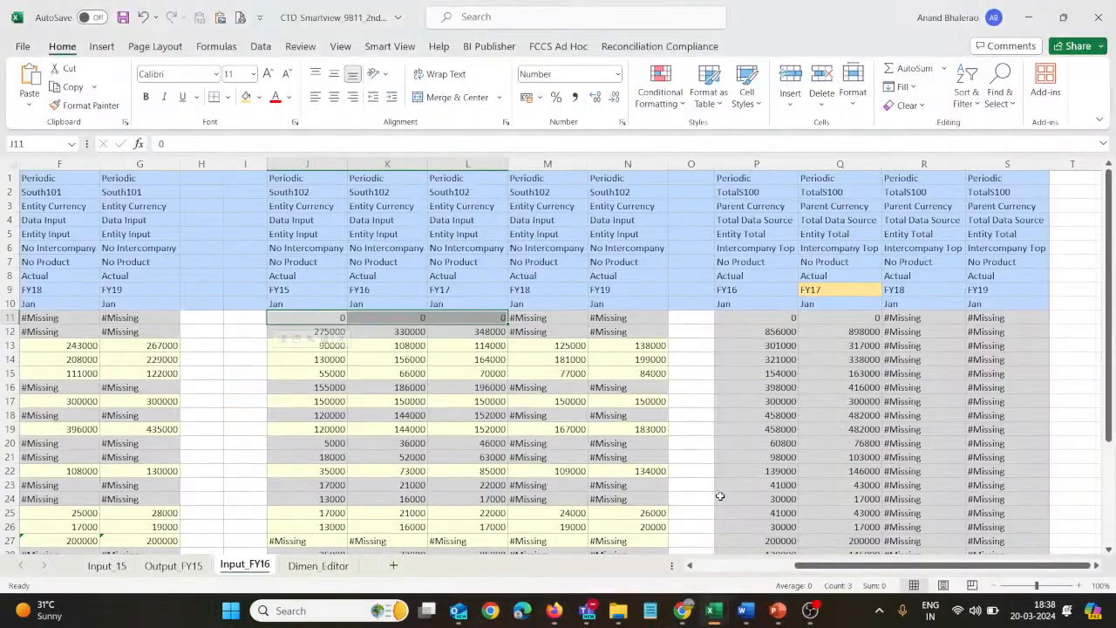
left_click(558, 46)
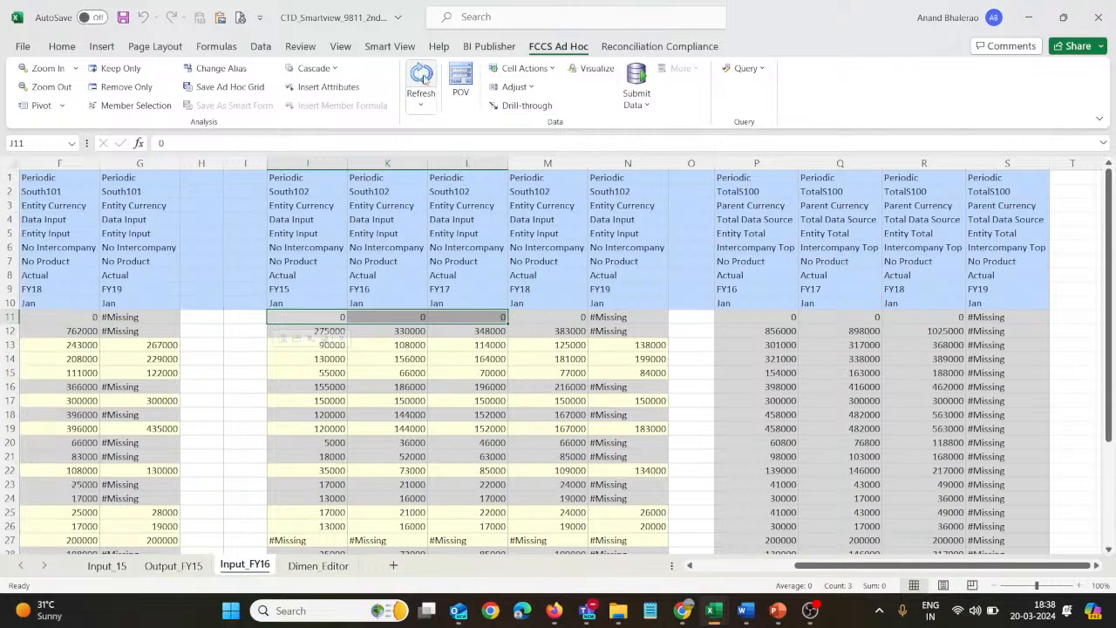
left_click(926, 291)
left_click(994, 334)
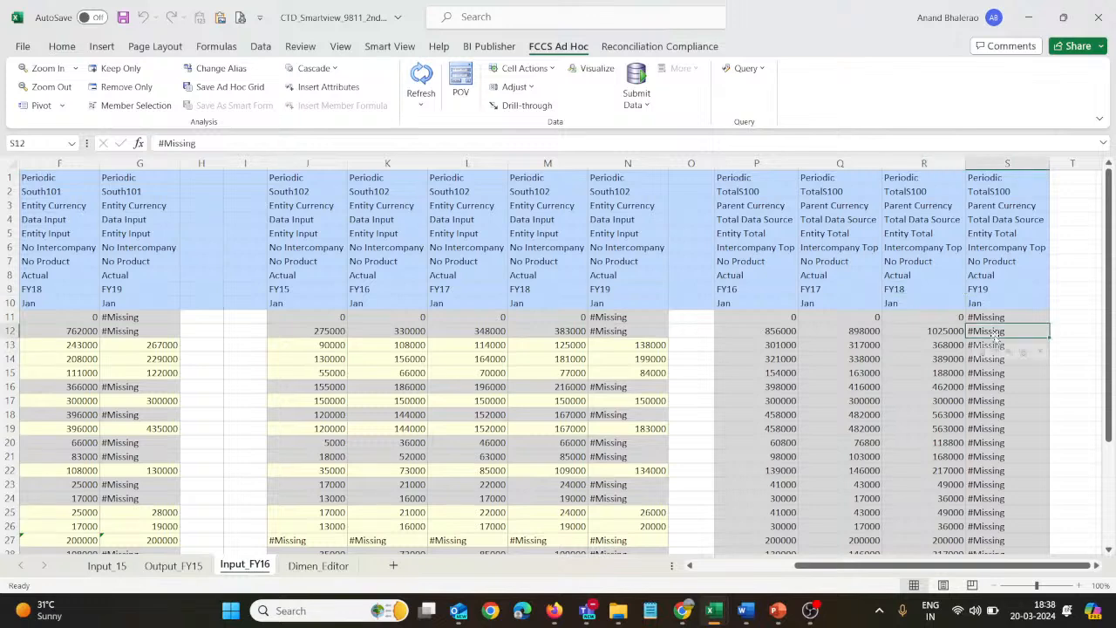
scroll(945, 385, "down", 4)
scroll(944, 390, "up", 4)
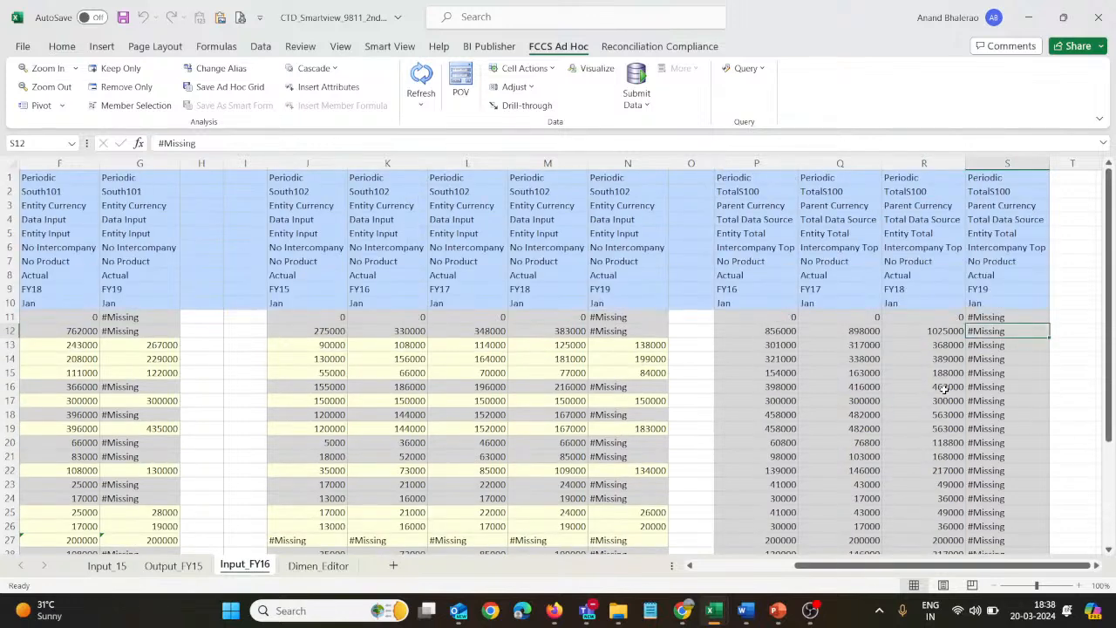
scroll(944, 390, "down", 3)
Step: Switch back to EPM Cloud in the browser, open the Consolidate - by selected View rule prompts, and choose Total Geography as the entity
key("alt+Tab")
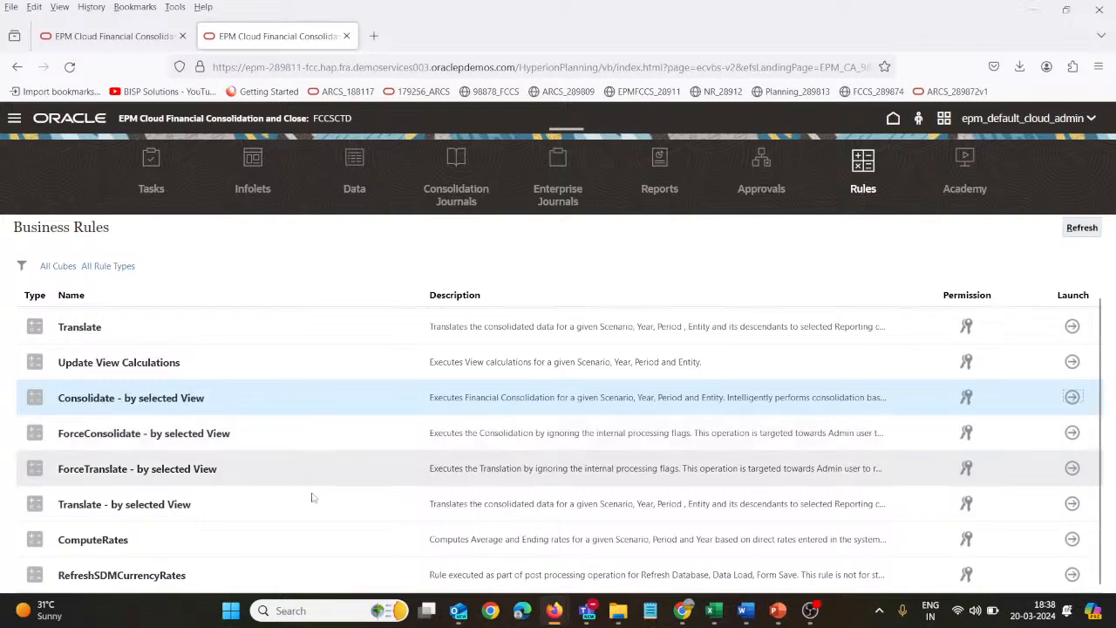
scroll(161, 415, "up", 3)
scroll(161, 415, "down", 3)
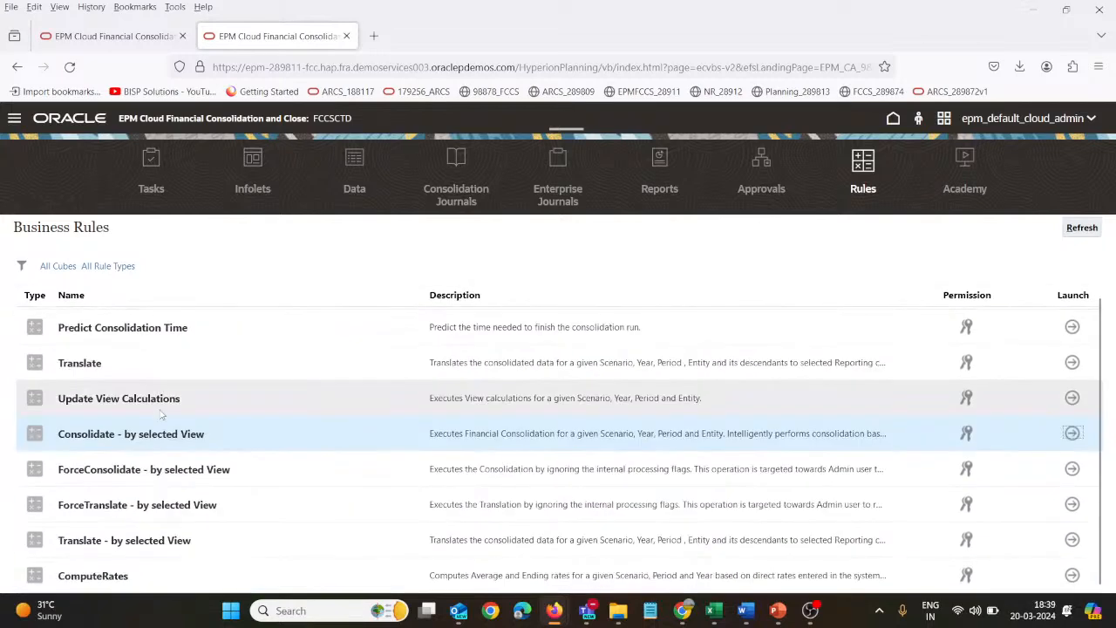
left_click(227, 443)
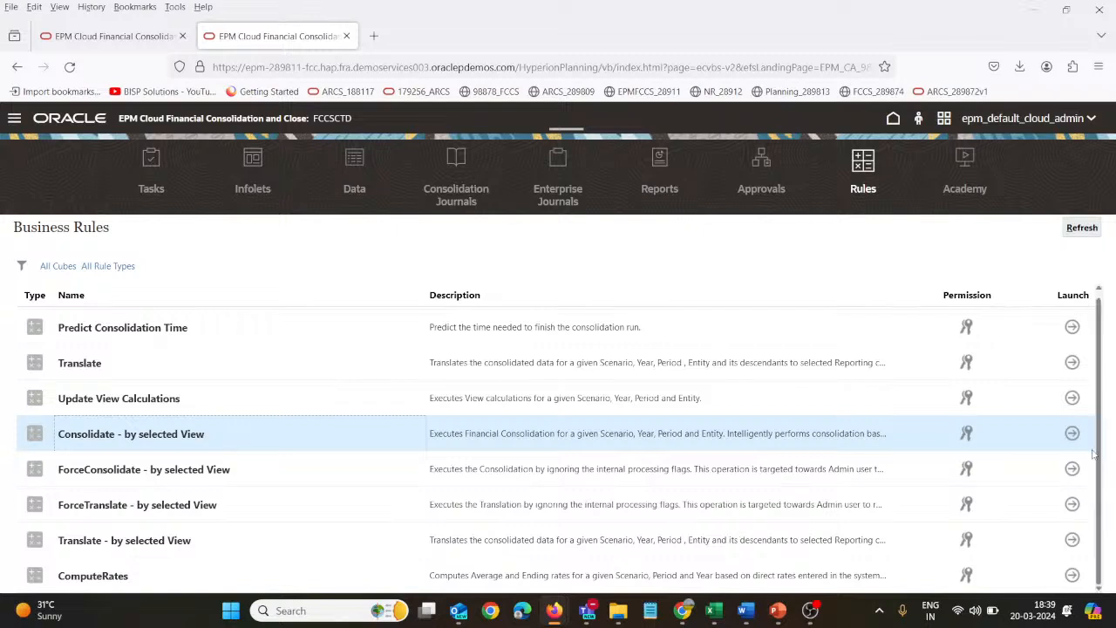
left_click(1072, 434)
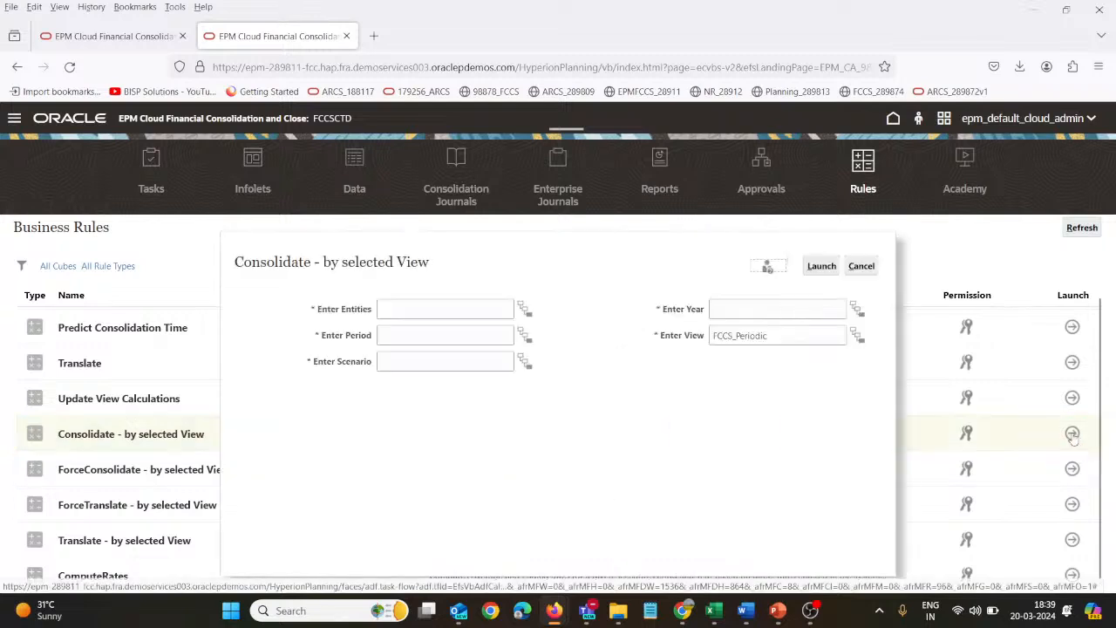
left_click(525, 310)
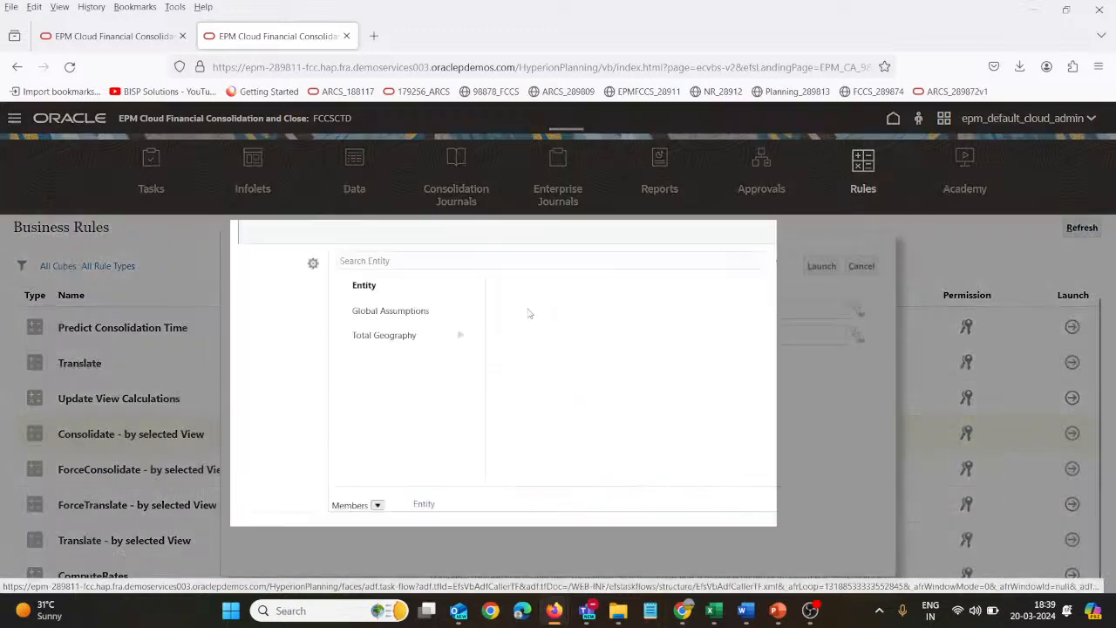
left_click(446, 408)
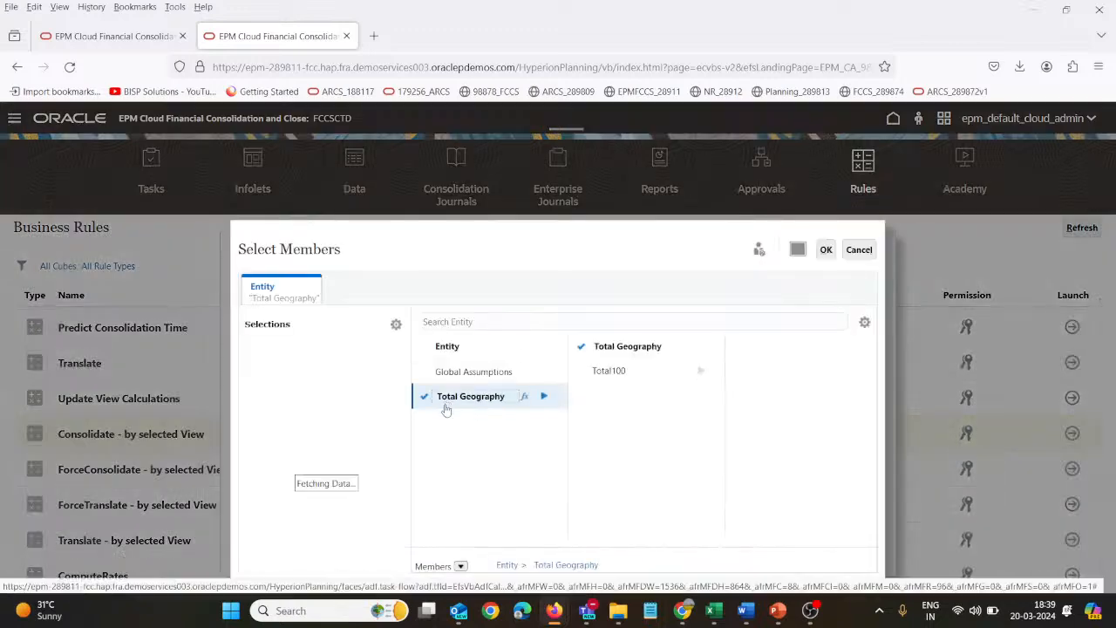
left_click(826, 250)
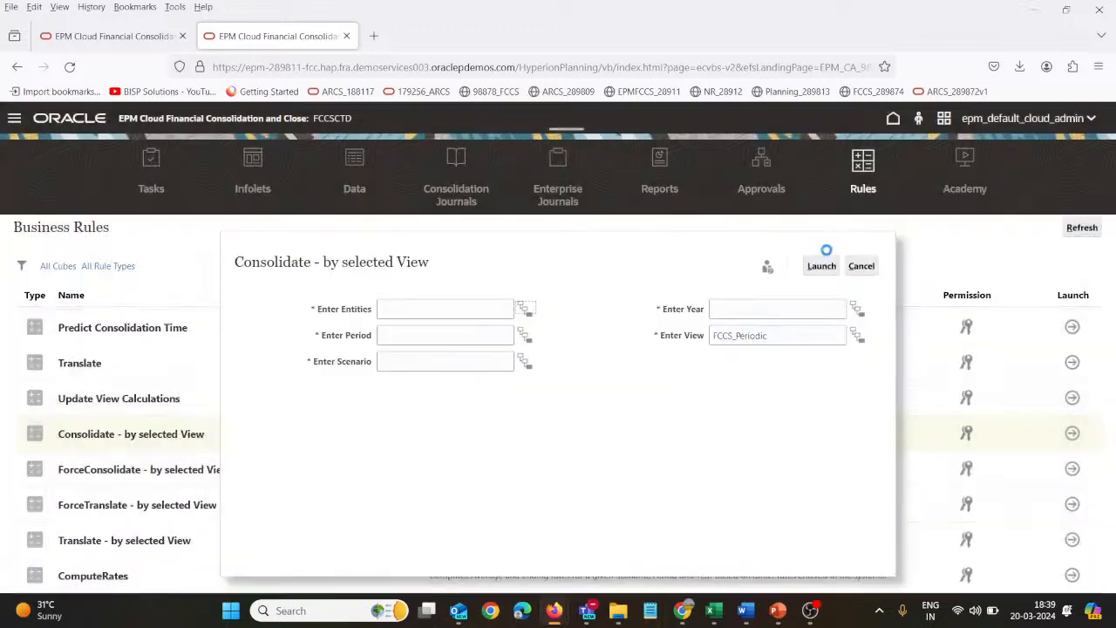
Step: Set the year to FY19, the period to Jan and the scenario to Actual, and launch the rule with the FCCS_Periodic view
left_click(776, 311)
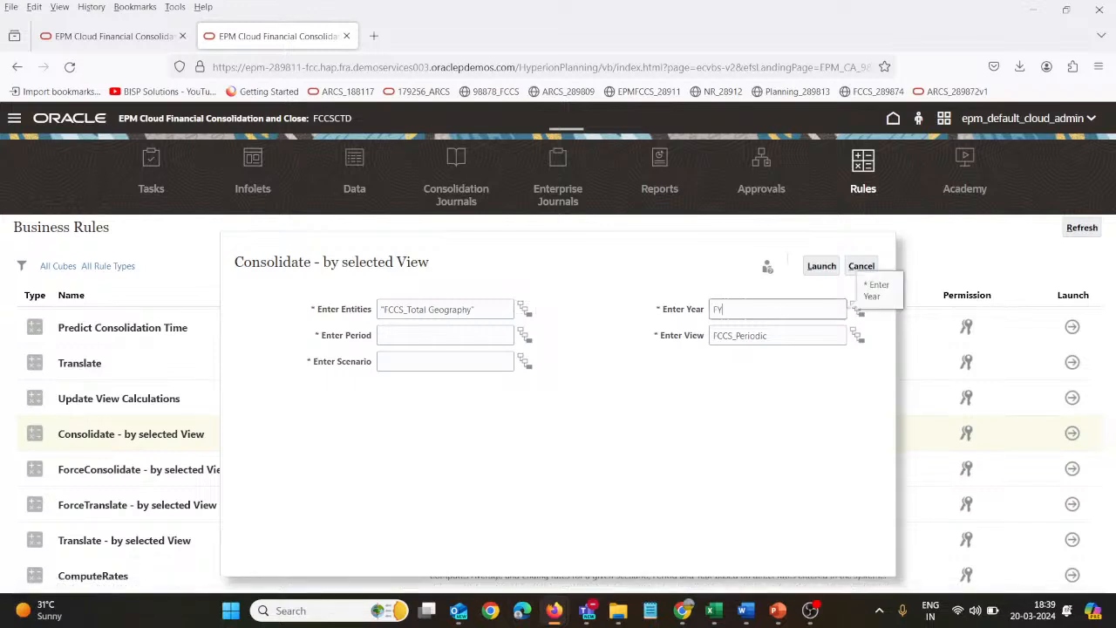
left_click(456, 335)
type("Jan")
left_click(678, 398)
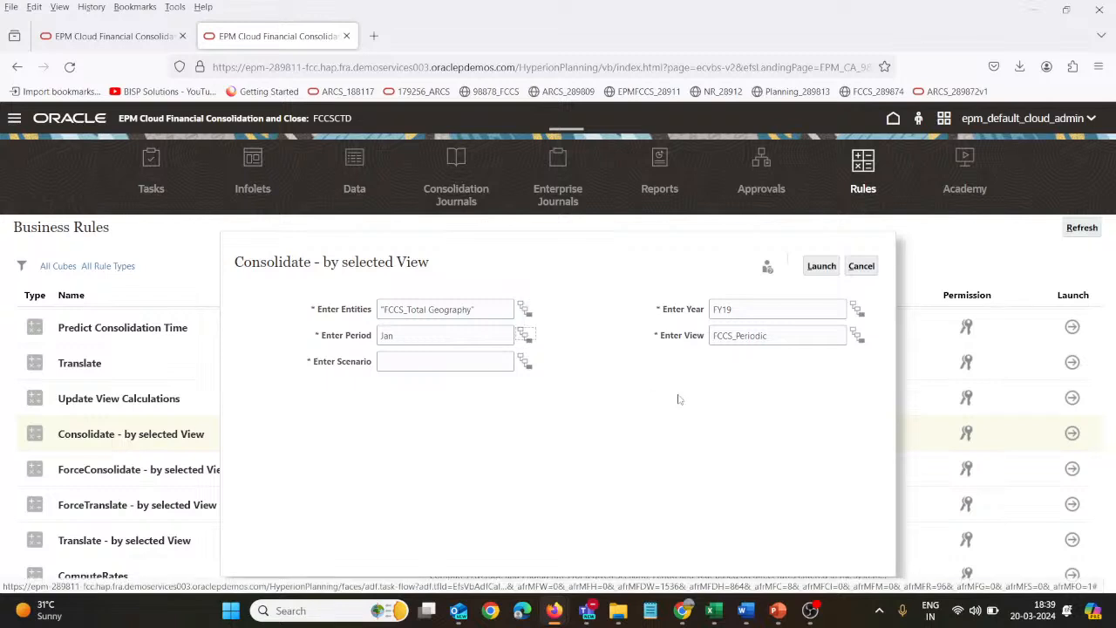
left_click(431, 366)
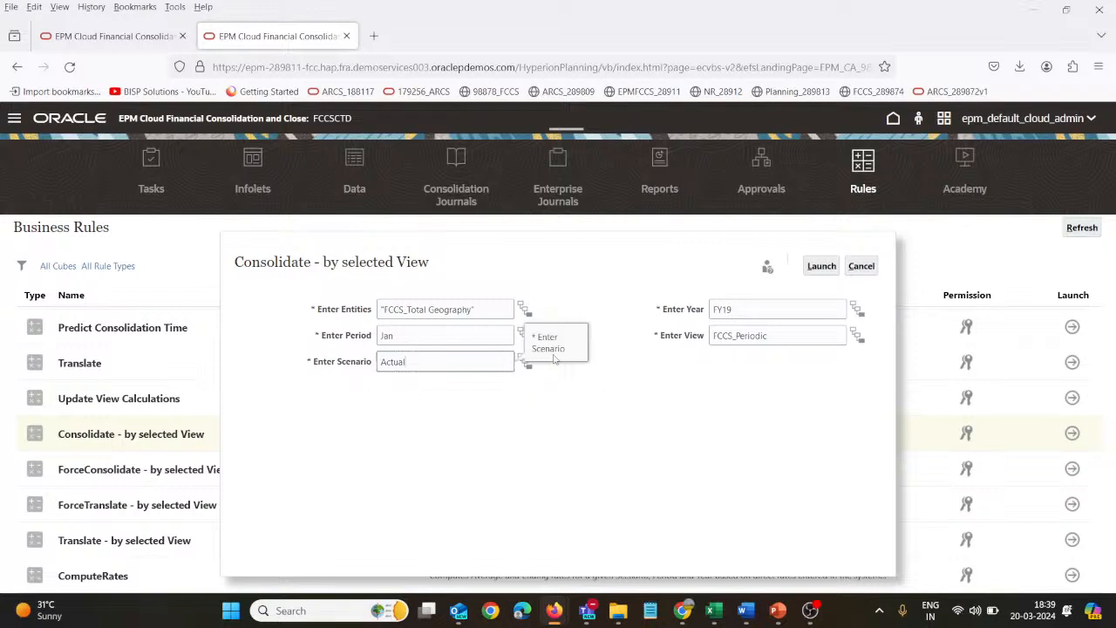
left_click(610, 253)
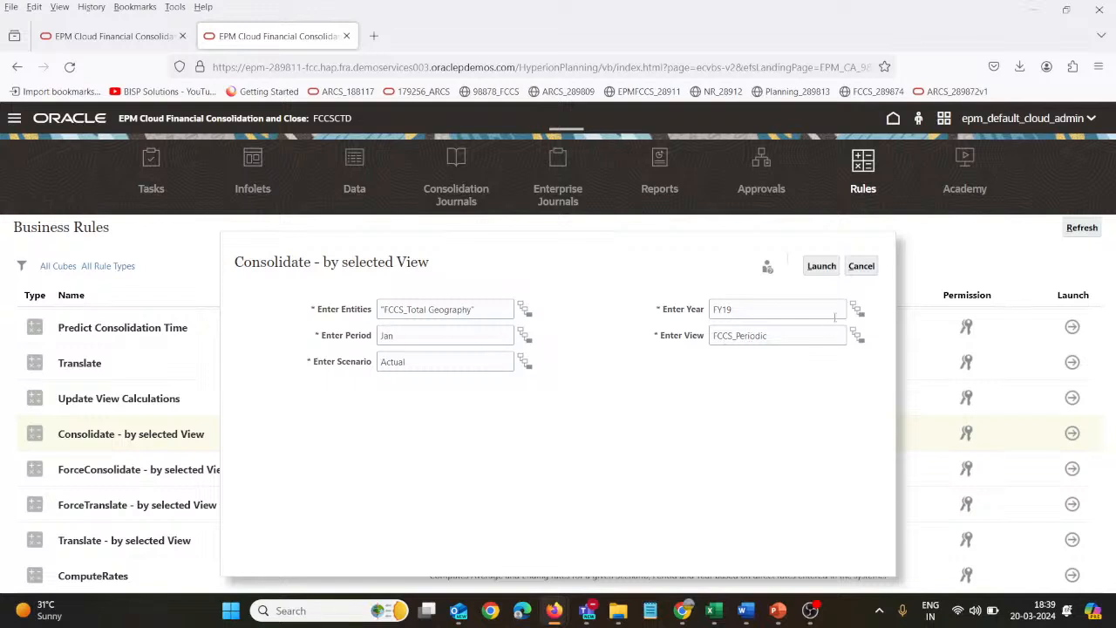
left_click(820, 266)
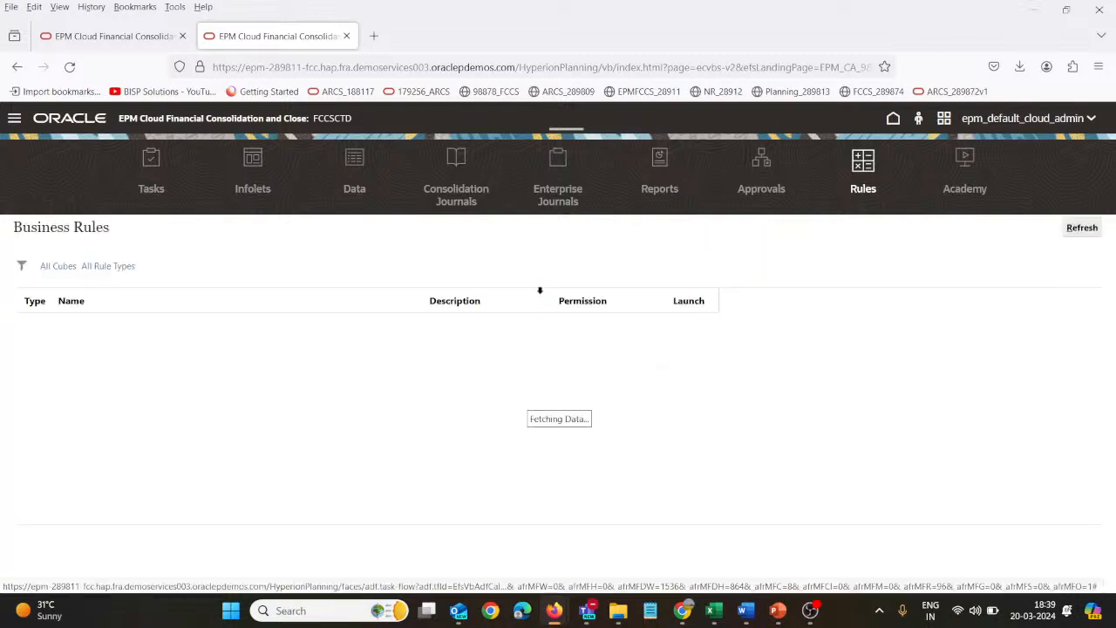
left_click(651, 341)
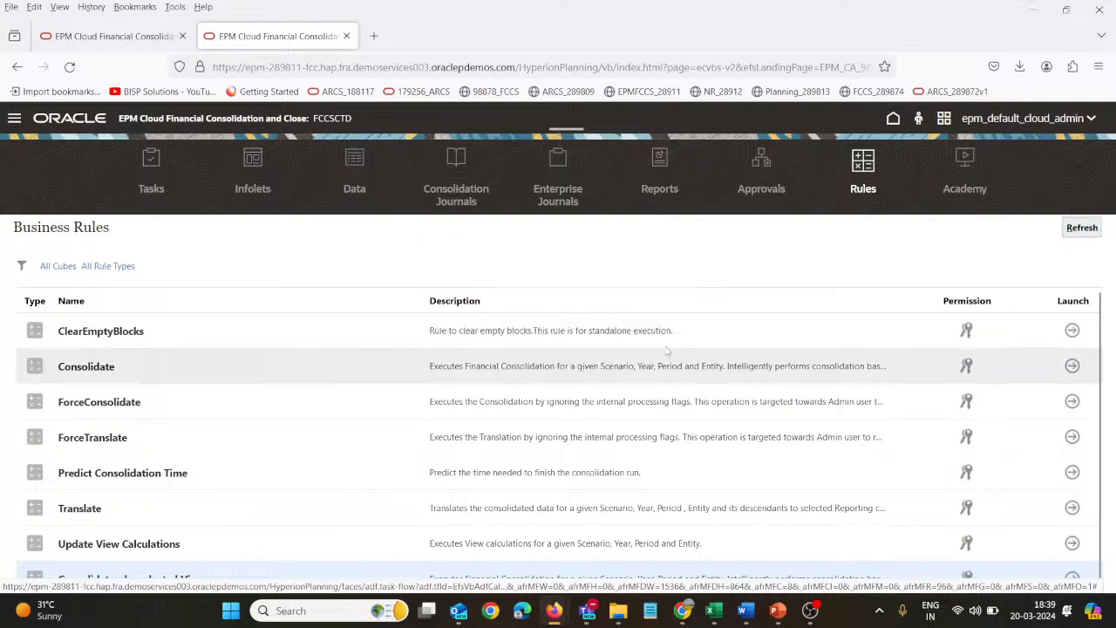
Step: Go to the application's Jobs page and open the details of the latest Consolidate - by selected View job
scroll(666, 350, "down", 4)
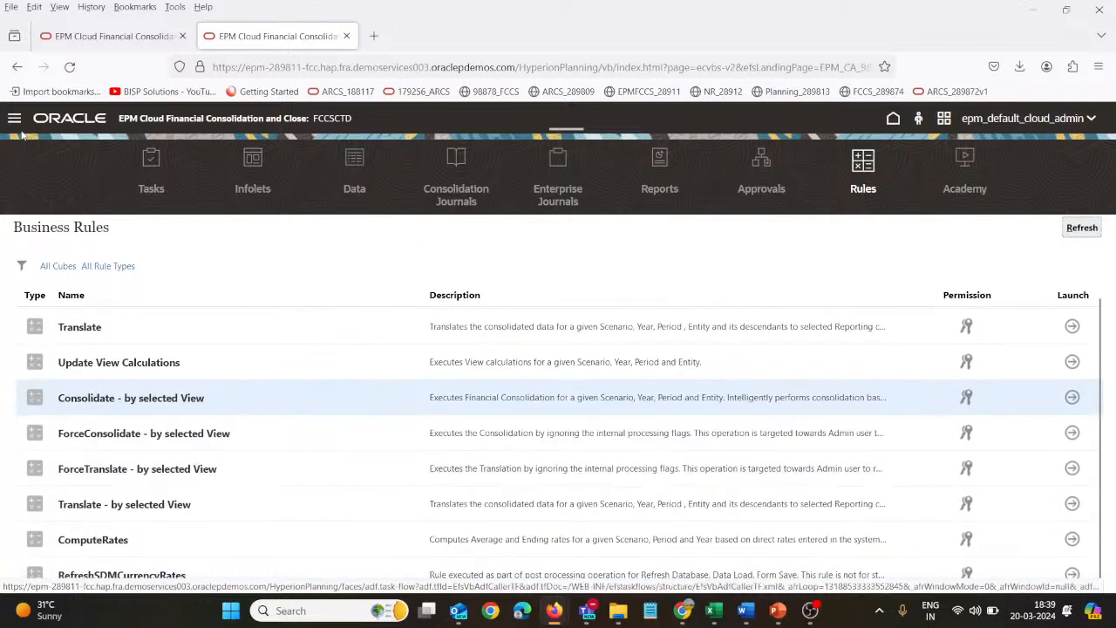
left_click(14, 118)
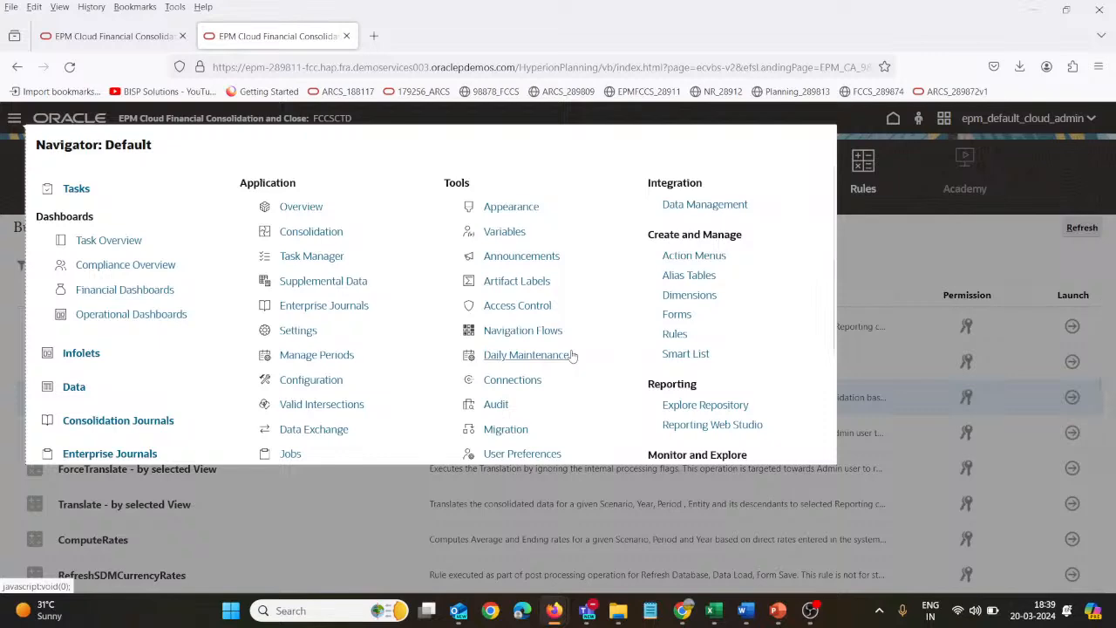
left_click(291, 453)
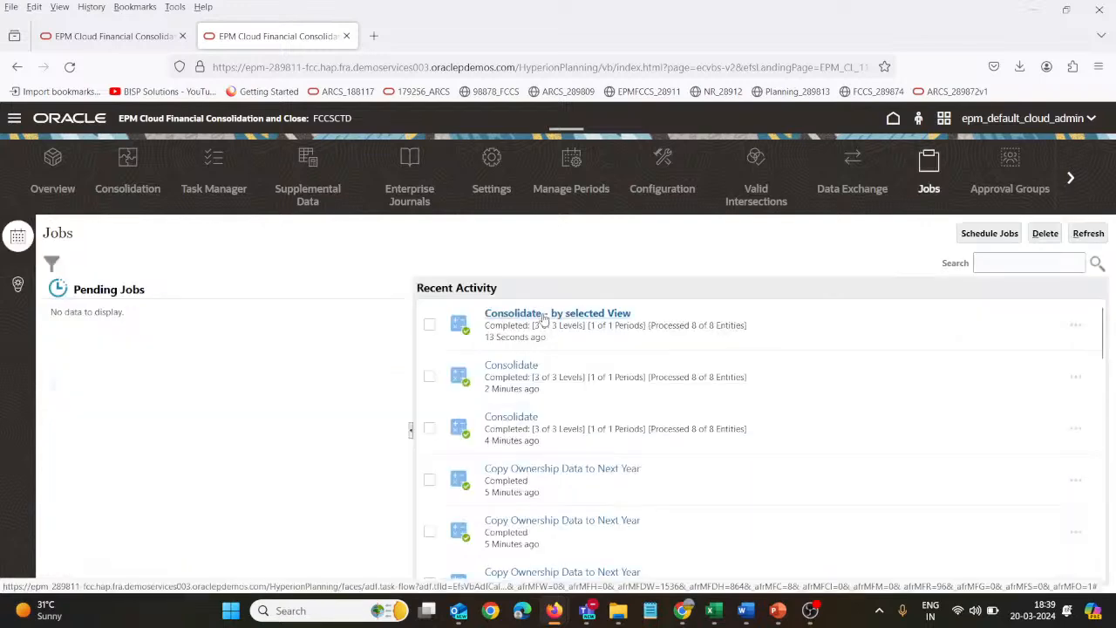
left_click(544, 314)
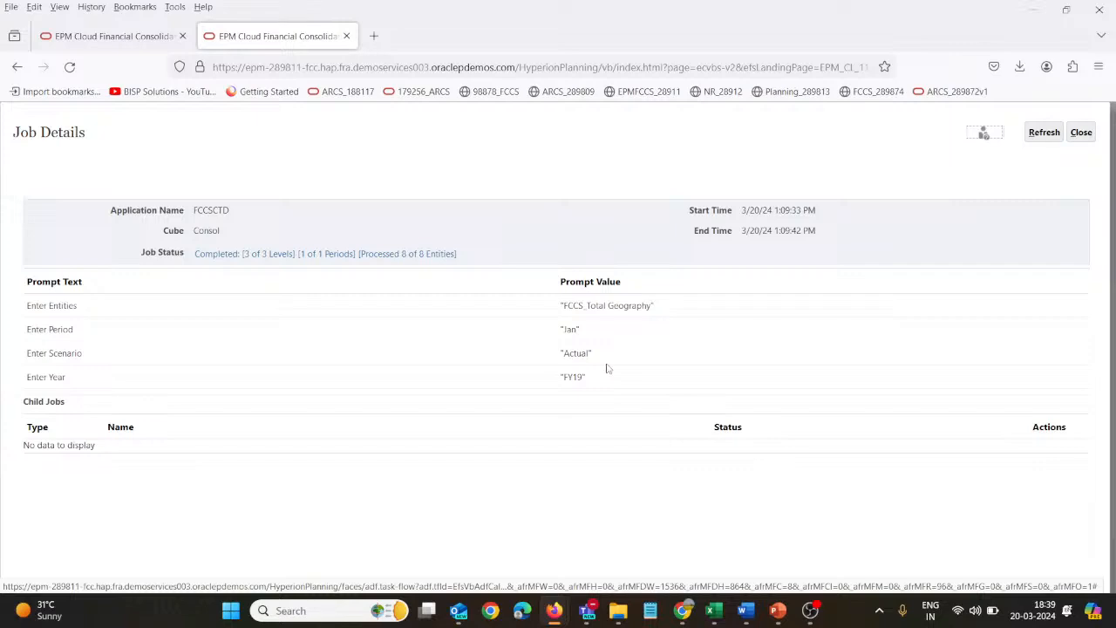
Step: Start a screenshot of the Job Details area, from its heading down to the Enter Period row
key("super+shift+s")
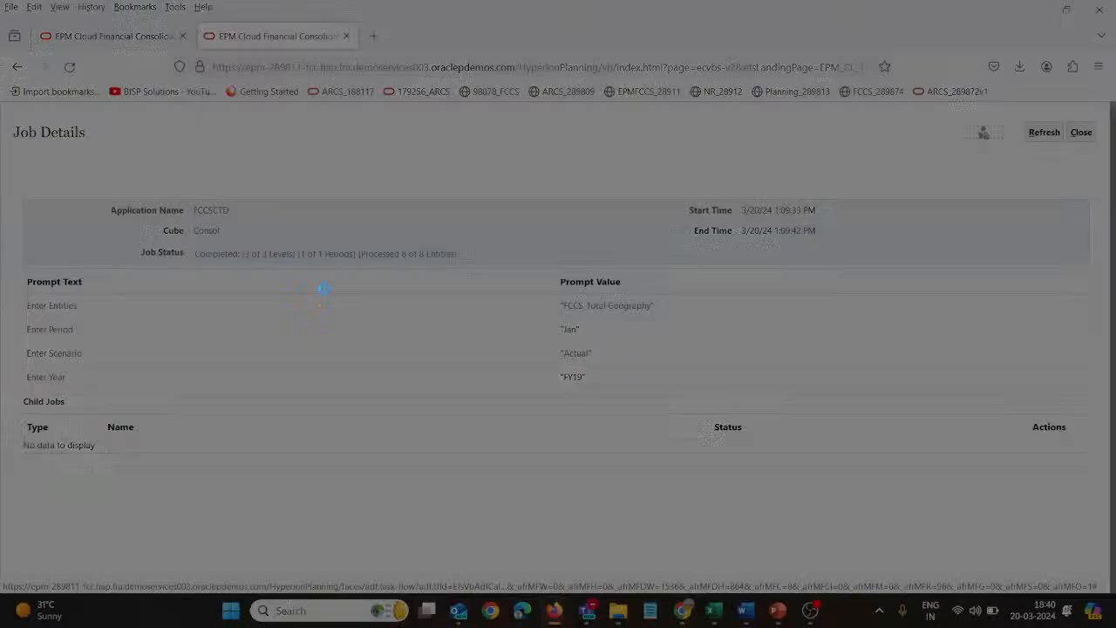
mouse_move(0, 105)
left_mouse_down()
mouse_move(1, 121)
mouse_move(840, 369)
mouse_move(989, 353)
left_mouse_up()
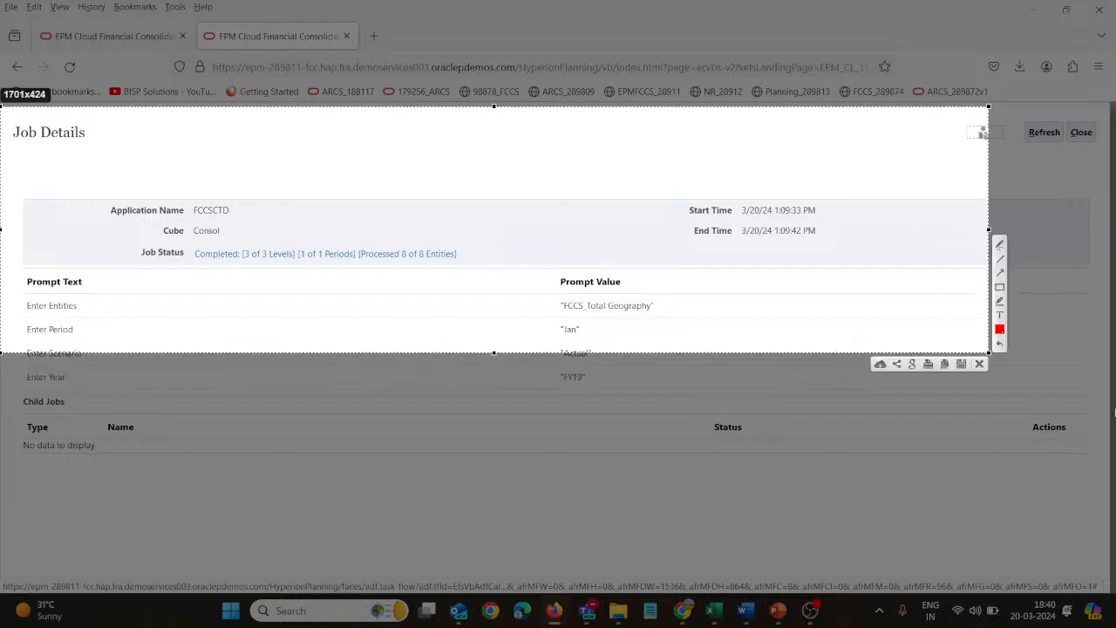
left_click(1000, 288)
mouse_move(670, 194)
left_mouse_down()
mouse_move(789, 279)
mouse_move(914, 294)
left_mouse_up()
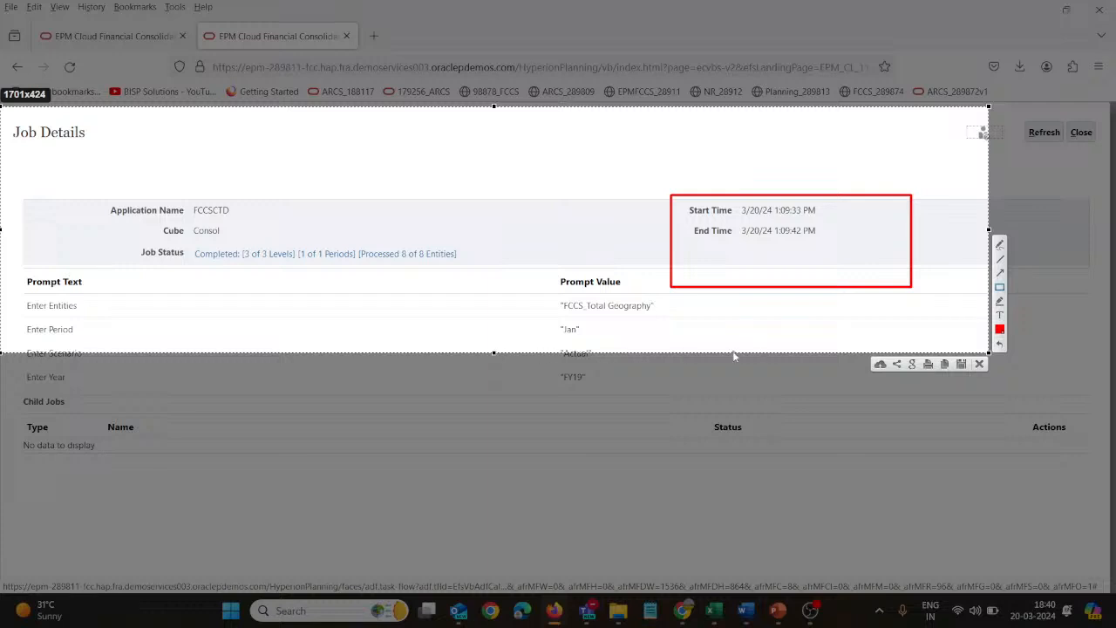
left_click_drag(986, 351, 1040, 391)
key("ctrl+z")
key("ctrl+z")
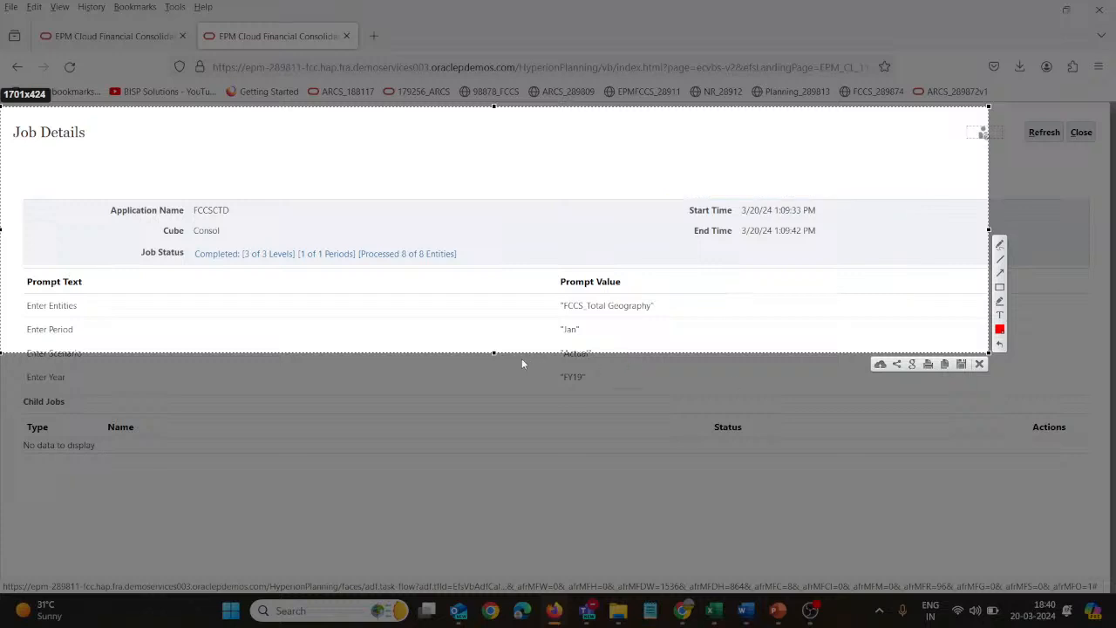
Step: Extend the capture area down past the Enter Year row, draw a red rectangle around the start and end times, and copy the screenshot
left_click_drag(494, 354, 494, 428)
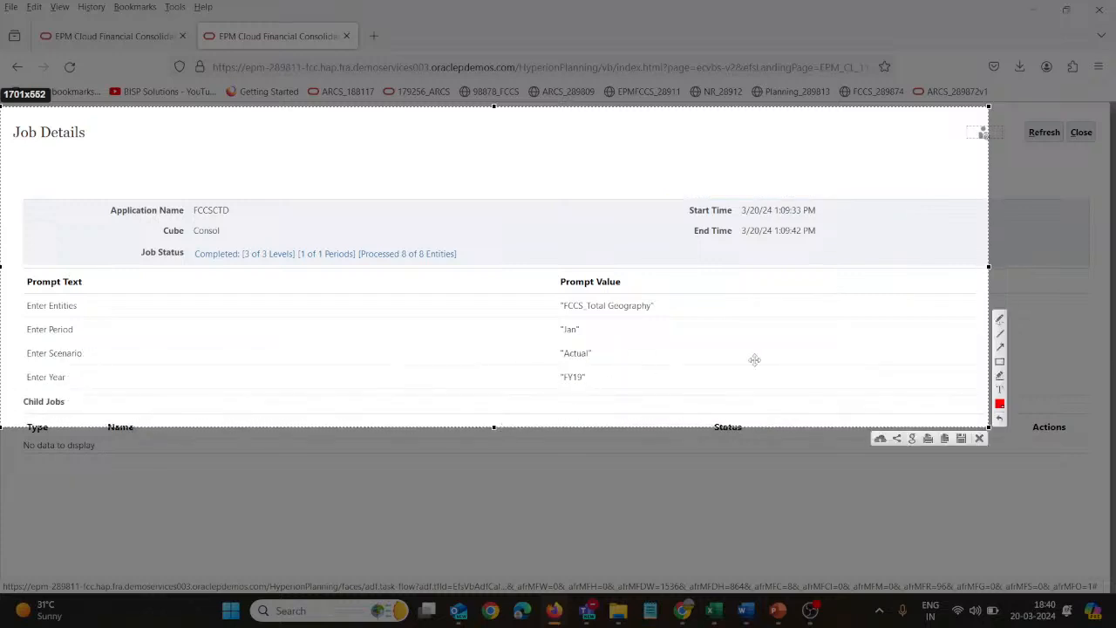
mouse_move(656, 195)
left_mouse_down()
mouse_move(802, 250)
mouse_move(884, 262)
left_mouse_up()
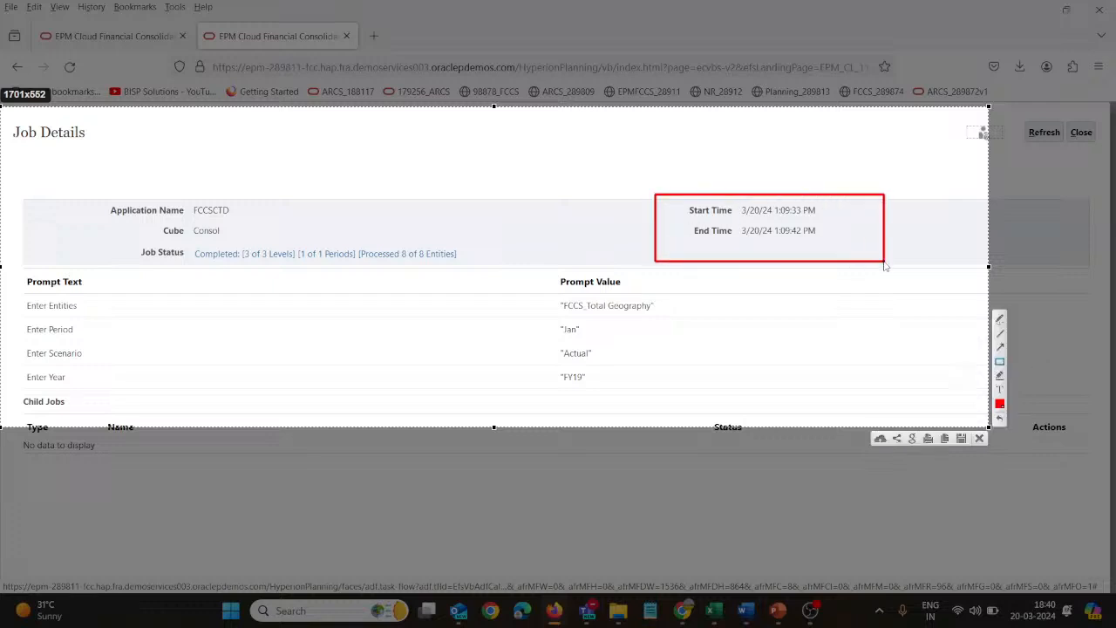
left_click(946, 438)
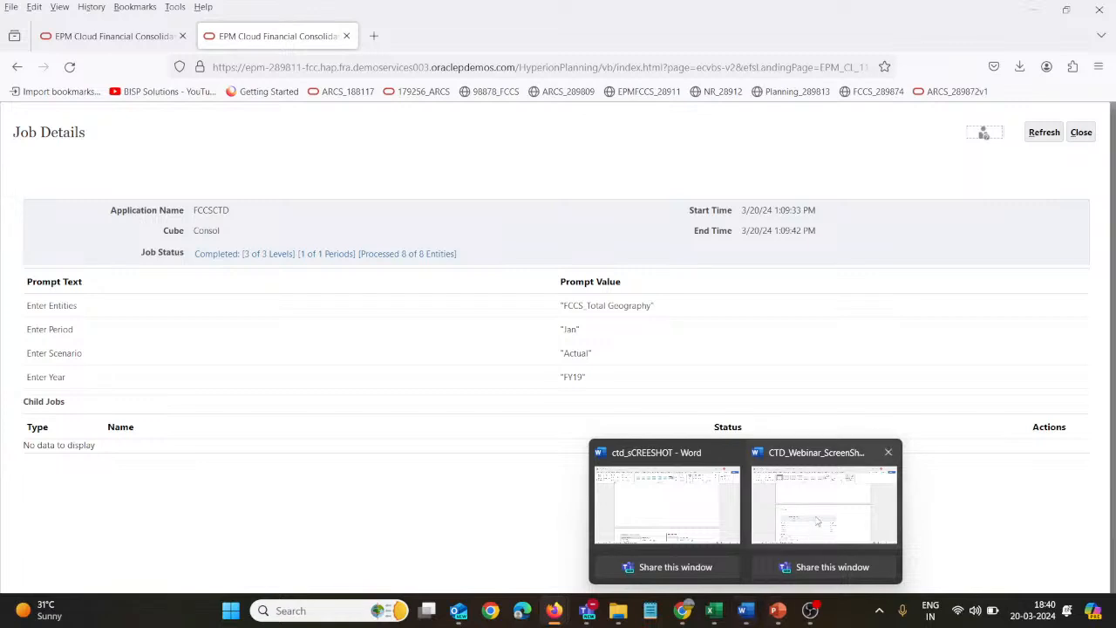
Step: Switch to the CTD_Webinar_ScreenShot_2nd Word document and paste the screenshot into the empty table row under the FY 19 consolidation time (With CTD) heading
left_click(824, 506)
scroll(493, 438, "down", 3)
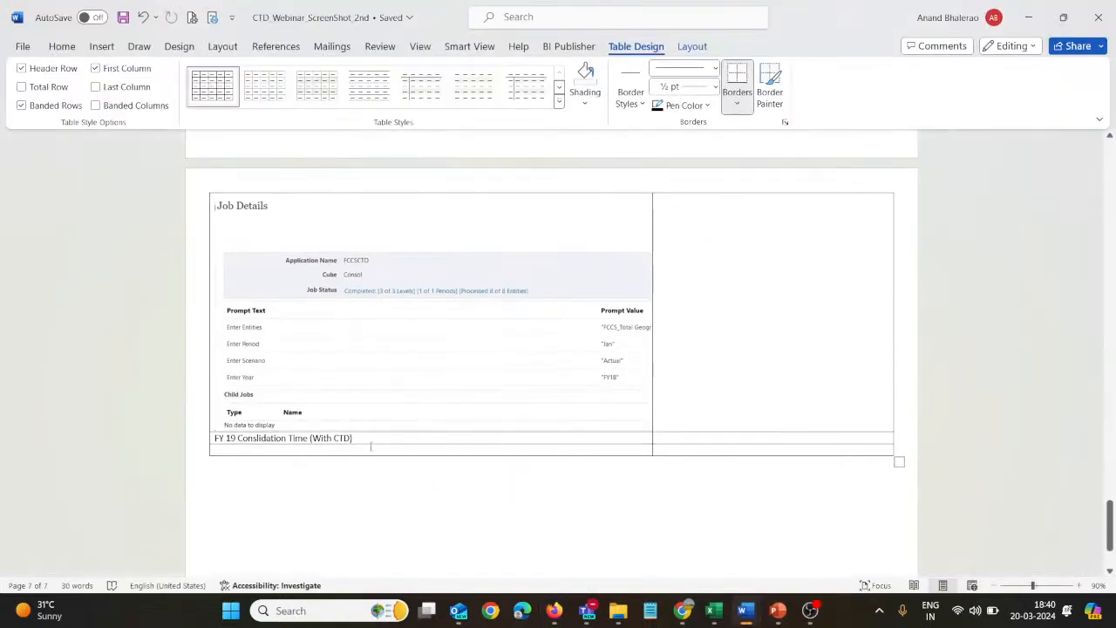
key("ctrl+v")
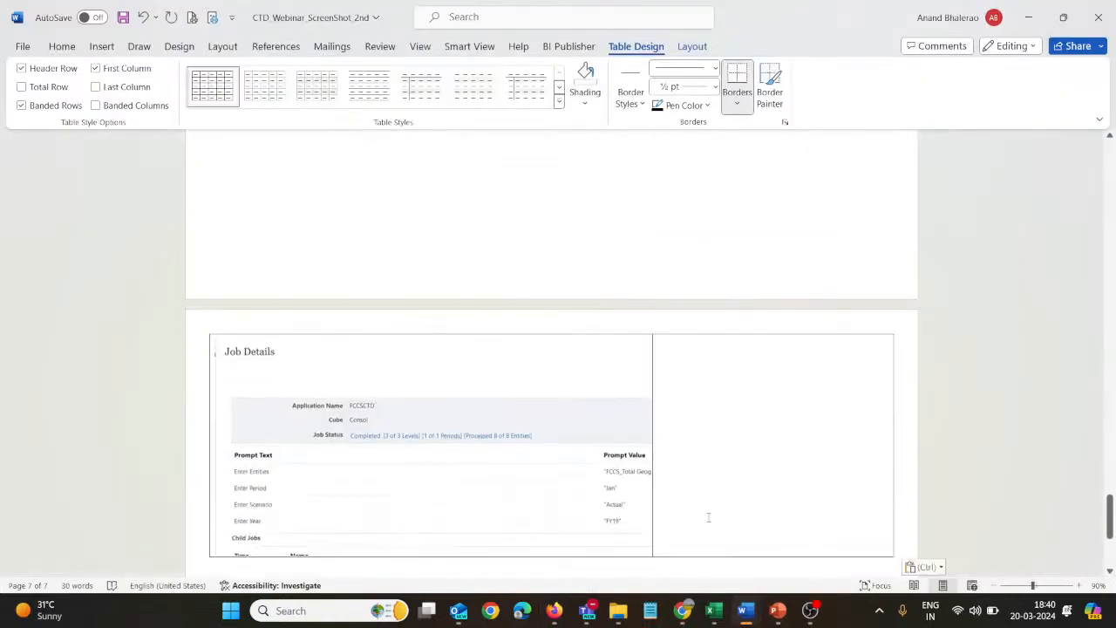
Step: Return to the FCCSCTD application in Firefox, close the job details and go to the Business Rules page
key("alt+Tab")
left_click(1081, 134)
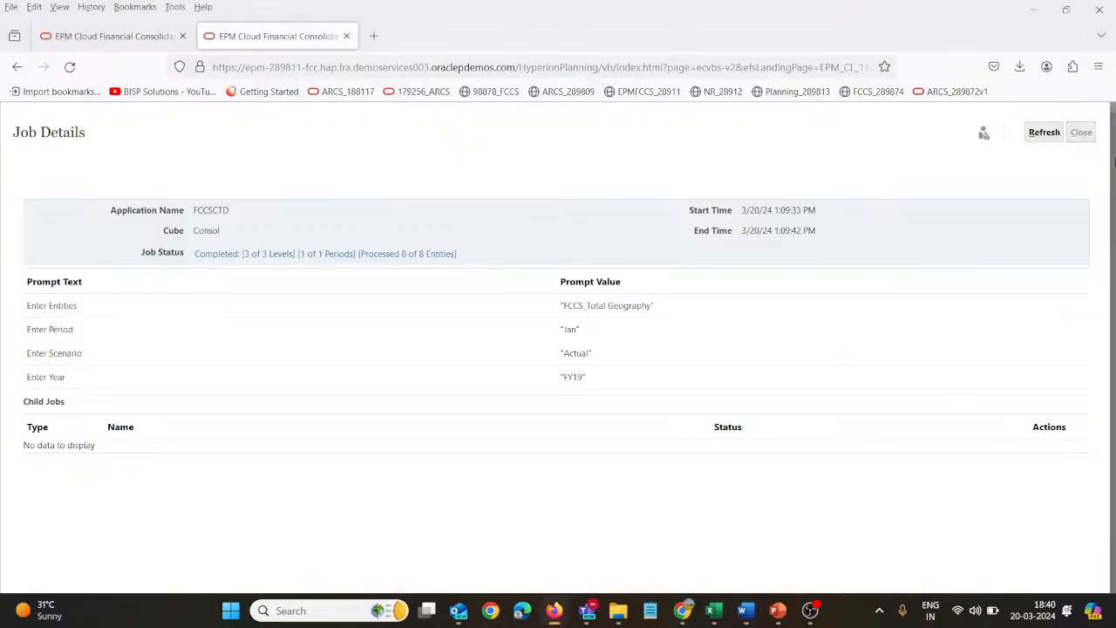
left_click(15, 121)
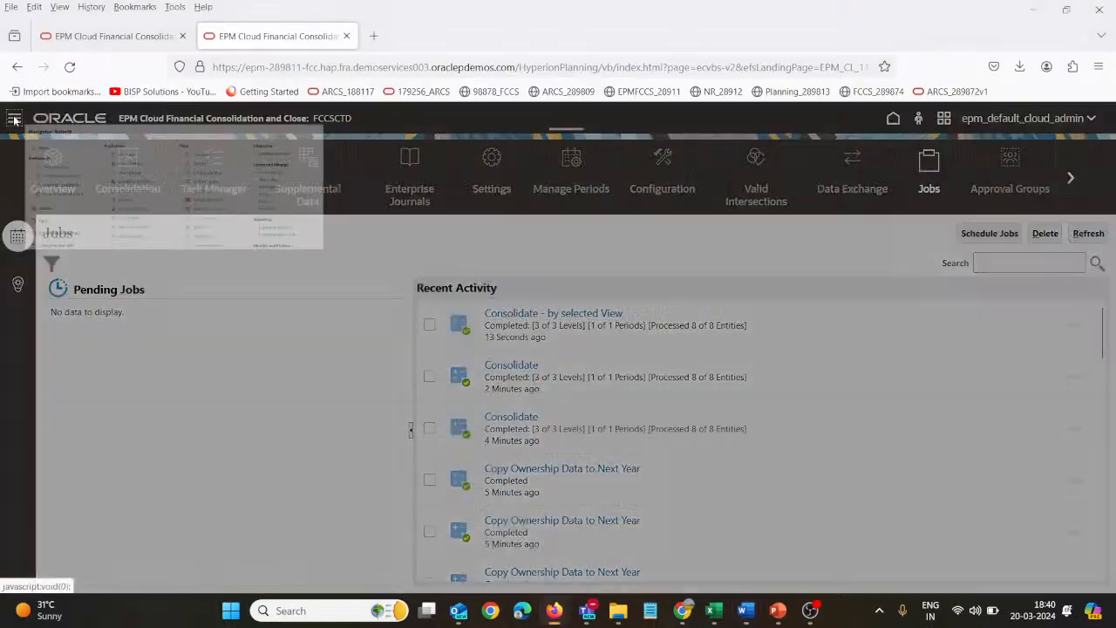
scroll(350, 361, "down", 3)
left_click(84, 414)
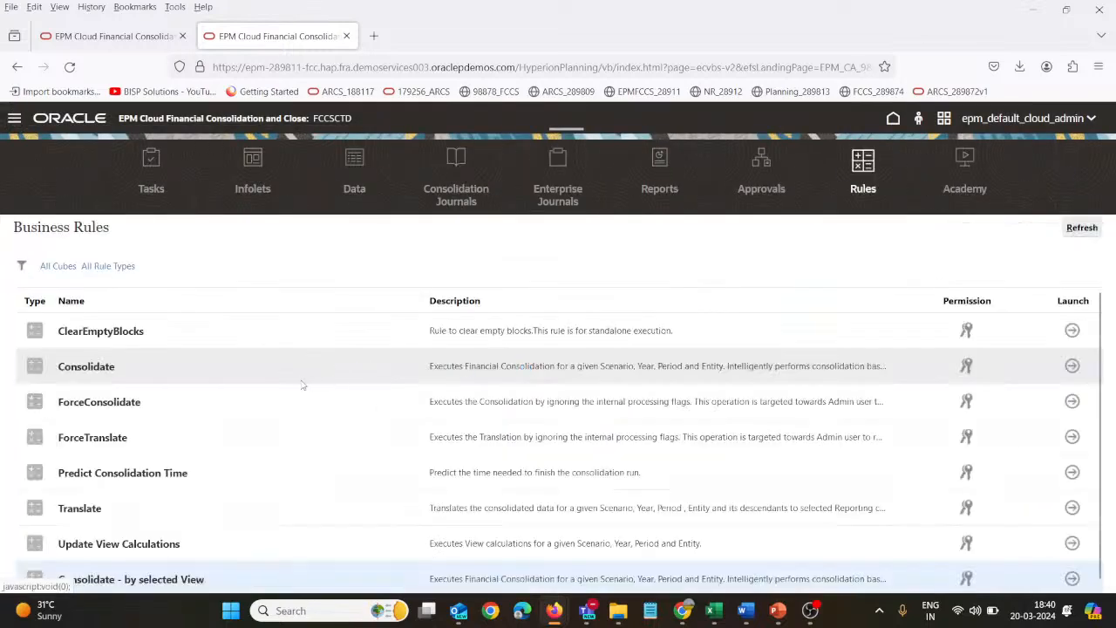
Step: Launch the Consolidate rule for FCCS_Total Geography, period Jan and scenario Actual, with the year set to FY19
left_click(1071, 365)
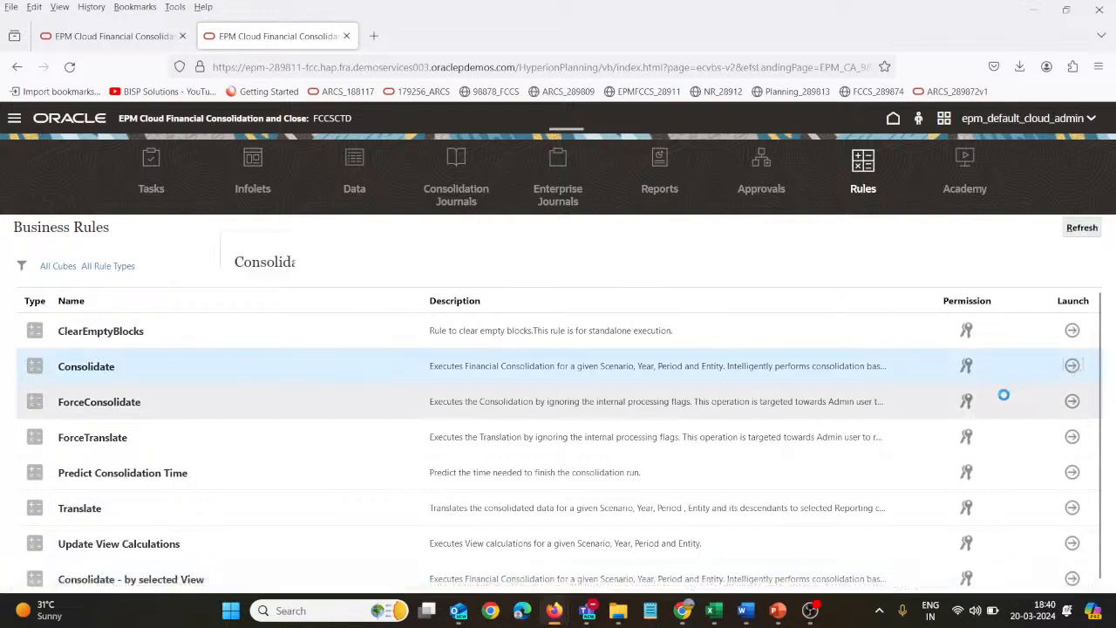
left_click(785, 336)
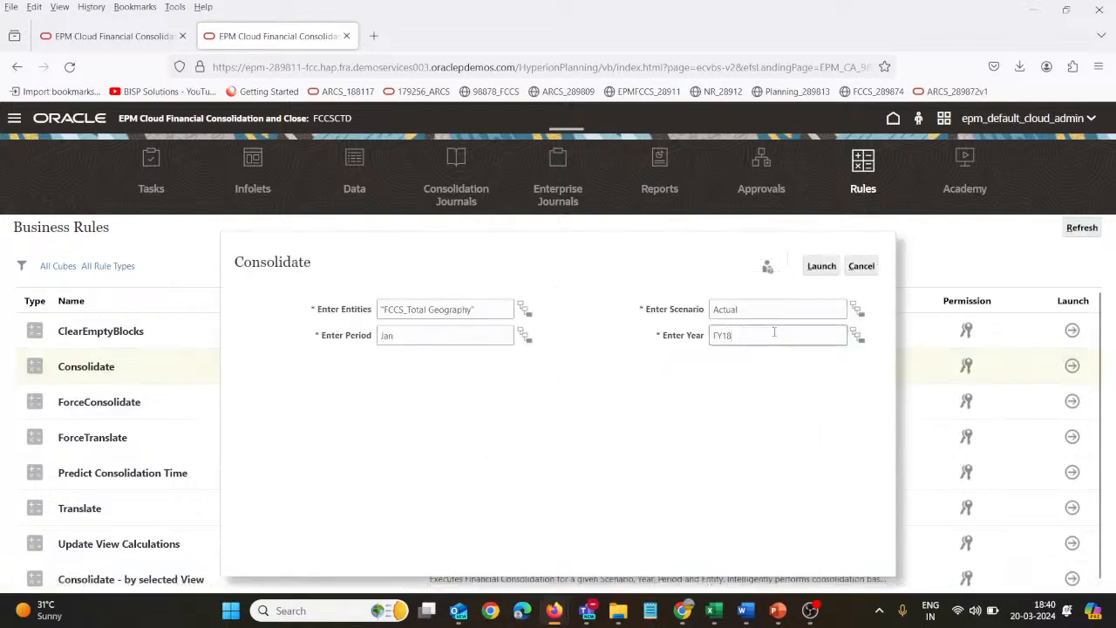
key("BackSpace")
type("9")
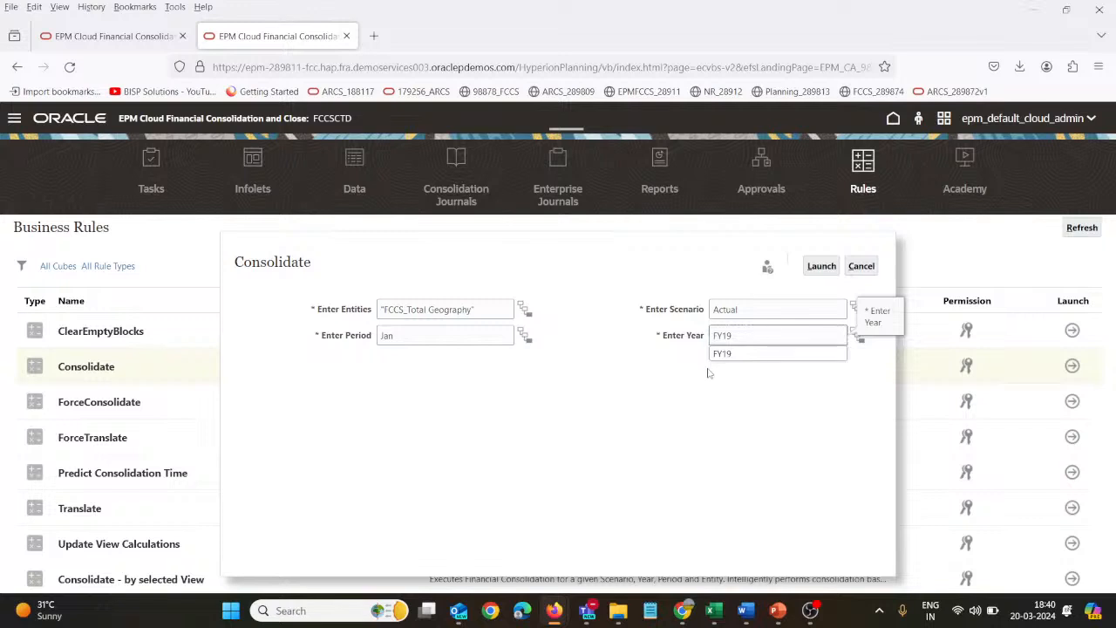
left_click(733, 353)
left_click(819, 269)
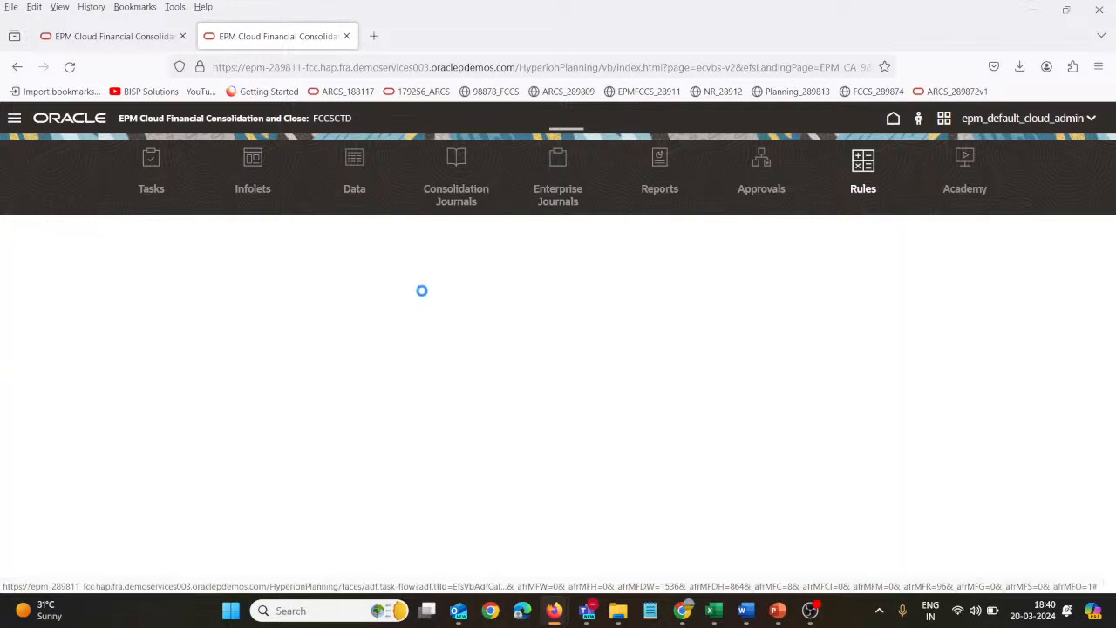
left_click(616, 342)
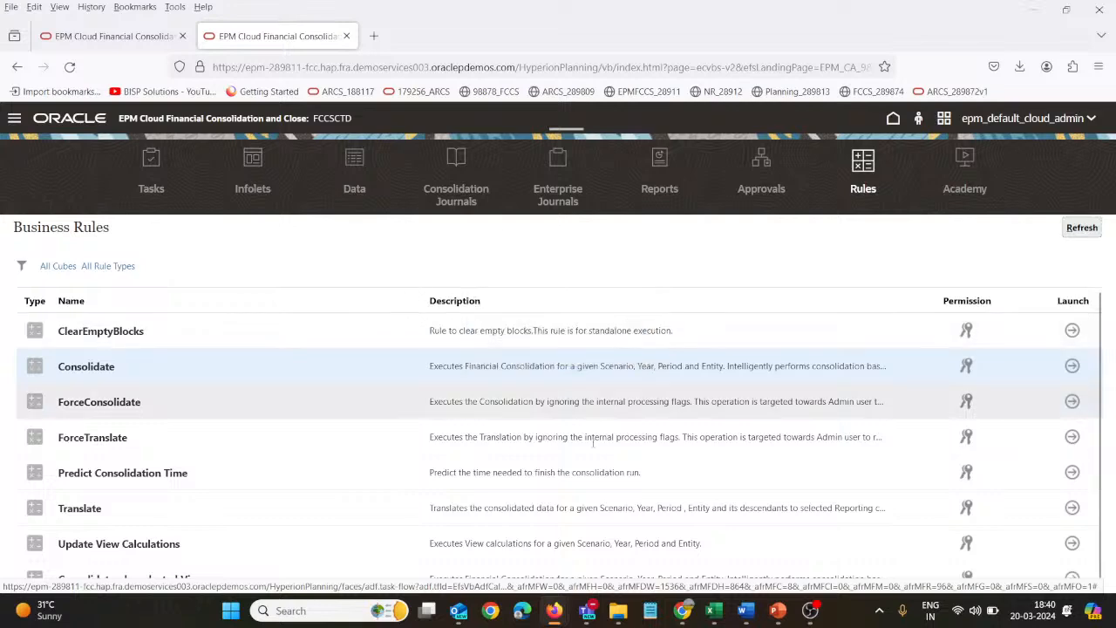
Step: Go to the application's Jobs page and open the details of the latest Consolidate job
left_click(14, 122)
scroll(303, 413, "down", 1)
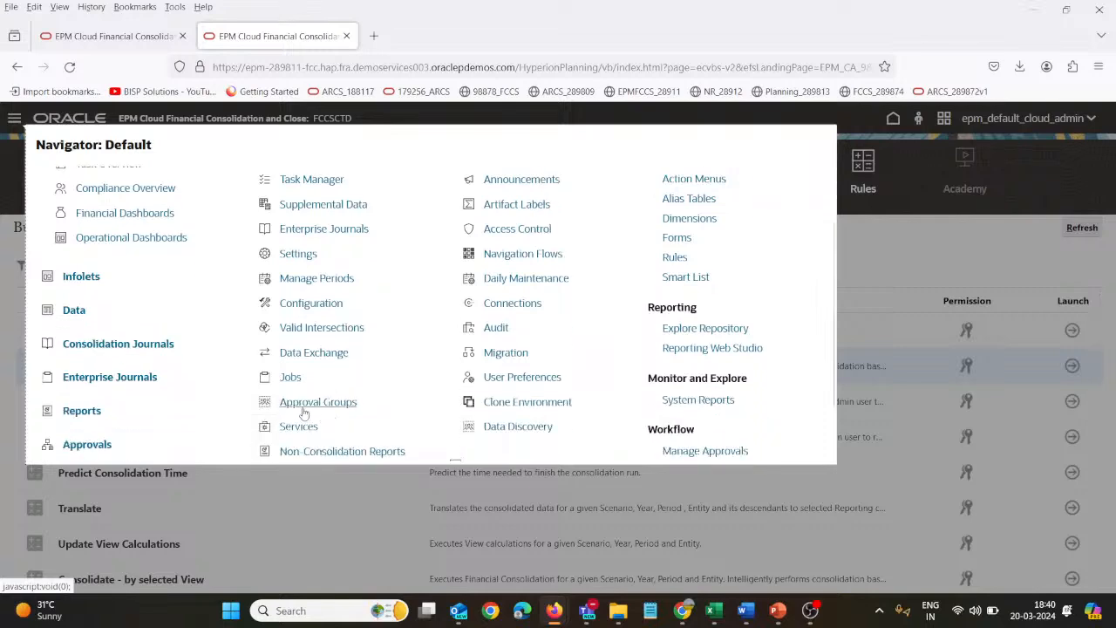
left_click(292, 378)
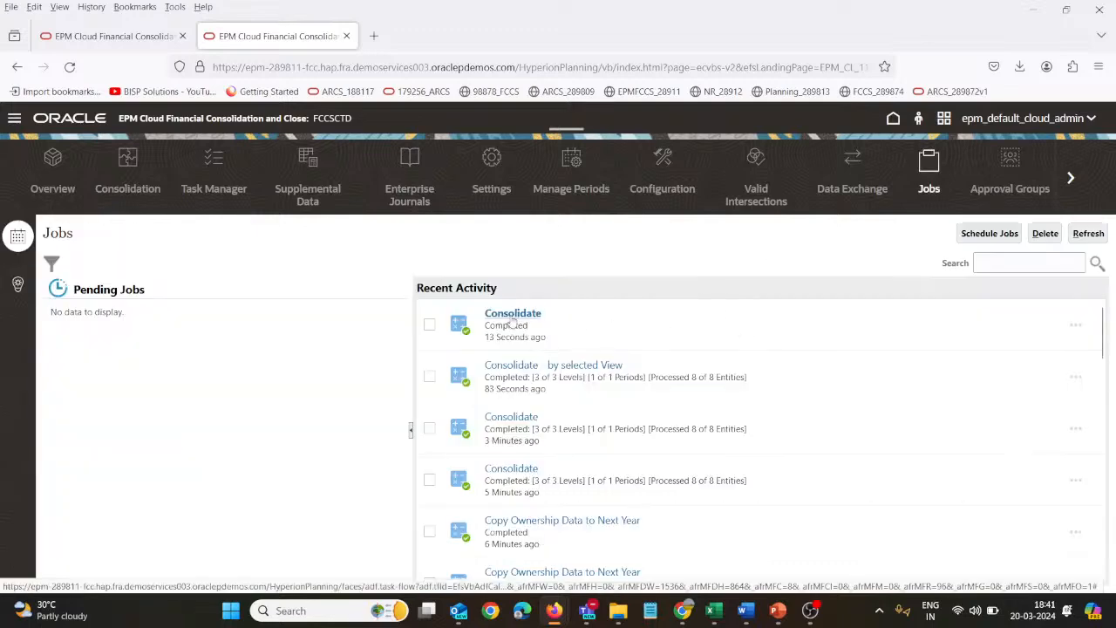
left_click(513, 316)
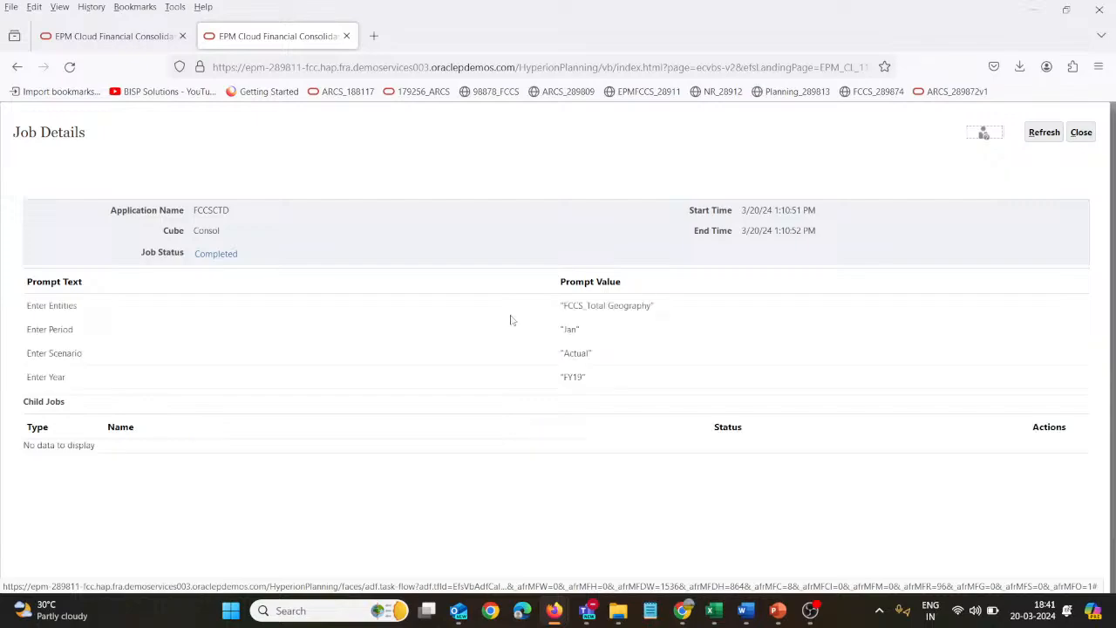
Step: Capture the Job Details area down past the Child Jobs heading, outline the start and end times with a red rectangle, and copy the screenshot
key("Print")
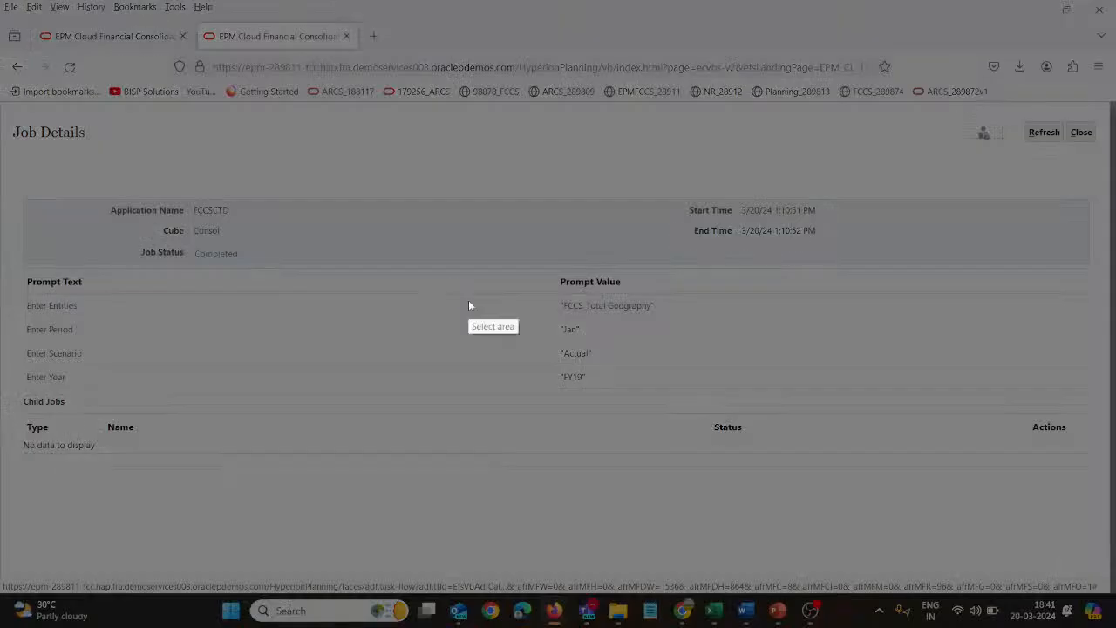
left_click_drag(2, 113, 1055, 376)
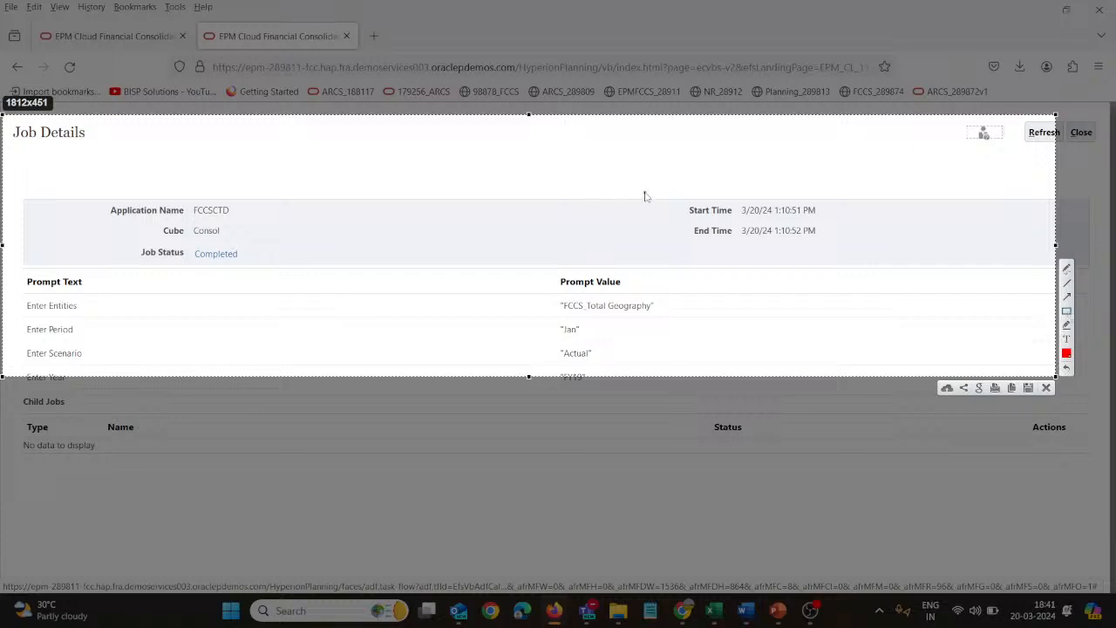
mouse_move(645, 187)
left_mouse_down()
mouse_move(797, 260)
mouse_move(893, 261)
left_mouse_up()
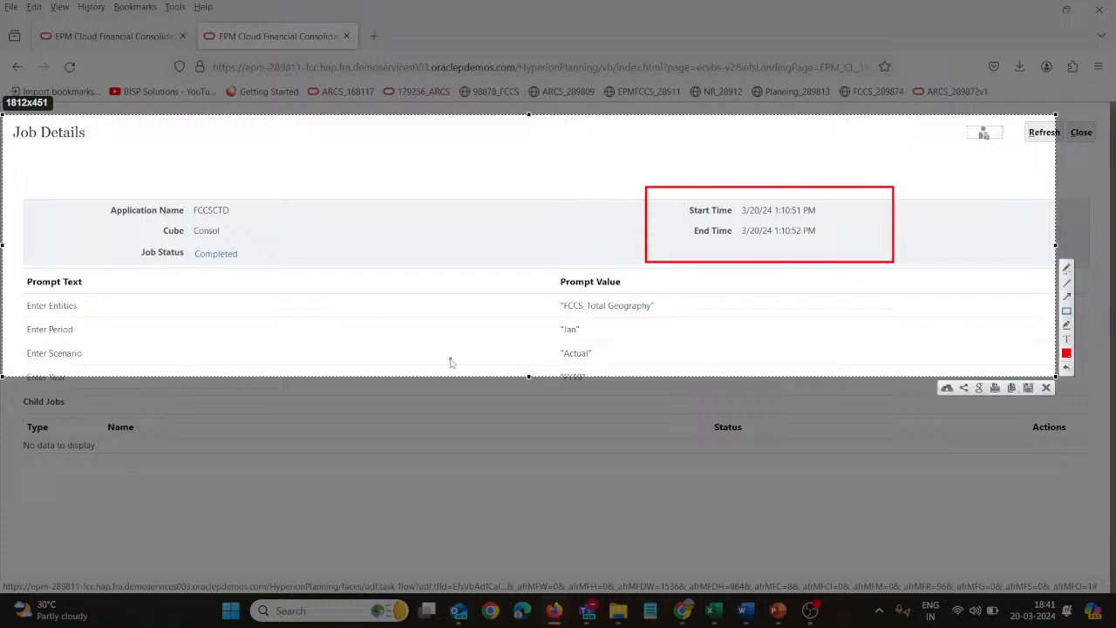
key("ctrl+z")
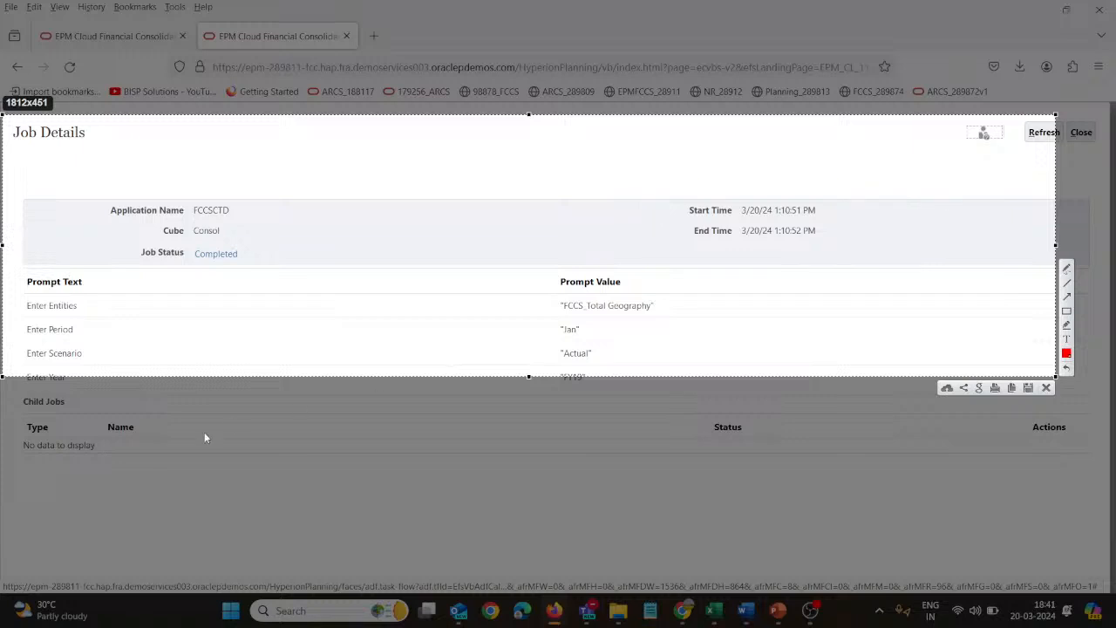
left_click_drag(527, 379, 529, 429)
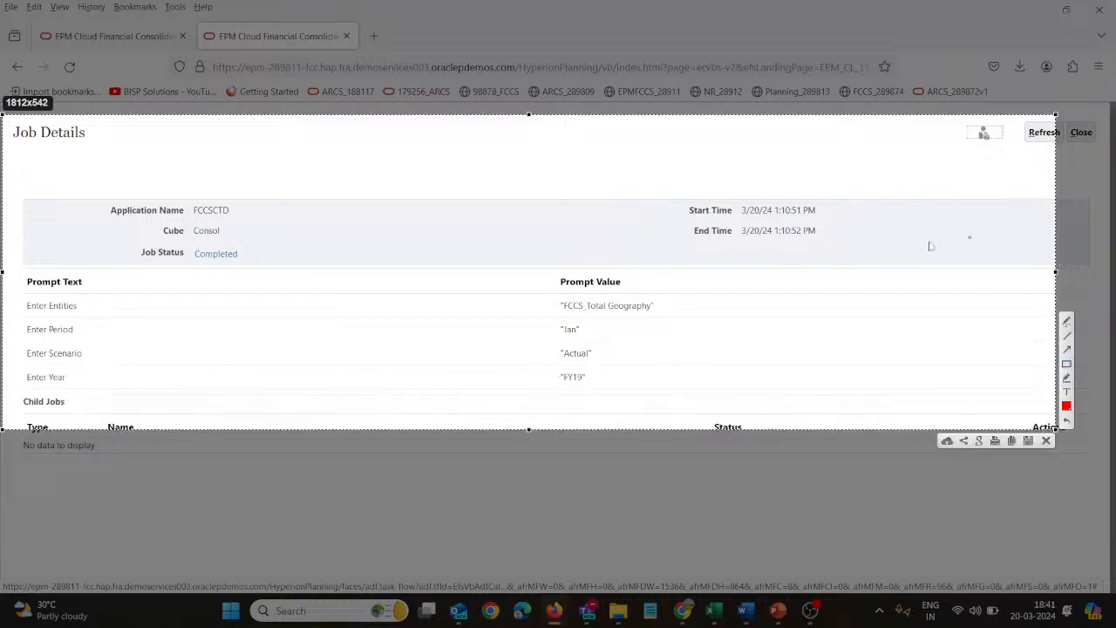
mouse_move(668, 200)
left_mouse_down()
mouse_move(879, 272)
mouse_move(948, 255)
left_mouse_up()
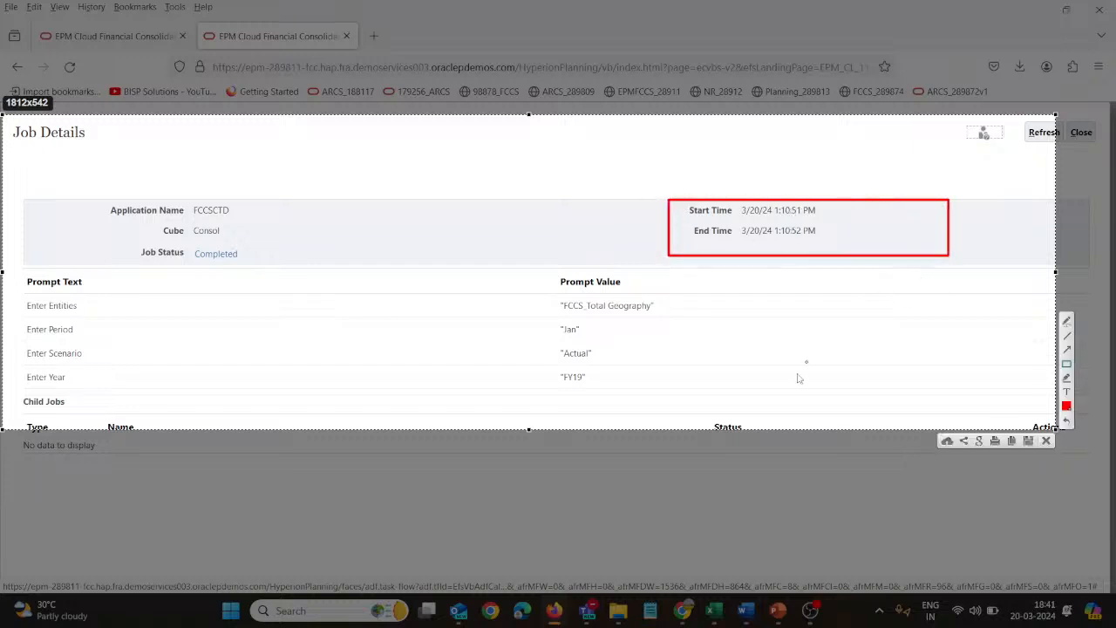
left_click(1011, 440)
Step: Paste the Consolidate job screenshot below the previous one in the CTD_Webinar_ScreenShot_2nd Word document and save it
mouse_move(744, 611)
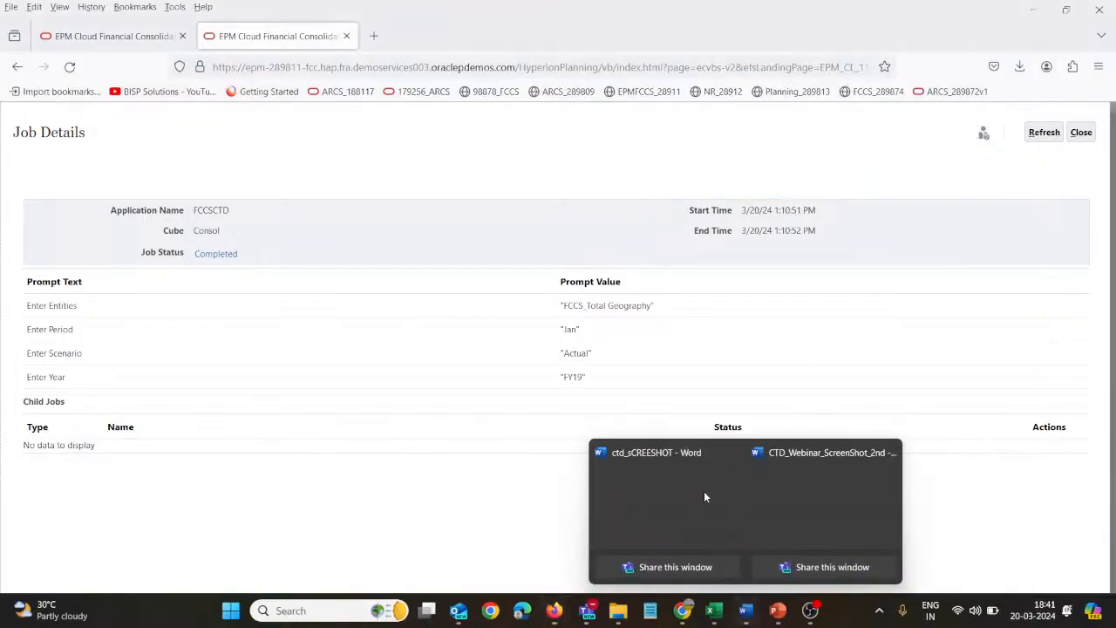
left_click(786, 504)
scroll(418, 453, "down", 4)
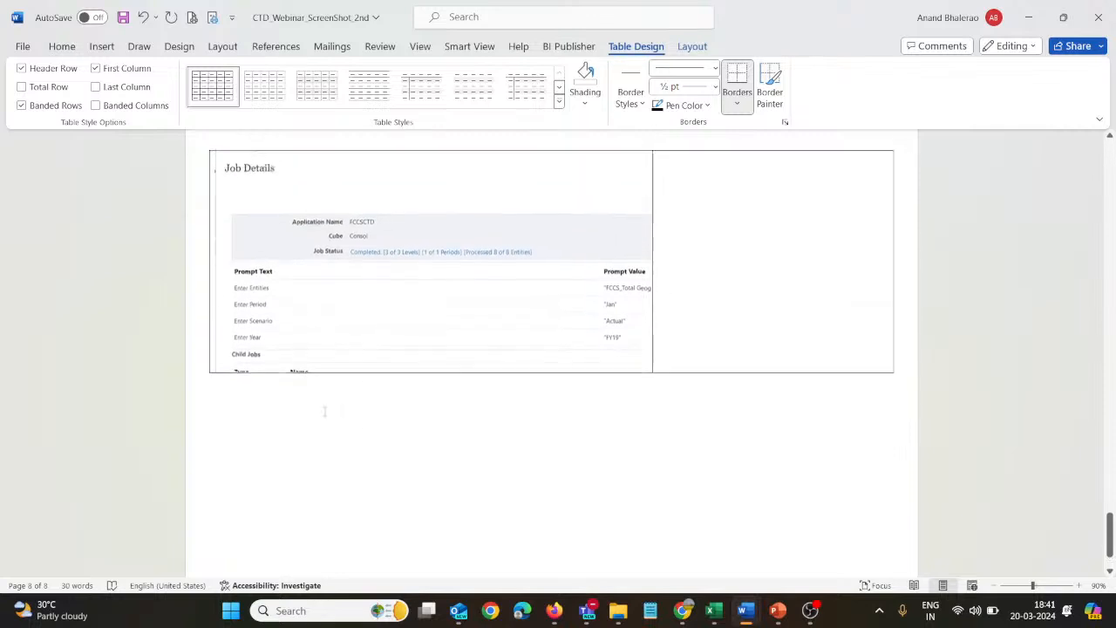
key("ctrl+v")
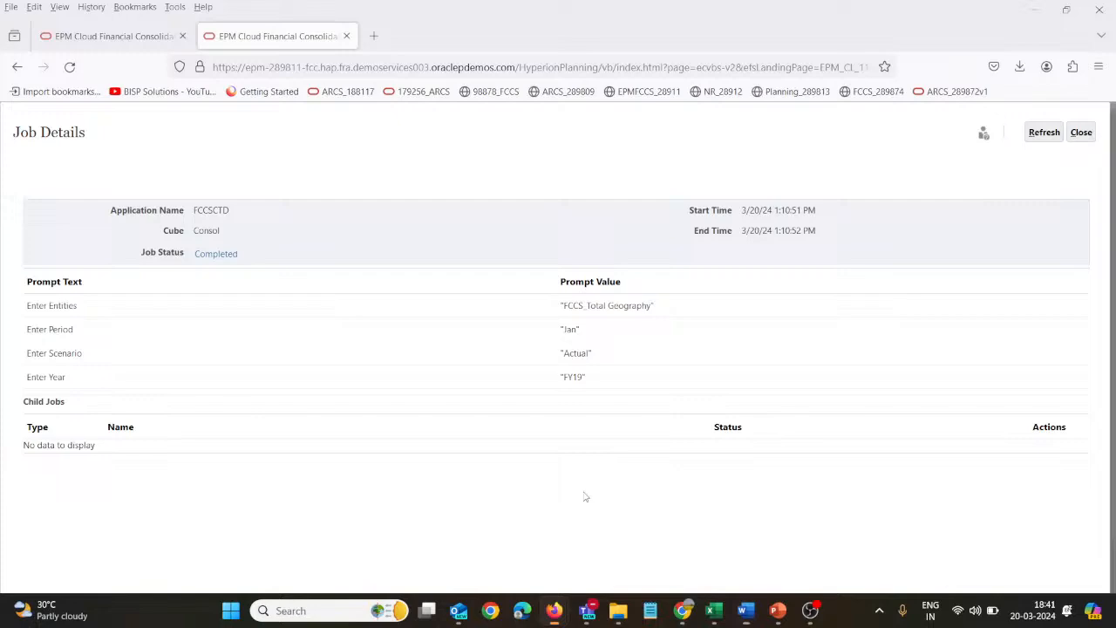
Step: Switch to the CTD_Smartview_9811_2nd workbook in Excel and refresh the ad hoc grid on the Input_FY16 sheet
key("alt+Tab")
mouse_move(712, 610)
left_click(870, 504)
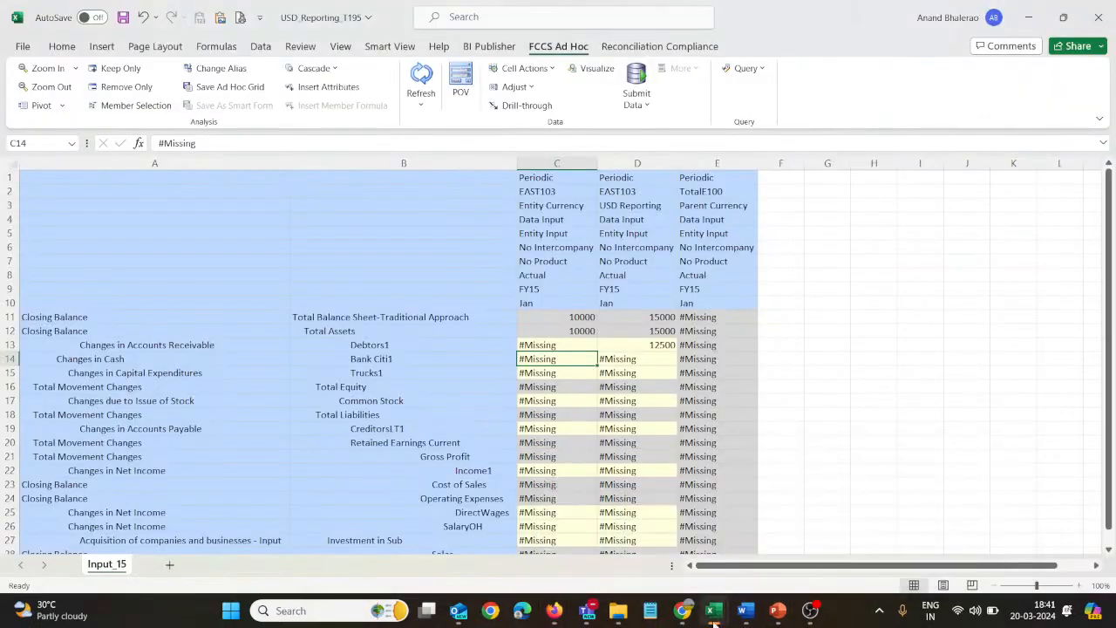
mouse_move(712, 610)
left_click(715, 521)
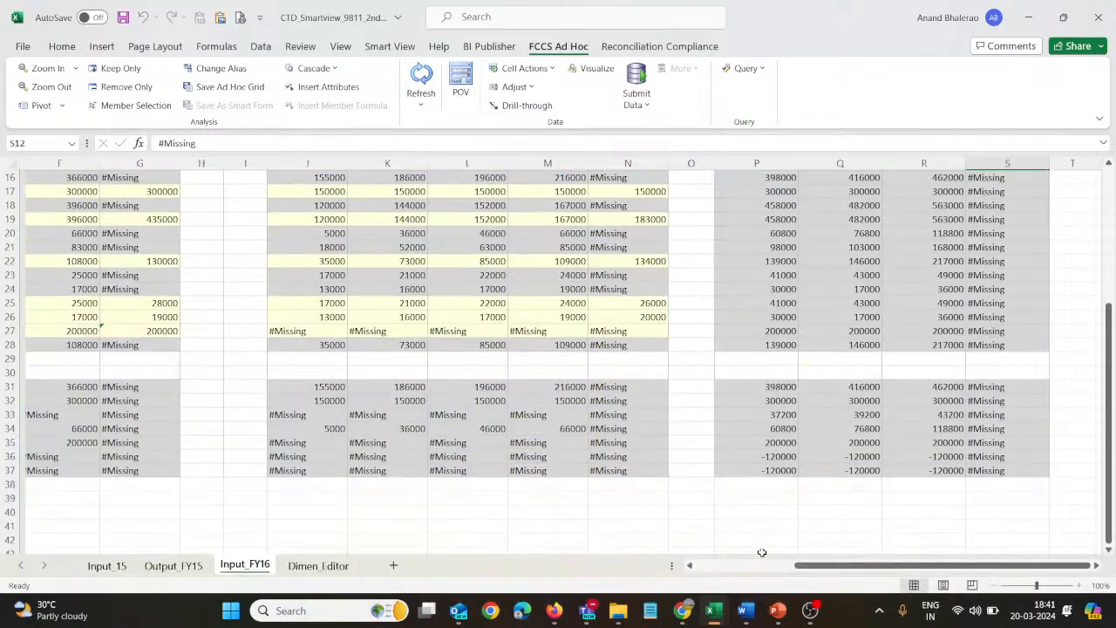
scroll(362, 332, "up", 5)
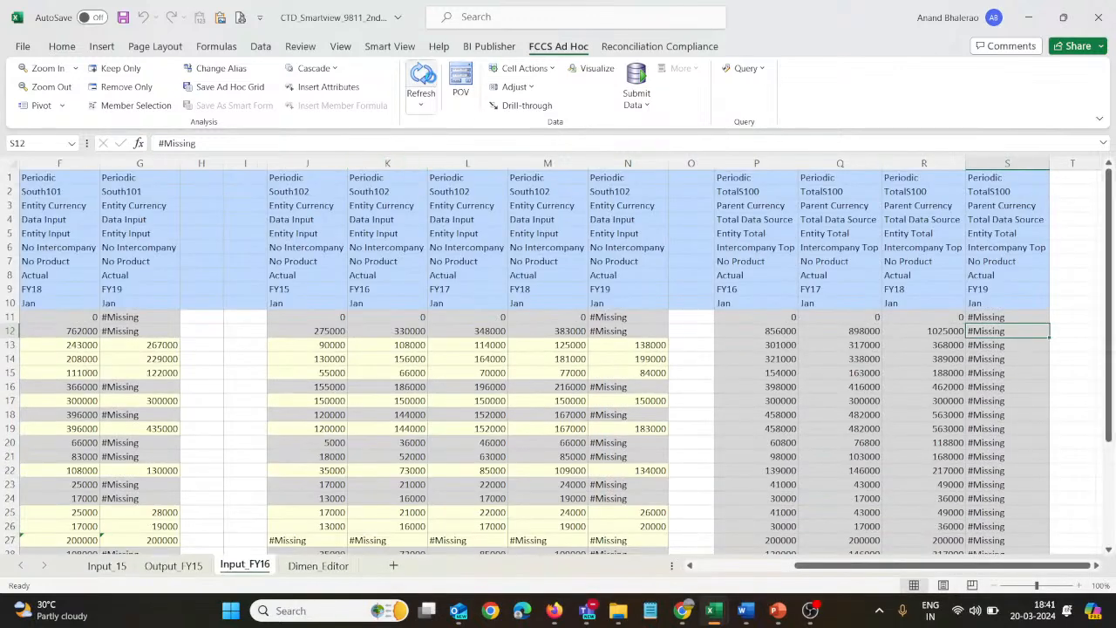
left_click(422, 78)
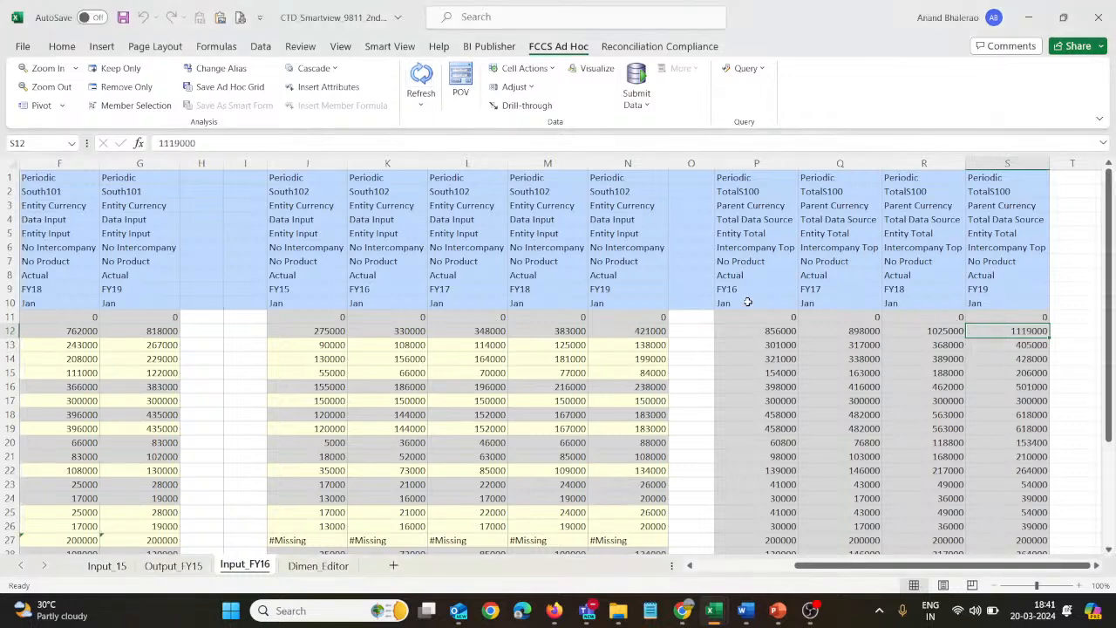
Step: Highlight the TotalS100 entity headers of the FY16 to FY19 columns (P2:S2) with a light yellow-orange fill and save the workbook
left_click_drag(730, 289, 986, 296)
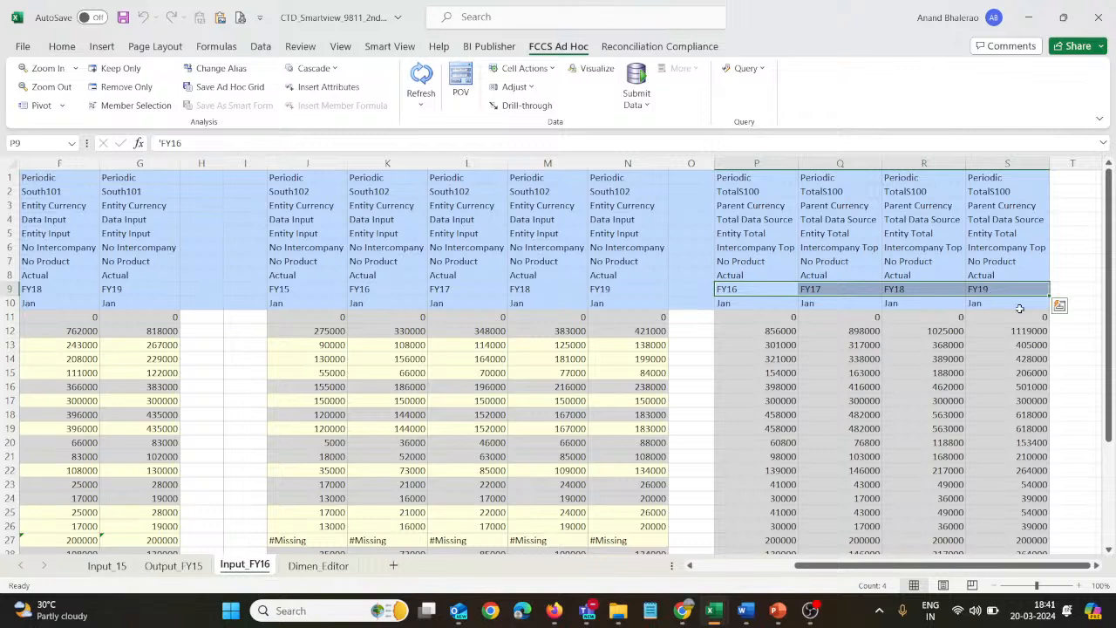
left_click_drag(721, 191, 985, 177)
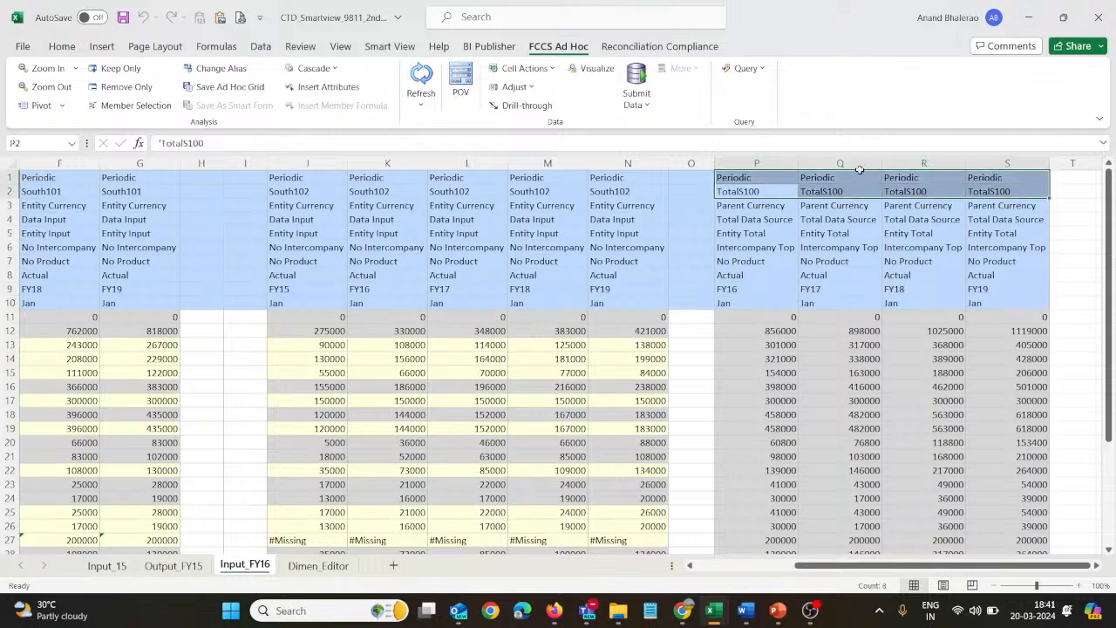
key("shift+Down")
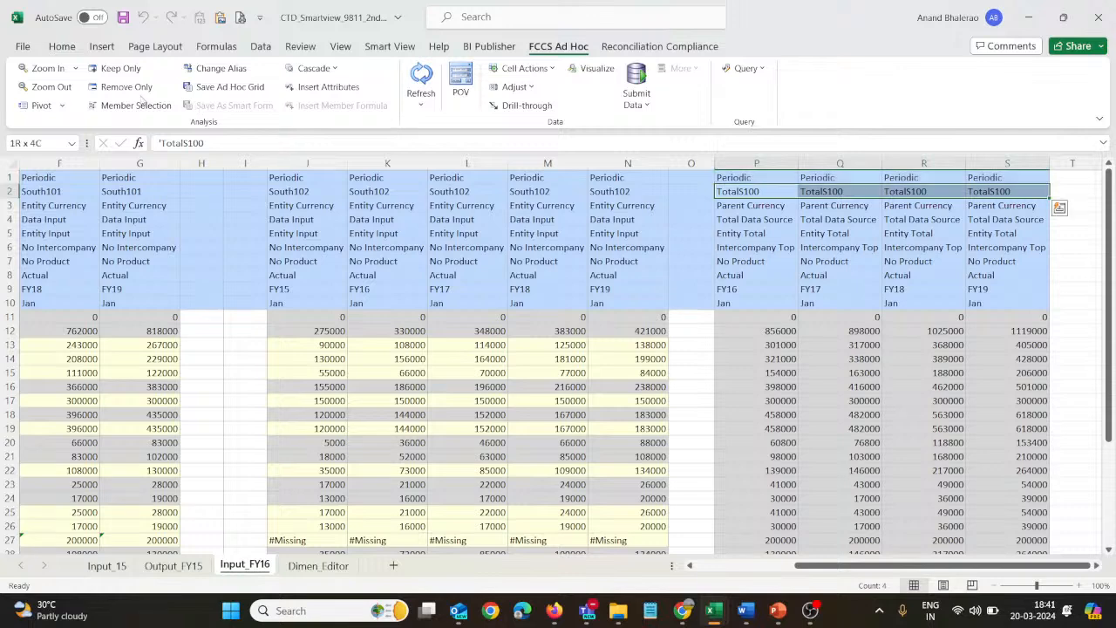
left_click(62, 46)
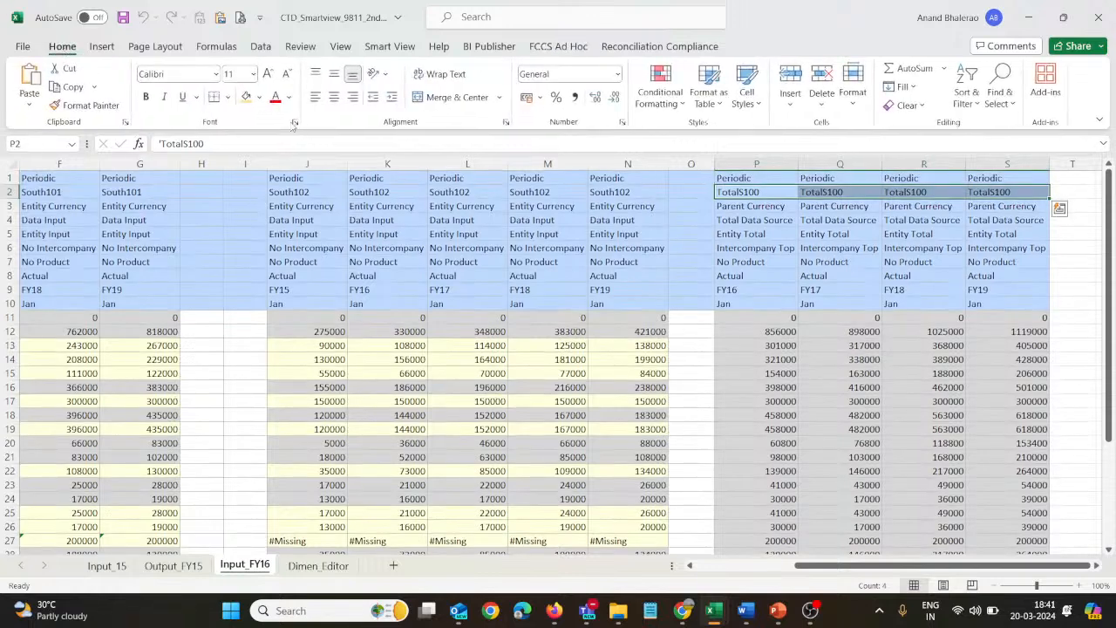
left_click(246, 97)
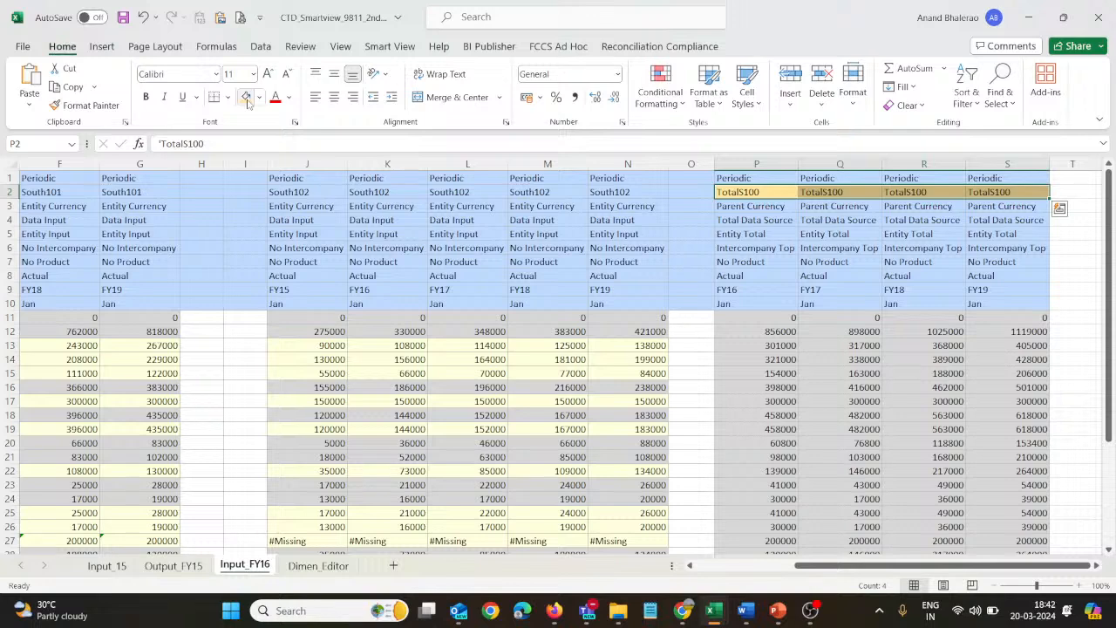
left_click(123, 16)
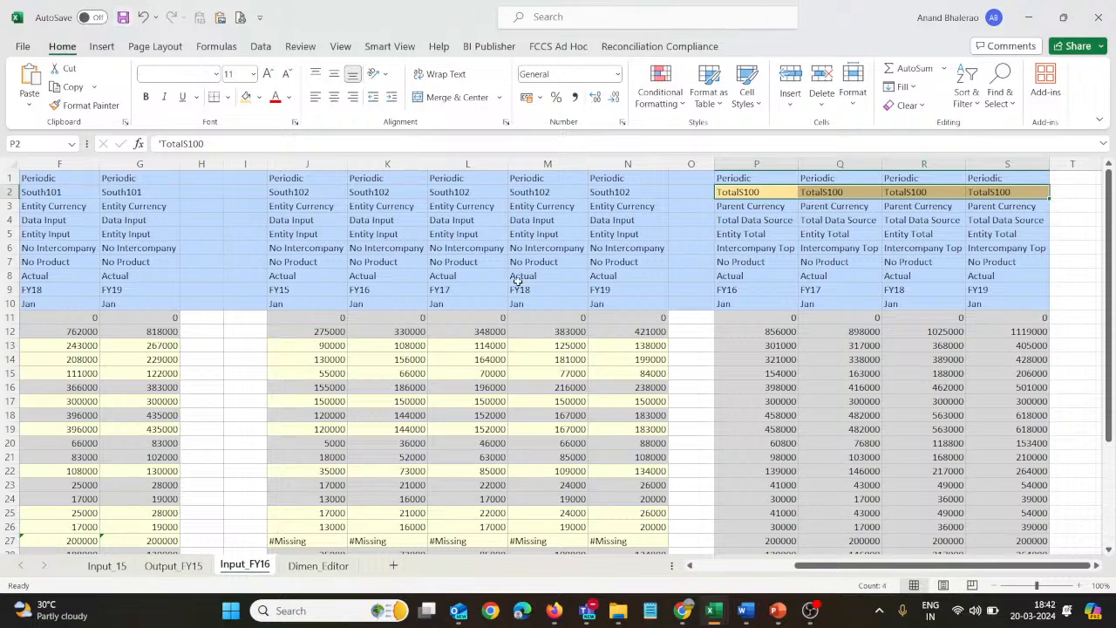
Step: Return to the FCCSCTD application in Firefox and close the Consolidate job's details
mouse_move(555, 615)
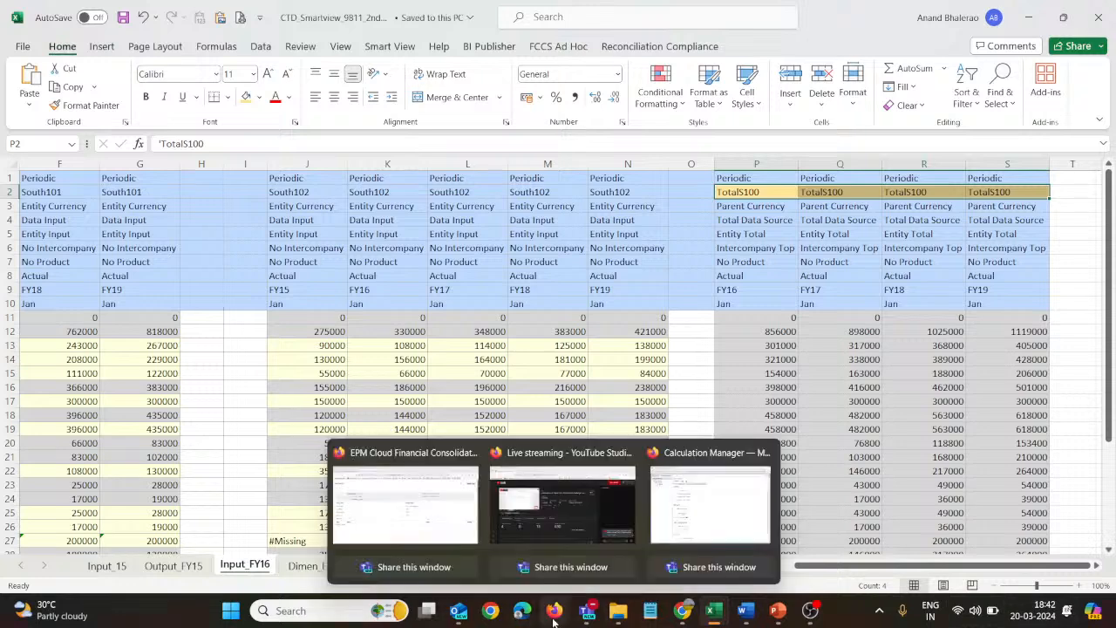
left_click(407, 520)
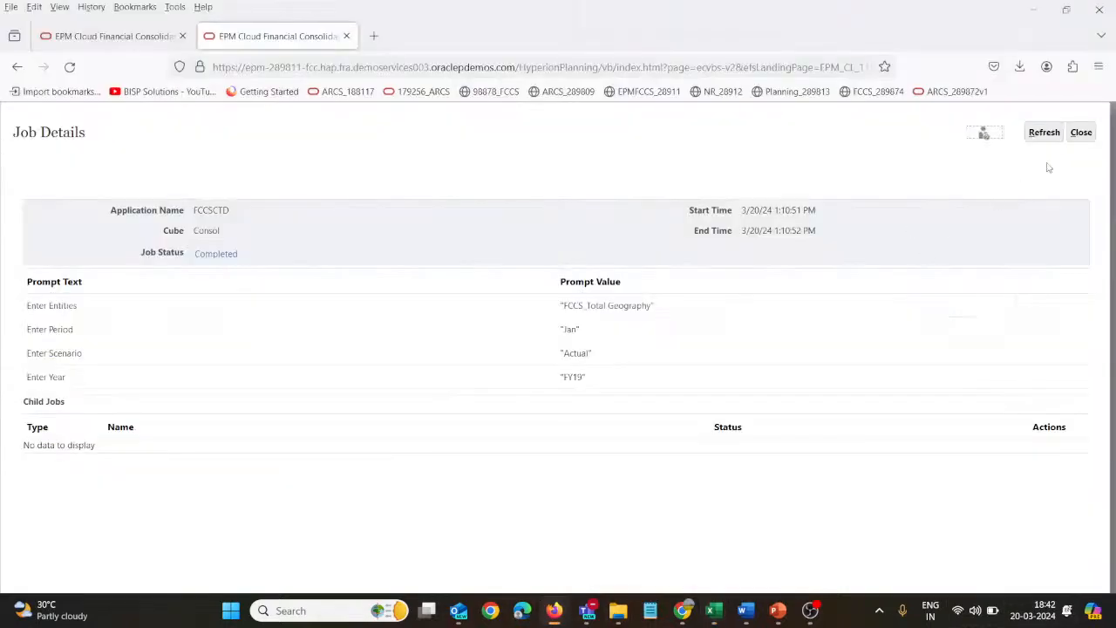
left_click(1081, 131)
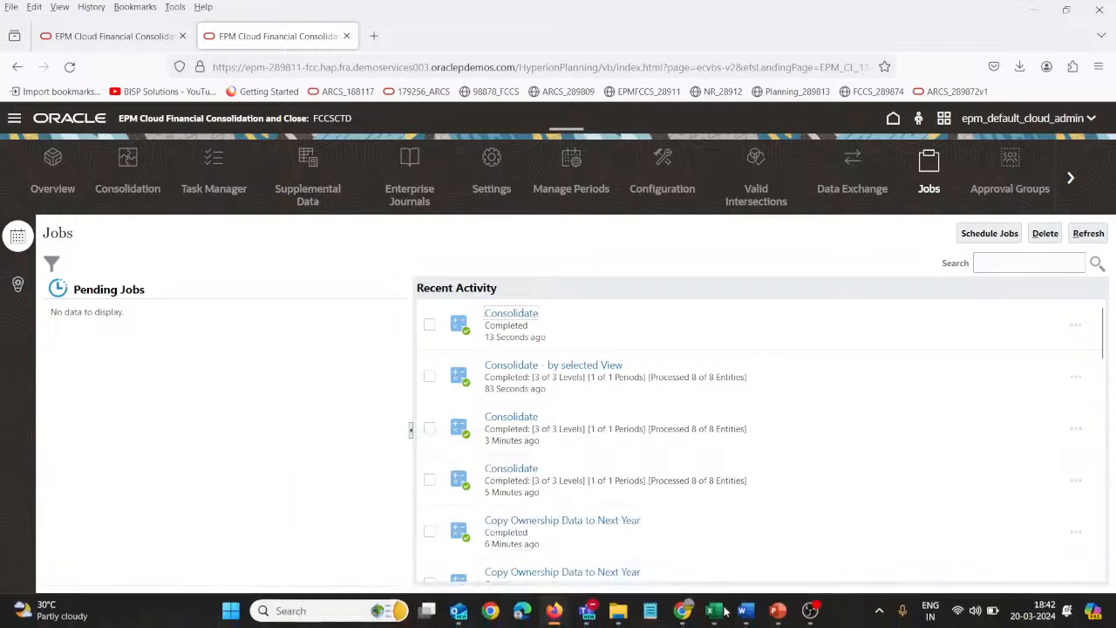
Step: Switch to the CTD_Webinar_ScreenShot_2nd document in Word and set the last Job Details screenshot's width to 15 cm
mouse_move(744, 613)
left_click(767, 470)
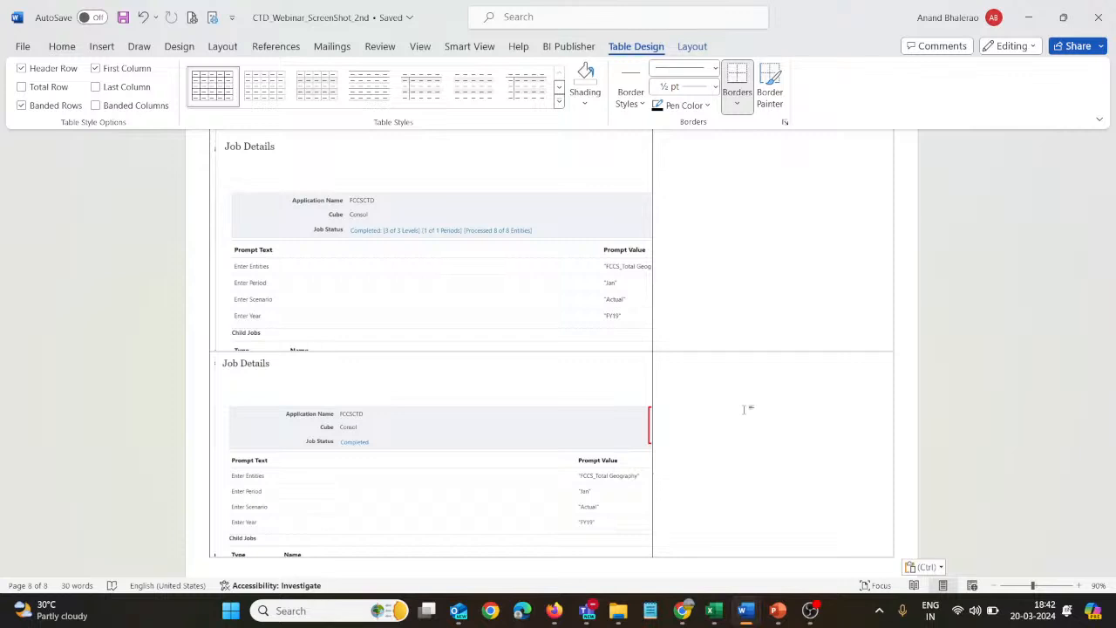
left_click(371, 442)
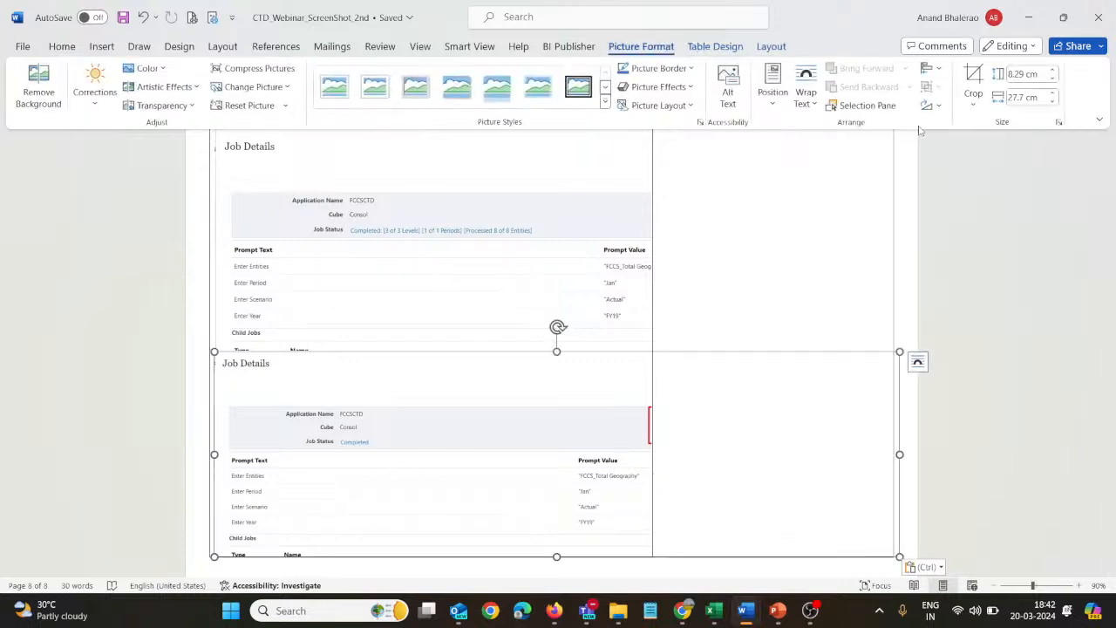
left_click(1020, 97)
type("12")
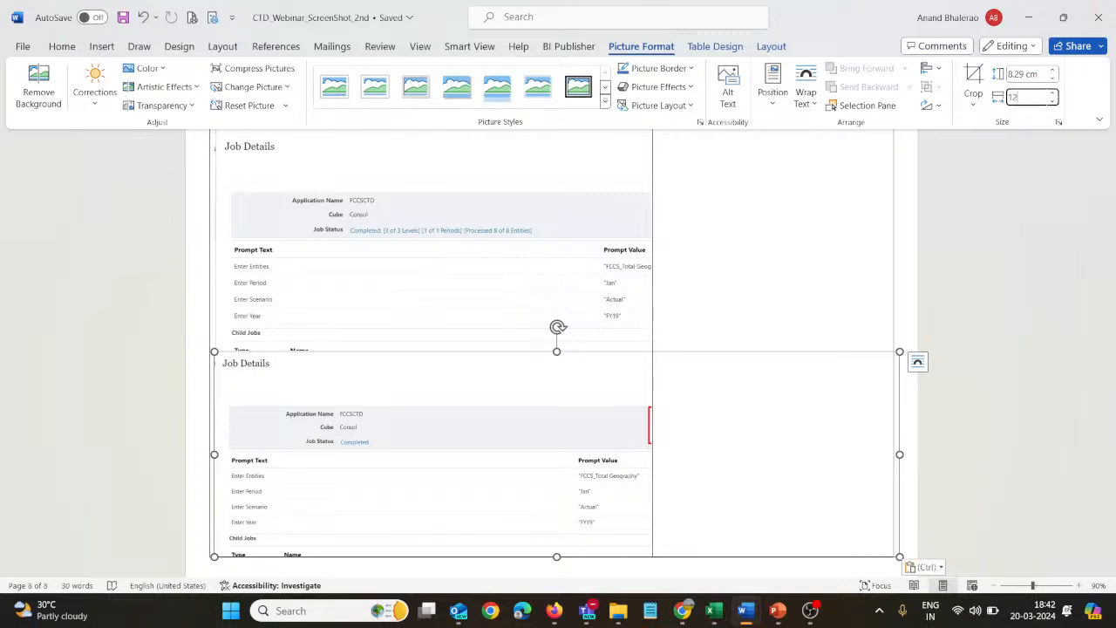
key("Return")
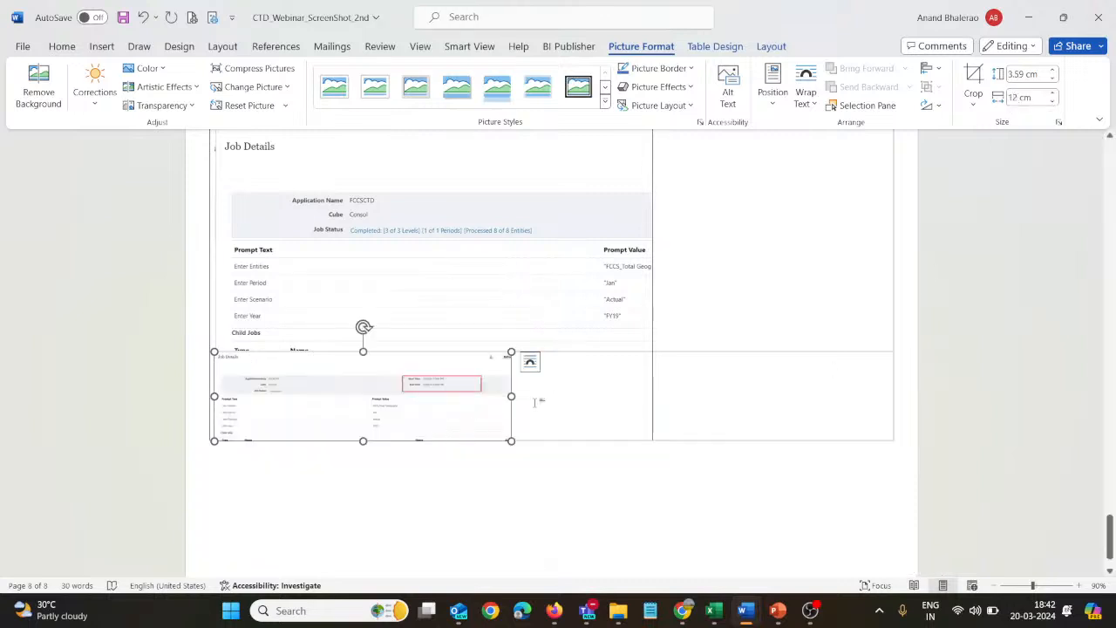
left_click(1020, 98)
type("15")
key("Return")
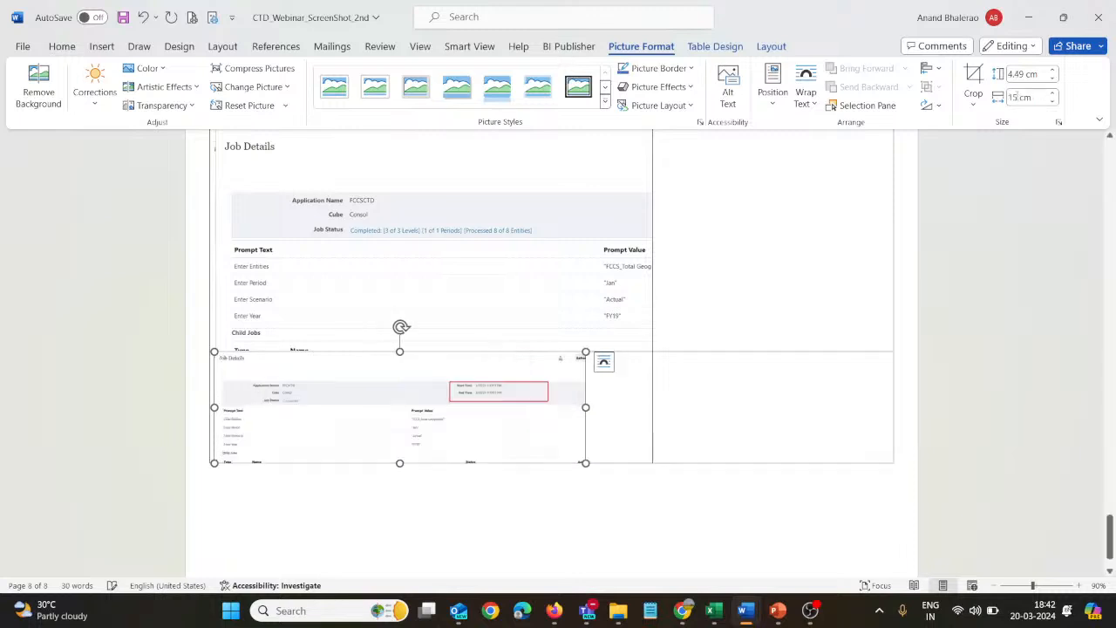
Step: Copy the FY19 "When Restructure Cube Not RUN" screenshot from ctd_sCREESHOT into the empty cell beside the last Job Details screenshot in CTD_Webinar_ScreenShot_2nd
left_click(769, 393)
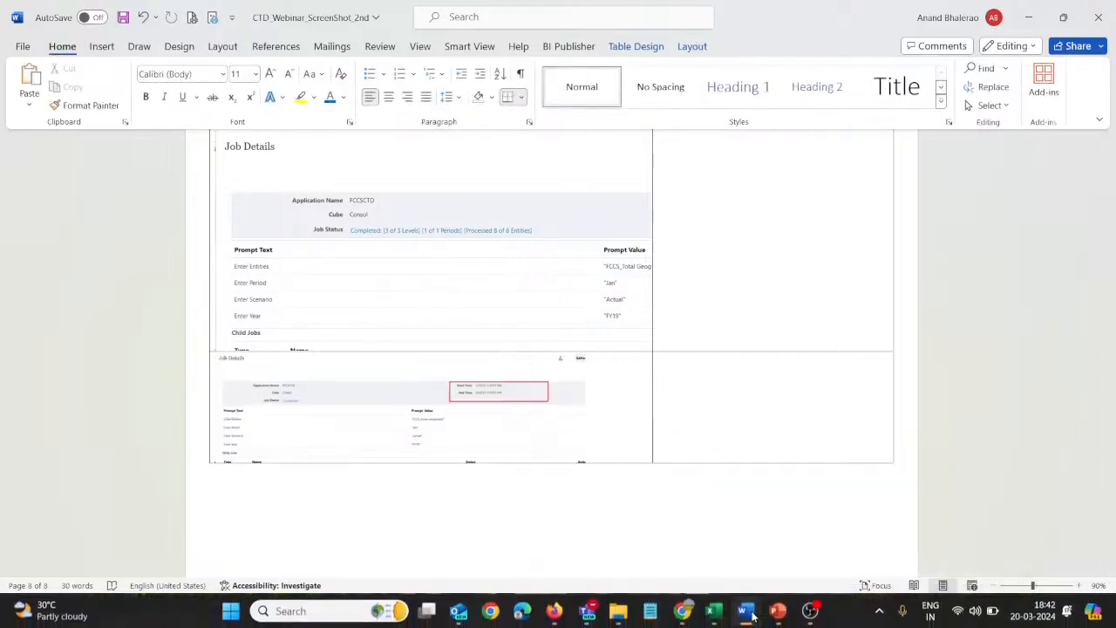
left_click(715, 489)
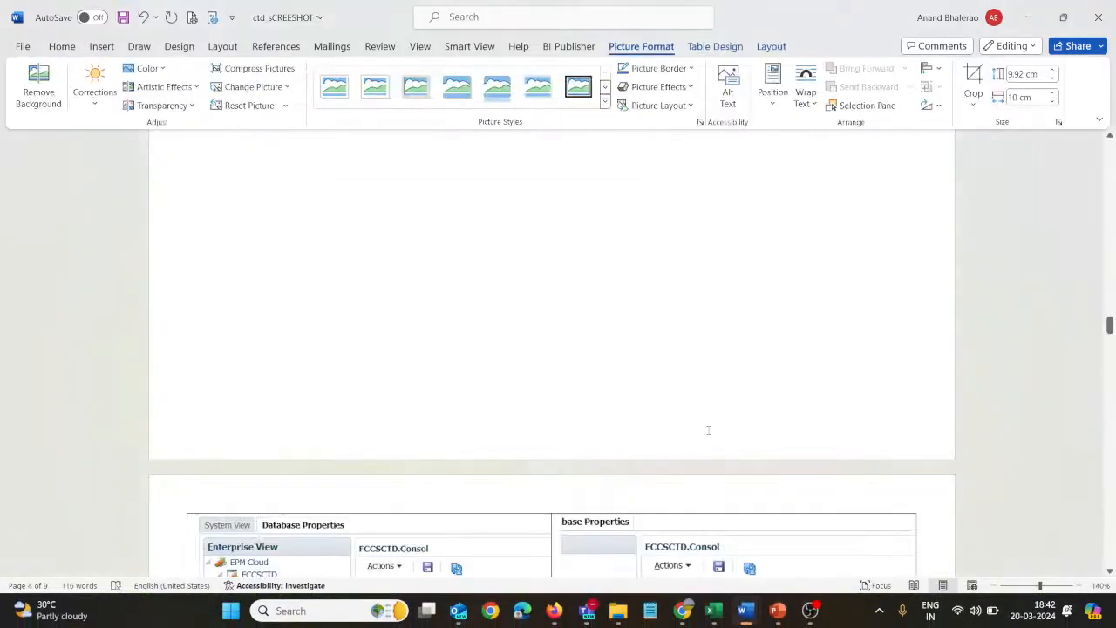
scroll(722, 436, "down", 3)
scroll(722, 438, "down", 6)
left_click_drag(1111, 359, 1111, 479)
scroll(530, 326, "up", 4)
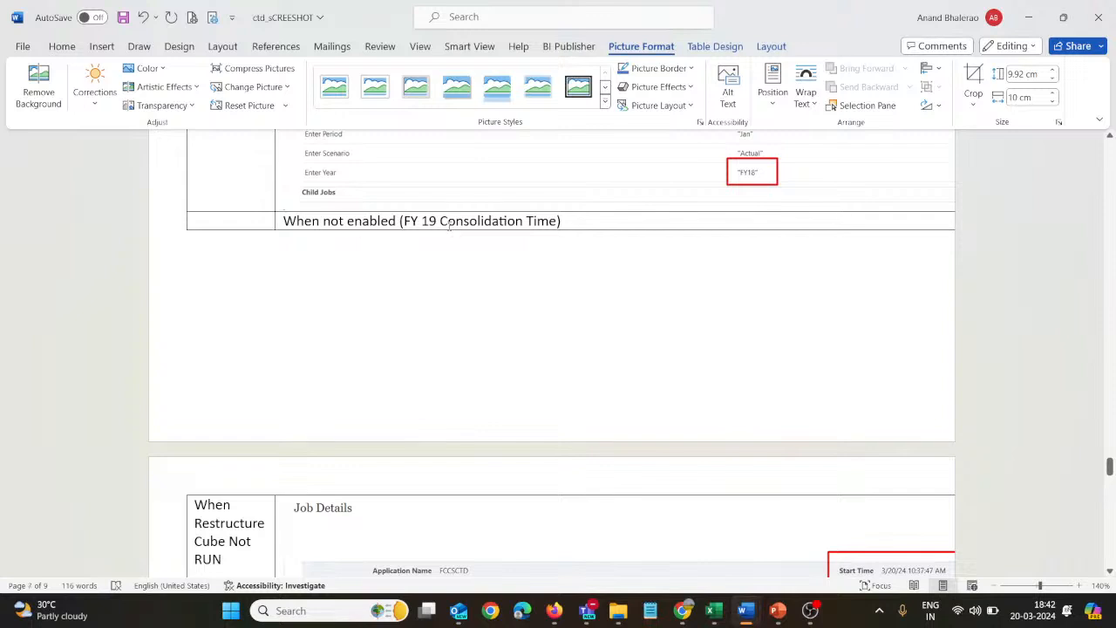
scroll(514, 255, "down", 3)
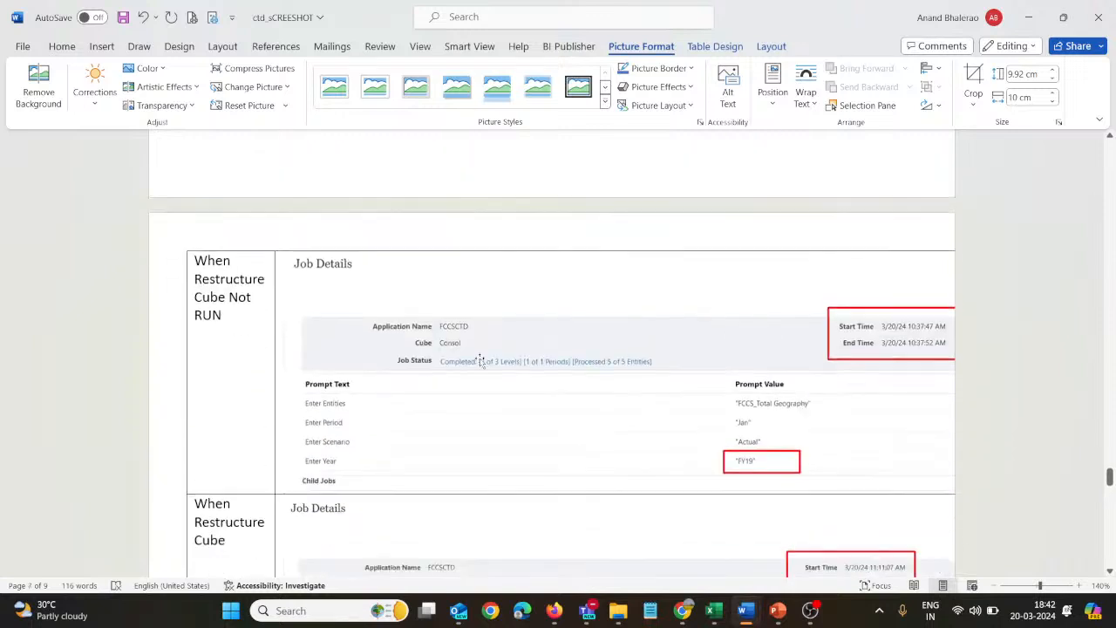
left_click(428, 365)
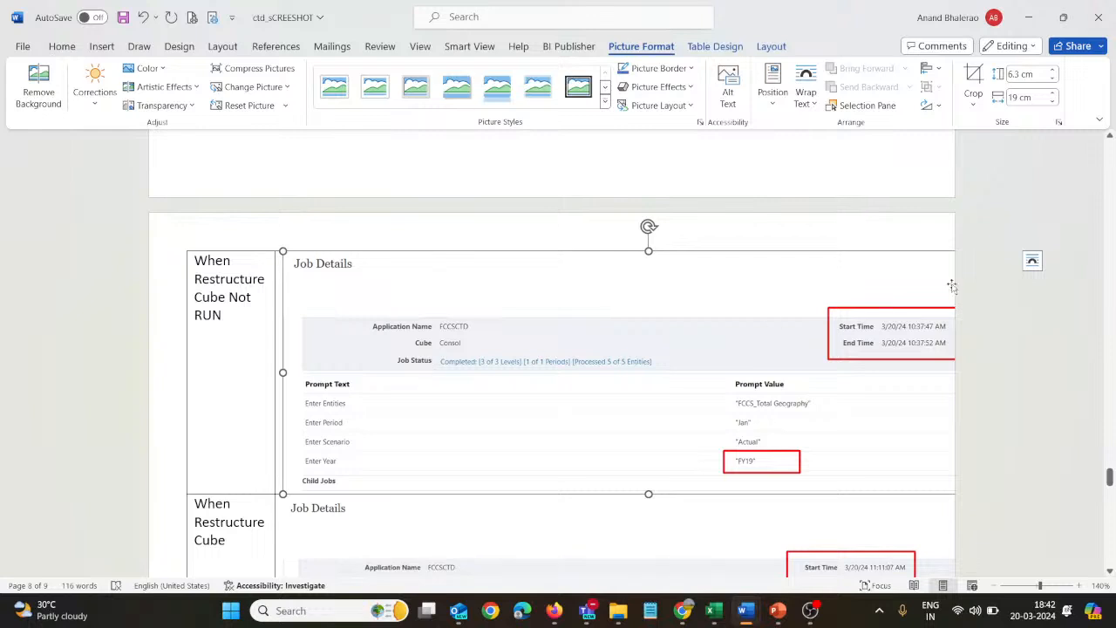
key("alt+Tab")
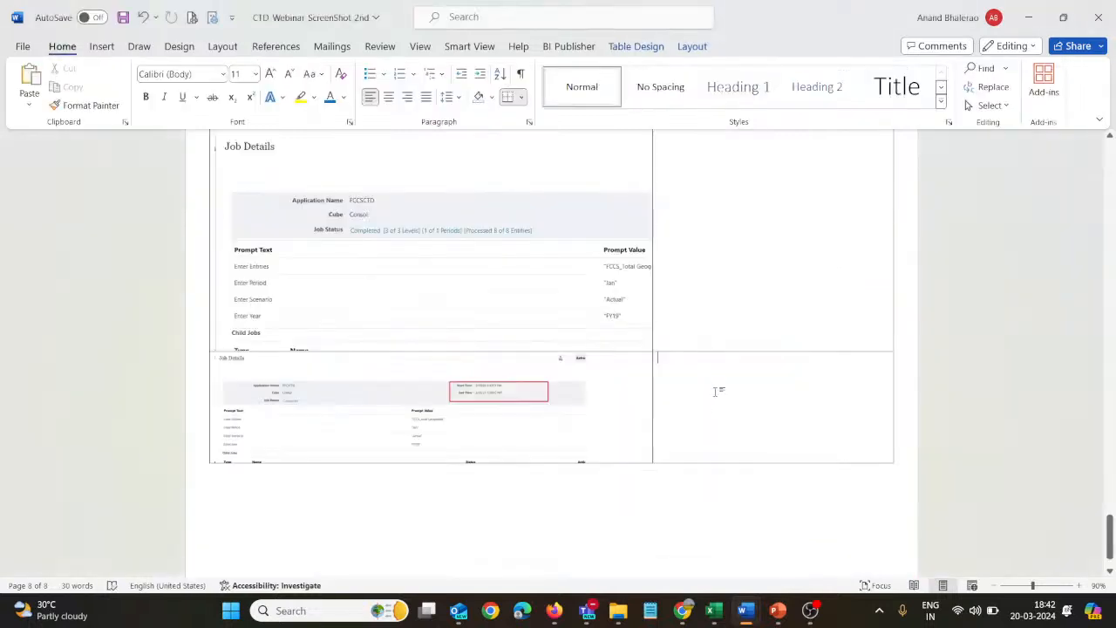
key("ctrl+v")
Step: Copy the "When not enabled" FY18 Job Details screenshot from ctd_sCREESHOT into the cell beside the FY18 With CTD screenshot in CTD_Webinar_ScreenShot_2nd
scroll(687, 379, "up", 3)
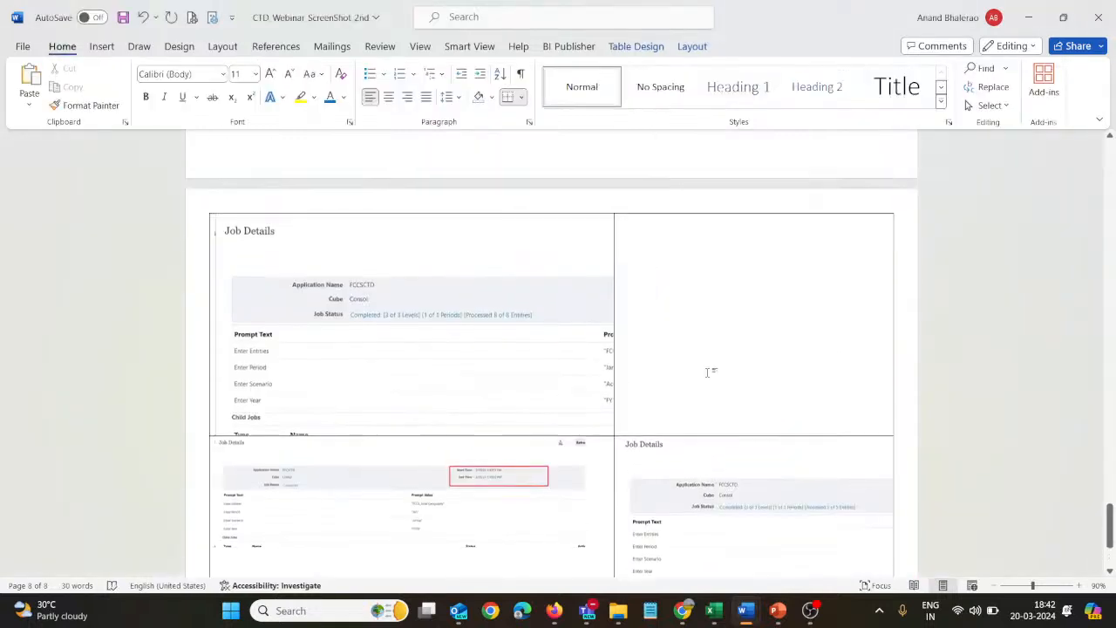
scroll(686, 371, "up", 5)
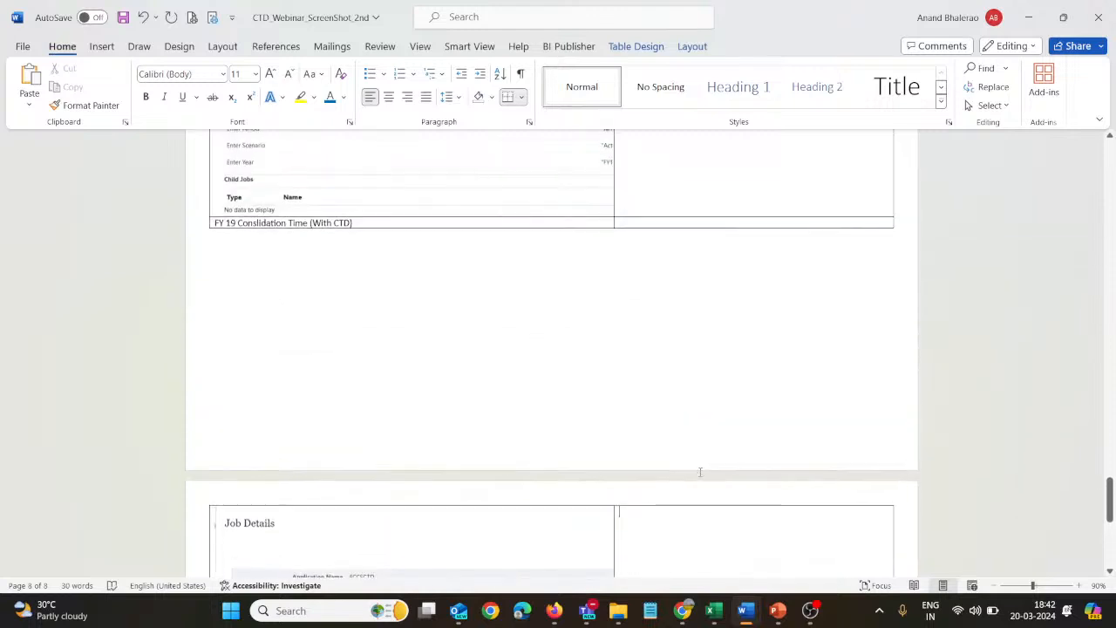
scroll(440, 290, "up", 4)
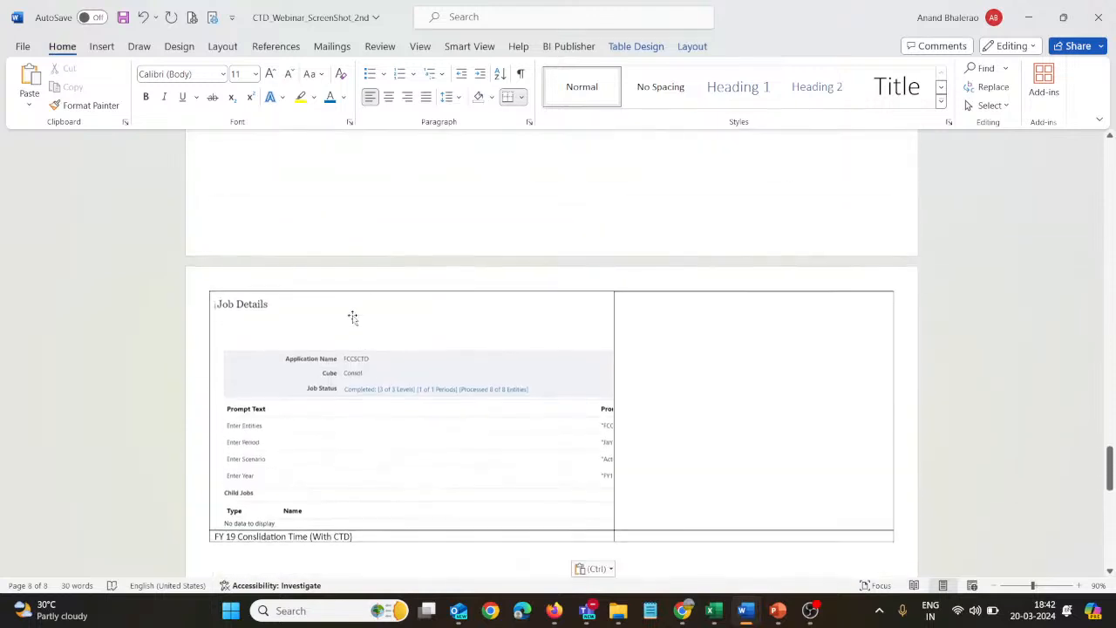
left_click(342, 490)
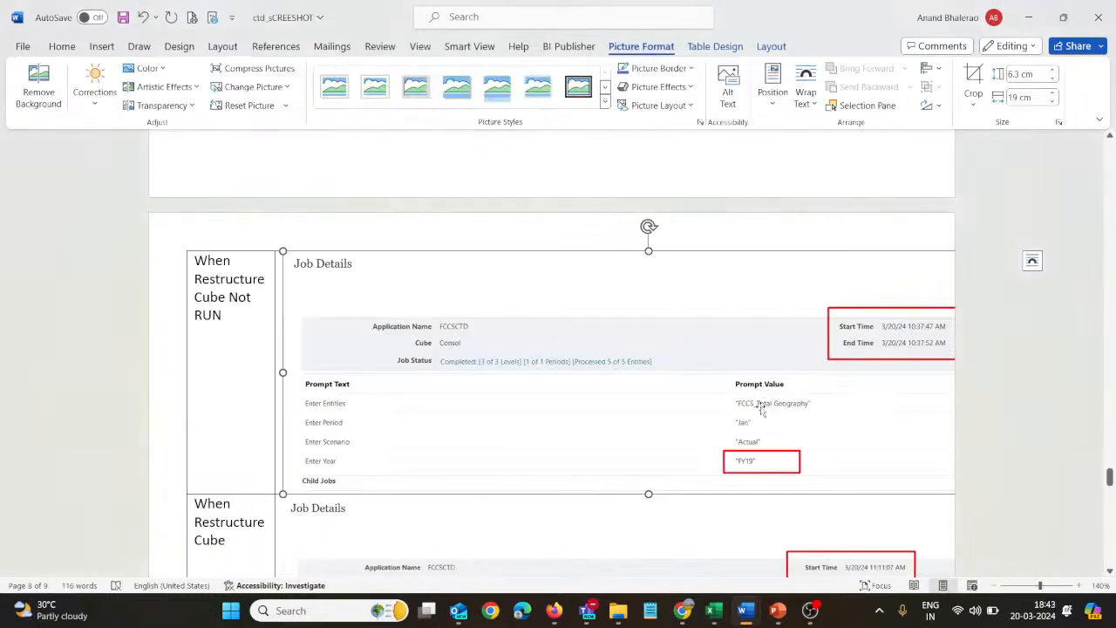
scroll(715, 405, "up", 3)
scroll(715, 405, "up", 6)
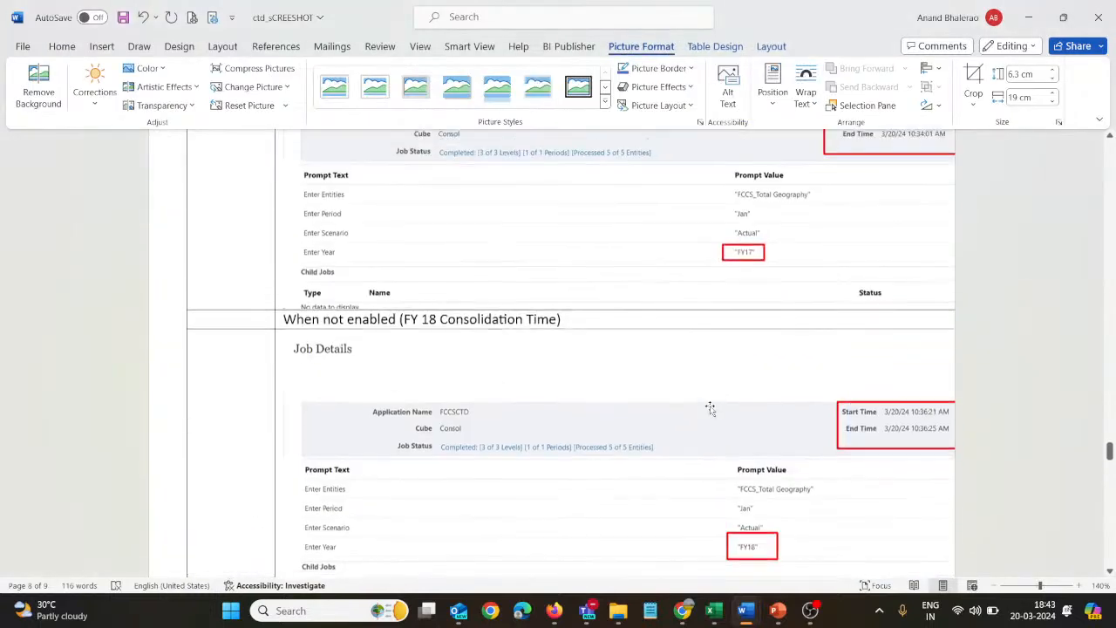
left_click(544, 439)
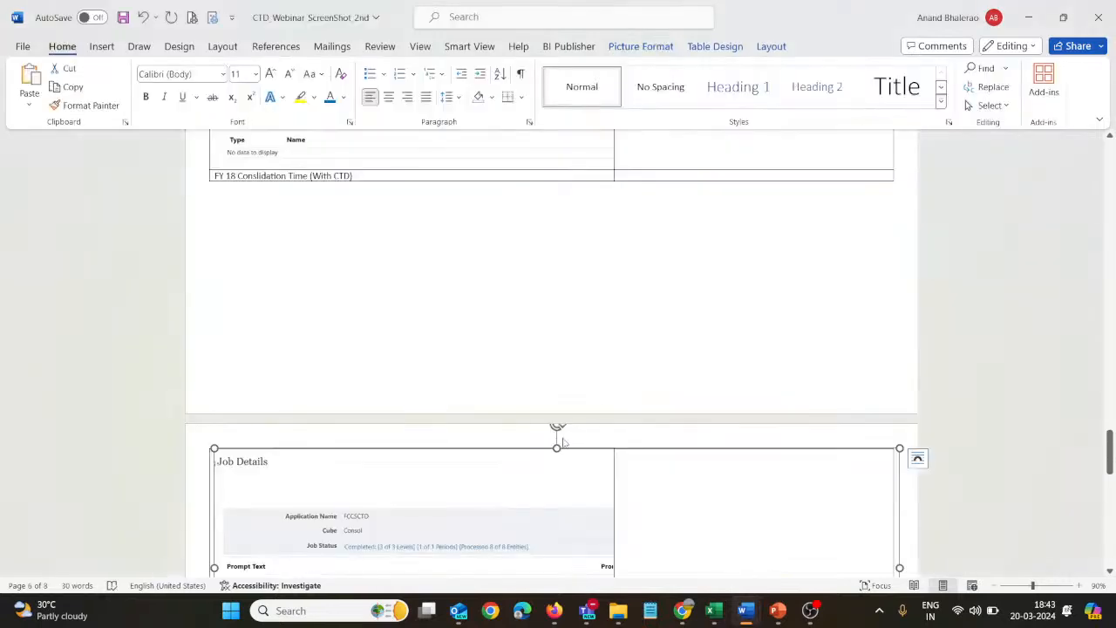
scroll(700, 476, "up", 2)
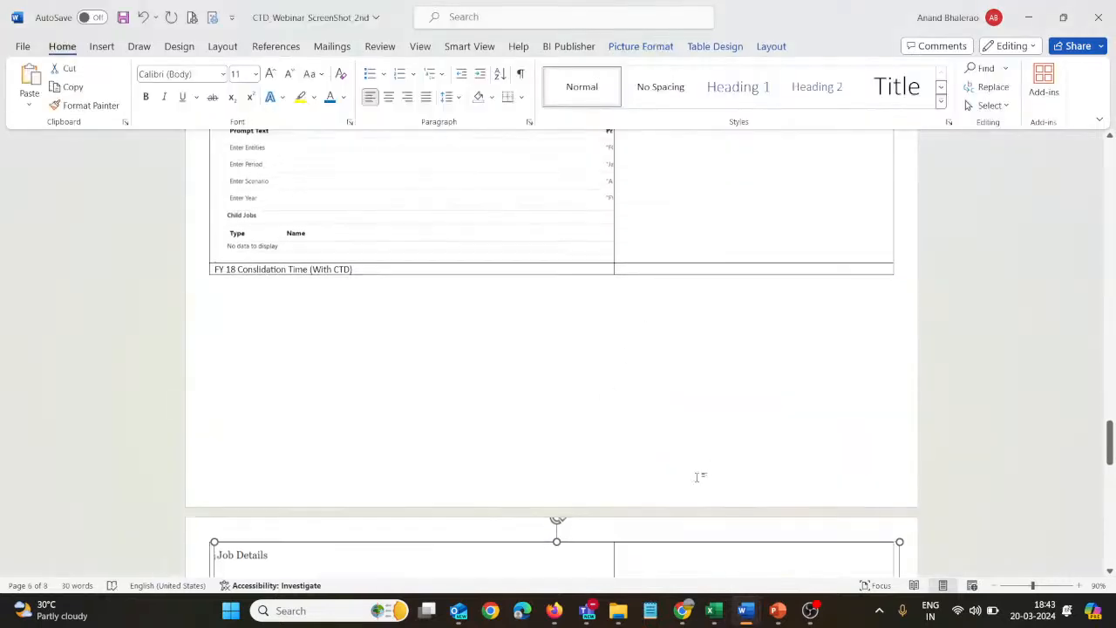
scroll(700, 476, "down", 3)
left_click(655, 428)
key("ctrl+v")
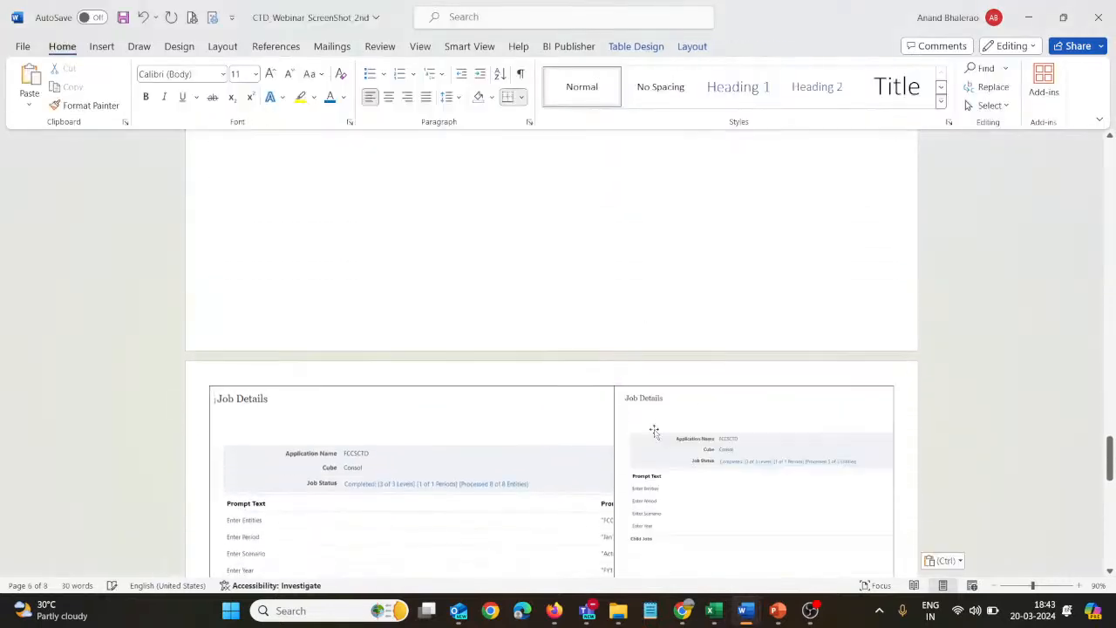
Step: Copy the "When not enabled" FY17 Job Details screenshot from ctd_sCREESHOT into the cell beside the FY17 With CTD screenshot in CTD_Webinar_ScreenShot_2nd
scroll(654, 431, "down", 3)
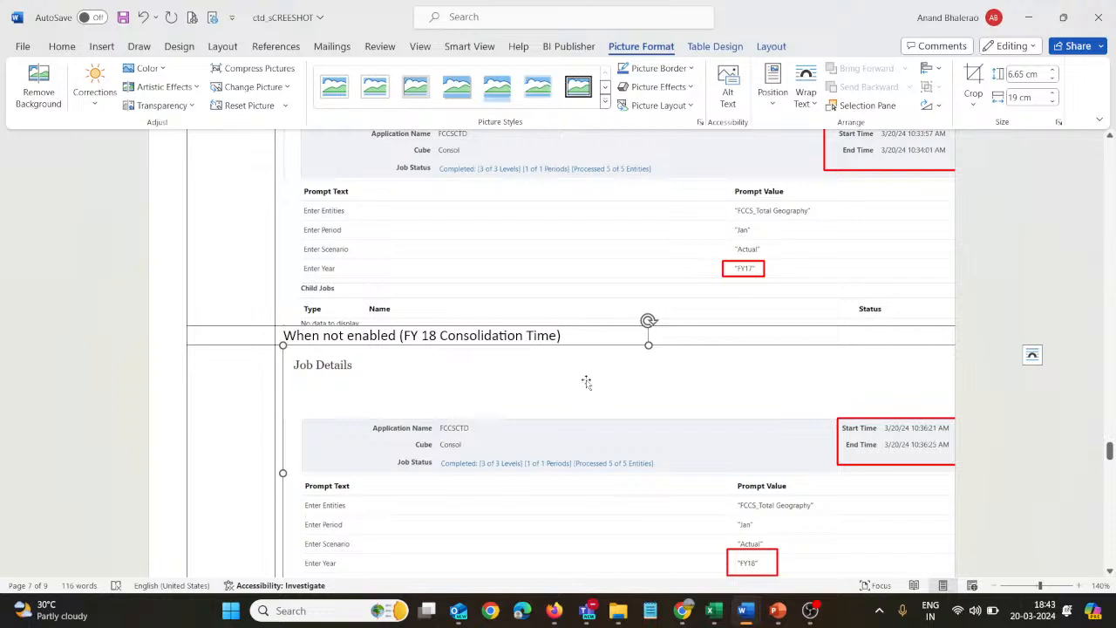
scroll(584, 381, "up", 3)
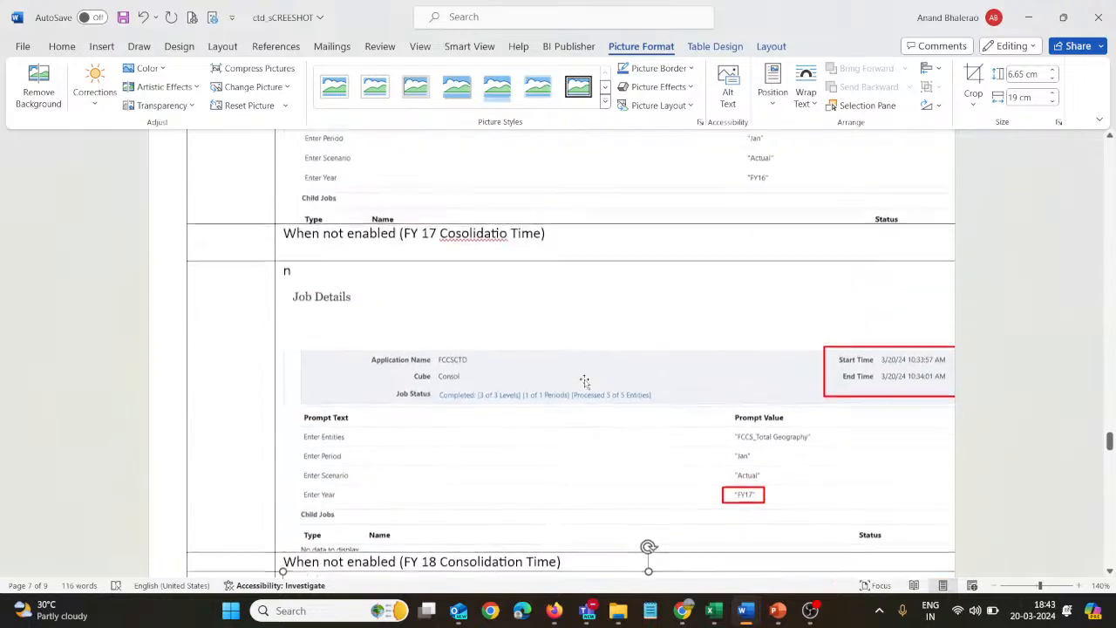
left_click(524, 385)
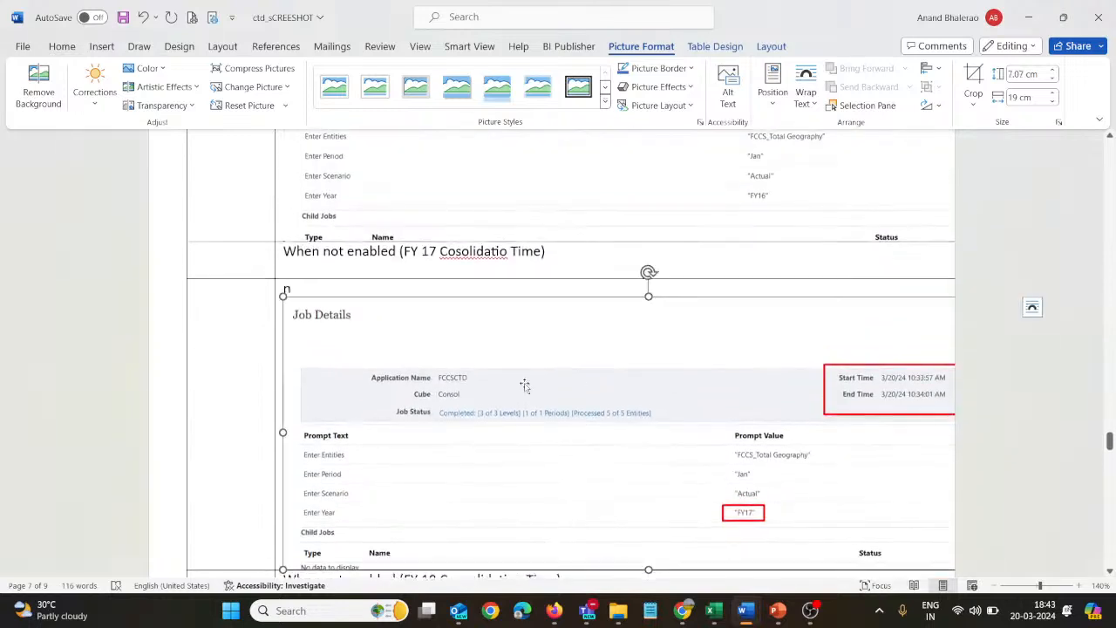
key("alt+Tab")
scroll(741, 314, "up", 5)
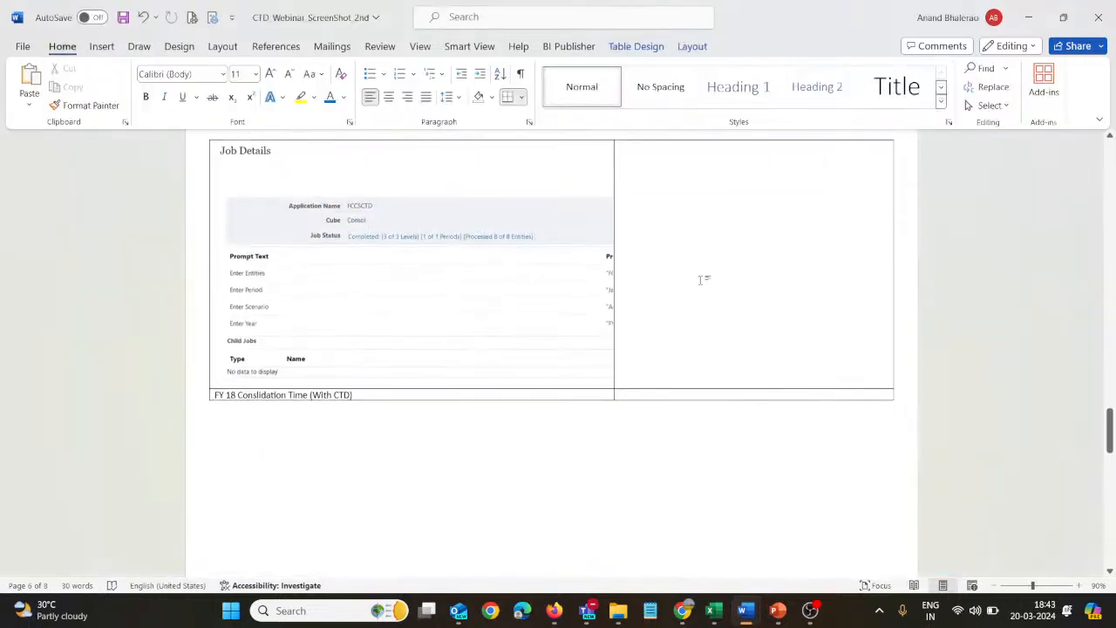
left_click(655, 286)
key("ctrl+v")
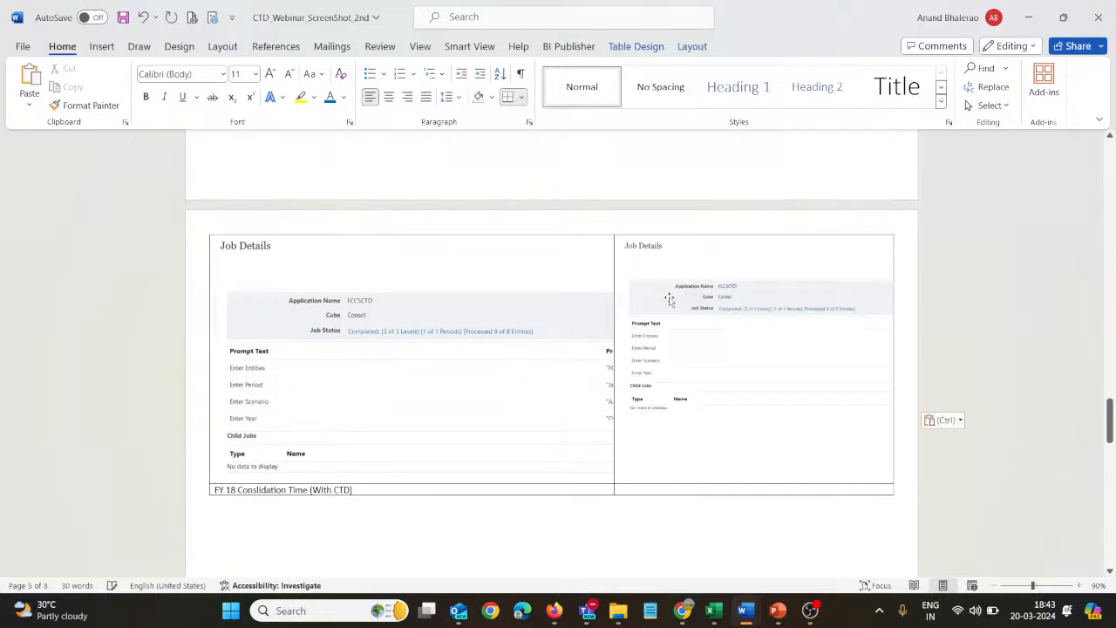
Step: Copy the "When not enabled" FY16 Job Details screenshot from ctd_sCREESHOT into the cell beside the FY16 With CTD screenshot in CTD_Webinar_ScreenShot_2nd
scroll(721, 355, "up", 6)
scroll(616, 322, "up", 1)
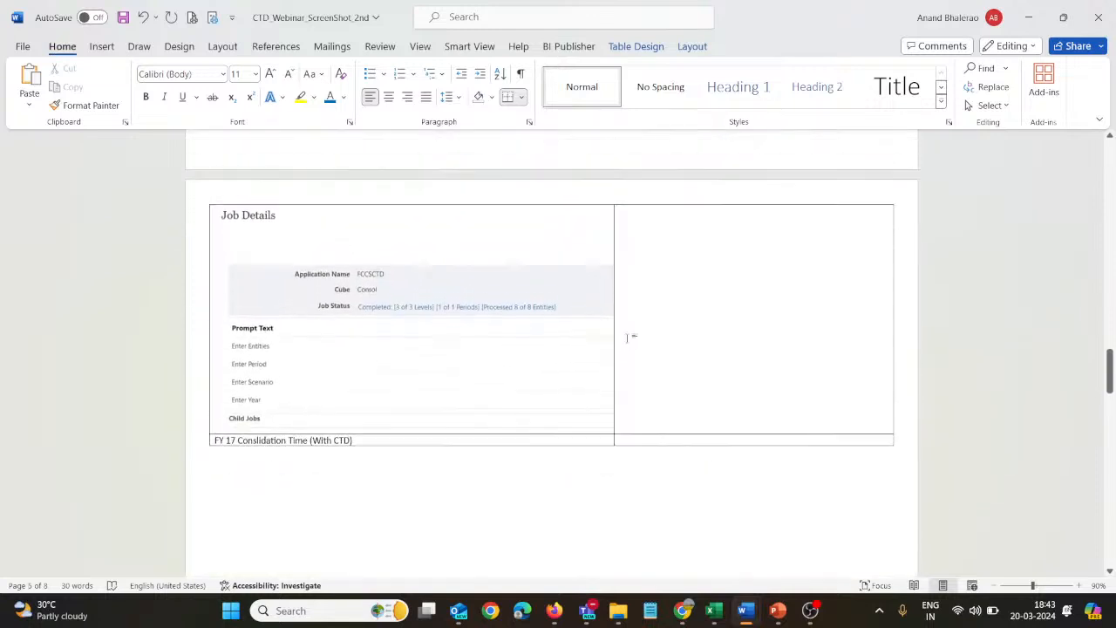
scroll(671, 324, "up", 4)
scroll(672, 321, "down", 6)
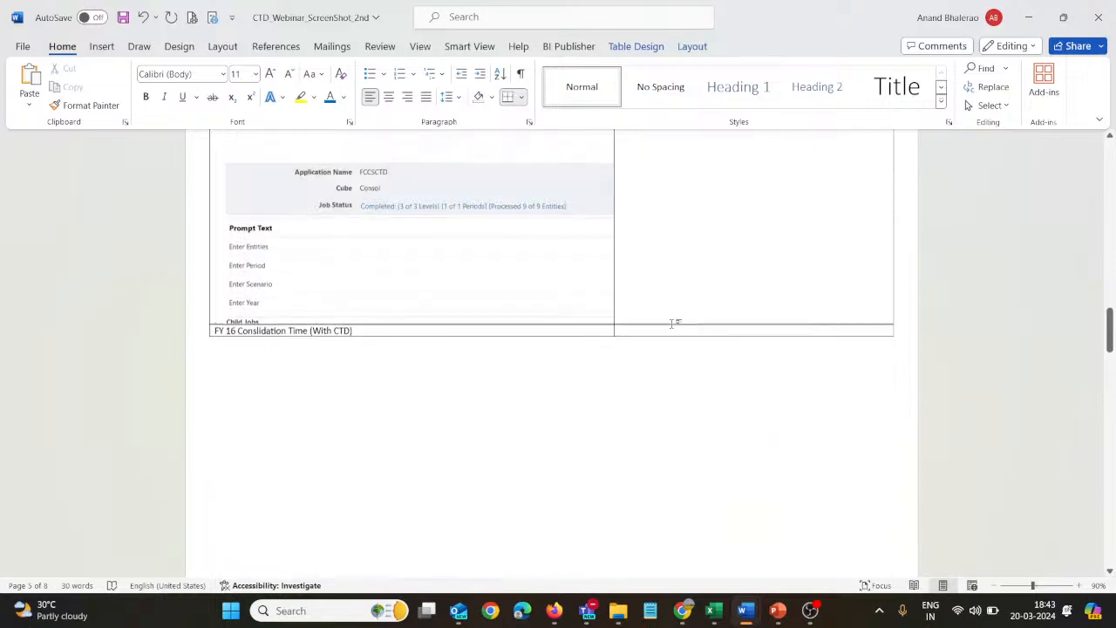
key("alt+Tab")
scroll(671, 325, "up", 6)
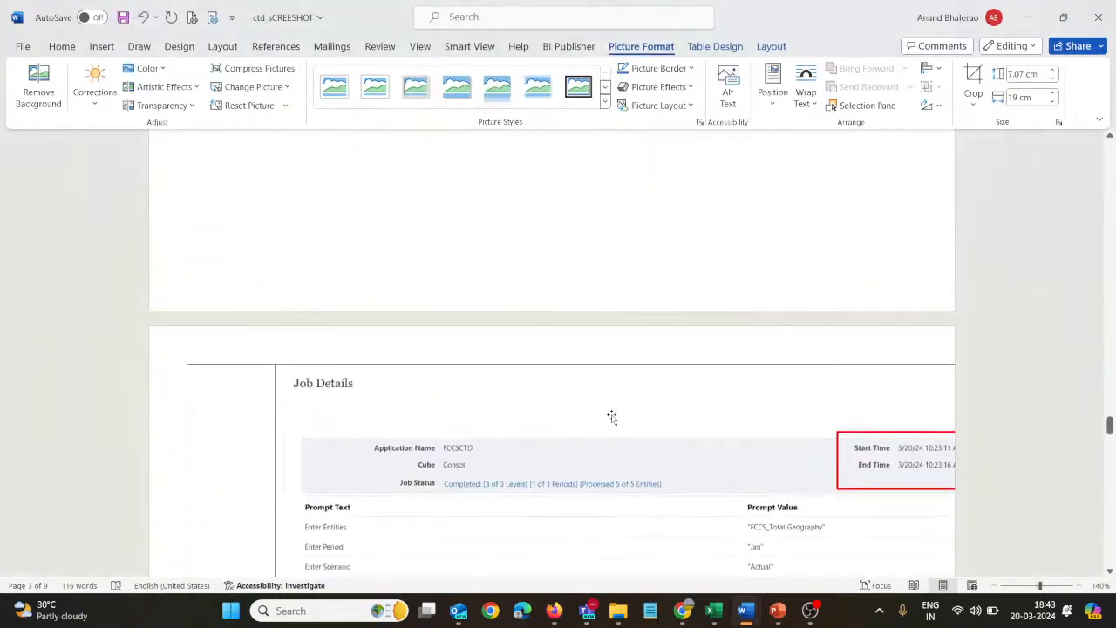
scroll(540, 468, "down", 13)
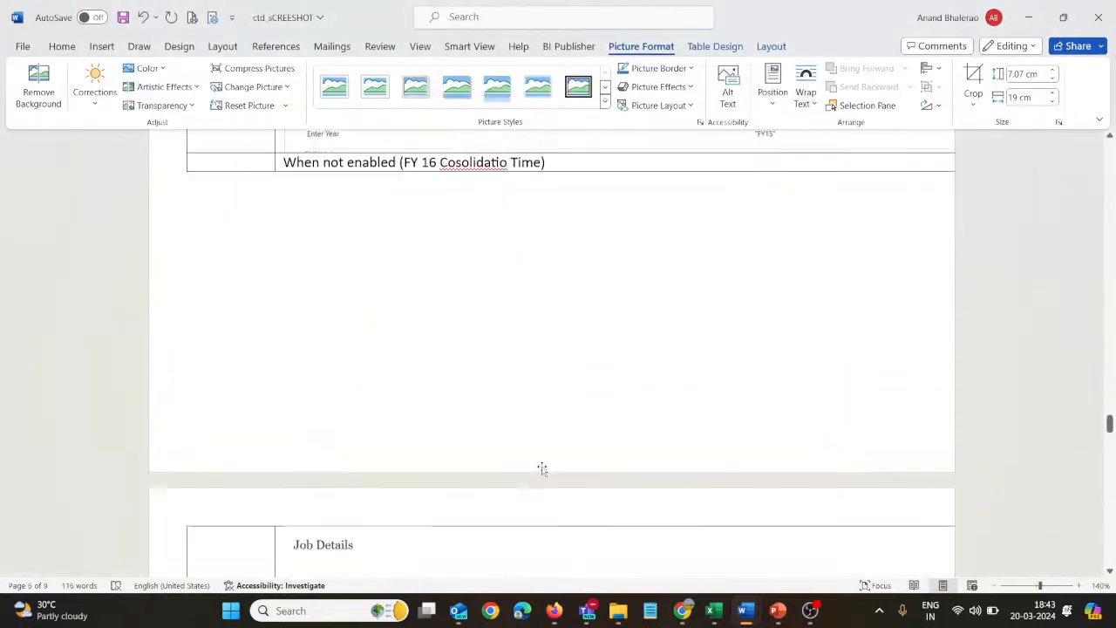
left_click(526, 336)
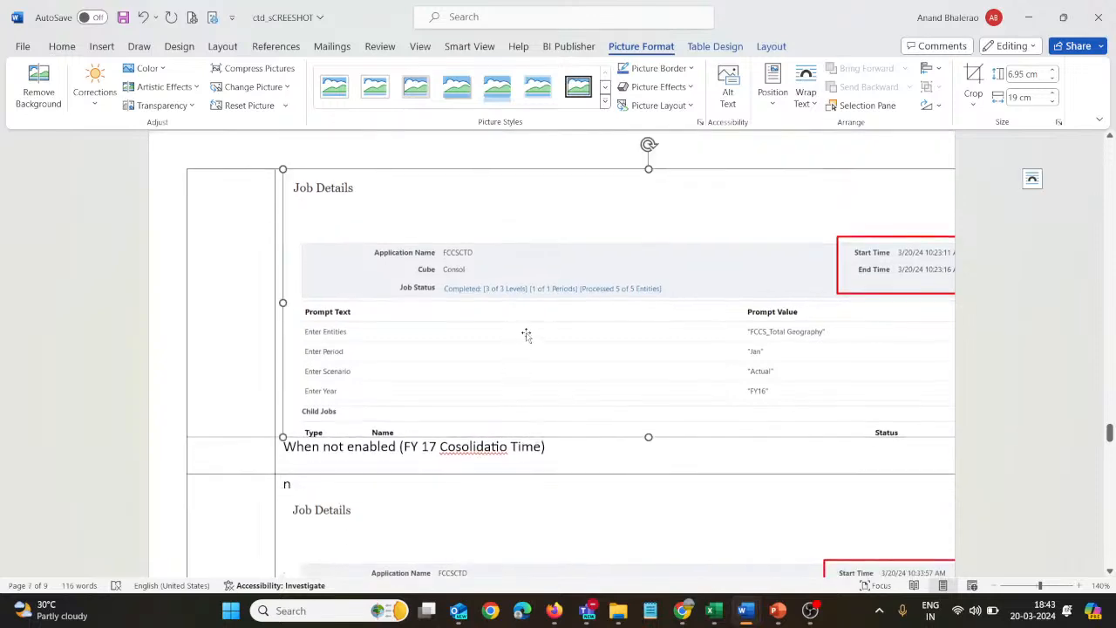
key("alt+Tab")
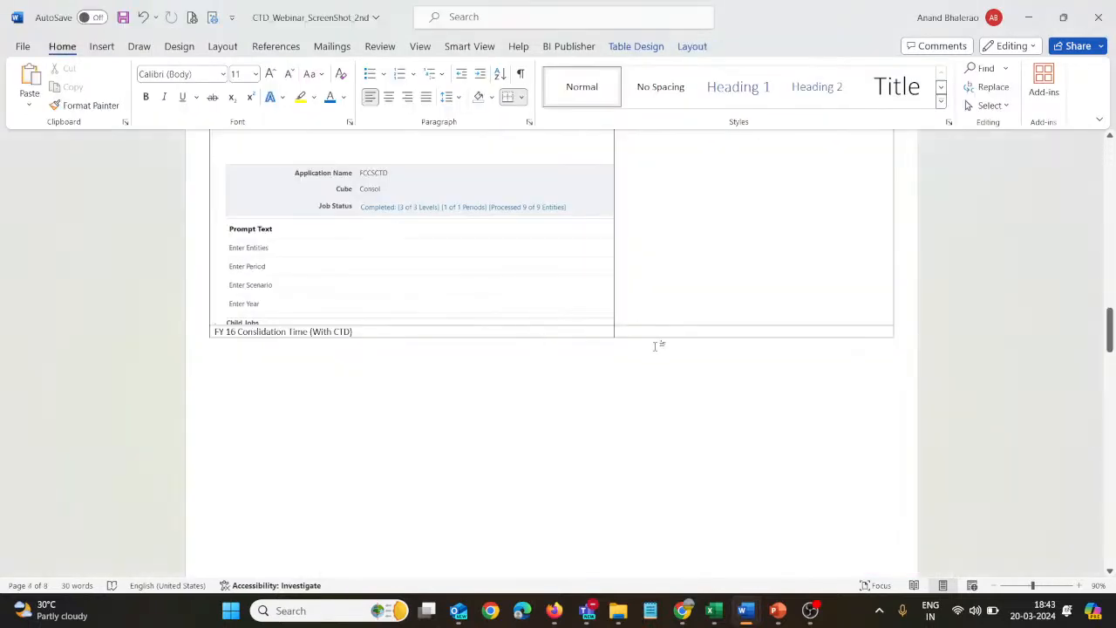
scroll(654, 346, "down", 4)
left_click(650, 472)
key("ctrl+v")
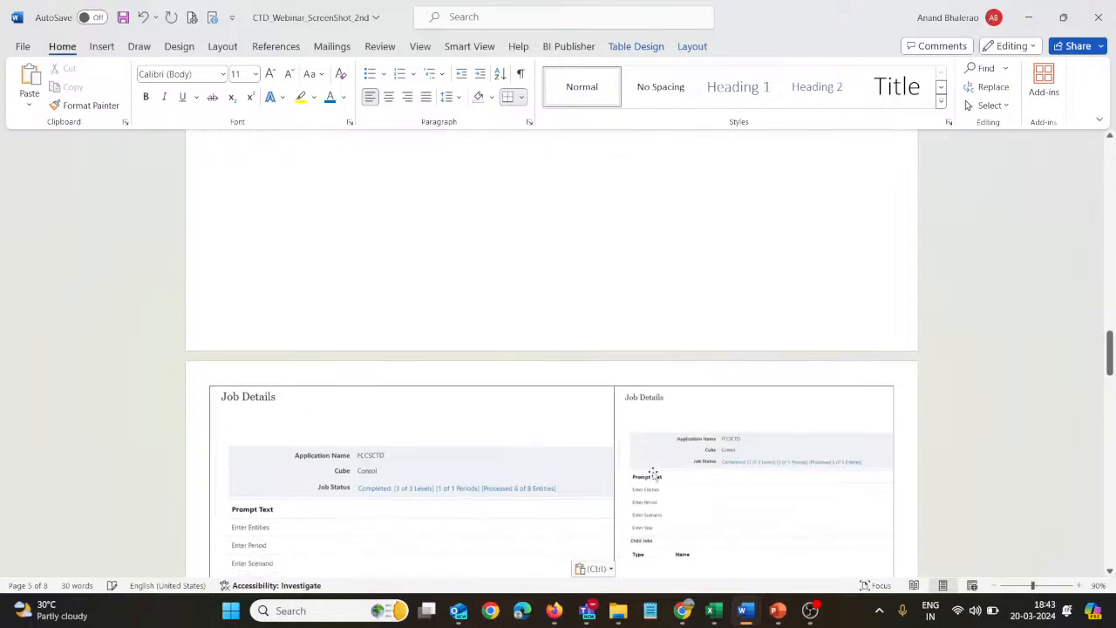
Step: Copy the "When not enabled" FY15 Job Details screenshot from ctd_sCREESHOT into the cell beside the FY15 With CTD screenshot in CTD_Webinar_ScreenShot_2nd
scroll(653, 473, "up", 10)
left_click(674, 404)
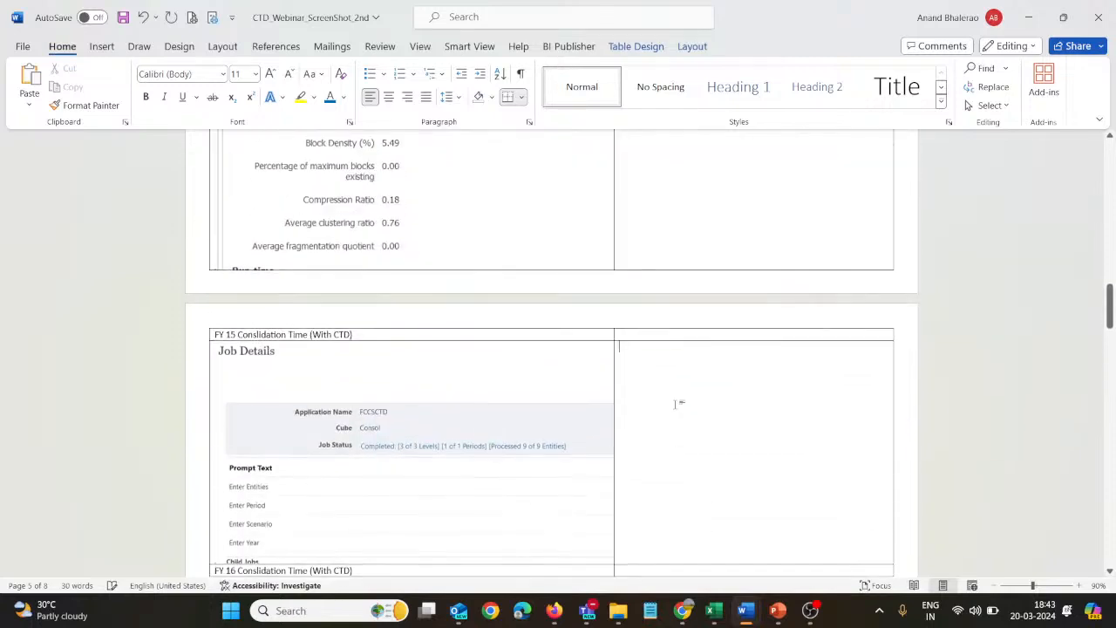
key("alt+Tab")
scroll(672, 406, "up", 12)
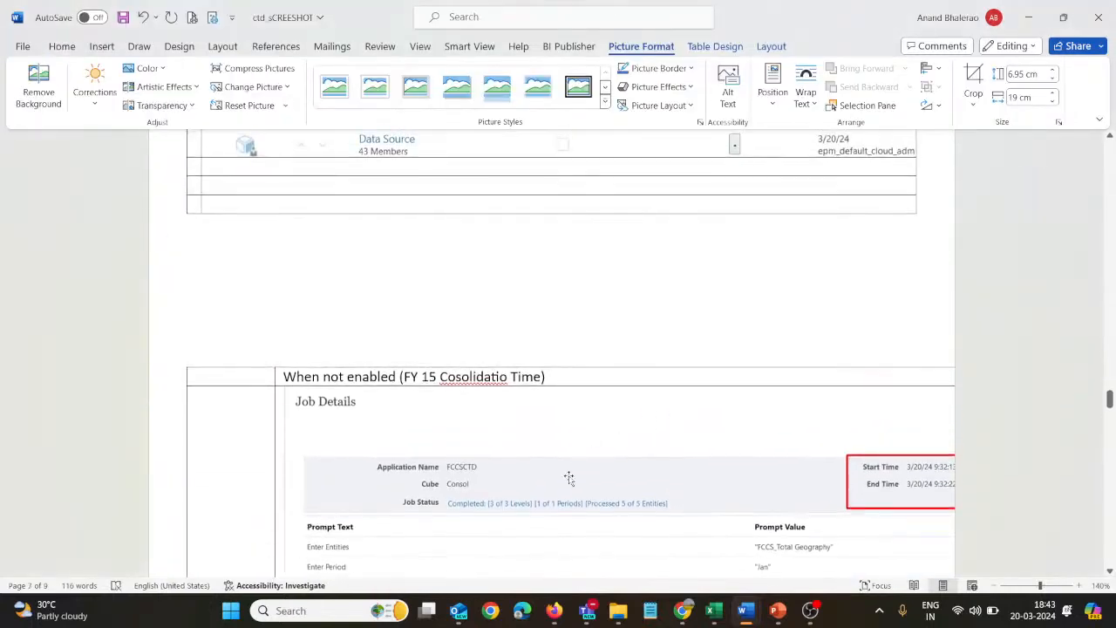
left_click(564, 501)
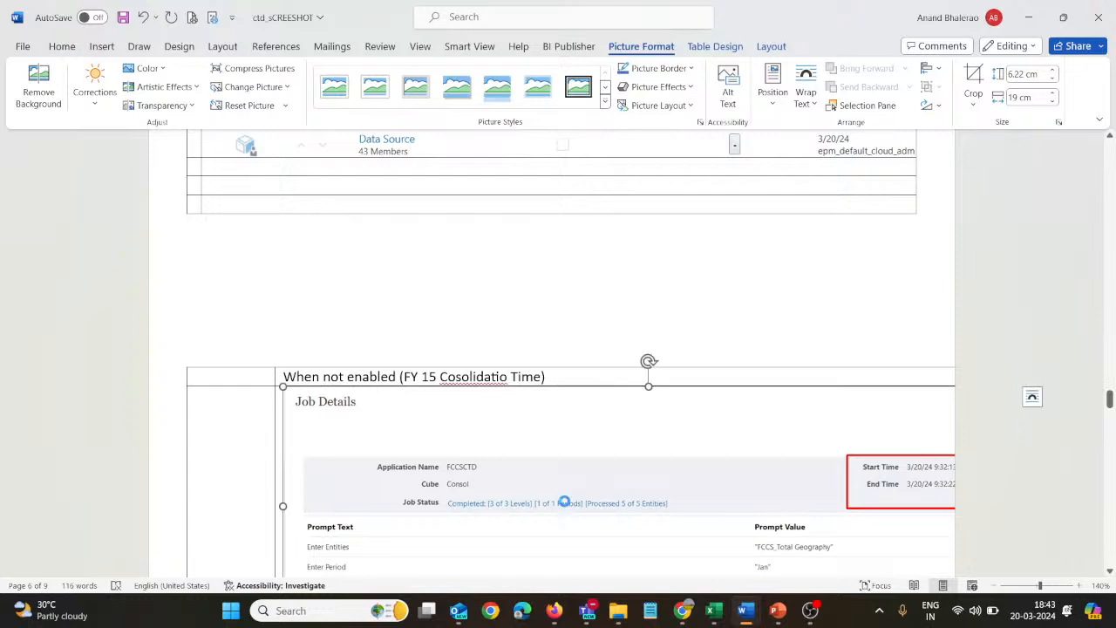
key("alt+Tab")
scroll(678, 438, "up", 2)
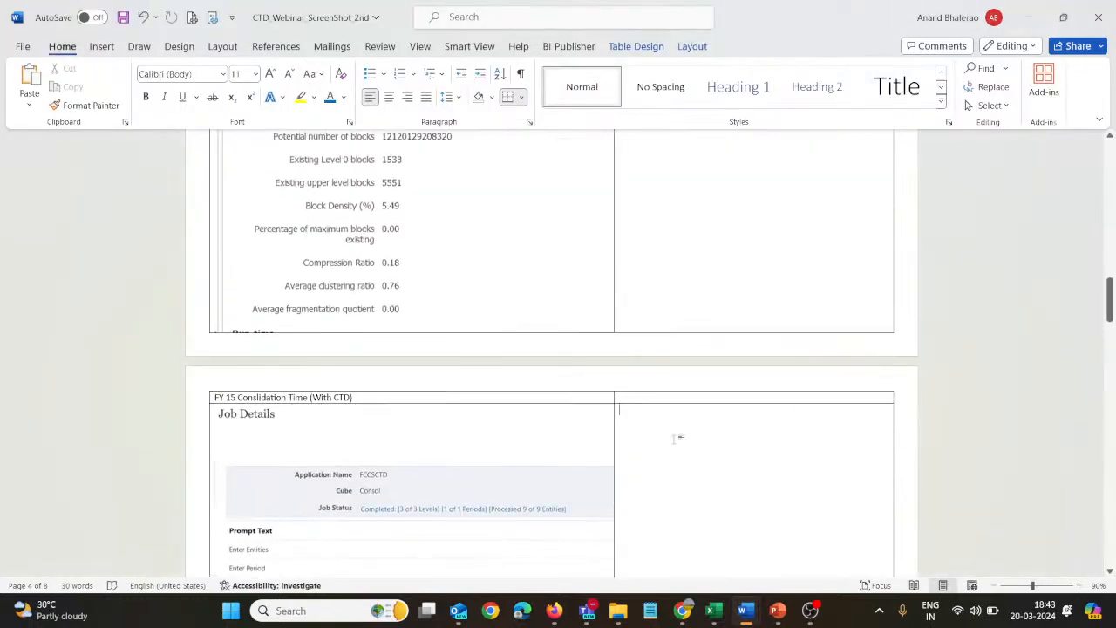
key("ctrl+v")
scroll(697, 449, "down", 3)
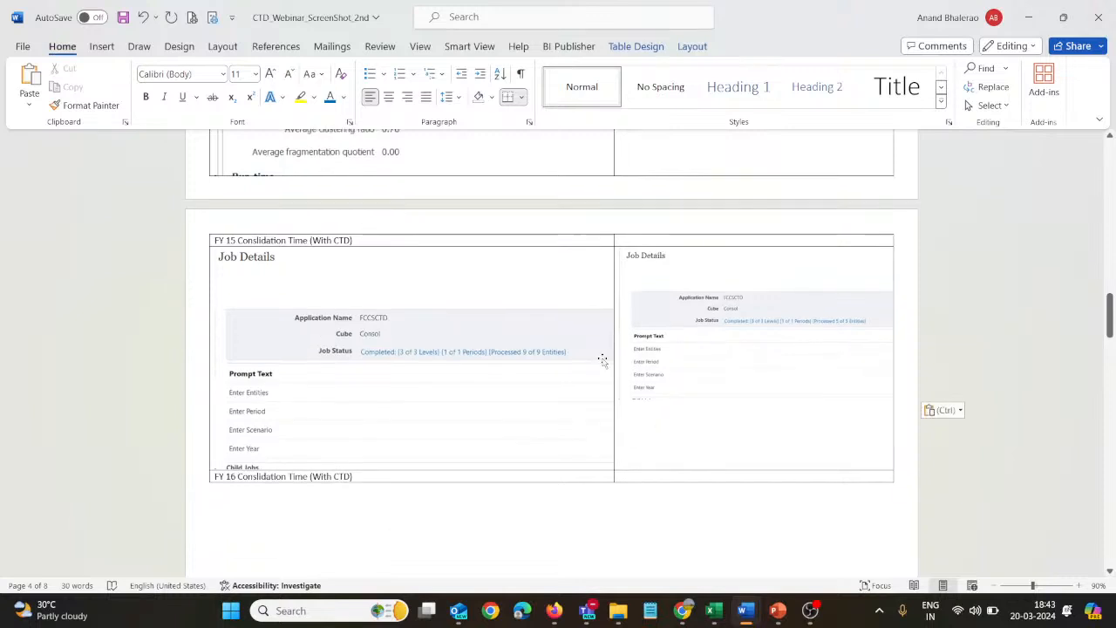
Step: Set the width of the FY15 Job Details screenshot without CTD to 12 cm
left_click(765, 394)
left_click(628, 46)
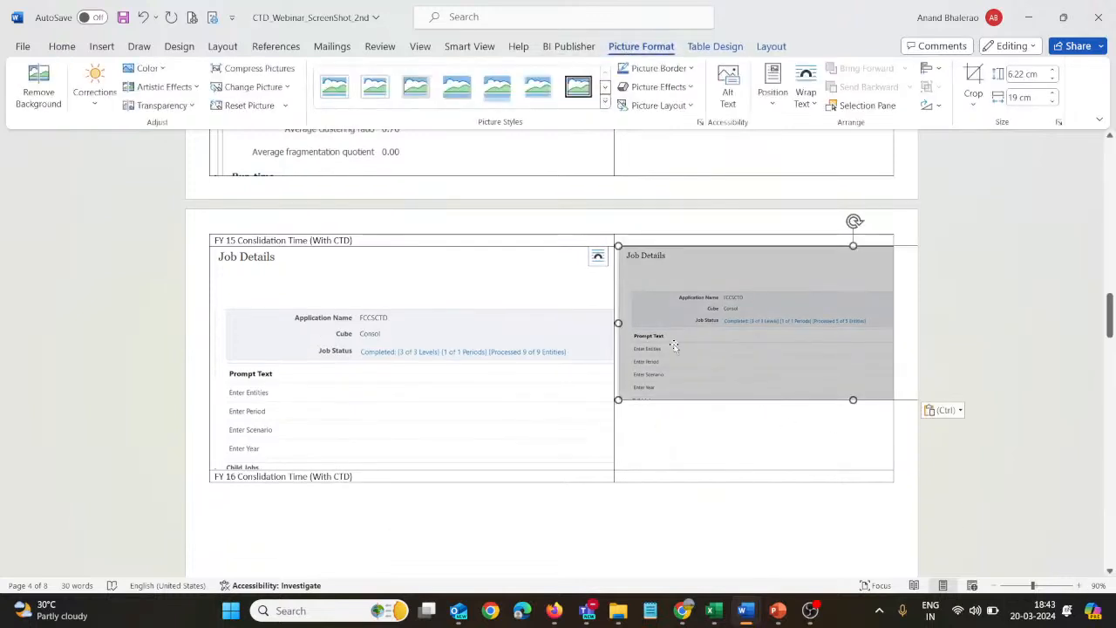
left_click(1024, 97)
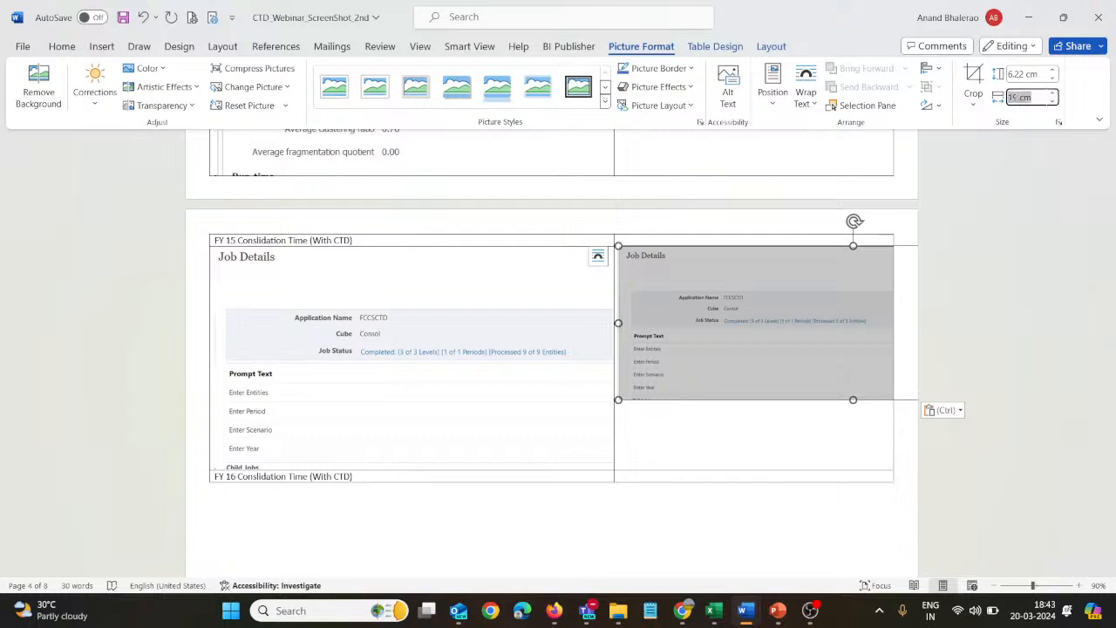
type("12")
key("Return")
Step: Apply the same 12 cm width to the FY16 and FY17 Job Details screenshots without CTD
scroll(791, 374, "down", 2)
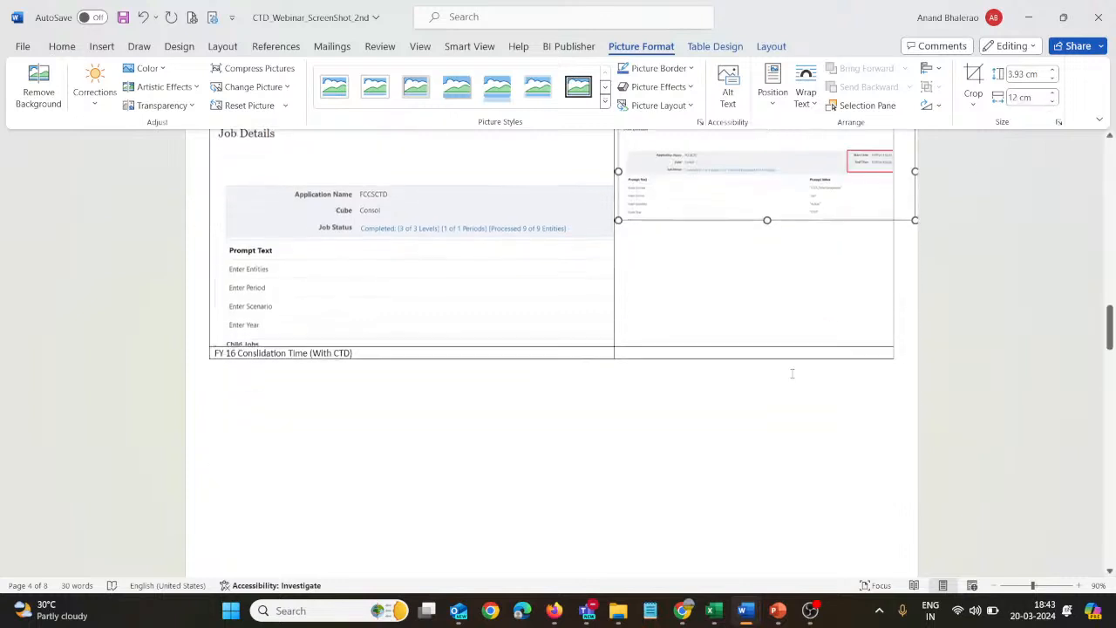
scroll(792, 374, "down", 6)
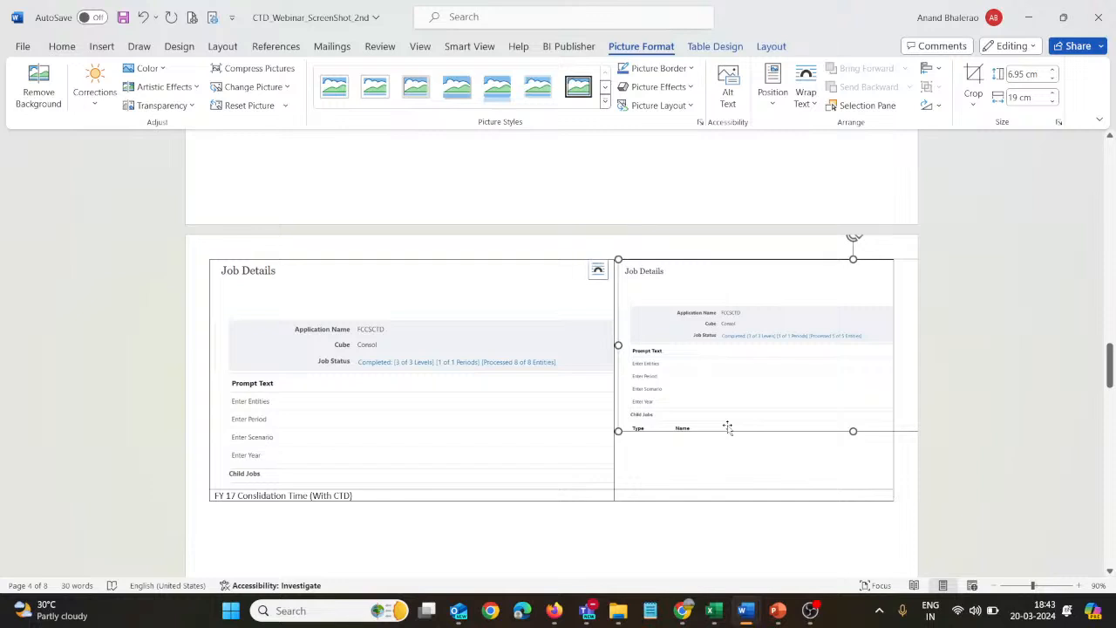
key("F4")
scroll(760, 434, "down", 5)
left_click(737, 498)
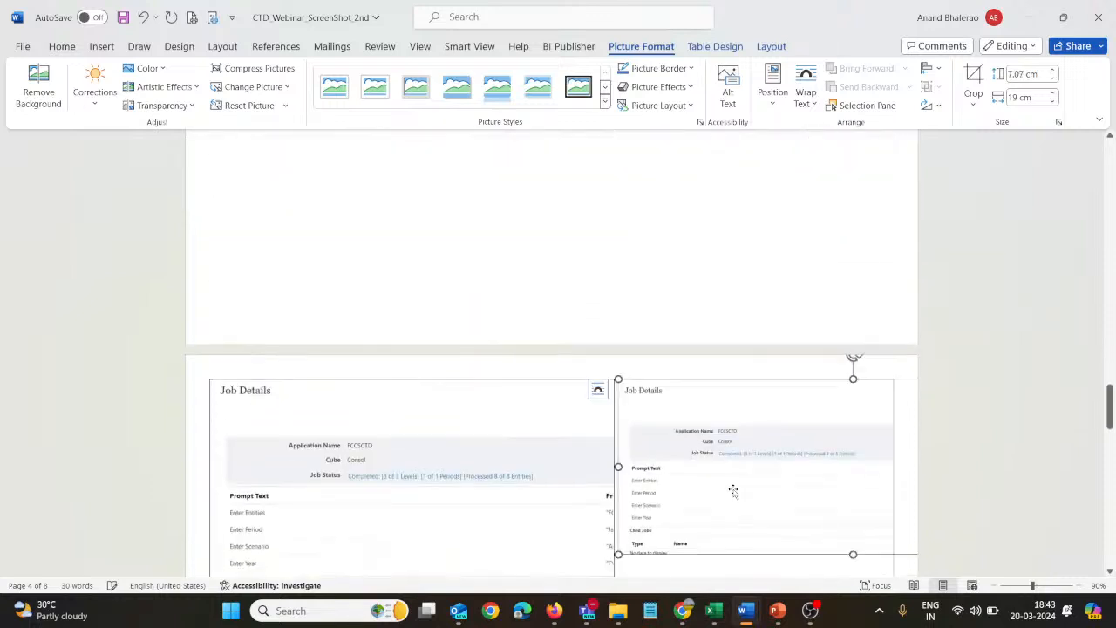
key("F4")
Step: Apply the same 12 cm width to the FY18 and FY19 Job Details screenshots without CTD
scroll(746, 488, "down", 4)
left_click(727, 568)
scroll(737, 563, "down", 3)
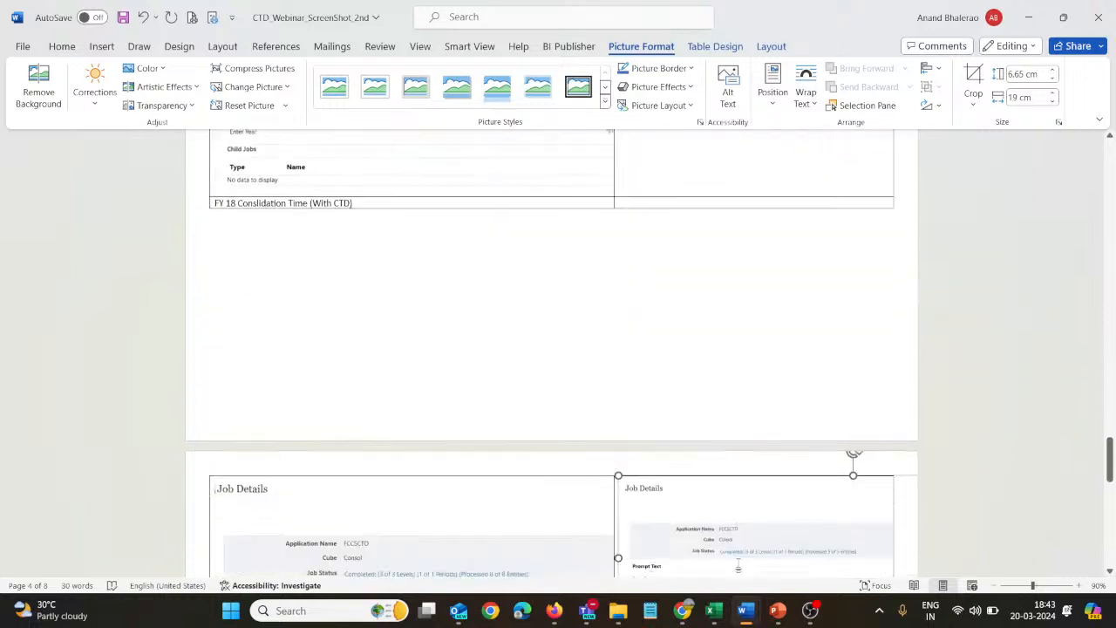
key("F4")
scroll(737, 549, "down", 5)
scroll(736, 543, "down", 5)
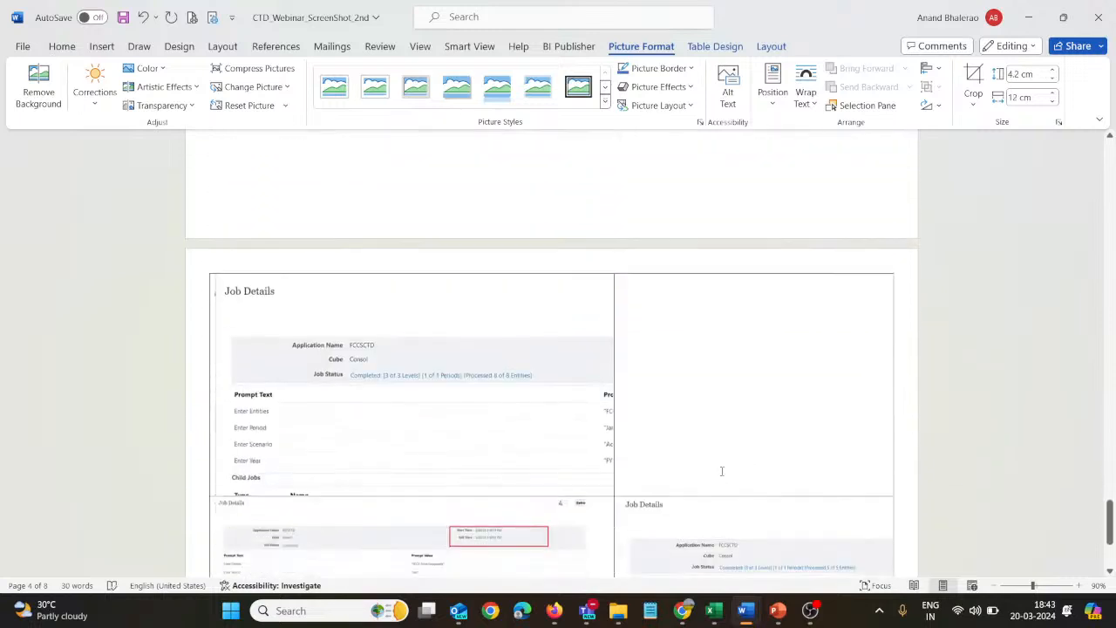
left_click(726, 425)
key("F4")
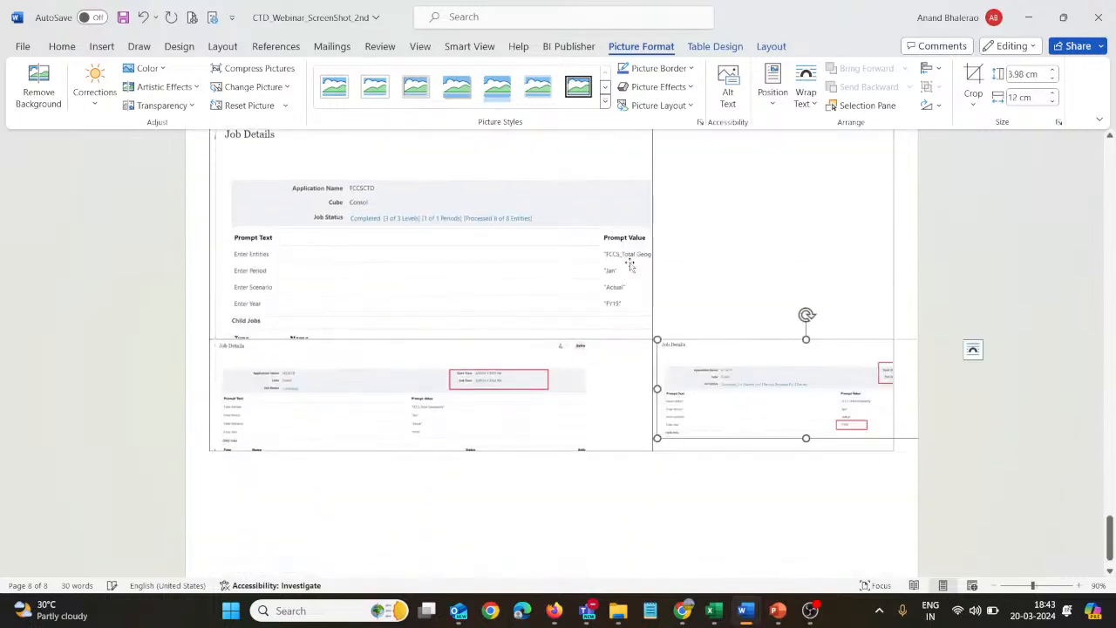
Step: Try to narrow the first column of the comparison table in the FY19 rows
left_click_drag(653, 195, 605, 195)
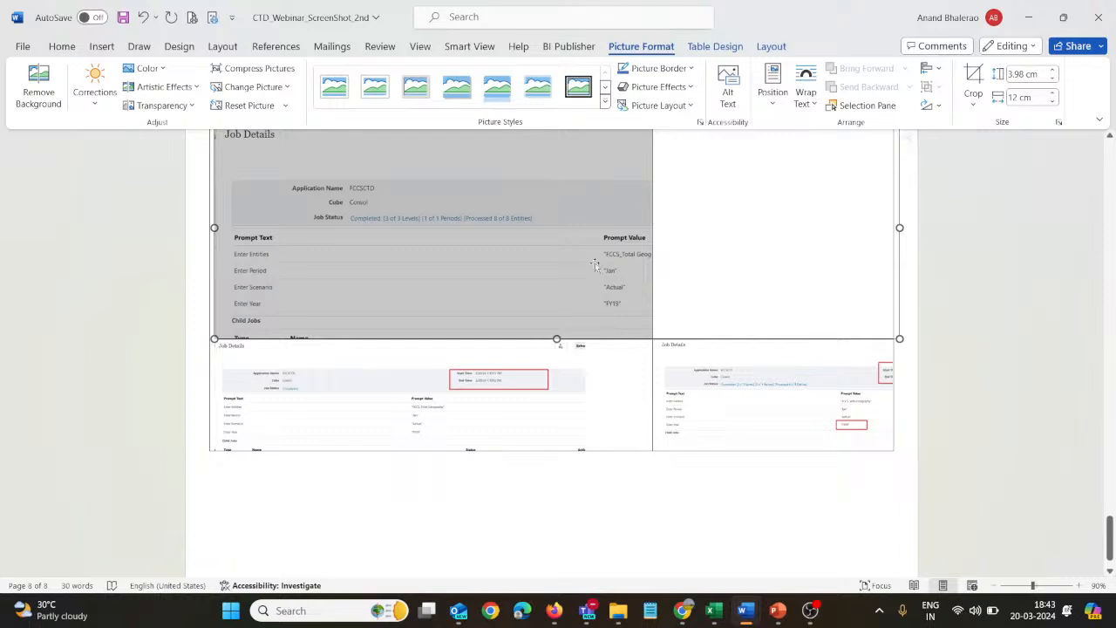
left_click_drag(652, 397, 563, 385)
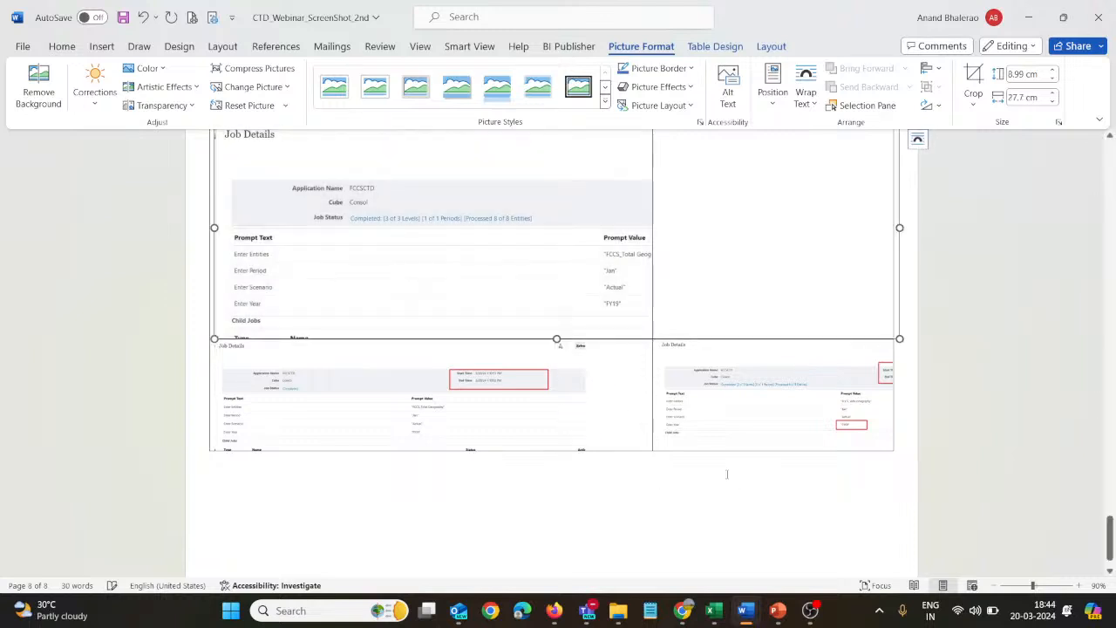
Step: Examine the start and end times in the lower FY19 With CTD Job Details screenshot
left_click(1078, 586)
left_click(1078, 586)
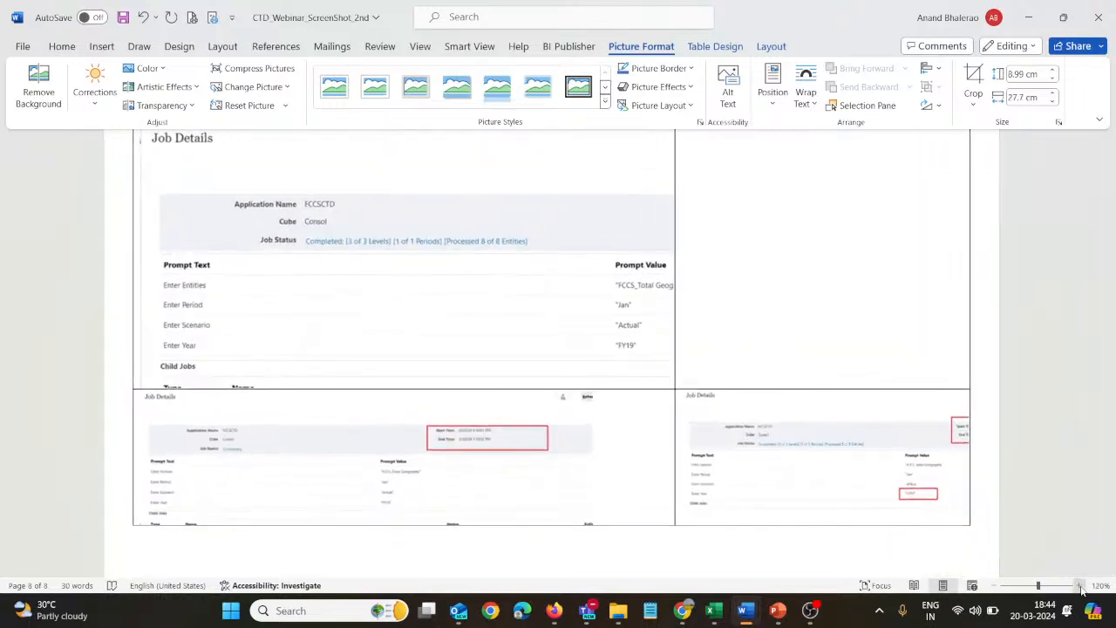
left_click(1078, 586)
left_click(1078, 586)
scroll(855, 468, "down", 4)
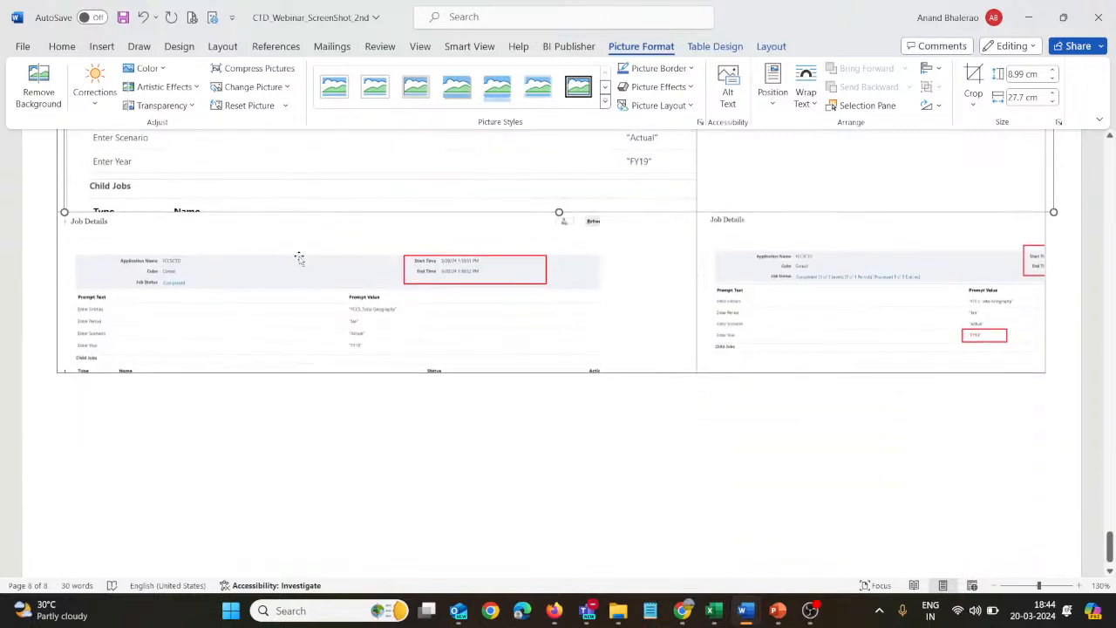
left_click(299, 256)
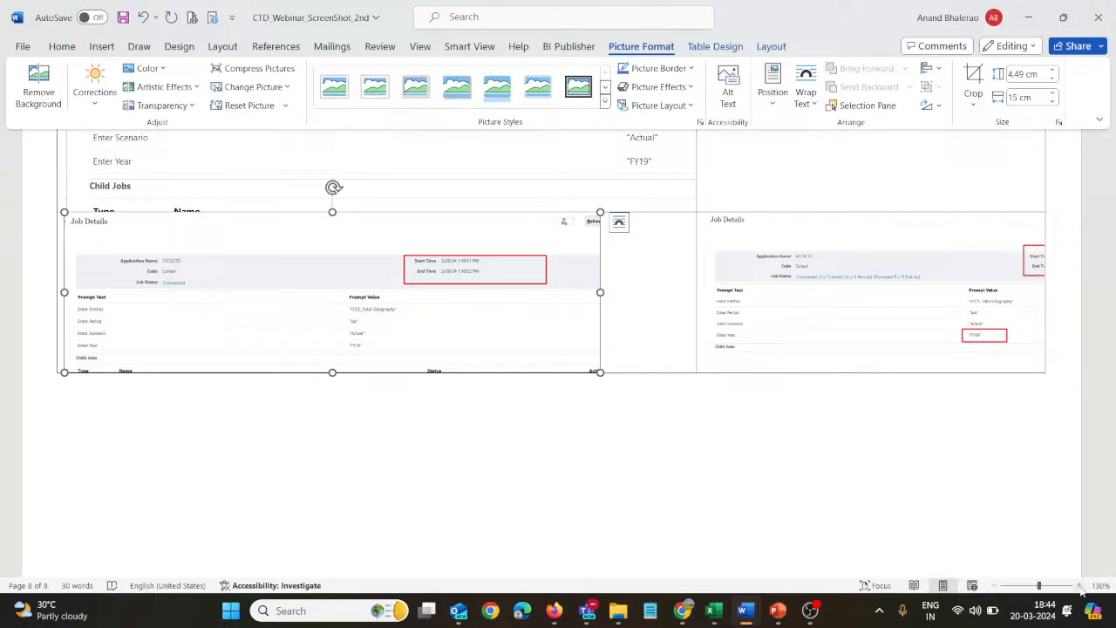
left_click(1078, 587)
left_click(1078, 587)
left_click(1079, 586)
left_click(635, 357)
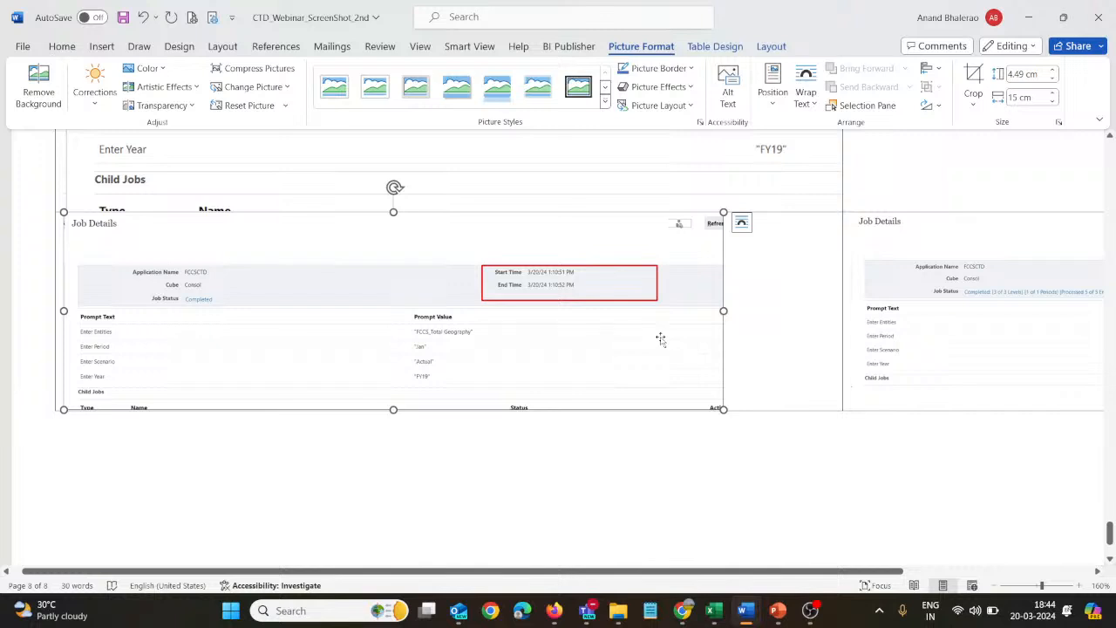
Step: Set the width of the FY19 Job Details screenshot without CTD to 10 cm
left_click_drag(776, 573, 985, 573)
left_click(853, 297)
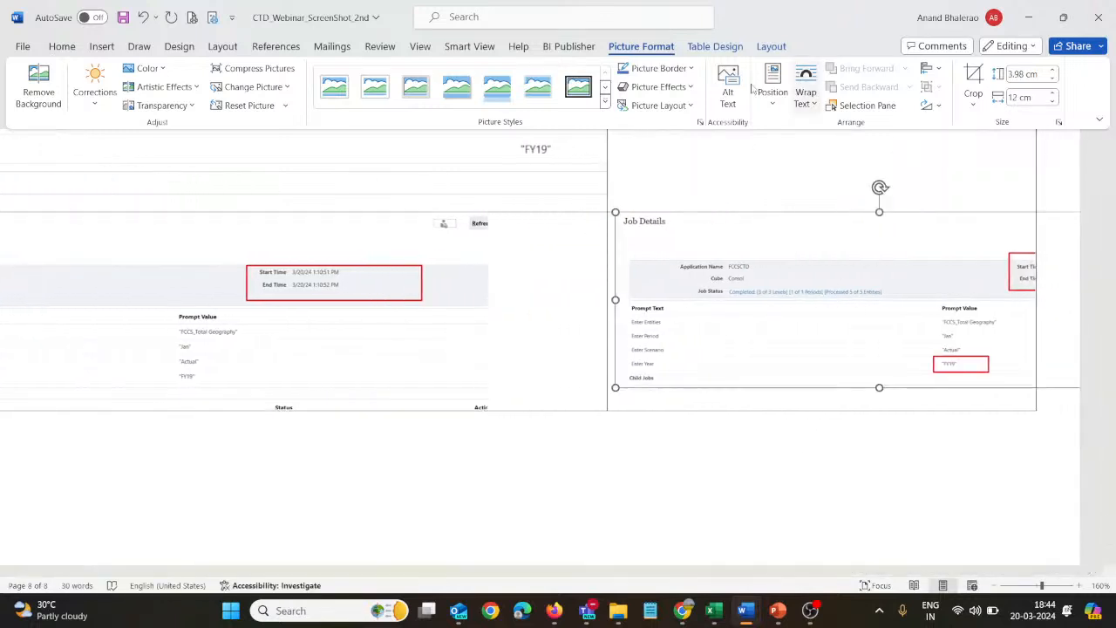
left_click(1020, 98)
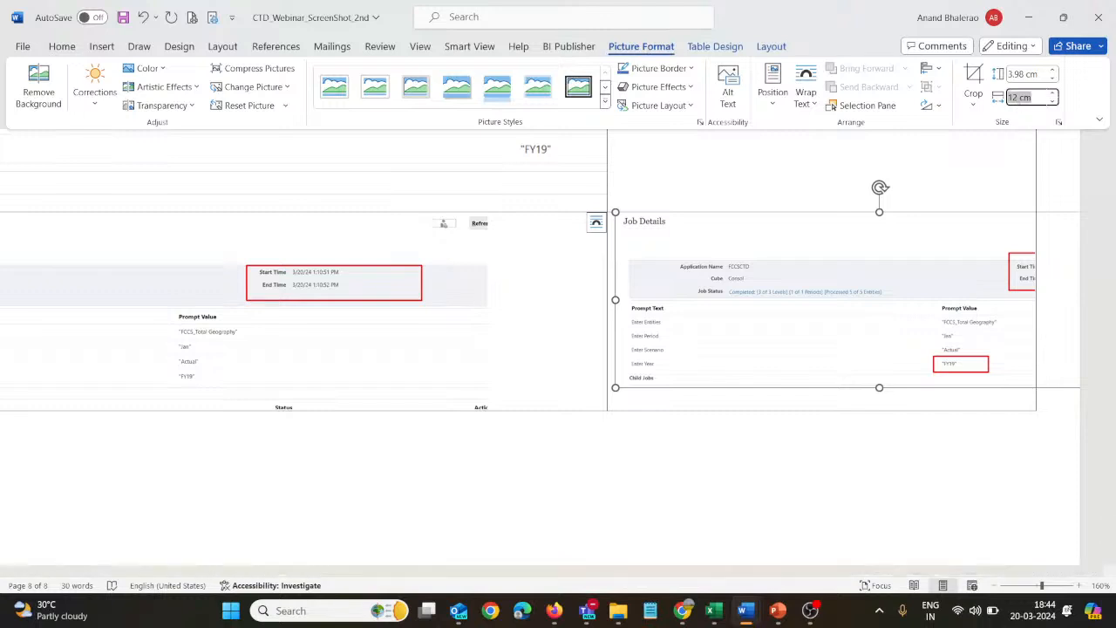
type("8")
type("0")
key("Return")
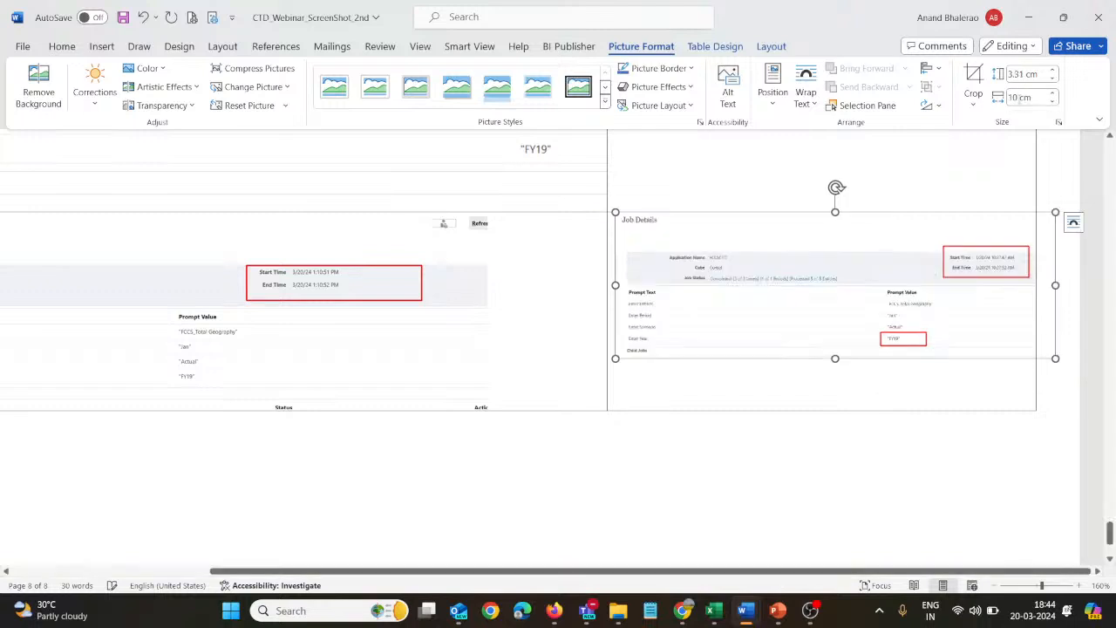
Step: Enter "5 Sec" in the cell beside the FY 19 With CTD heading and append "1 Sec" to that heading
left_click(1080, 586)
left_click(1081, 586)
left_click(1080, 586)
left_click(1080, 586)
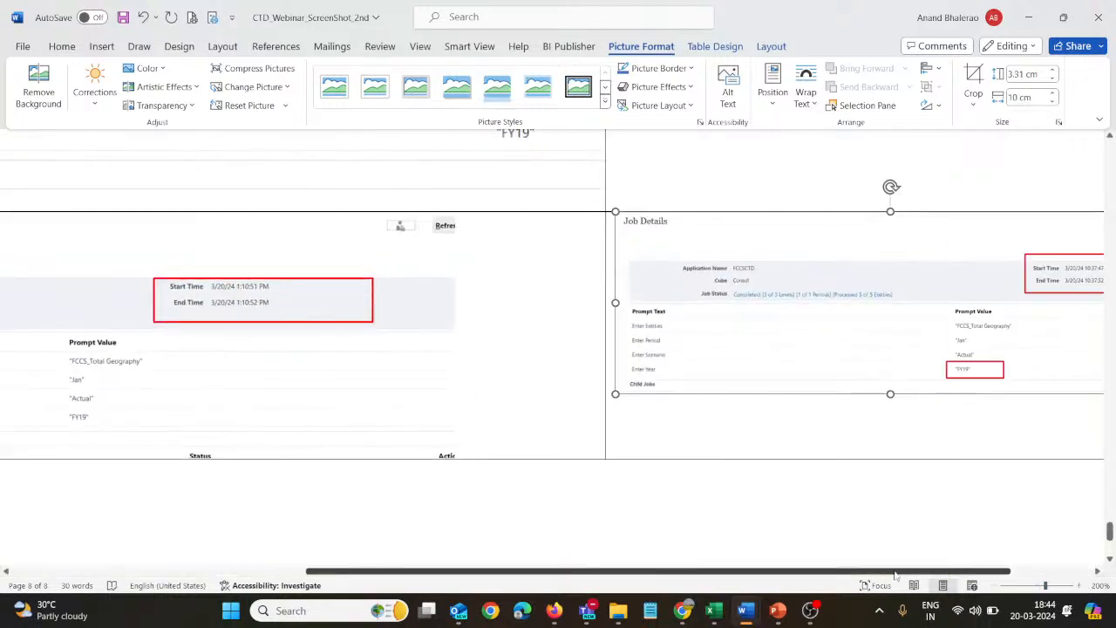
left_click_drag(897, 572, 972, 573)
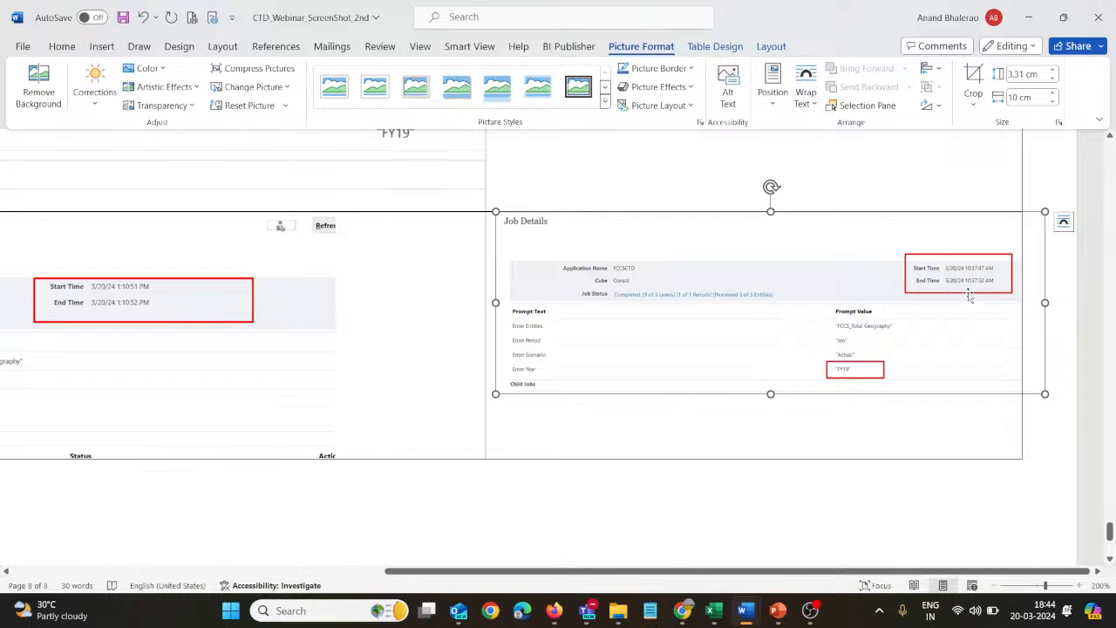
scroll(967, 296, "up", 10)
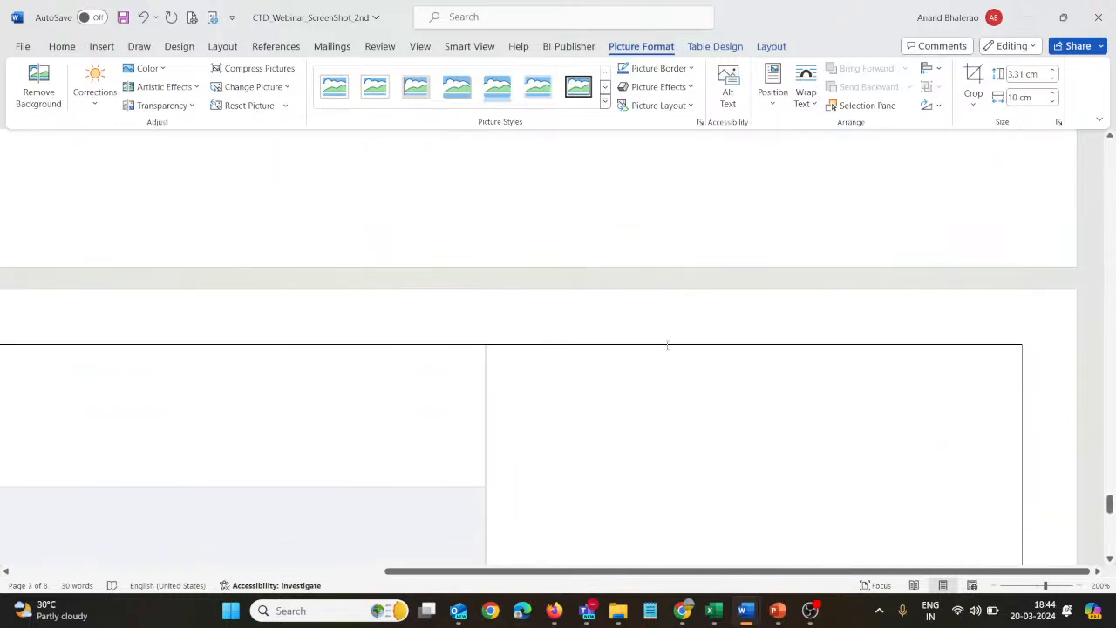
scroll(667, 345, "down", 5)
left_click(632, 348)
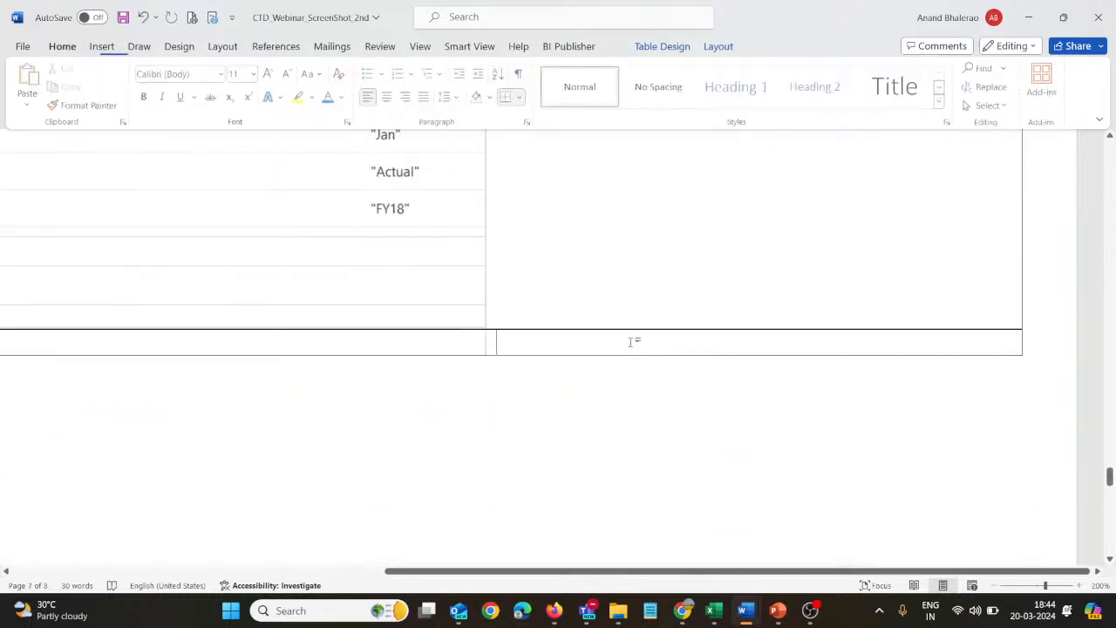
type("5 Sec")
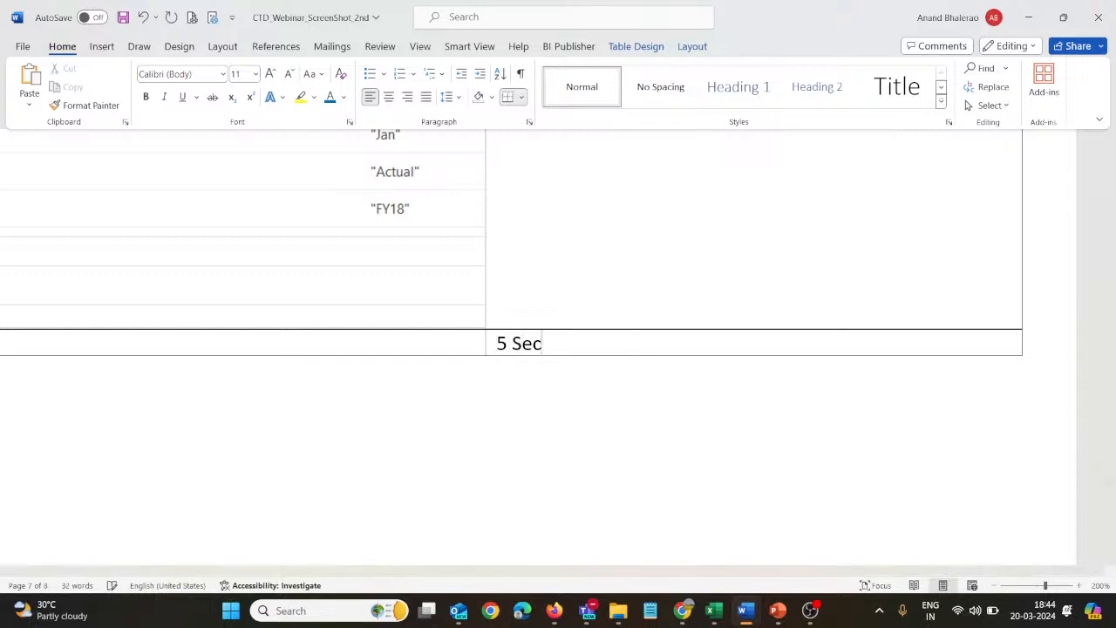
left_click(392, 345)
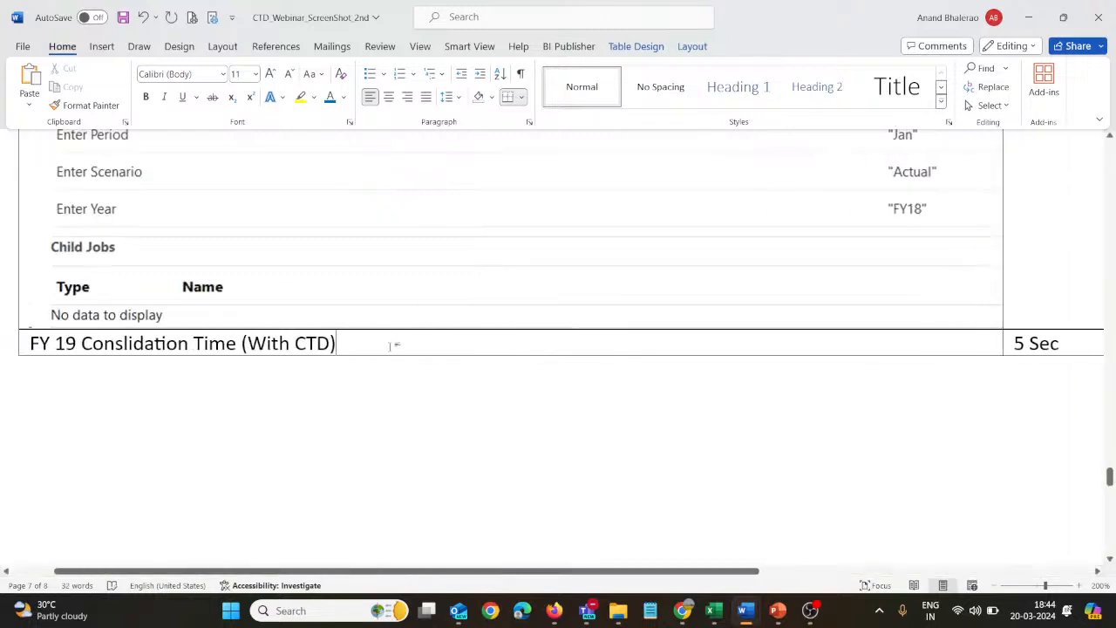
type("1 Sec")
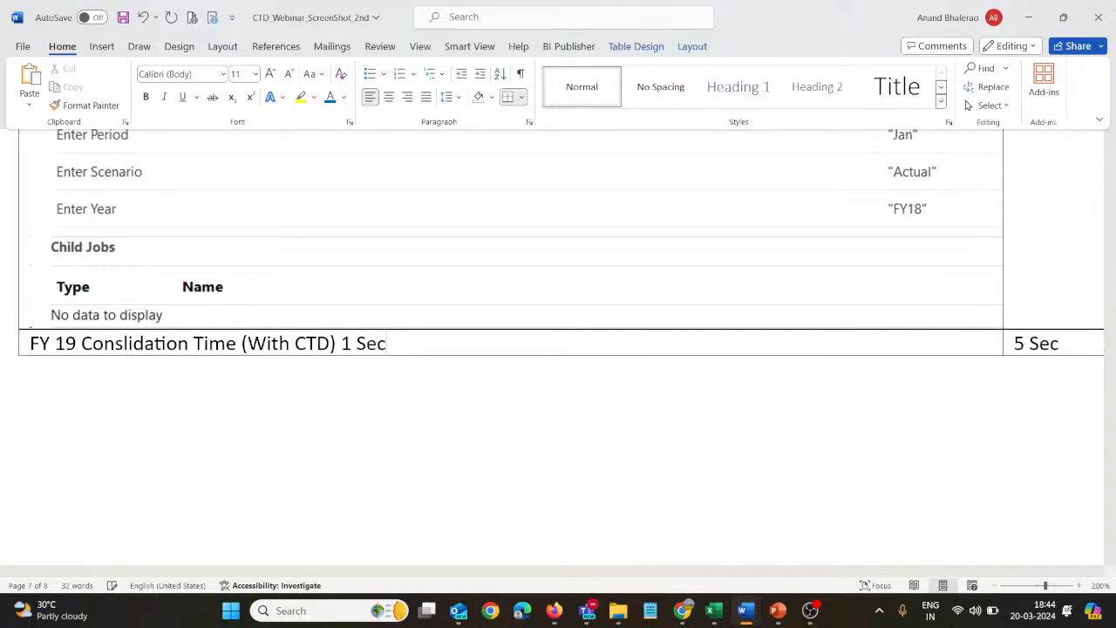
Step: Set the width of the FY18 With CTD Job Details screenshot to 15 cm
scroll(552, 349, "up", 5)
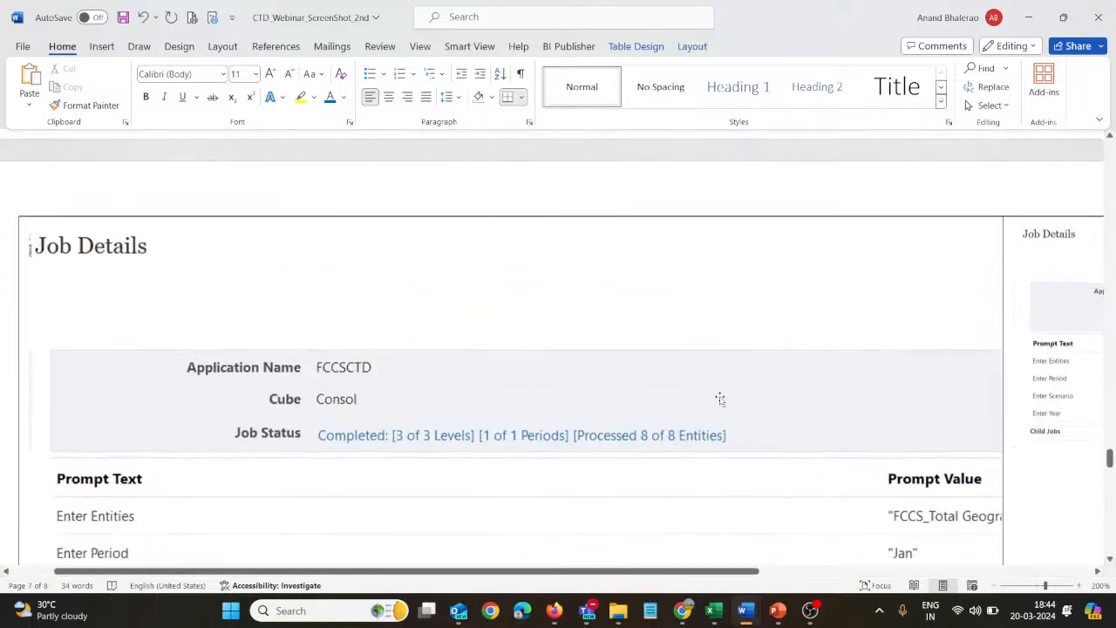
scroll(512, 384, "up", 15)
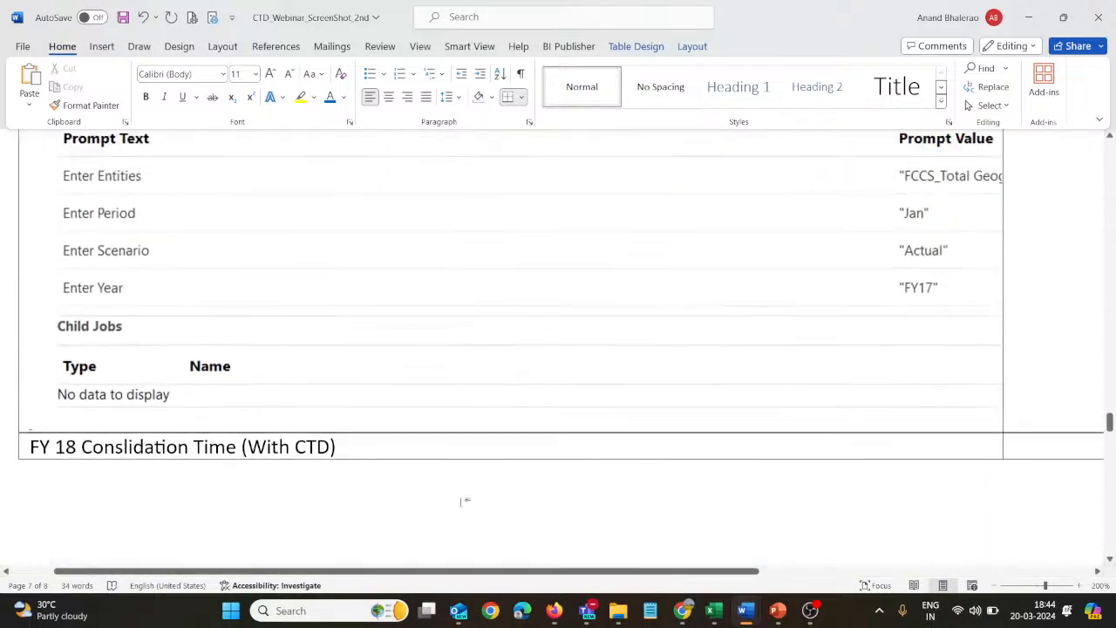
scroll(497, 494, "down", 4)
left_click(697, 411)
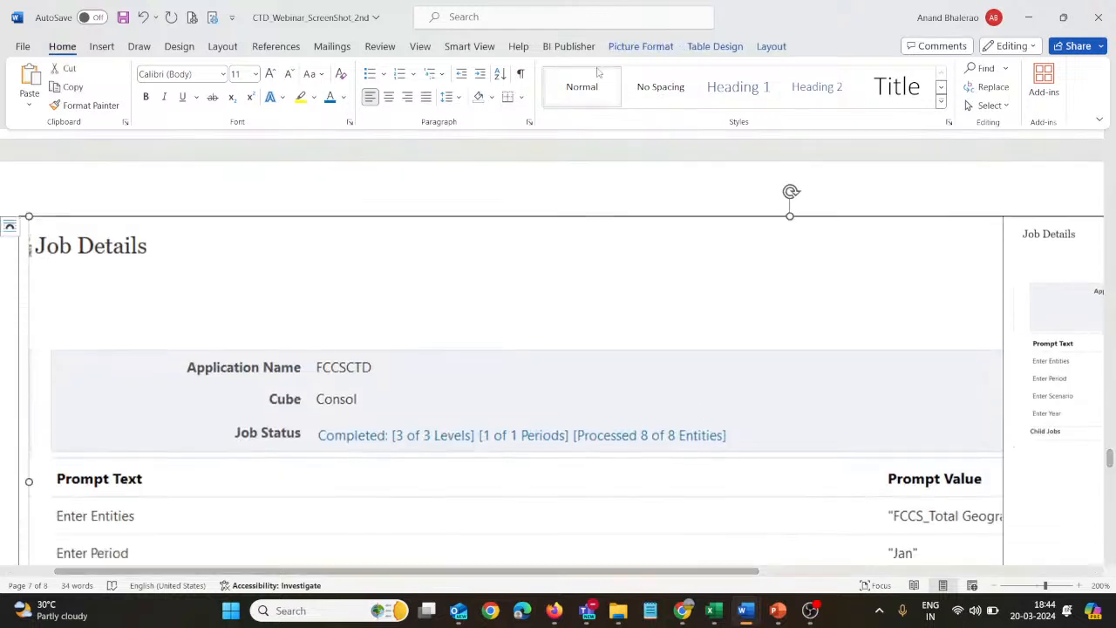
left_click(639, 46)
left_click(1025, 96)
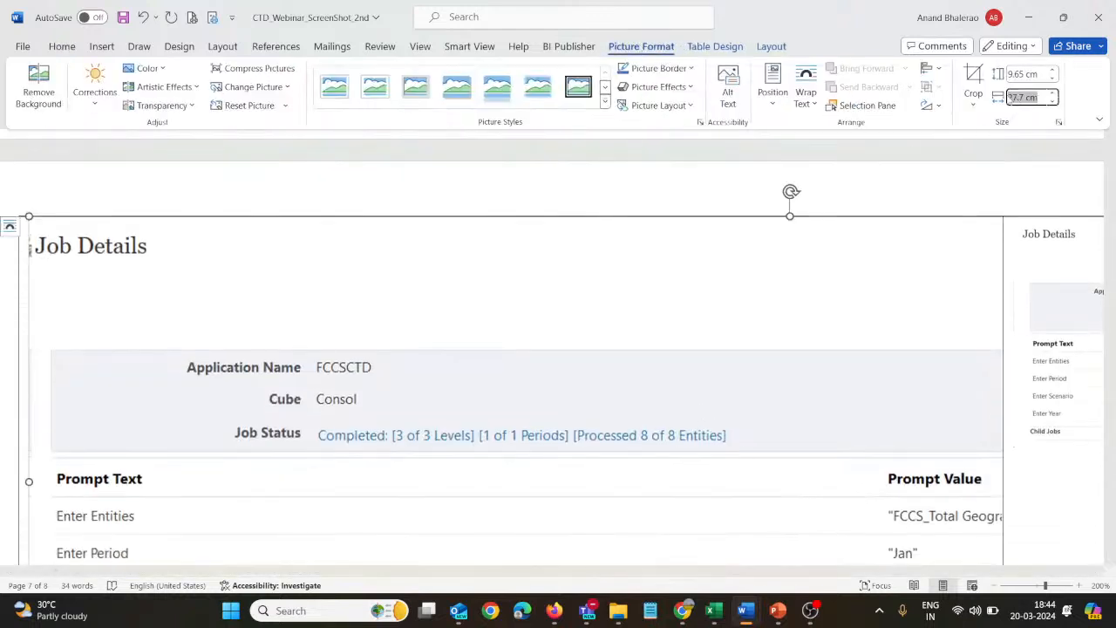
type("15")
key("Return")
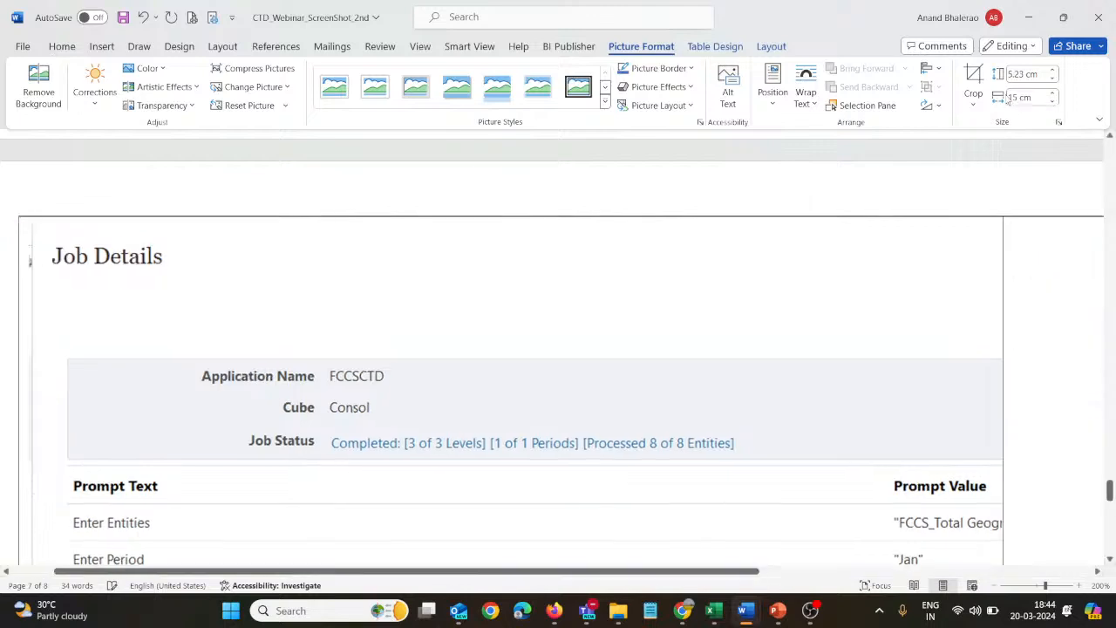
Step: Set the width of the upper FY19 With CTD Job Details screenshot to 12 cm
scroll(640, 183, "down", 5)
left_click(715, 241)
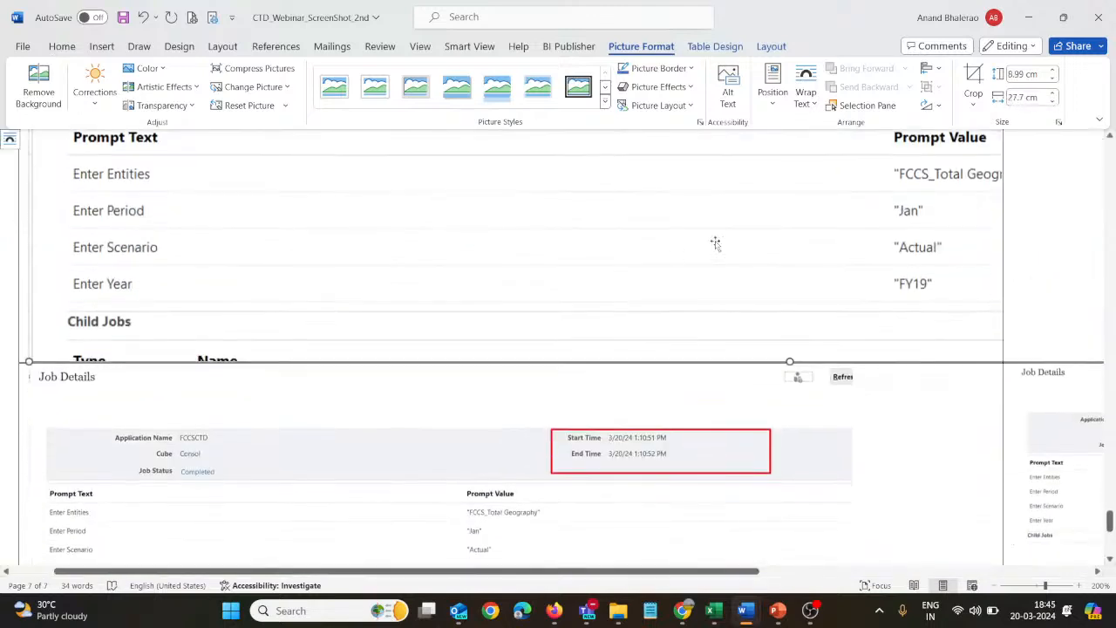
scroll(819, 288, "up", 3)
left_click(1025, 97)
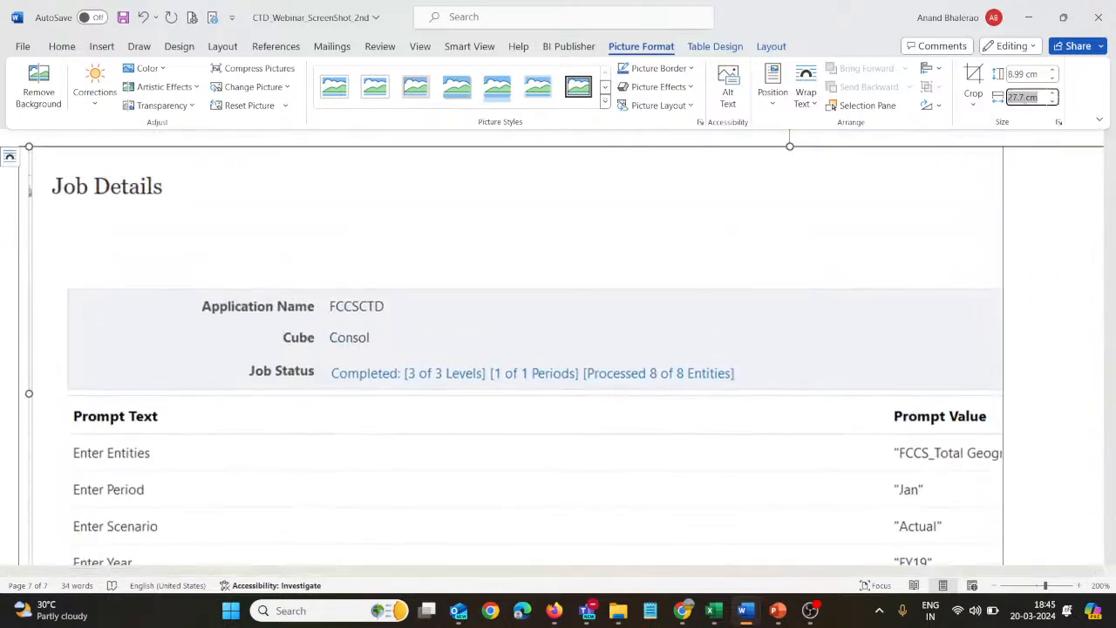
type("12")
key("Return")
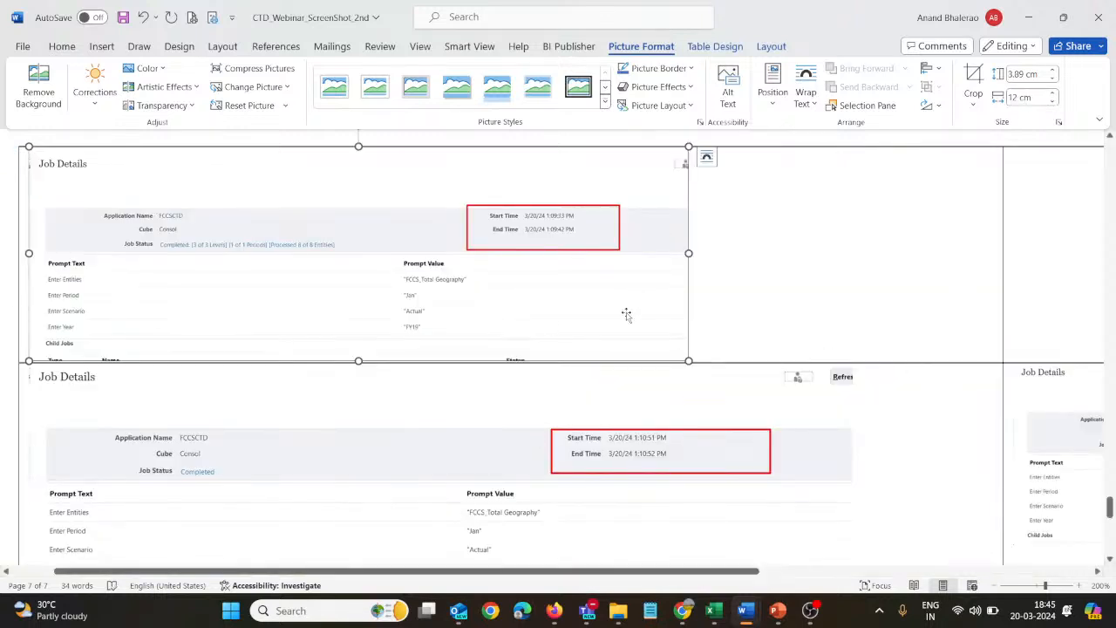
Step: Append "4 Sec" to the FY 18 Conslidation Time (With CTD) heading
scroll(630, 314, "down", 5)
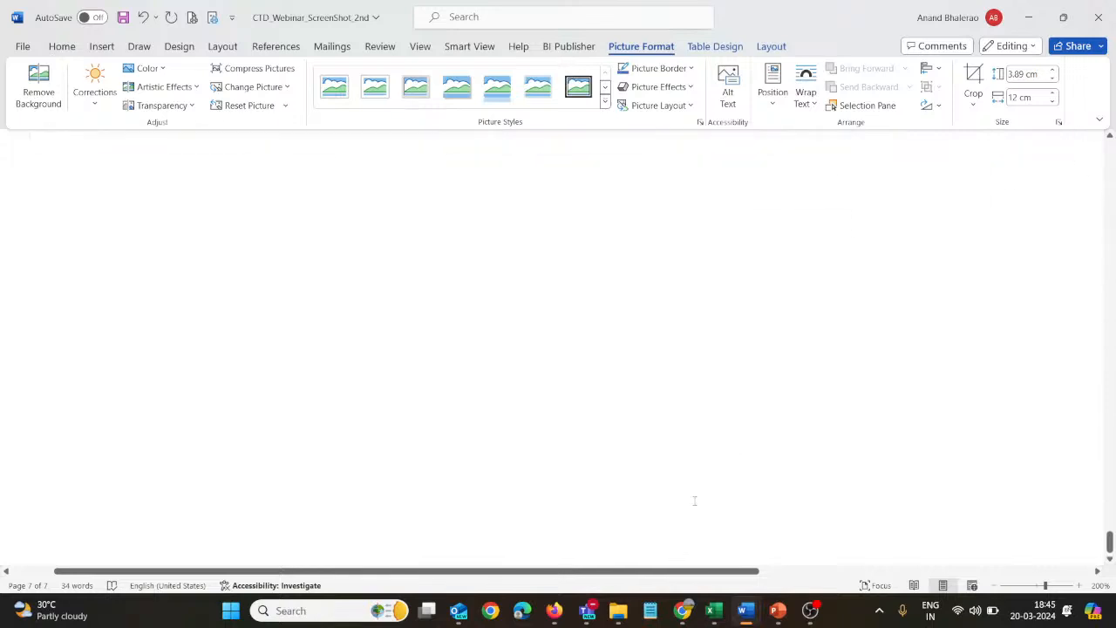
scroll(689, 565, "up", 5)
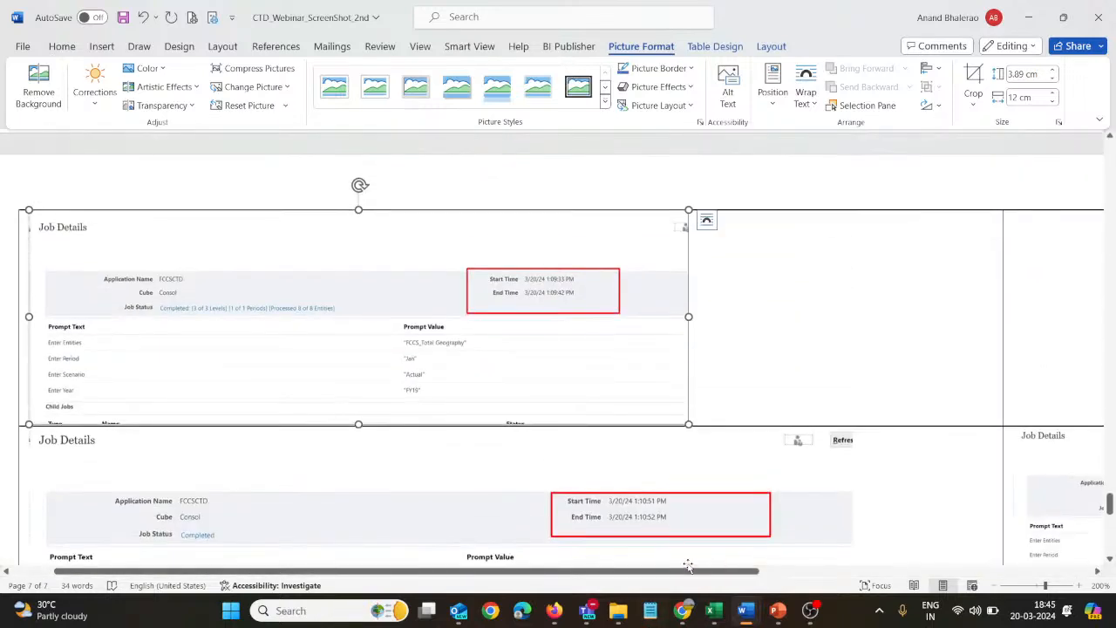
scroll(689, 565, "up", 6)
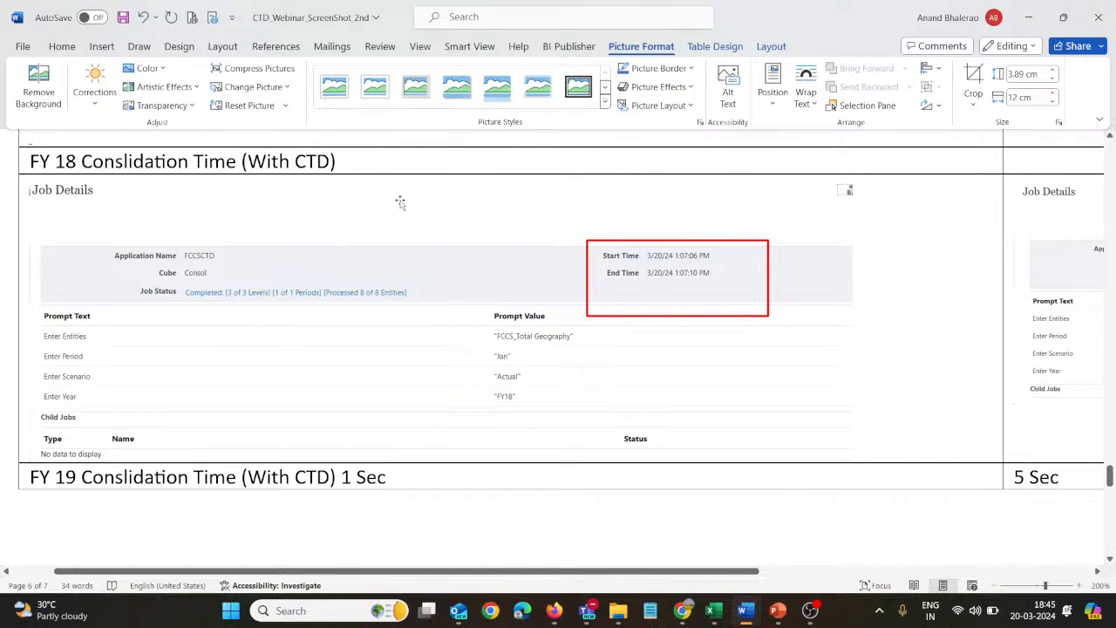
left_click(387, 162)
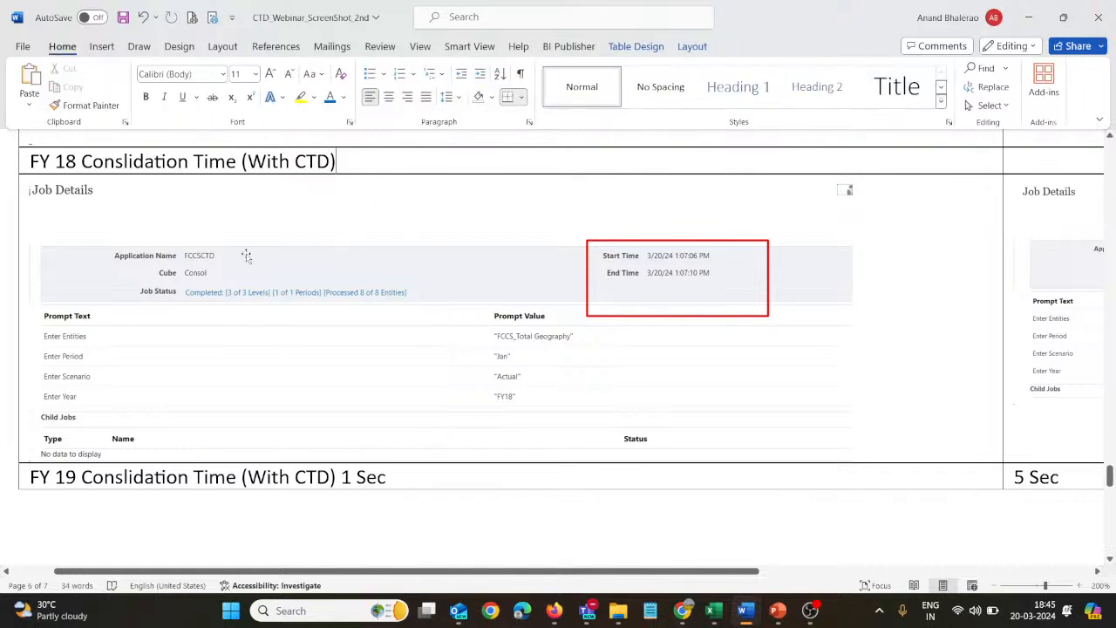
type("4 ")
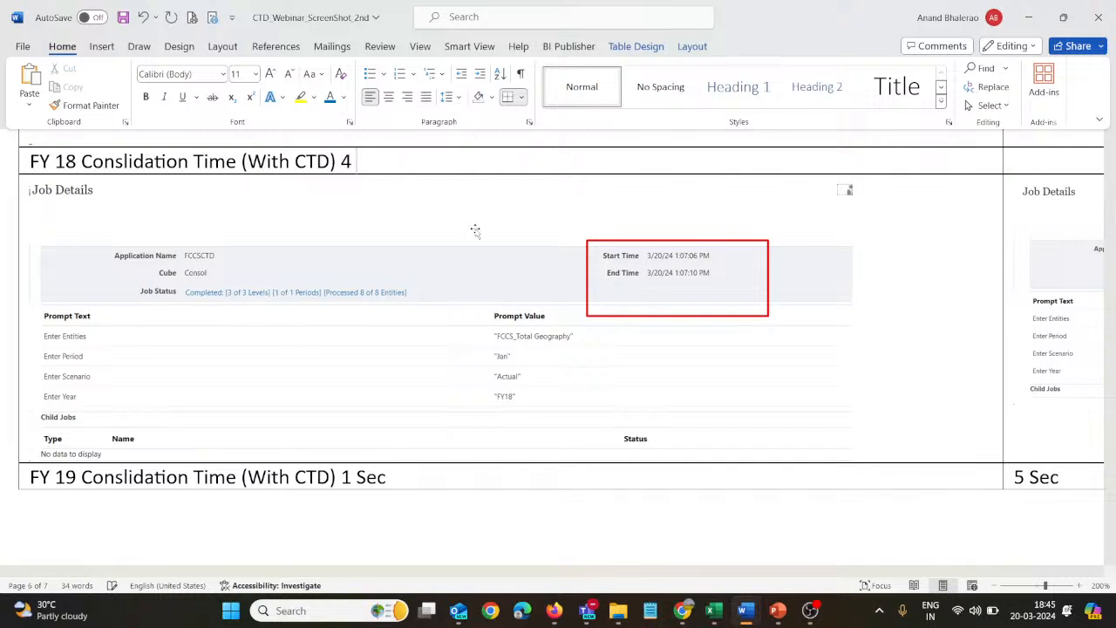
type("Sec")
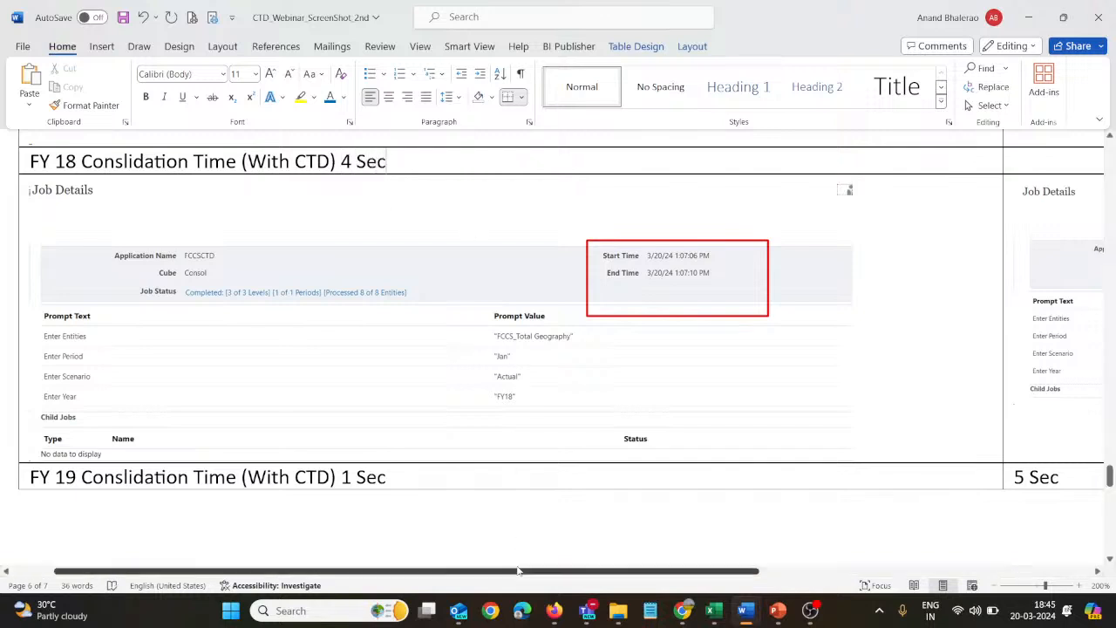
Step: Set the width of the FY18 Job Details screenshot without CTD to 10 cm
left_click_drag(601, 571, 828, 591)
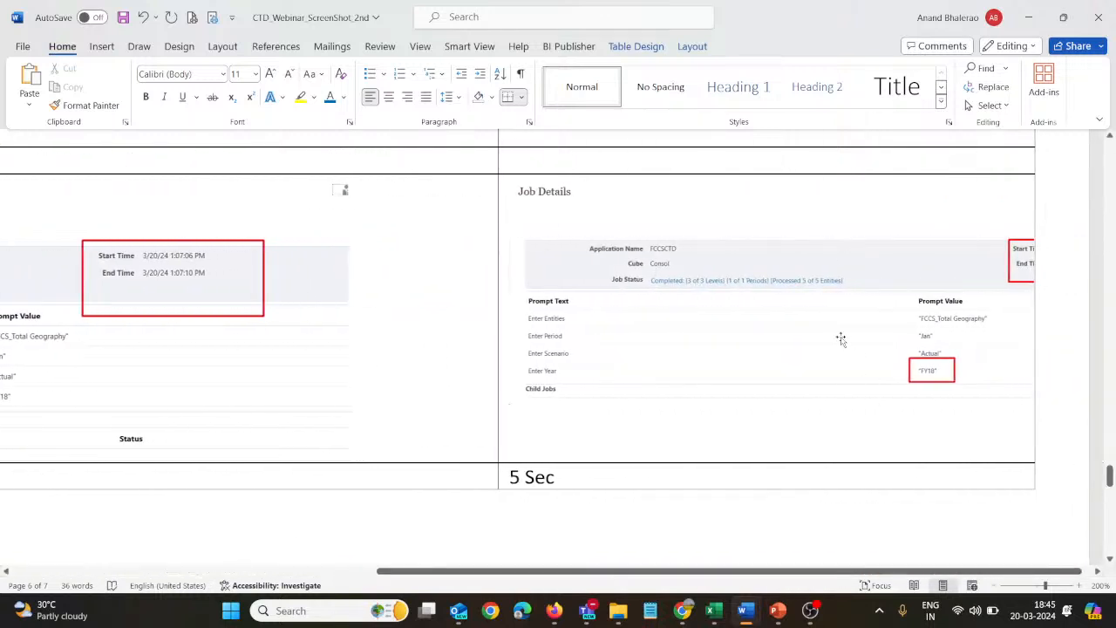
left_click(842, 334)
left_click(640, 49)
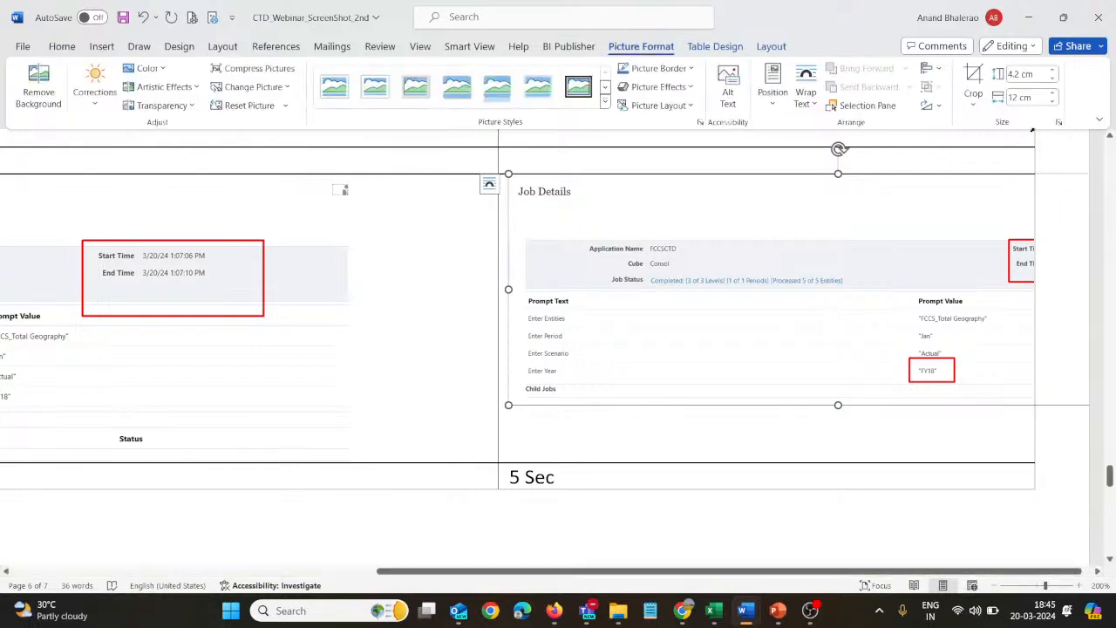
type("10")
key("Return")
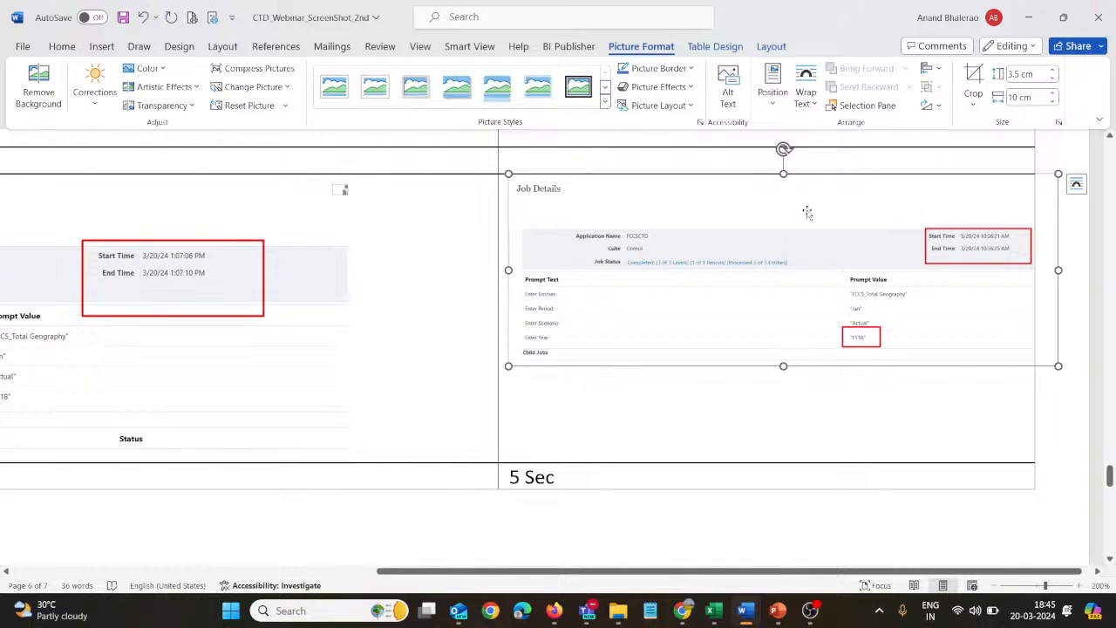
Step: Enter "4 Sec" in the empty cell beside the FY 18 With CTD heading
left_click(615, 164)
type("4")
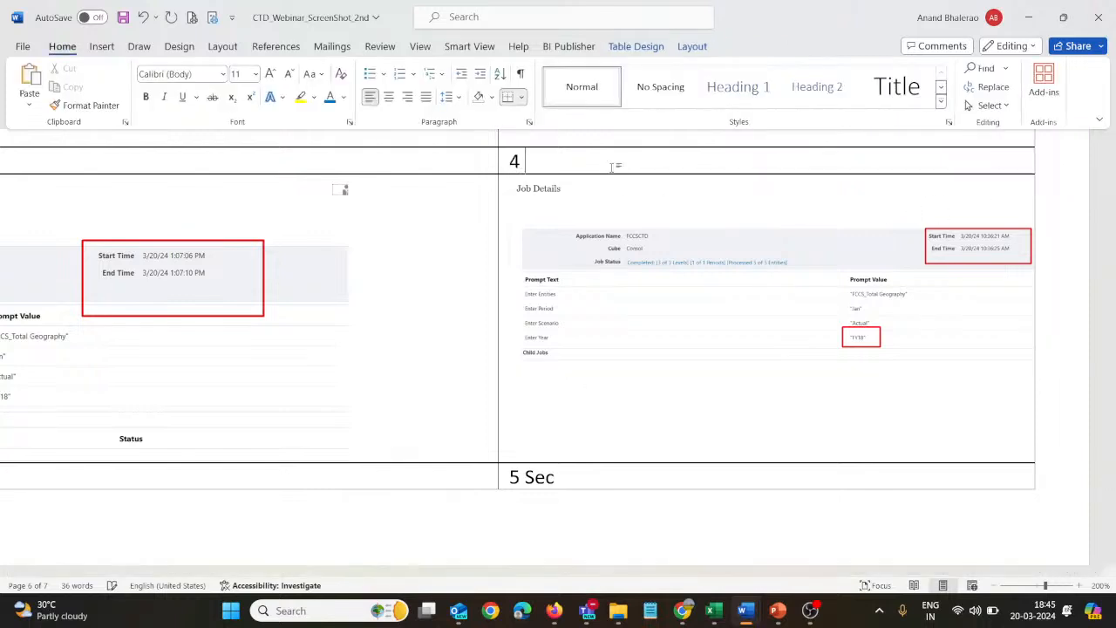
type(" Sec")
Step: Set the width of the FY17 Job Details screenshot without CTD to 9 cm
scroll(703, 496, "up", 10)
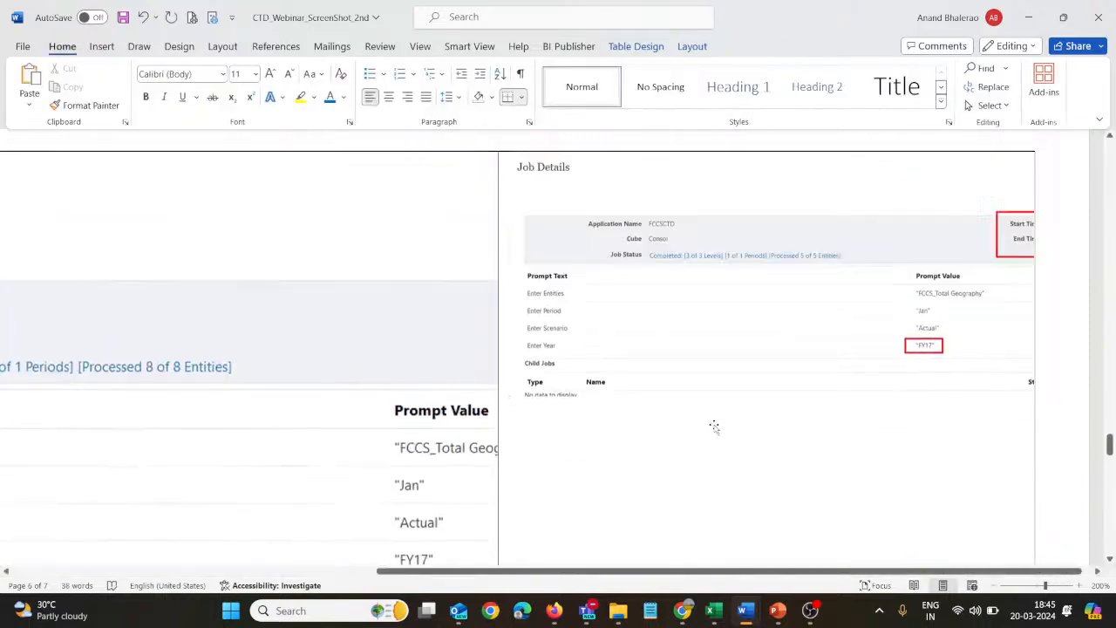
scroll(703, 496, "up", 10)
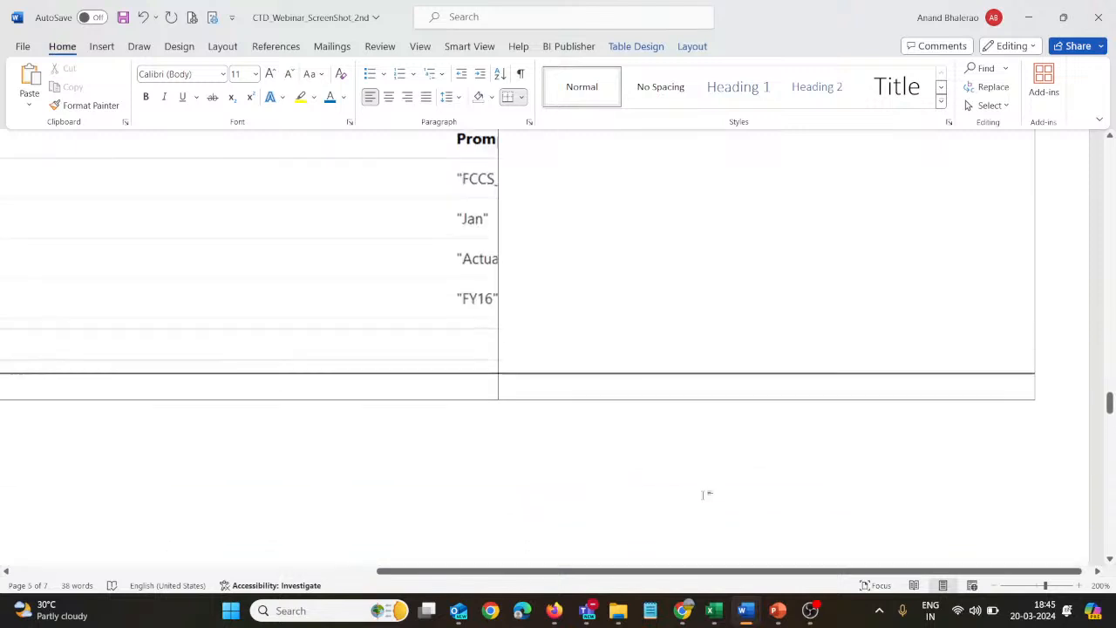
scroll(708, 518, "down", 5)
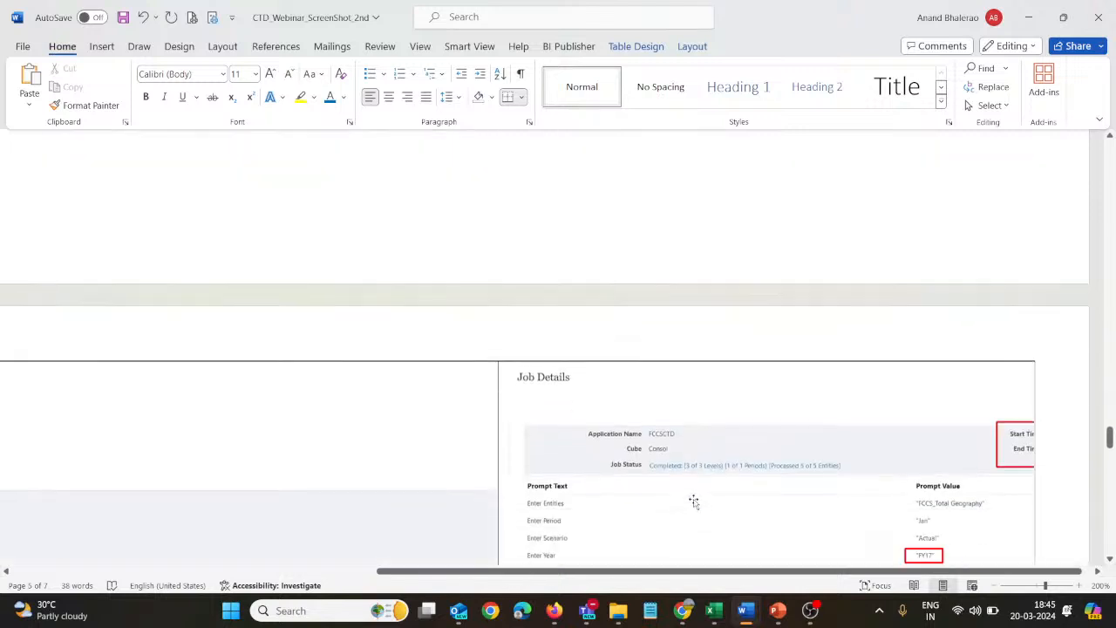
left_click(856, 477)
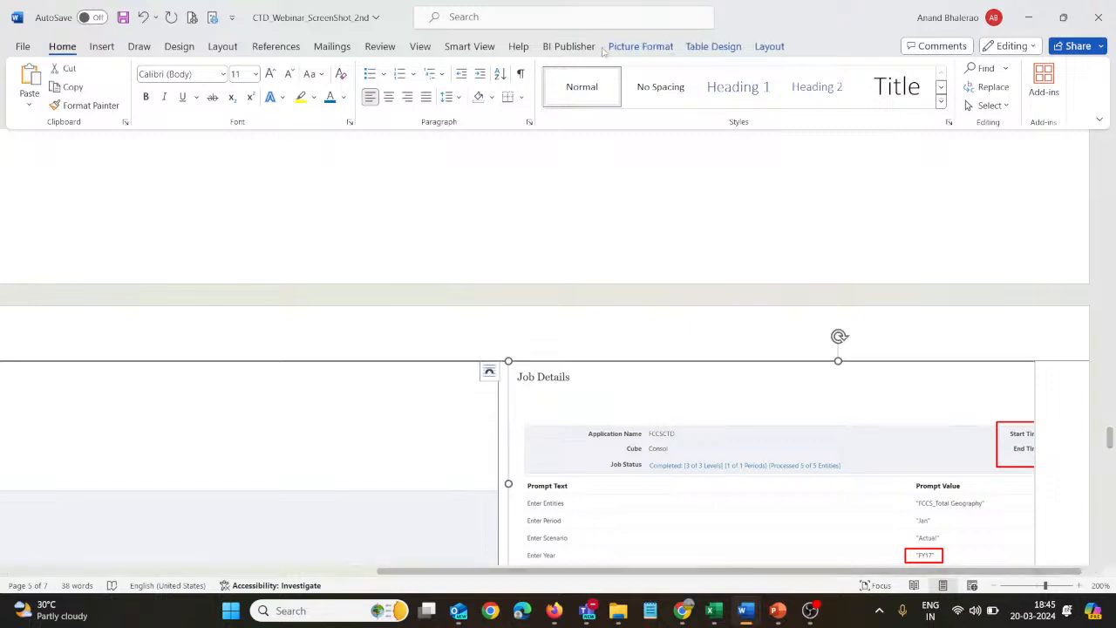
left_click(627, 50)
left_click(1027, 97)
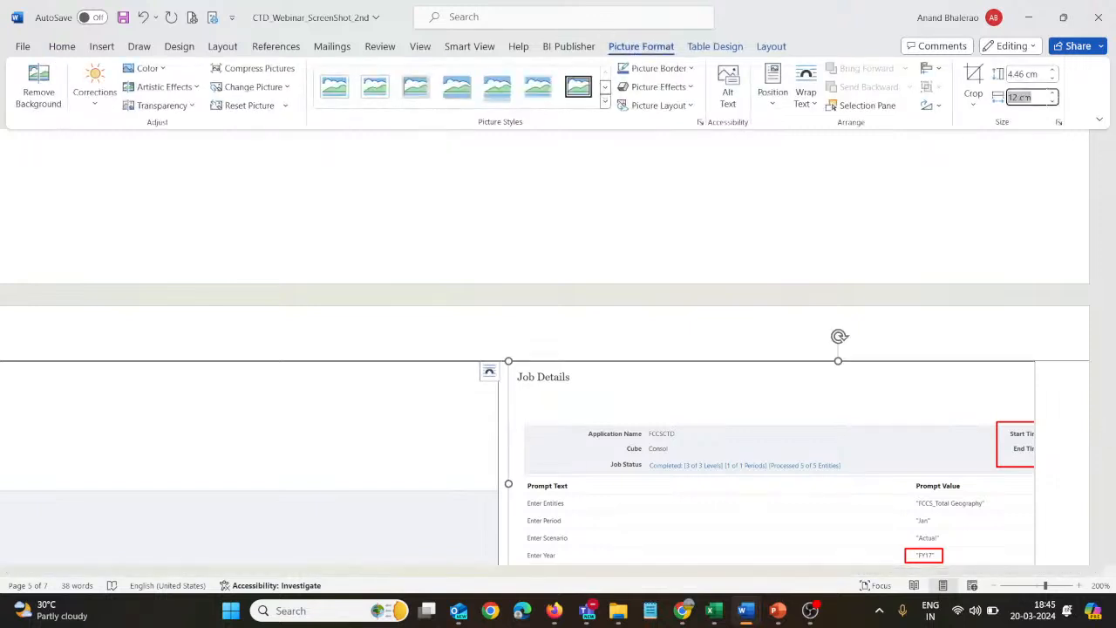
type("9")
key("Return")
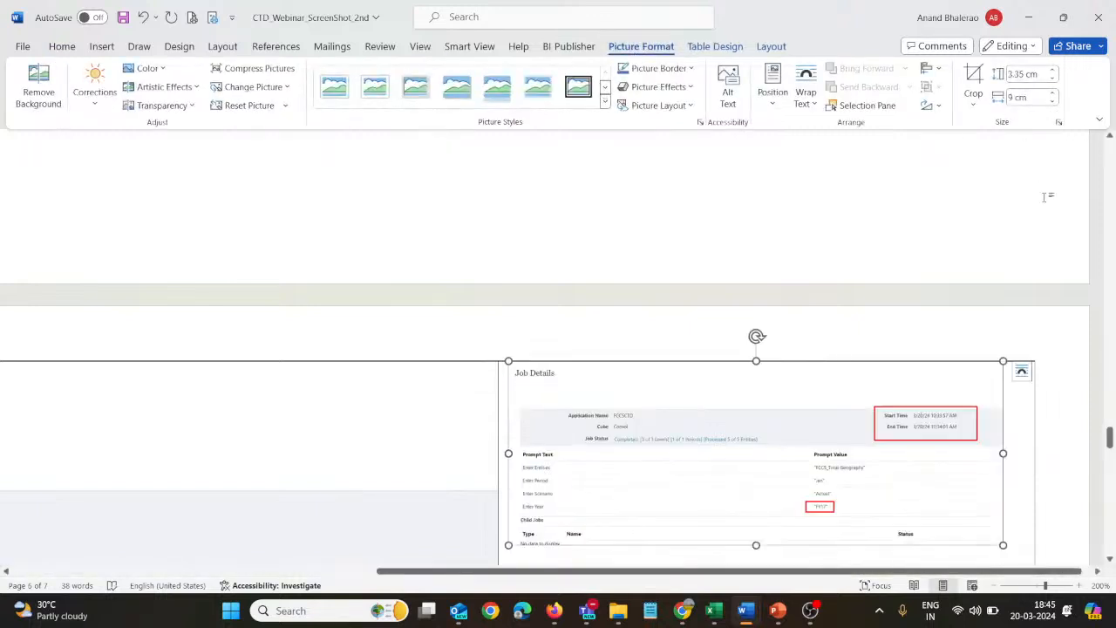
Step: Enter "4 Sec" in the empty cell above the FY17 Job Details screenshot without CTD
scroll(930, 342, "up", 5)
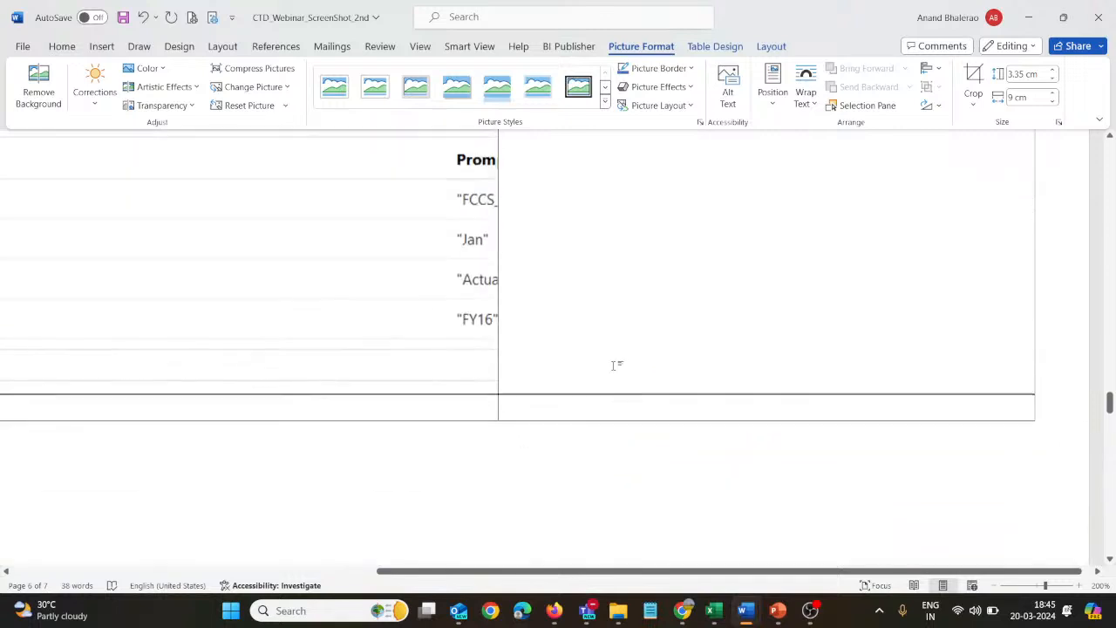
left_click(610, 412)
type("4")
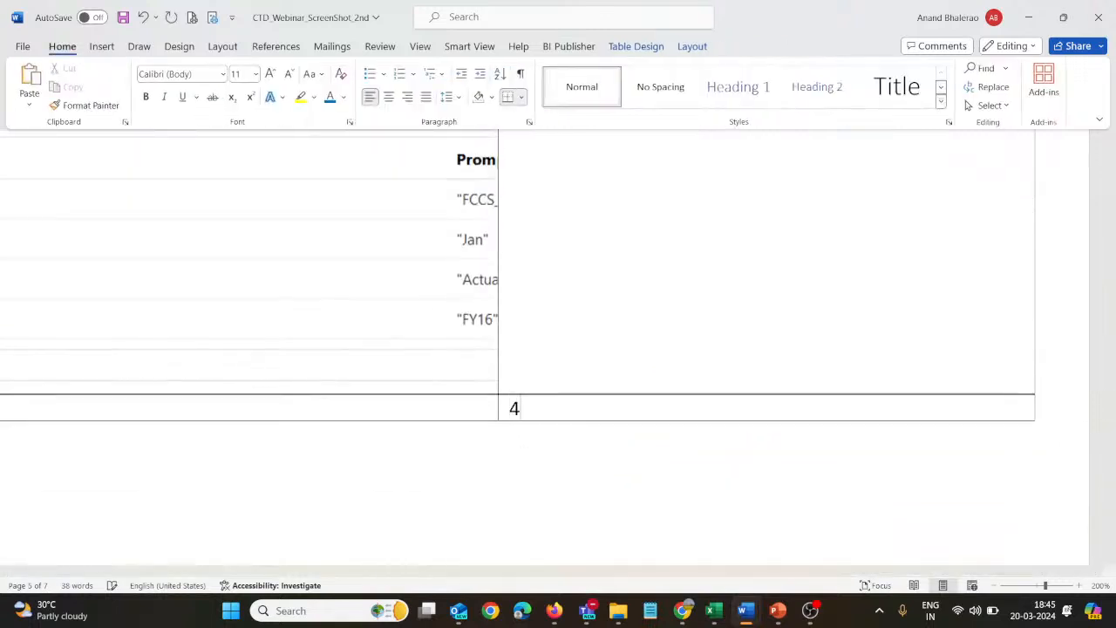
type(" Sec")
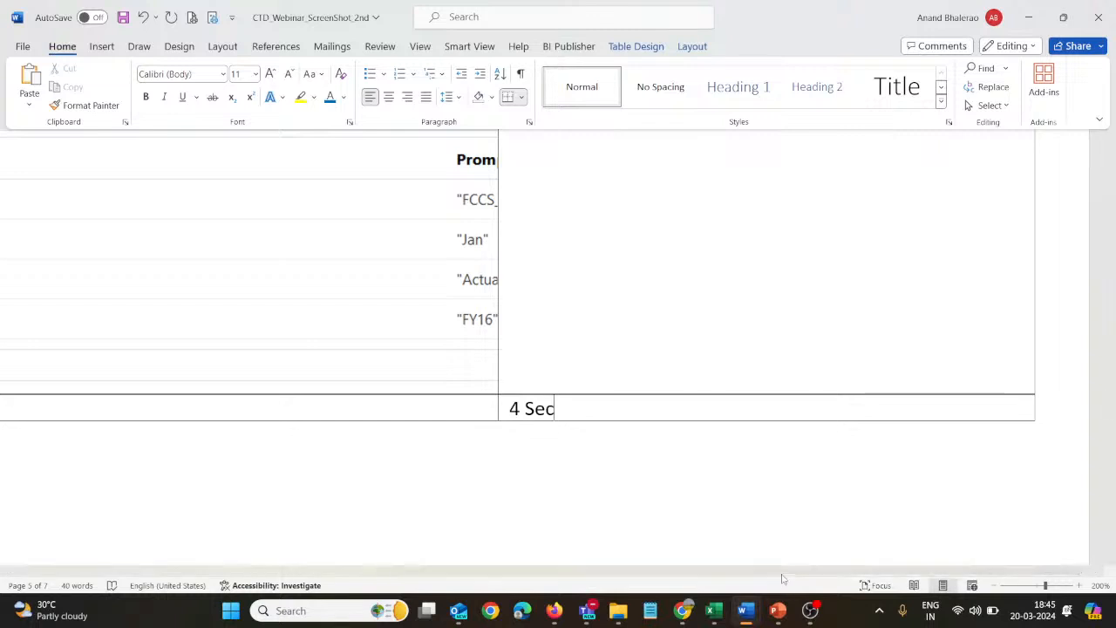
Step: Set the width of the FY17 With CTD Job Details screenshot to 12 cm
left_click_drag(778, 572, 367, 550)
scroll(331, 523, "down", 15)
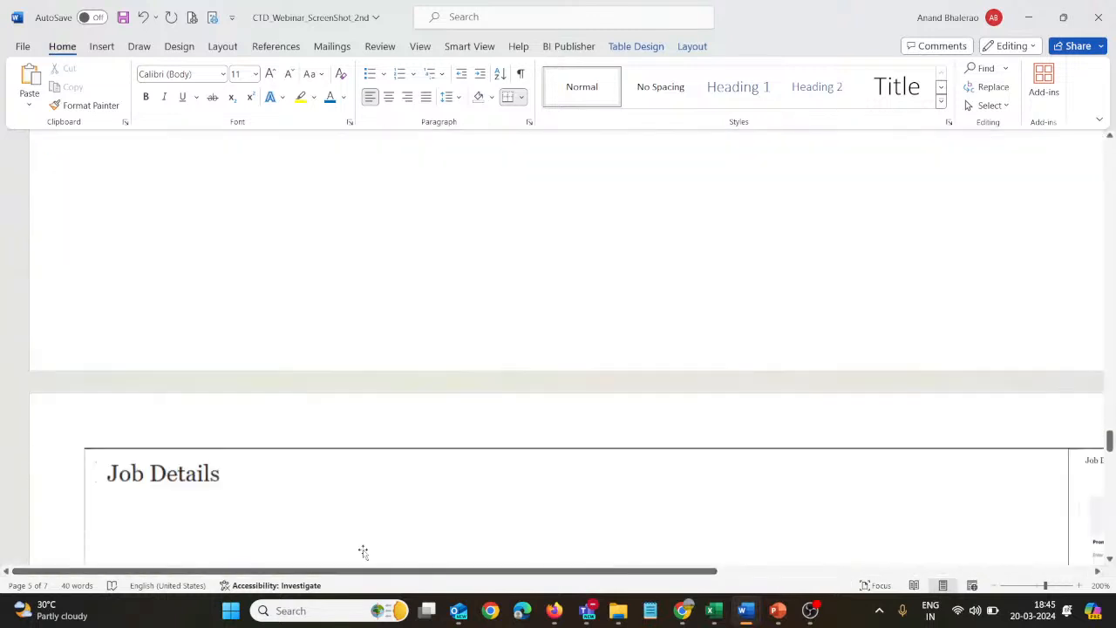
scroll(490, 416, "down", 5)
left_click(531, 424)
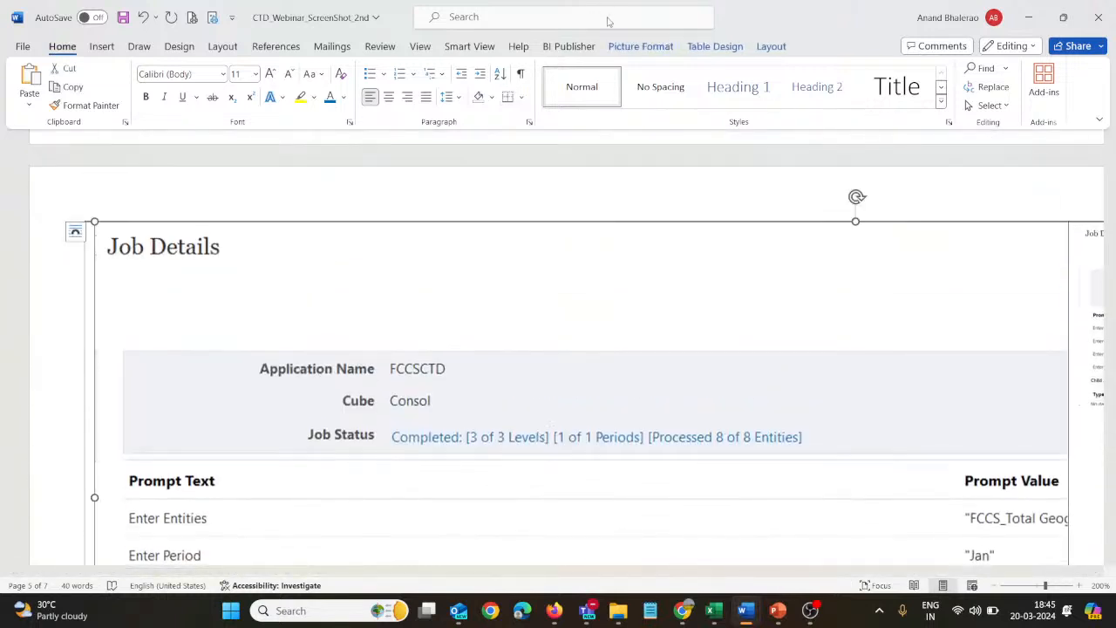
left_click(646, 53)
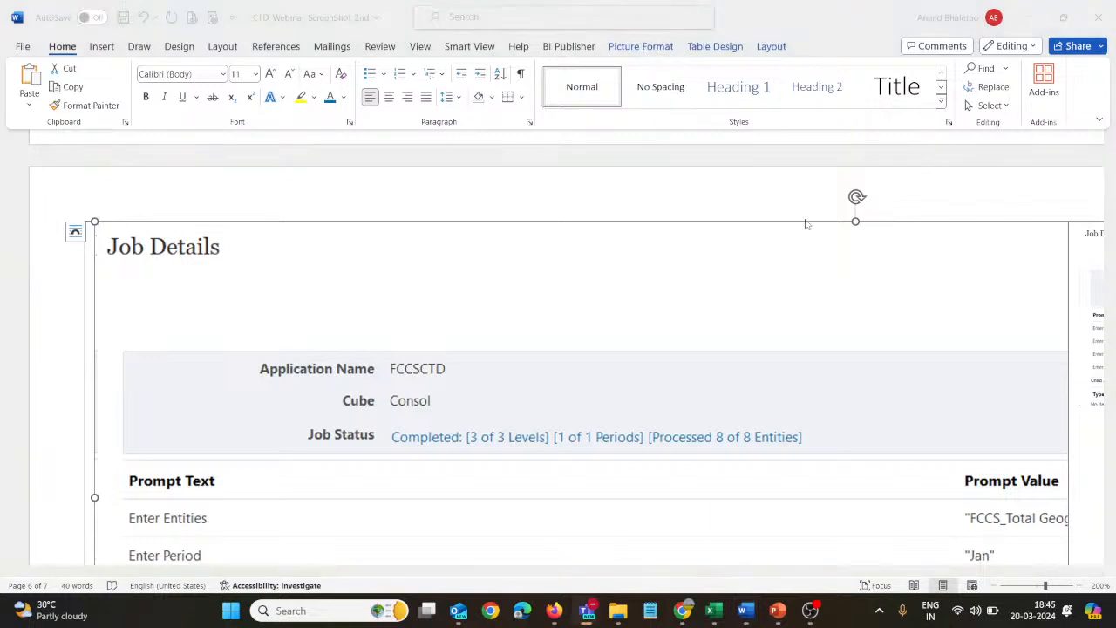
left_click(642, 452)
left_click(641, 47)
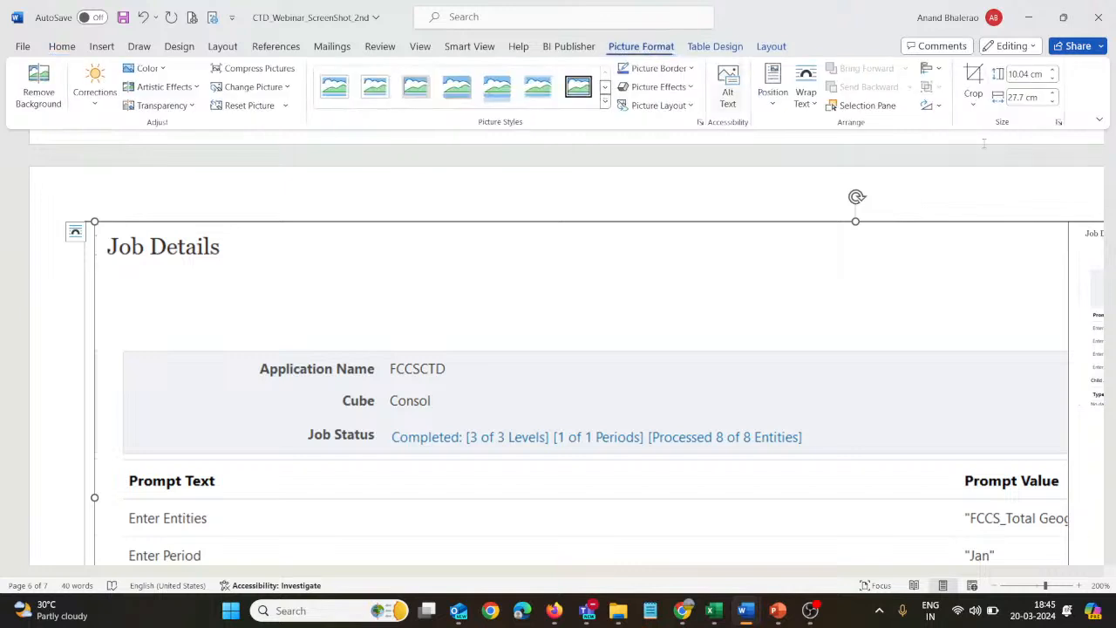
left_click(1022, 97)
type("12")
key("Return")
Step: Review the FY17 to FY19 Job Details screenshots, comparing FY19 start and end times and noted durations with and without CTD
scroll(768, 332, "up", 2)
scroll(685, 416, "down", 8)
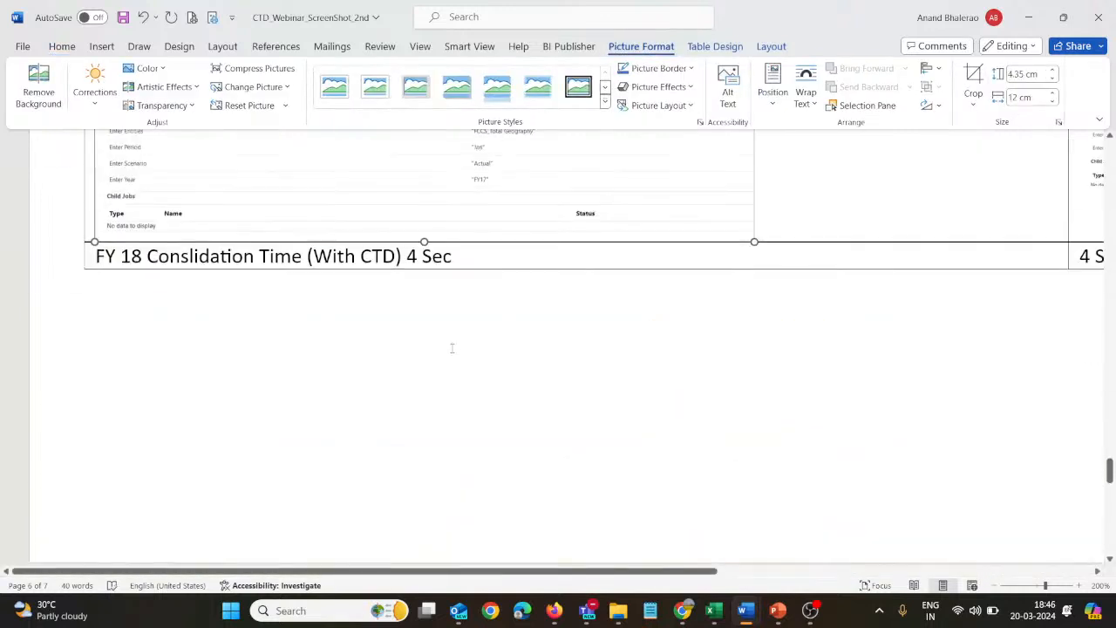
left_click(464, 258)
scroll(660, 334, "up", 10)
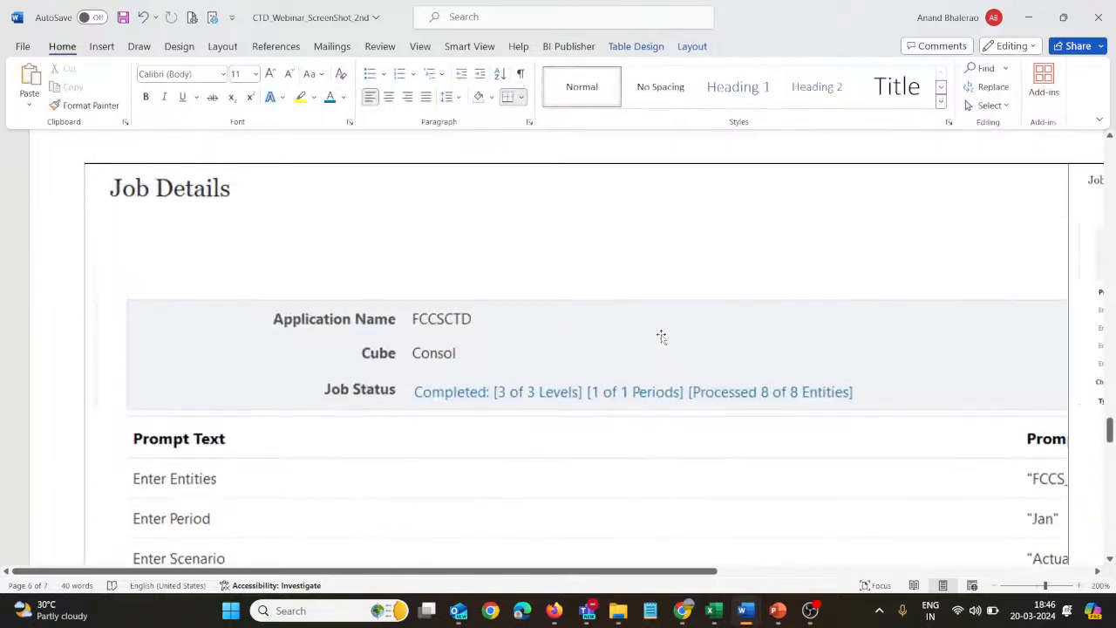
scroll(662, 336, "down", 5)
left_click(541, 317)
scroll(575, 391, "down", 10)
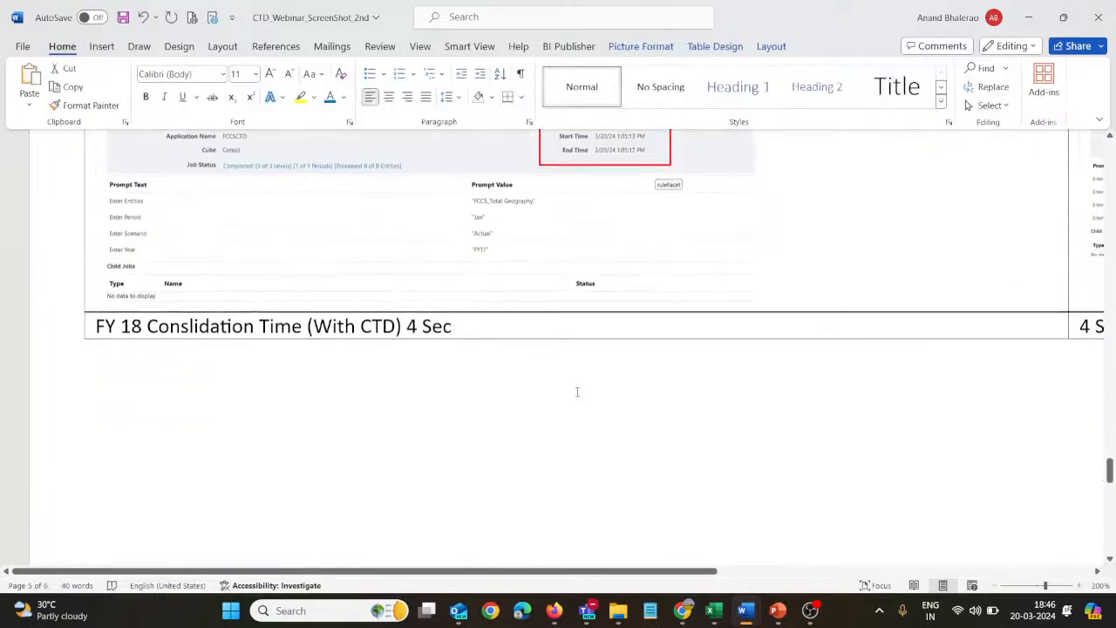
scroll(574, 426, "down", 2)
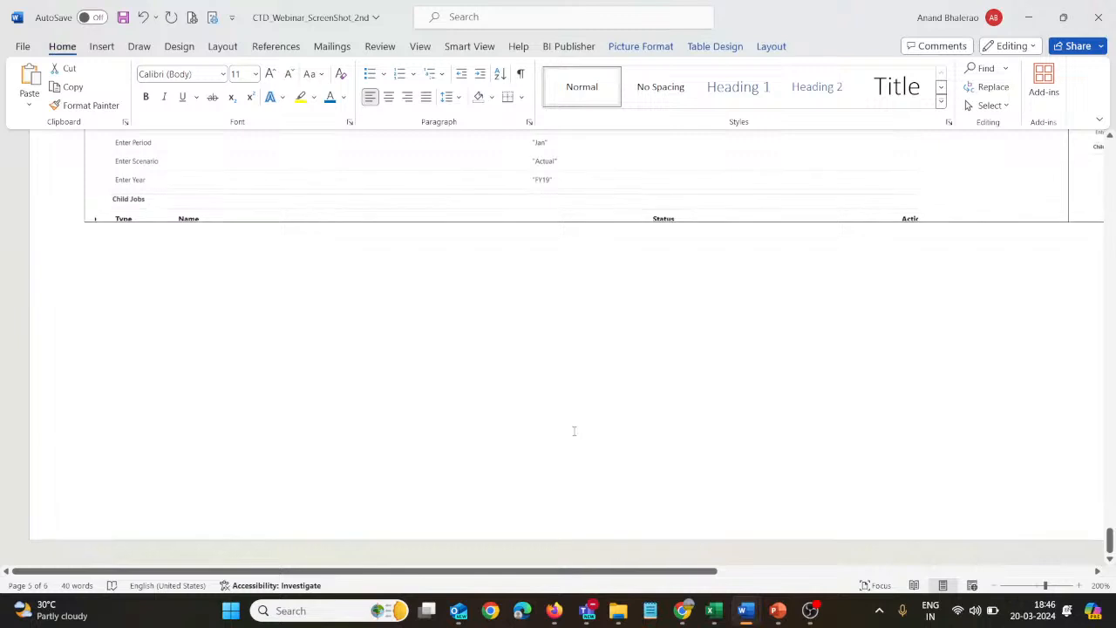
scroll(571, 427, "up", 8)
scroll(646, 410, "down", 4)
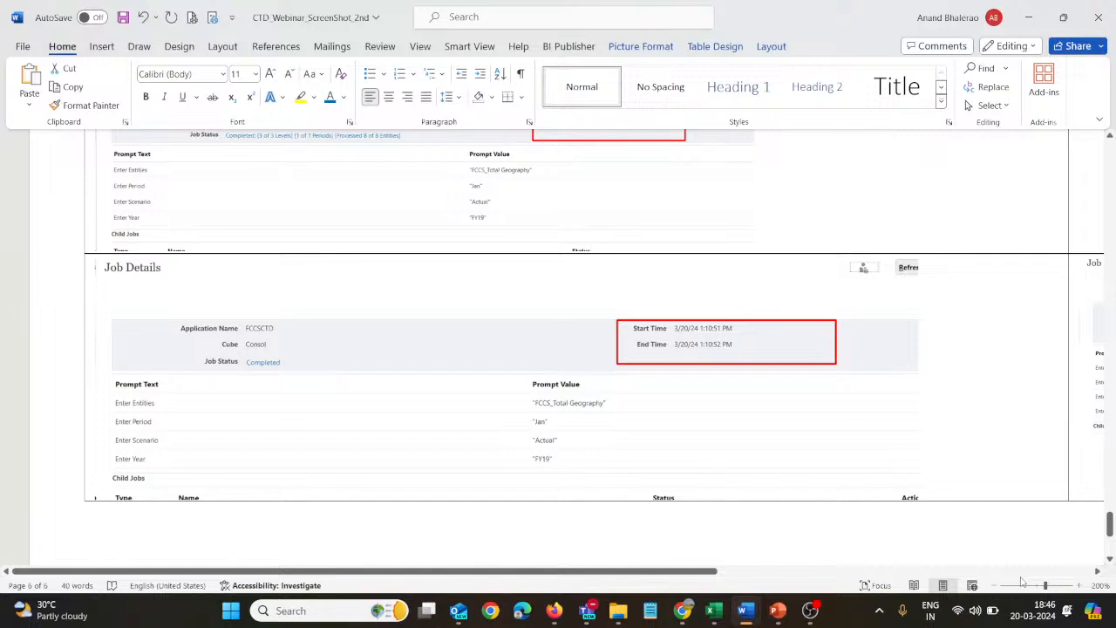
scroll(558, 349, "up", 3)
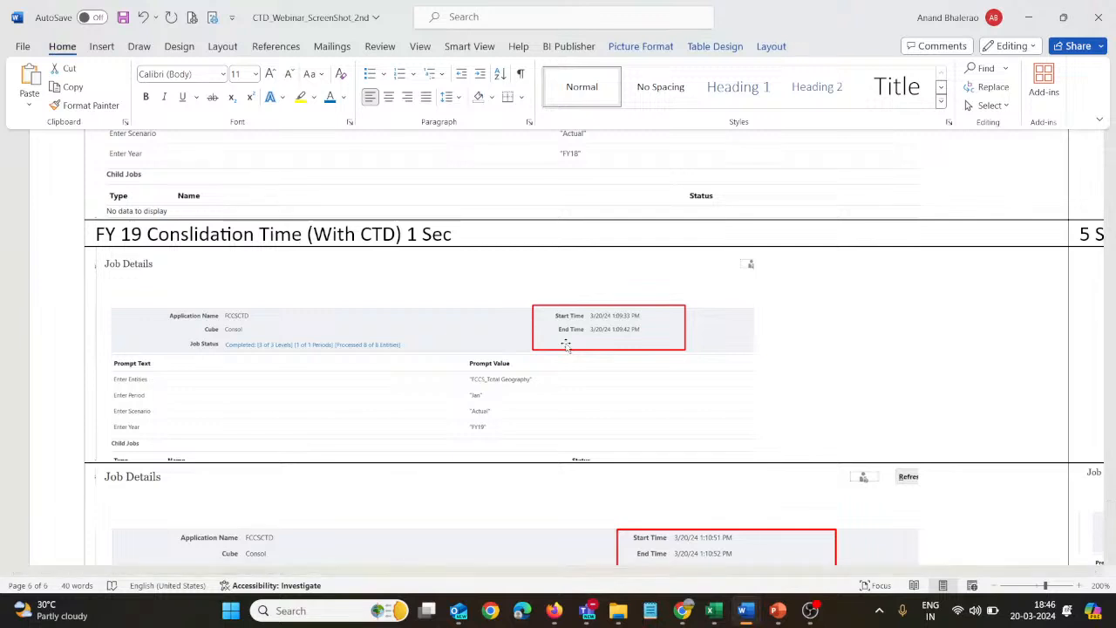
scroll(565, 345, "down", 3)
left_click(529, 299)
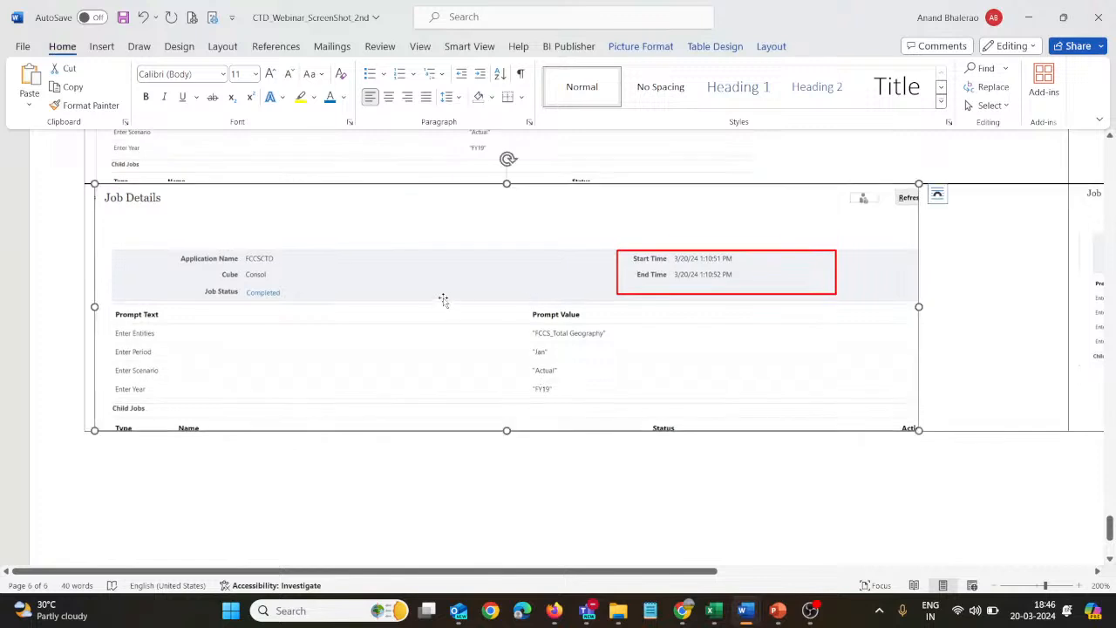
scroll(430, 294, "up", 2)
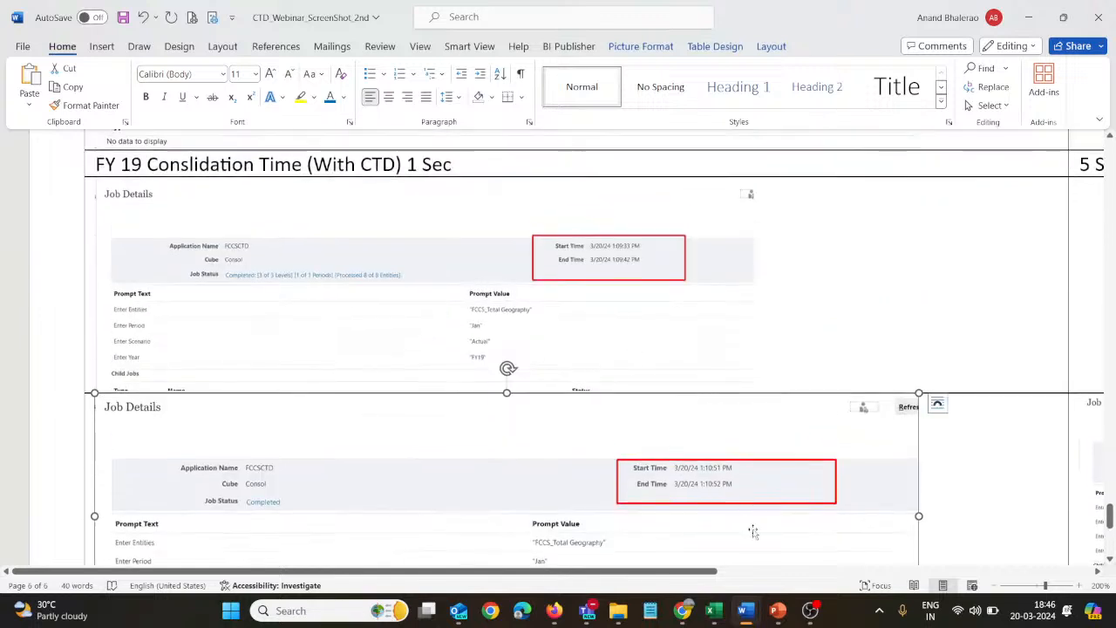
left_click_drag(700, 572, 1075, 571)
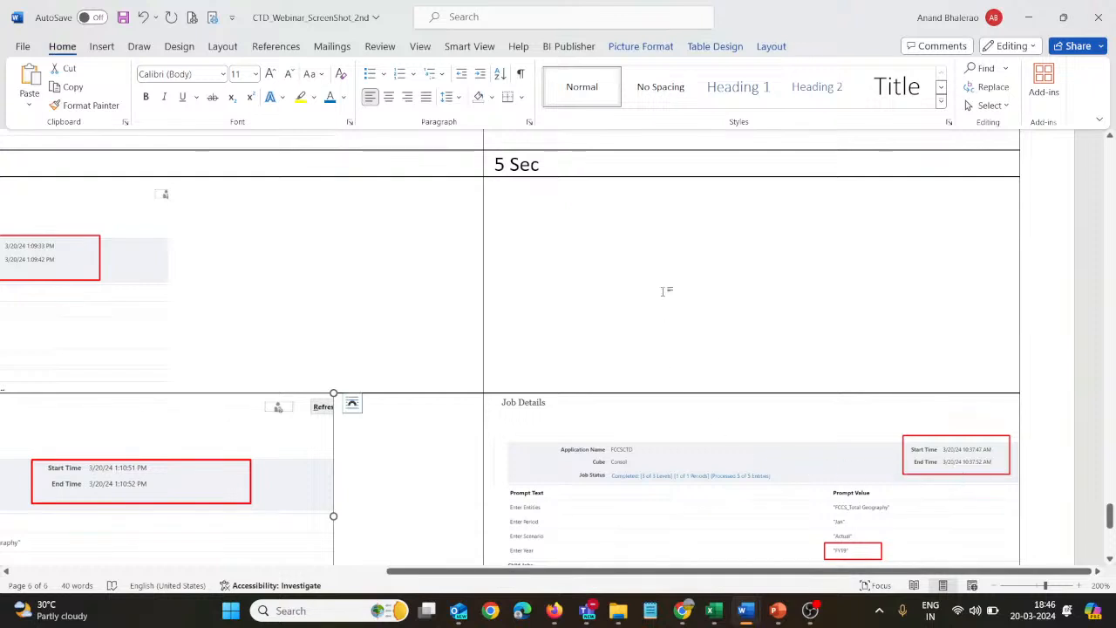
left_click_drag(547, 170, 493, 166)
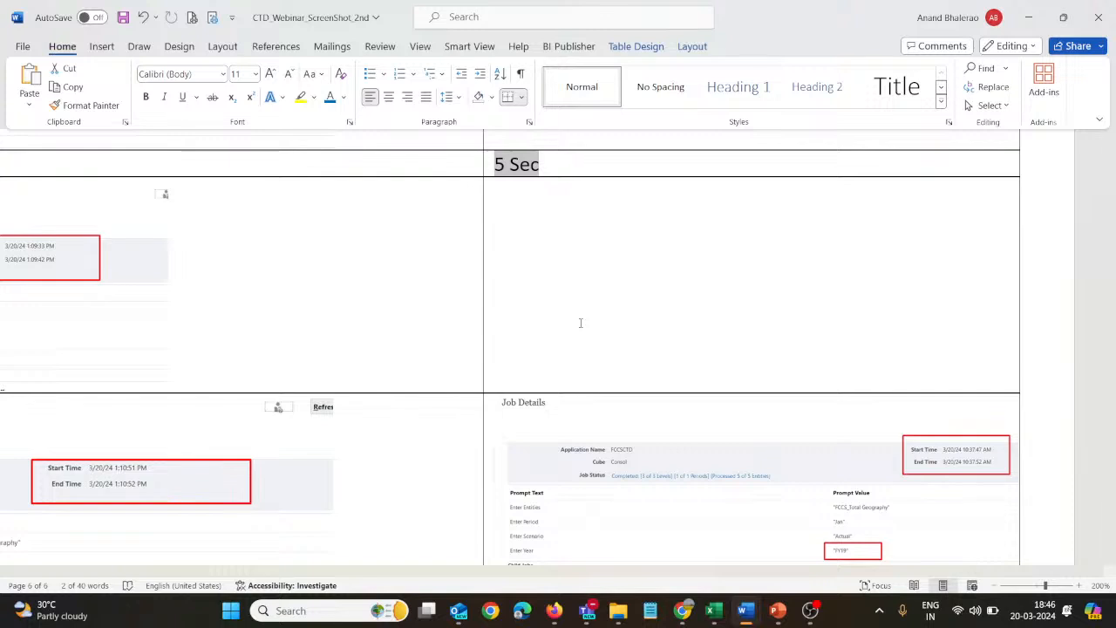
Step: Save the CTD_Webinar_ScreenShot_2nd document
left_click(121, 17)
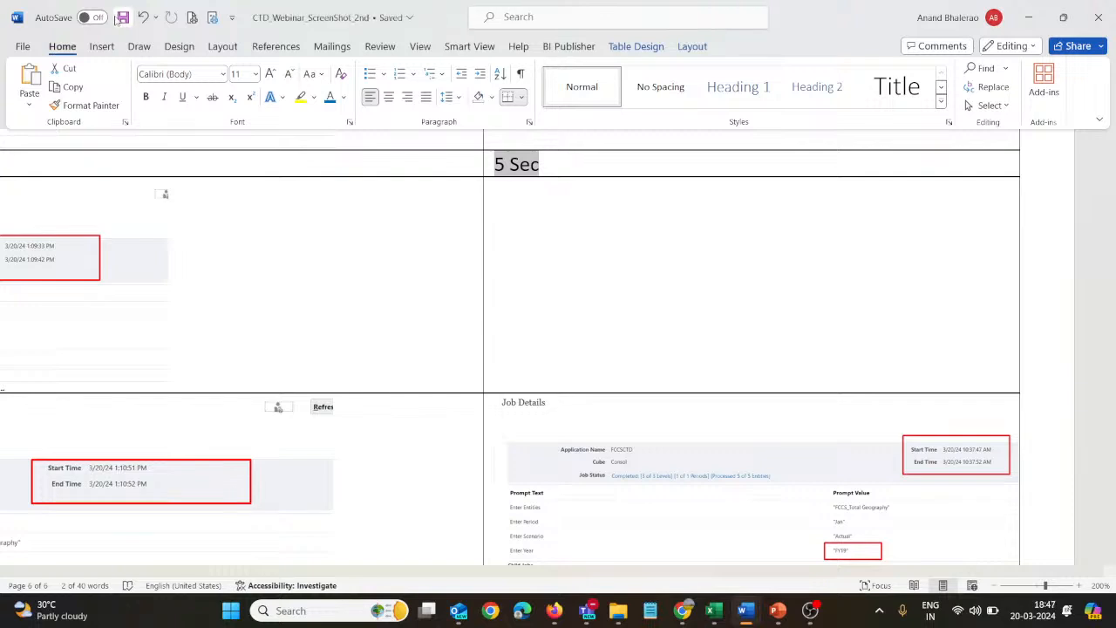
scroll(630, 355, "up", 15)
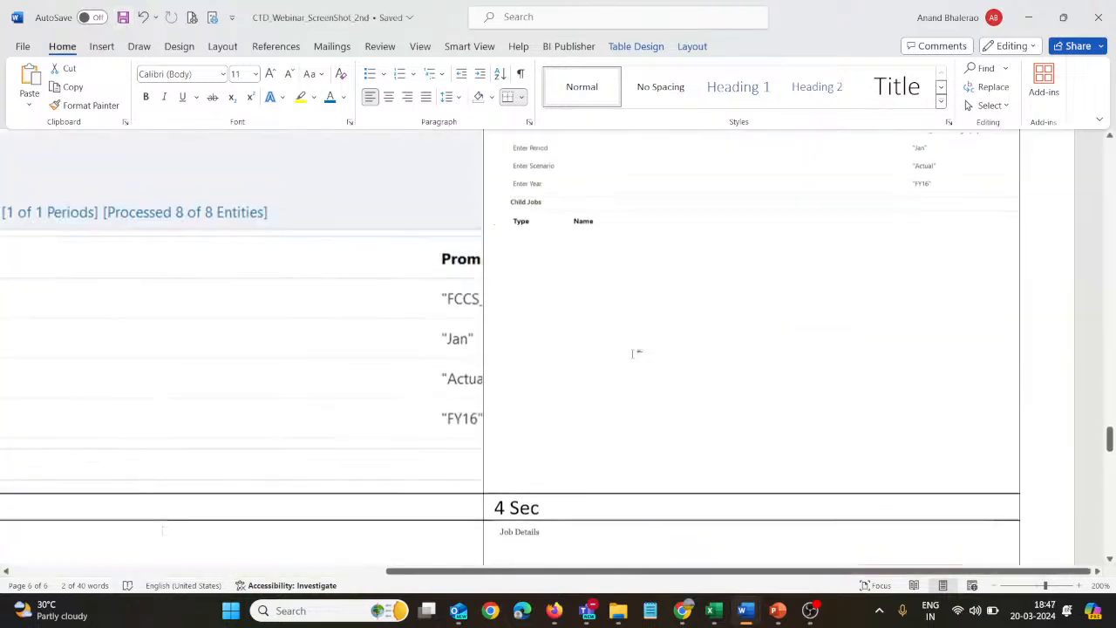
Step: Examine the overall layout of the FY16 to FY19 Job Details screenshots and consolidation time rows across the document pages
scroll(634, 354, "up", 2)
left_click_drag(765, 571, 388, 571)
left_click(993, 585)
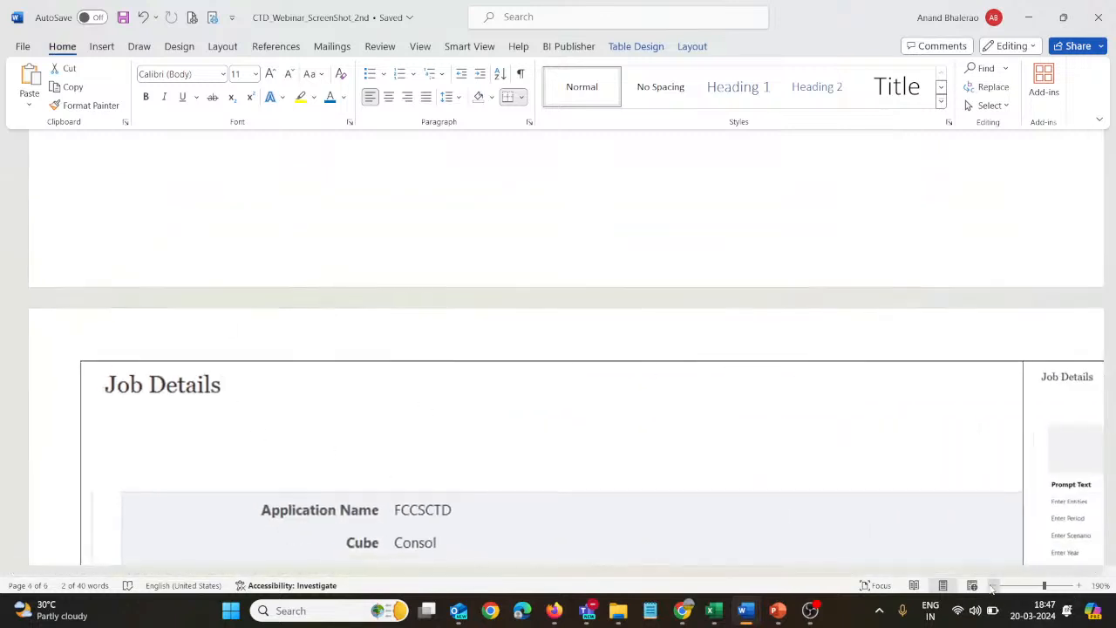
left_click(993, 585)
left_click(993, 585)
left_click(993, 585)
left_click(993, 585)
scroll(637, 394, "down", 4)
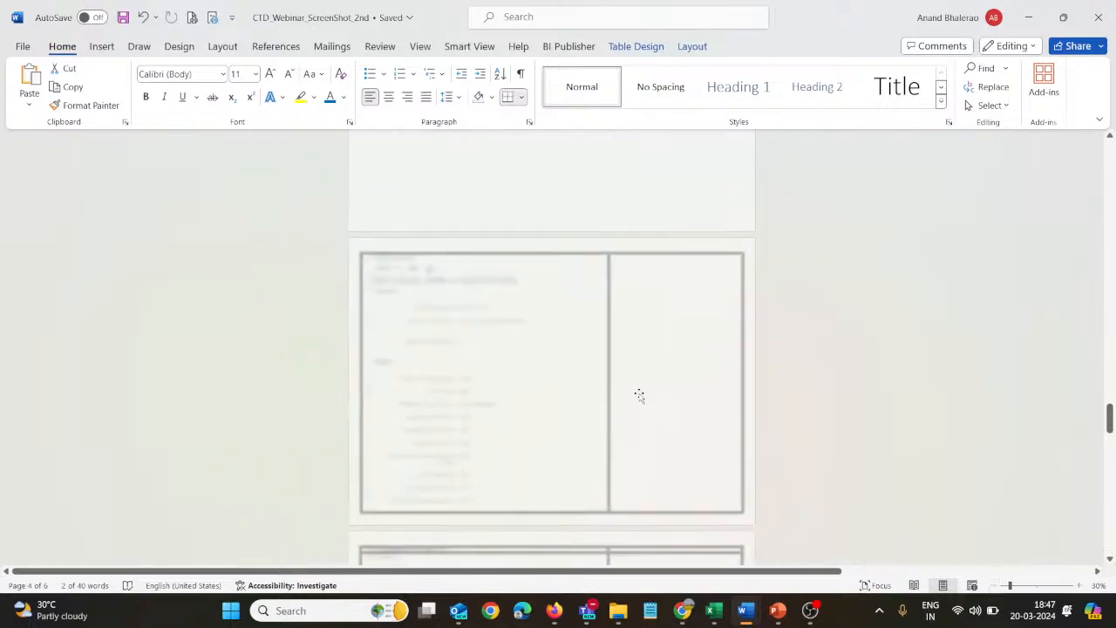
left_click(1079, 586)
left_click(1080, 586)
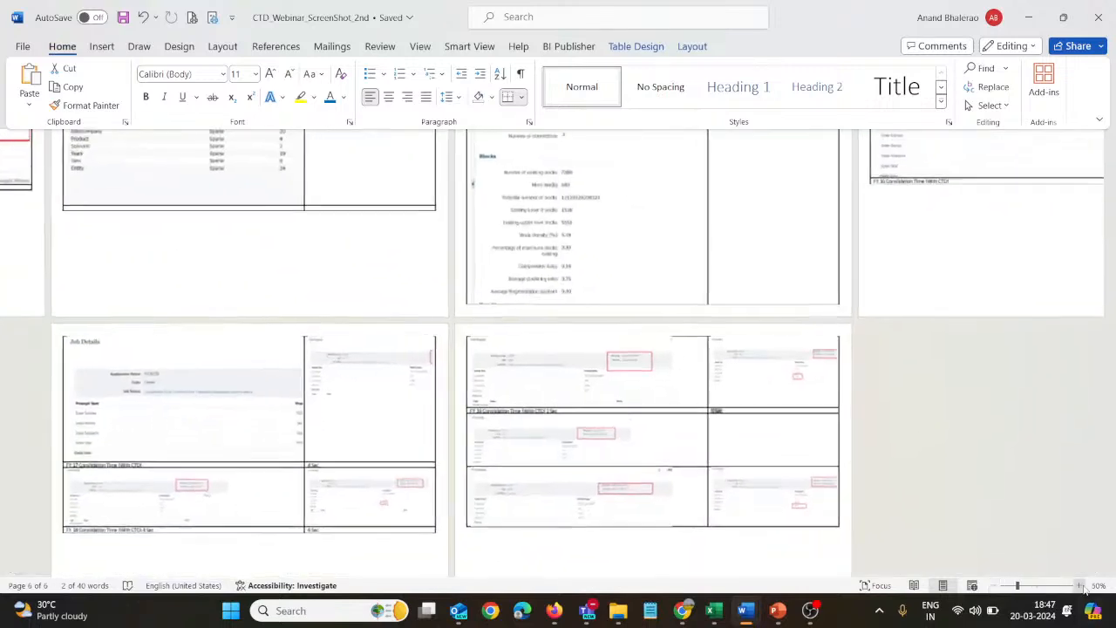
left_click(1079, 586)
left_click(1079, 586)
left_click(1080, 586)
left_click(1079, 586)
Step: Switch to the CTD_Smartview_9811_2ndCase workbook in Excel and refresh the Smart View data on the Input_FY16 sheet
mouse_move(714, 613)
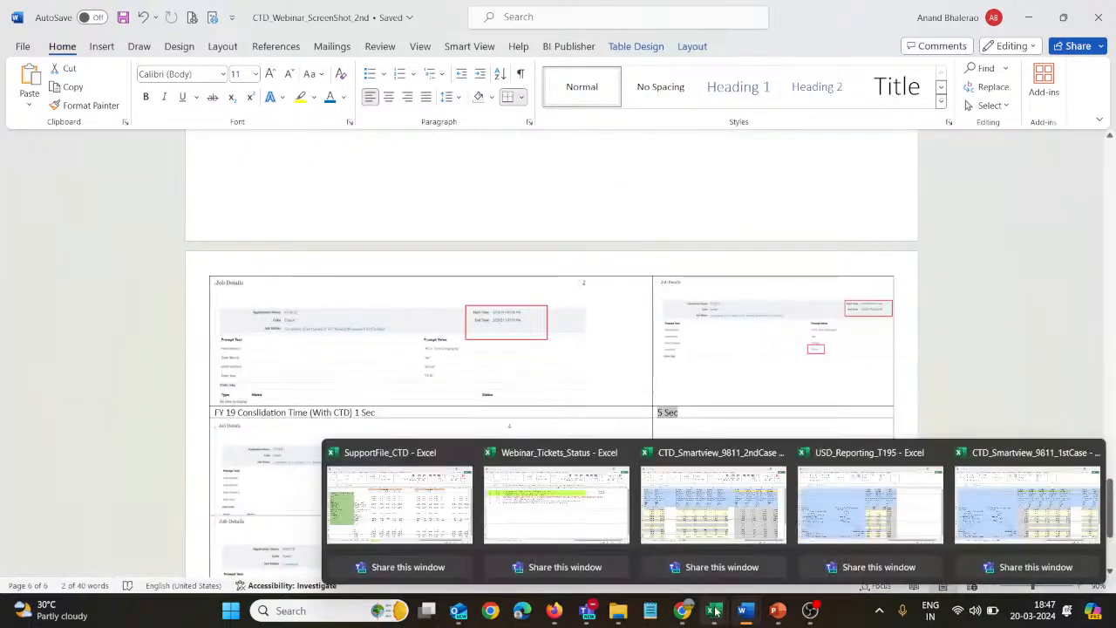
left_click(771, 457)
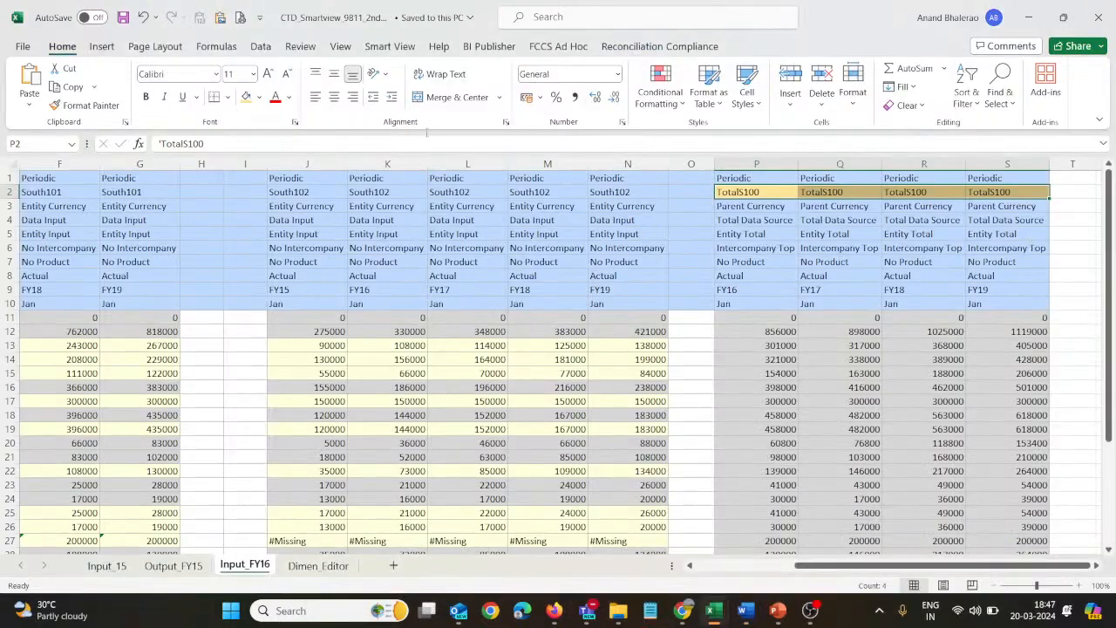
left_click(404, 48)
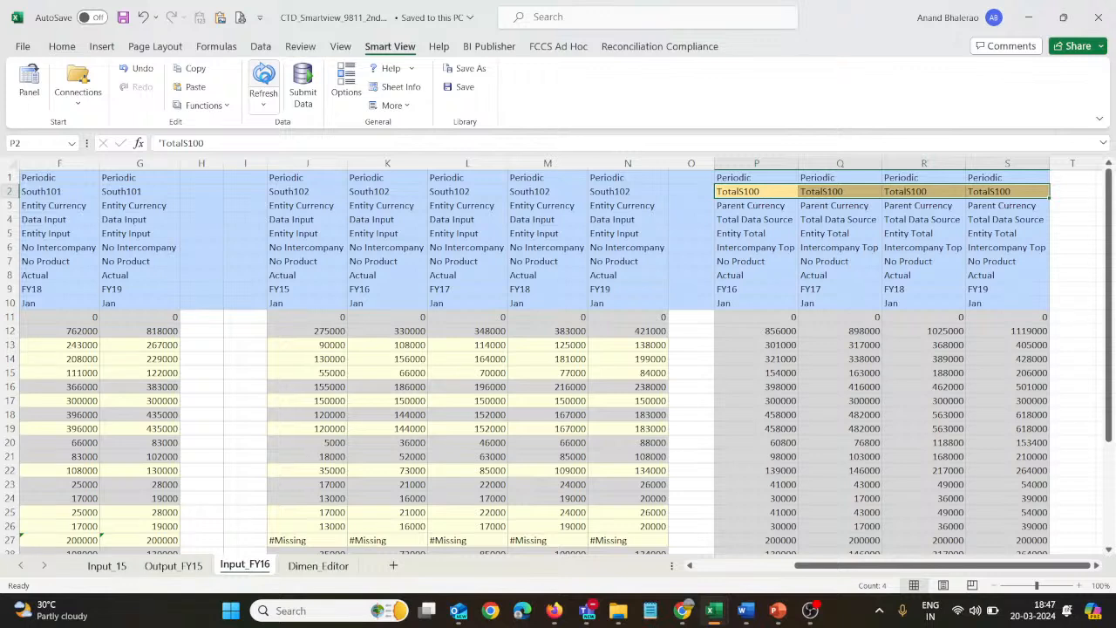
left_click(264, 80)
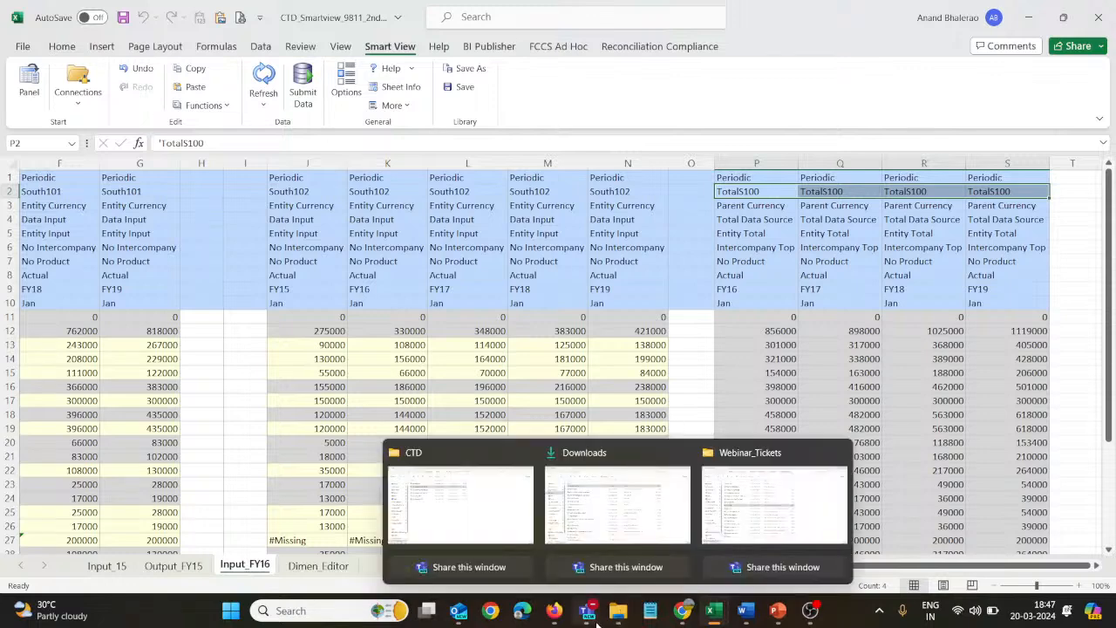
Step: Switch to the EPM Cloud Financial Consolidation and Close window in Firefox and open the Navigator
mouse_move(587, 610)
left_click(462, 504)
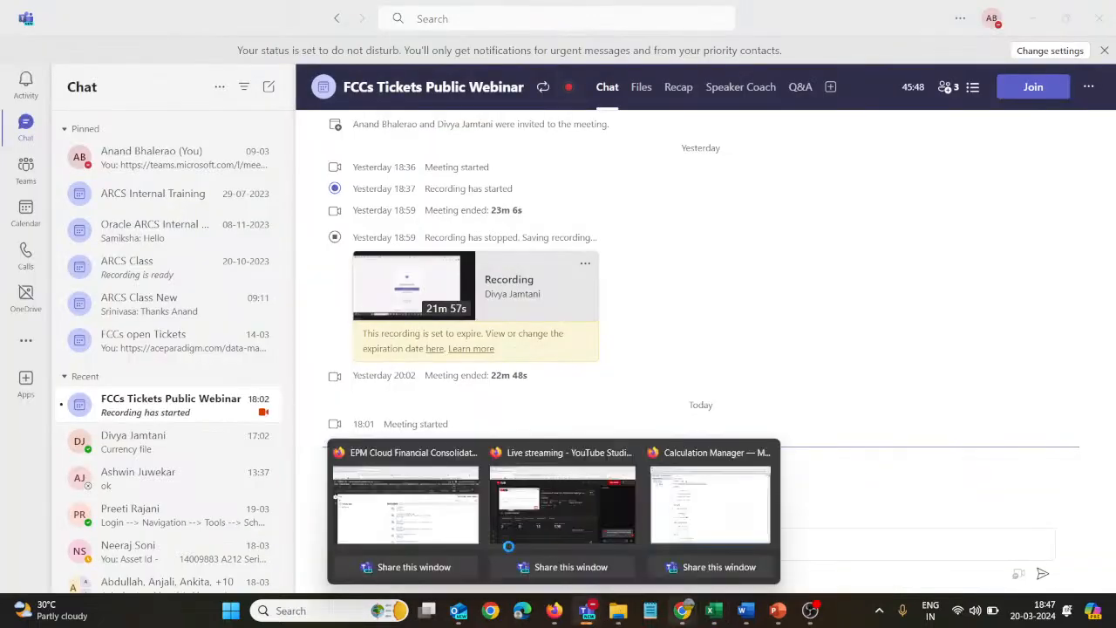
mouse_move(588, 616)
left_click(553, 515)
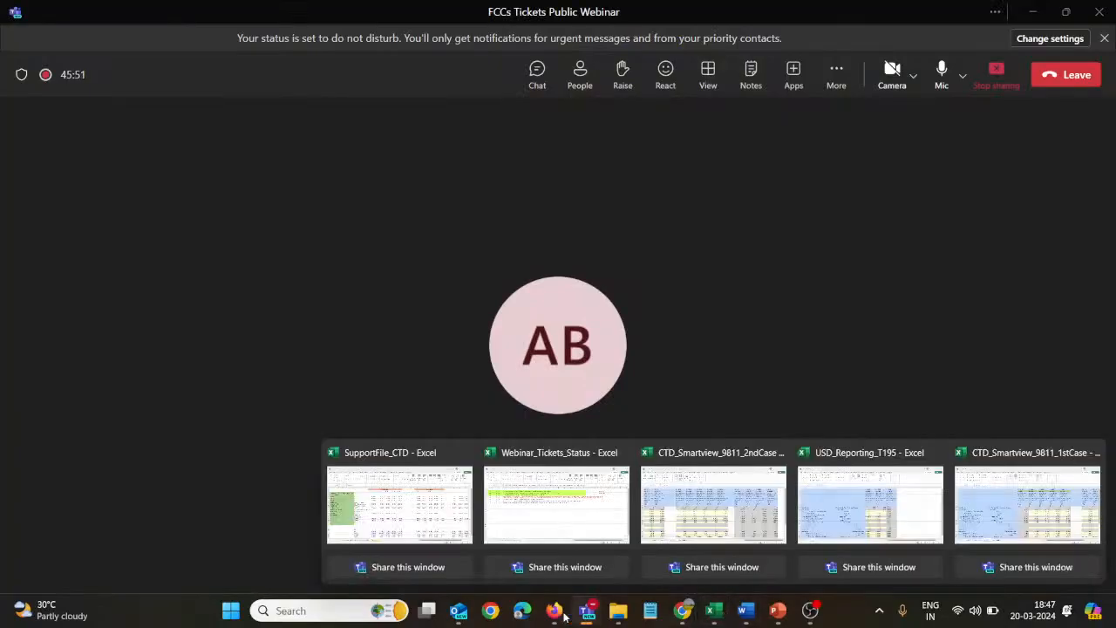
mouse_move(554, 612)
left_click(448, 524)
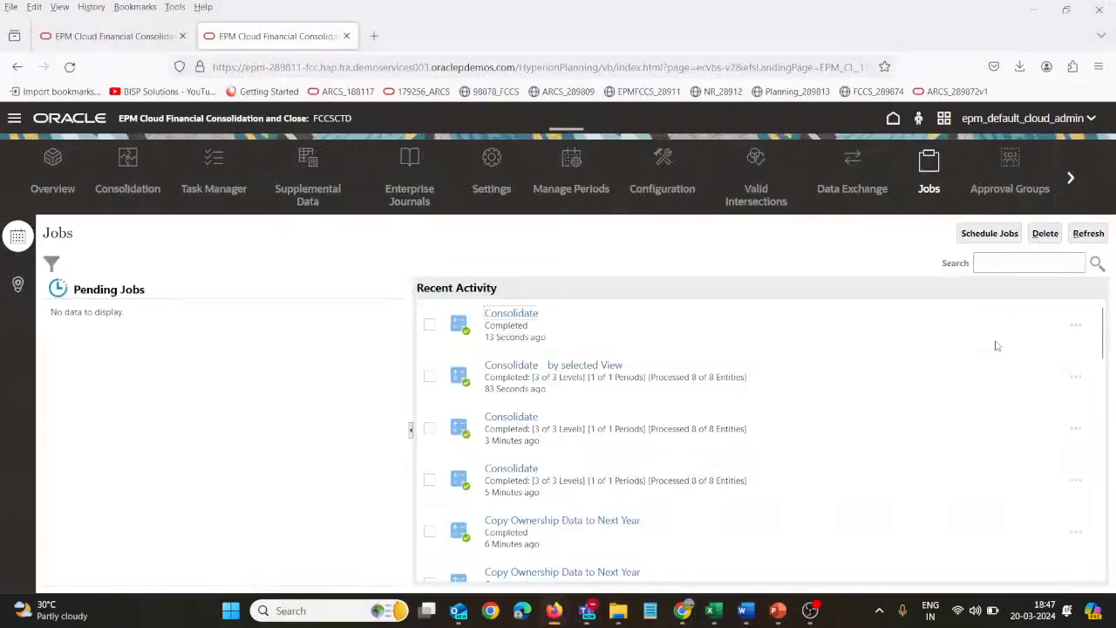
left_click(1012, 266)
left_click(16, 120)
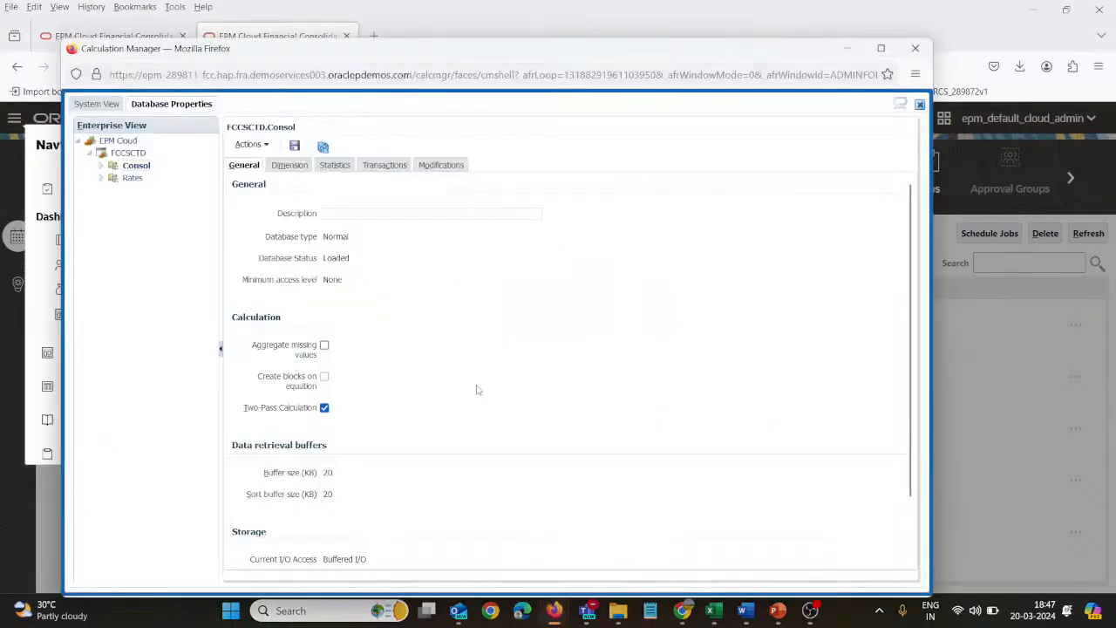
Step: Try to refresh the FCCSCTD.Consol database properties, and close the existing Calculation Manager window by leaving its page
left_click(323, 146)
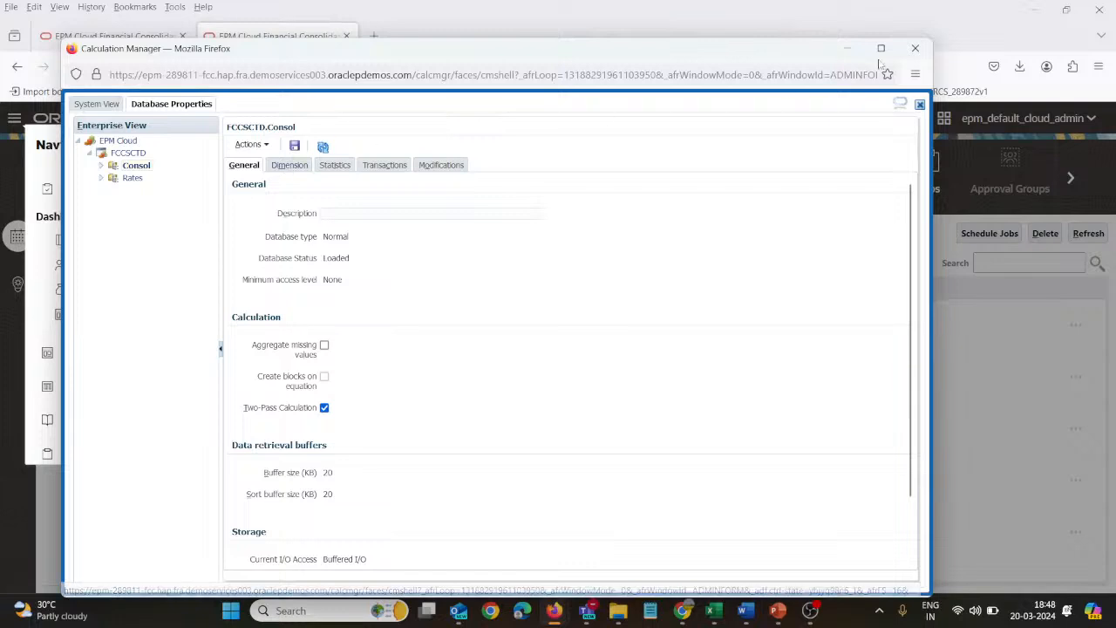
left_click(915, 48)
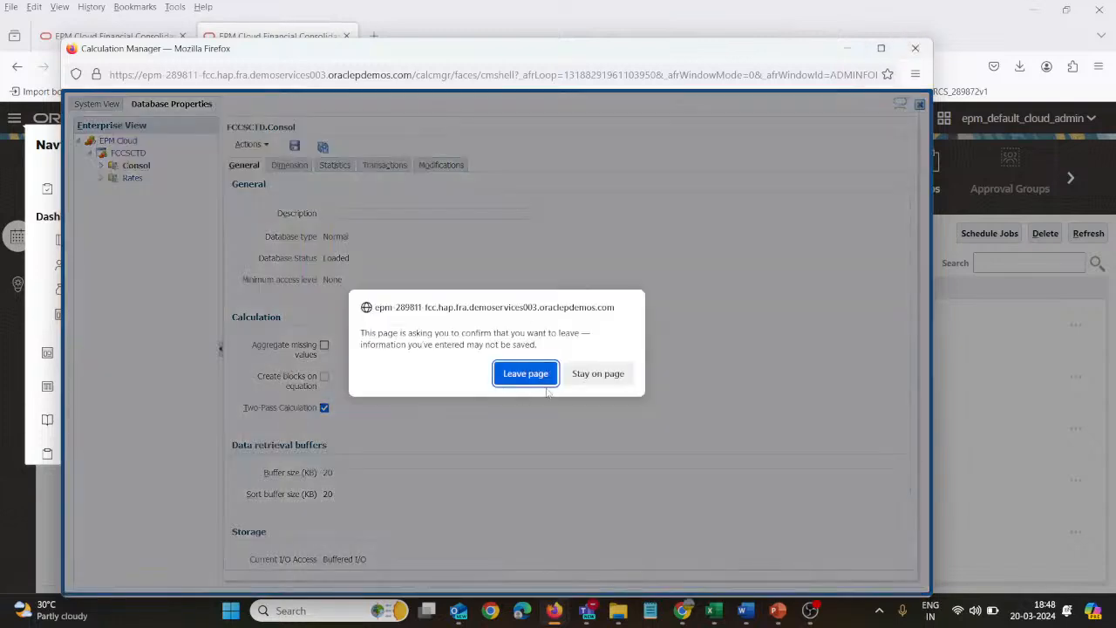
left_click(600, 375)
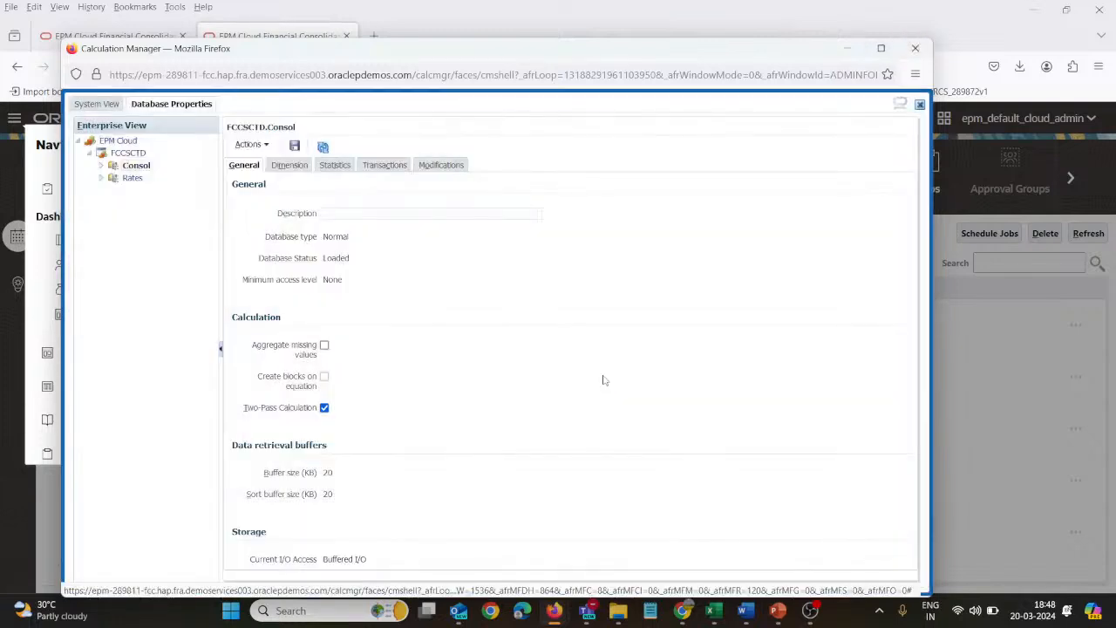
left_click(915, 48)
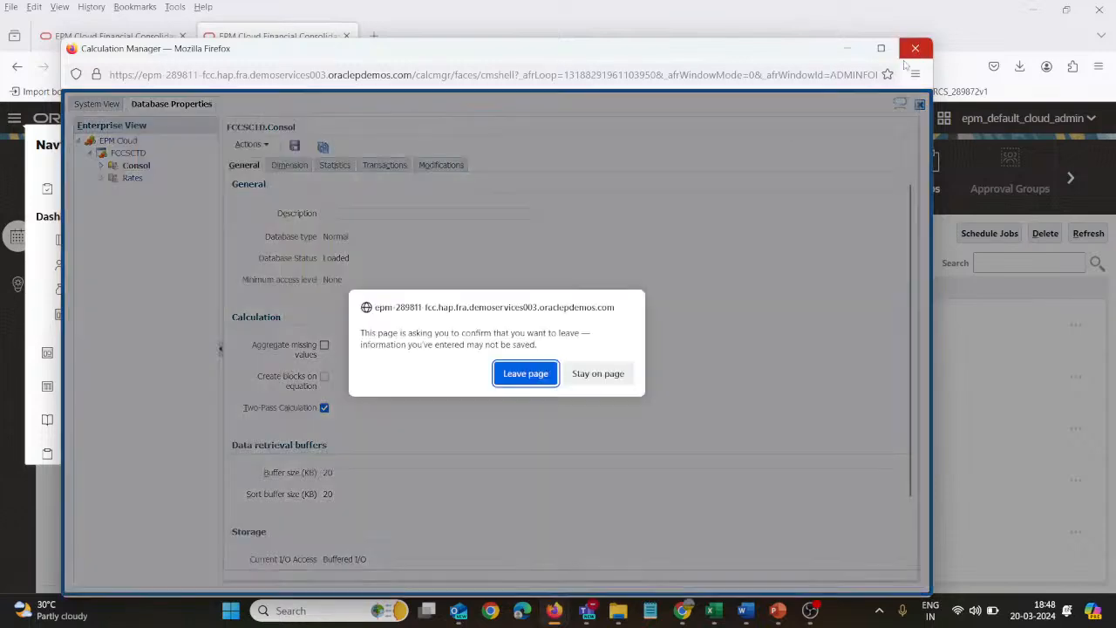
left_click(527, 374)
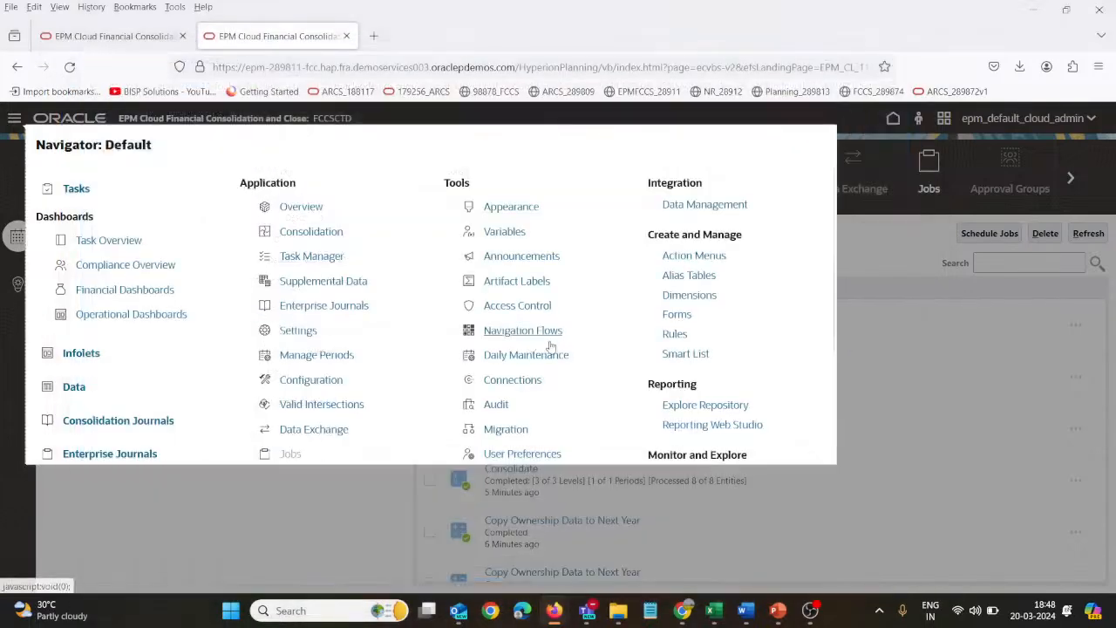
Step: Open Rules in a new Calculation Manager window and bring up Database Properties
left_click(677, 334)
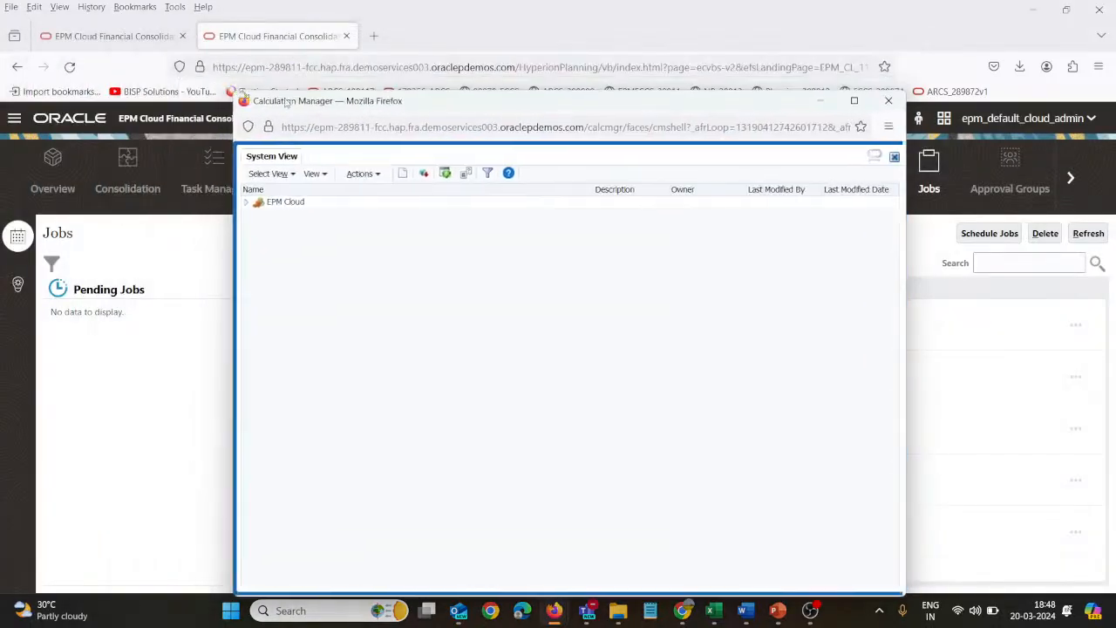
left_click_drag(286, 103, 185, 45)
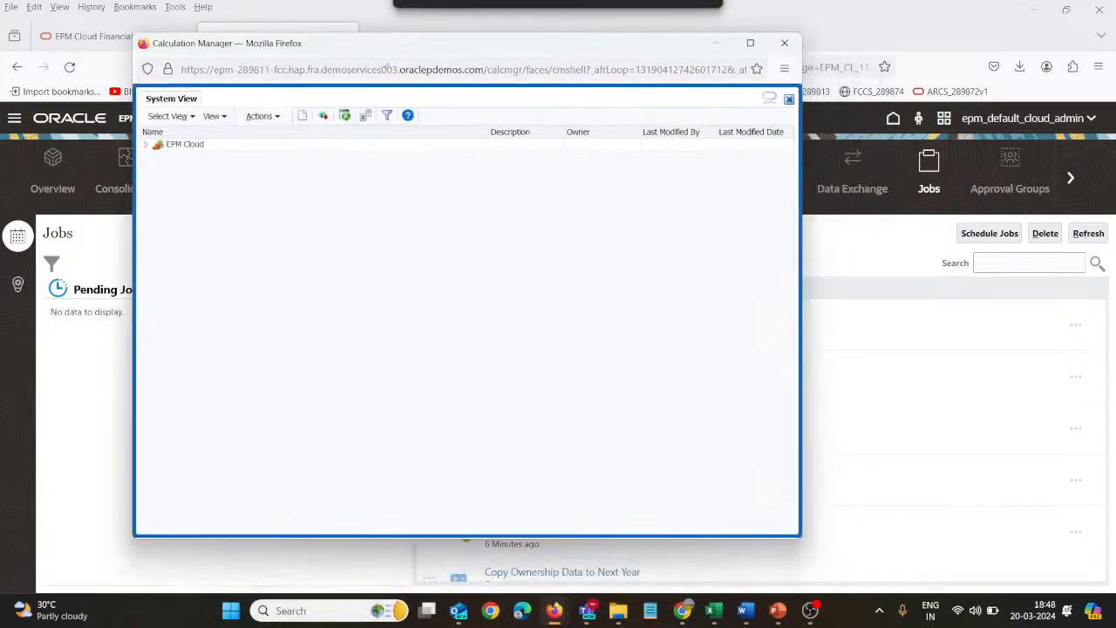
left_click(147, 146)
left_click(279, 117)
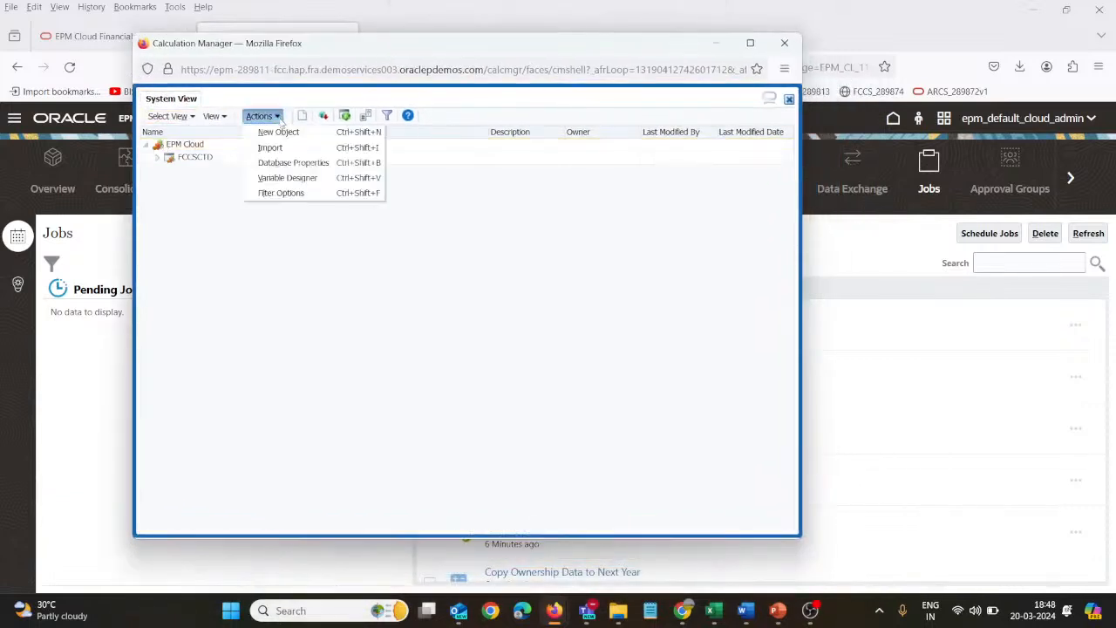
left_click(290, 163)
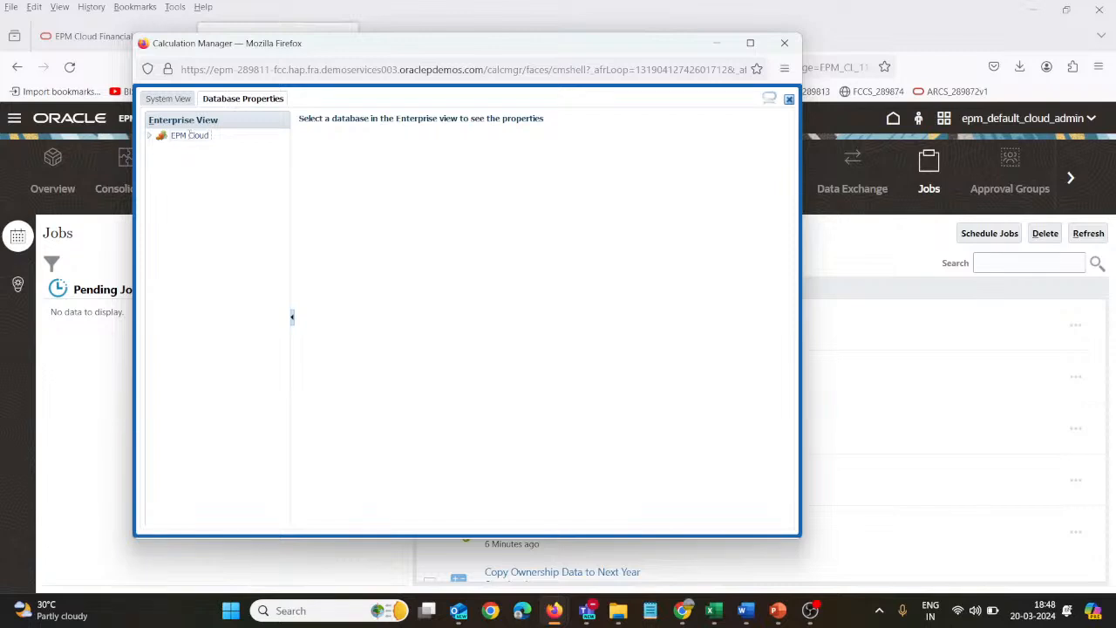
Step: Display the Dimension properties of the Consol database under EPM Cloud and FCCSCTD
left_click(190, 134)
left_click(149, 136)
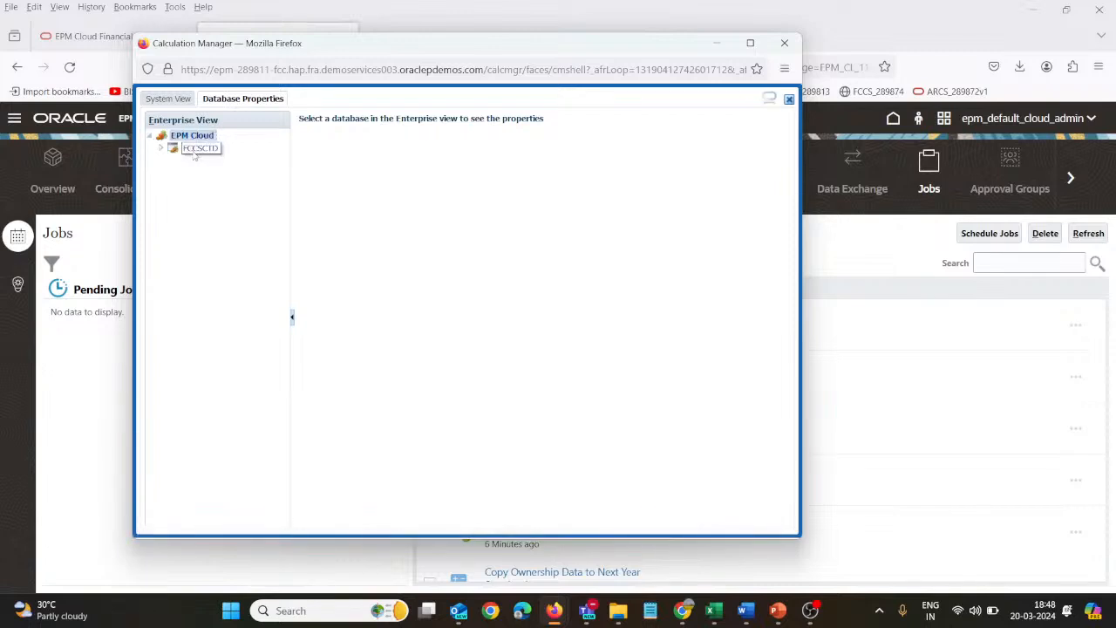
left_click(195, 153)
left_click(160, 148)
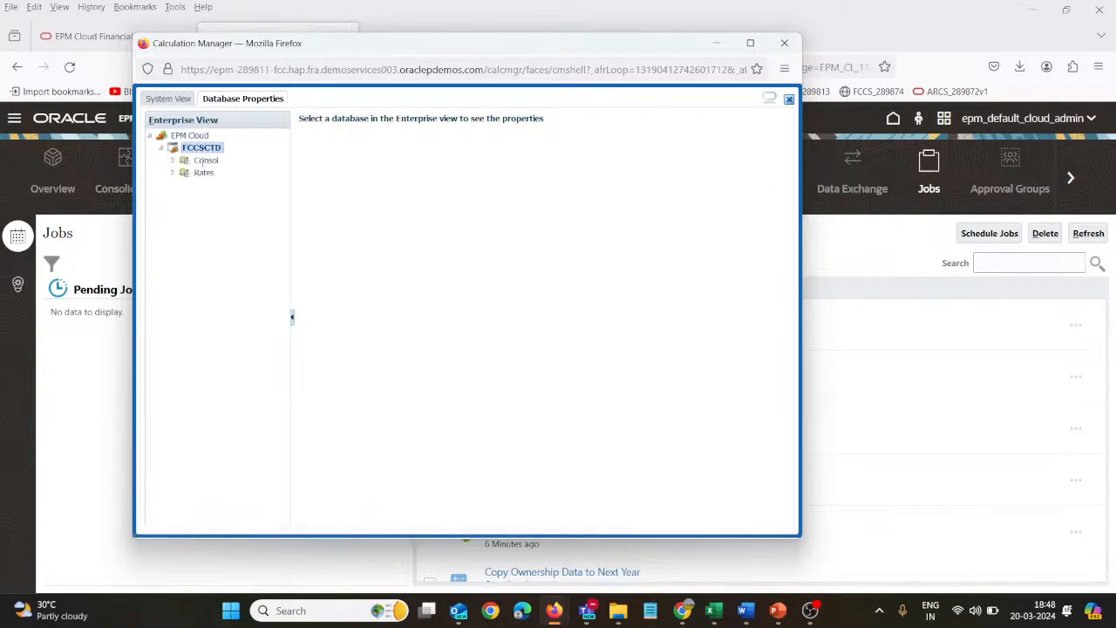
left_click(202, 161)
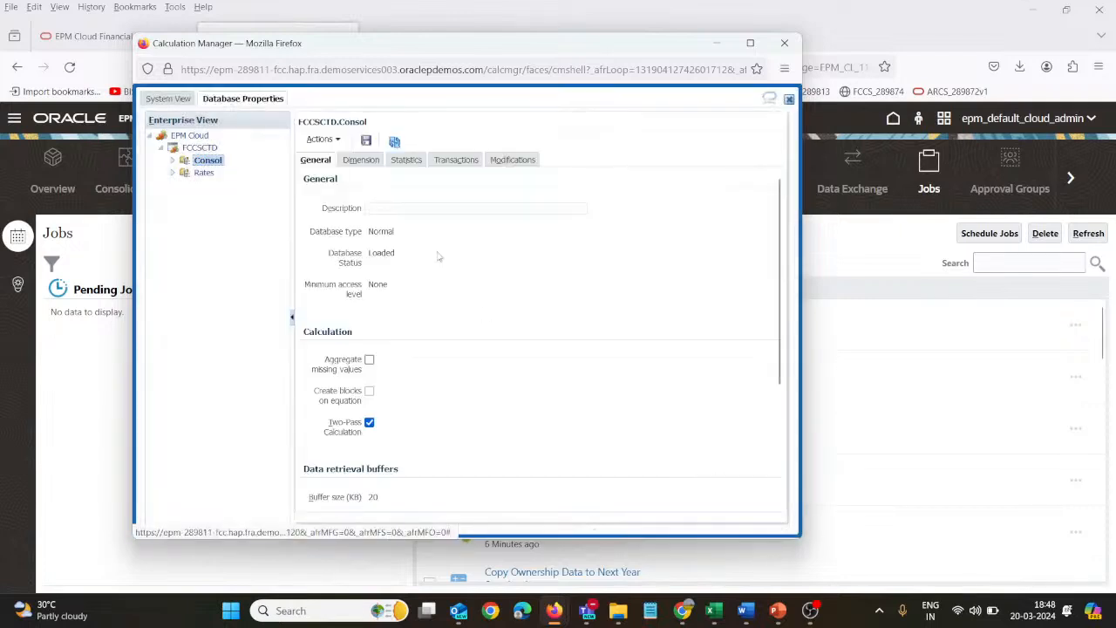
left_click(361, 161)
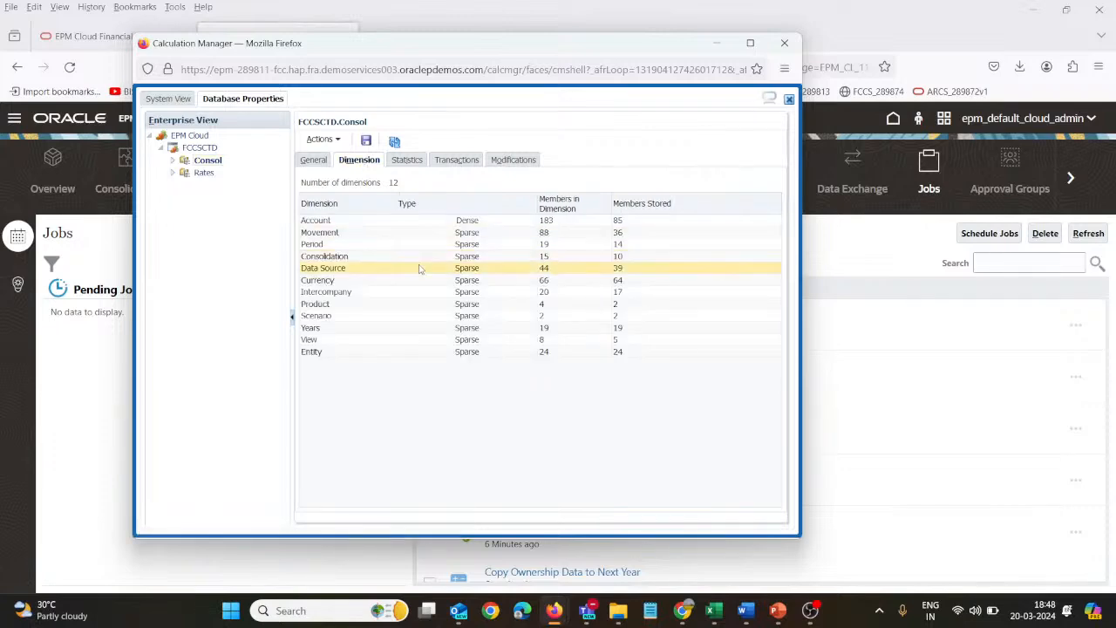
Step: Capture the FCCSCTD.Consol Dimension table as a screenshot and copy it
key("Print")
mouse_move(286, 105)
left_mouse_down()
mouse_move(642, 428)
mouse_move(699, 423)
left_mouse_up()
left_click(654, 433)
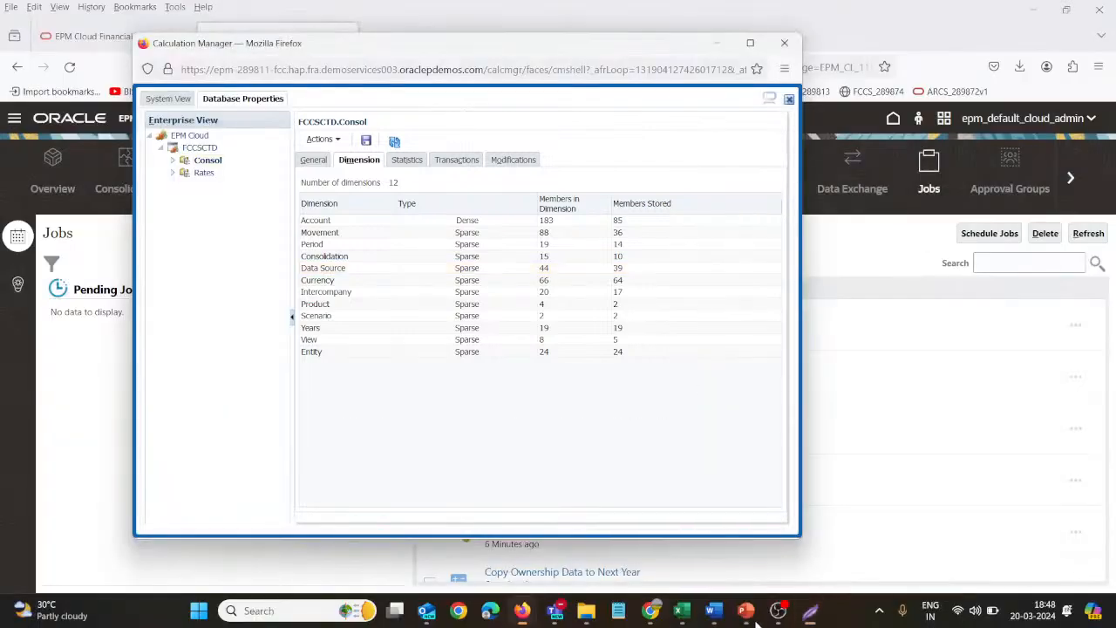
Step: Paste the captured screenshot into the empty cell beside the existing Dimension screenshot in the CTD_Webinar_ScreenShot_2nd Word document
mouse_move(742, 611)
left_click(828, 498)
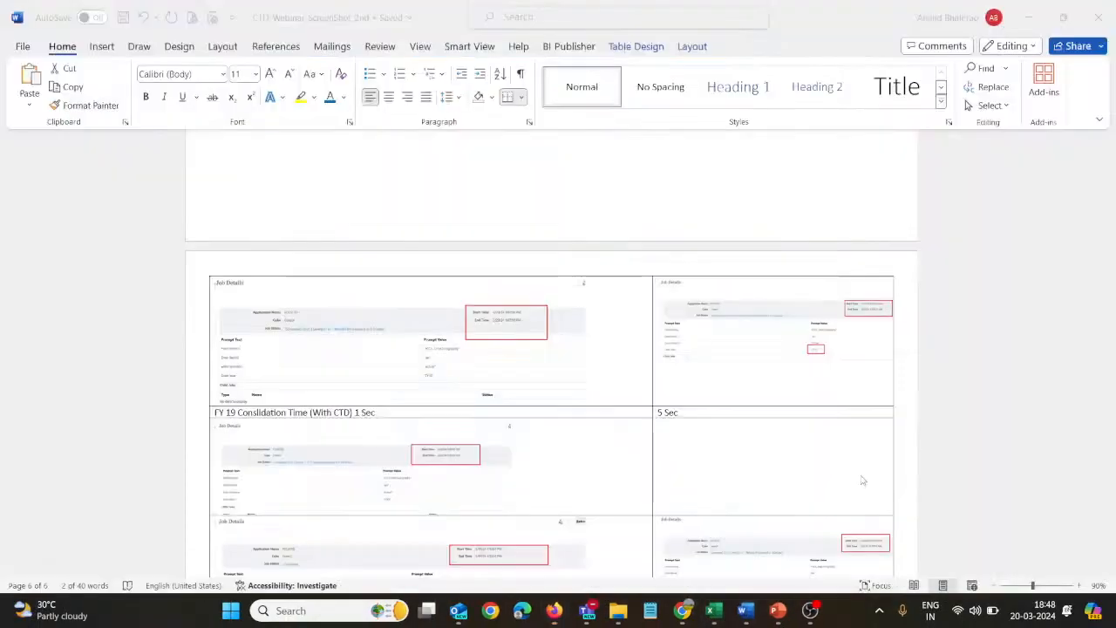
left_click_drag(1110, 505, 1098, 123)
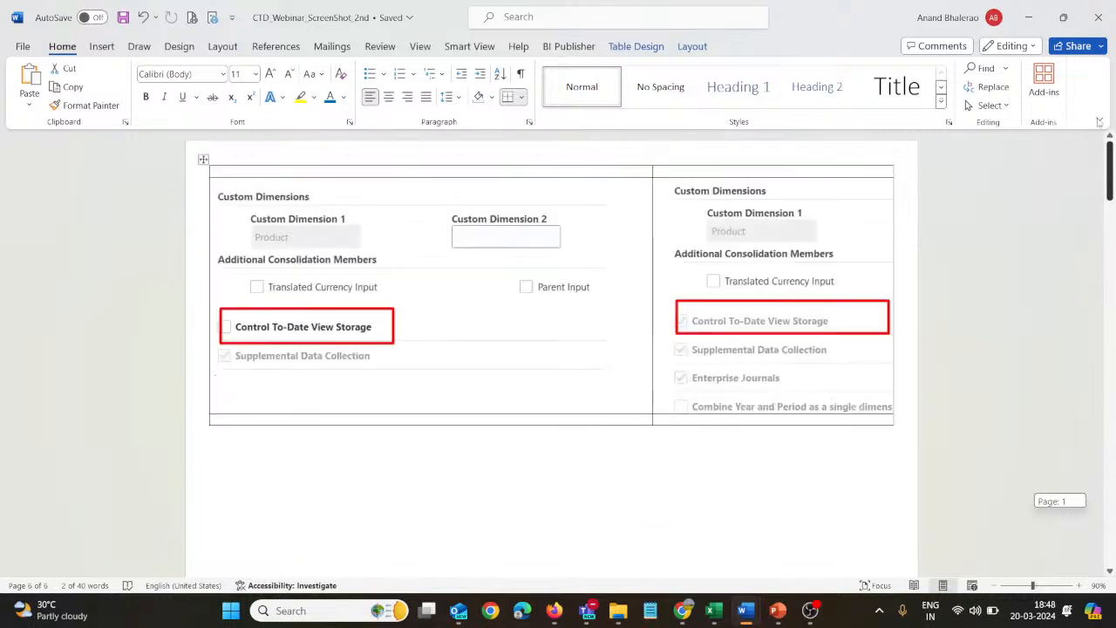
scroll(787, 361, "down", 10)
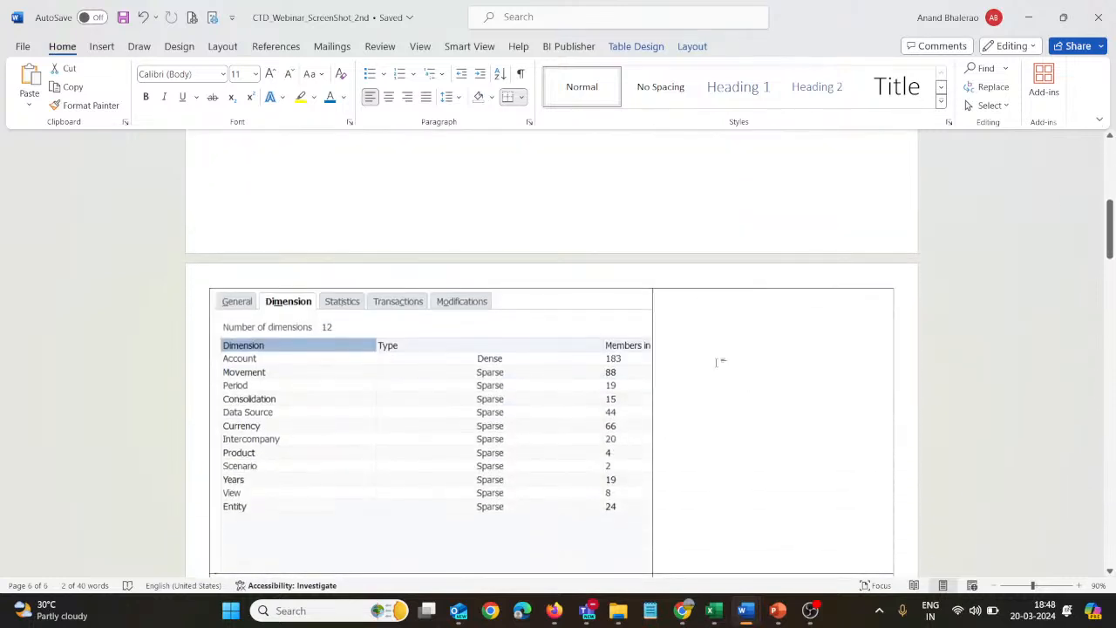
left_click(709, 346)
key("ctrl+v")
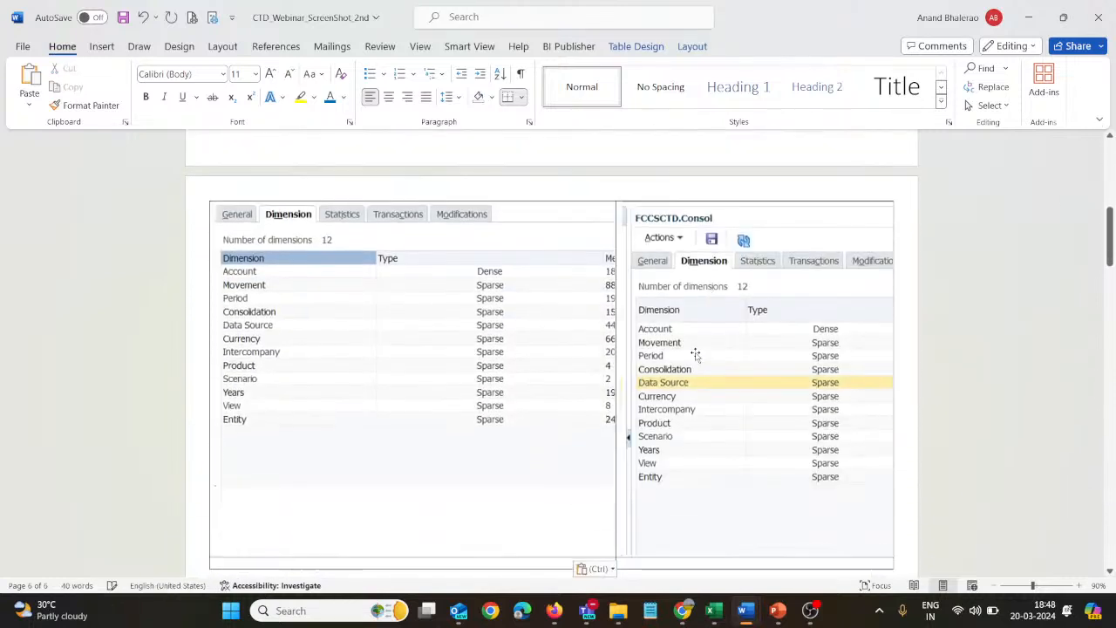
scroll(700, 369, "down", 3)
Step: Switch back to Calculation Manager and display the Consol database's Statistics, checking its General, Blocks and Run-time sections
key("alt+Tab")
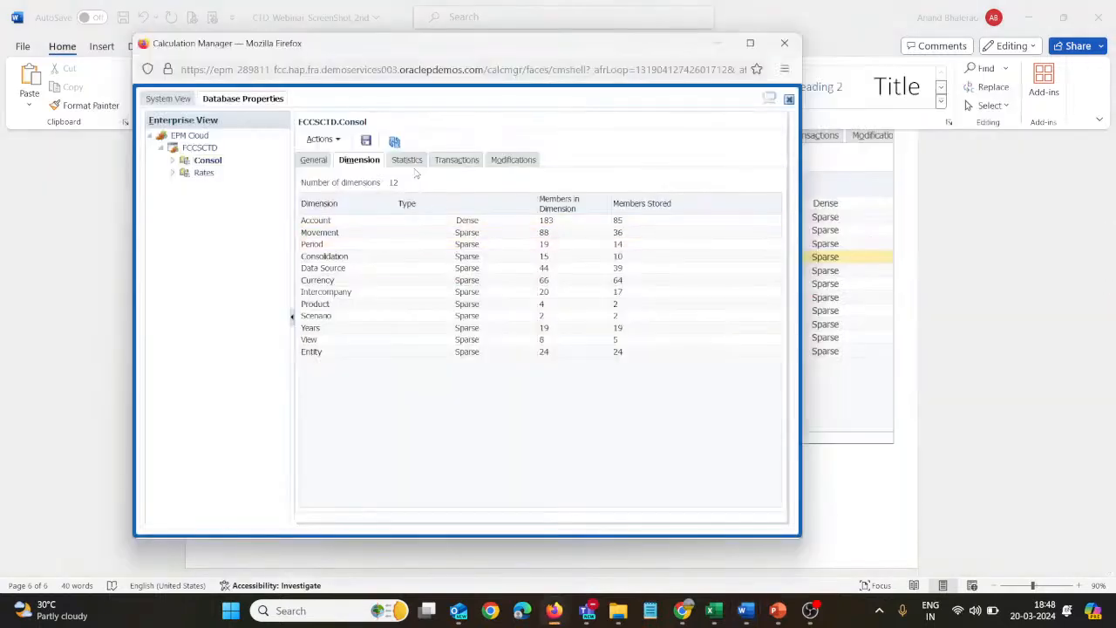
left_click(406, 160)
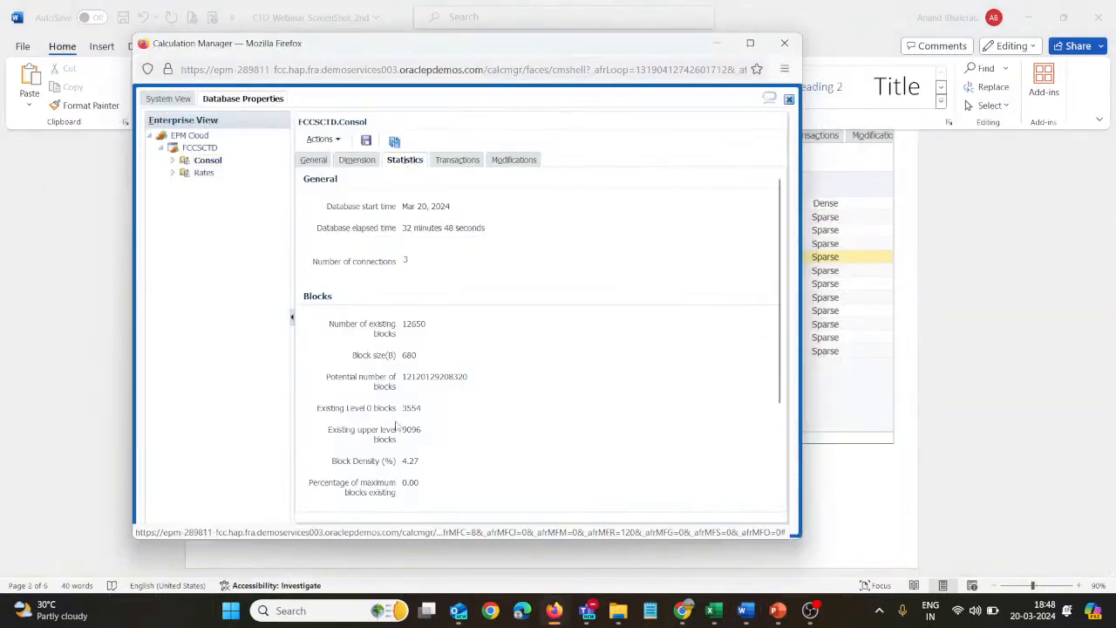
scroll(475, 443, "down", 3)
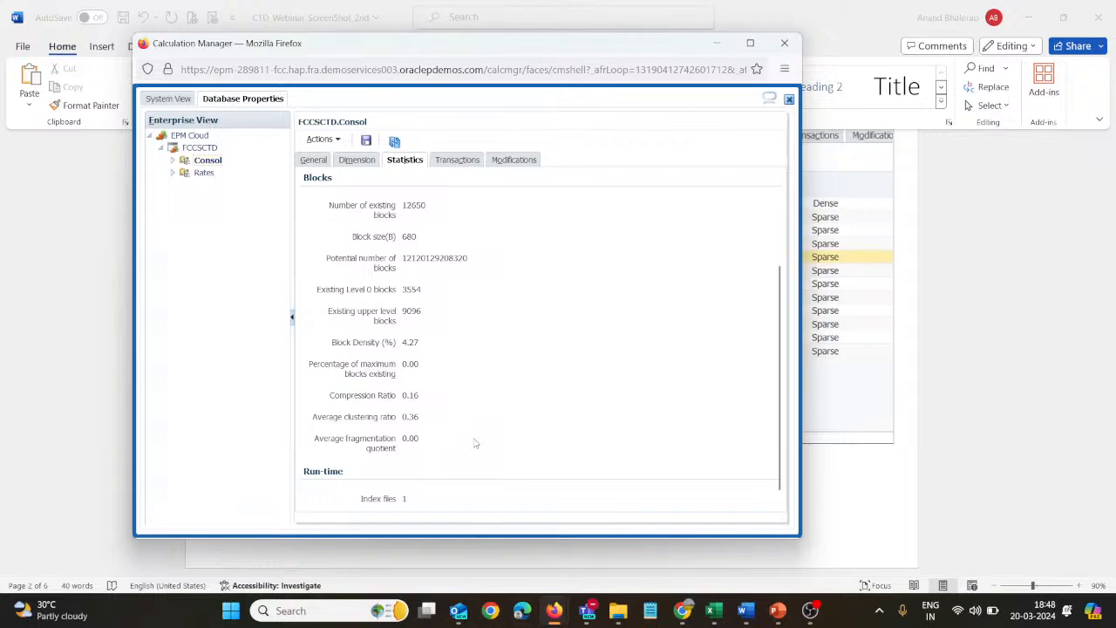
scroll(475, 443, "up", 2)
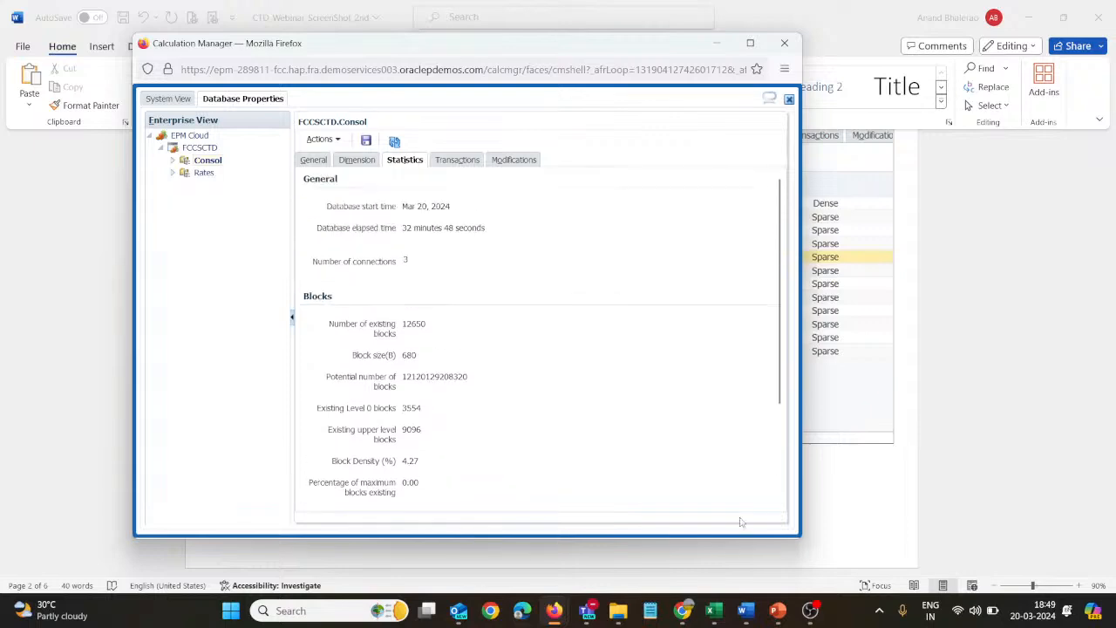
Step: Capture the FCCSCTD.Consol Statistics page, from General through Run-time, as a screenshot and copy it
left_click(750, 43)
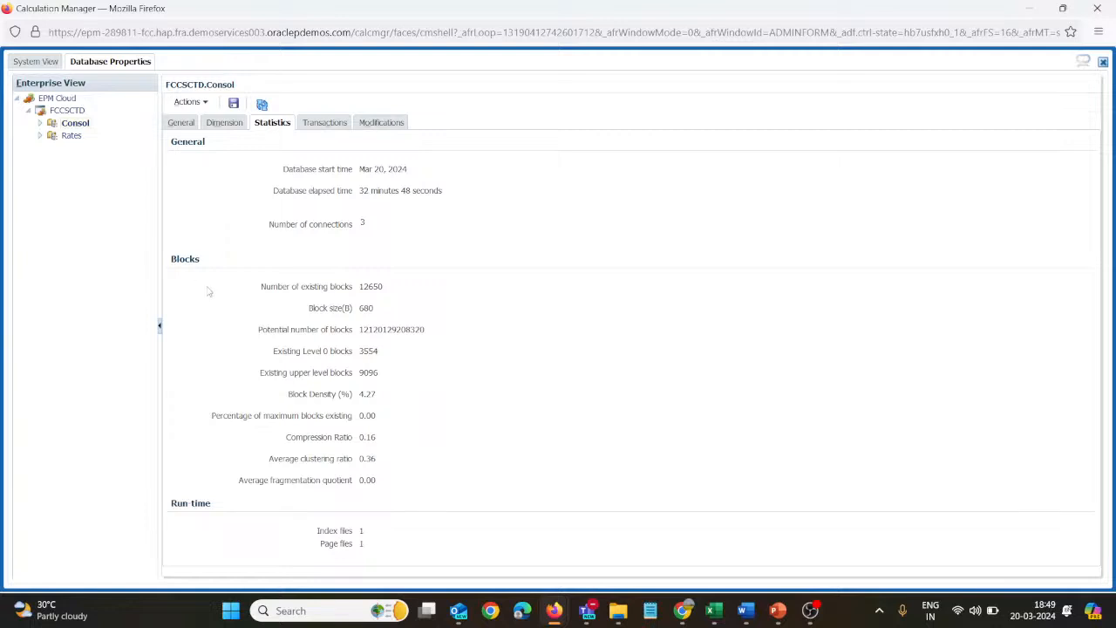
key("super+shift+s")
mouse_move(162, 75)
left_mouse_down()
mouse_move(267, 571)
mouse_move(523, 548)
left_mouse_up()
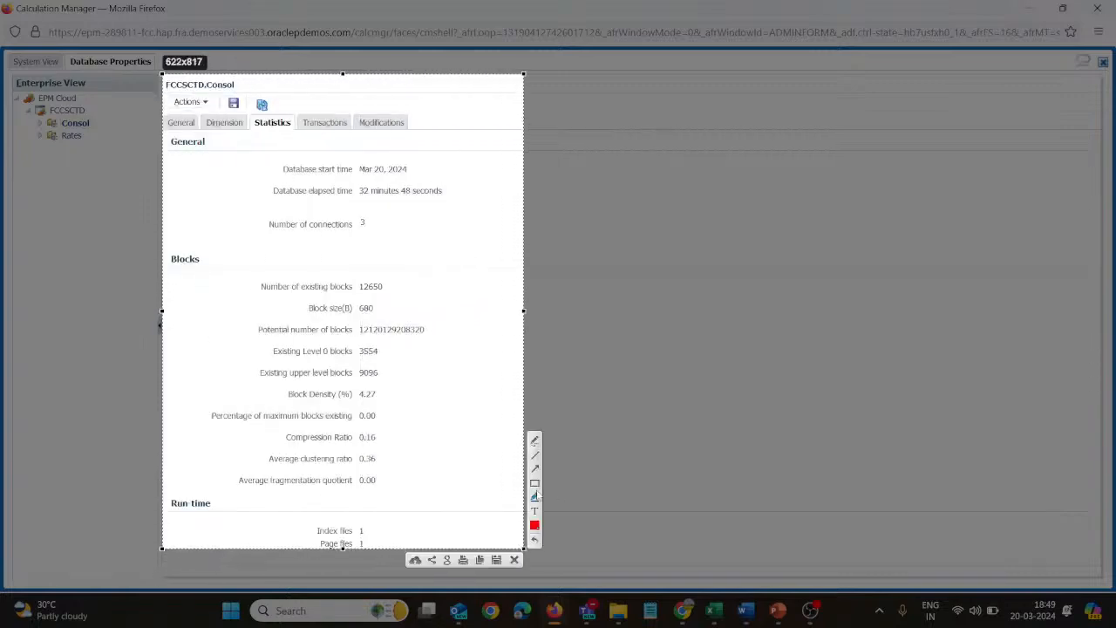
left_click(480, 561)
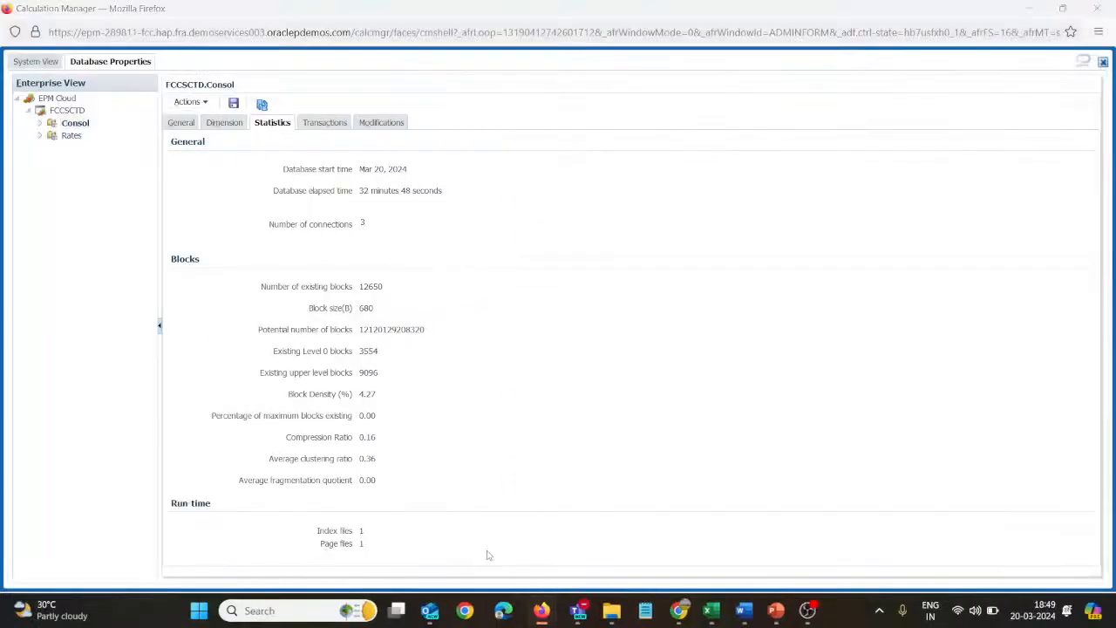
Step: Paste the captured screenshot into the empty cell beside the existing Statistics screenshot in the CTD_Webinar_ScreenShot_2nd Word document and save it
key("alt+Tab")
scroll(716, 466, "down", 3)
scroll(716, 467, "down", 4)
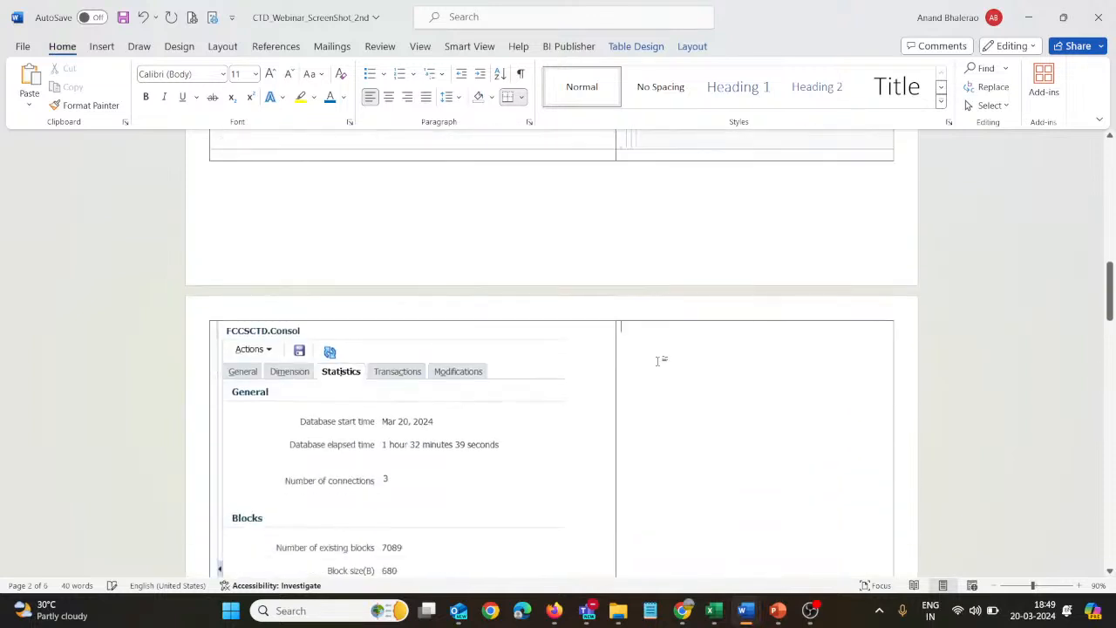
key("ctrl+v")
scroll(382, 469, "down", 1)
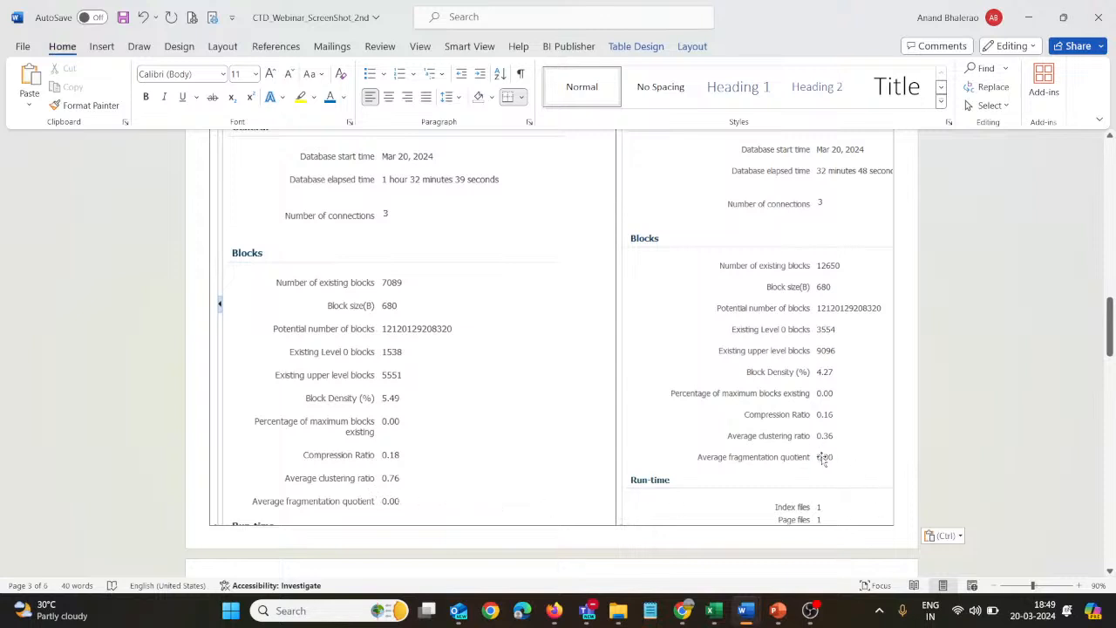
left_click(123, 17)
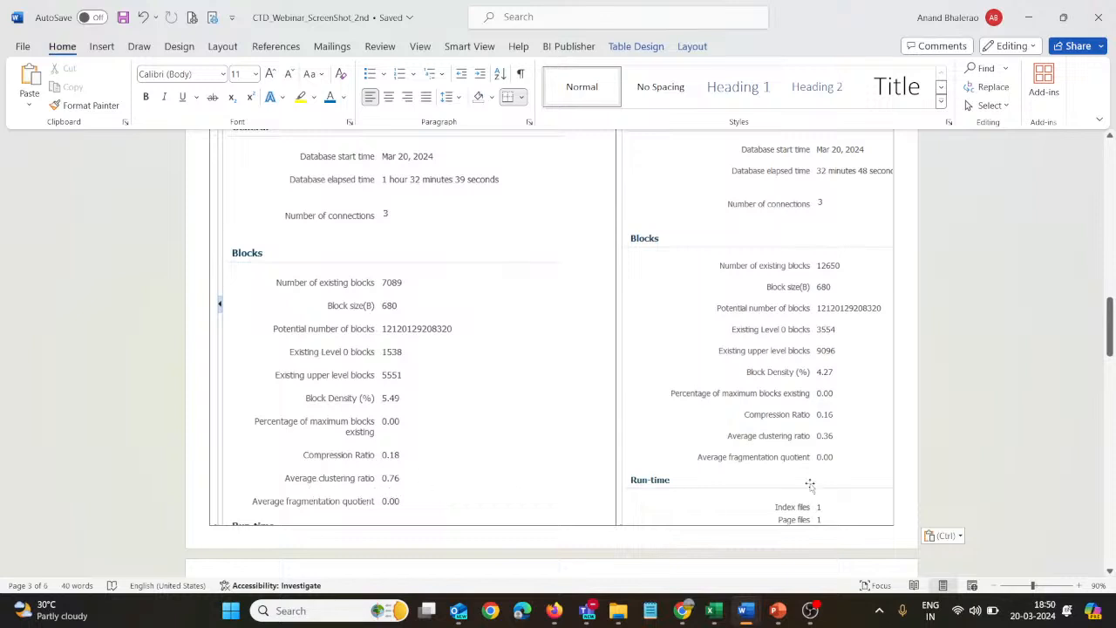
Step: Switch to EPM Cloud Financial Consolidation and Close and review the Configurable Consolidation rules under the Consolidated stage of the consolidation process
mouse_move(558, 610)
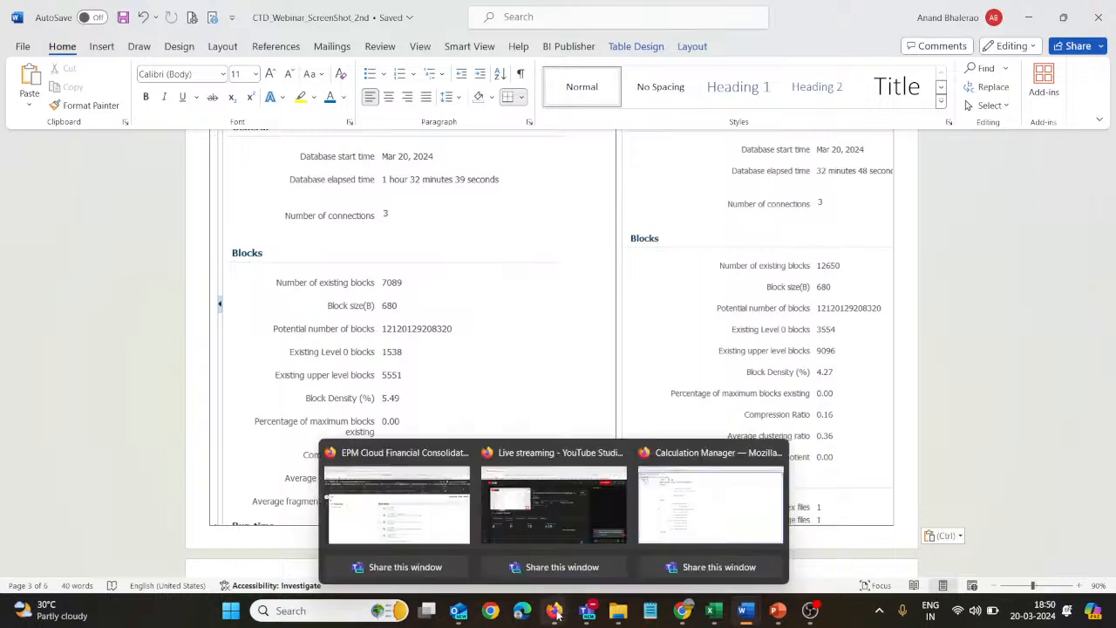
left_click(392, 488)
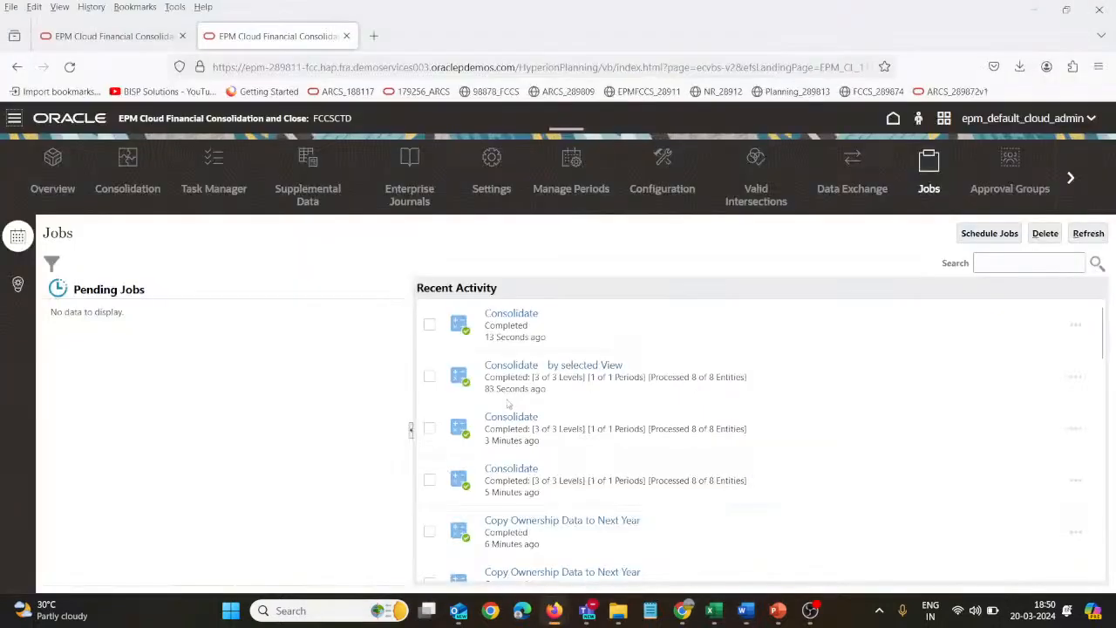
left_click(893, 119)
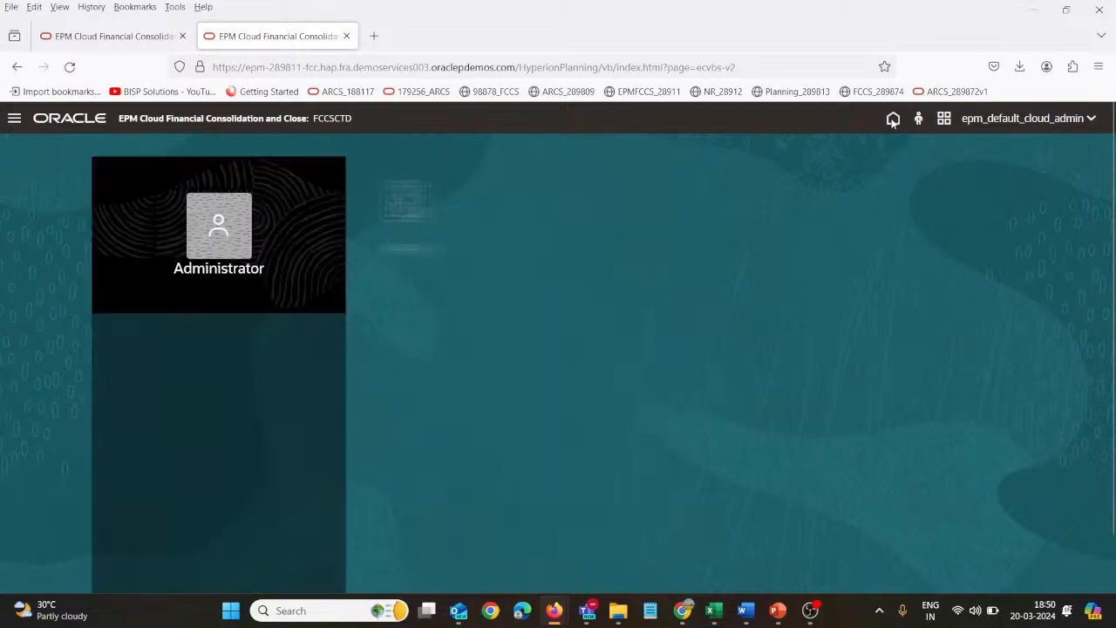
left_click(13, 120)
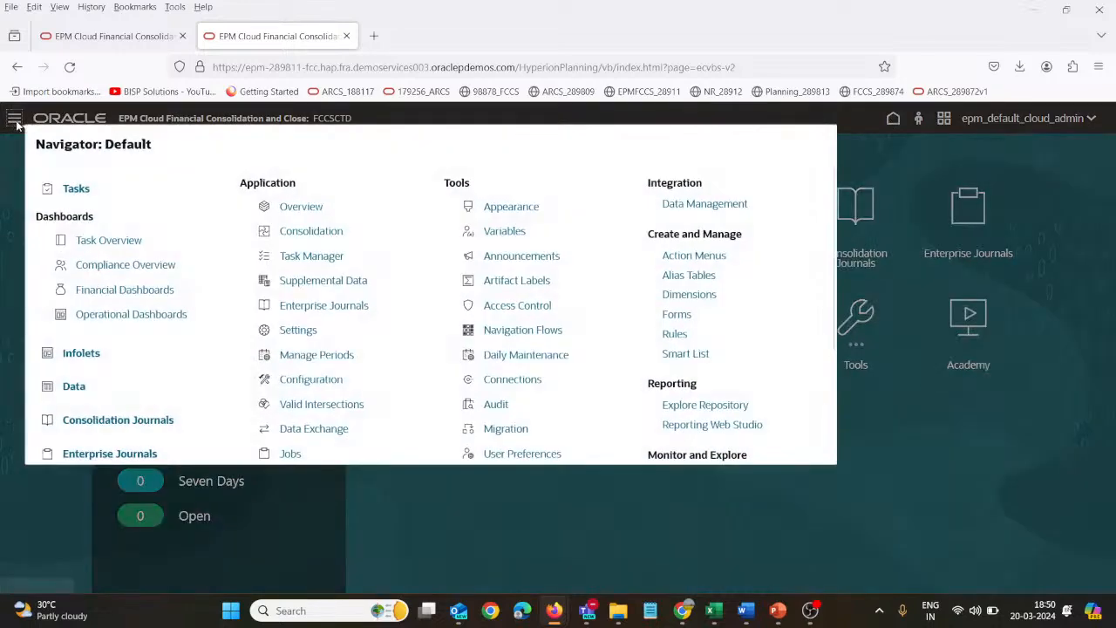
left_click(311, 232)
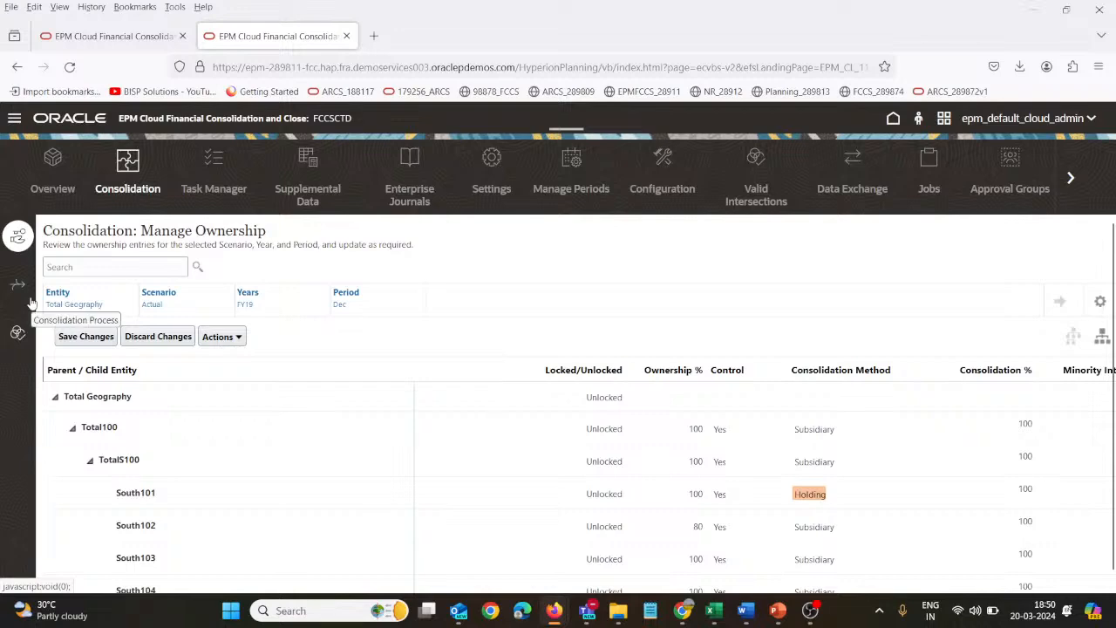
left_click(21, 284)
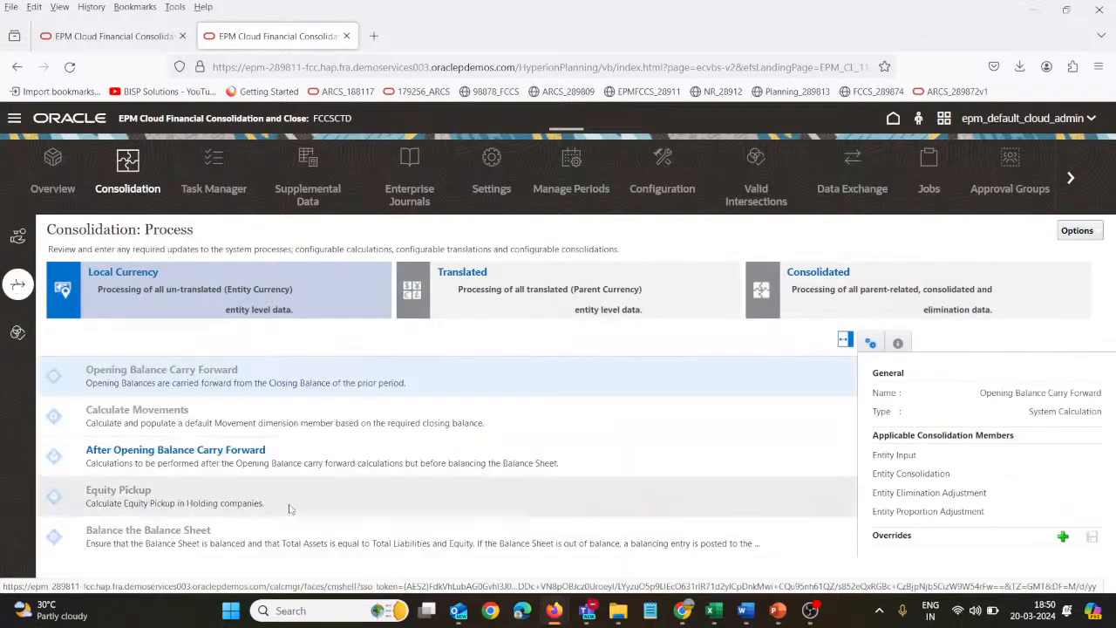
left_click(817, 272)
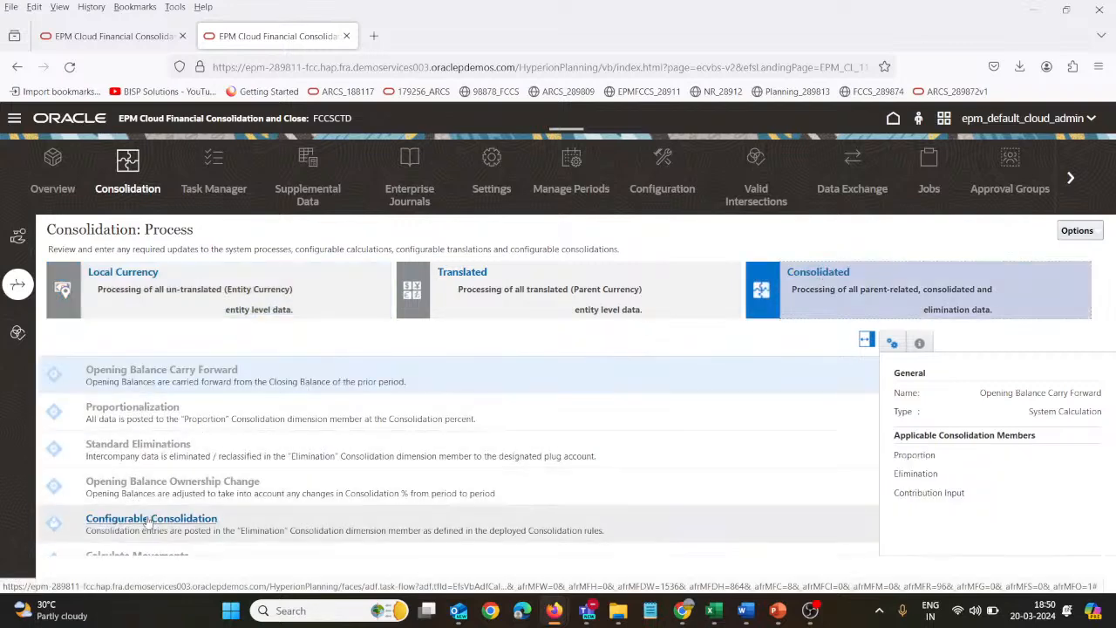
left_click(147, 522)
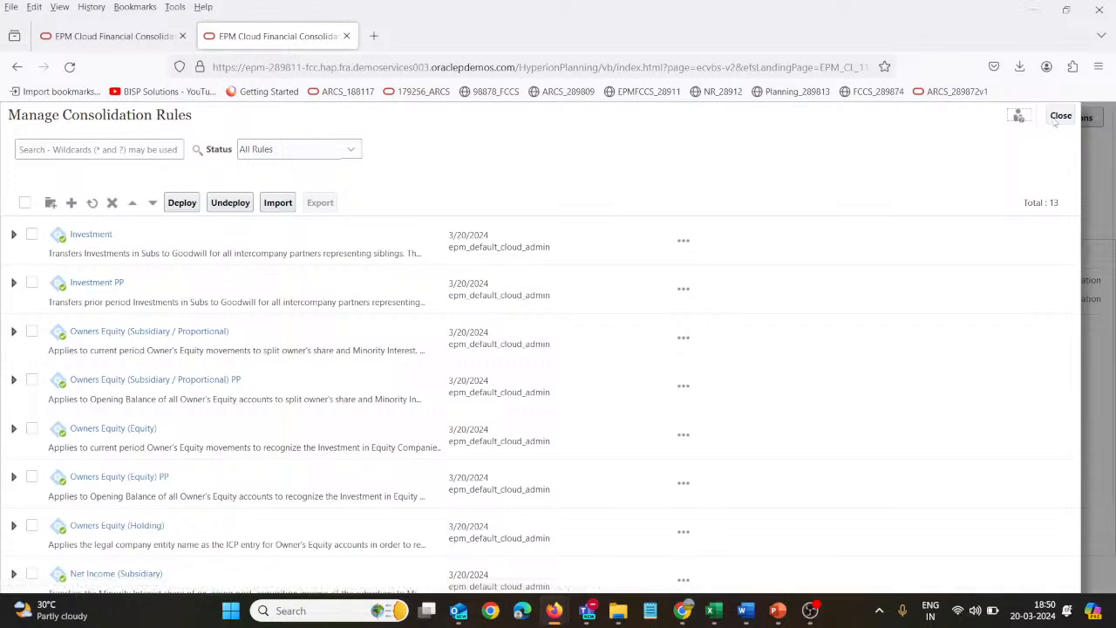
left_click(1061, 115)
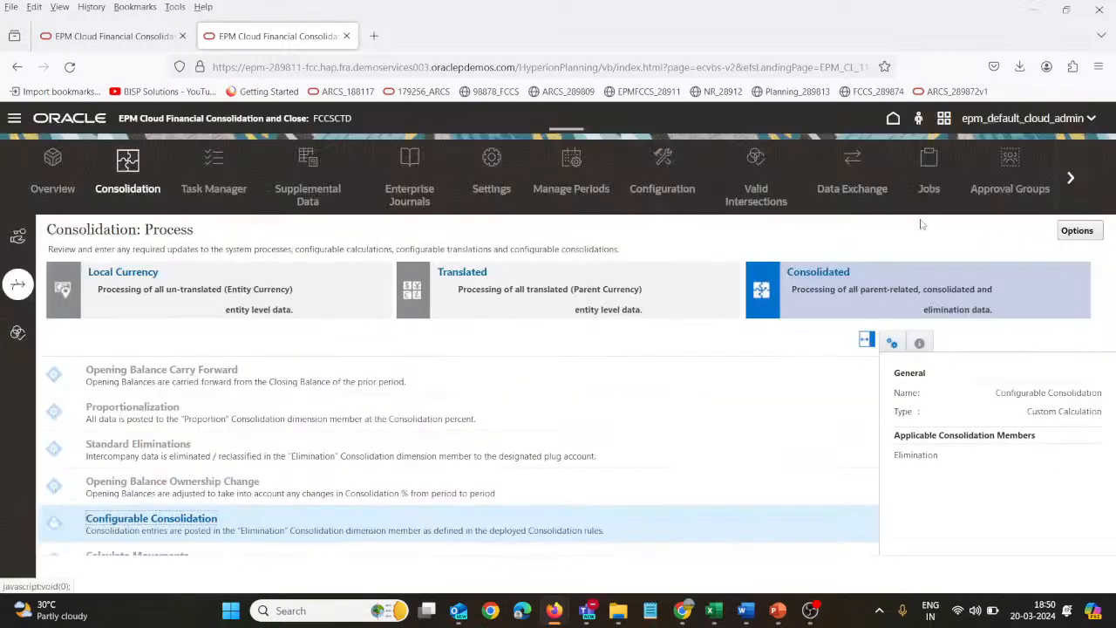
left_click(894, 119)
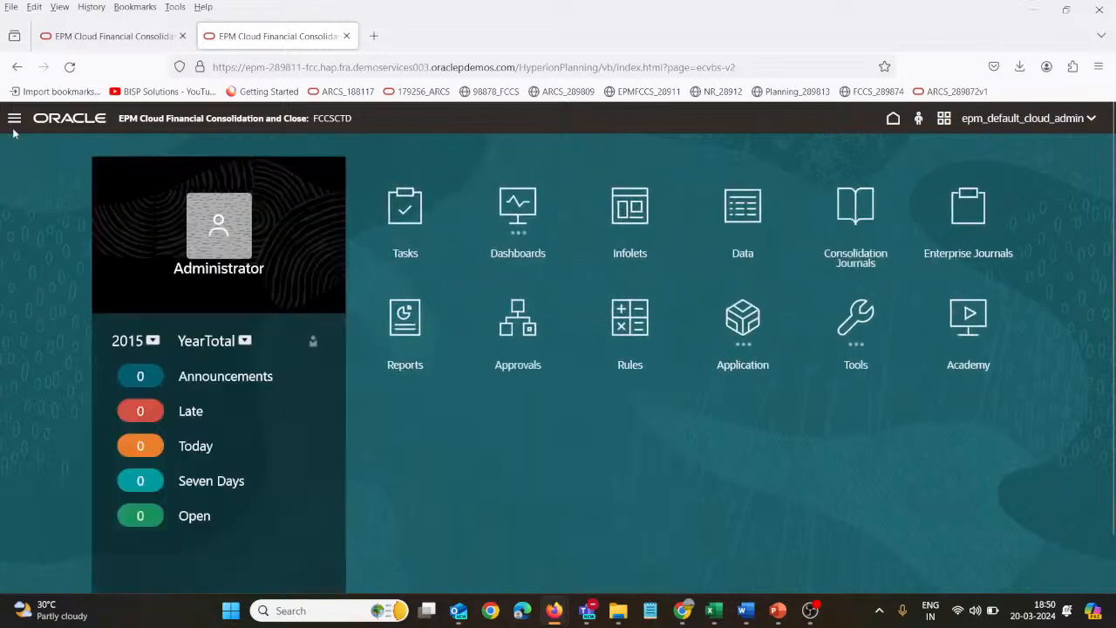
left_click(14, 118)
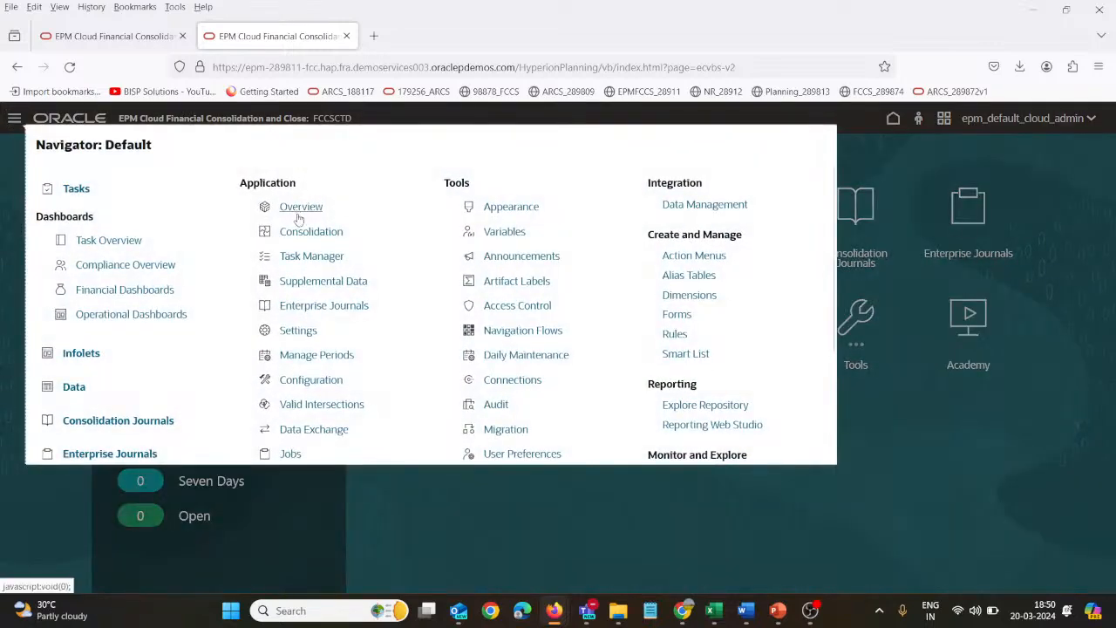
scroll(297, 331, "down", 3)
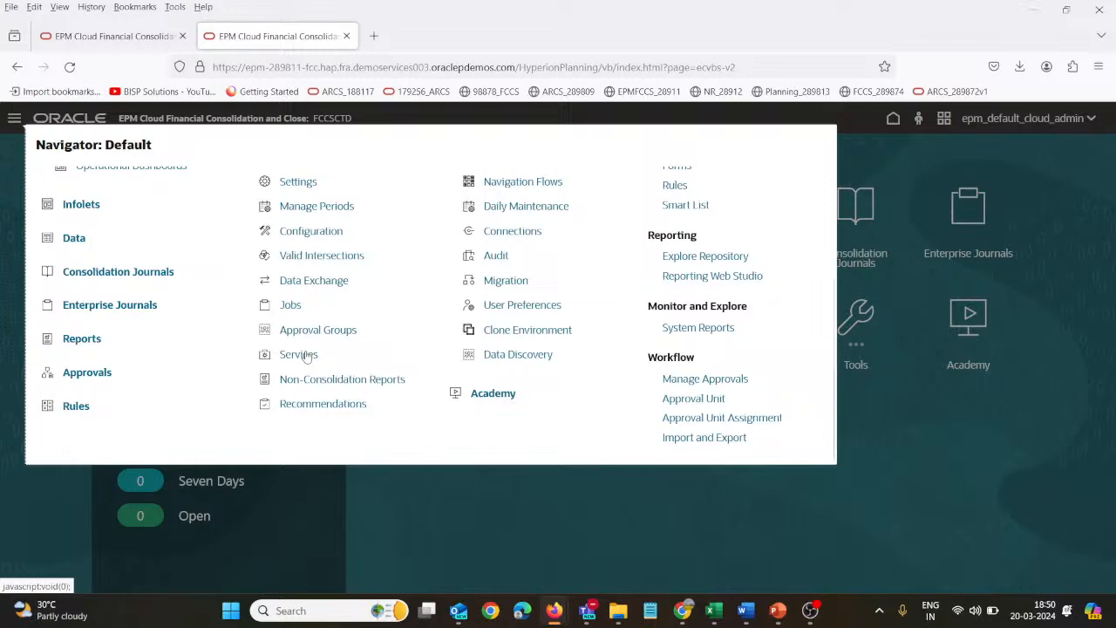
left_click(290, 306)
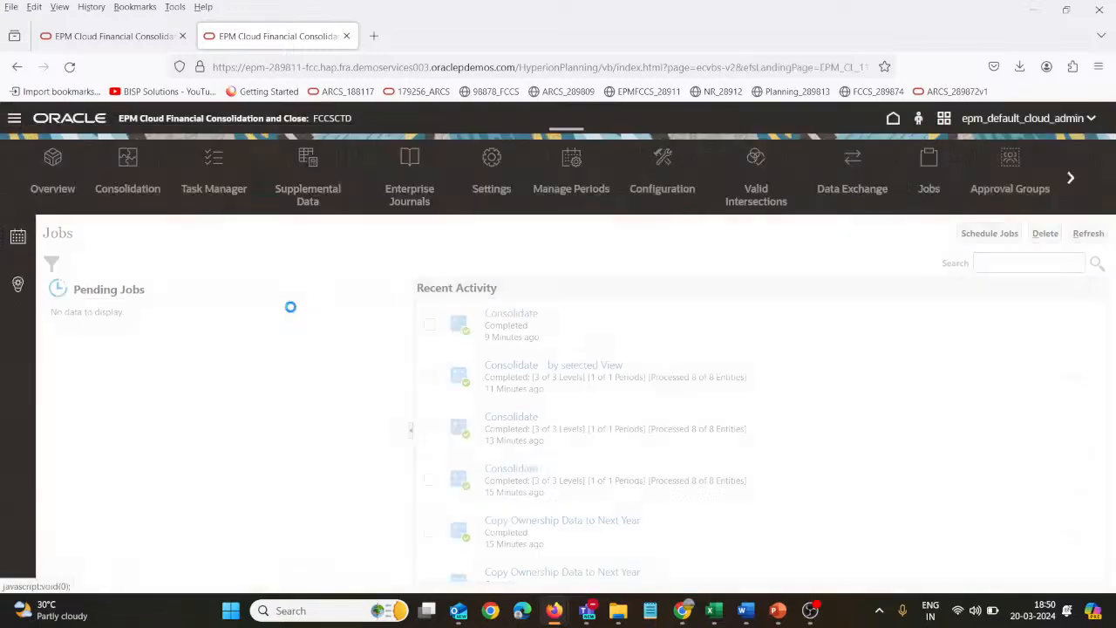
left_click(990, 233)
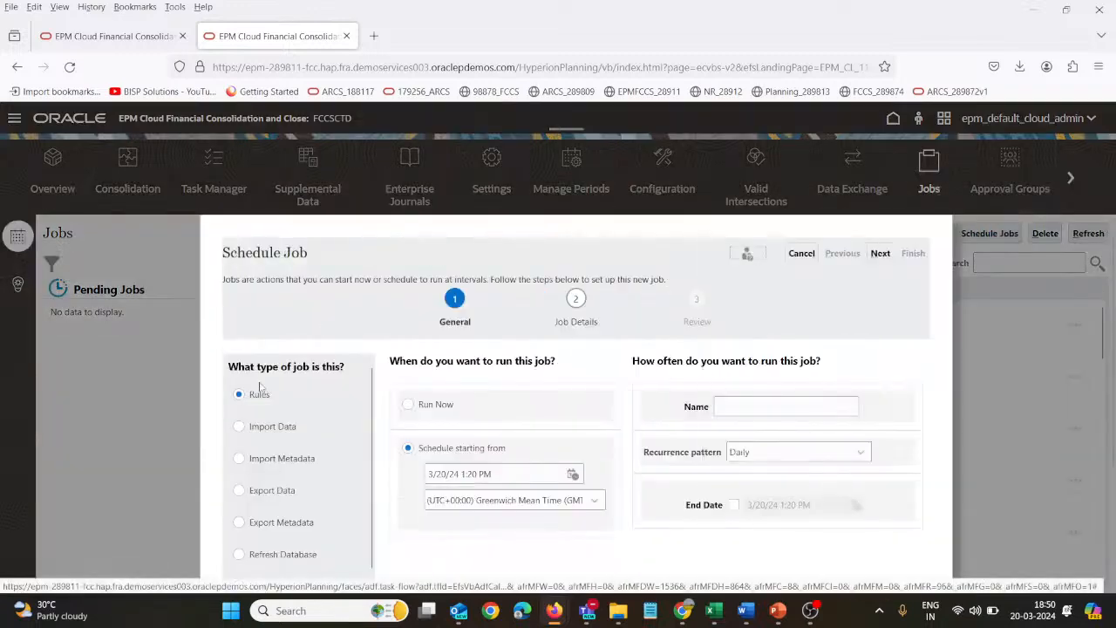
scroll(358, 367, "down", 1)
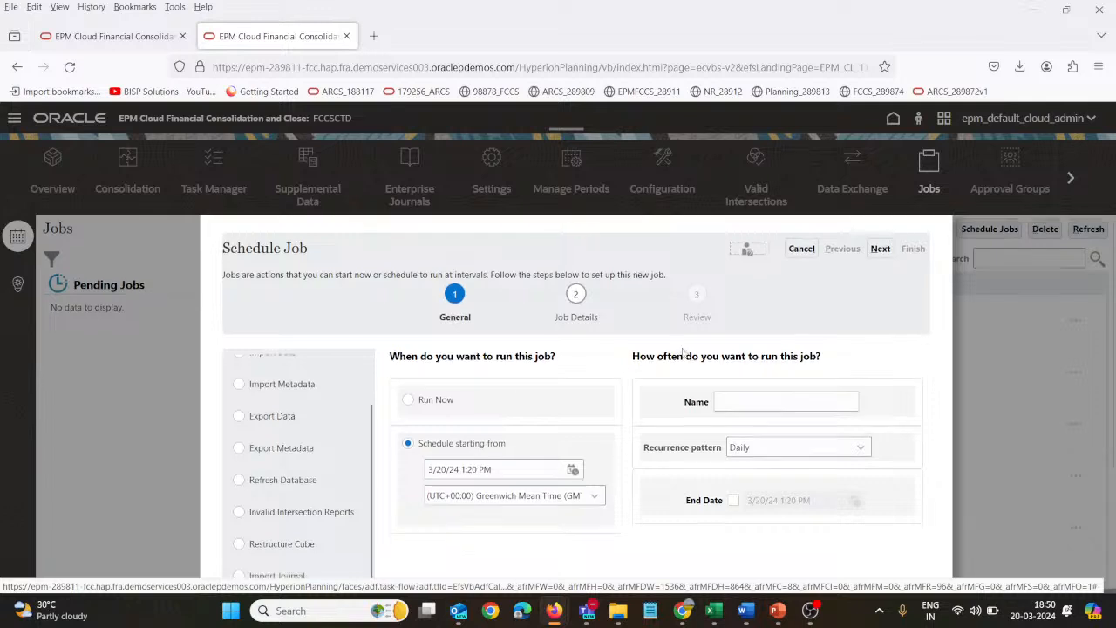
scroll(473, 356, "down", 2)
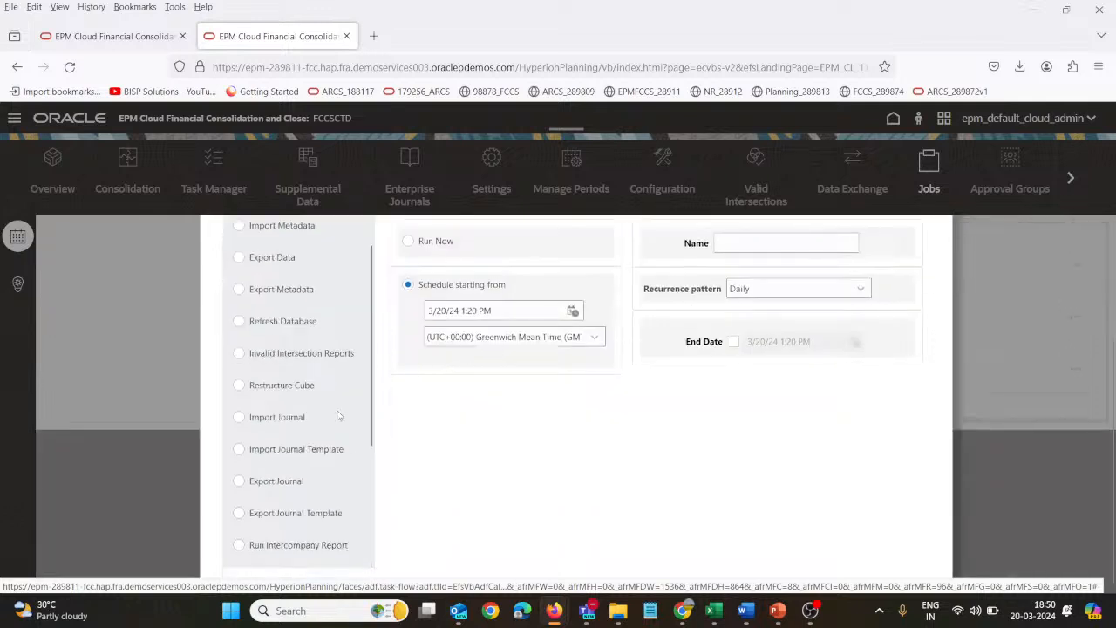
left_click(241, 391)
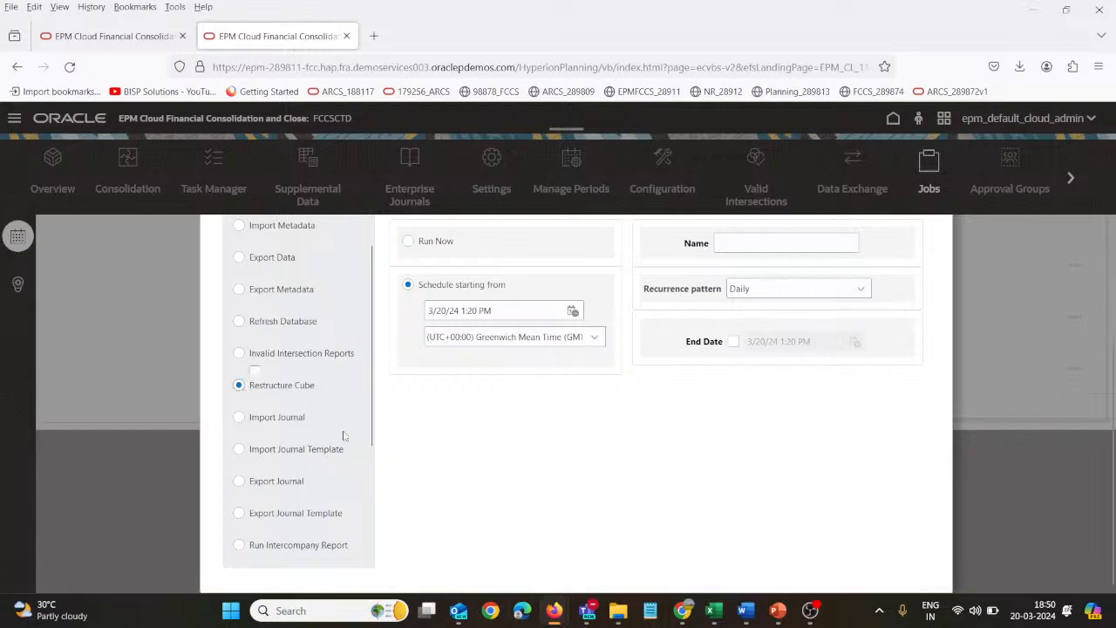
scroll(561, 472, "up", 2)
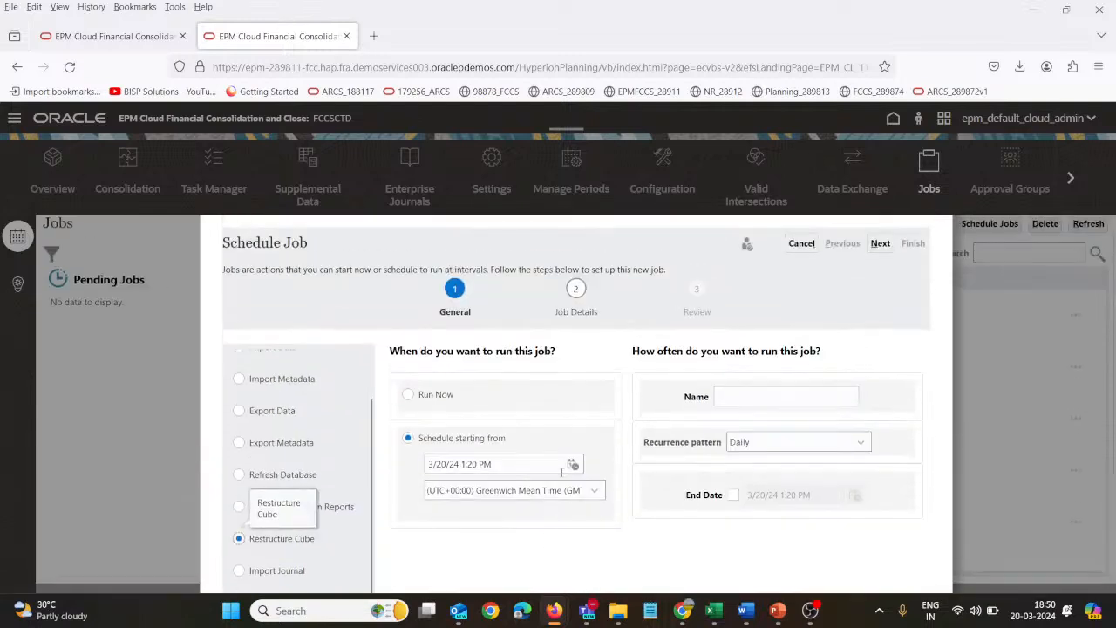
left_click(410, 397)
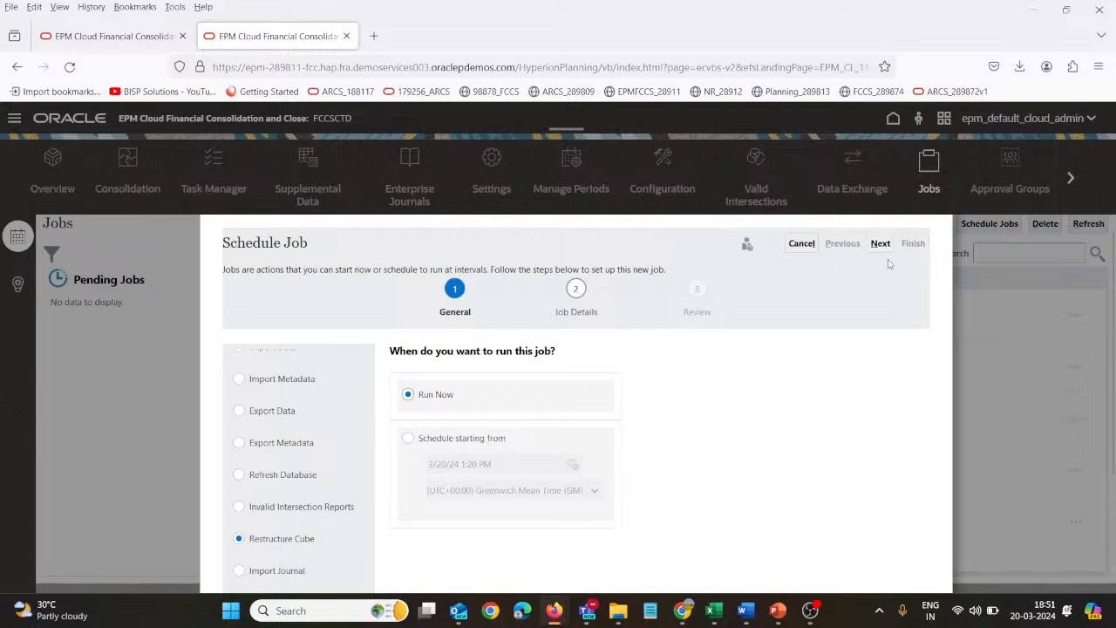
left_click(801, 244)
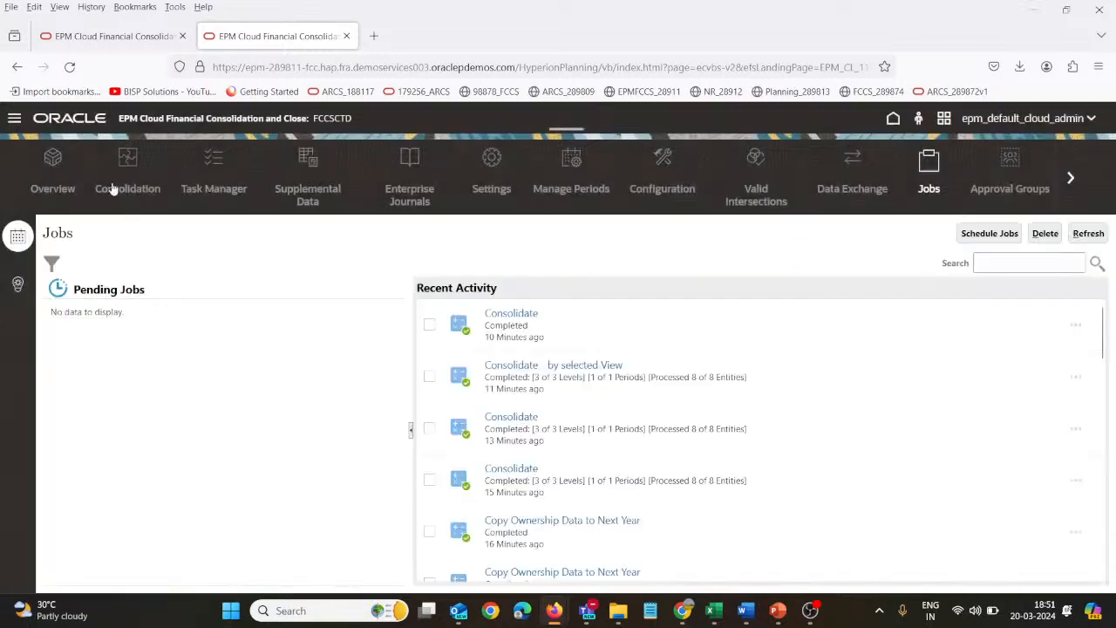
Step: Launch the Consolidate business rule for FCCS_Total Geography, scenario Actual, period Jan and year FY19
left_click(14, 118)
scroll(140, 419, "down", 3)
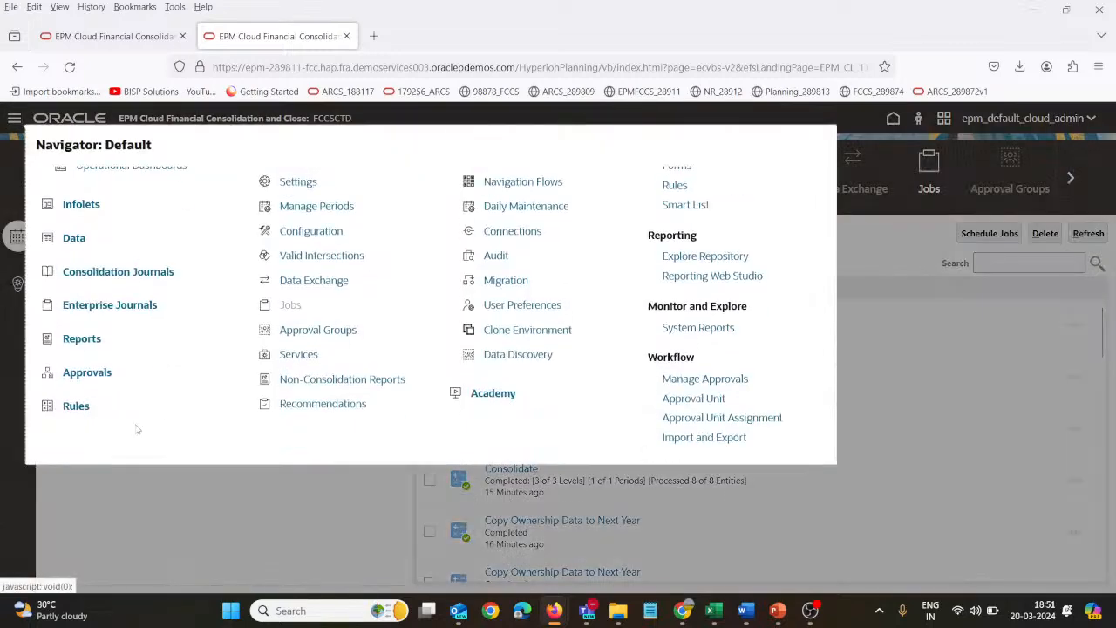
left_click(79, 409)
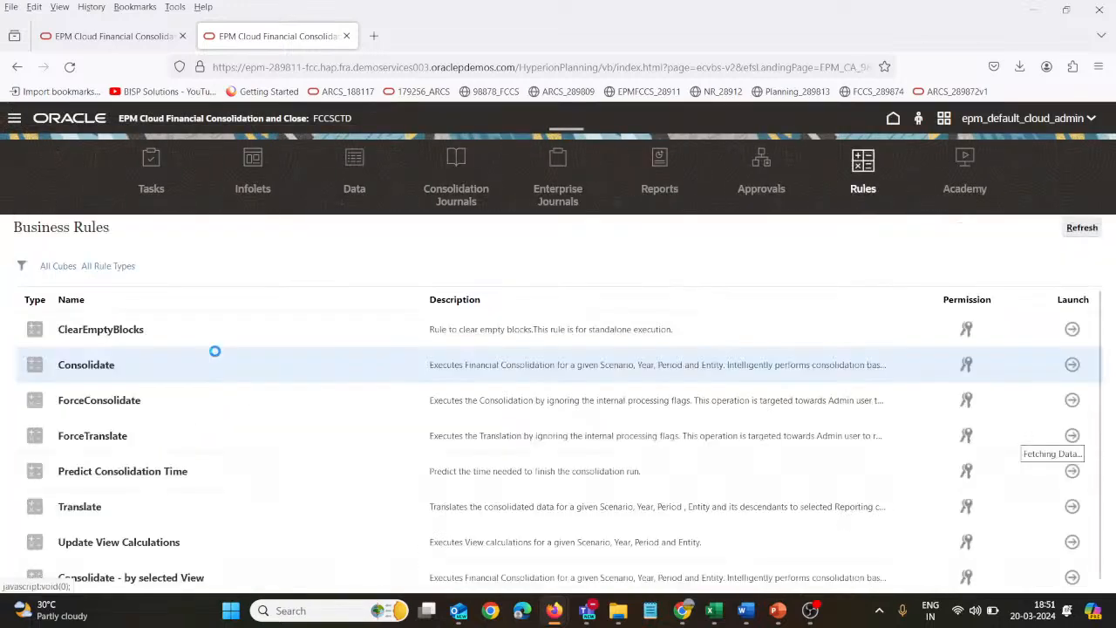
left_click(1071, 366)
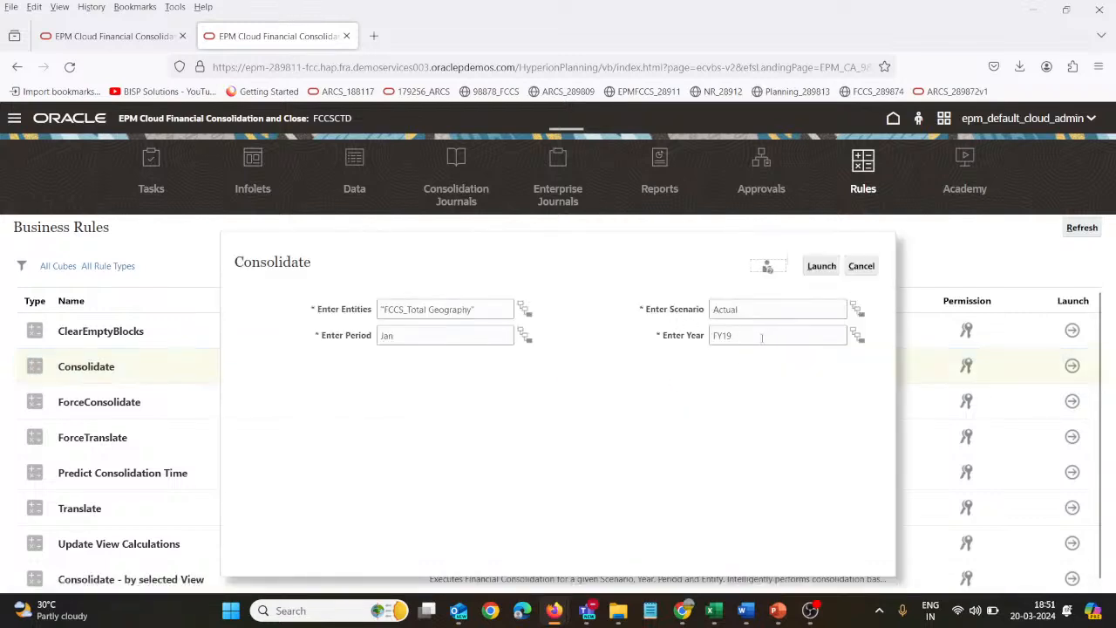
left_click(821, 267)
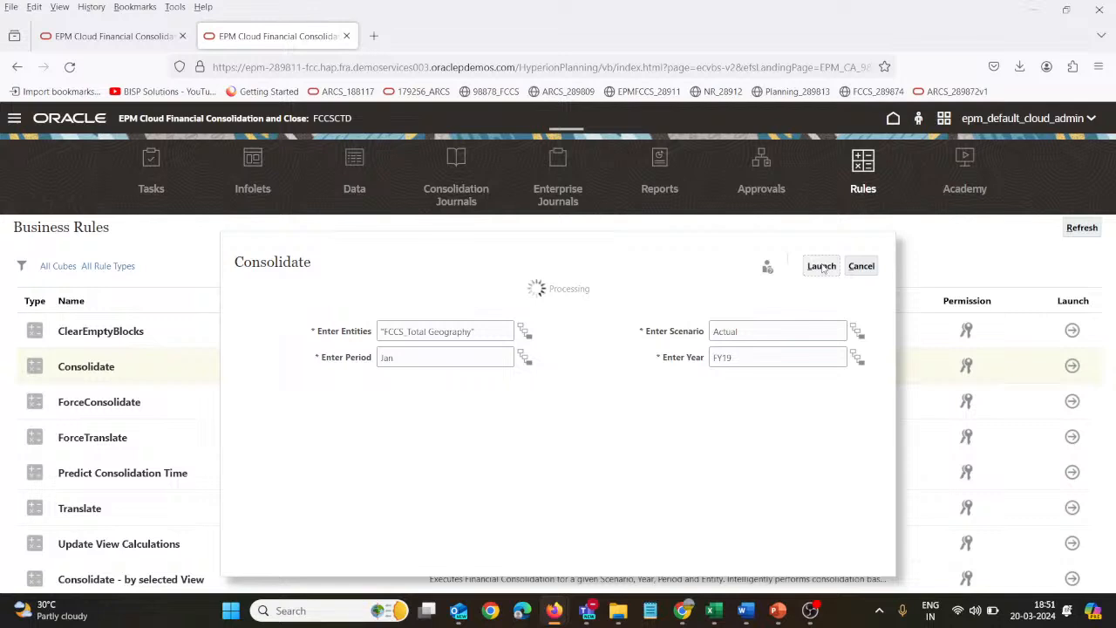
left_click(930, 341)
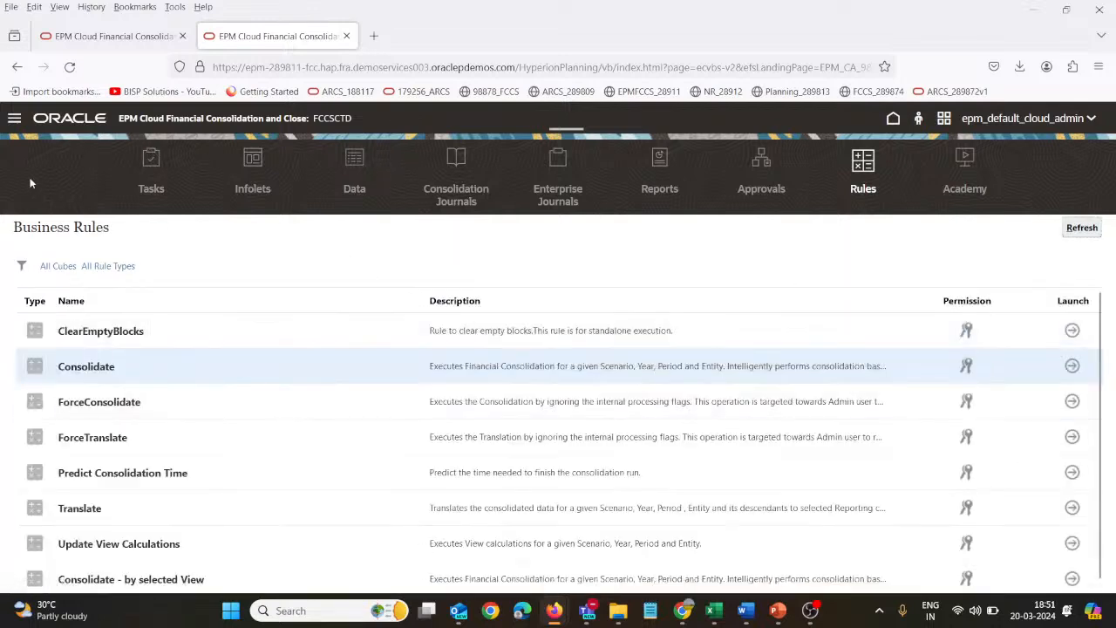
Step: Check the start and end times in the job details of the most recent Consolidate job, then close the details
left_click(14, 119)
scroll(294, 307, "down", 3)
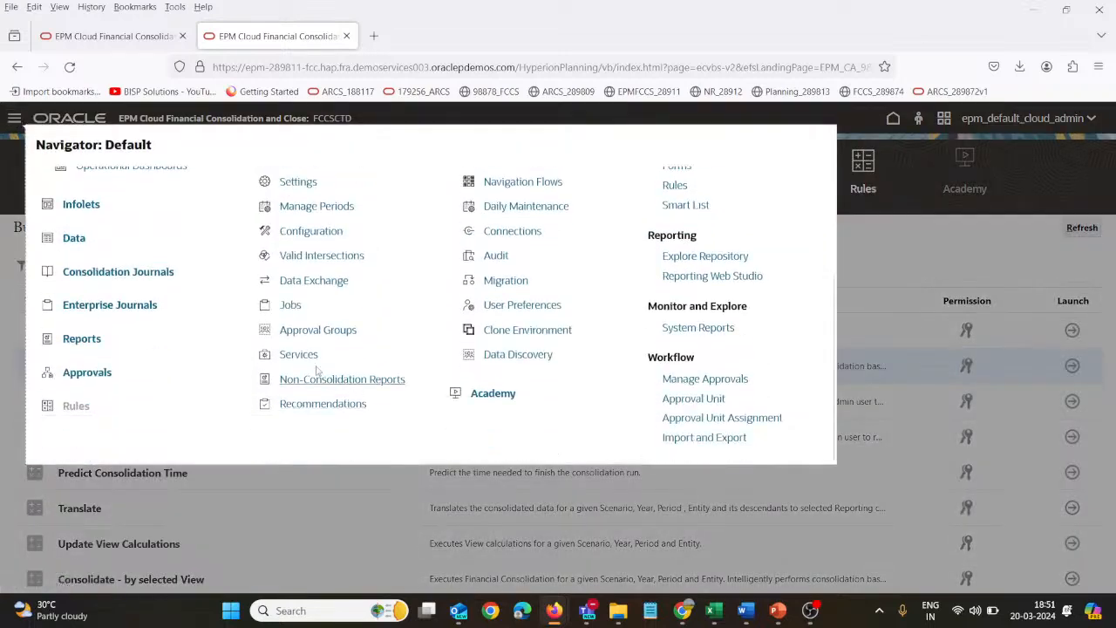
left_click(291, 305)
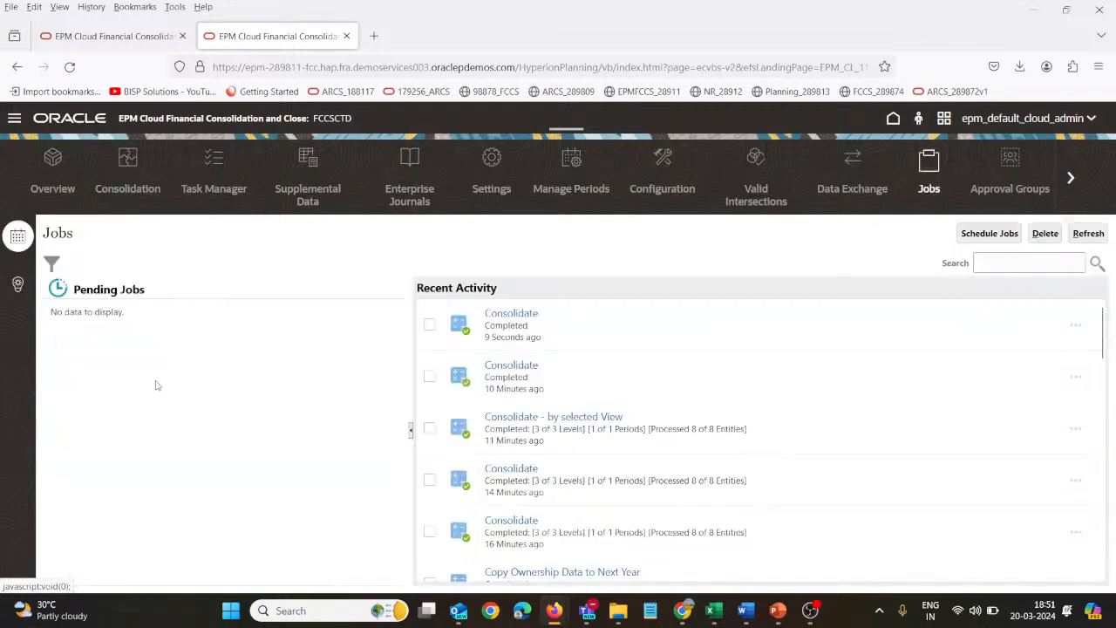
left_click(514, 315)
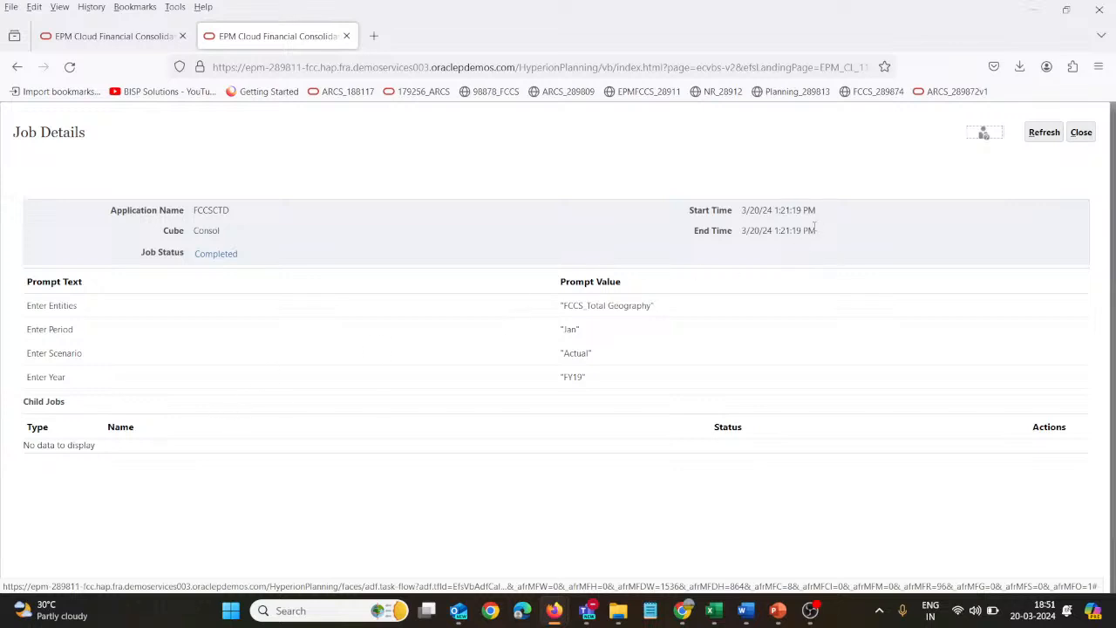
left_click(1081, 131)
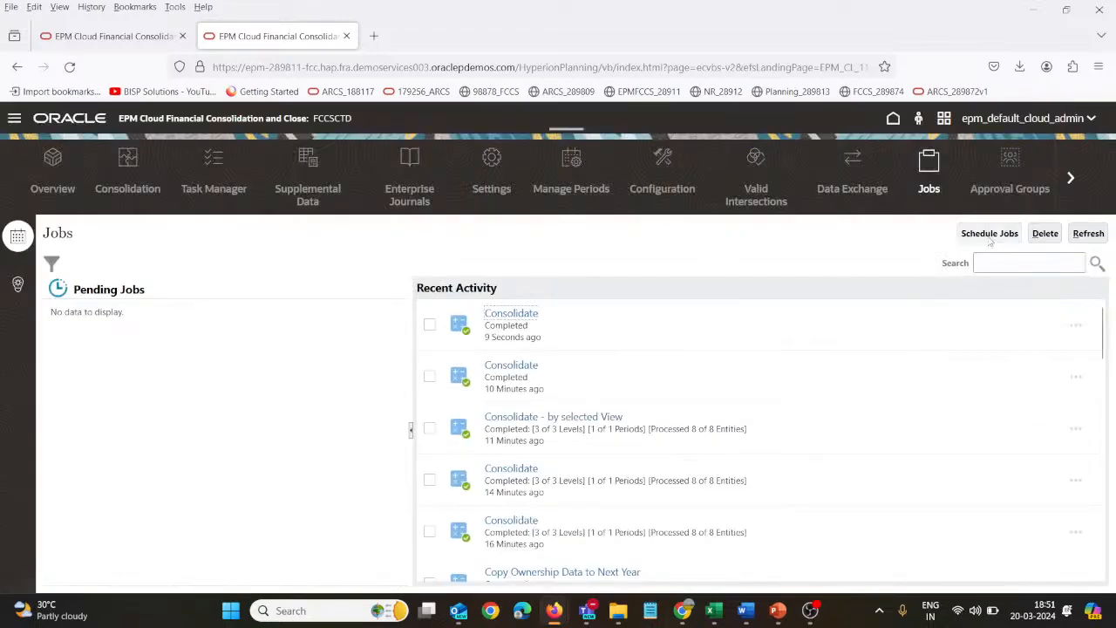
Step: Schedule a Restructure Cube job for the Consol cube, set to run now
left_click(989, 233)
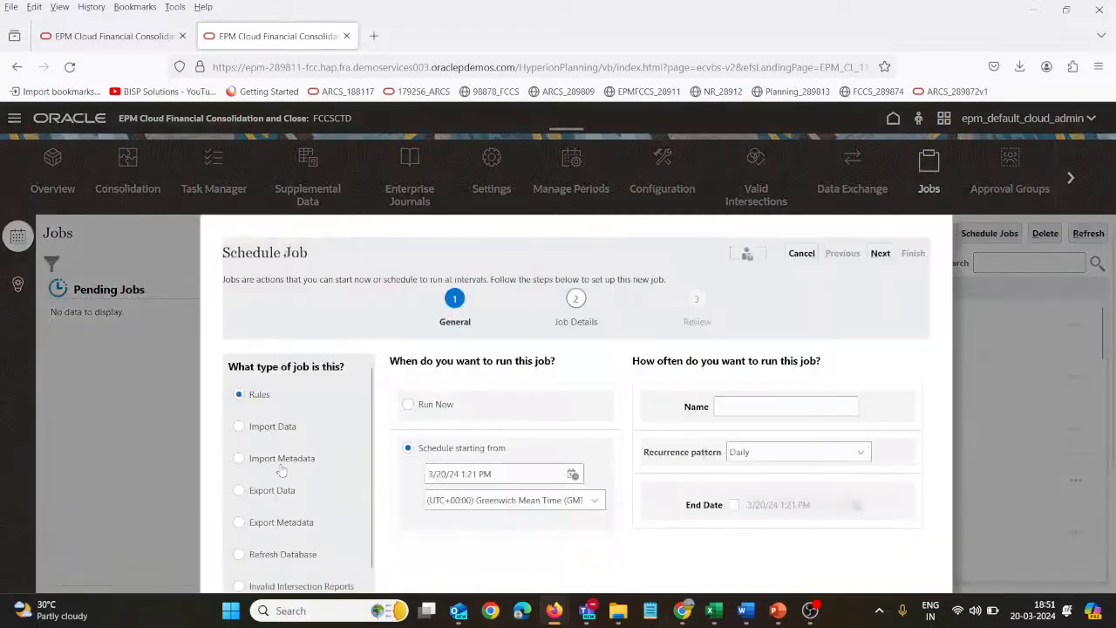
scroll(296, 470, "down", 3)
left_click(248, 487)
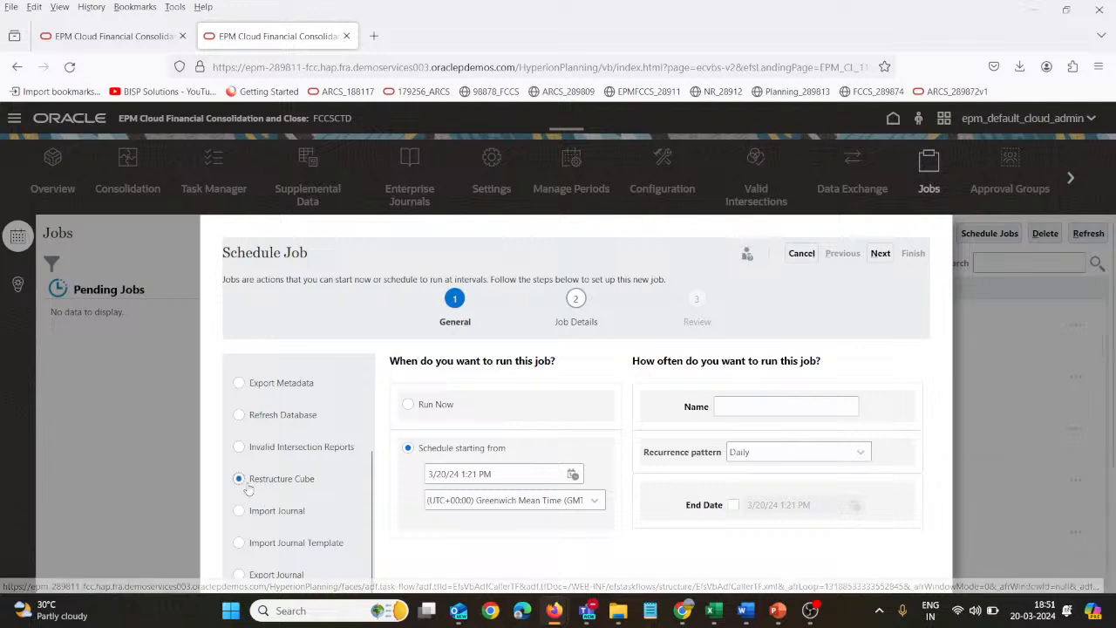
left_click(423, 408)
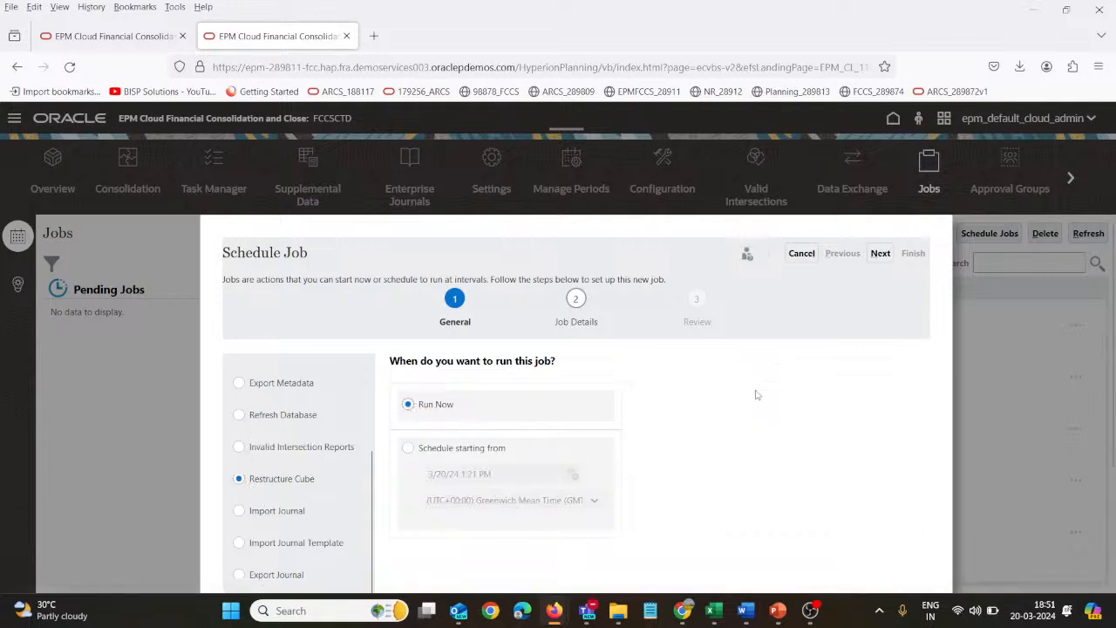
left_click(880, 254)
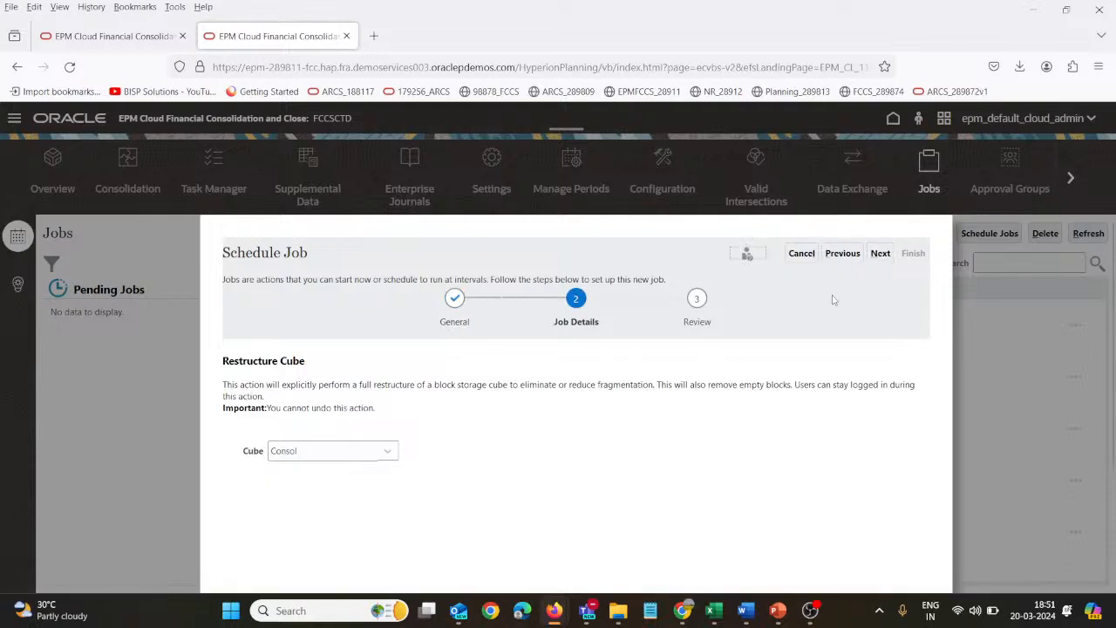
left_click(879, 254)
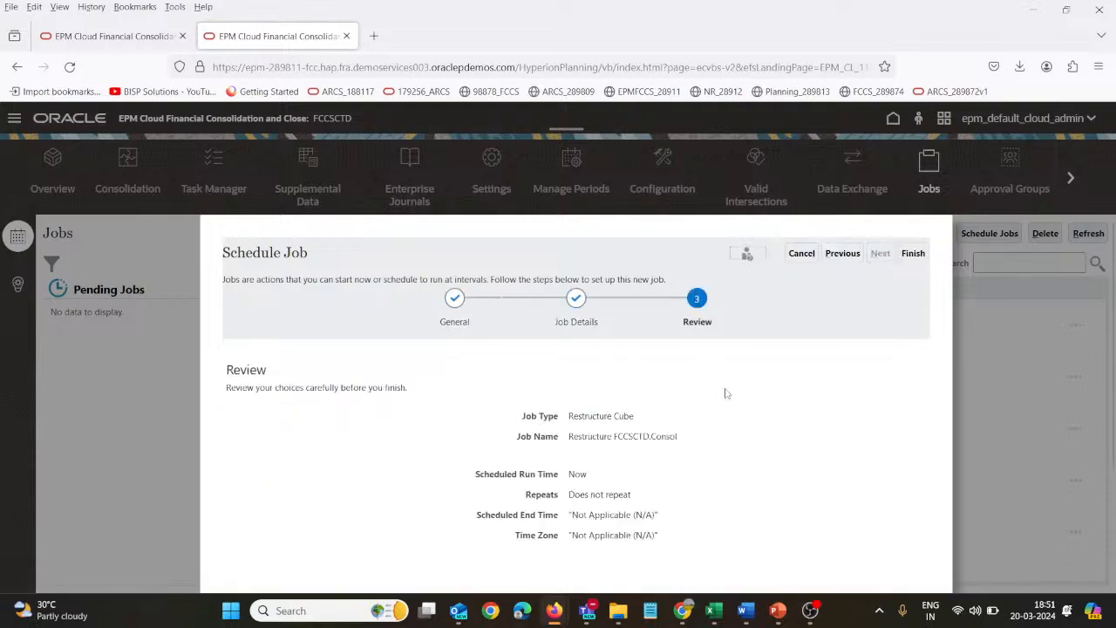
left_click(912, 254)
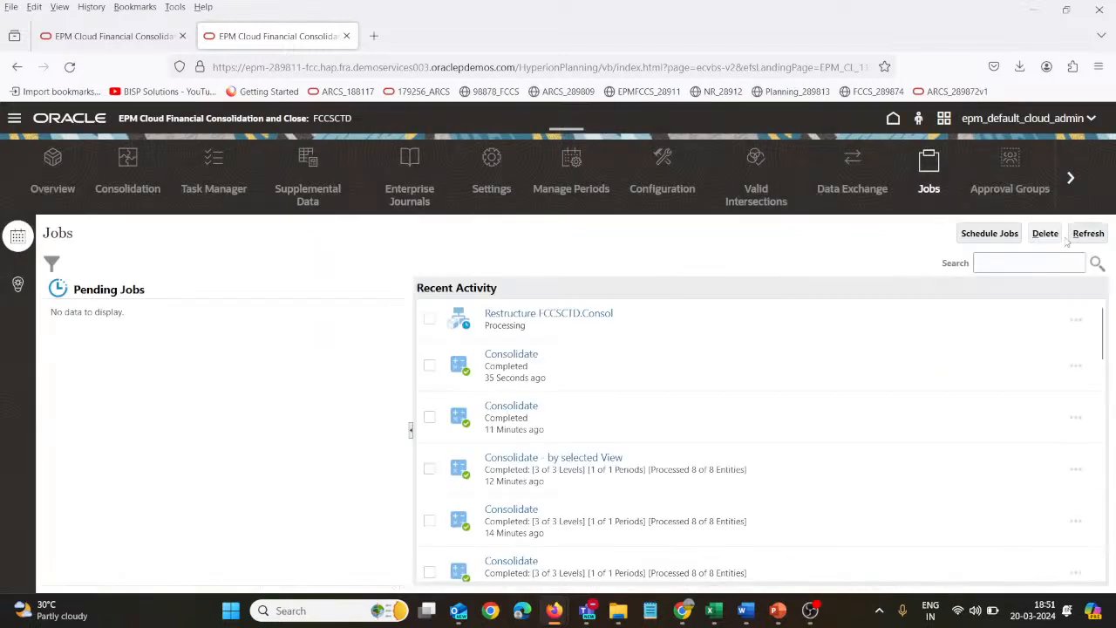
Step: Refresh the job list, check the start and end times in the Restructure FCCSCTD.Consol job details, and close them
left_click(1088, 234)
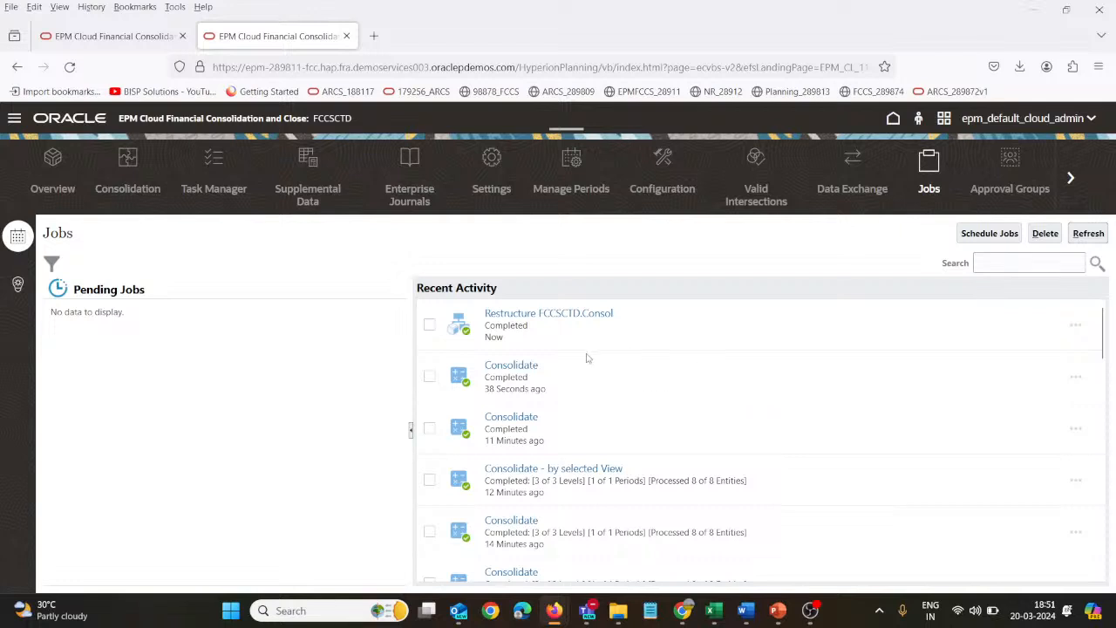
left_click(569, 319)
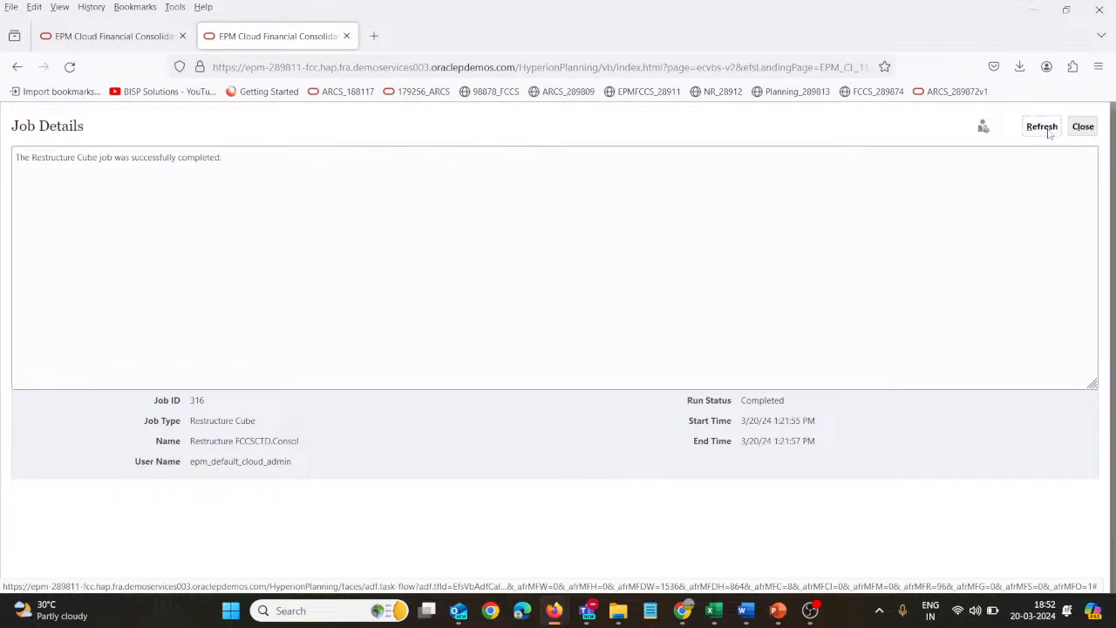
left_click(1083, 127)
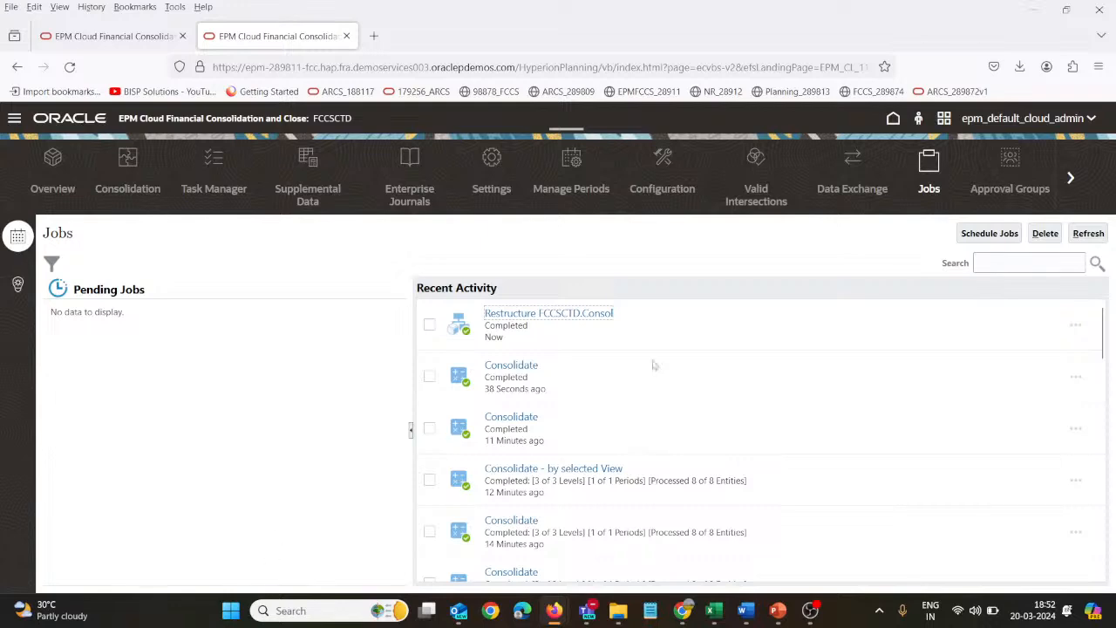
Step: Return to the application's home page and close the old Calculation Manager window, confirming leaving the page
left_click(893, 118)
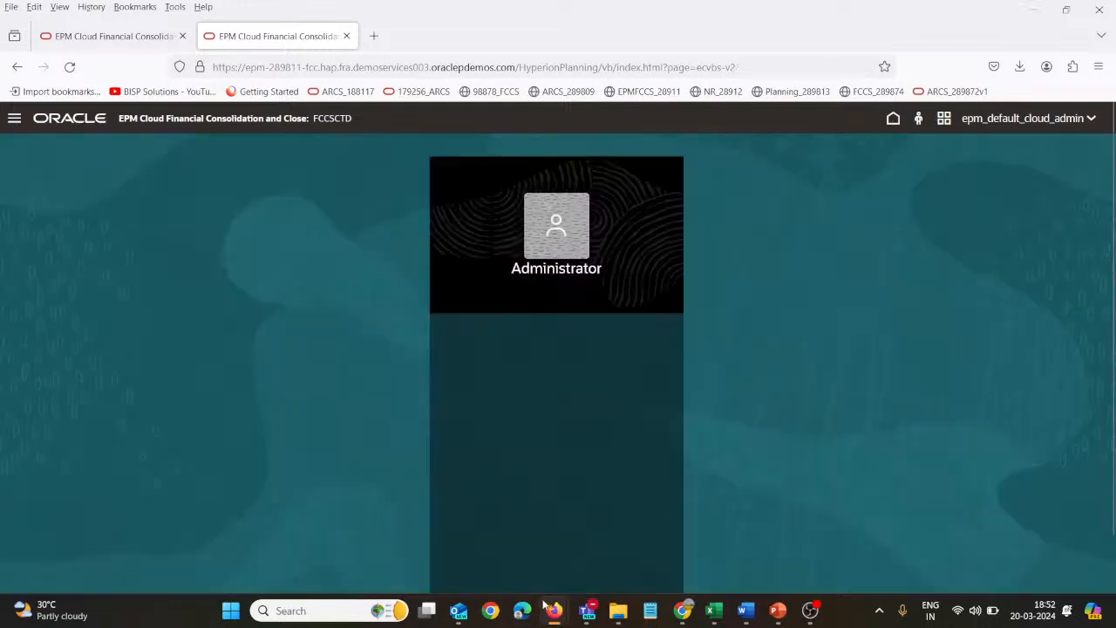
mouse_move(555, 610)
left_click(728, 496)
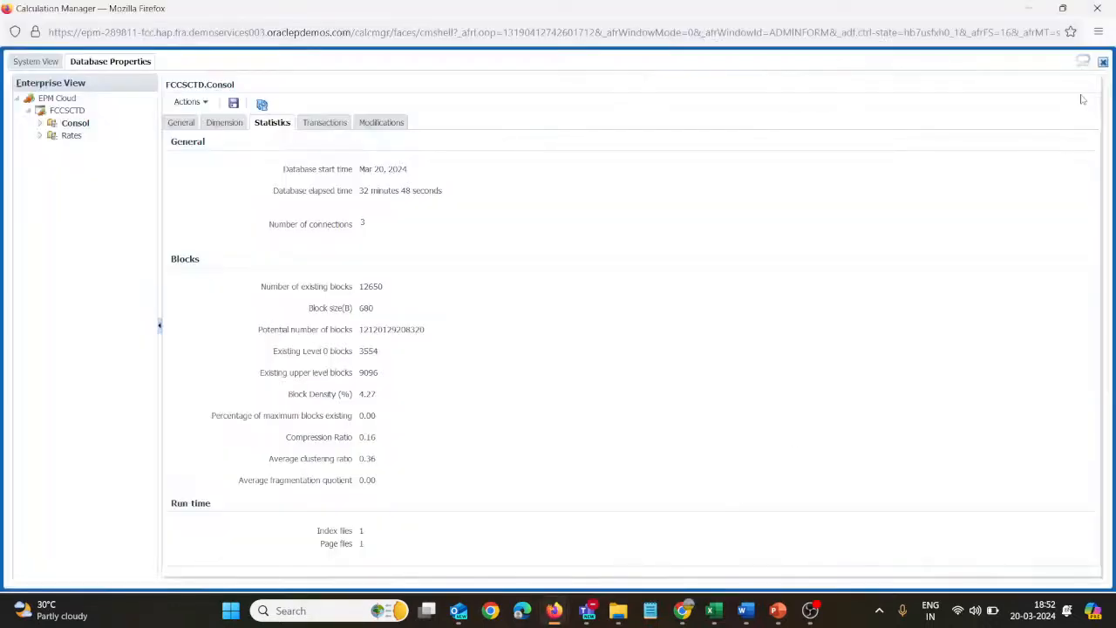
left_click(1097, 8)
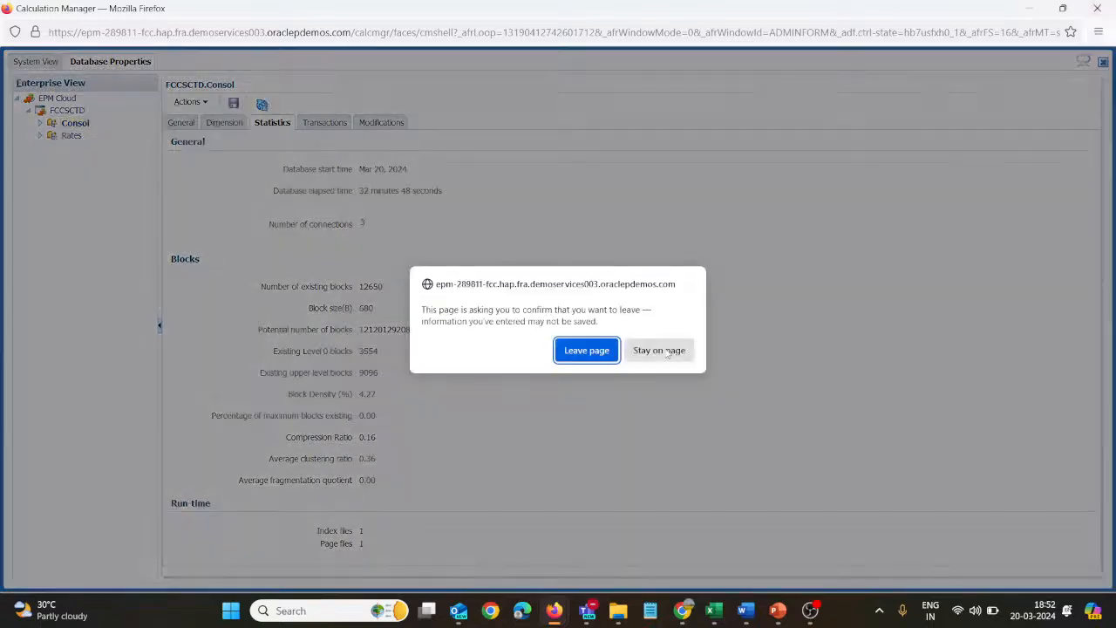
left_click(618, 353)
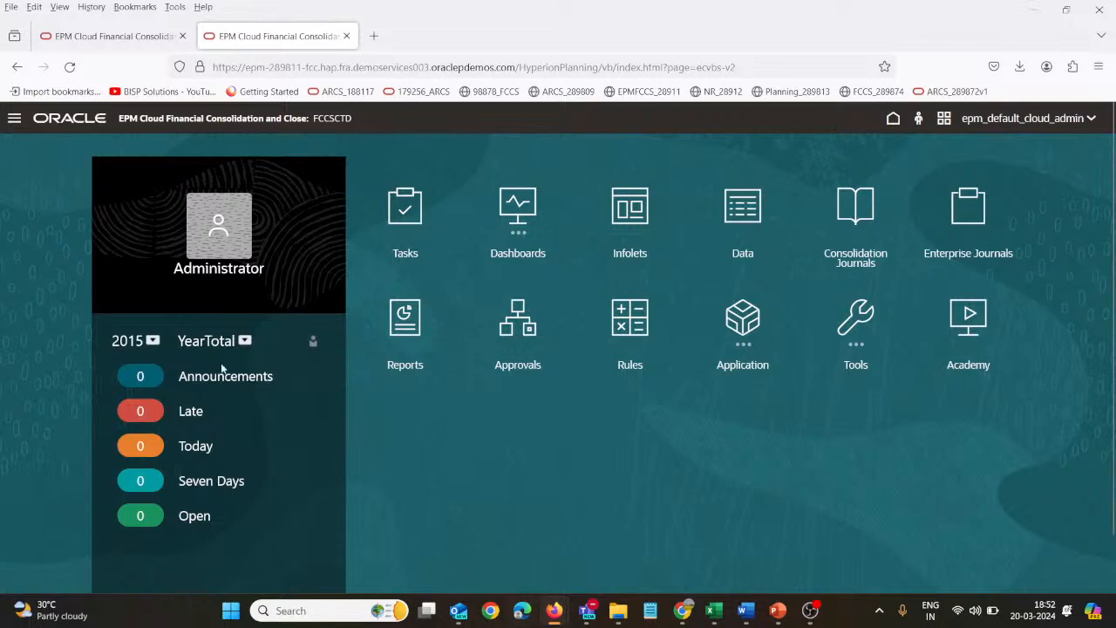
Step: Open a fresh Calculation Manager window for the application
left_click(17, 119)
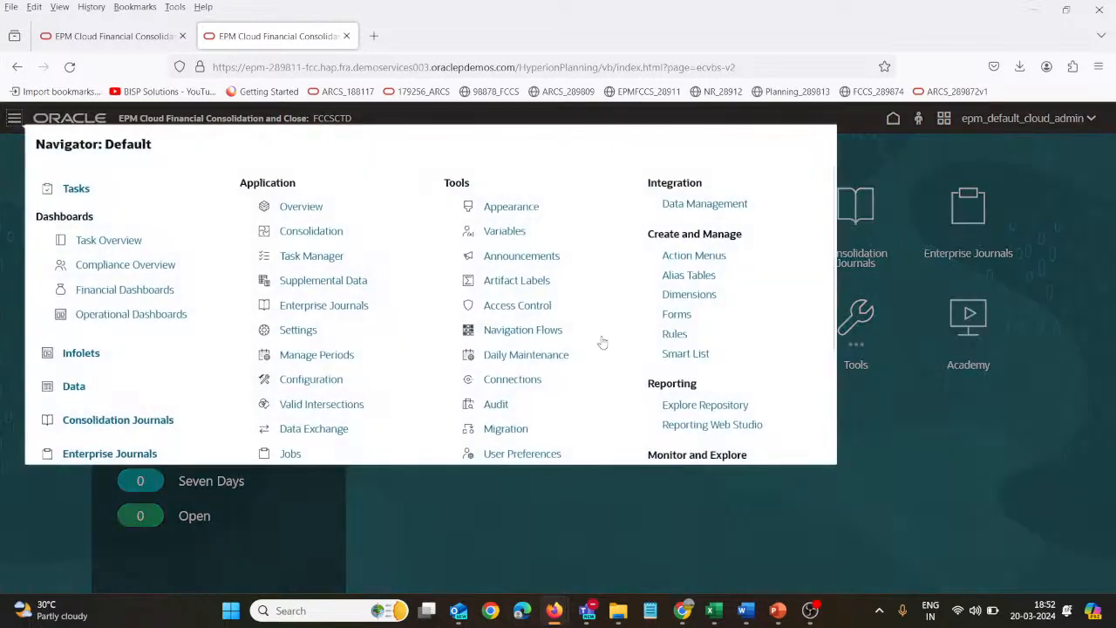
scroll(292, 340, "down", 2)
scroll(292, 340, "up", 3)
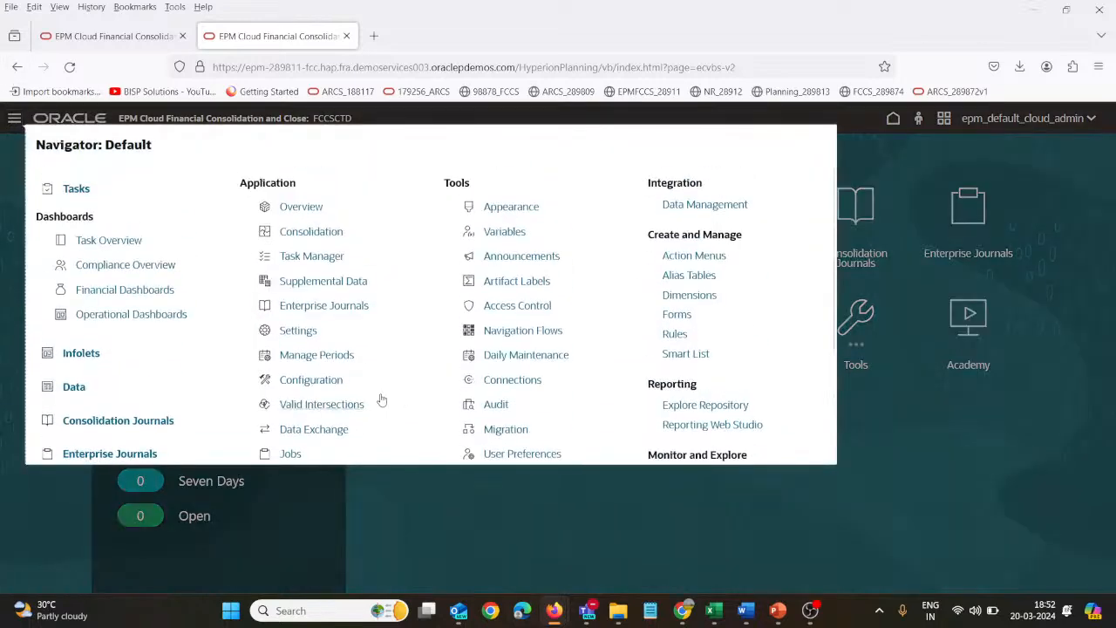
scroll(463, 371, "down", 2)
left_click(687, 254)
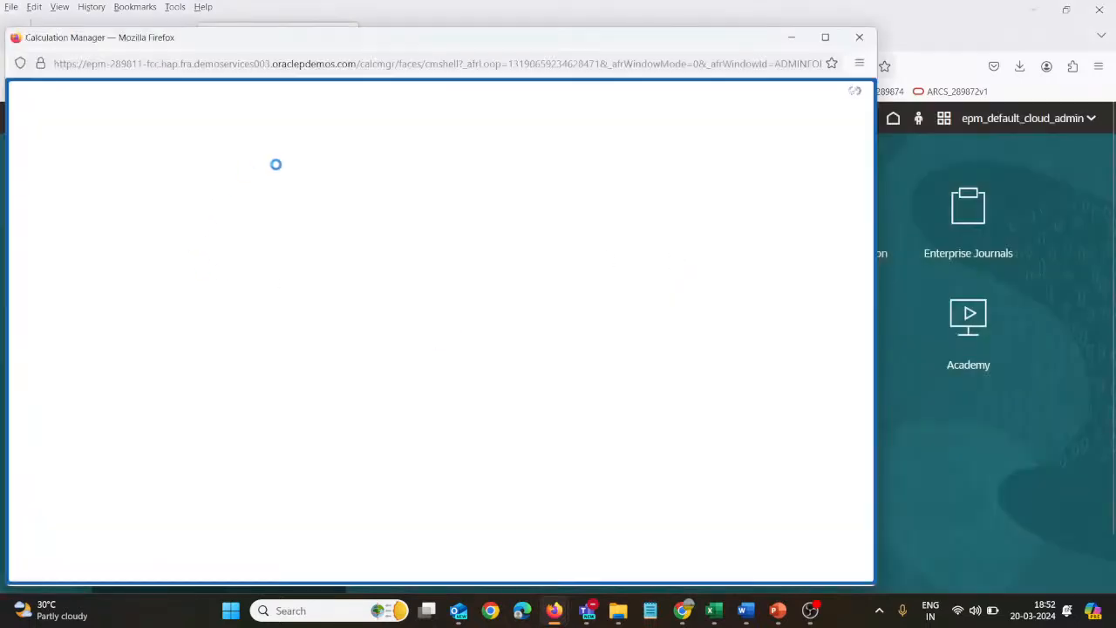
Step: Open the database properties of the Consol cube under the FCCSCTD application
left_click(18, 139)
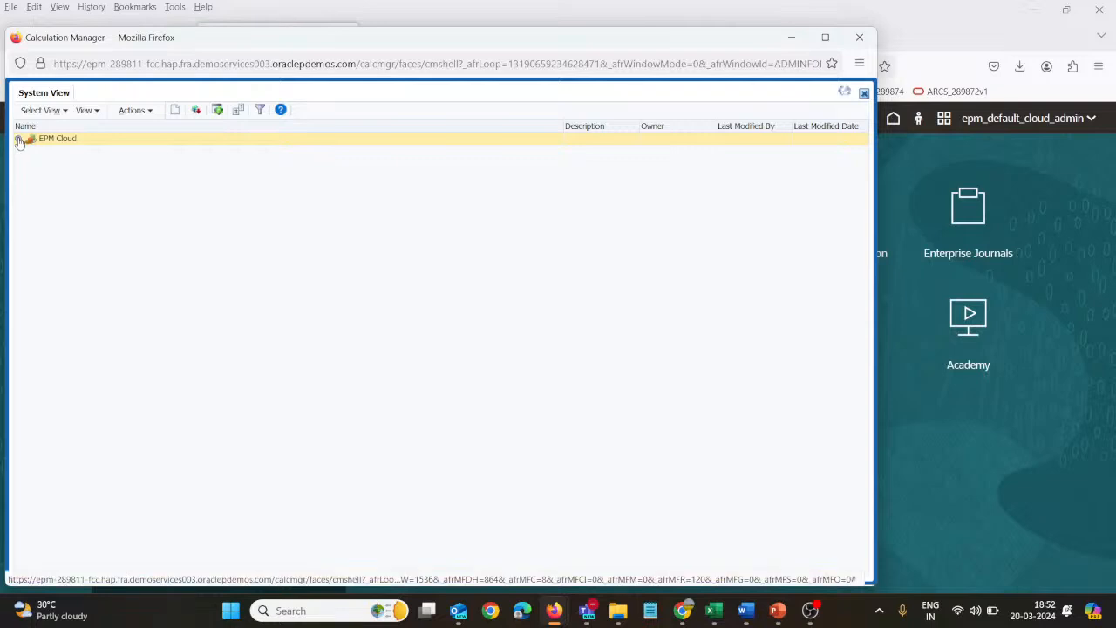
left_click(30, 151)
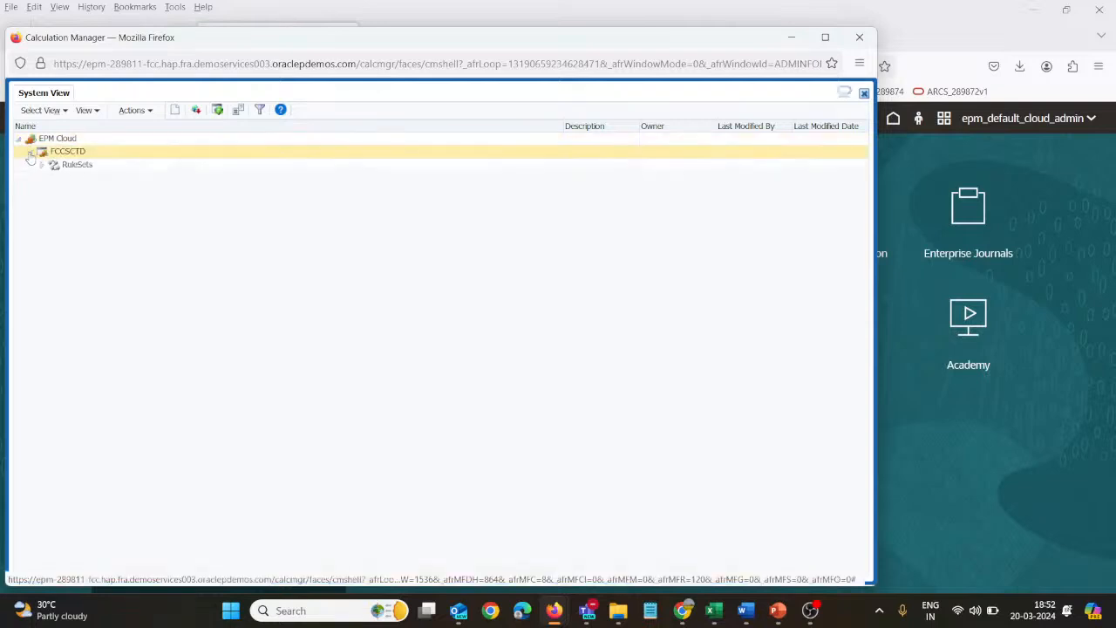
left_click(77, 164)
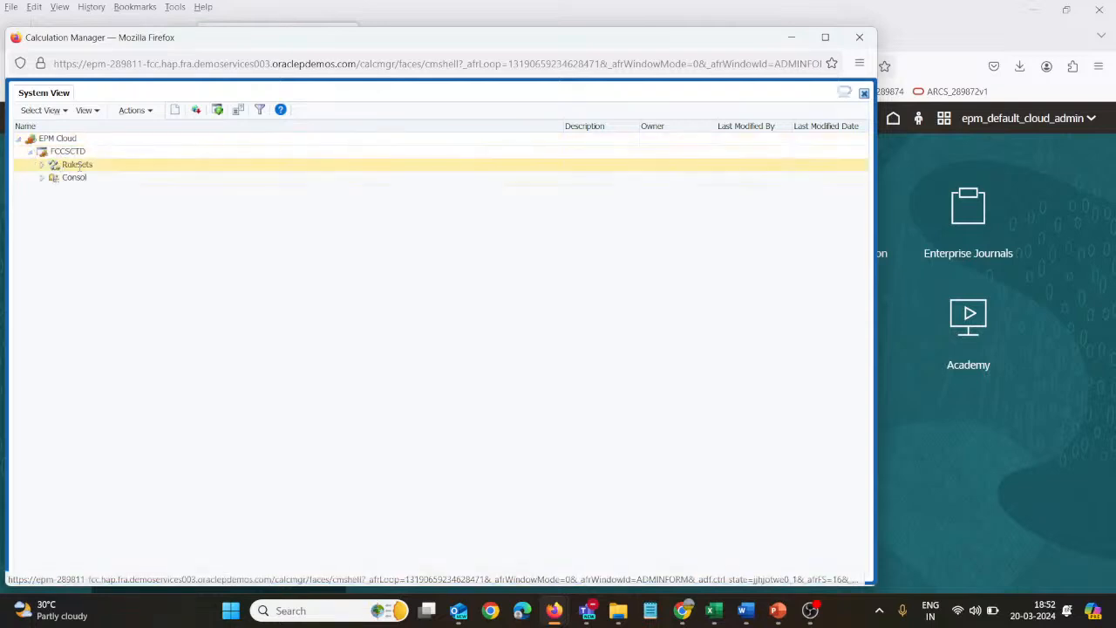
left_click(148, 111)
left_click(153, 159)
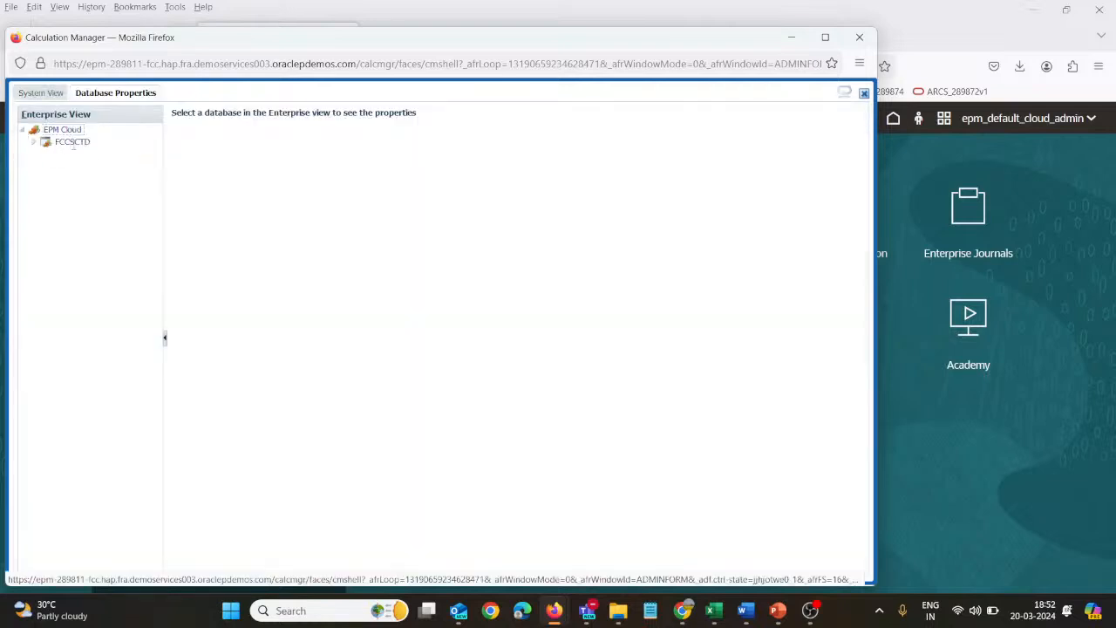
left_click(33, 142)
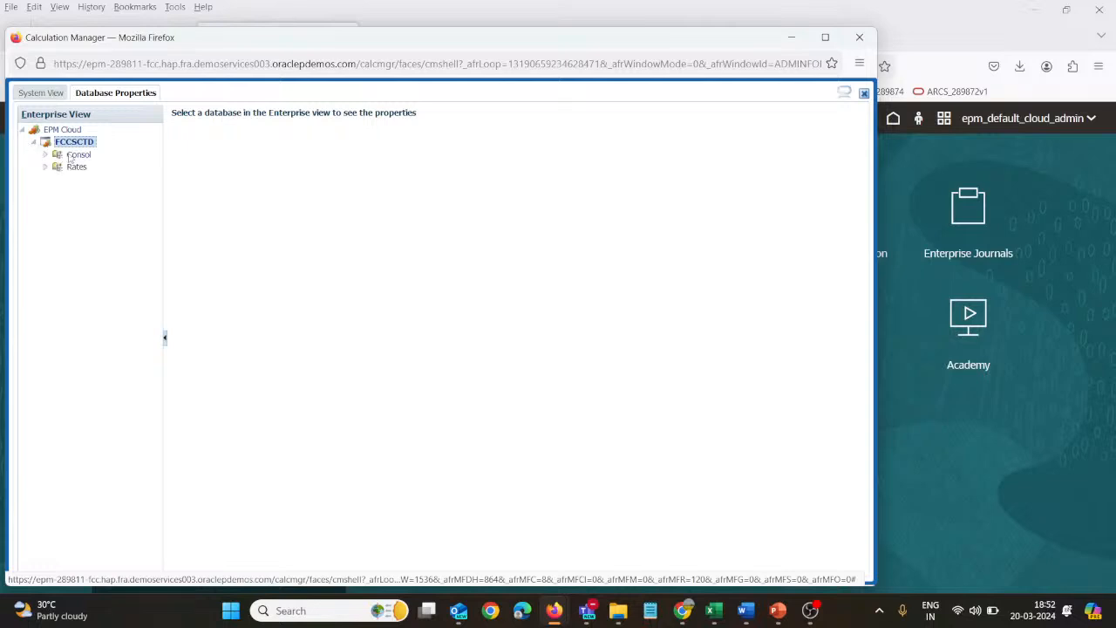
left_click(80, 155)
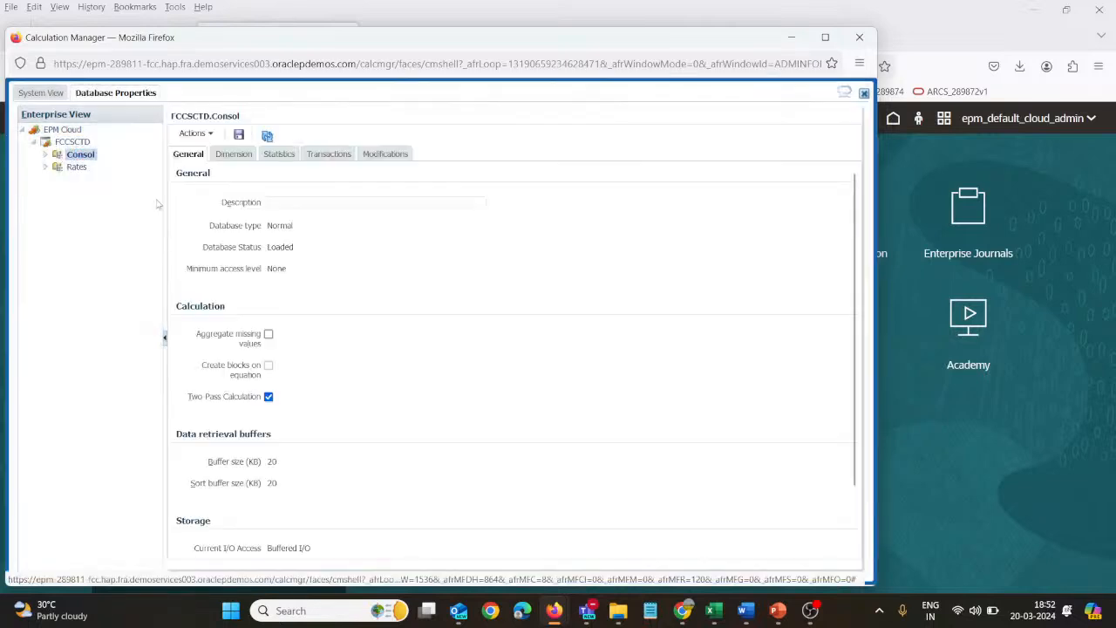
Step: View the Consol cube's dimensions and statistics, and copy a screenshot of the Statistics area to the clipboard
left_click(235, 154)
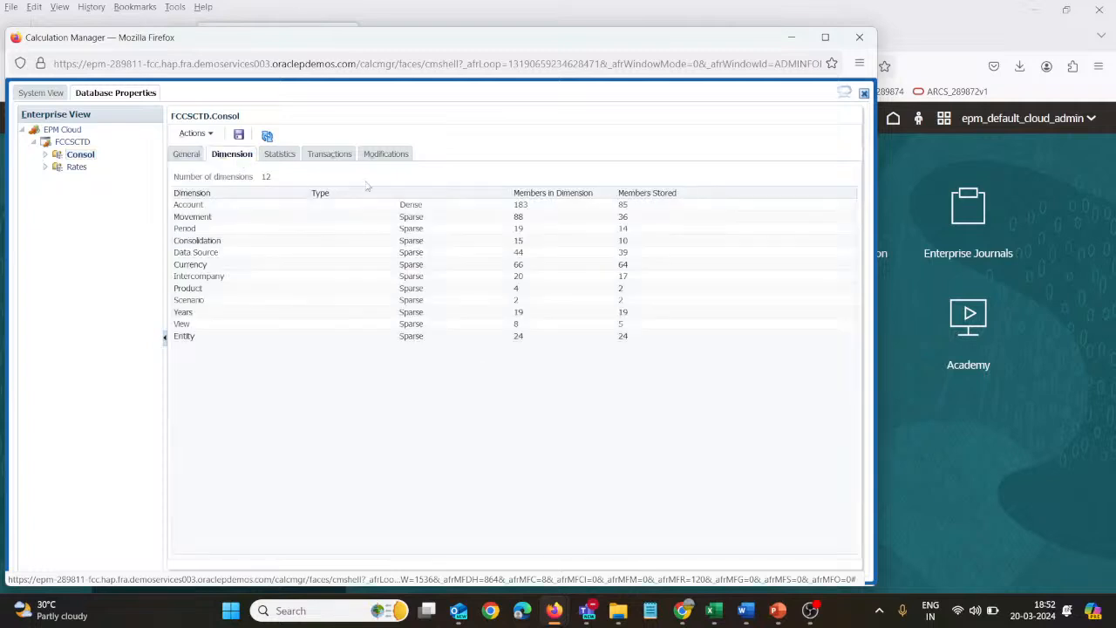
left_click(282, 159)
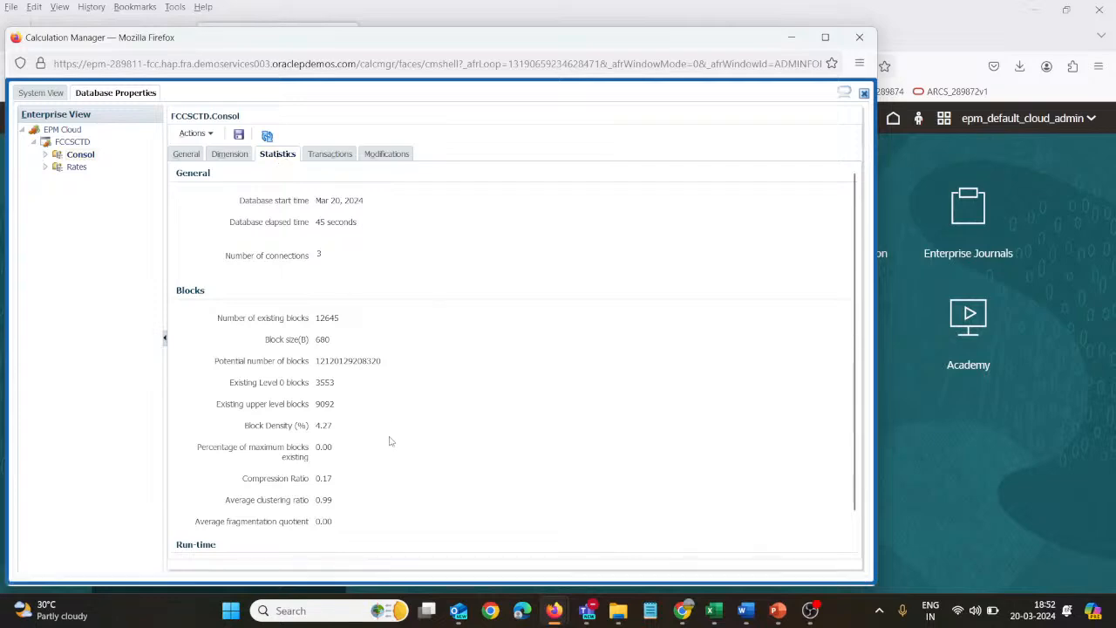
key("super+shift+s")
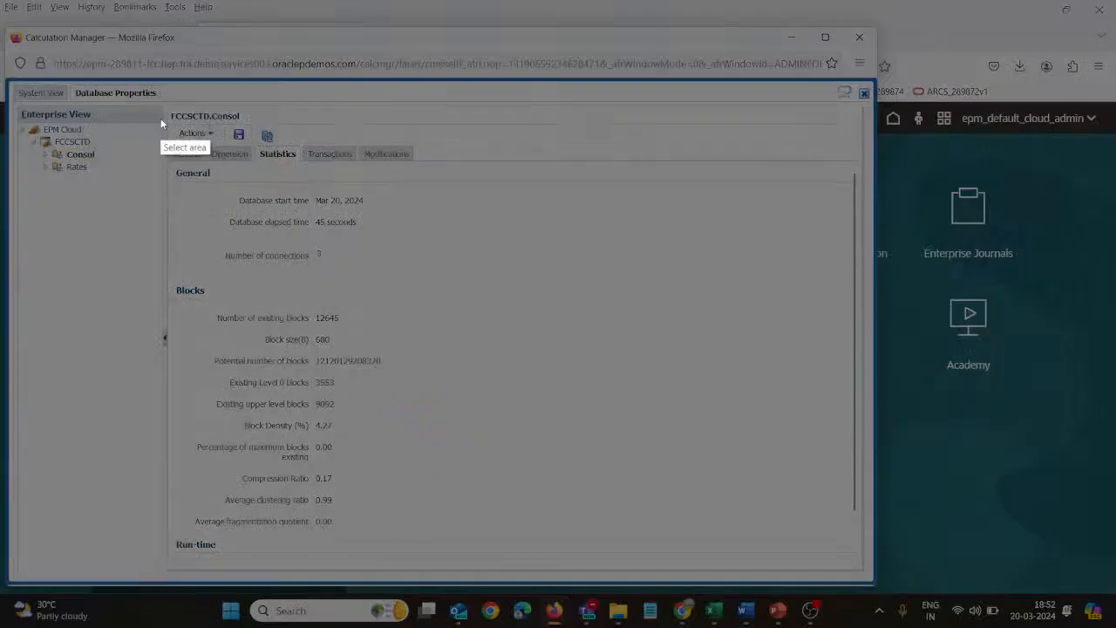
mouse_move(159, 103)
left_mouse_down()
mouse_move(210, 467)
mouse_move(441, 543)
mouse_move(494, 547)
left_mouse_up()
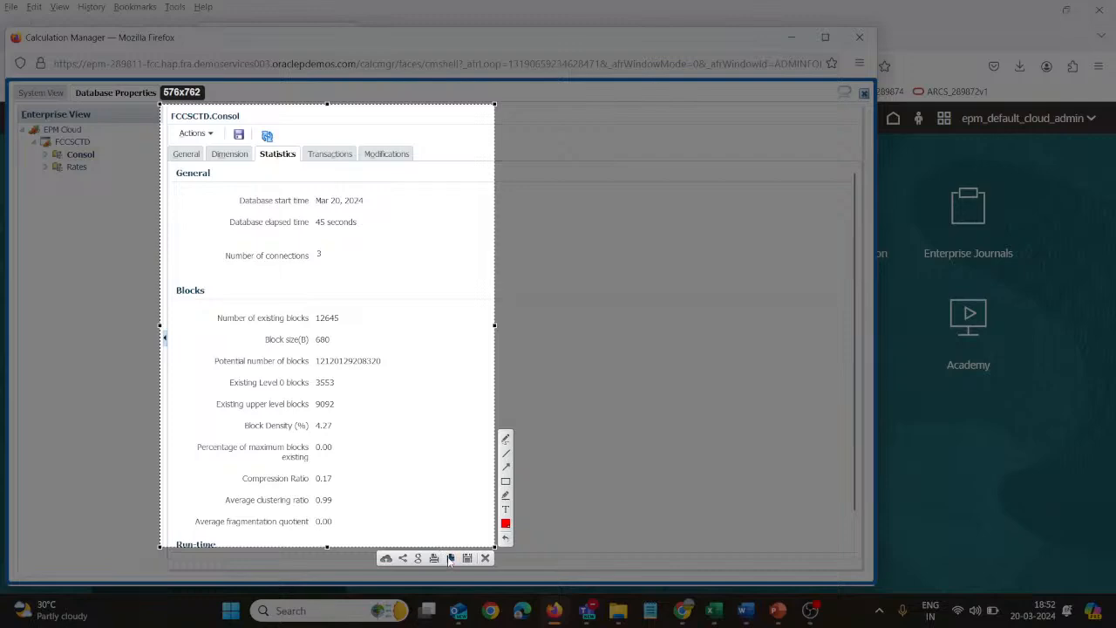
left_click(450, 558)
Step: Switch to the CTD_Webinar_ScreenShot_2nd Word document, add a new page after the last table and insert a 2x2 table there
left_click(743, 610)
left_click(796, 504)
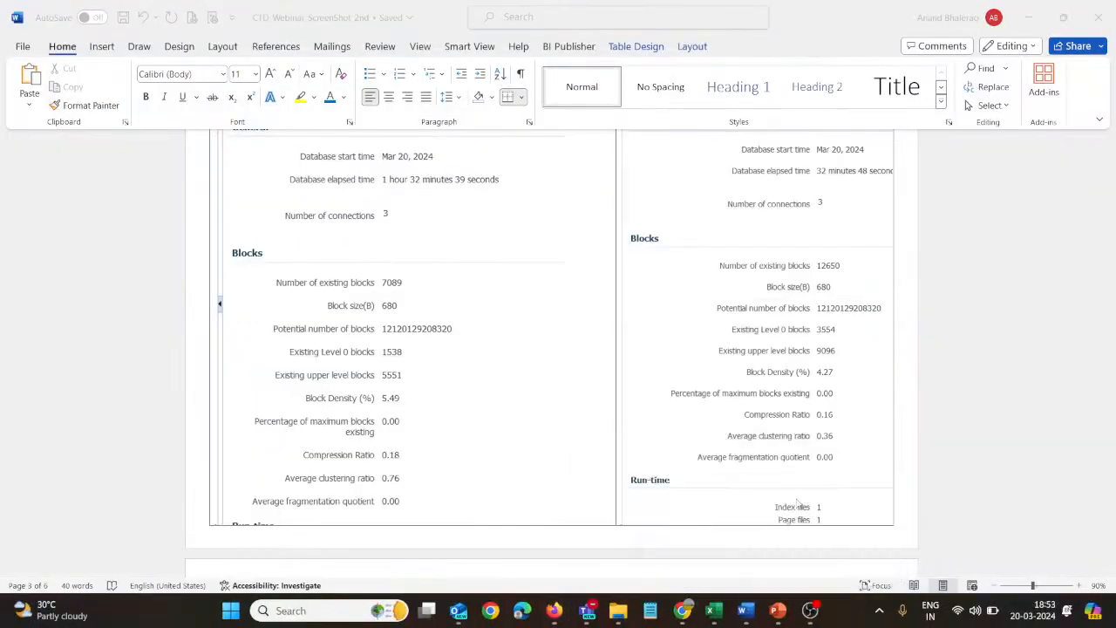
scroll(1041, 392, "down", 5)
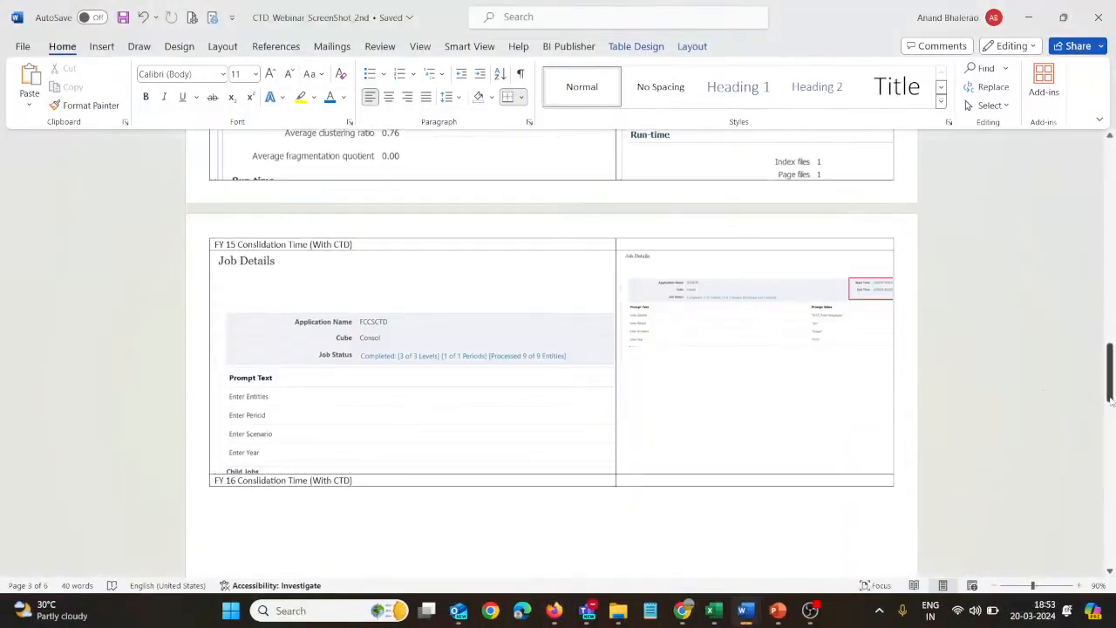
left_click_drag(1109, 395, 1109, 556)
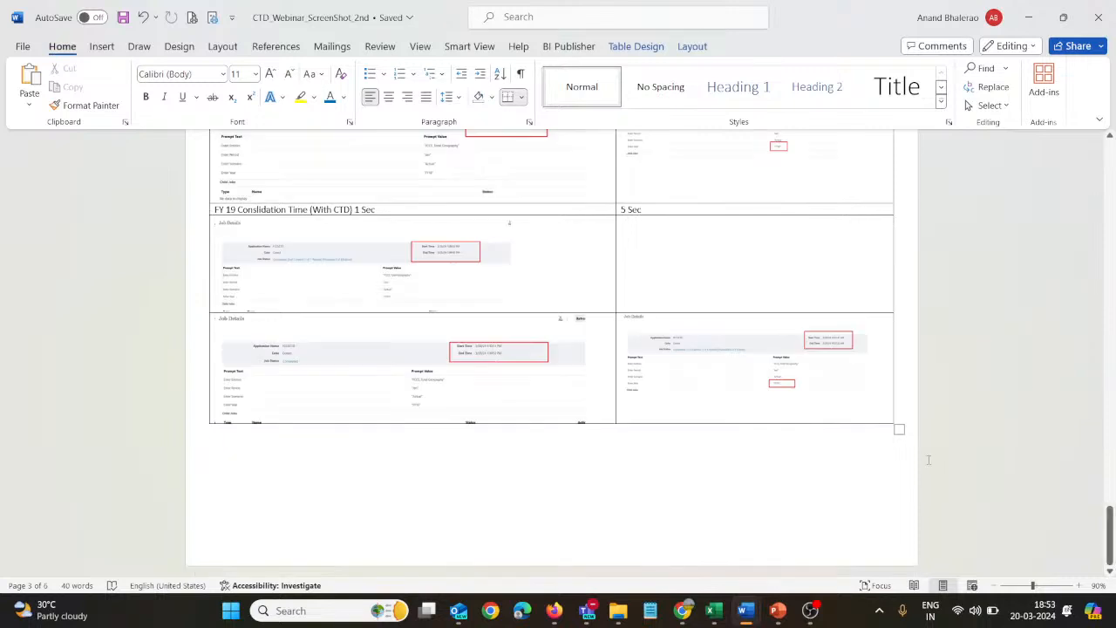
left_click(413, 482)
key("Return")
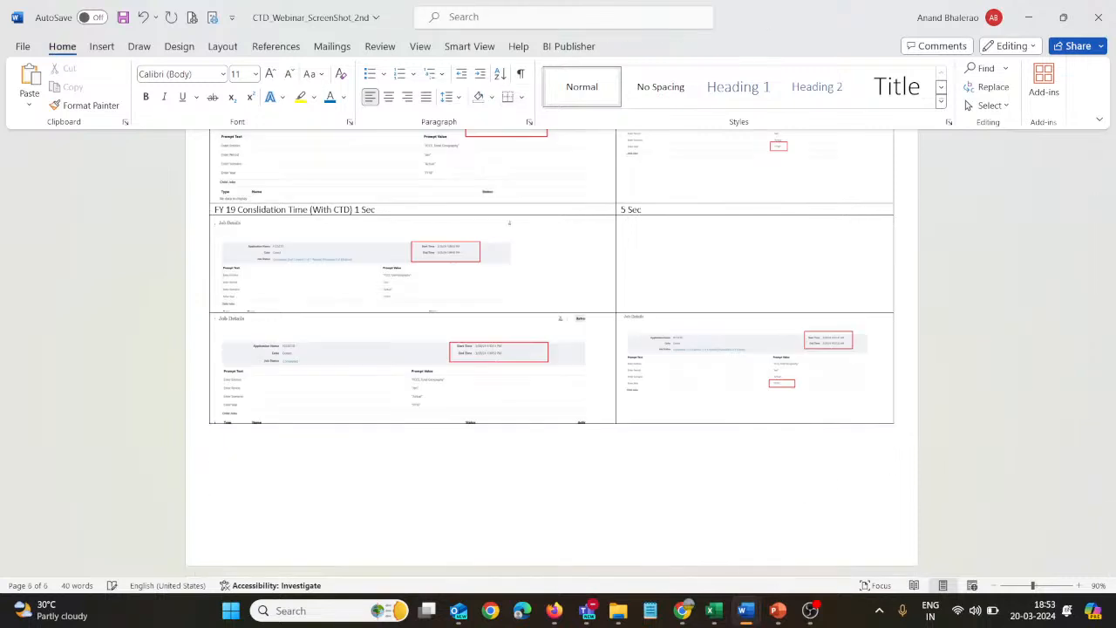
key("ctrl+Return")
left_click(104, 47)
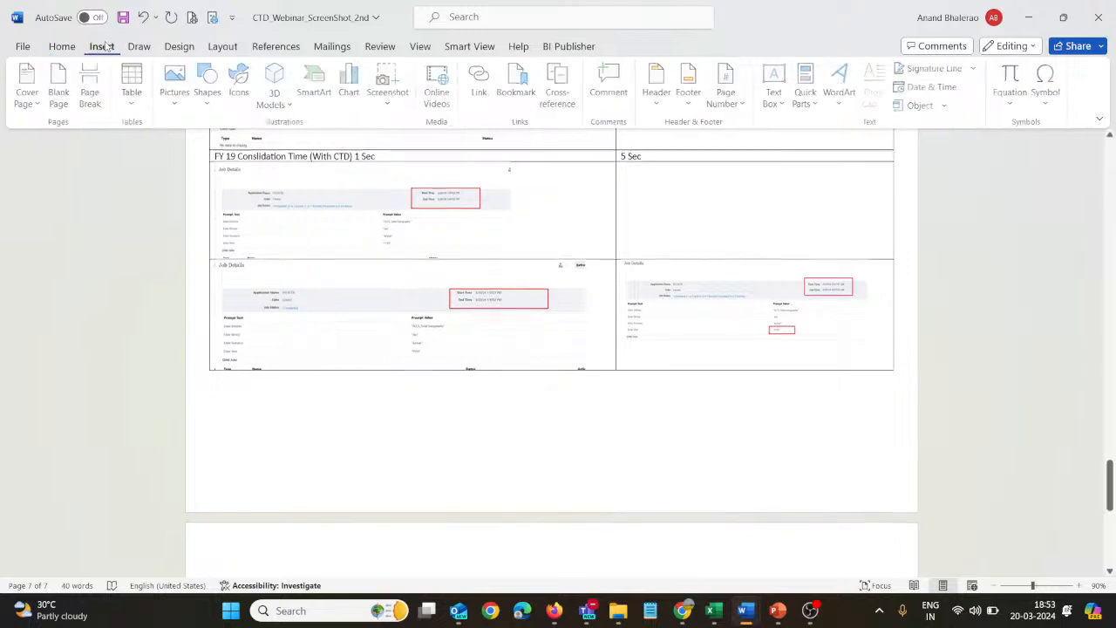
left_click(133, 94)
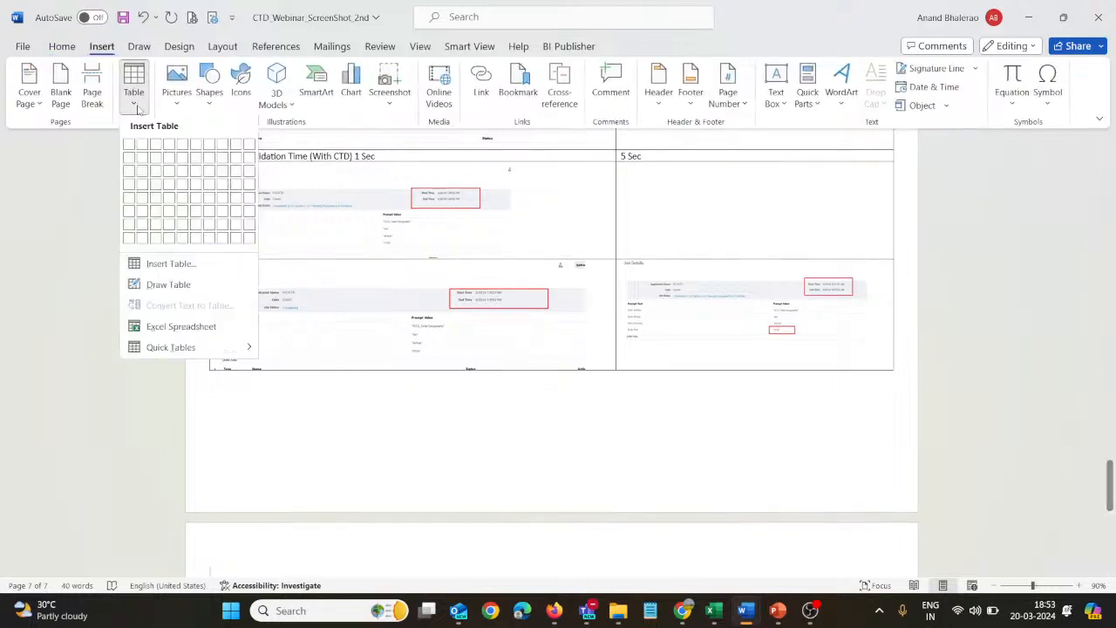
left_click(141, 164)
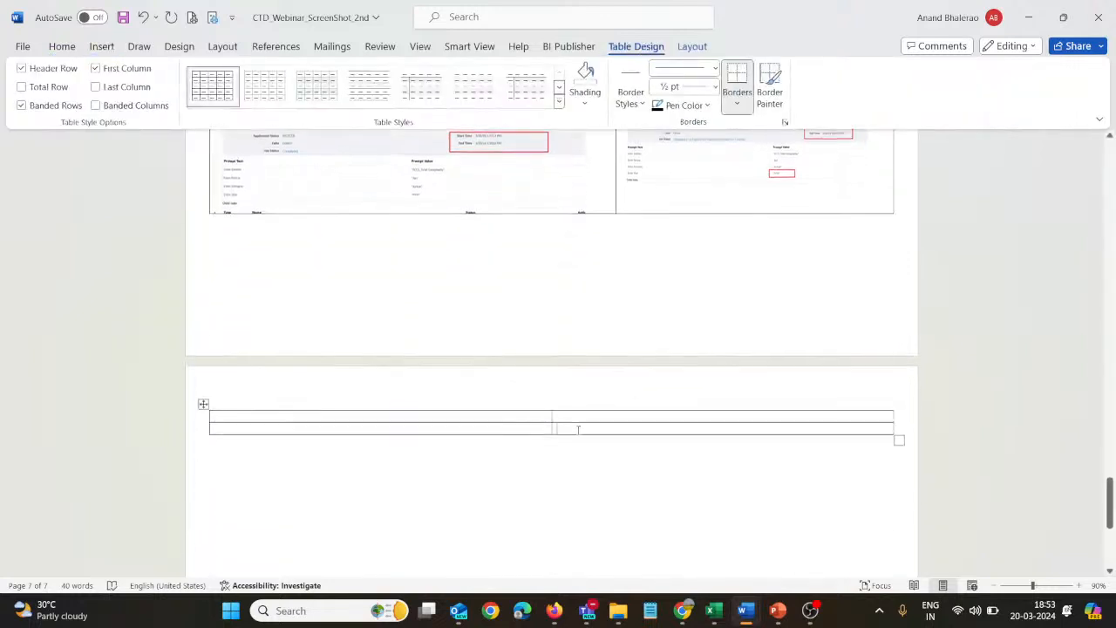
Step: Paste the captured Statistics screenshot into the second column of the new table's second row
key("ctrl+v")
scroll(561, 309, "up", 2)
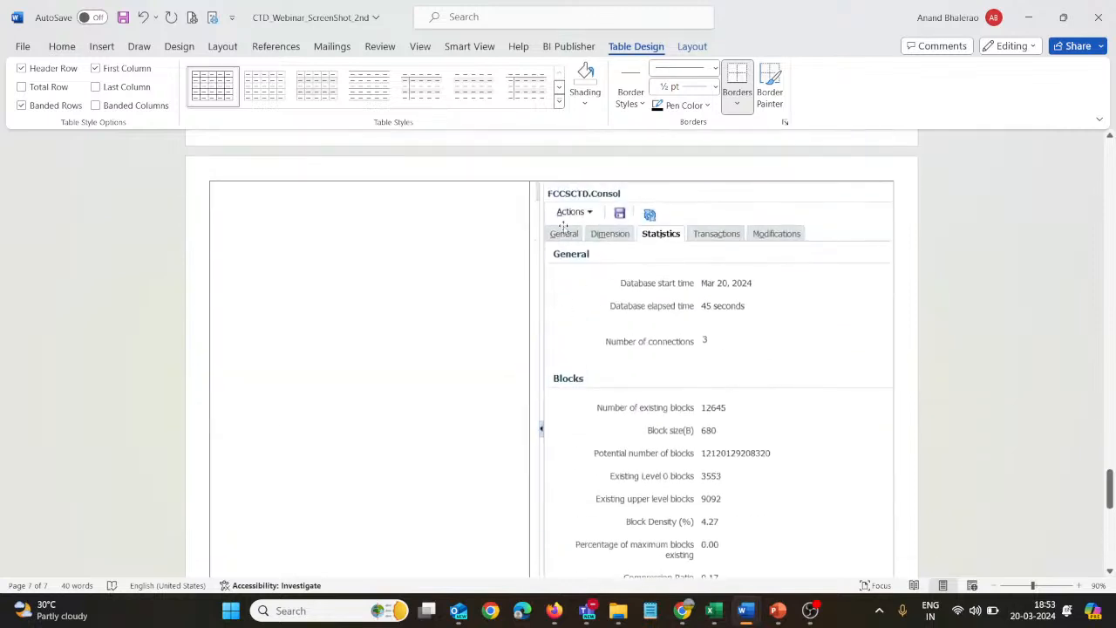
scroll(596, 291, "up", 5)
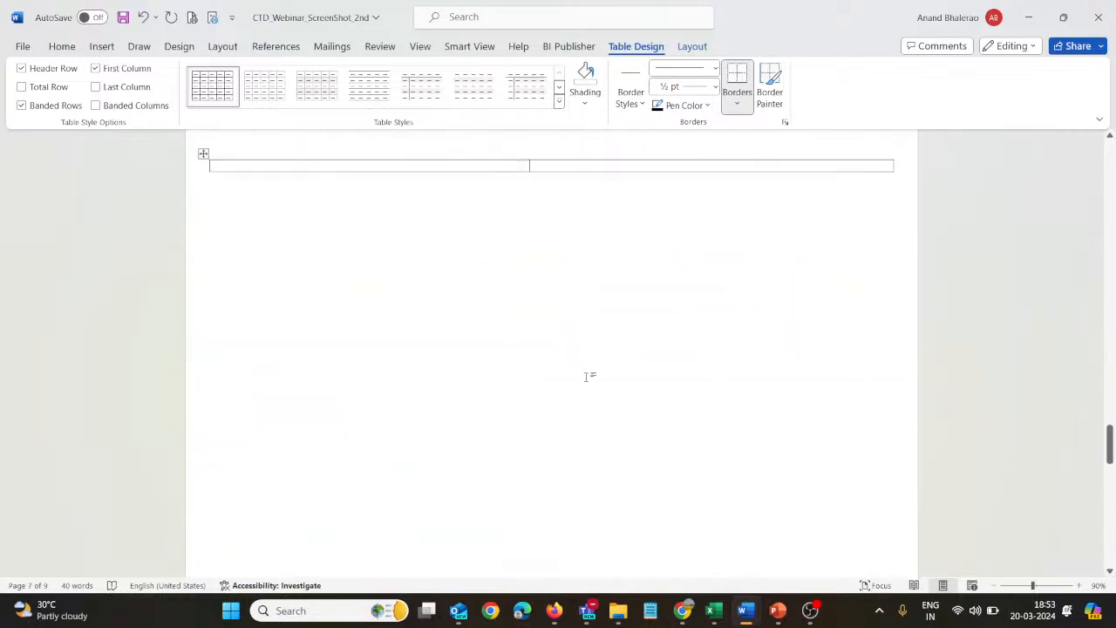
Step: Enter the heading "After Cube Restructure Cube" in the second column of the new table's first row
scroll(585, 376, "up", 2)
left_click(568, 339)
type("A")
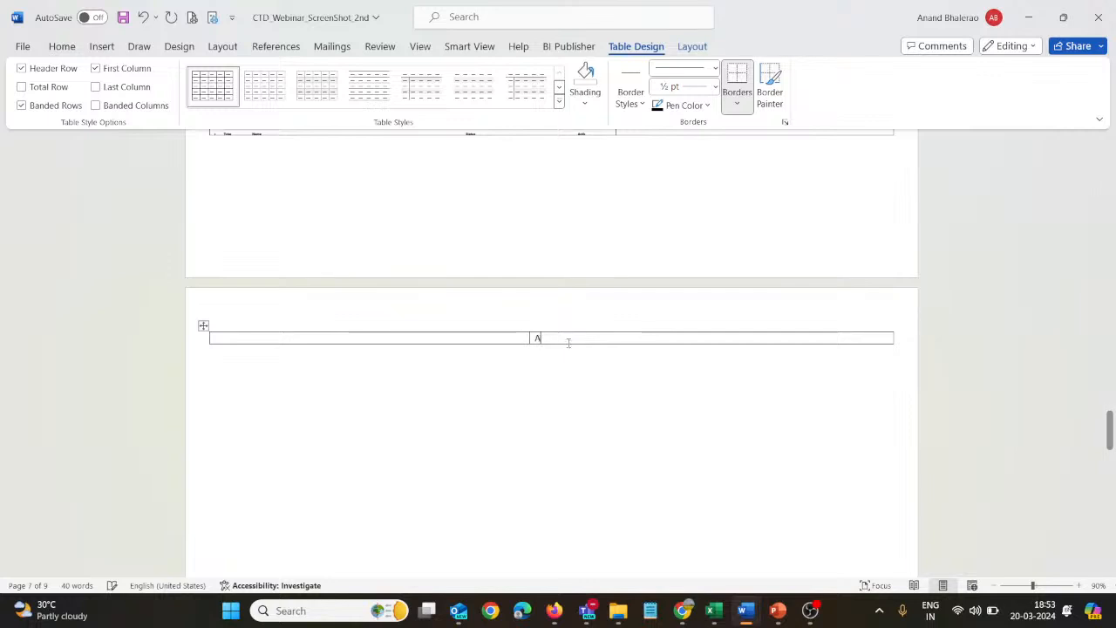
type("fter Cube Restructure Cube")
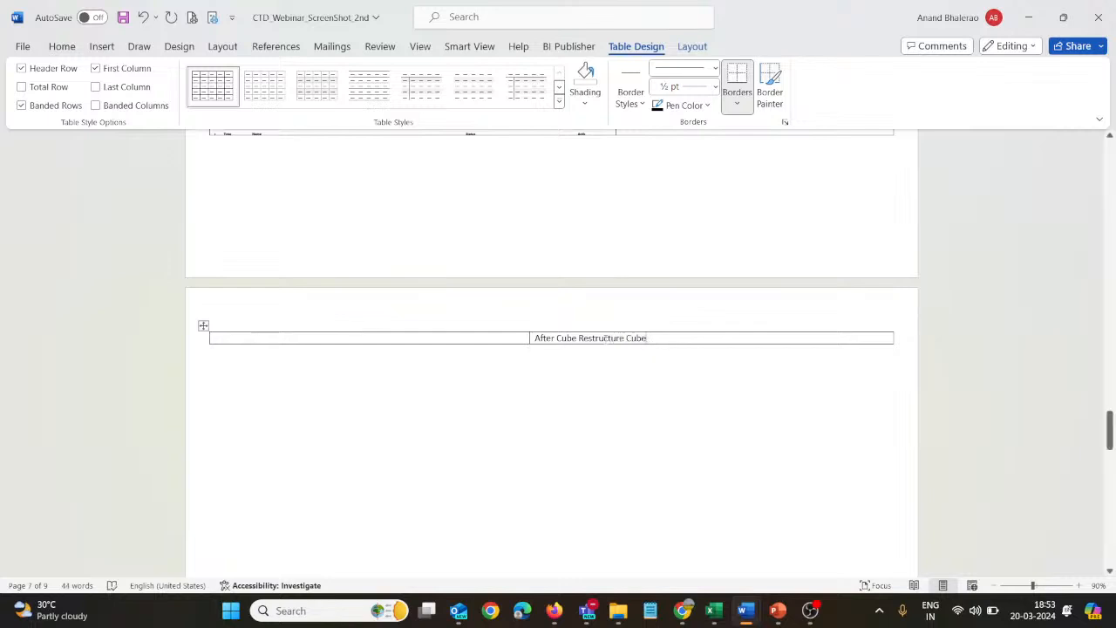
Step: Copy that heading into the first column of the same row and change it to "Before Cube Restructure Cube"
left_click_drag(646, 338, 535, 340)
key("ctrl+c")
left_click(343, 339)
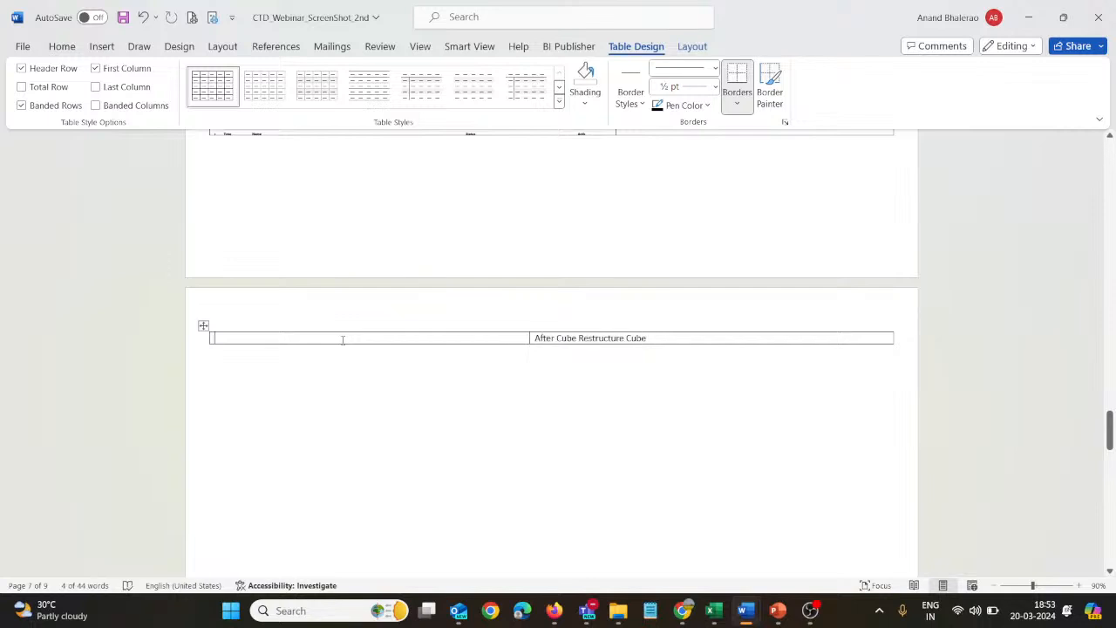
key("ctrl+v")
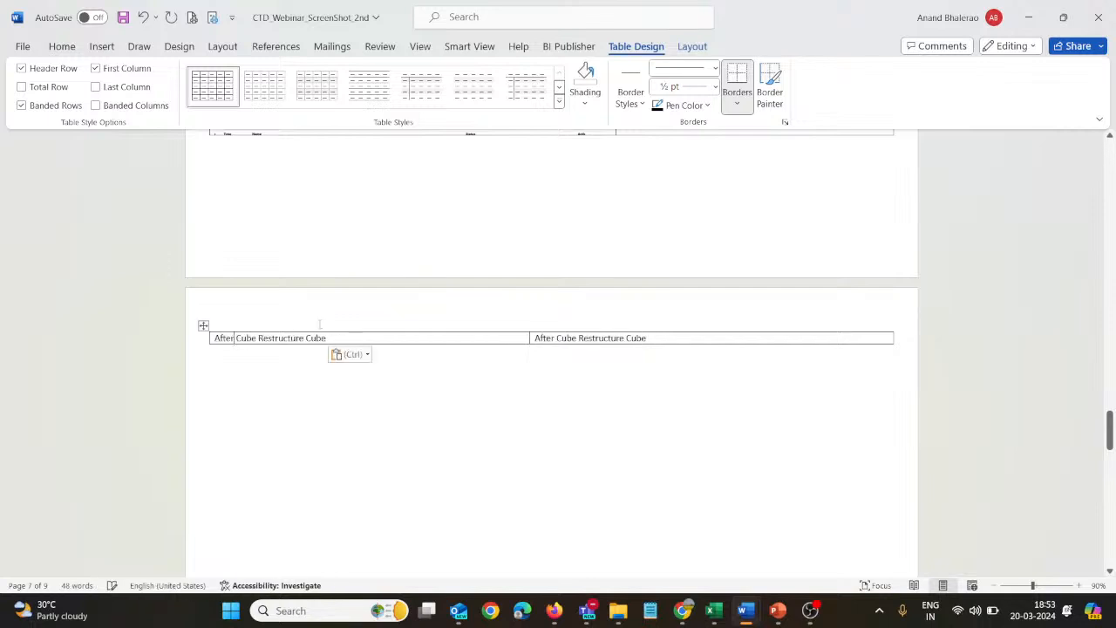
left_click(234, 338)
key("BackSpace")
key("BackSpace")
key("BackSpace")
key("BackSpace")
key("BackSpace")
type("Bef")
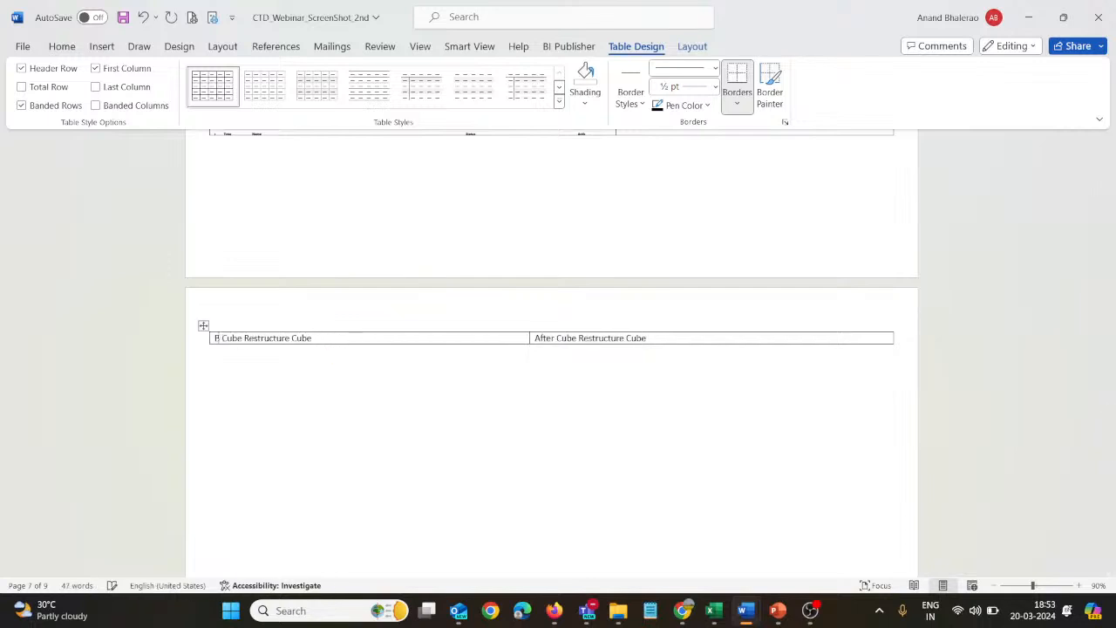
type("ore")
Step: Copy the FCCSCTD.Consol Statistics screenshot from the second column of the statistics comparison table on page 2
scroll(1114, 451, "up", 5)
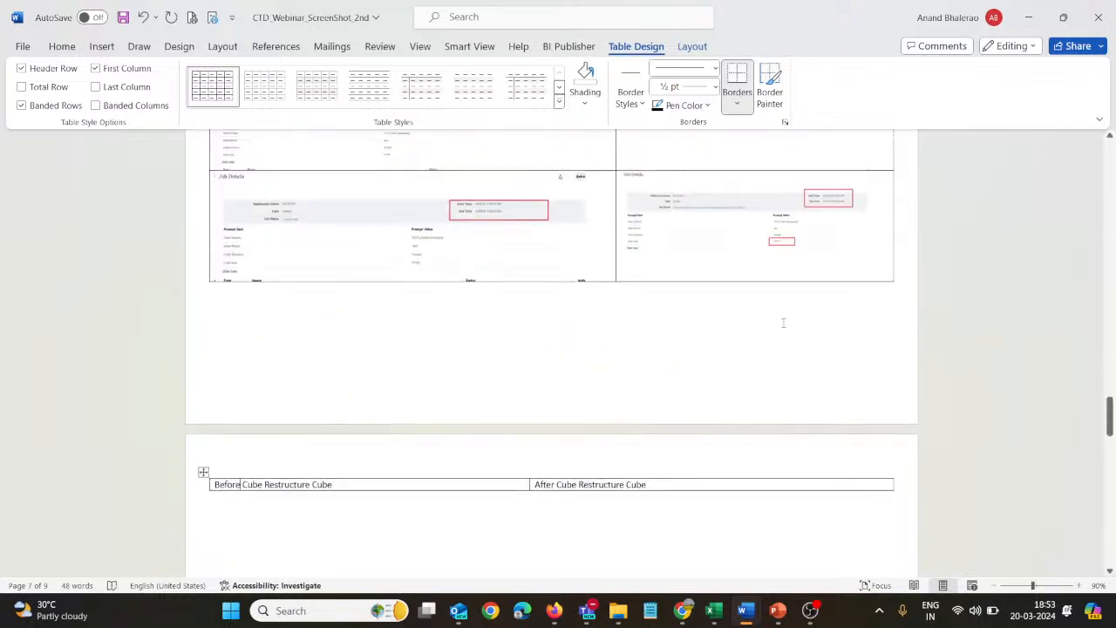
scroll(1110, 394, "up", 2)
left_click_drag(1110, 394, 1110, 122)
scroll(747, 398, "down", 10)
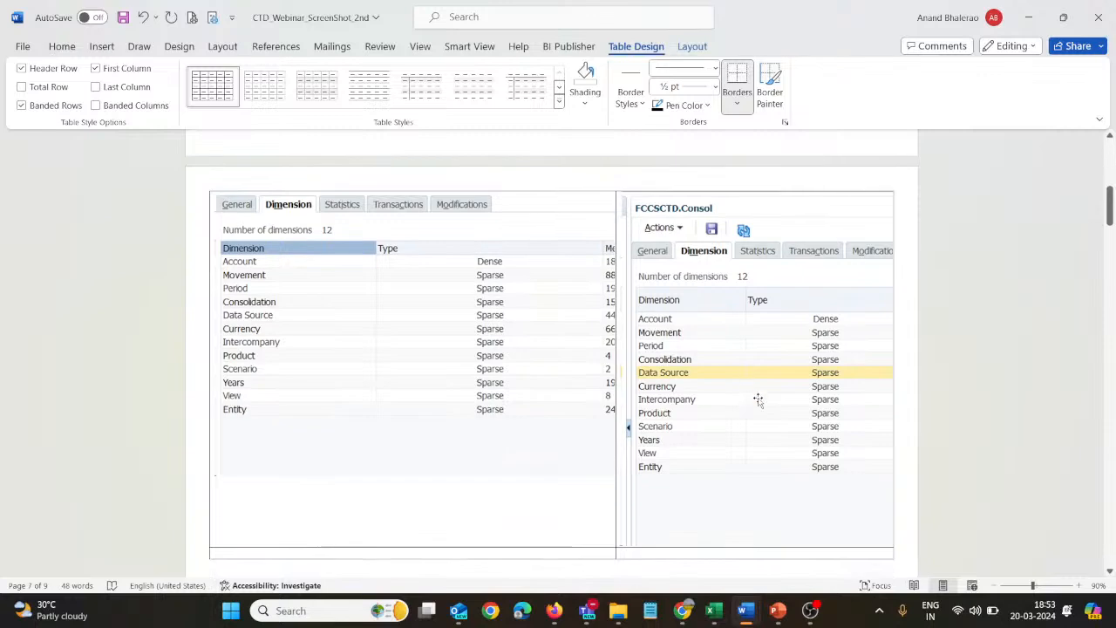
scroll(756, 450, "down", 5)
left_click(738, 445)
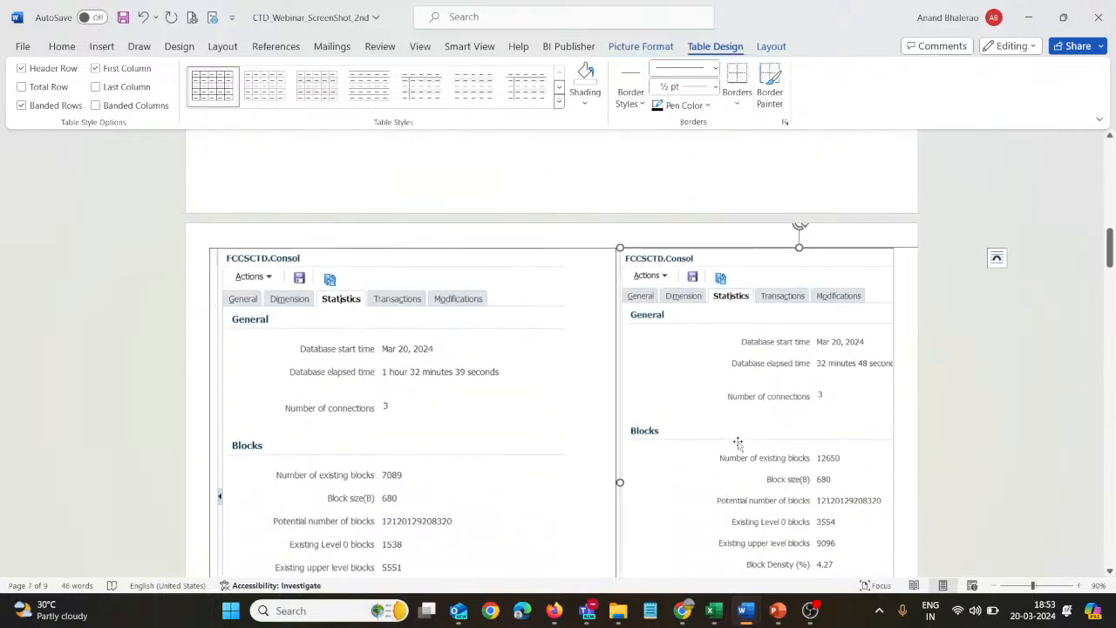
Step: Paste the copied Statistics screenshot into the empty cell under "Before Cube Restructure Cube" in the last table and compare both statistics
scroll(738, 441, "down", 4)
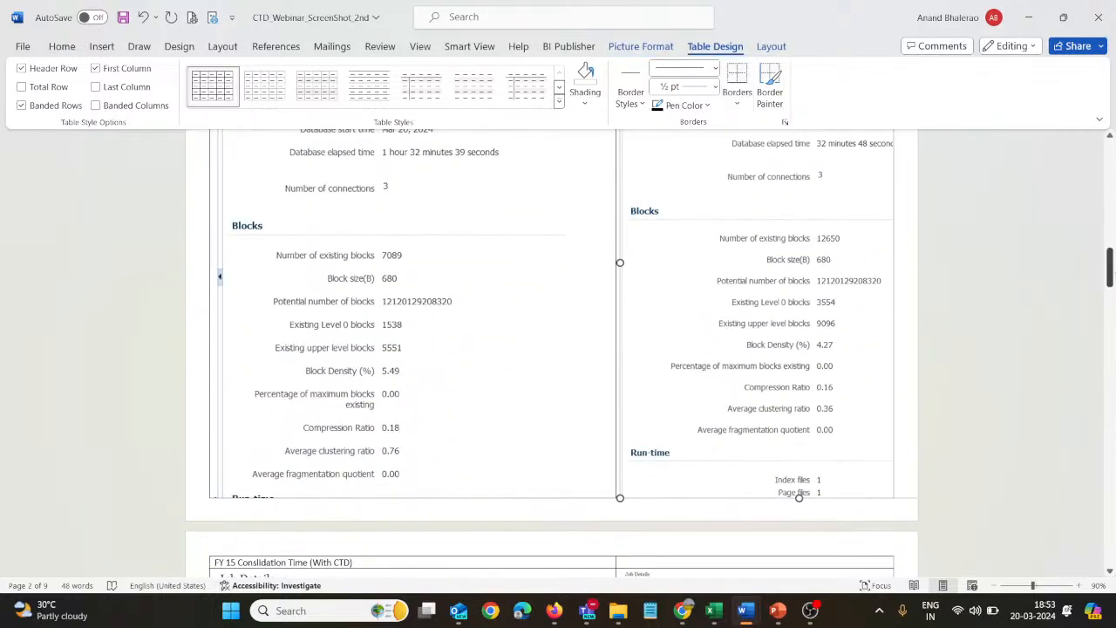
left_click_drag(1110, 273, 1112, 514)
scroll(426, 421, "up", 5)
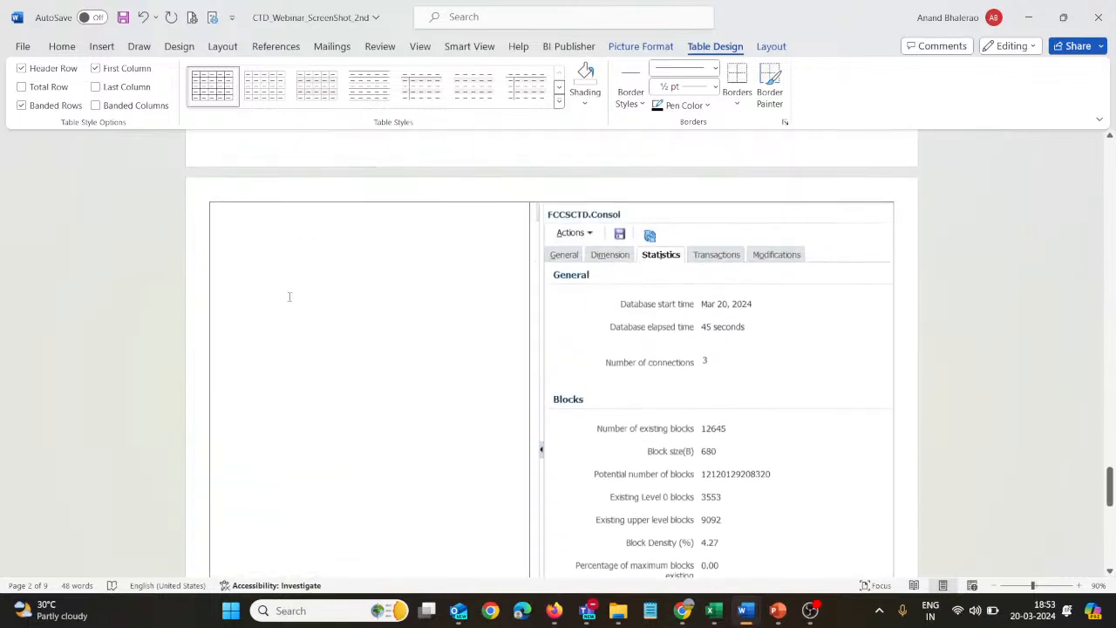
scroll(399, 420, "down", 1)
scroll(398, 420, "down", 3)
scroll(387, 486, "up", 10)
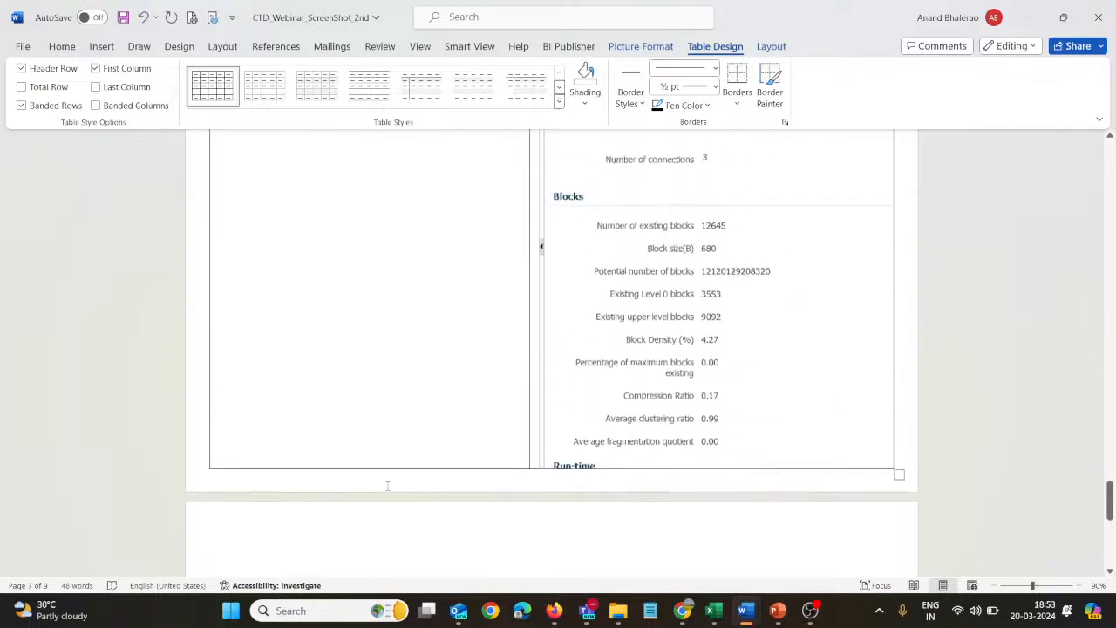
left_click(274, 259)
key("ctrl+v")
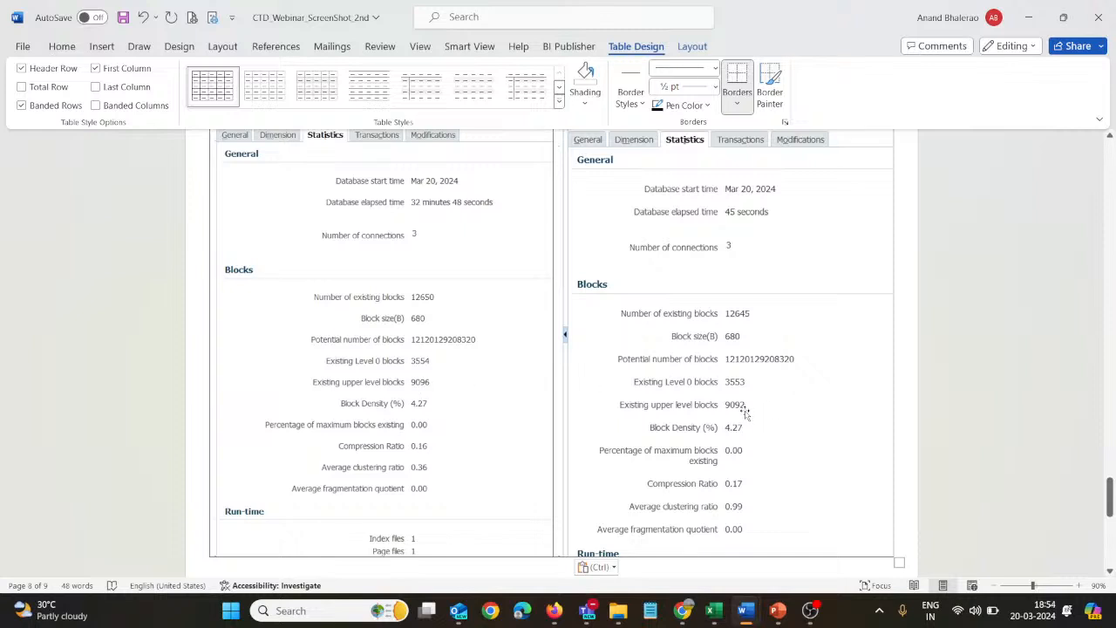
scroll(458, 416, "down", 1)
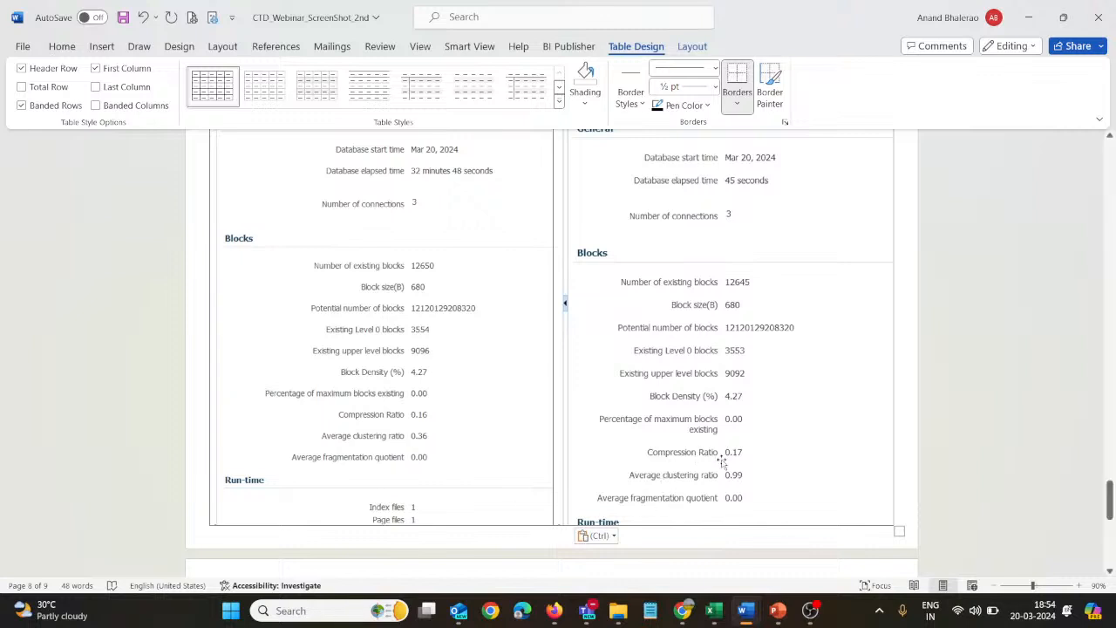
Step: Save the CTD_Webinar_ScreenShot_2nd document with the two statistics screenshots placed side by side
scroll(722, 462, "down", 1)
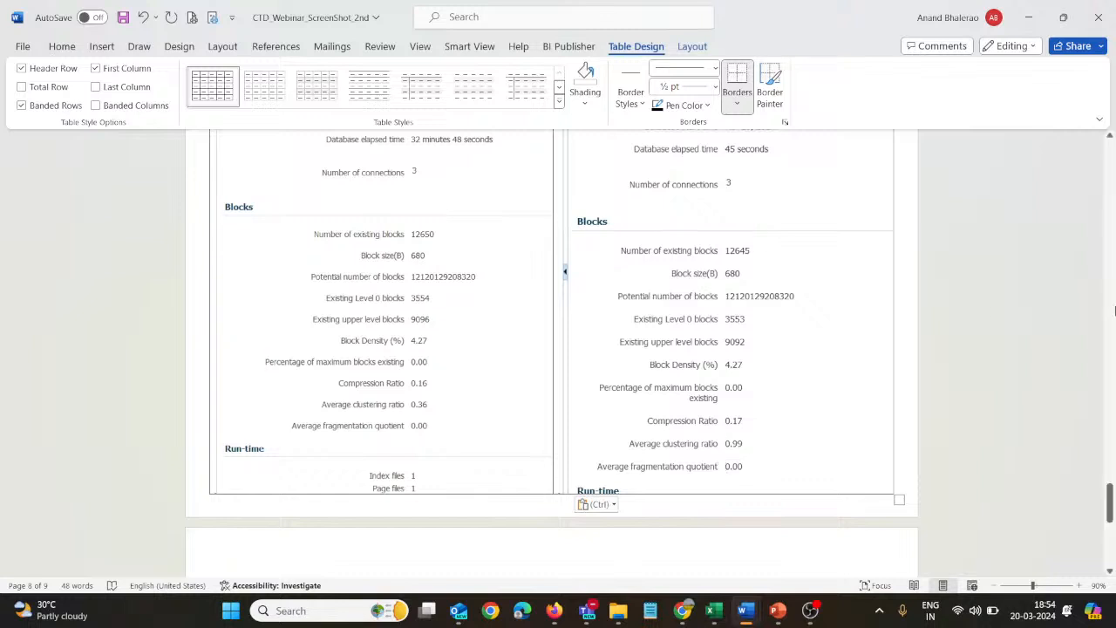
left_click(123, 17)
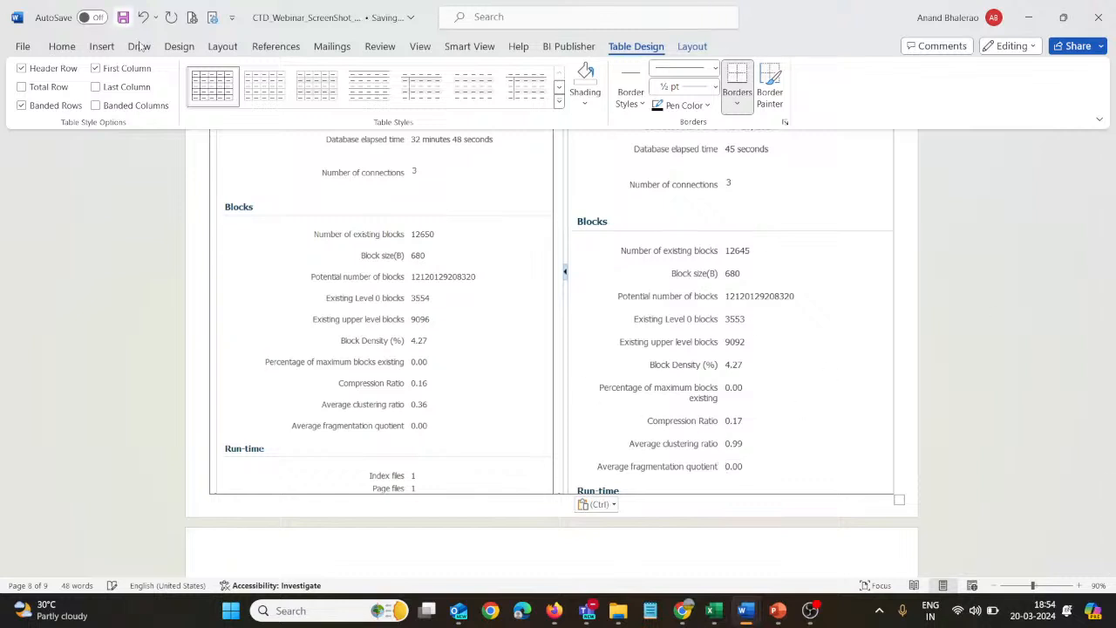
scroll(352, 353, "down", 1)
scroll(353, 353, "down", 3)
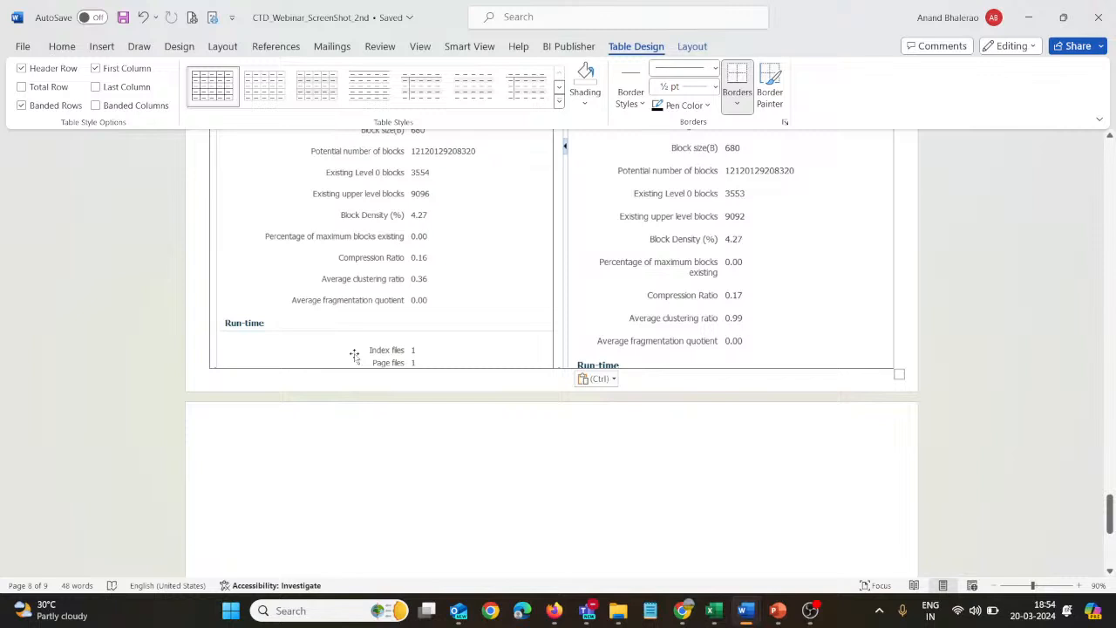
scroll(347, 336, "up", 2)
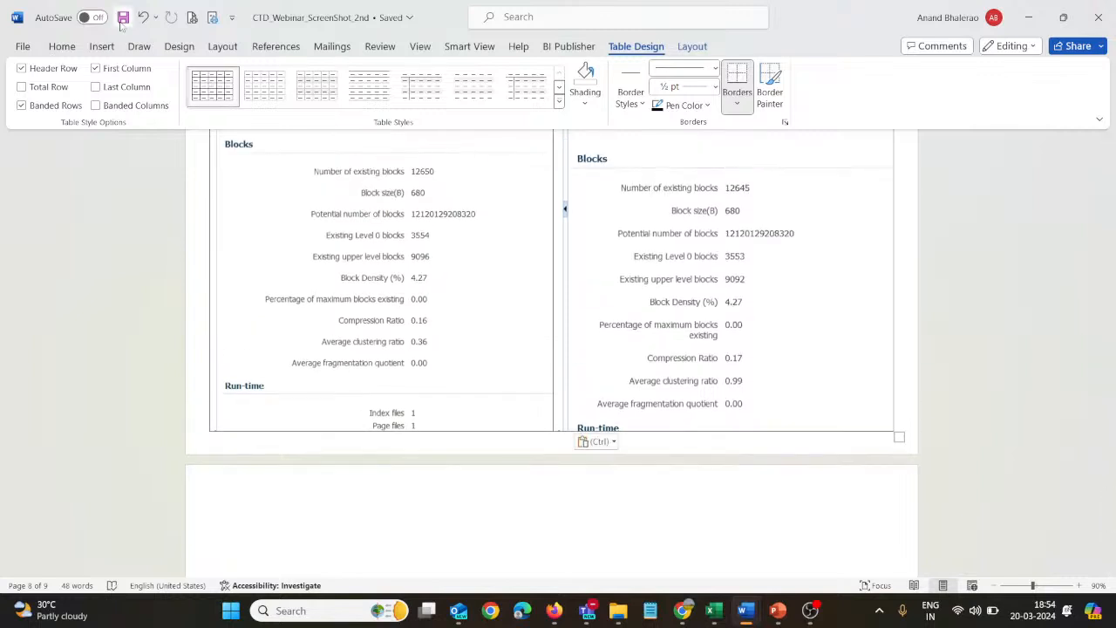
Step: In the Webinar_Tickets_Status workbook, fill A5:C5 of ticket T189 with the recently used lime green and color the T195 text in A6:C6 red
mouse_move(700, 610)
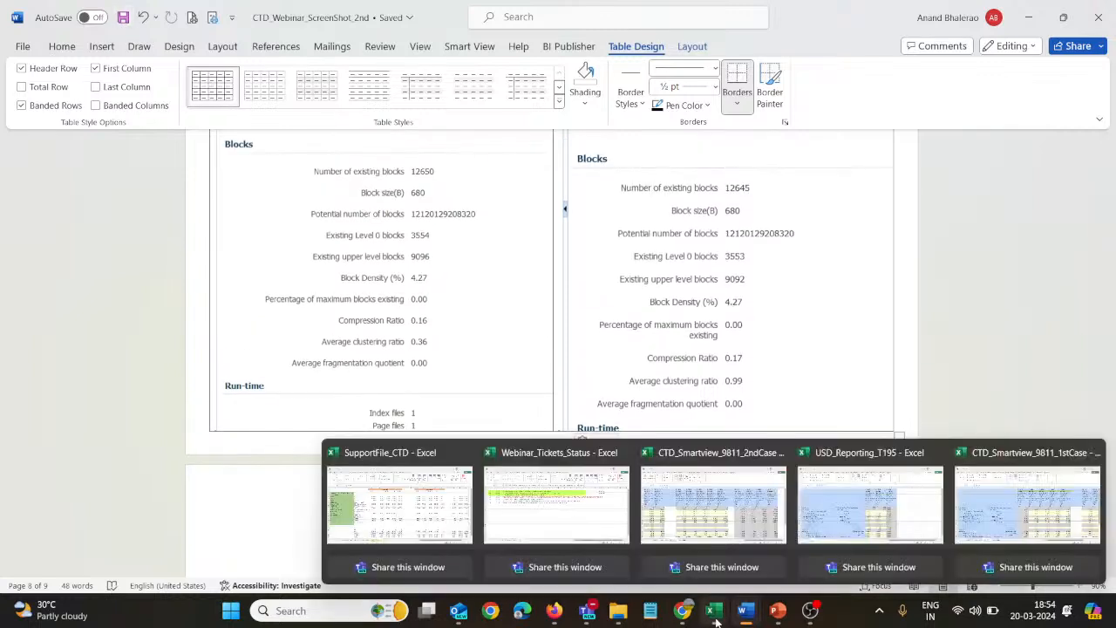
left_click(593, 522)
left_click(305, 377)
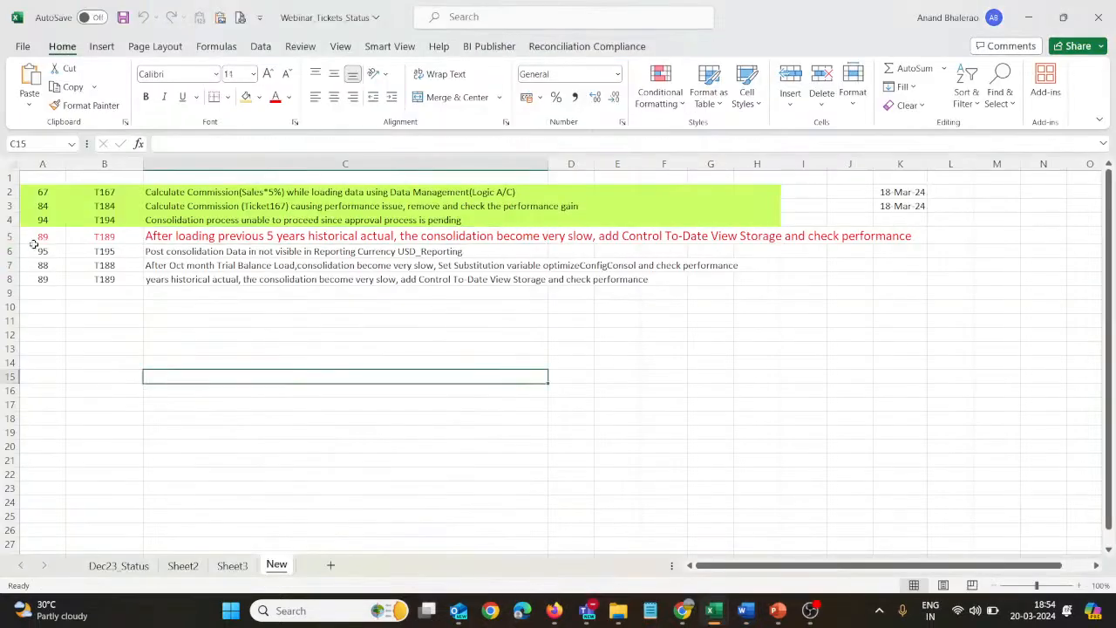
left_click_drag(44, 238, 548, 237)
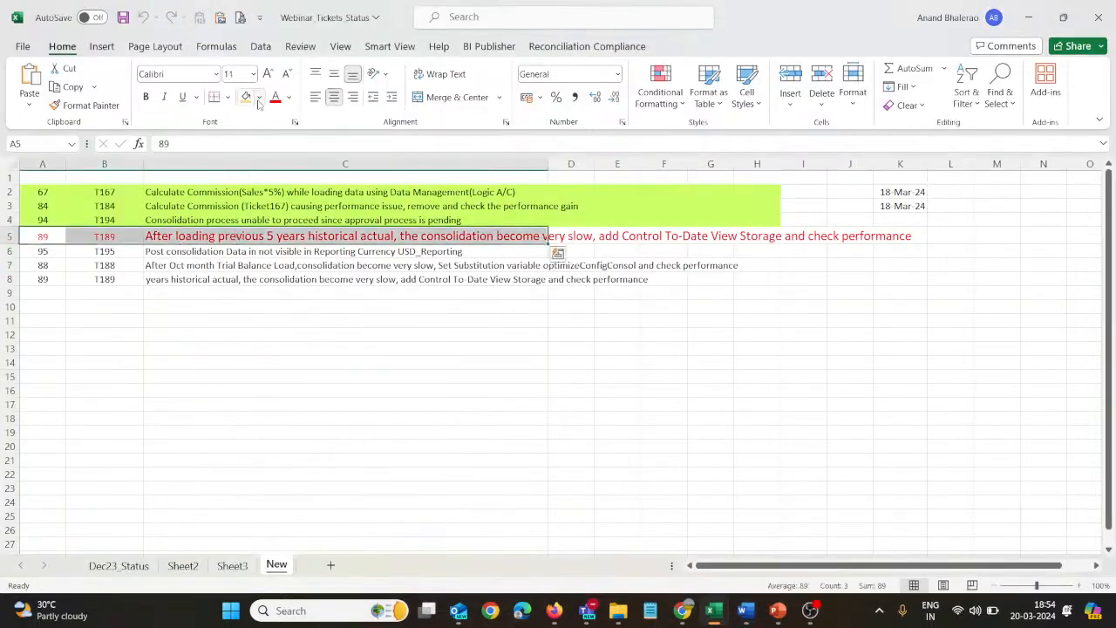
left_click(259, 98)
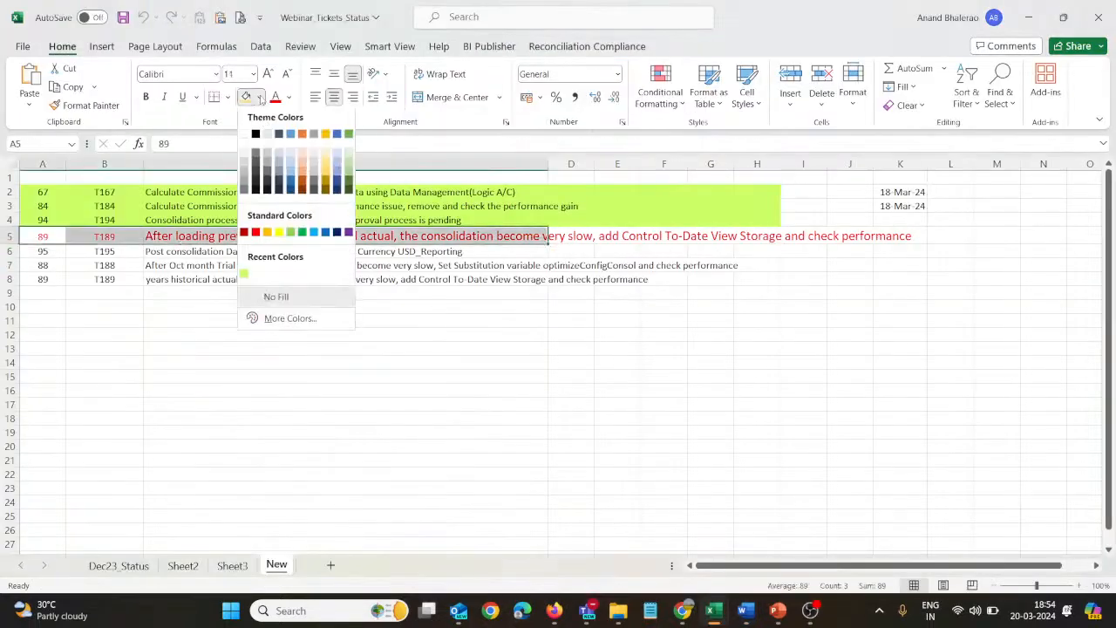
left_click(245, 275)
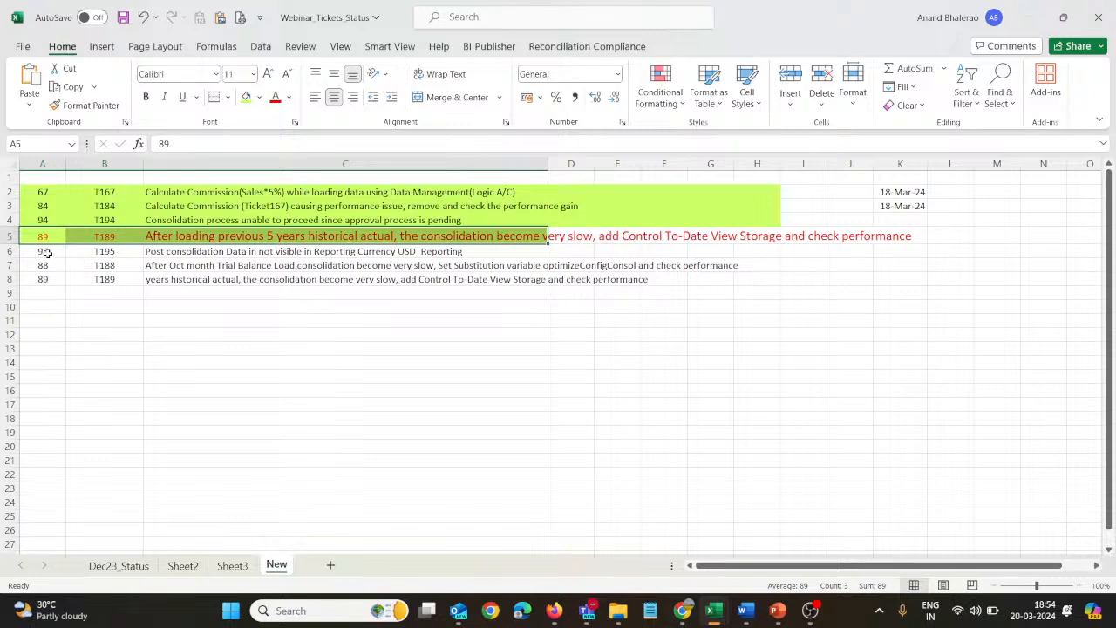
left_click_drag(44, 253, 338, 256)
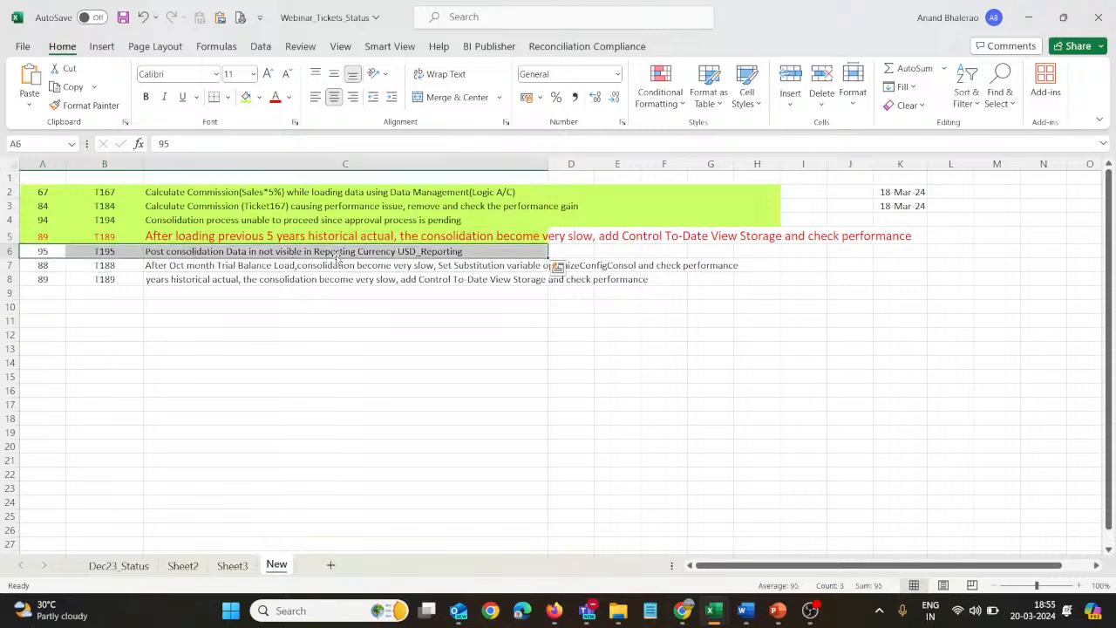
left_click(274, 97)
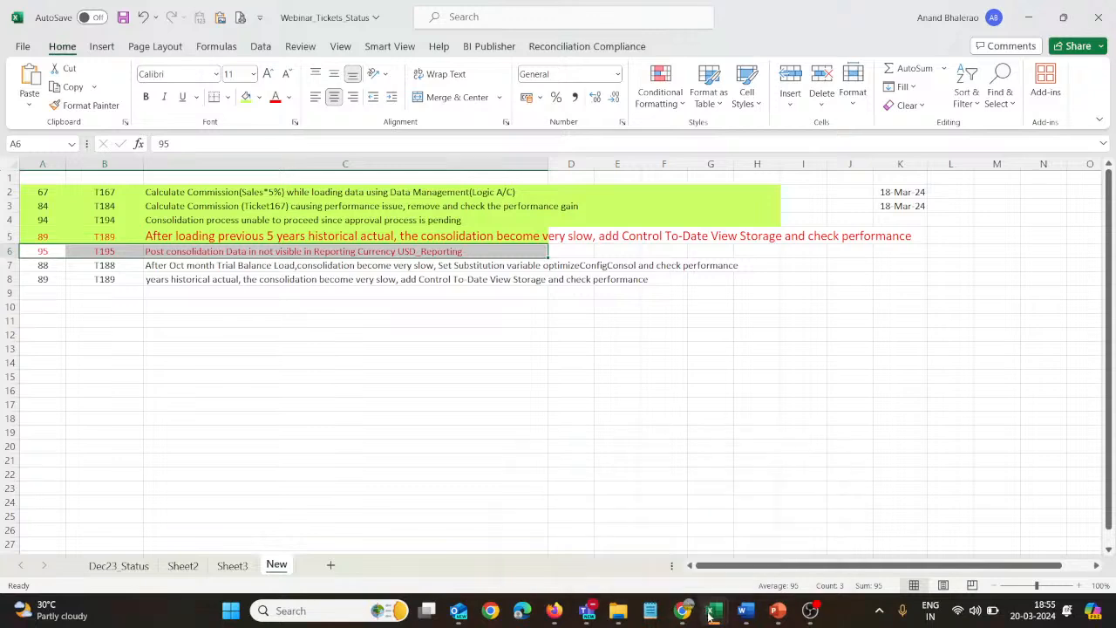
Step: Switch to the USD_Reporting_T195 workbook and refresh its ad hoc grid
mouse_move(710, 614)
left_click(810, 497)
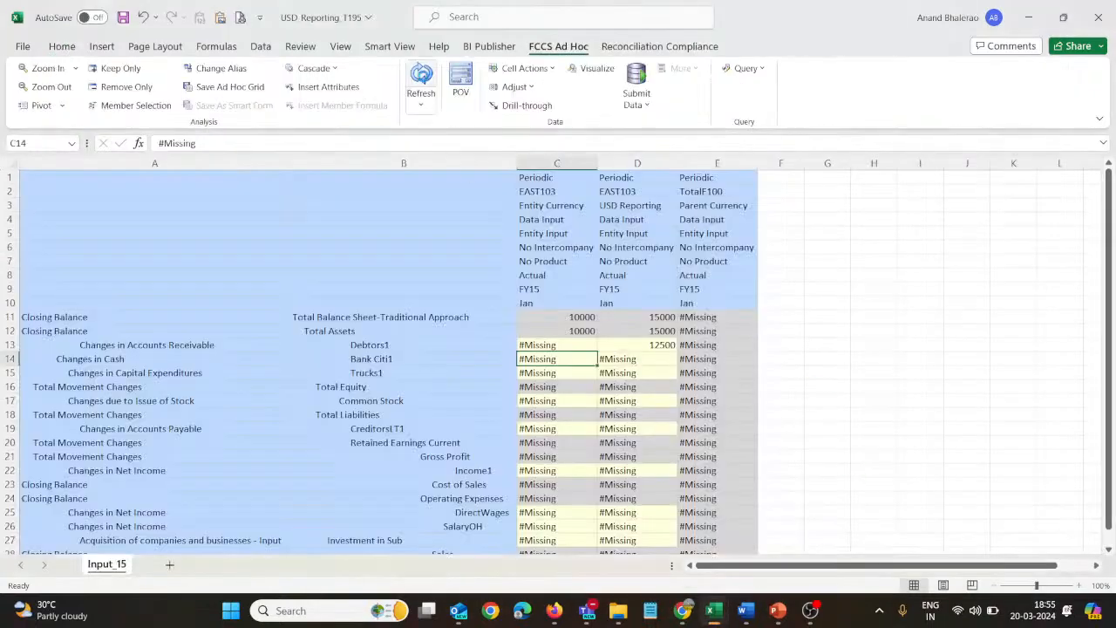
left_click(423, 79)
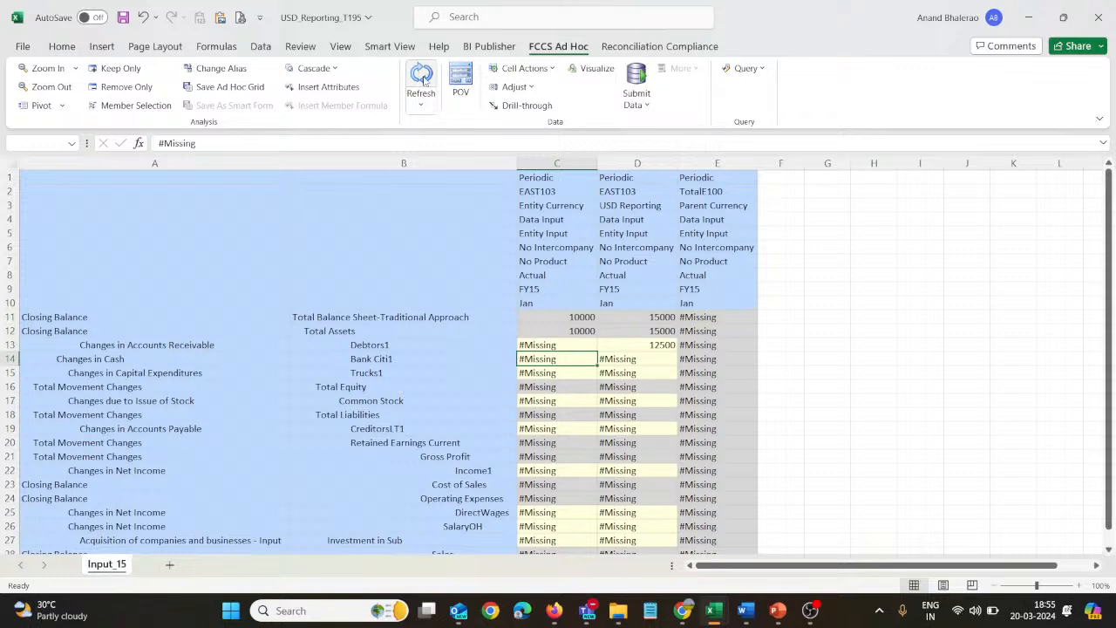
Step: Delete the USD Reporting and Parent Currency columns, D and E, from the grid
left_click(659, 345)
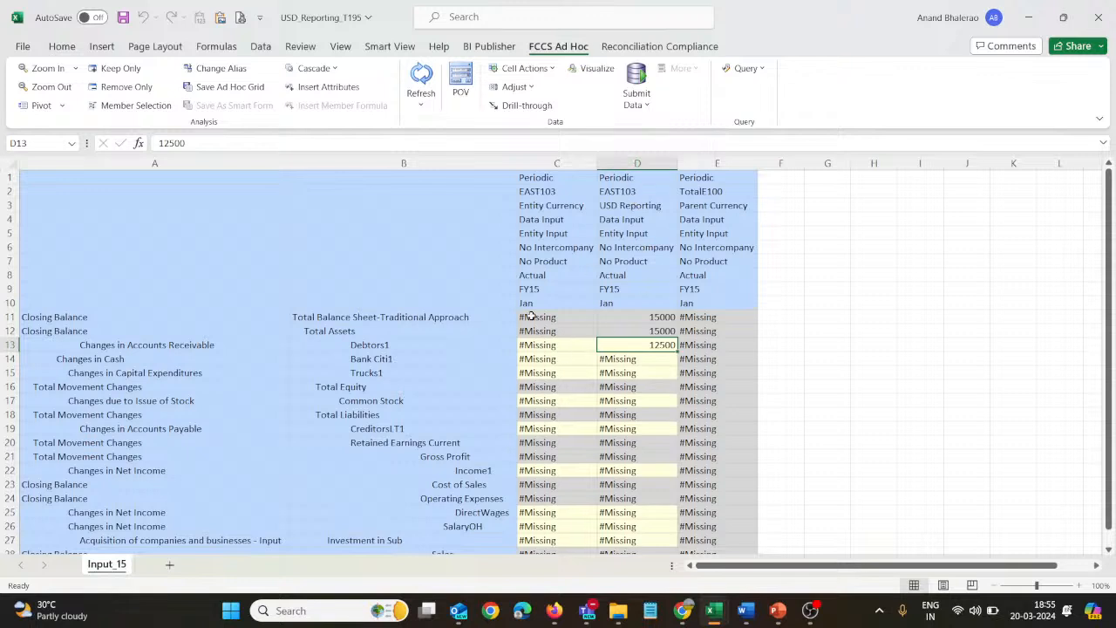
left_click_drag(636, 163, 717, 163)
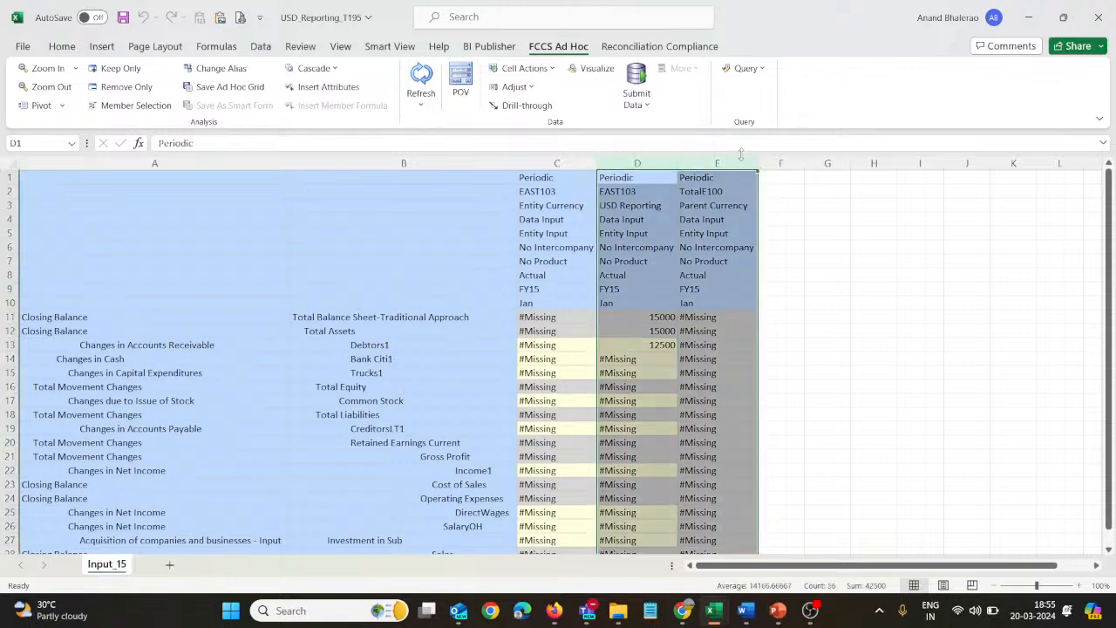
key("ctrl+minus")
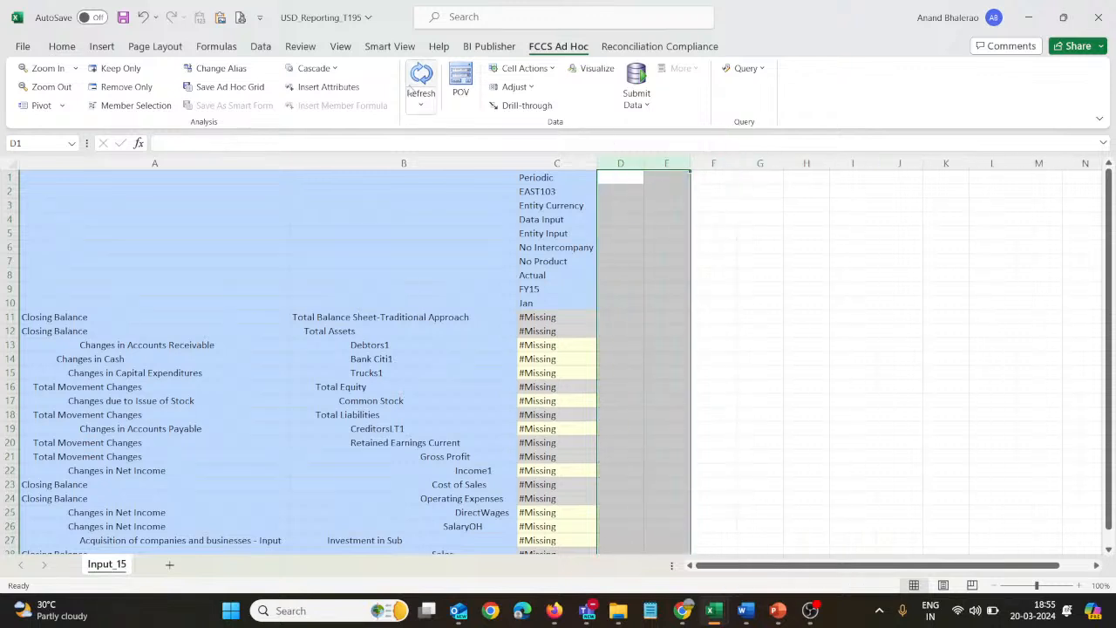
Step: Enter 10000 for Bank Citi1 and 20000 for Income1 in the EAST103 Entity Currency column, and submit the data
left_click(550, 359)
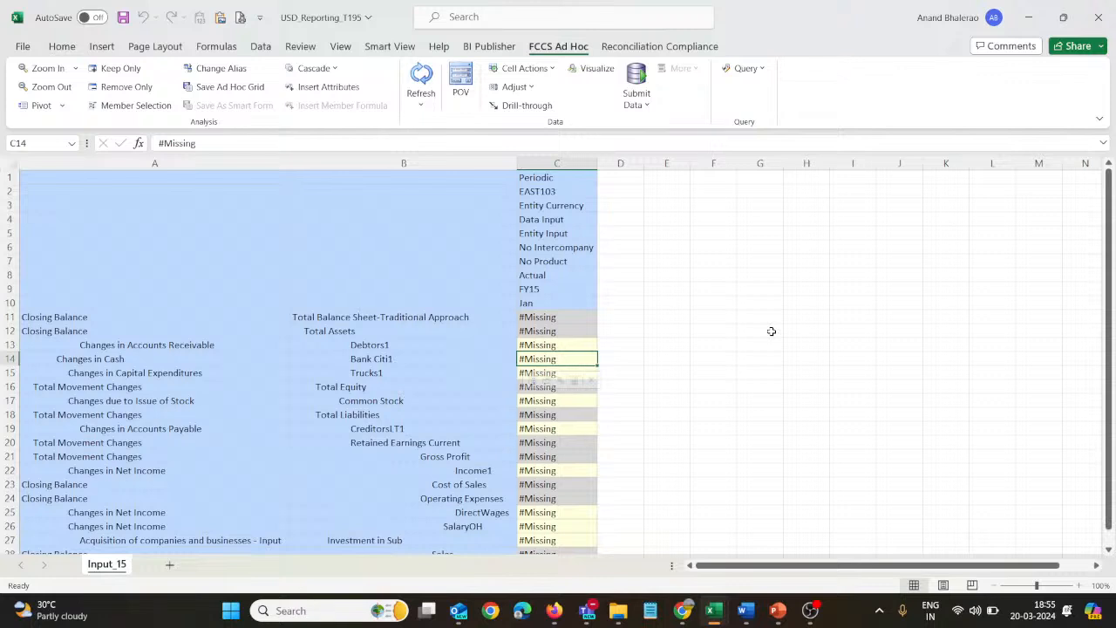
type("10000")
key("Return")
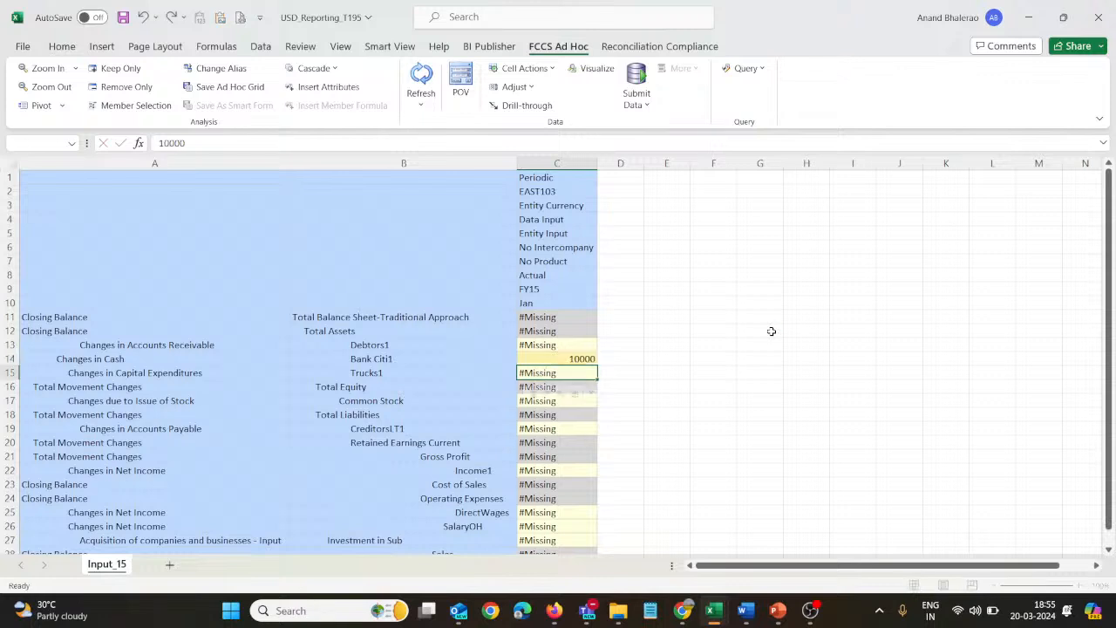
left_click(538, 471)
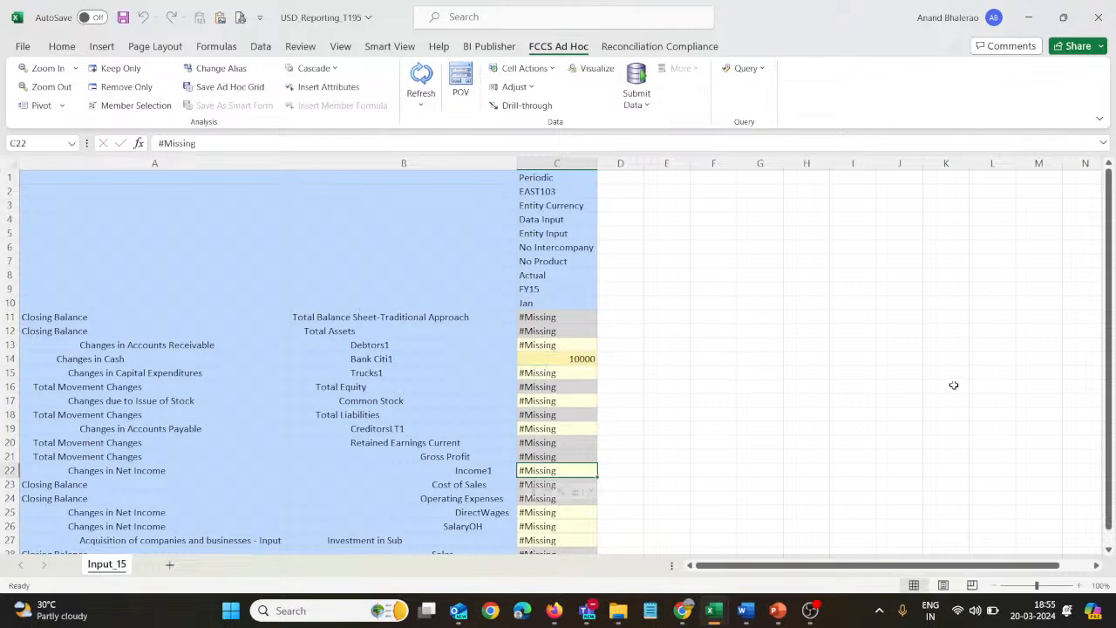
type("20")
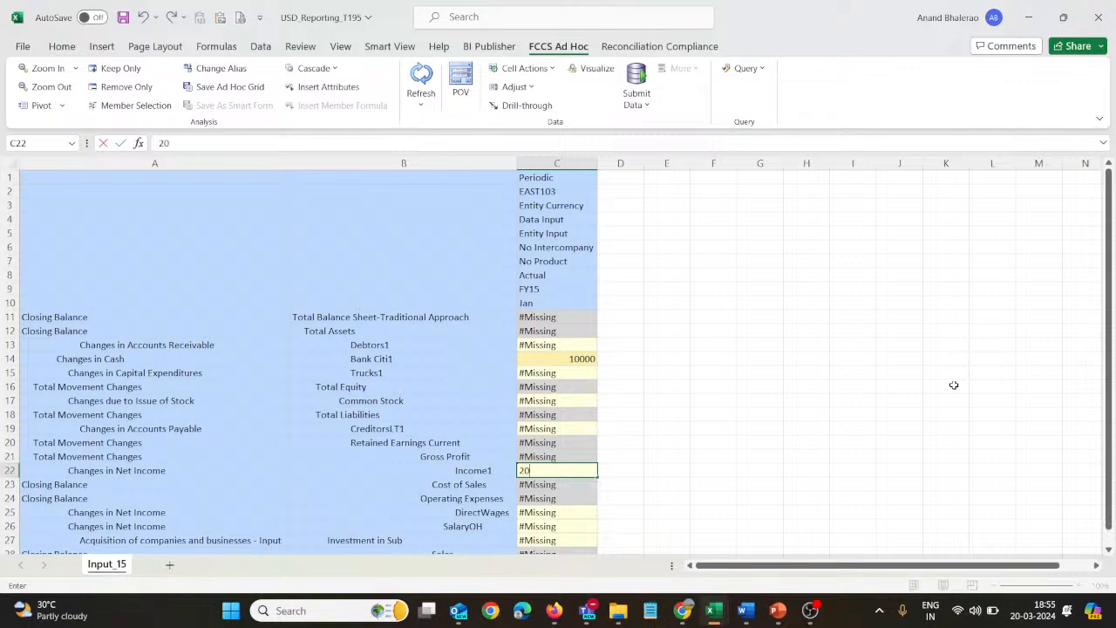
type("000")
key("Return")
key("Up")
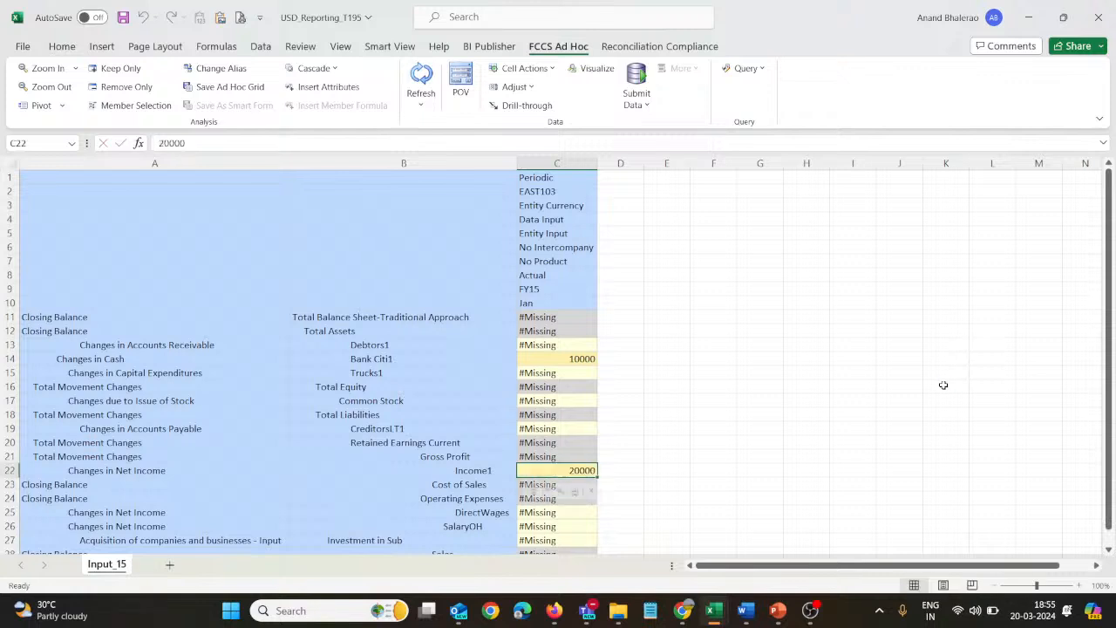
left_click(547, 194)
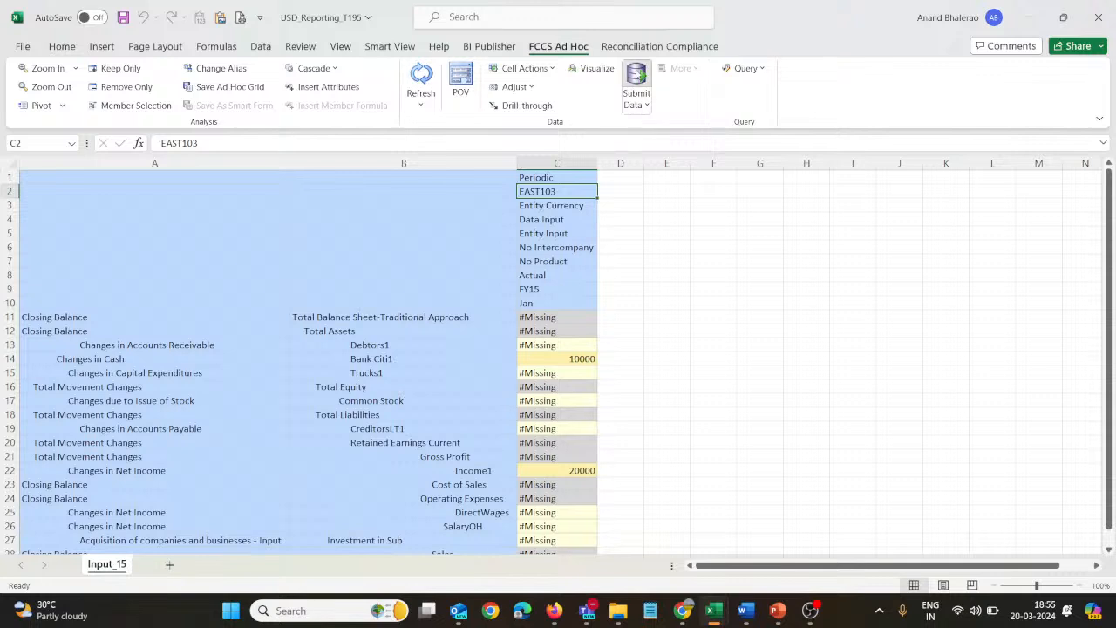
left_click(645, 83)
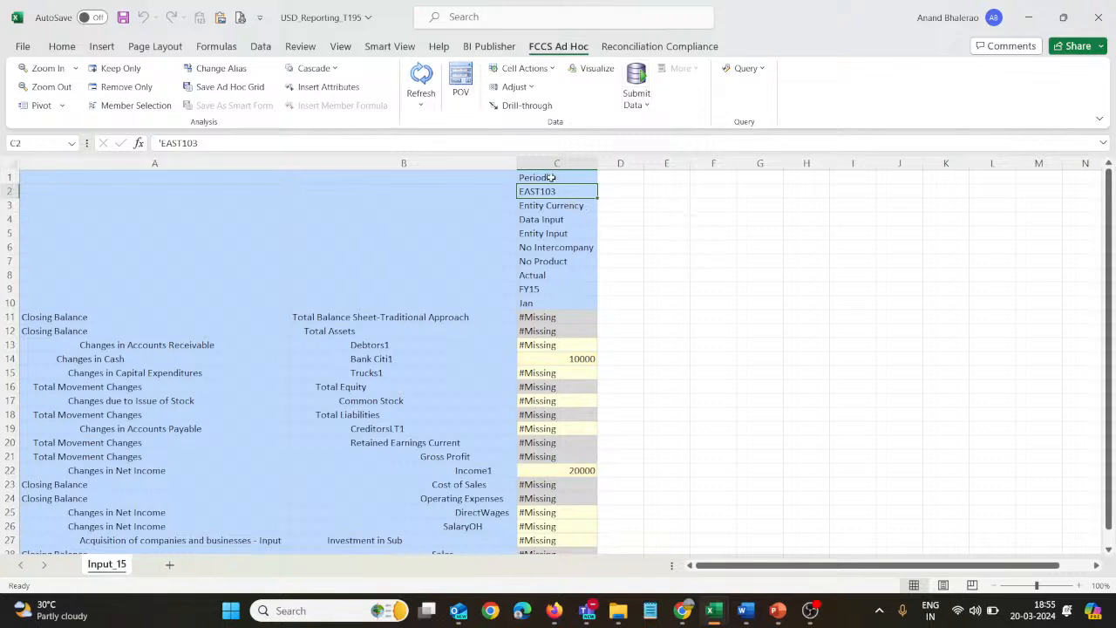
Step: Copy the dimension members in C1:C10 into column D and widen that column
left_click_drag(549, 178, 619, 301)
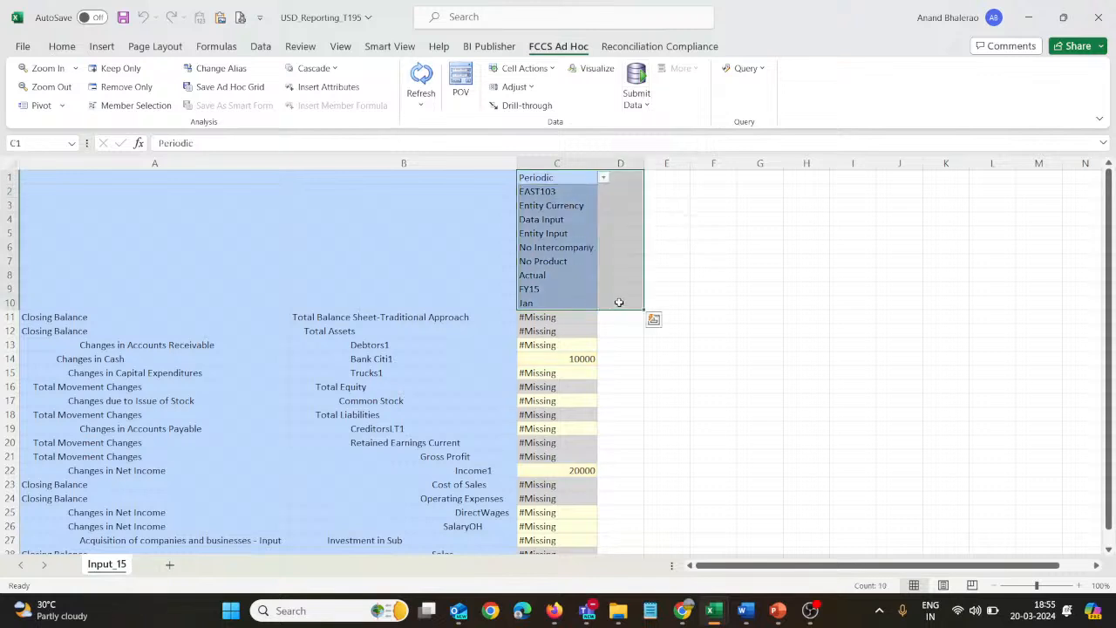
key("ctrl+r")
left_click_drag(638, 172, 710, 172)
left_click(663, 191)
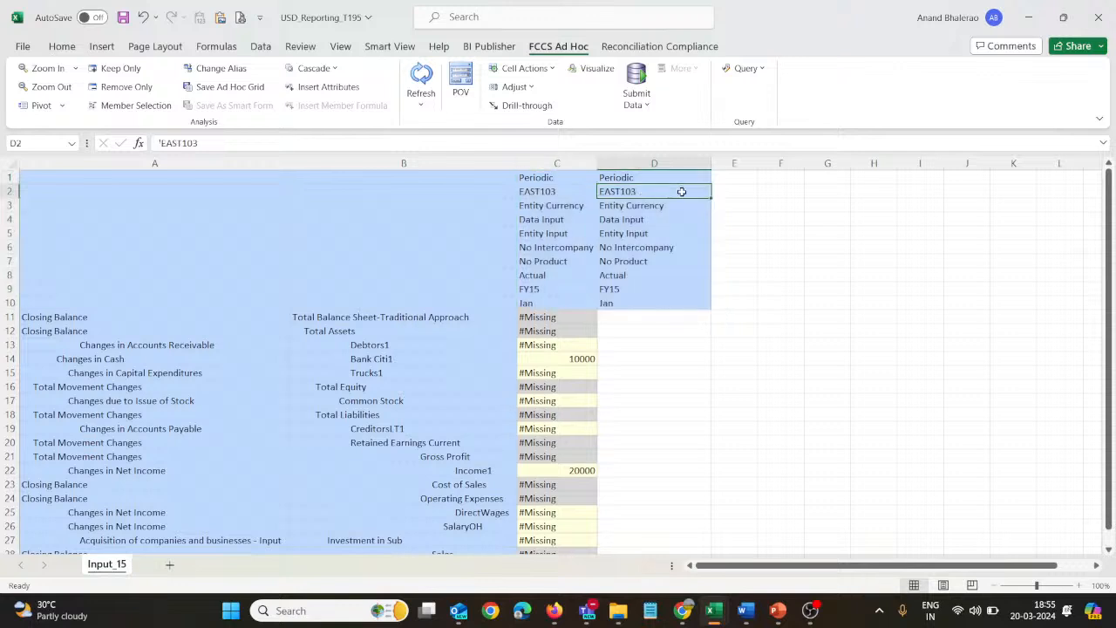
Step: Set the currency member in D3 to USD_Reporting and refresh the grid
left_click(650, 203)
type("USD_Repo")
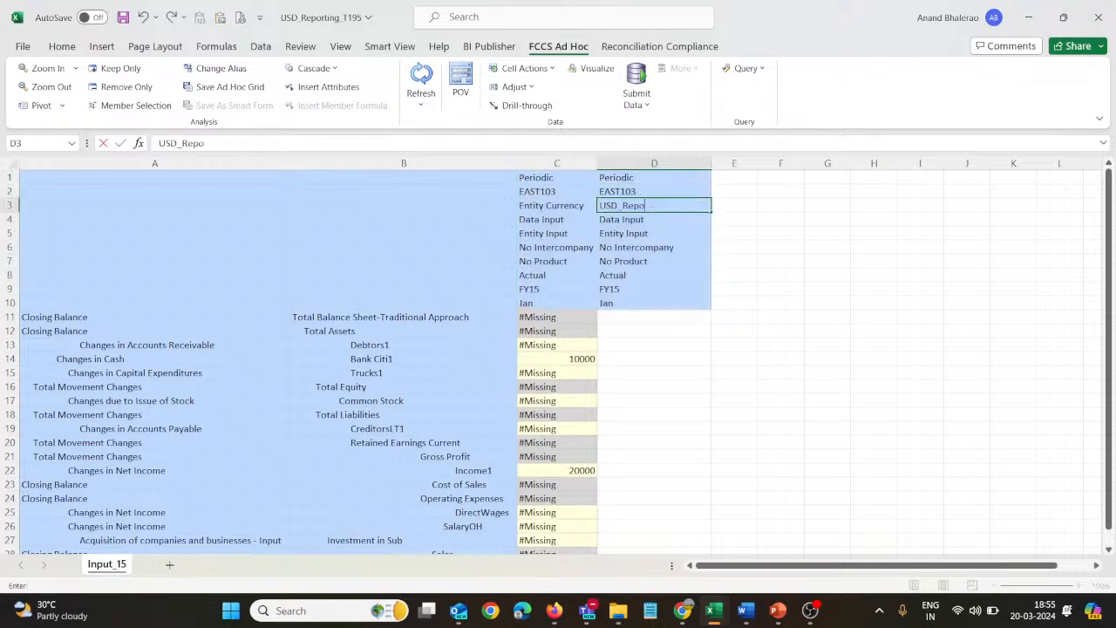
type("rting")
left_click(649, 203)
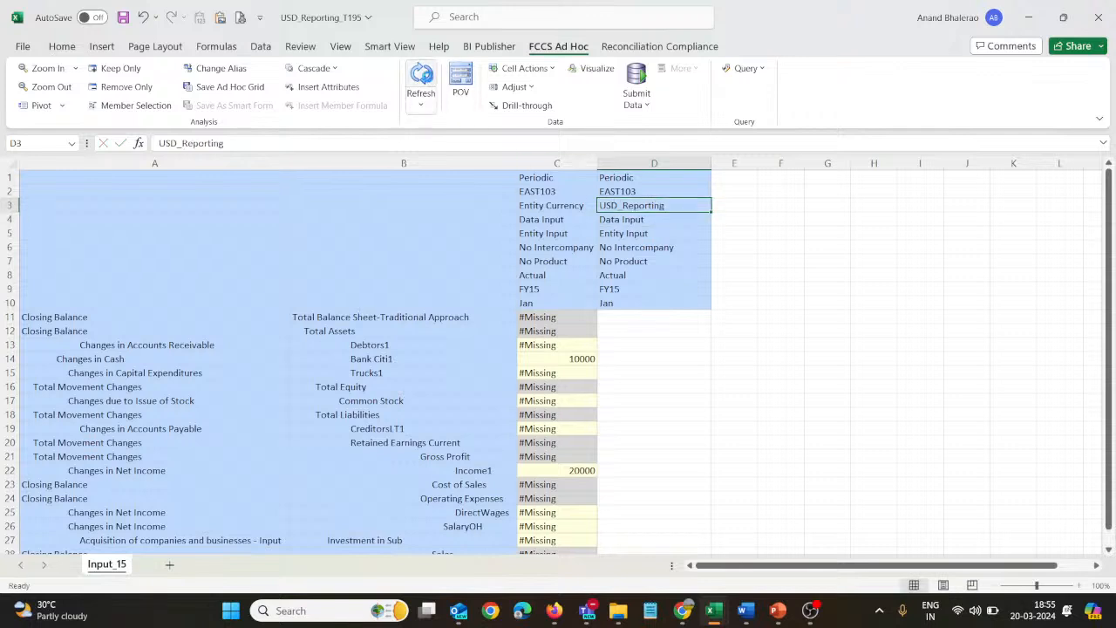
left_click(427, 81)
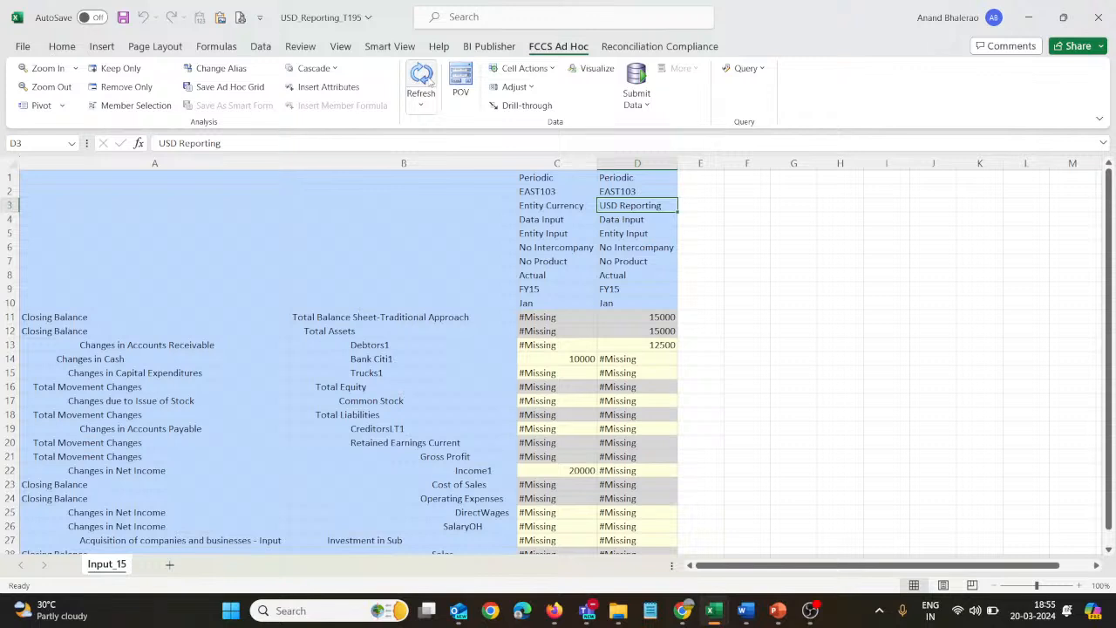
Step: Try to clear the USD Reporting amount for Debtors1 in D13 and submit the change
left_click(653, 344)
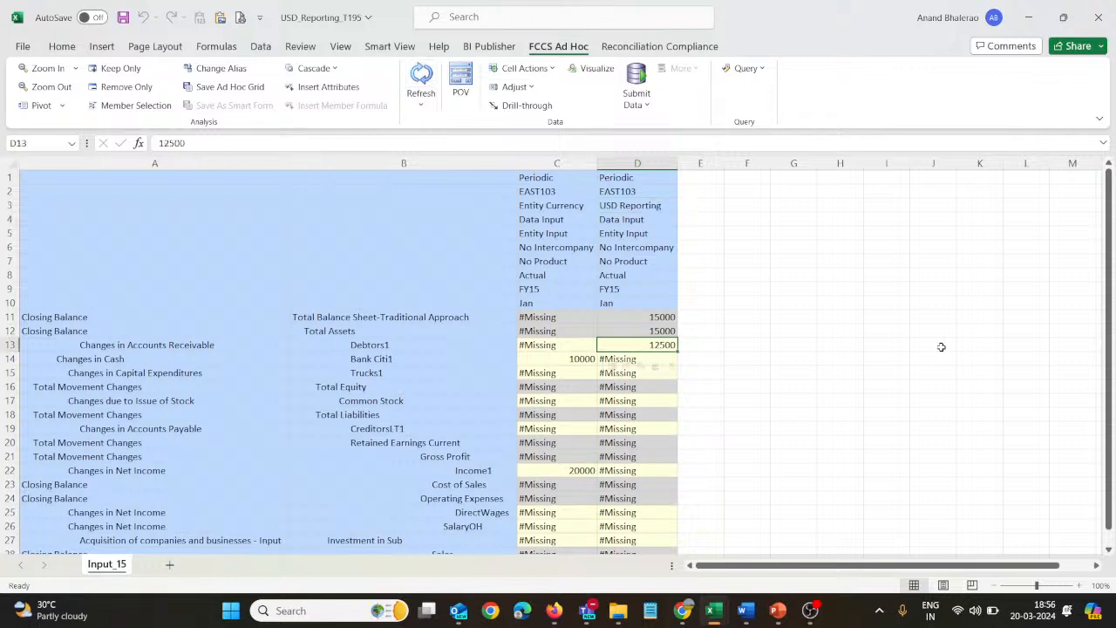
key("Delete")
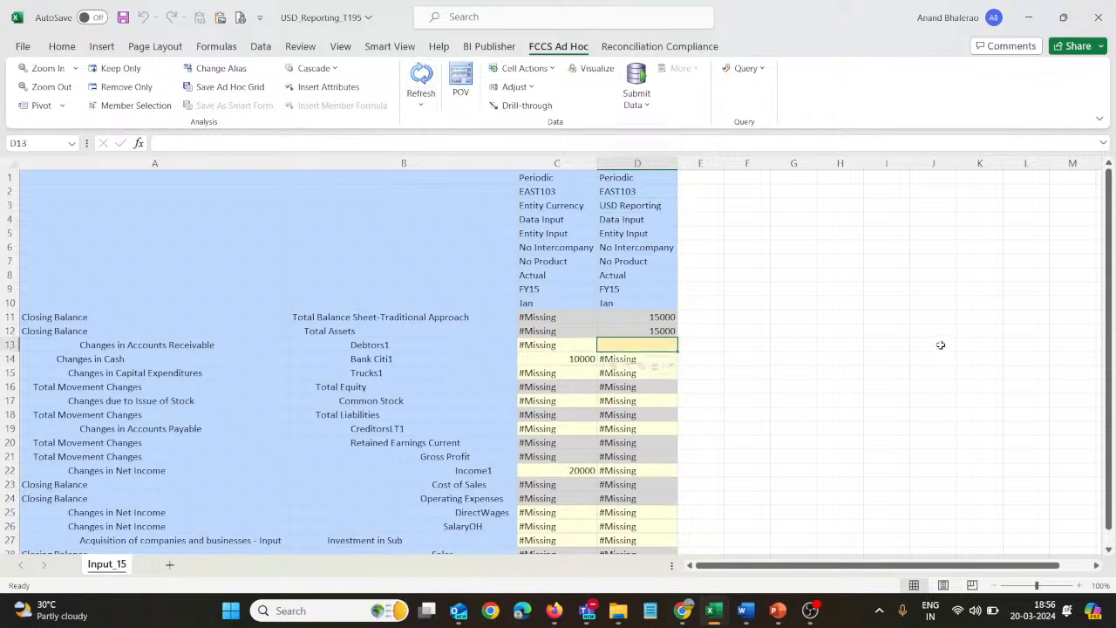
left_click(637, 76)
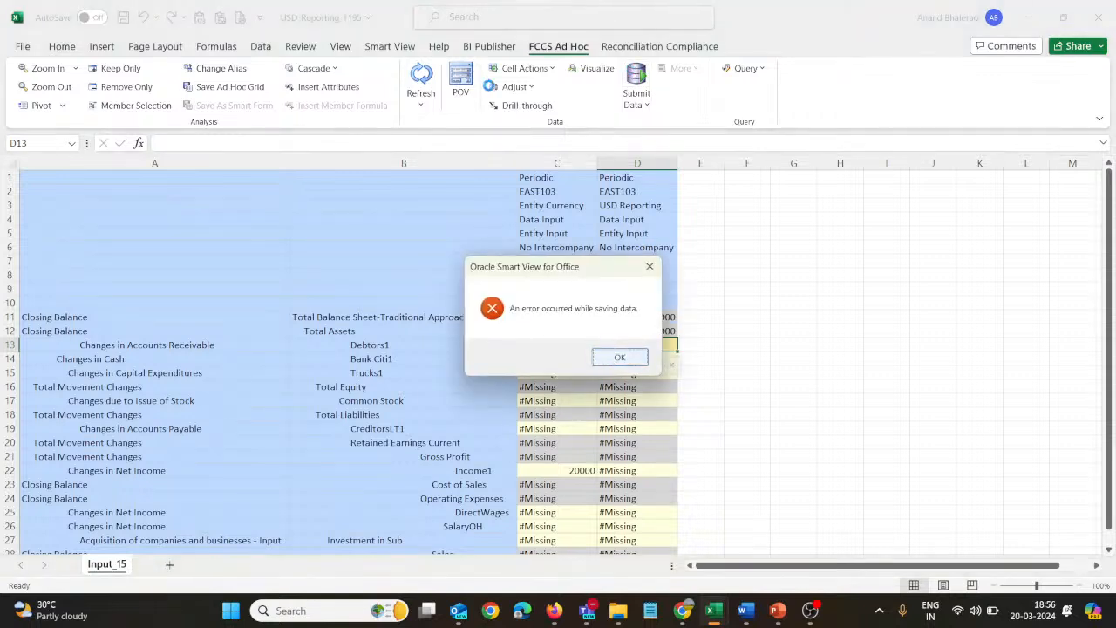
left_click(607, 358)
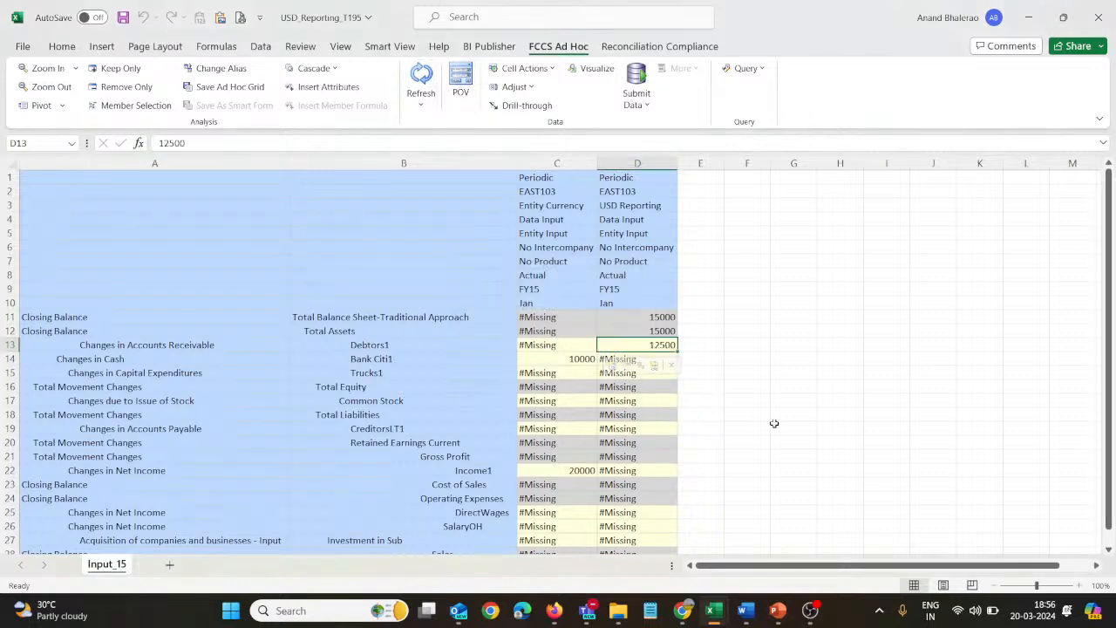
Step: Compare the Entity Currency and USD Reporting amounts for Debtors1, Bank Citi1 and Income1, and refresh the grid
left_click(559, 363)
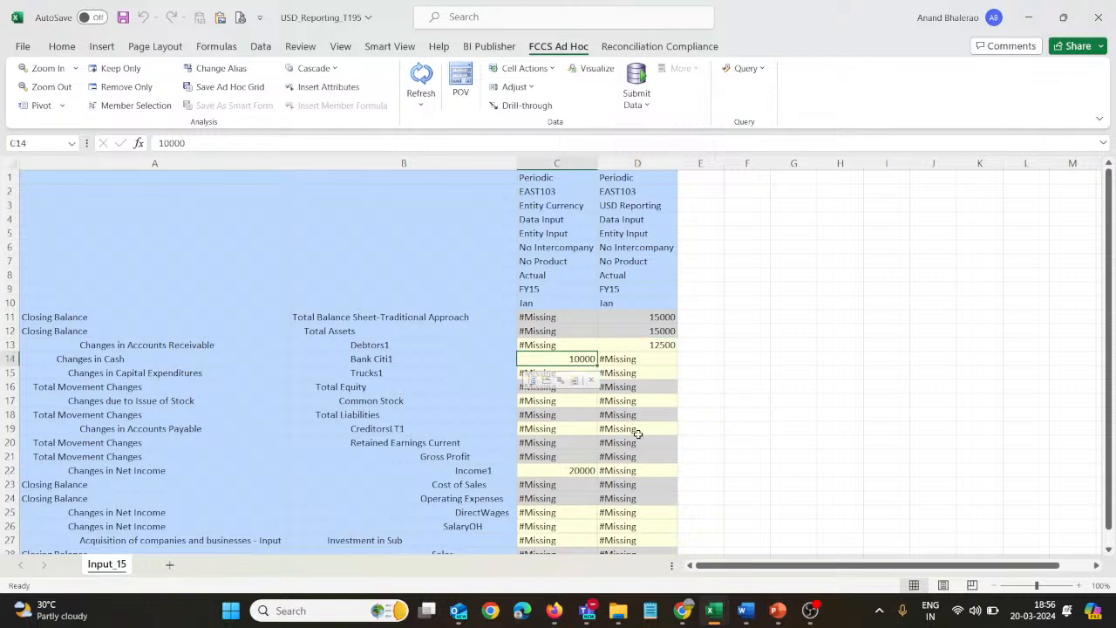
left_click(385, 346)
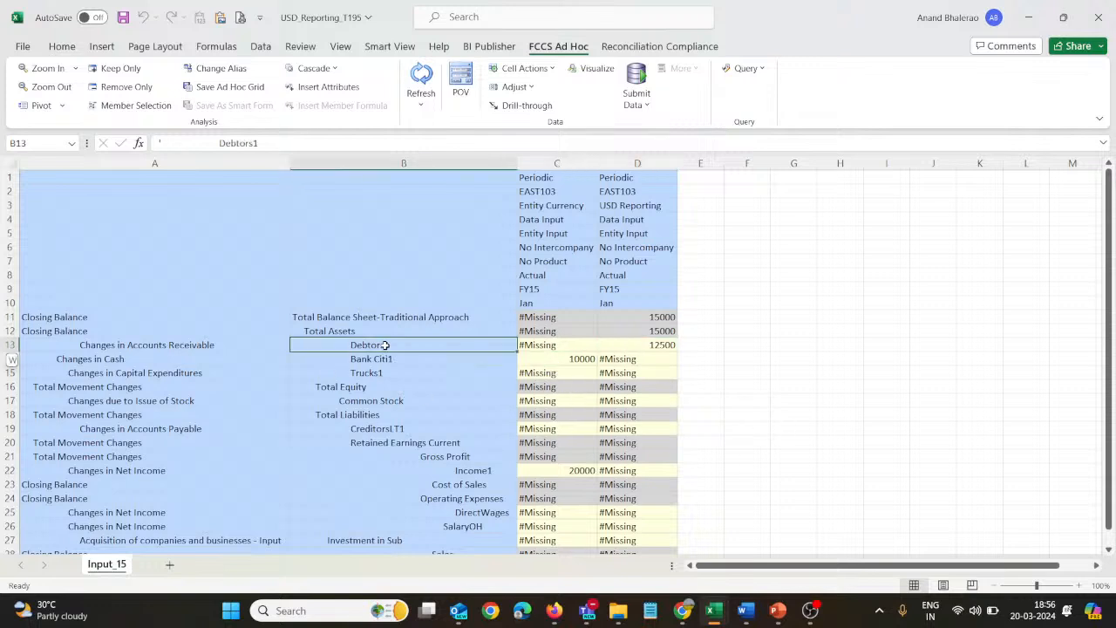
key("shift+space")
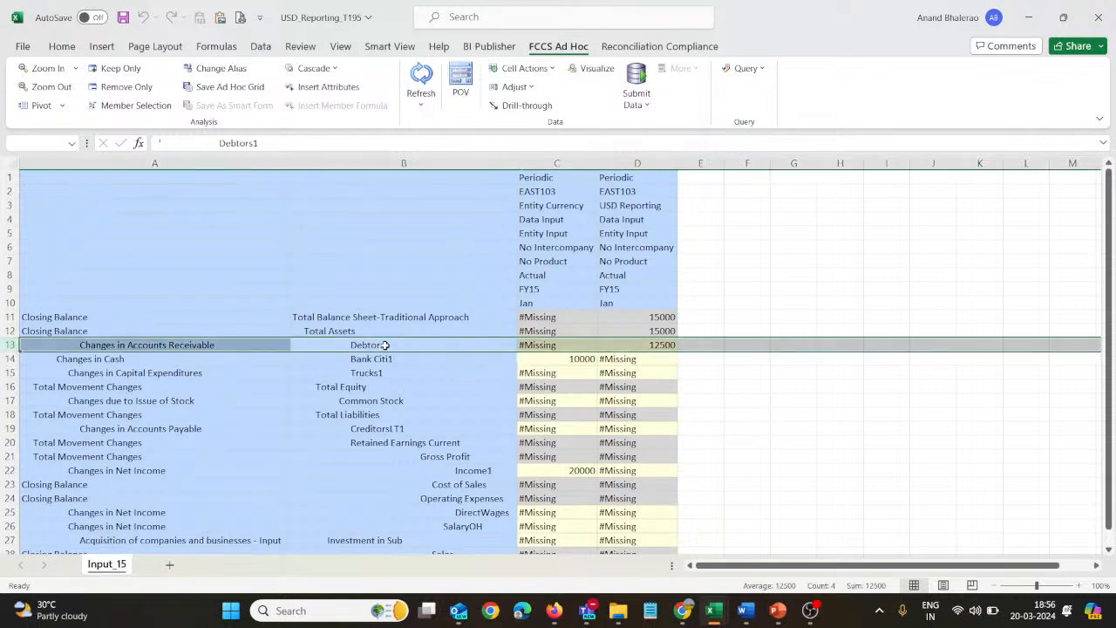
left_click(553, 358)
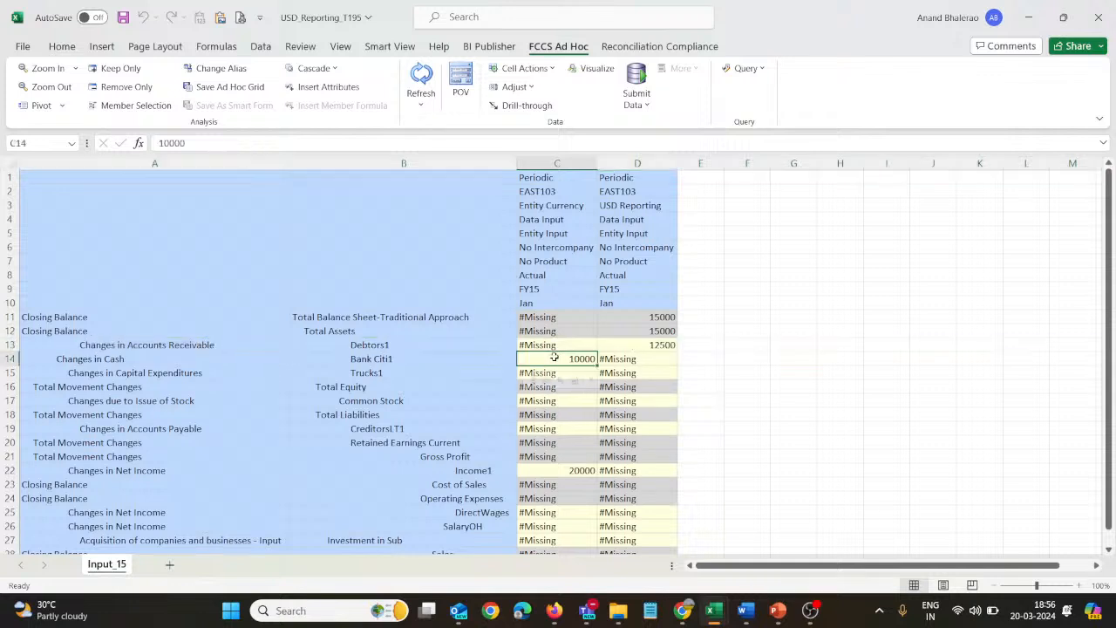
left_click(348, 360)
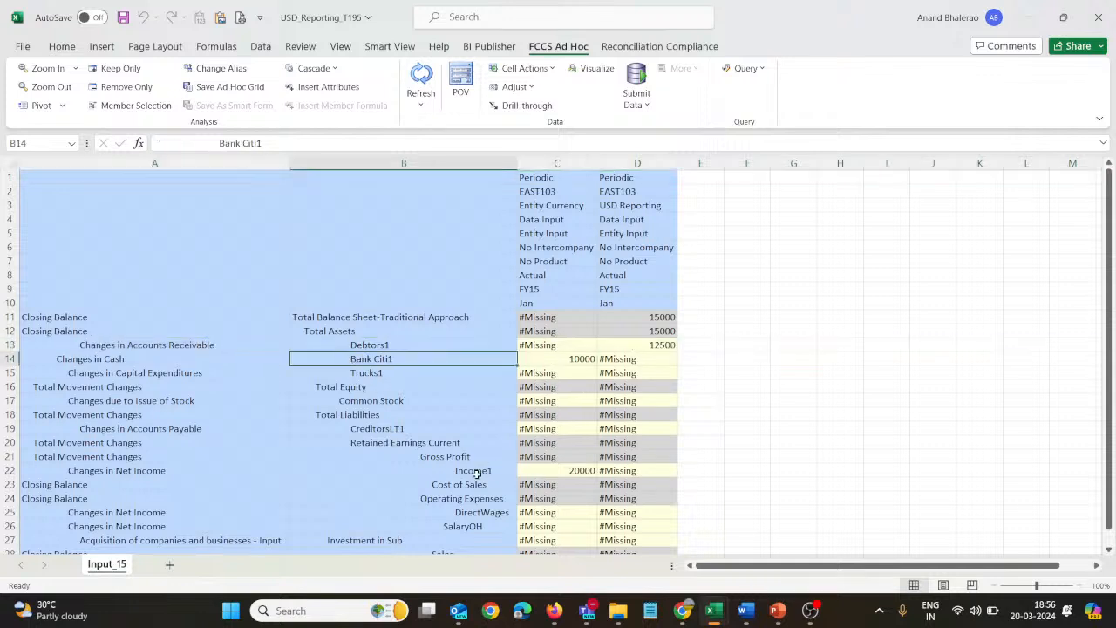
left_click(475, 474)
left_click(554, 472)
left_click(663, 358)
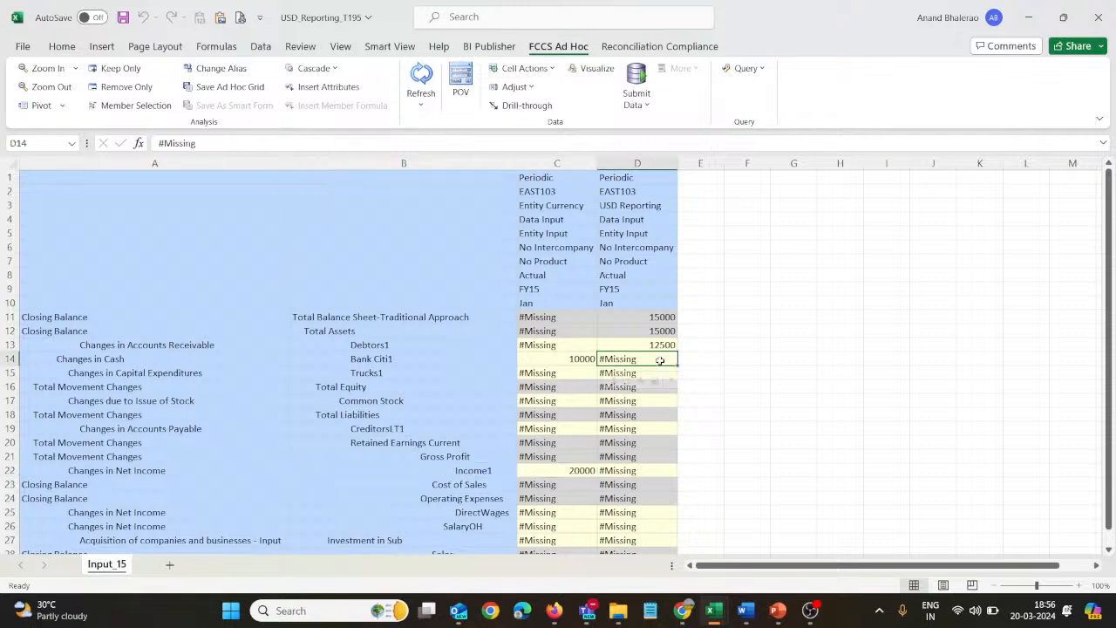
left_click(420, 80)
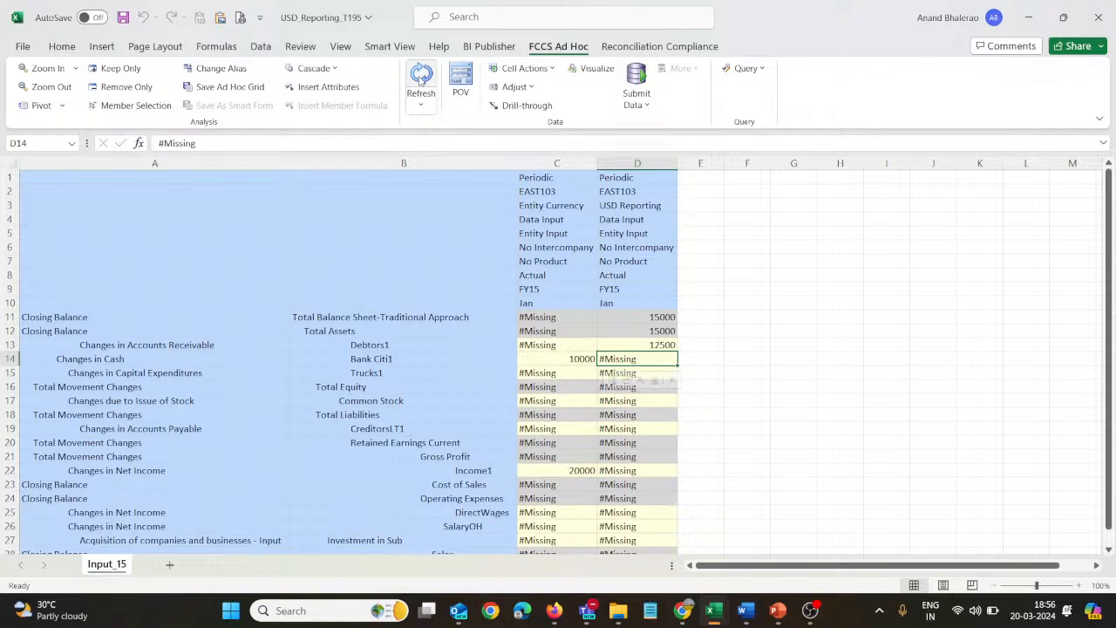
left_click(562, 192)
Step: Switch to the EPM Cloud Financial Consolidation and Close site in Firefox and open its business rules
mouse_move(565, 617)
left_click(441, 523)
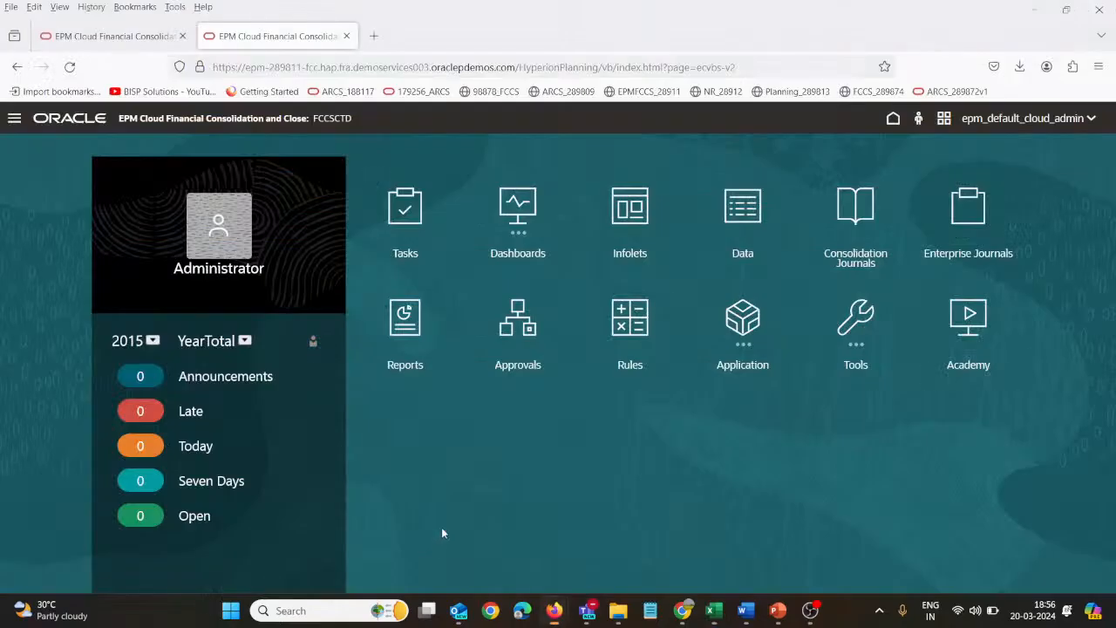
left_click(14, 119)
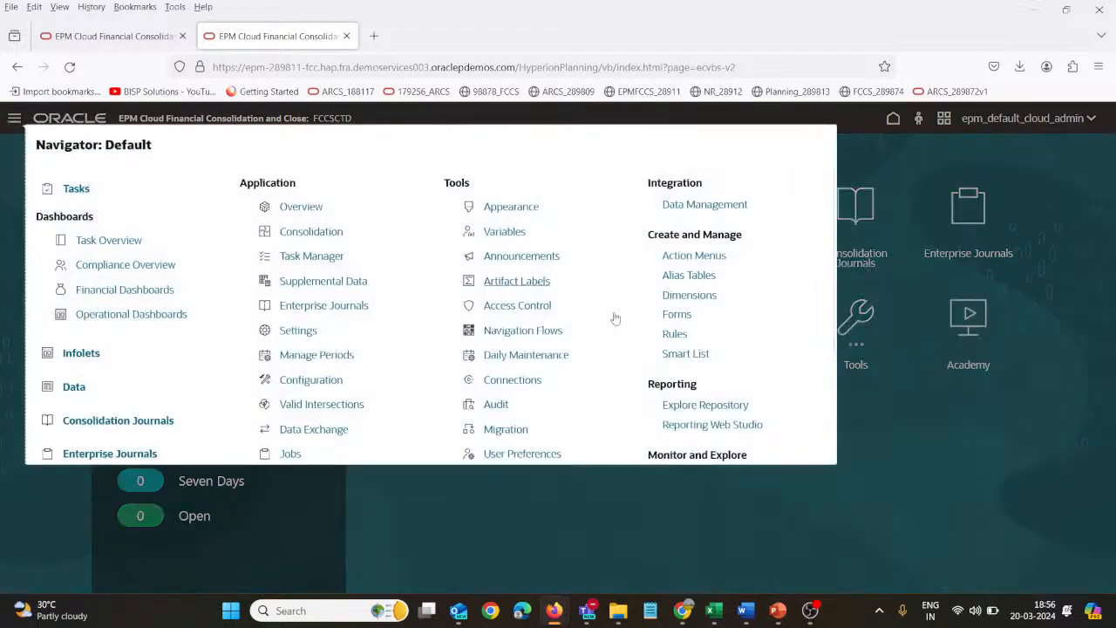
scroll(365, 376, "down", 3)
scroll(229, 381, "up", 3)
scroll(137, 418, "down", 3)
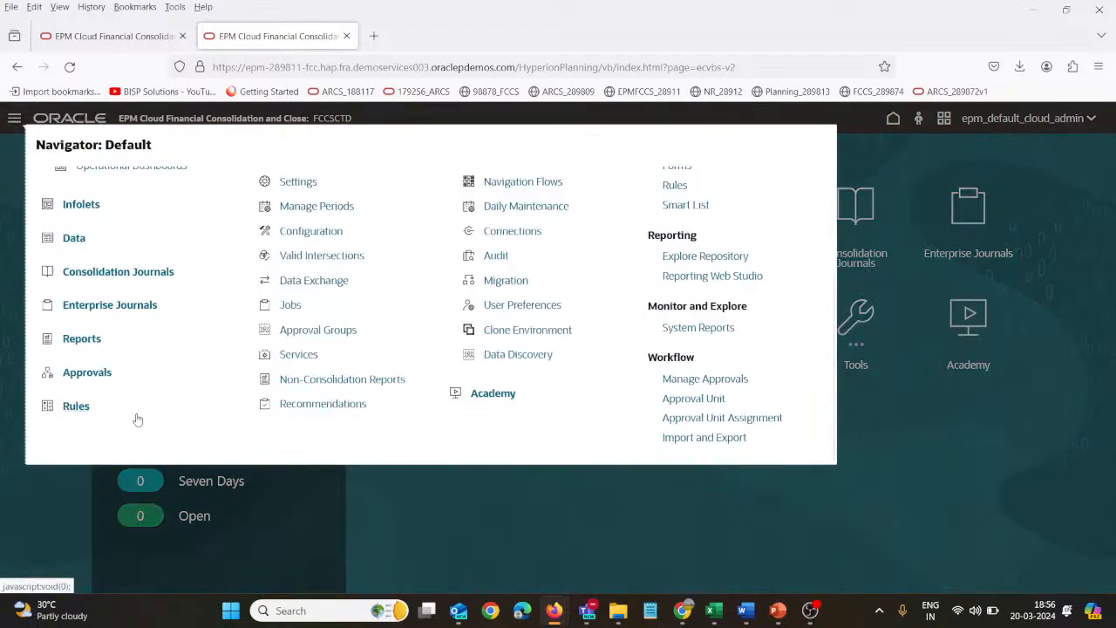
left_click(80, 407)
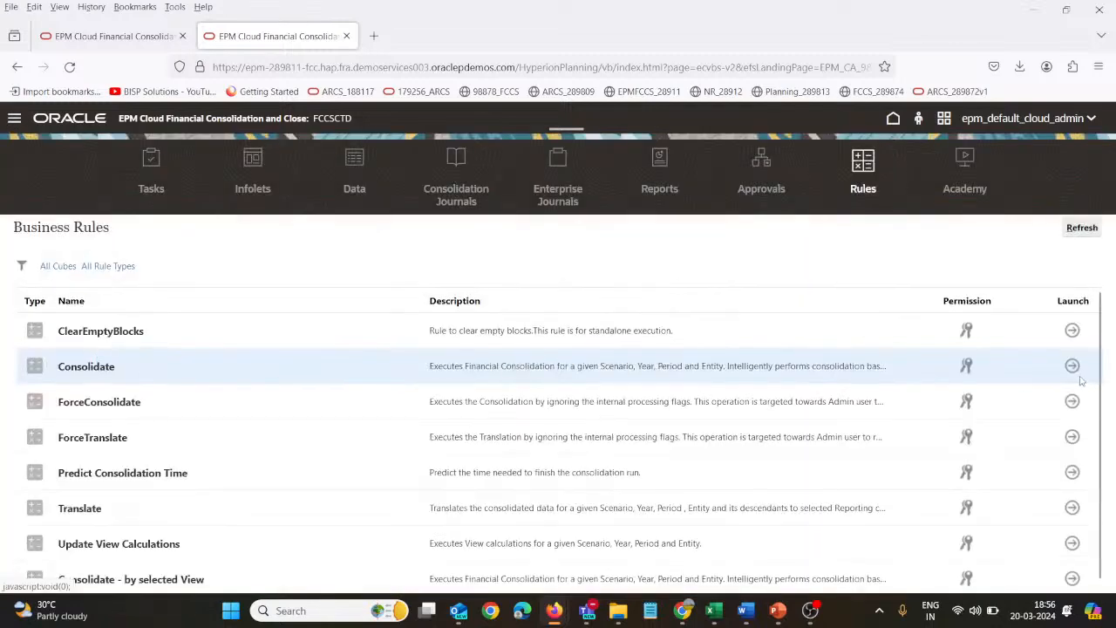
Step: Launch the Consolidate rule for FCCS_Total Geography with scenario Actual, period Jan and the year set to FY15
left_click(1071, 365)
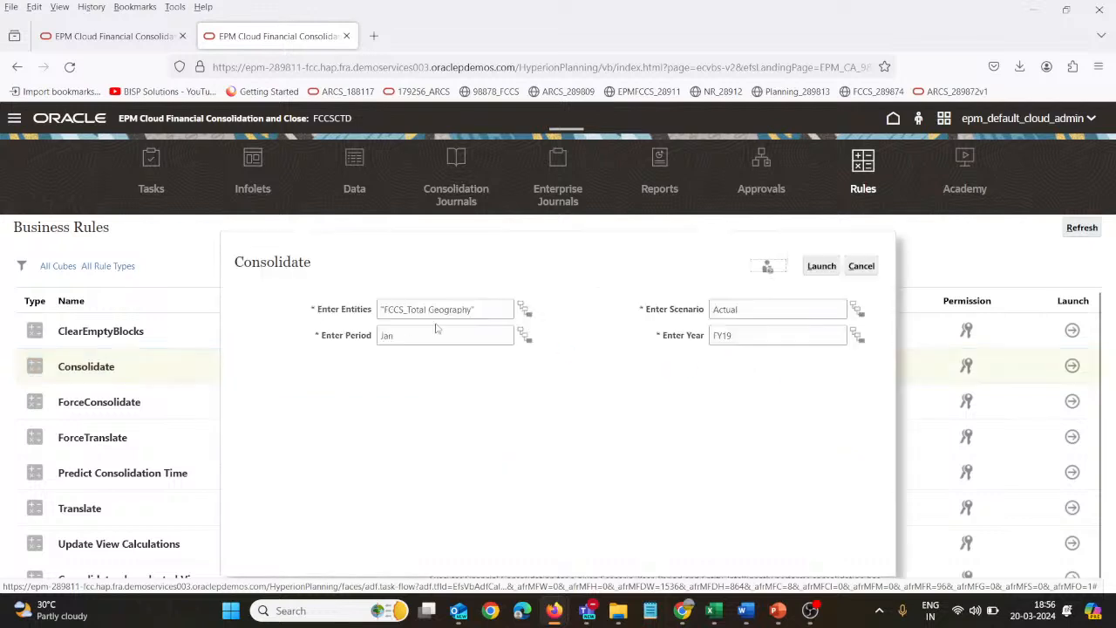
left_click(765, 338)
key("BackSpace")
type("5")
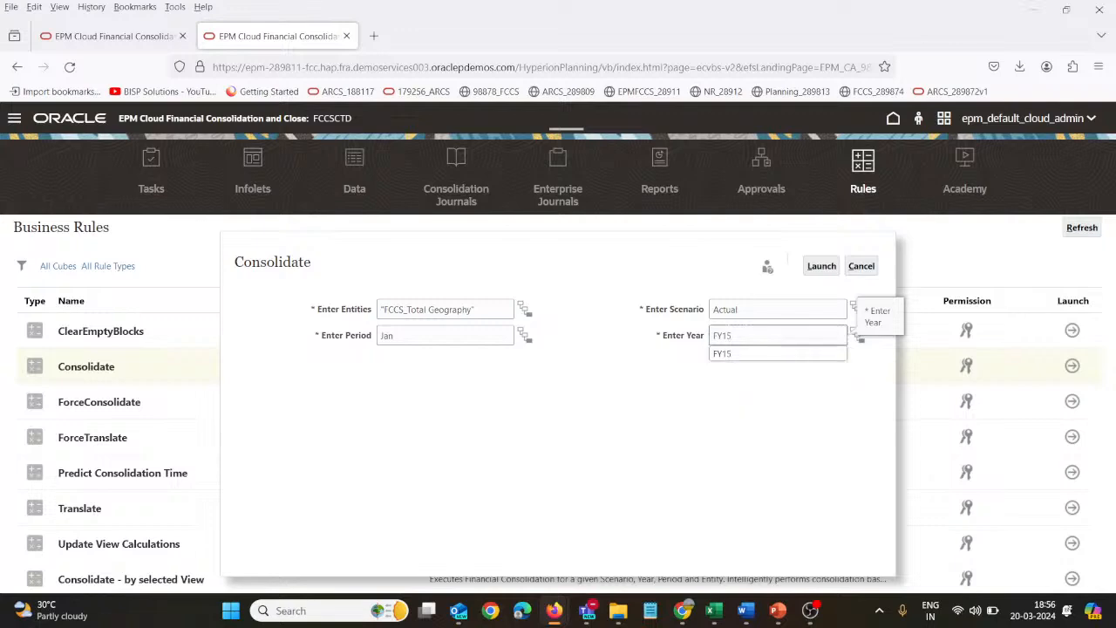
key("Tab")
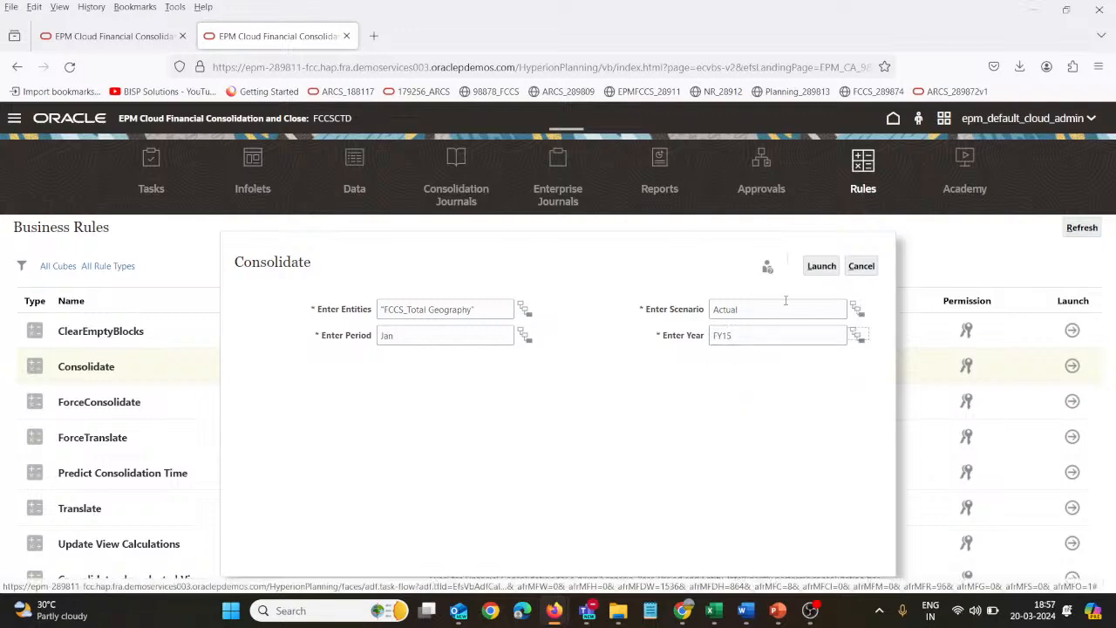
left_click(821, 267)
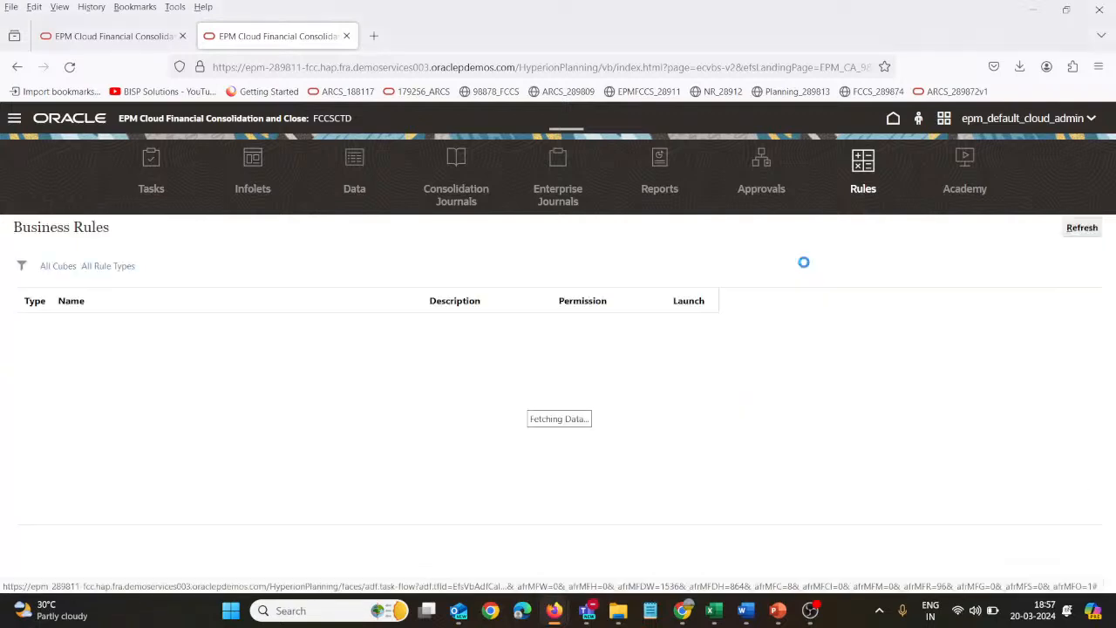
Step: Check the year member in cell C9 of the Excel grid and return to the business rules in Firefox
key("alt+Tab")
left_click(544, 289)
key("alt+Tab")
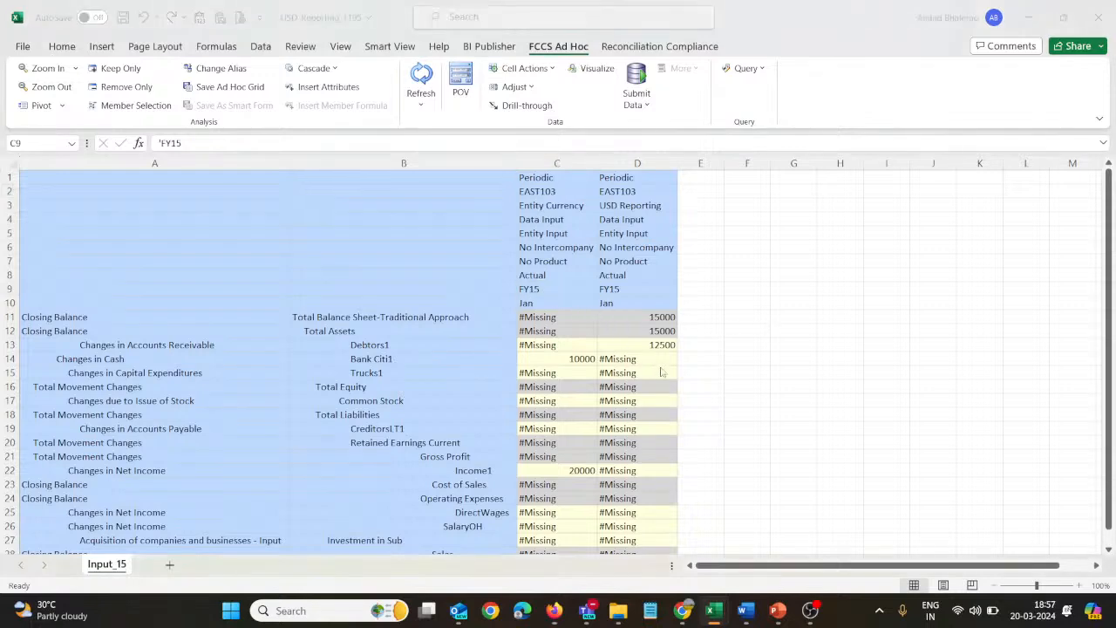
left_click(932, 342)
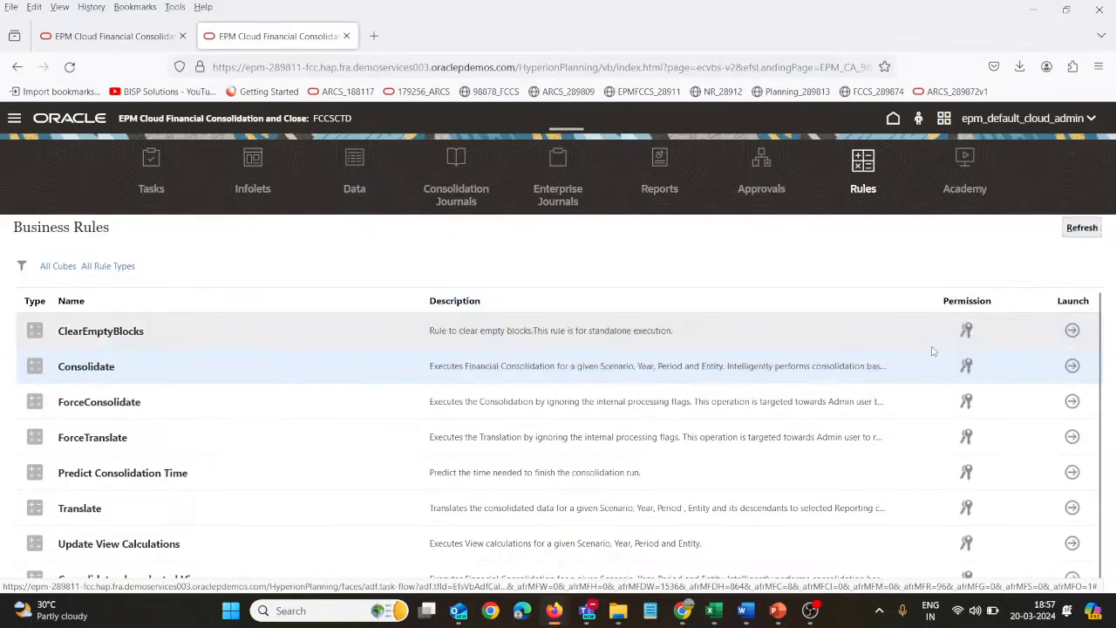
key("alt+Tab")
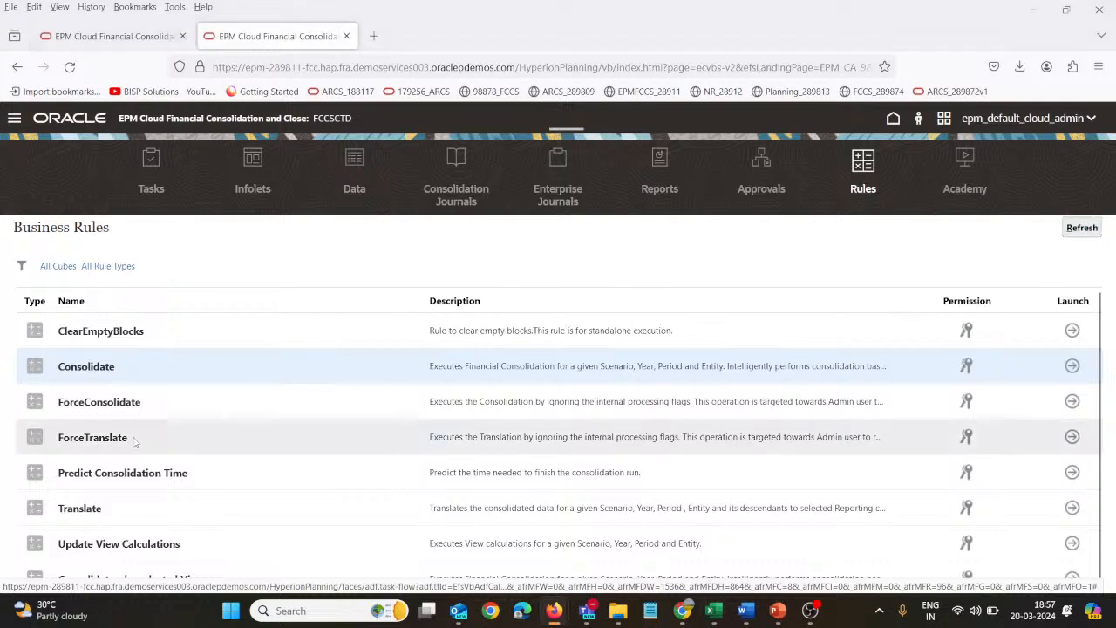
Step: Launch the Translate rule to USD_Reporting for entity TotalE100, scenario Actual, period Jan and year FY15
left_click(161, 507)
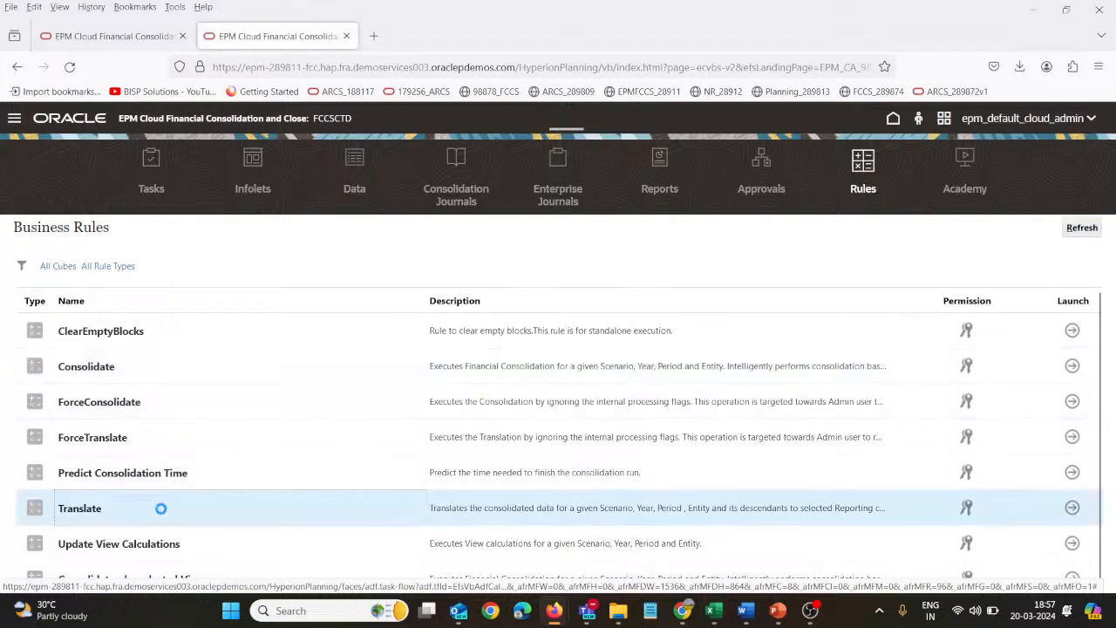
left_click(1071, 507)
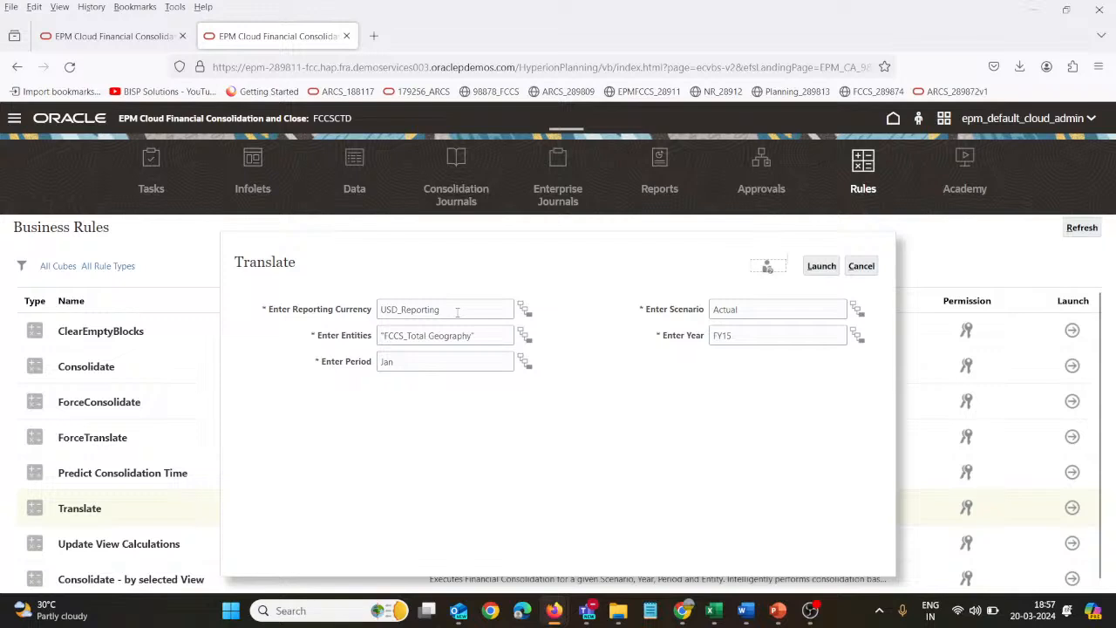
left_click(524, 335)
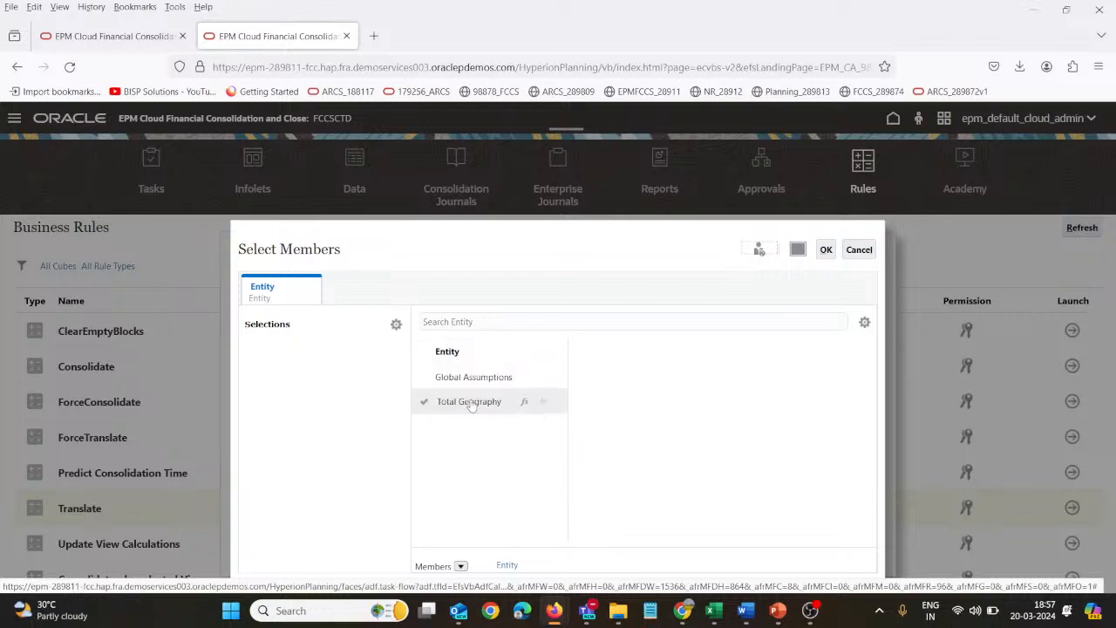
left_click(544, 405)
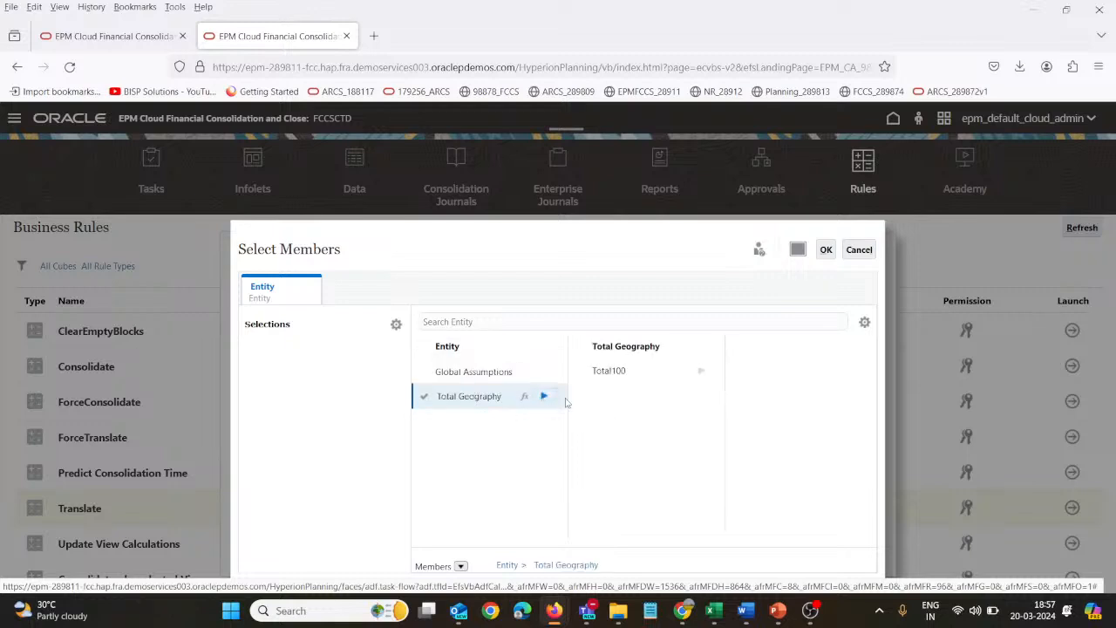
left_click(704, 370)
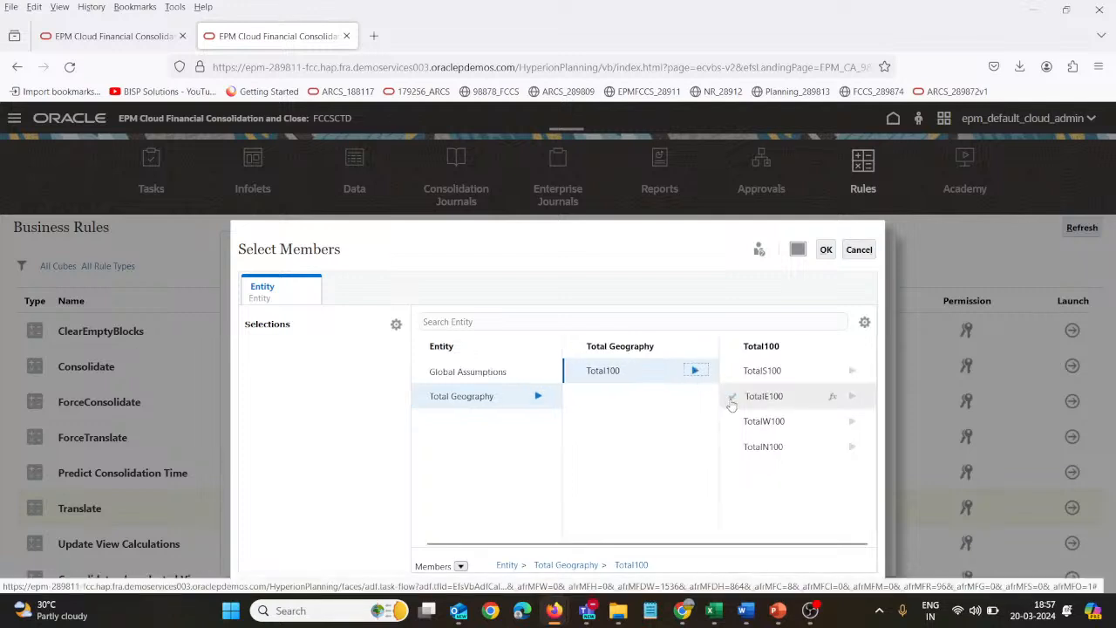
left_click(730, 397)
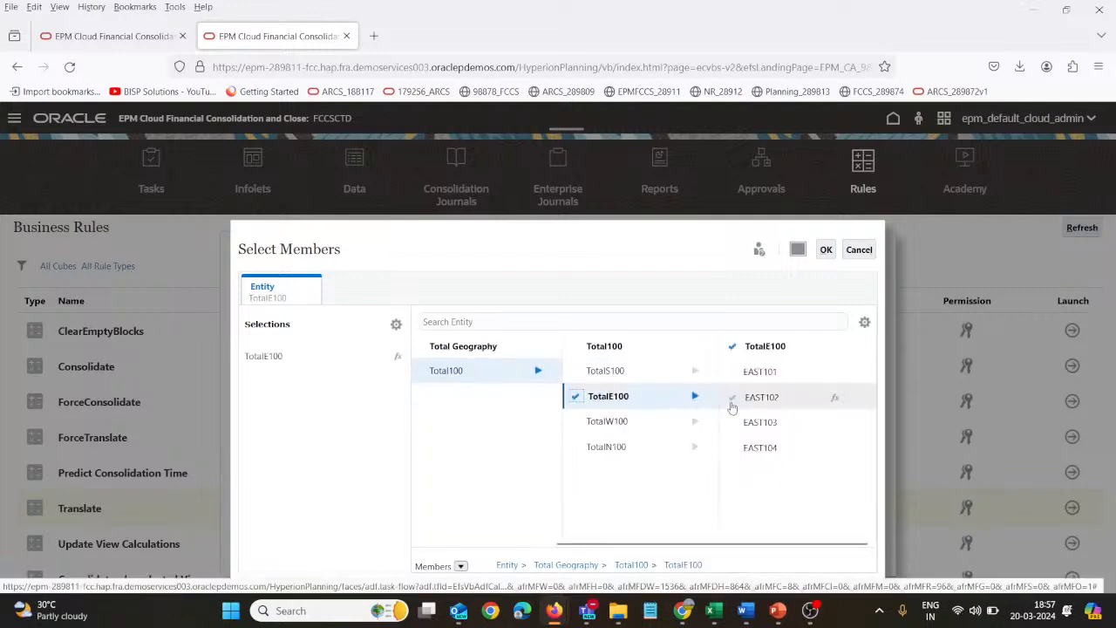
left_click(826, 250)
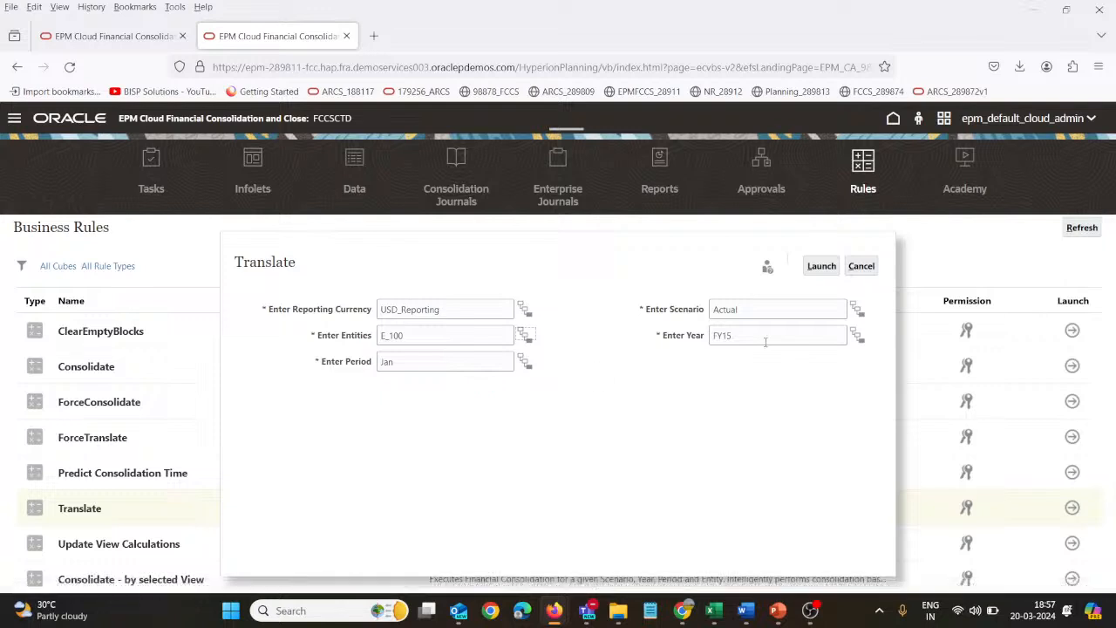
left_click(809, 267)
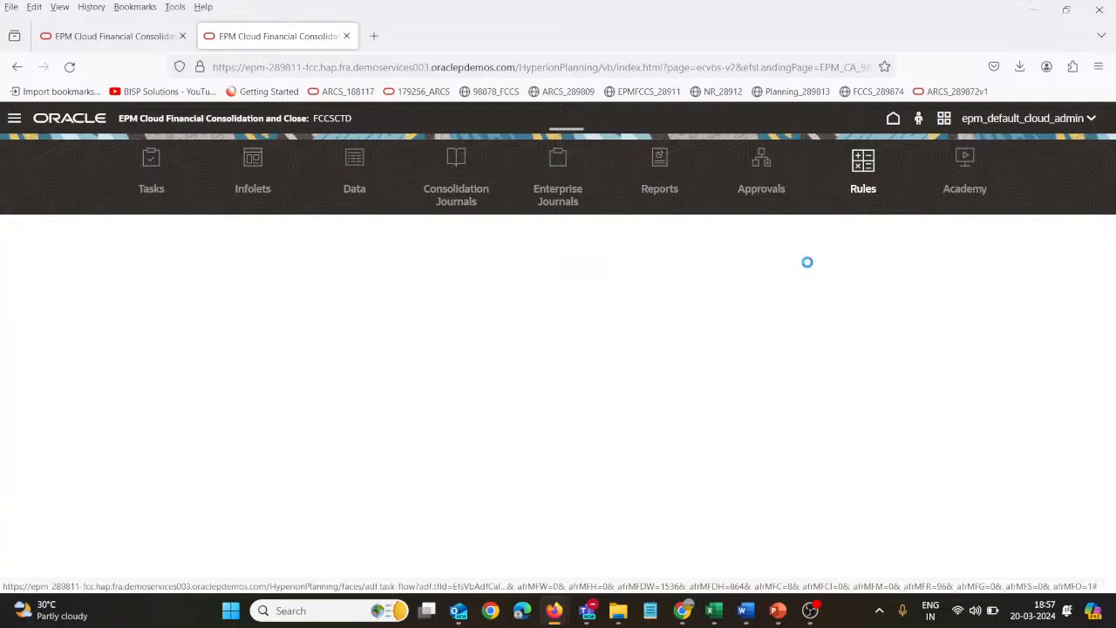
left_click(611, 343)
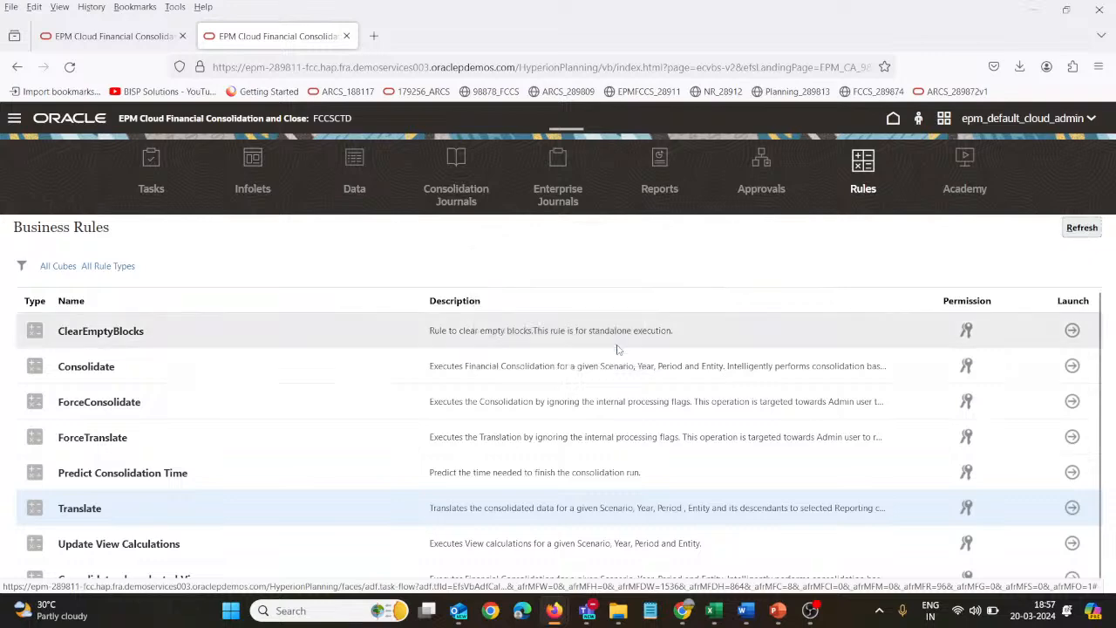
Step: Switch to Excel, refresh the grid and examine the translated USD Reporting amounts for Bank Citi1 and Income1
key("alt+Tab")
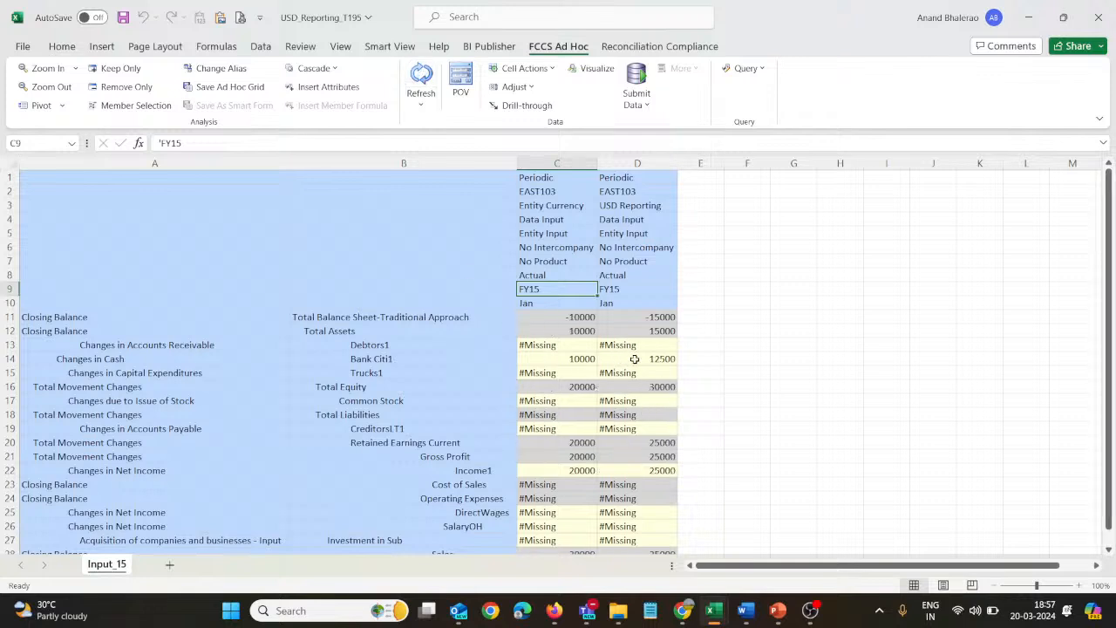
left_click_drag(635, 359, 637, 372)
left_click(837, 394)
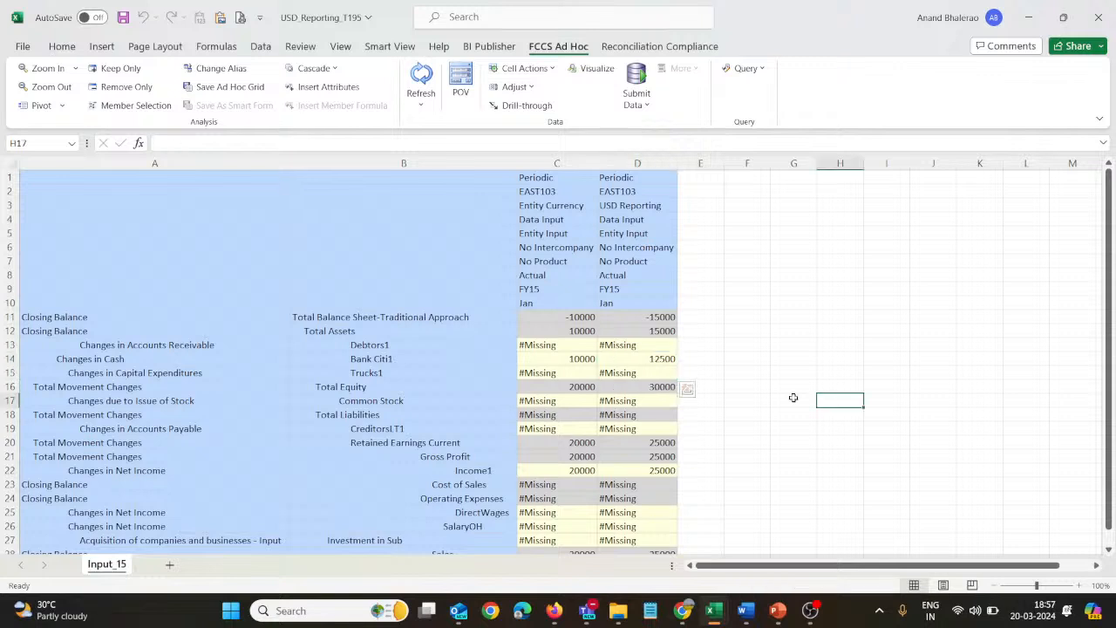
left_click(644, 361)
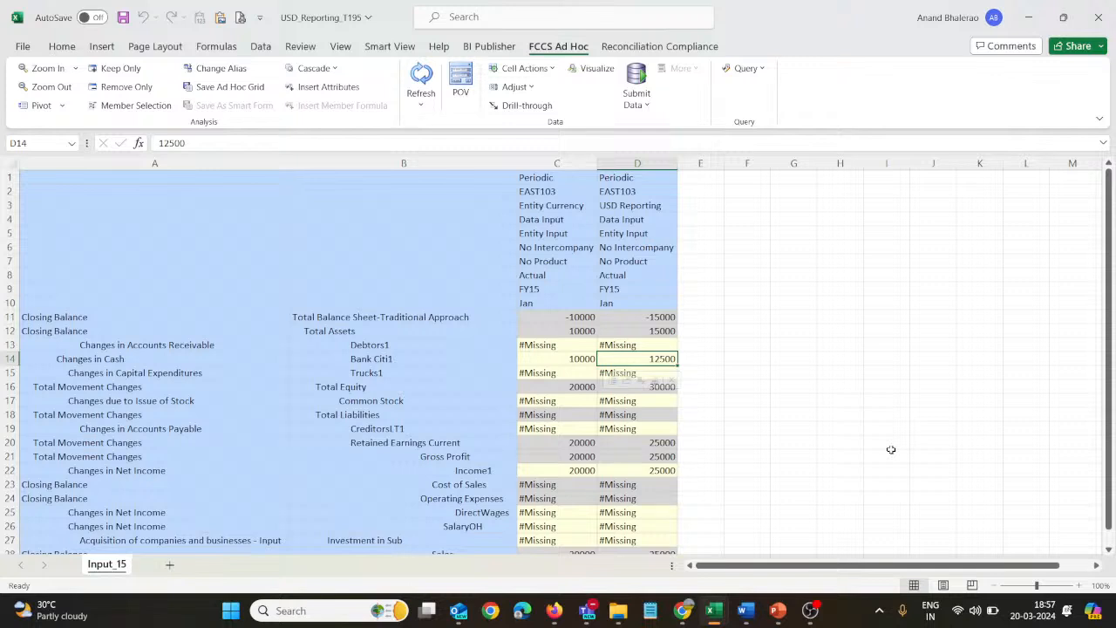
key("Down")
key("Down")
key("Down")
key("Down")
key("Down")
key("Down")
key("Down")
key("Down")
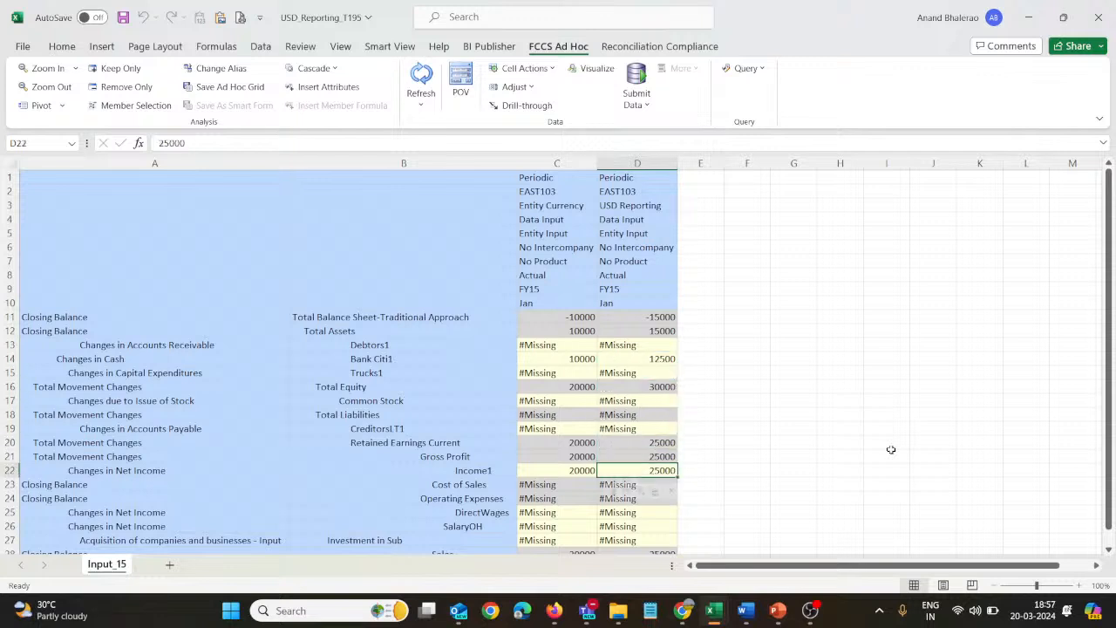
Step: Calculate the Income1 exchange rate in E22 with the formula =D22/C22
key("Right")
type("=")
key("Left")
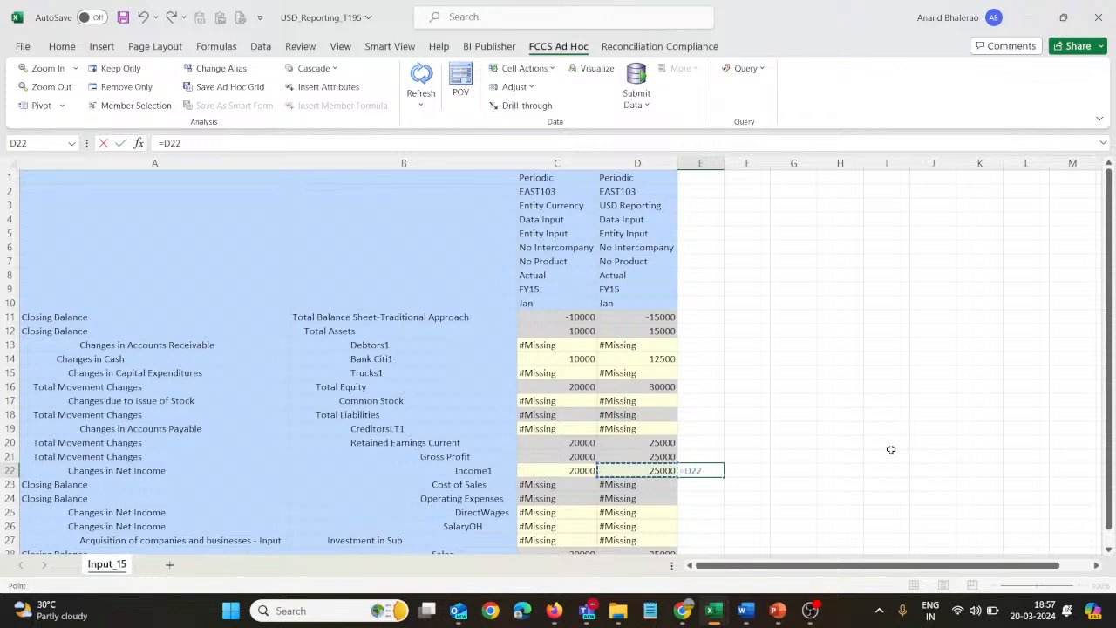
type("/")
key("Left")
key("Left")
key("Return")
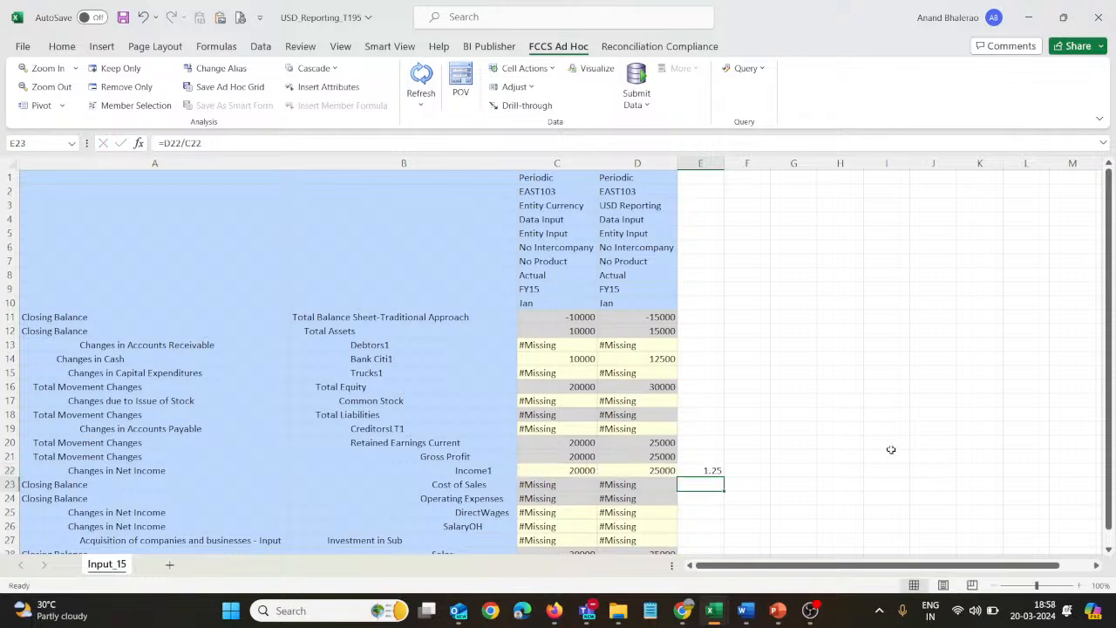
Step: Copy the rate formula from E22 to E14 for Bank Citi1
key("Up")
key("ctrl+c")
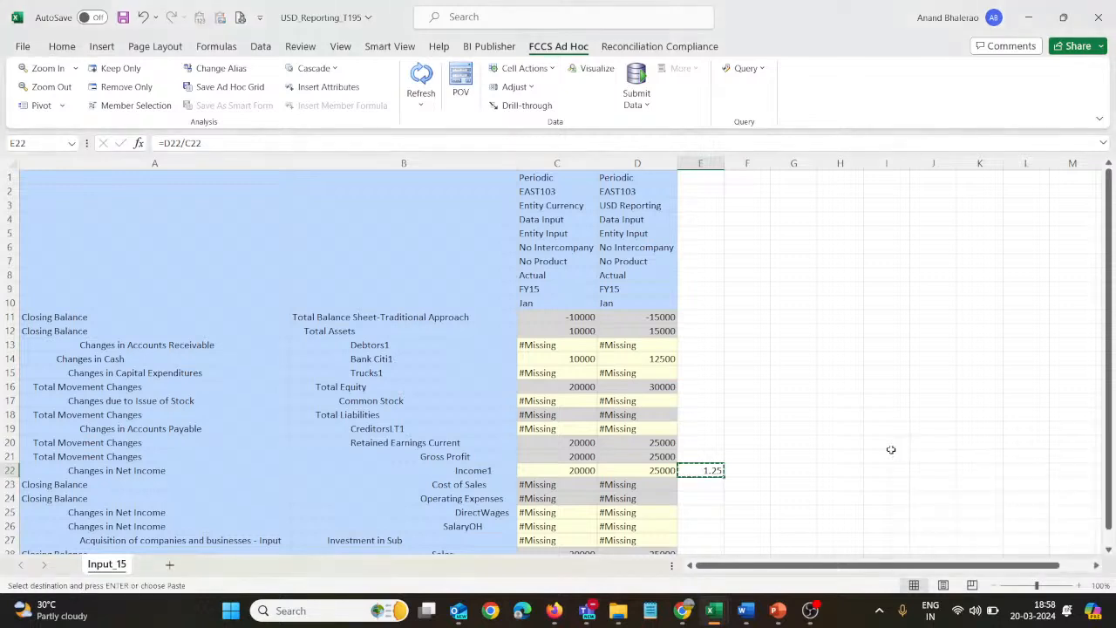
key("Up")
key("Up")
key("Up")
key("Up")
key("Up")
key("Up")
key("Up")
key("Up")
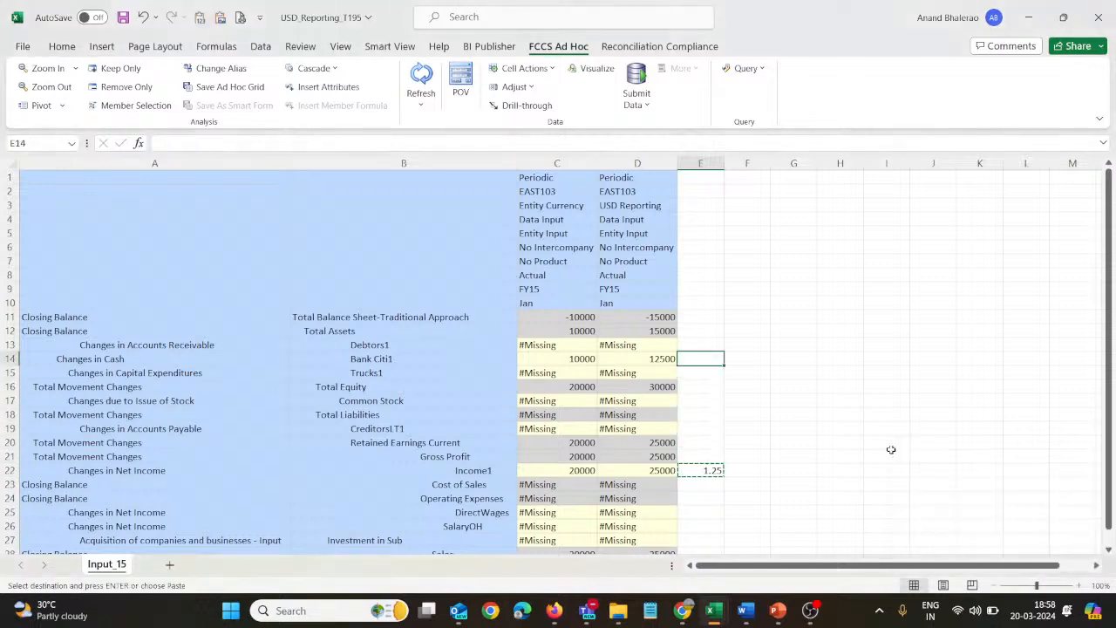
key("Return")
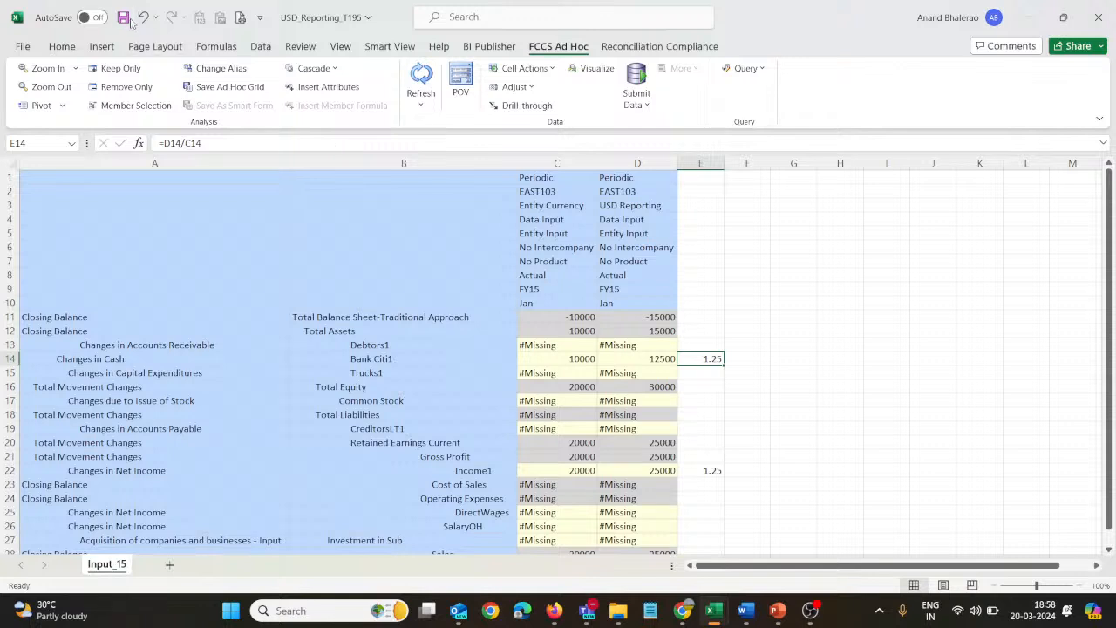
Step: Save the workbook and check the Bank Citi1 USD Reporting amount against its calculated rate in E14
left_click(123, 18)
left_click(655, 343)
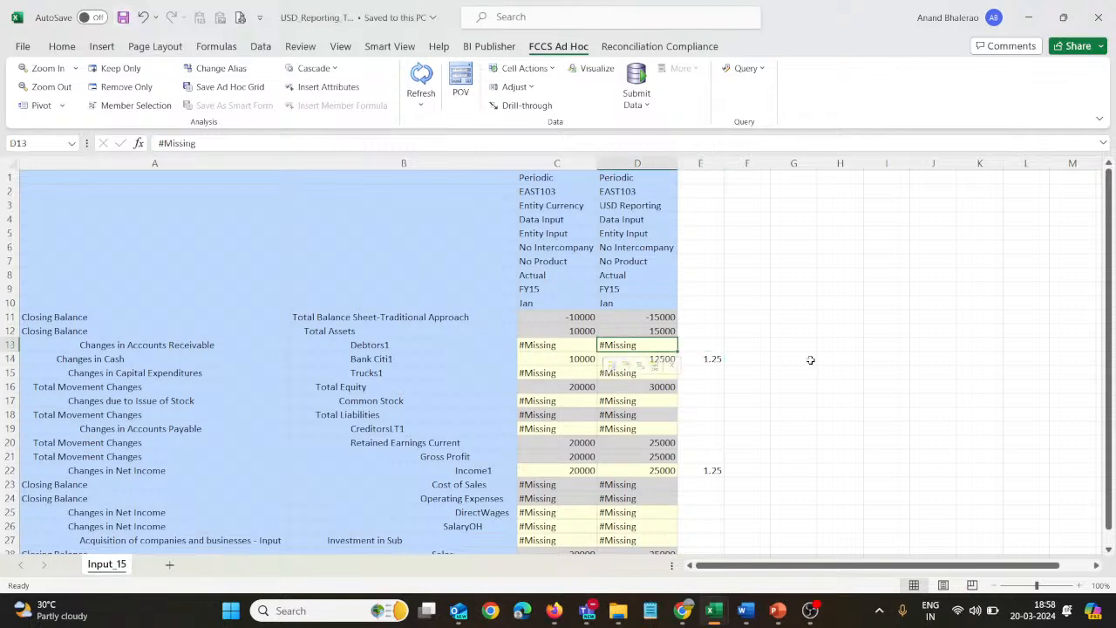
left_click(560, 345)
left_click(604, 348)
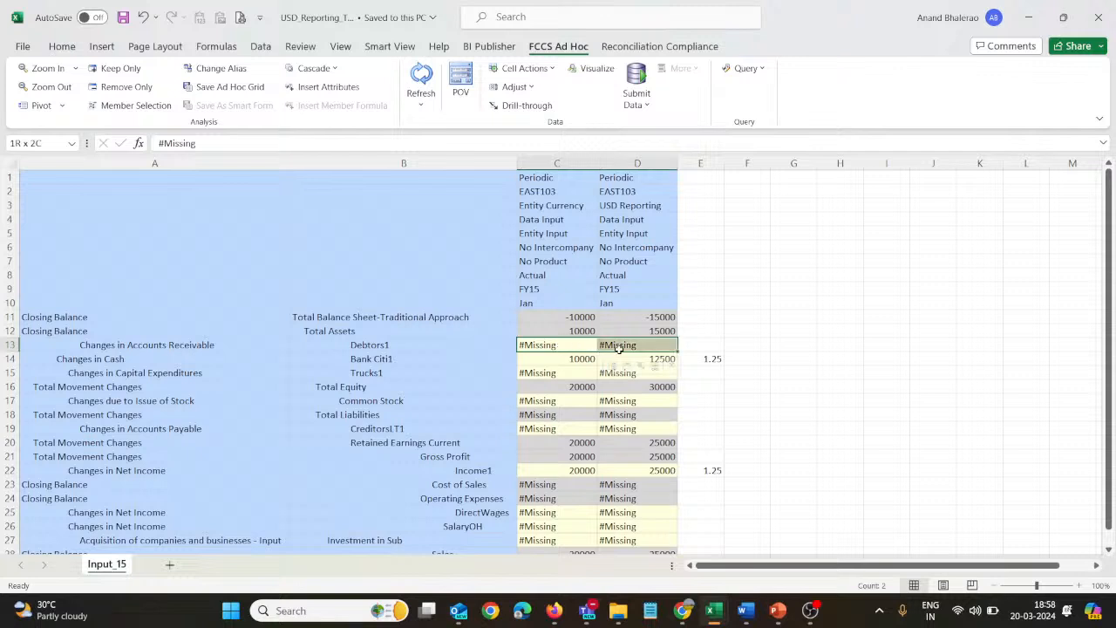
left_click(704, 357)
left_click(654, 358)
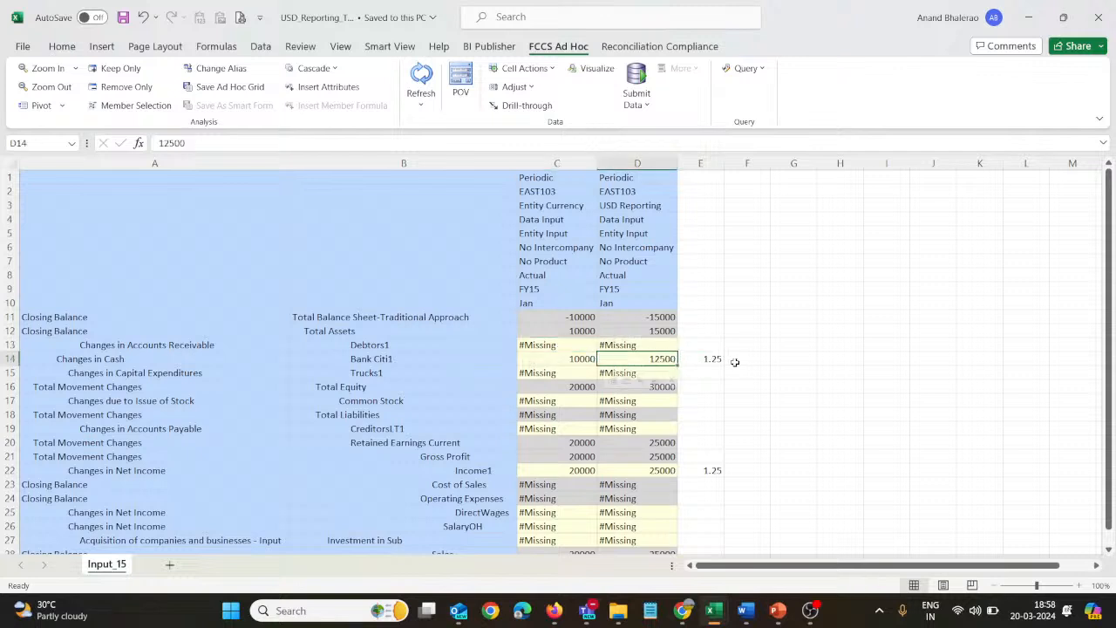
left_click(721, 360)
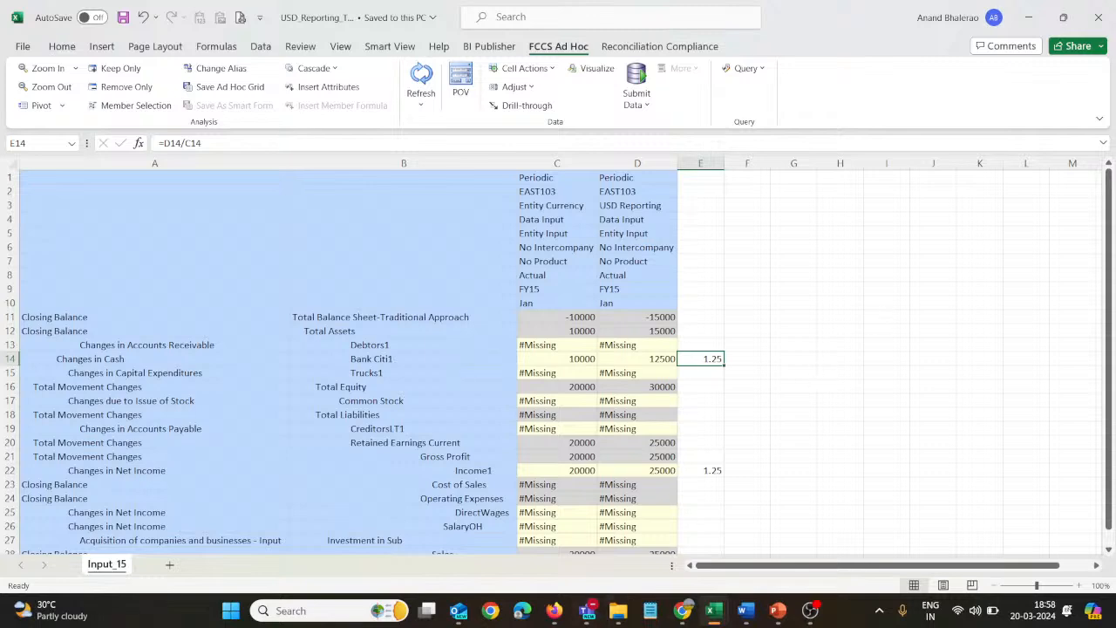
Step: Switch to Oracle Financial Consolidation and Close in Firefox and open the Enter Exchange Rates - Single Period data form
mouse_move(553, 610)
left_click(410, 510)
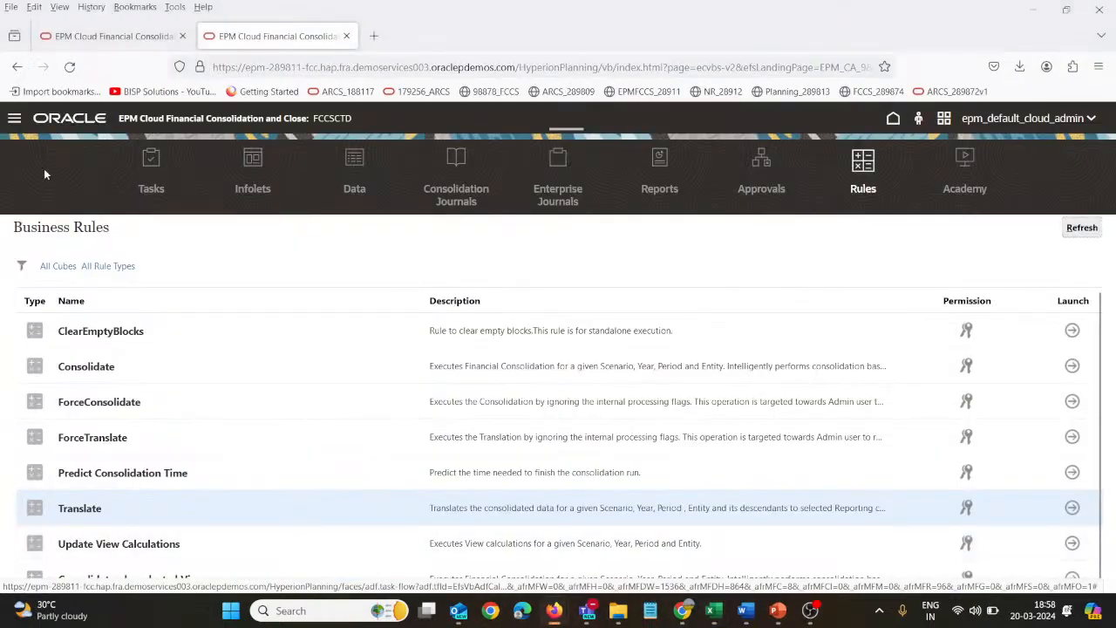
left_click(14, 118)
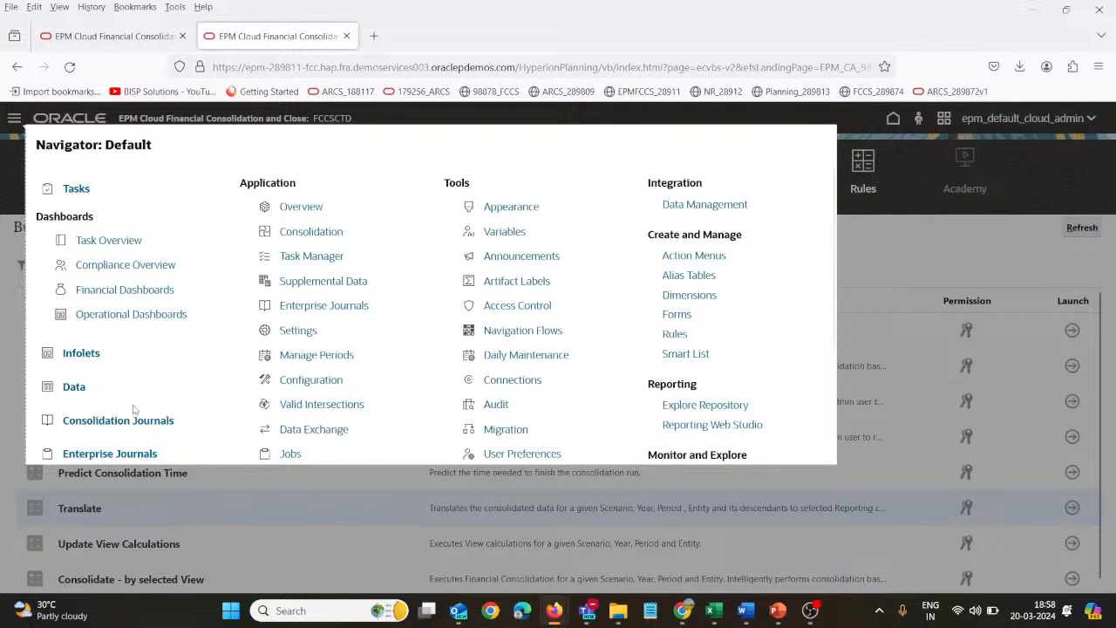
scroll(134, 409, "down", 3)
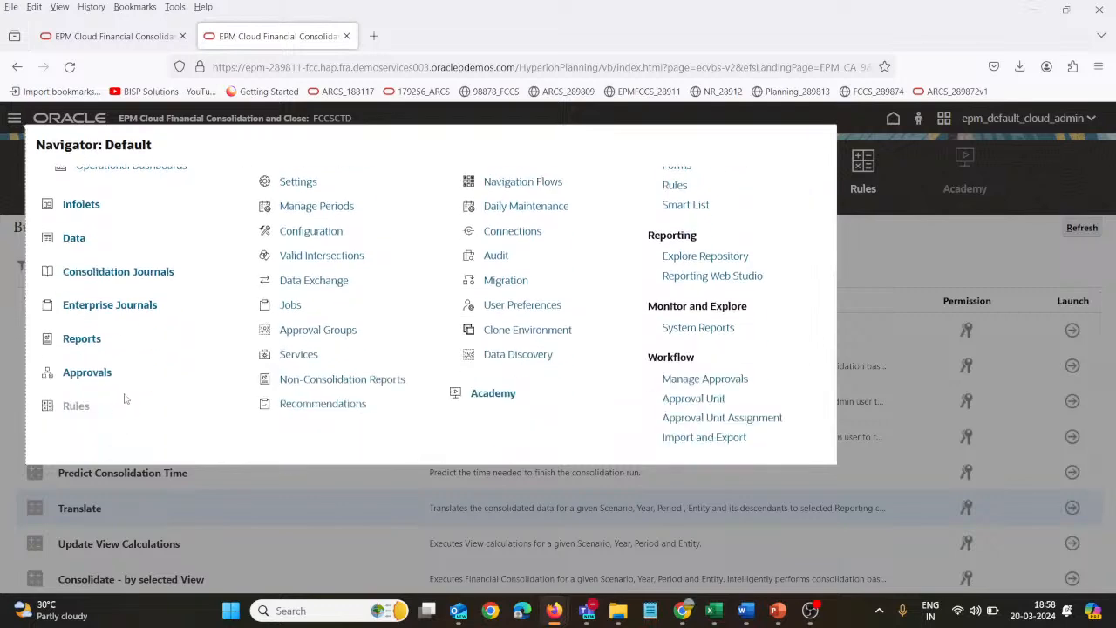
left_click(73, 238)
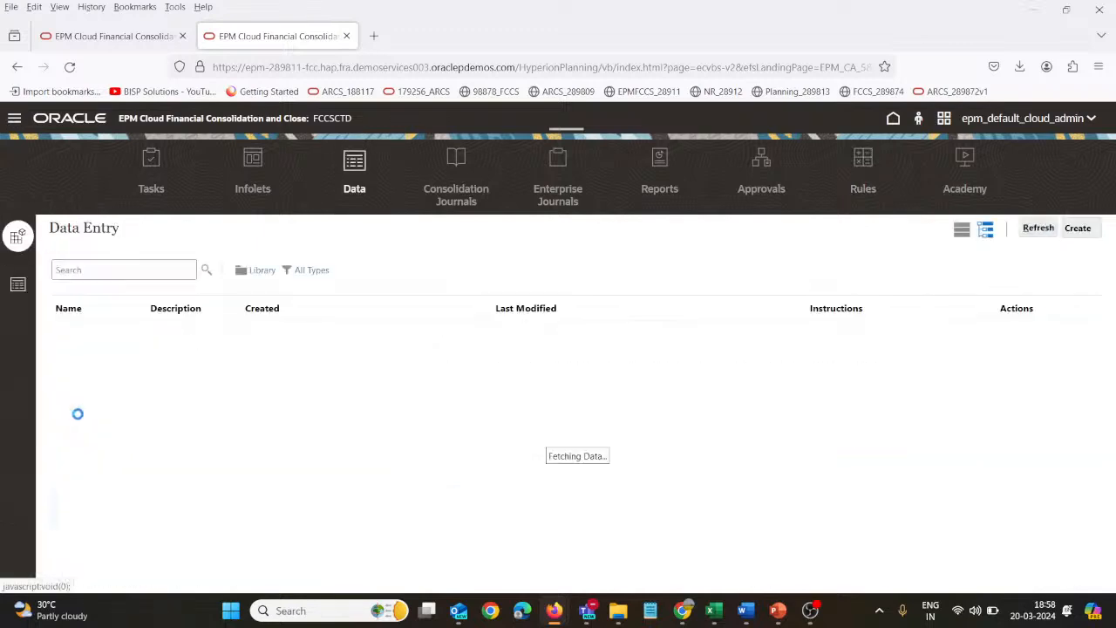
scroll(224, 529, "down", 2)
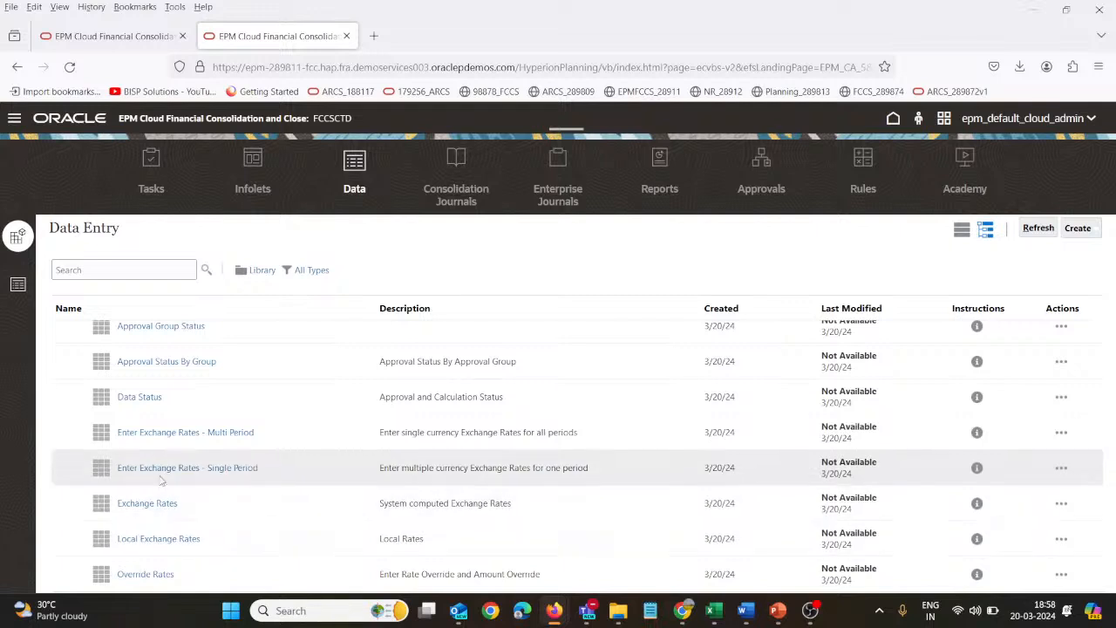
left_click(156, 469)
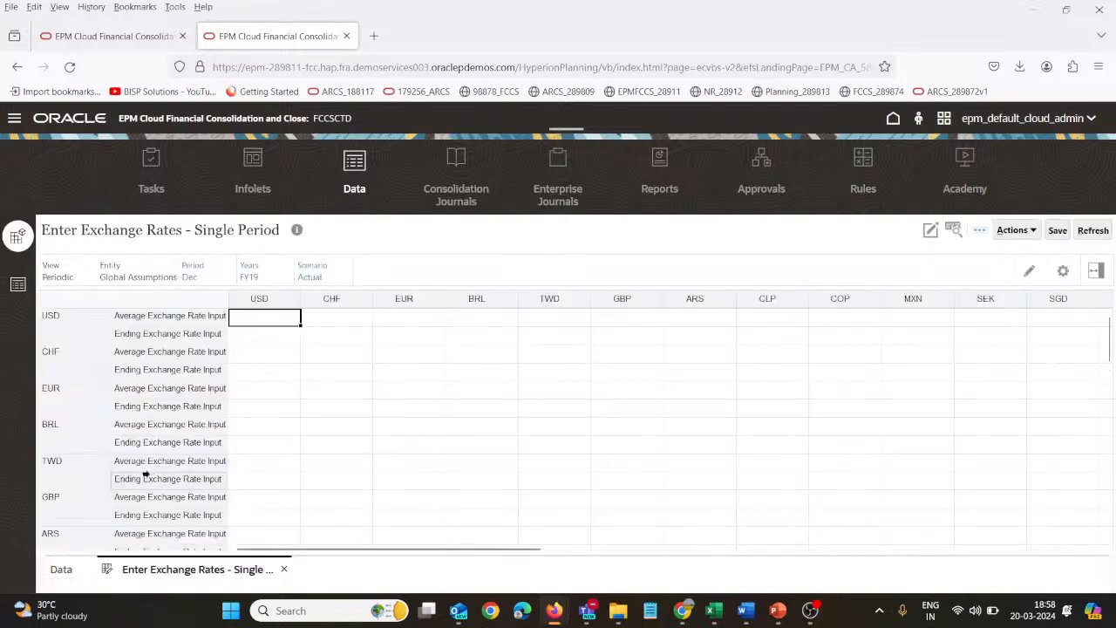
Step: Set the exchange rate form's period to Jan and year to FY15, then save the form
left_click(192, 275)
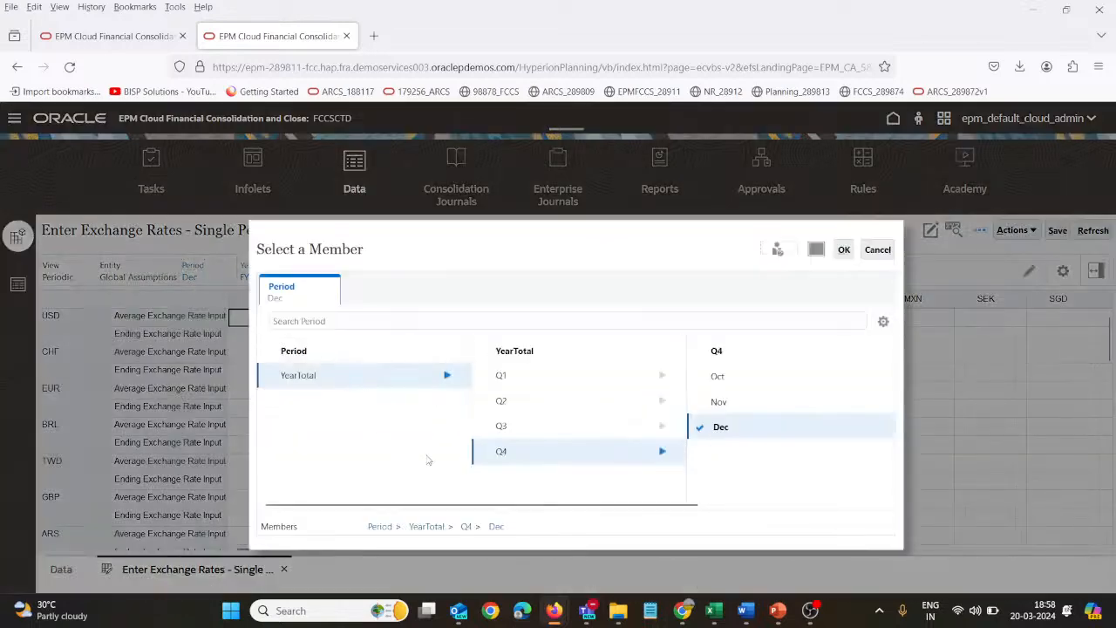
left_click(662, 376)
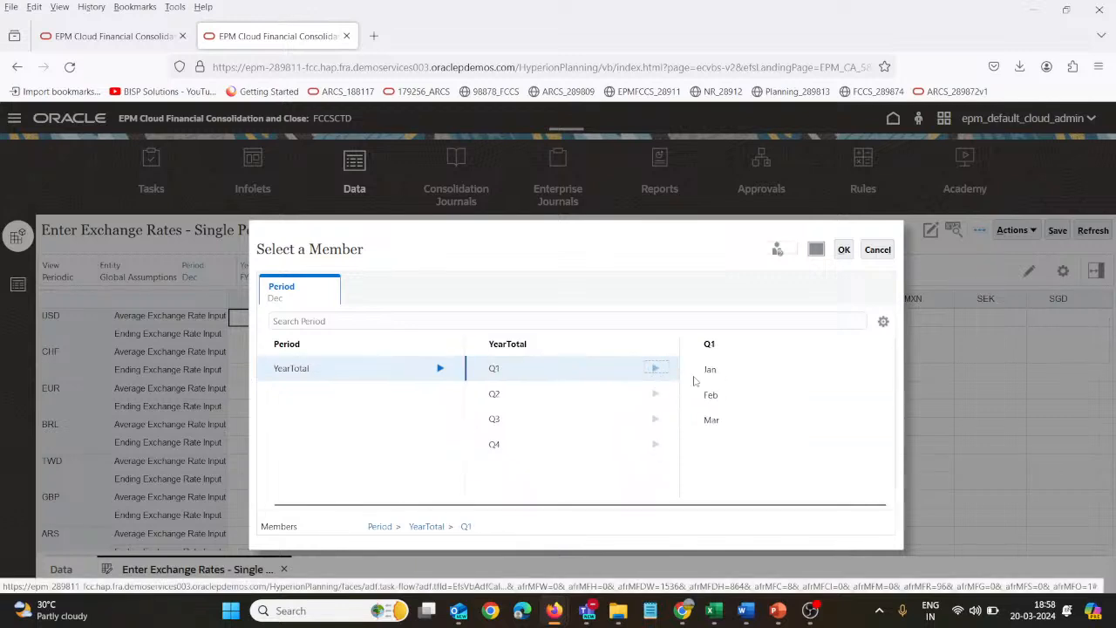
left_click(691, 373)
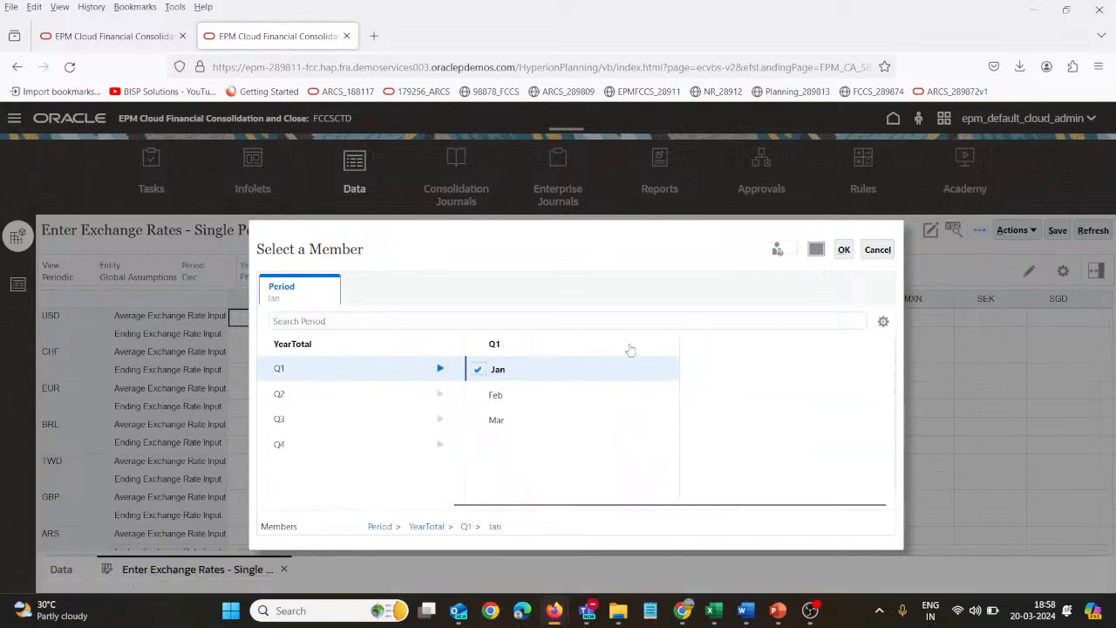
left_click(844, 249)
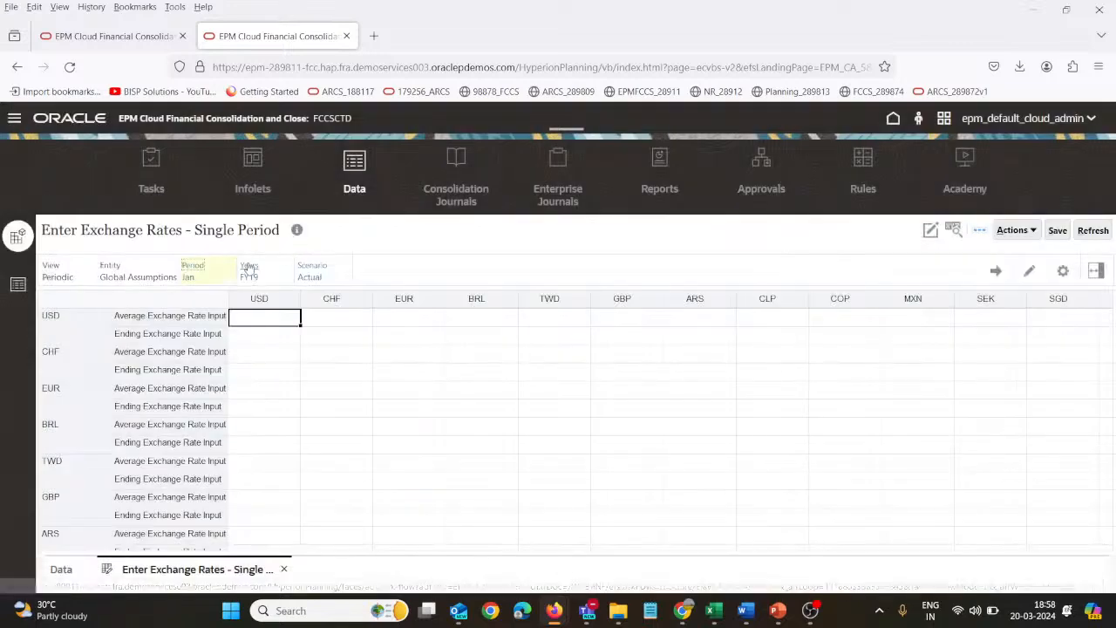
left_click(250, 276)
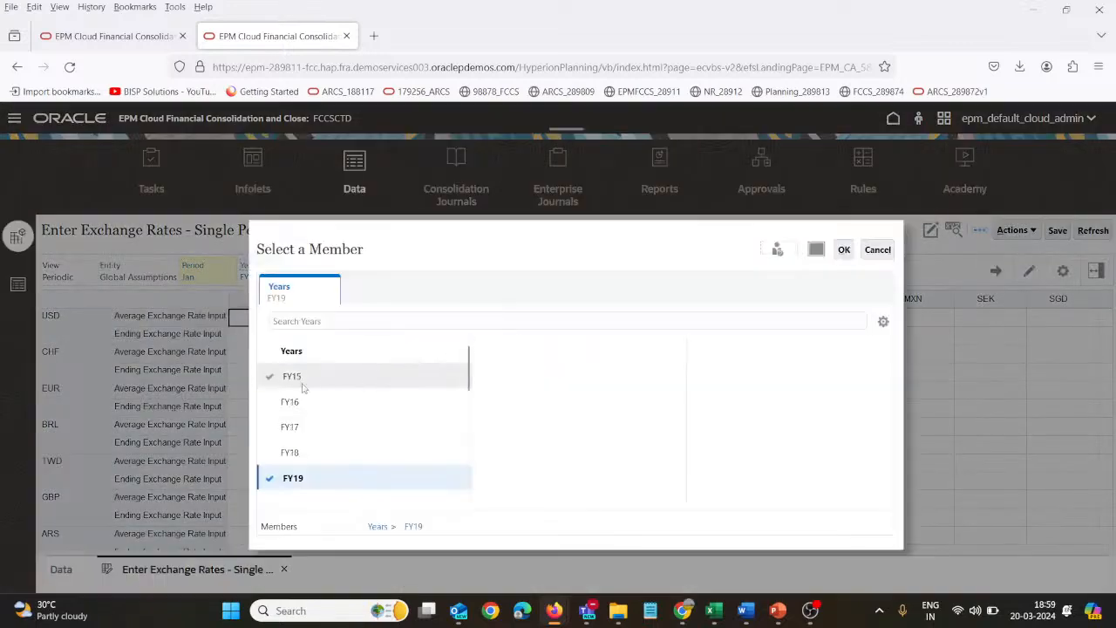
left_click(271, 378)
left_click(844, 249)
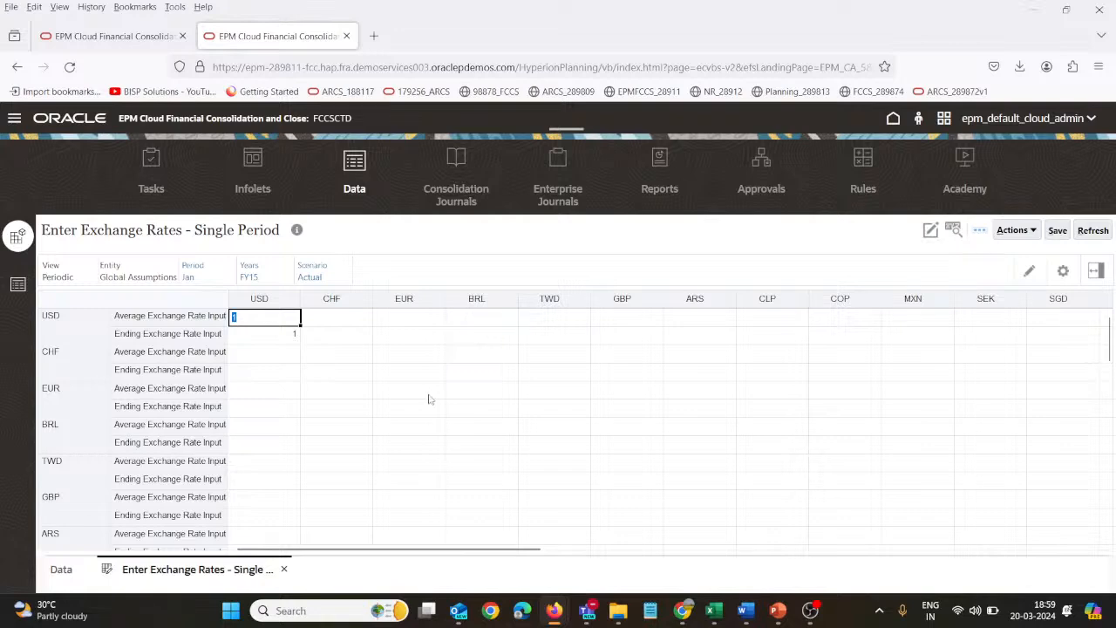
left_click(1057, 230)
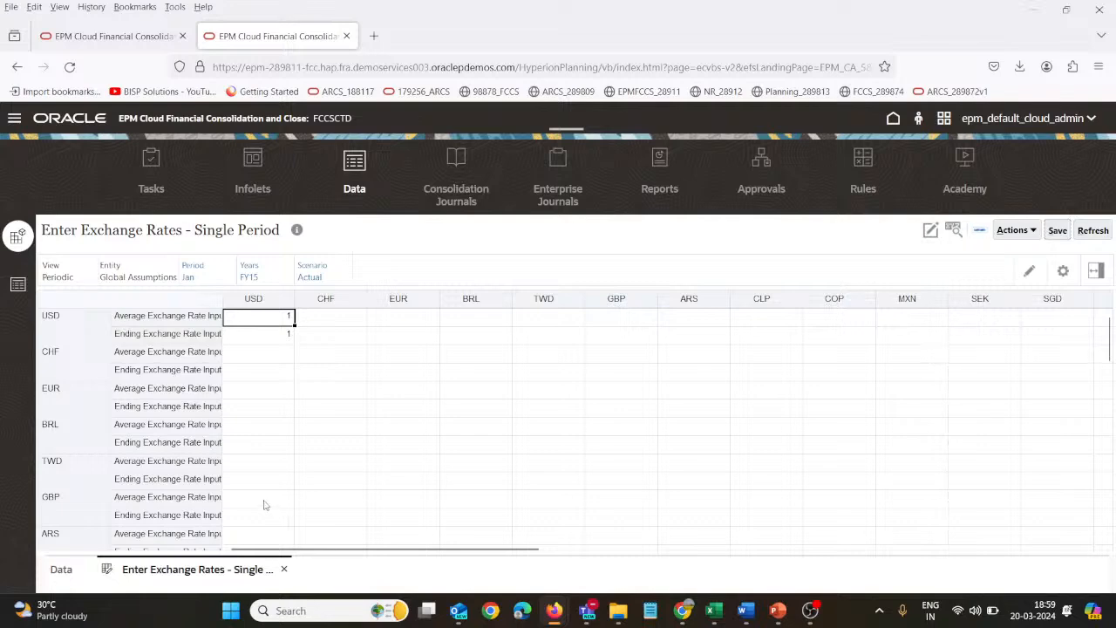
left_click(612, 333)
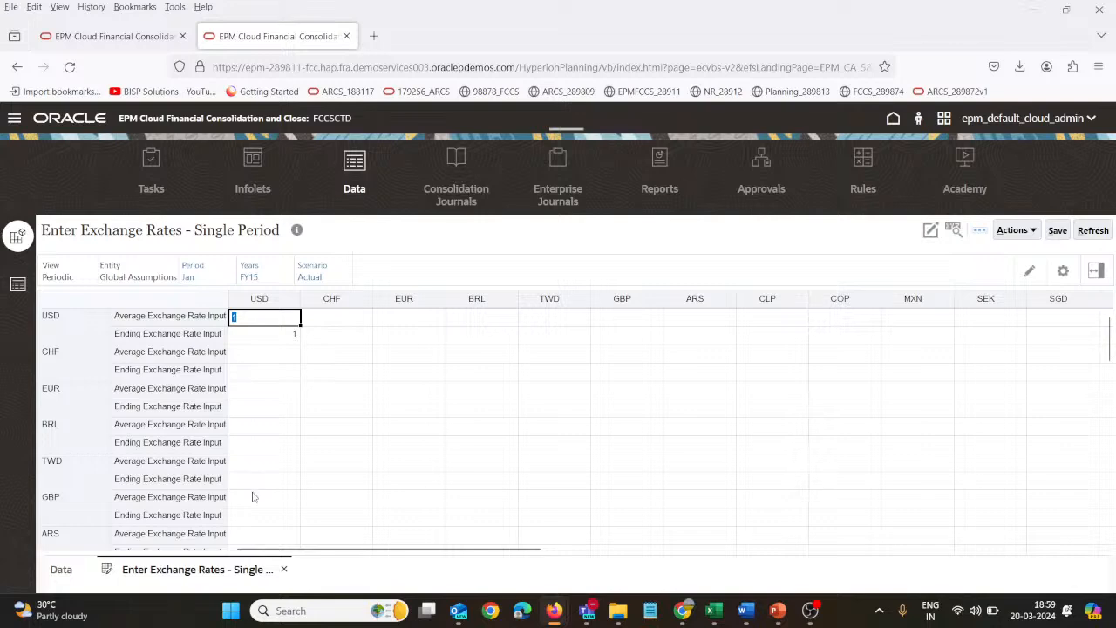
Step: Enter 1.50 as the GBP average exchange rate against USD, fill in the GBP ending rate, and save the form
left_click(255, 499)
key("alt+Tab")
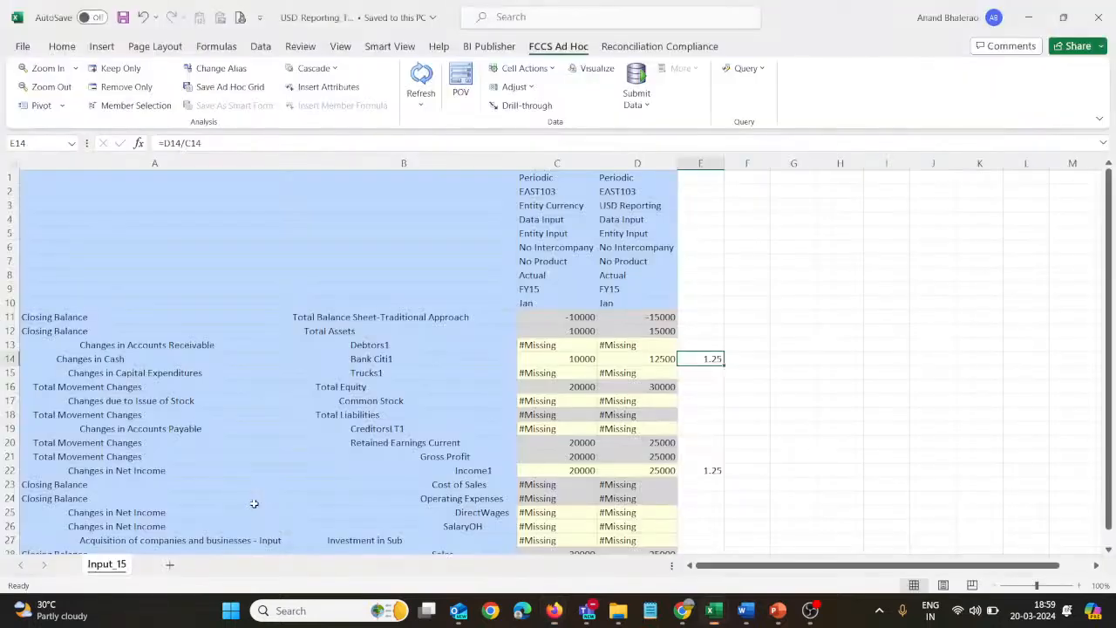
key("alt+Tab")
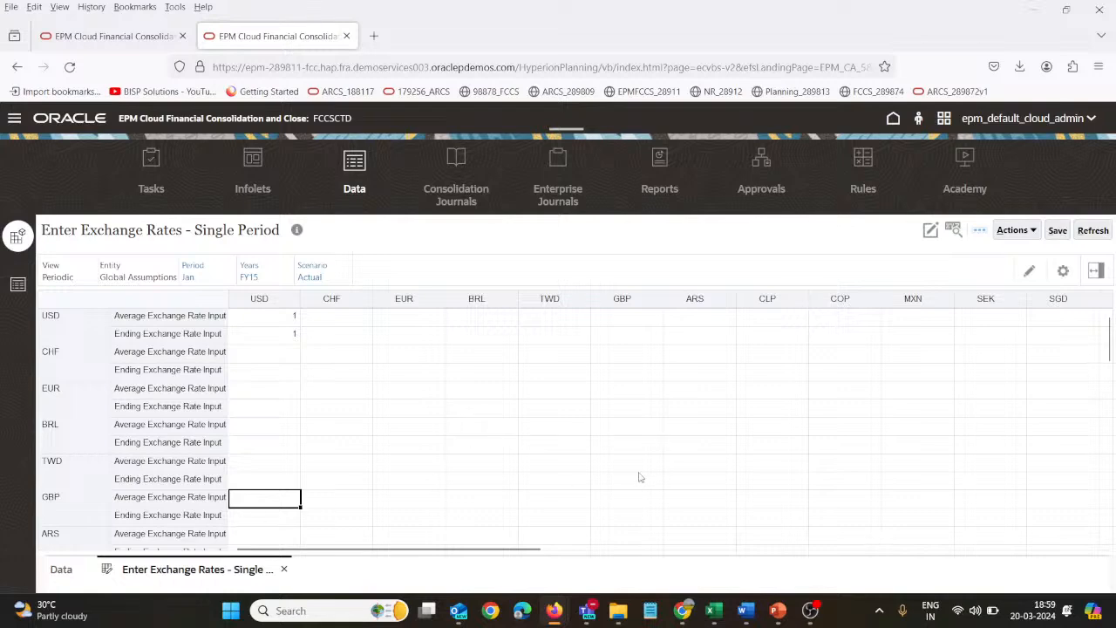
key("alt+Tab")
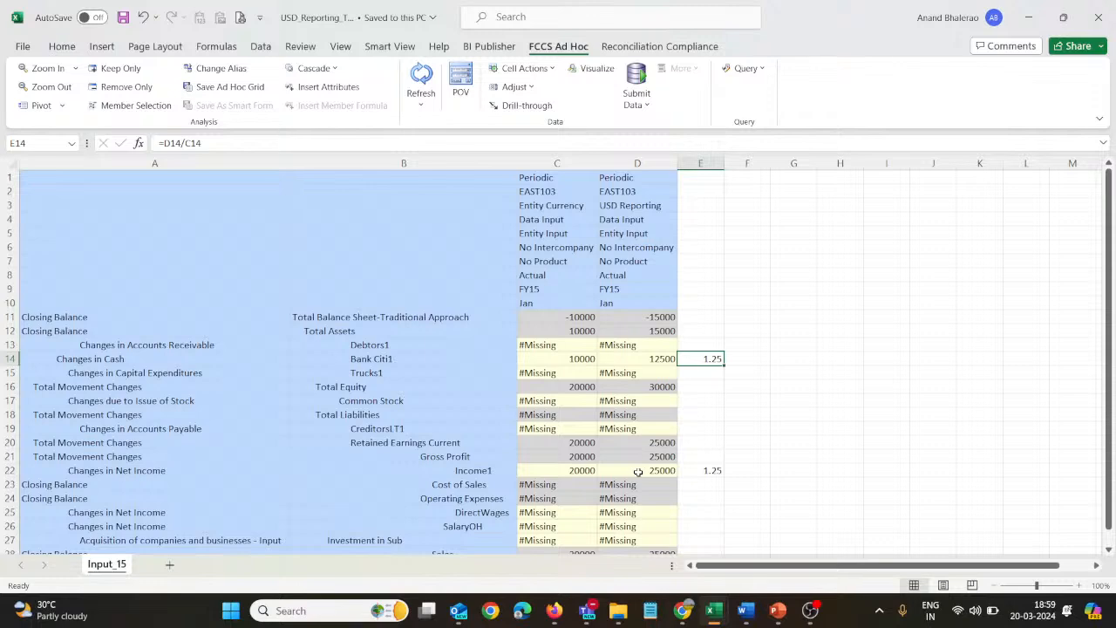
key("alt+Tab")
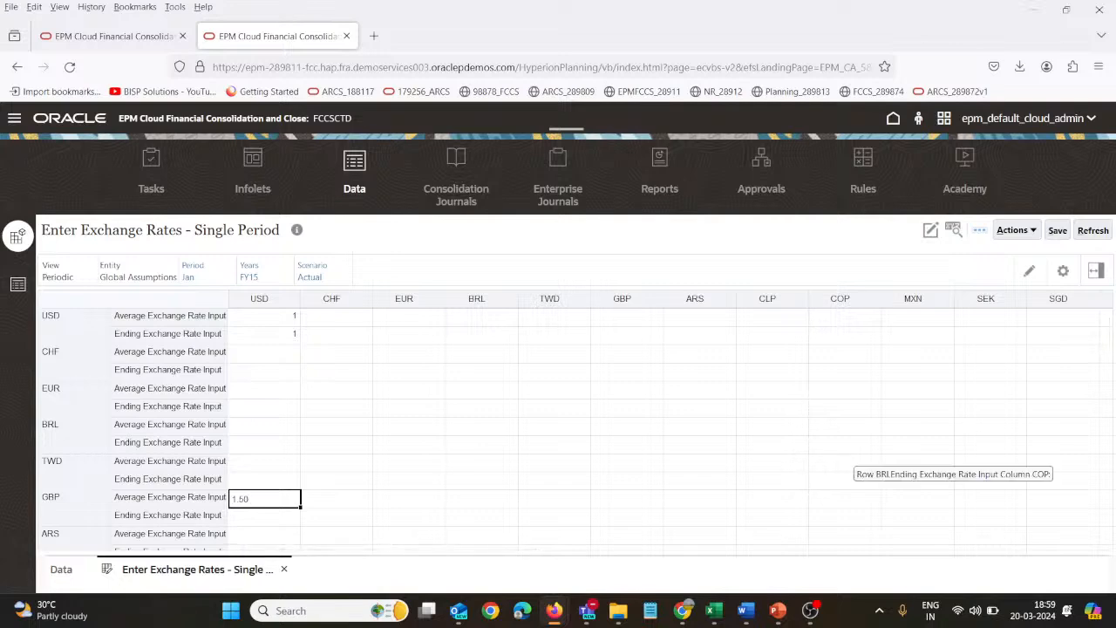
key("Return")
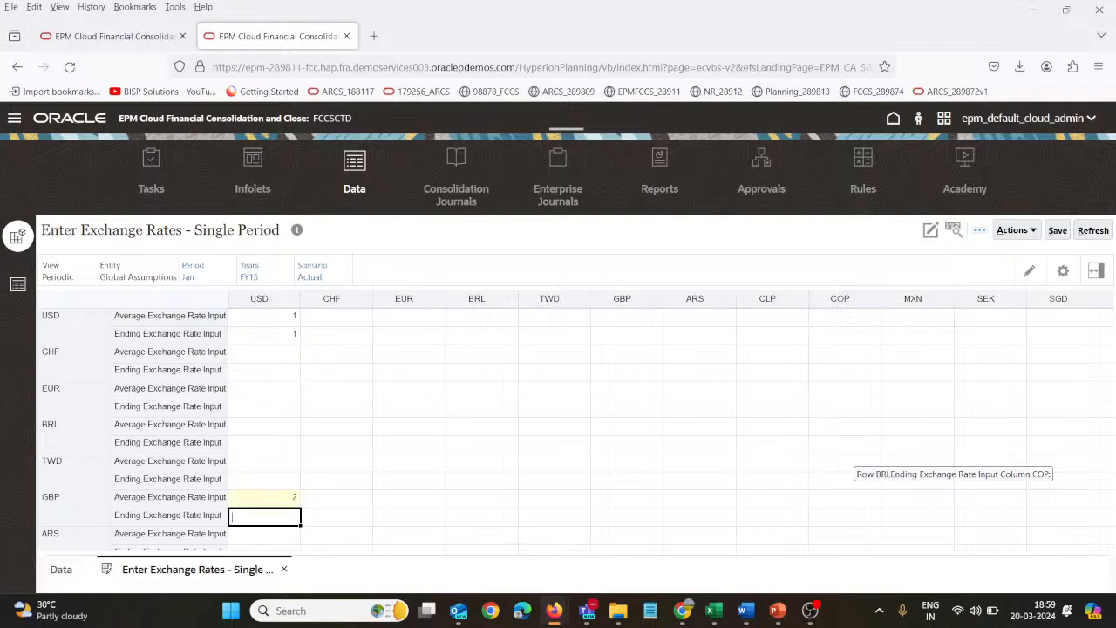
key("Return")
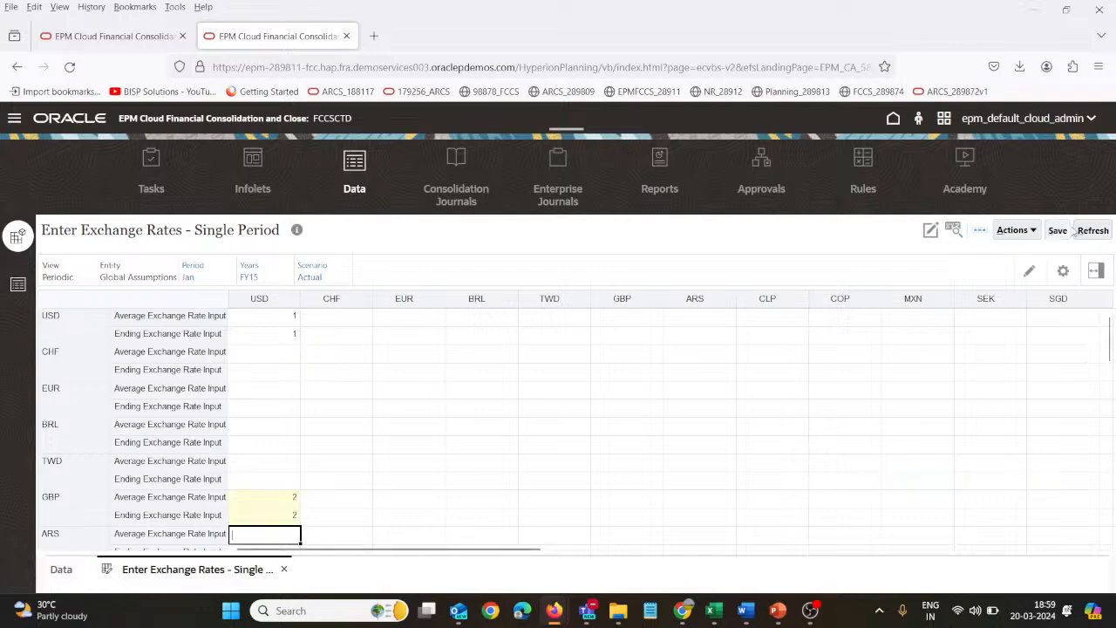
left_click(1058, 230)
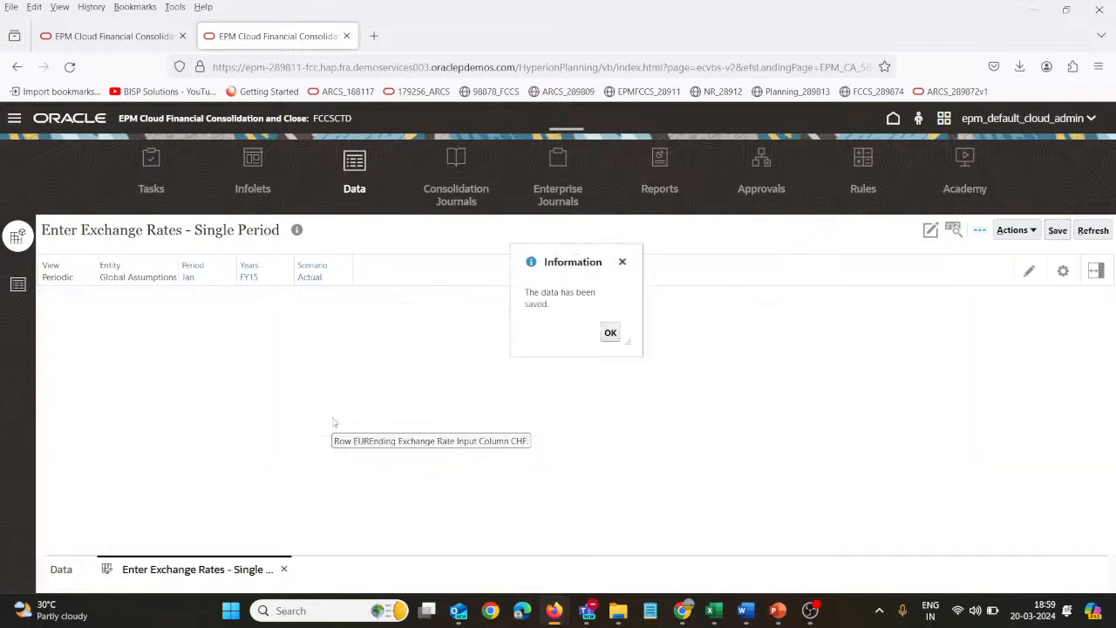
left_click(608, 331)
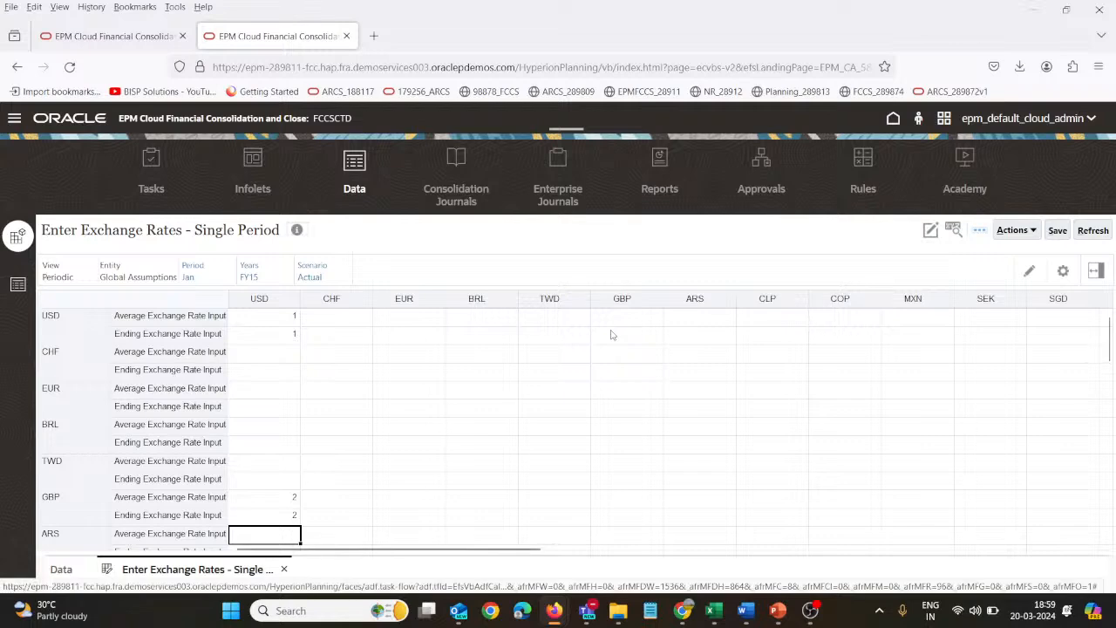
Step: Switch to Excel, refresh the Smart View grid and check the EAST103 amounts after the rate change
key("alt+Tab")
left_click(547, 193)
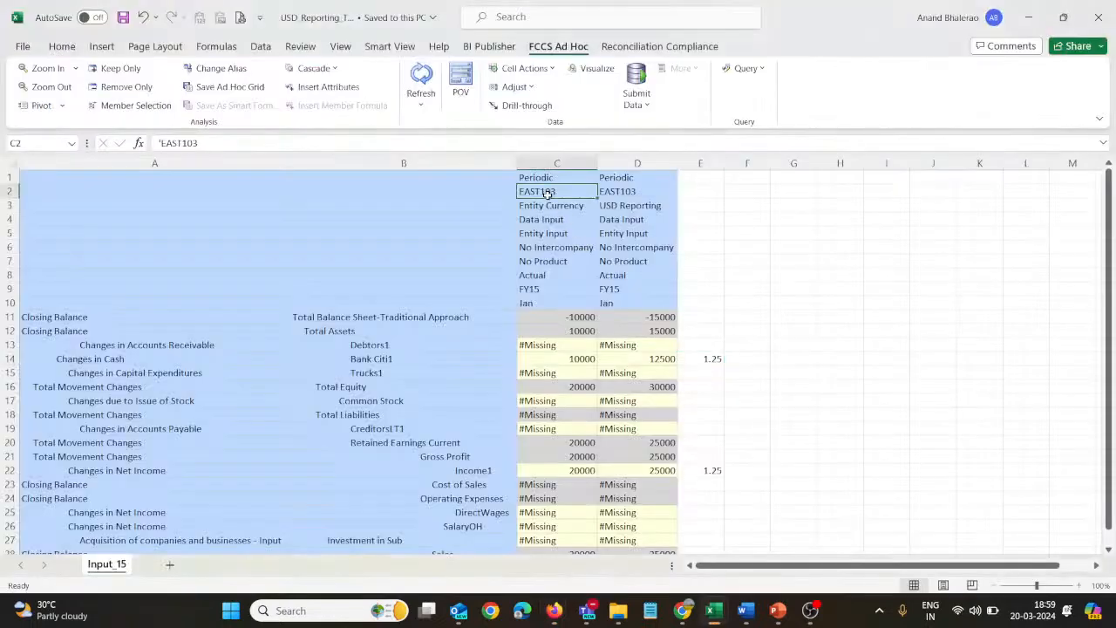
left_click(421, 80)
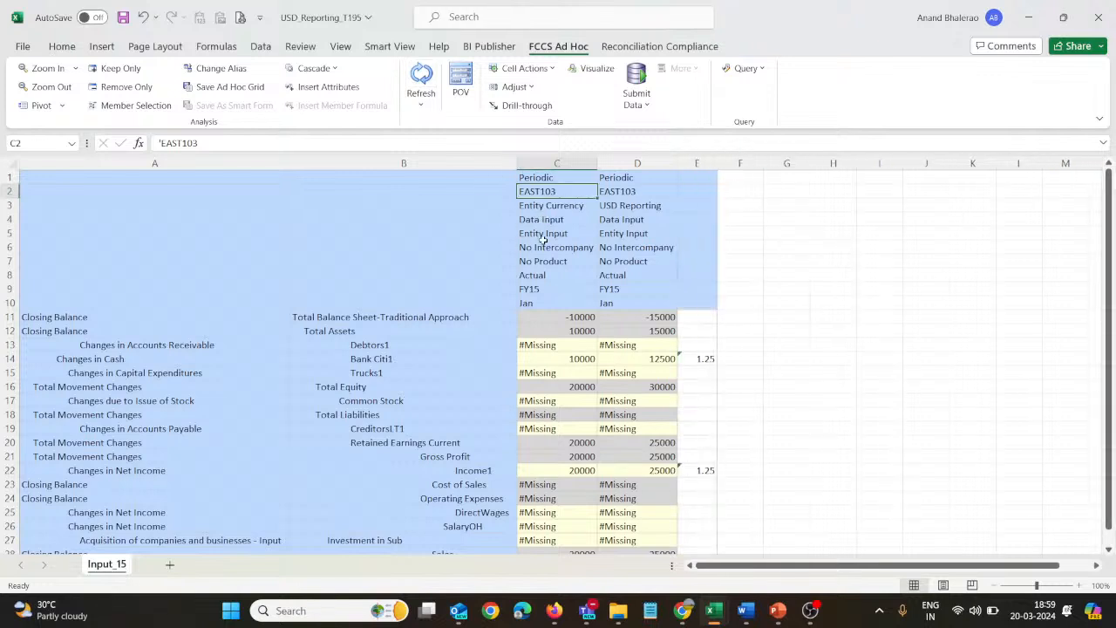
left_click(543, 243)
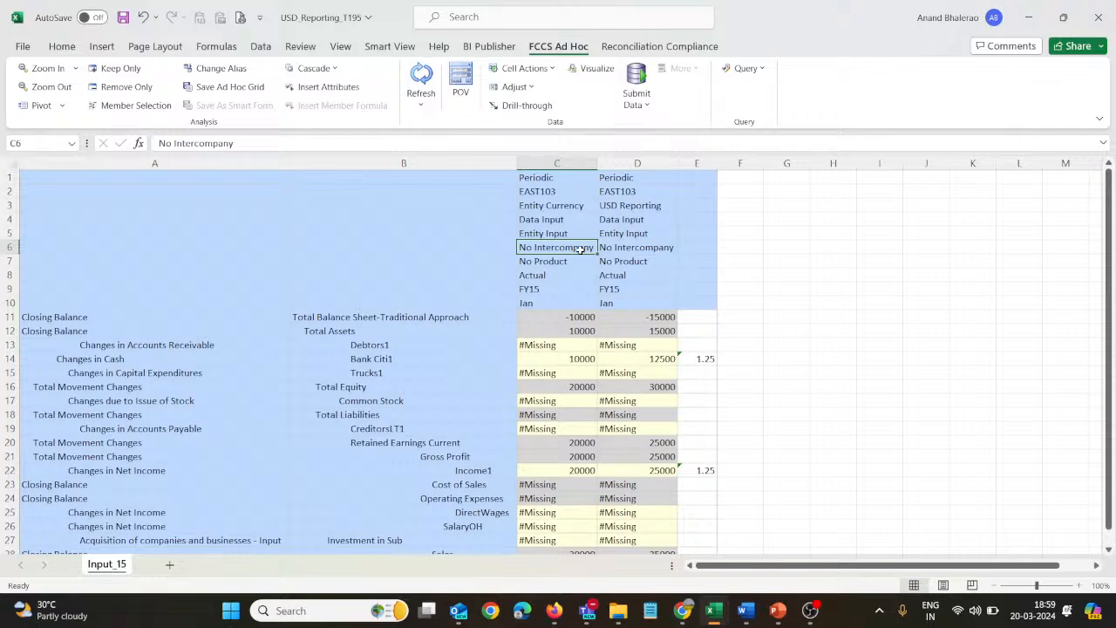
left_click(559, 190)
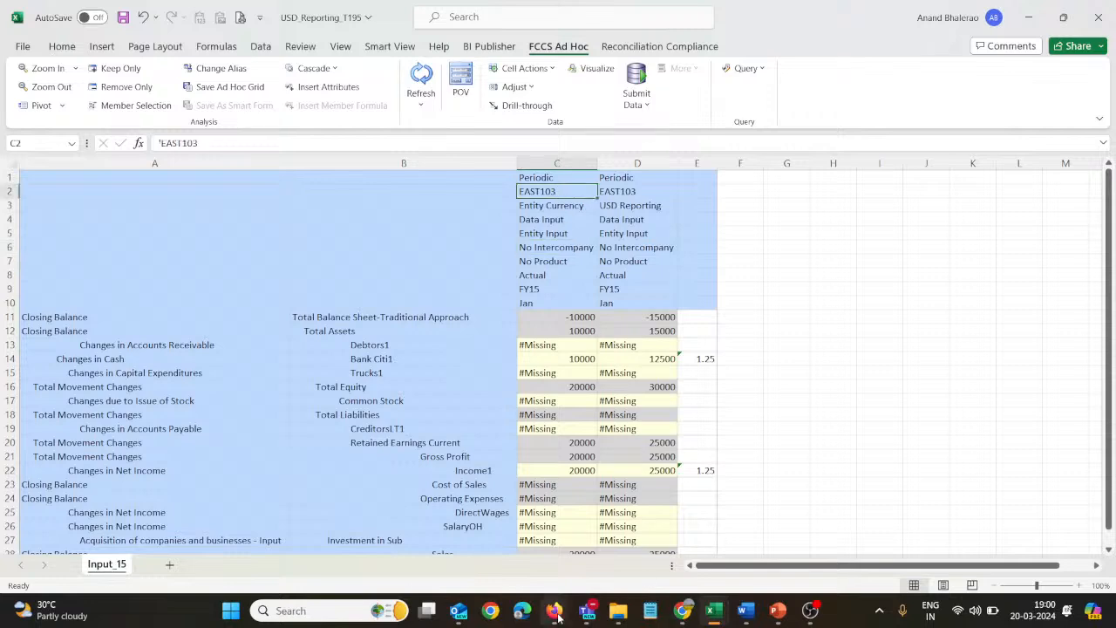
Step: Switch to Firefox and launch the Consolidate rule for FCCS_Total Geography, scenario Actual, period Jan and year FY15
mouse_move(555, 611)
left_click(377, 508)
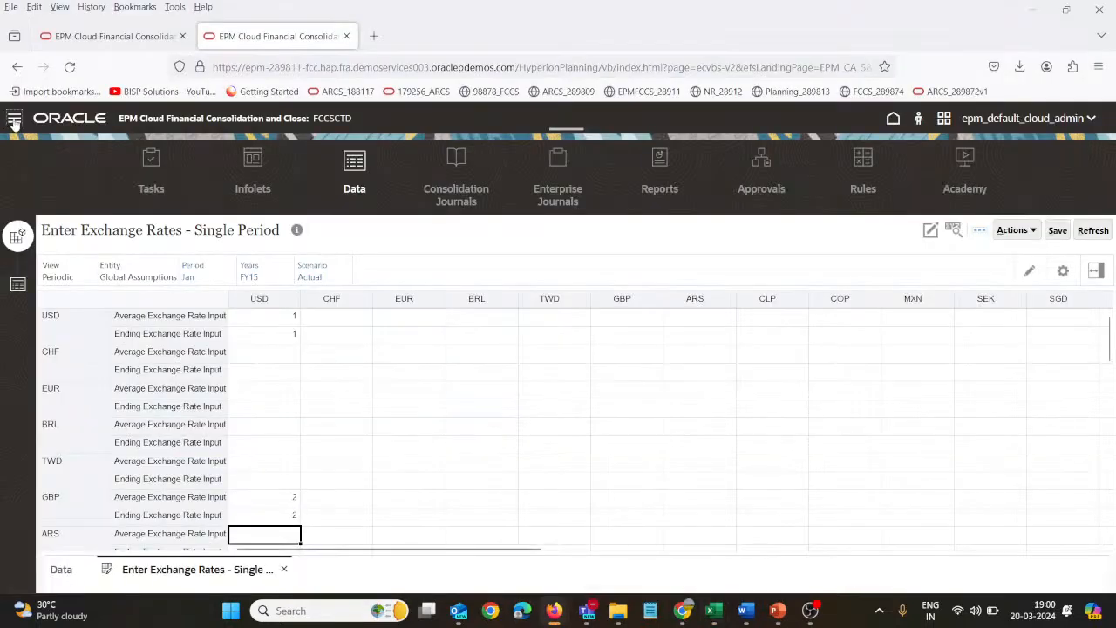
left_click(14, 117)
scroll(563, 333, "down", 3)
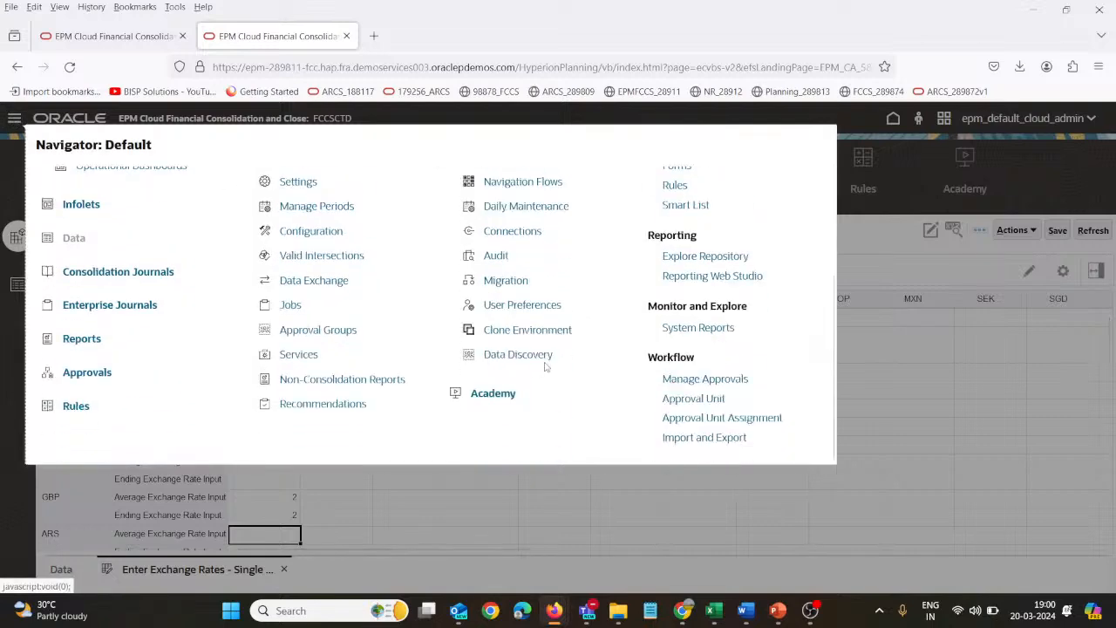
left_click(73, 406)
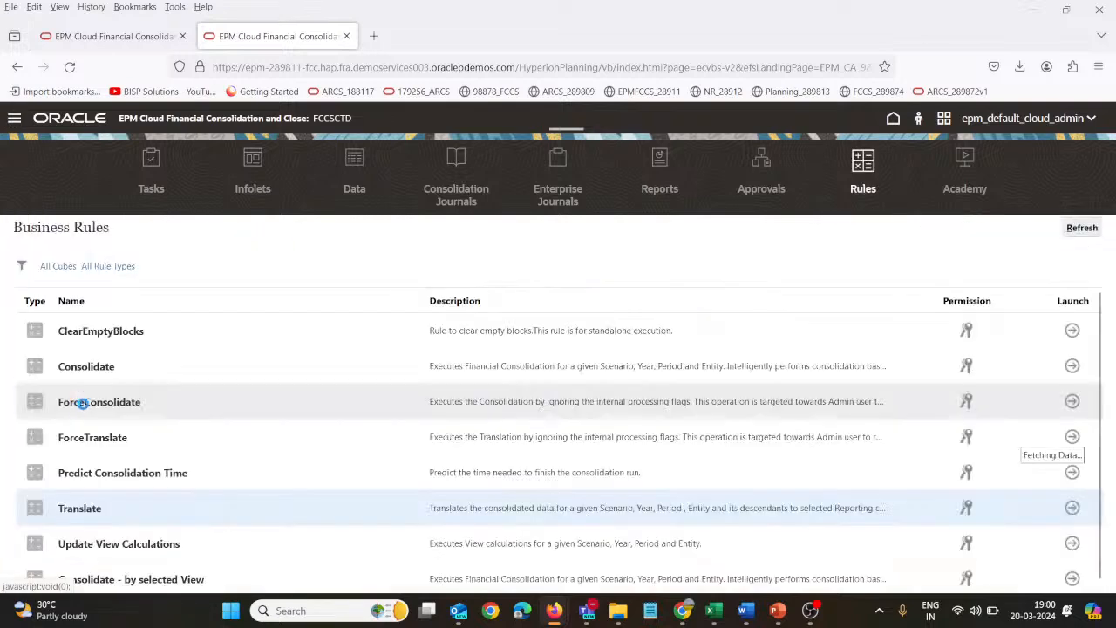
left_click(1071, 367)
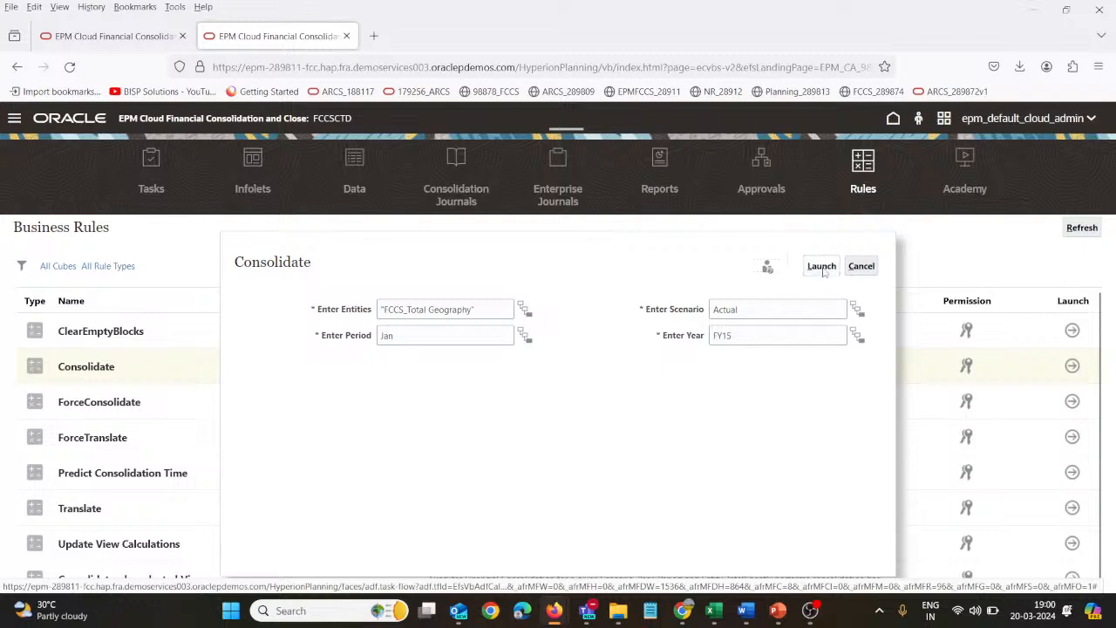
left_click(821, 268)
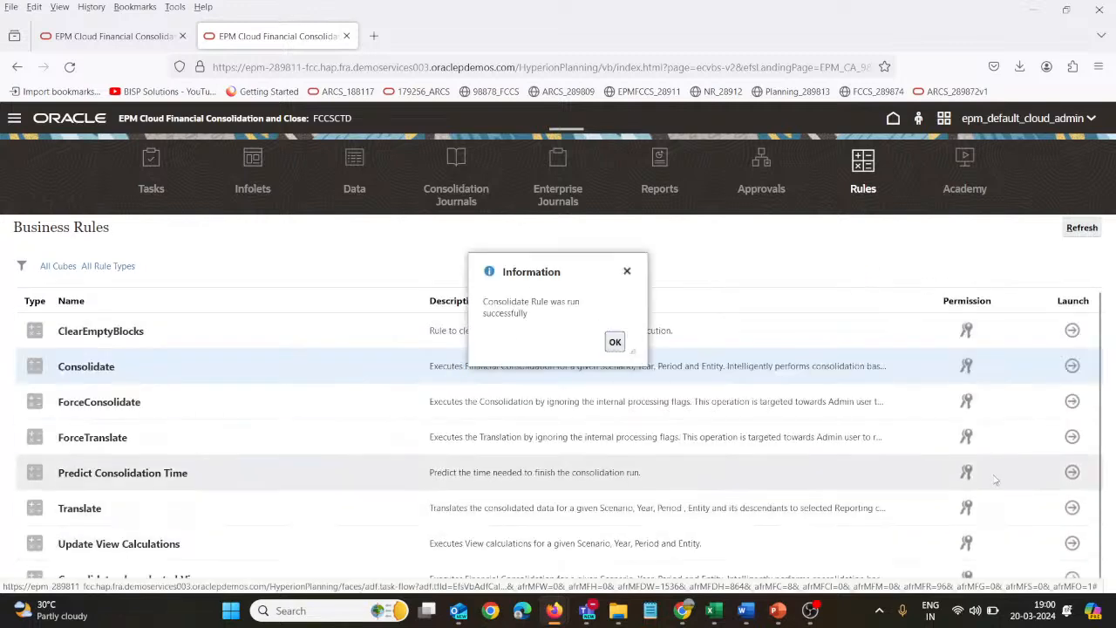
Step: Launch the Translate rule for USD_Reporting, entity E_100, scenario Actual, period Jan and year FY15
left_click(1070, 508)
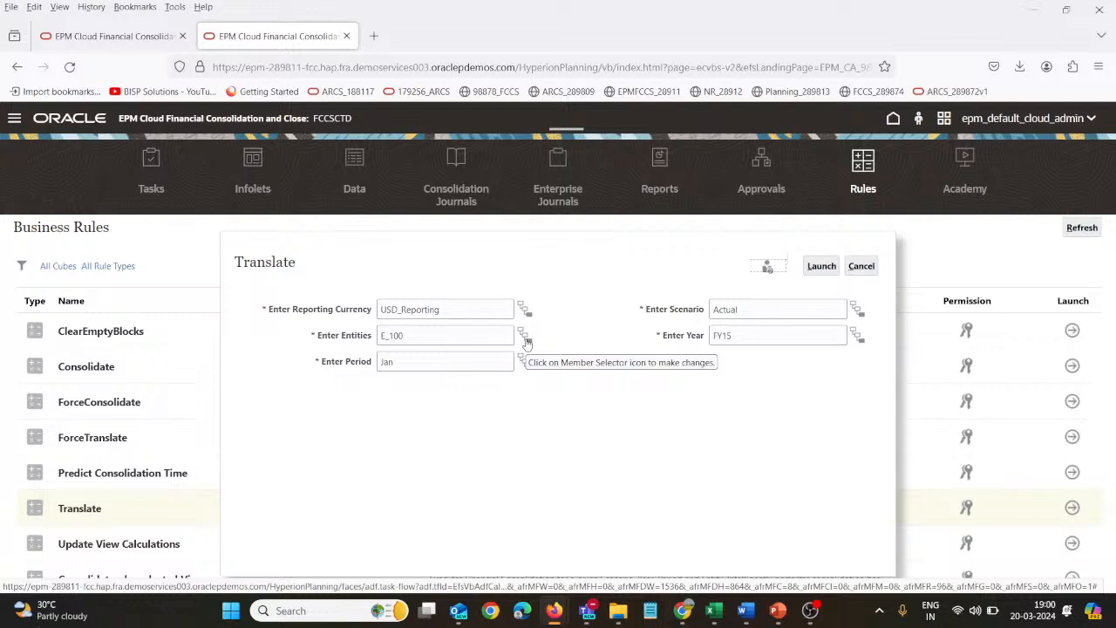
left_click(821, 267)
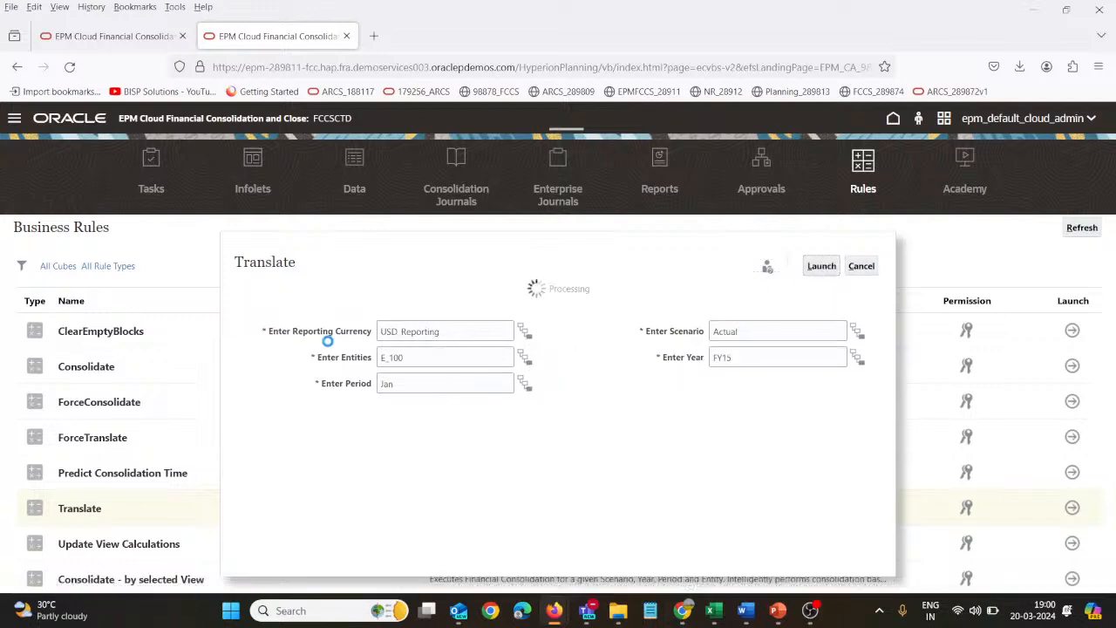
left_click(610, 341)
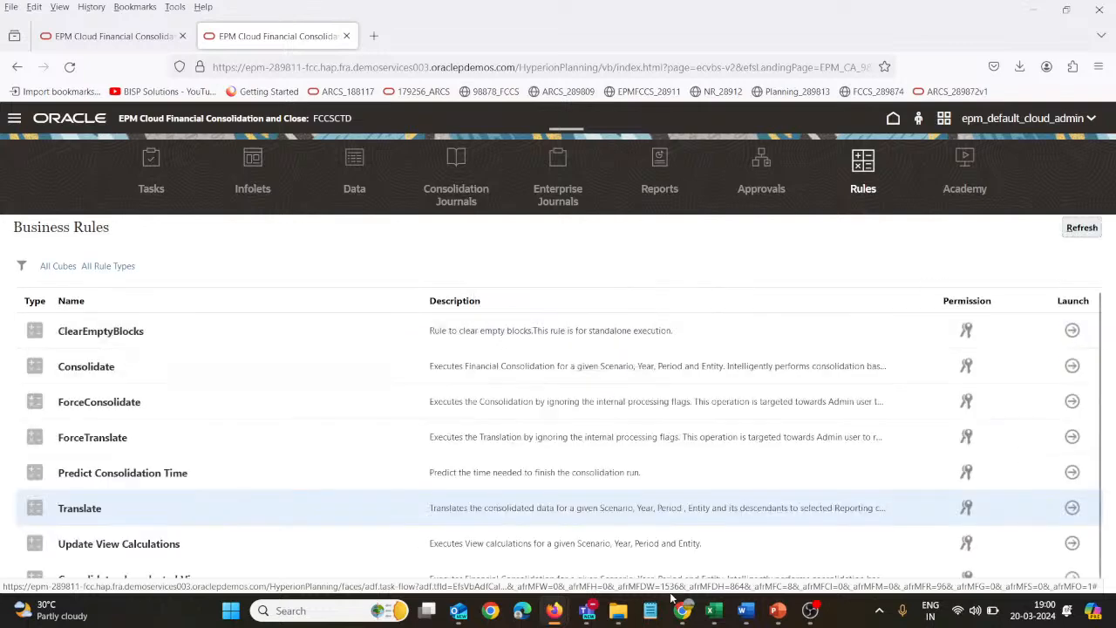
Step: Switch to the USD_Reporting_T195 workbook in Excel, refresh the Smart View grid, and widen column E to check the implied rates
mouse_move(712, 613)
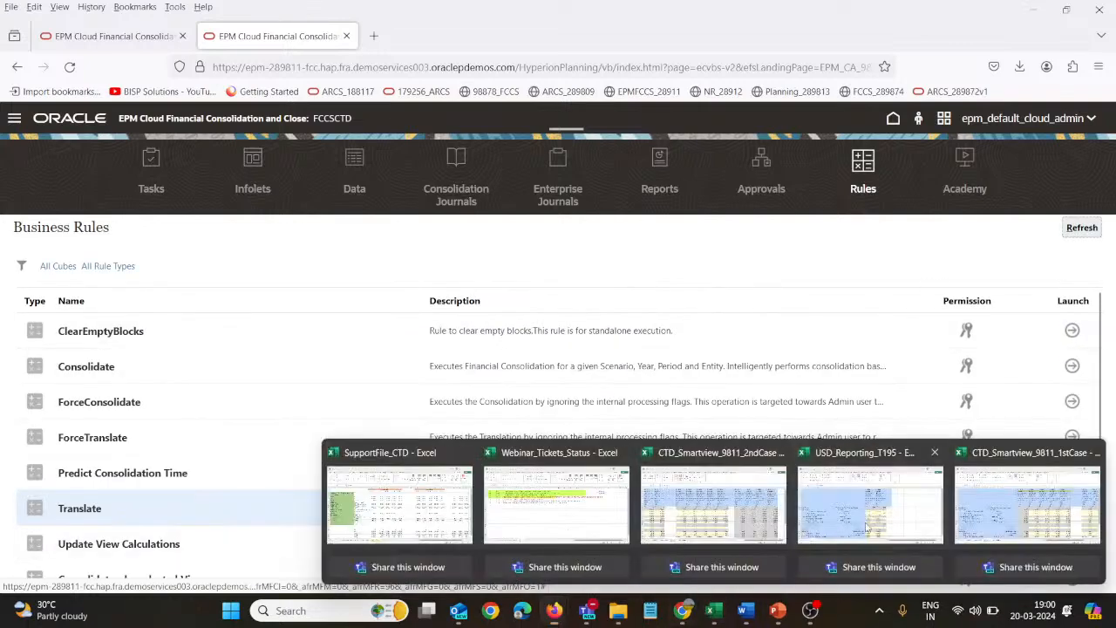
left_click(870, 505)
left_click(429, 77)
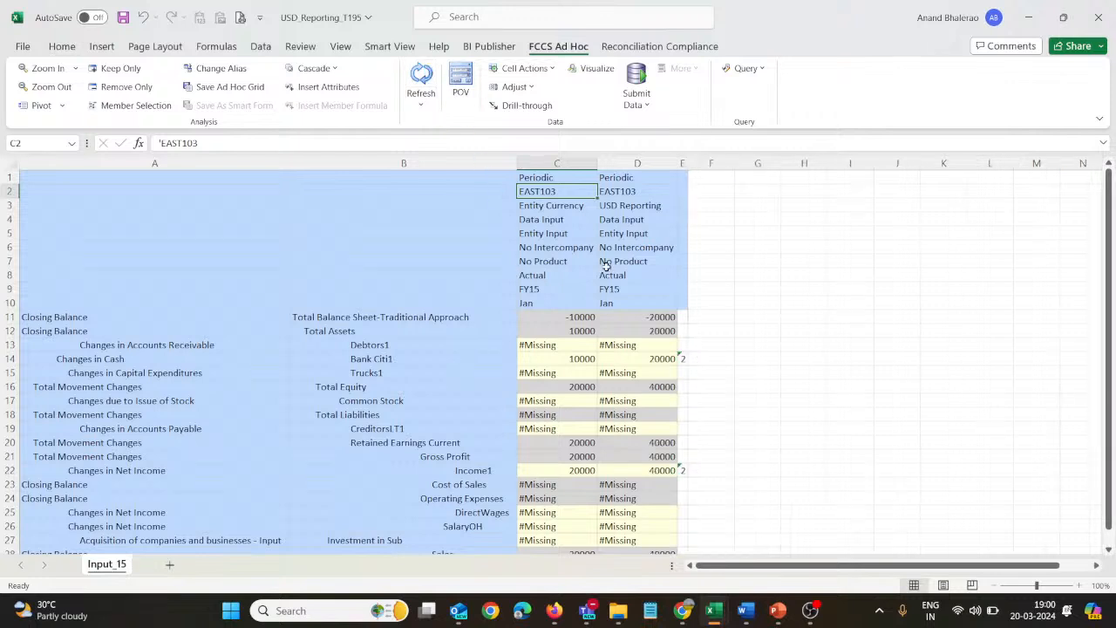
left_click_drag(689, 170, 759, 170)
left_click(741, 403)
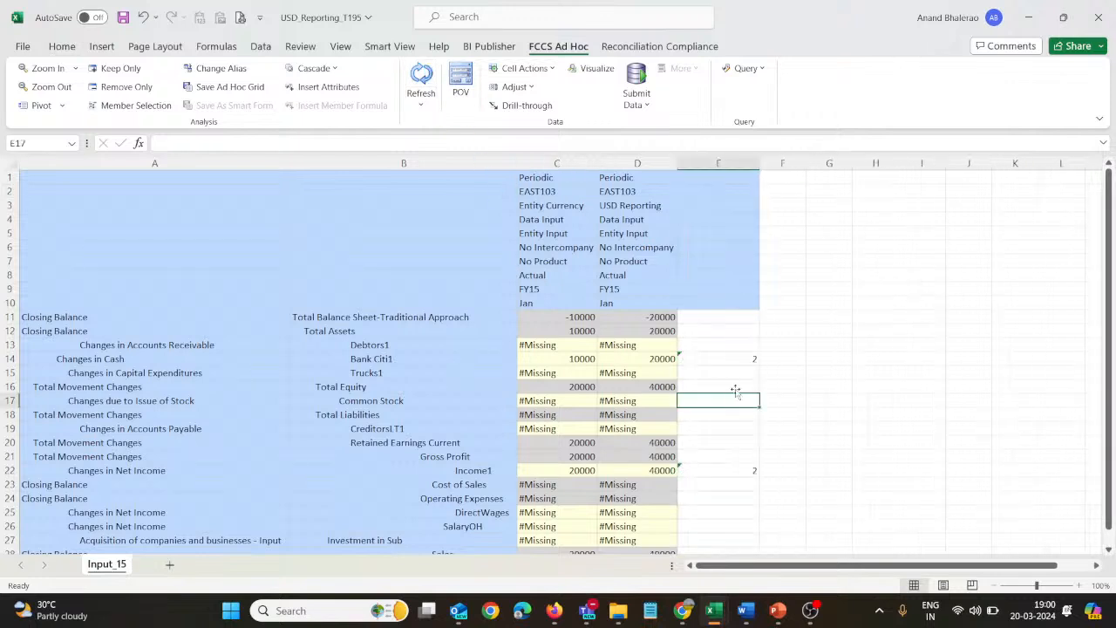
left_click(725, 358)
left_click(728, 472)
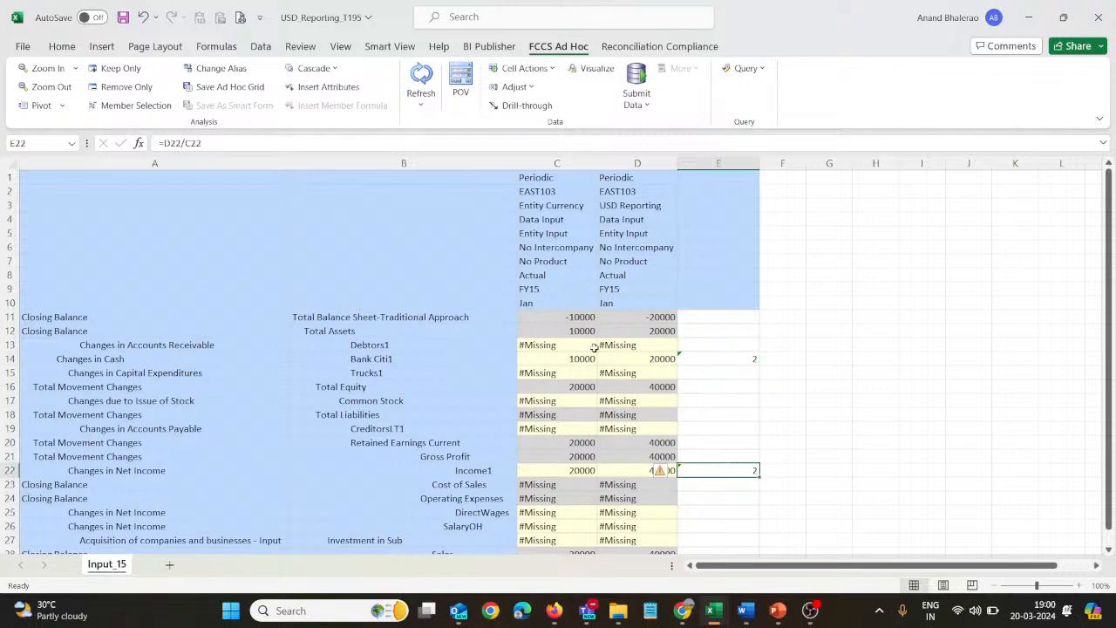
Step: Format the implied rates in E22 and E14 with two decimal places
left_click(62, 46)
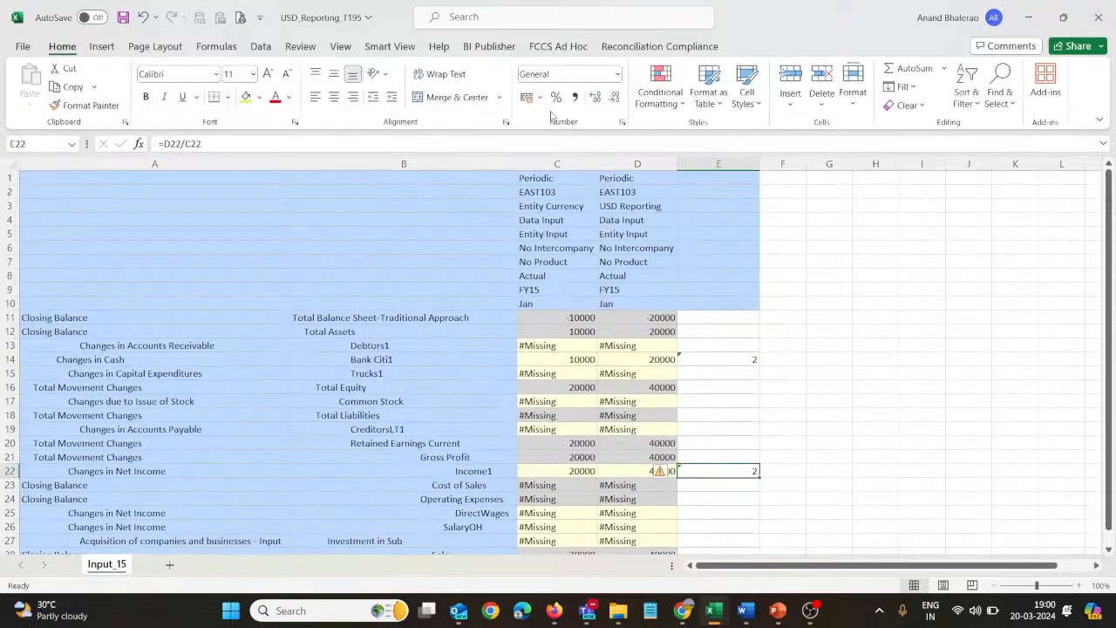
left_click(595, 97)
left_click(595, 97)
left_click(596, 97)
left_click(596, 97)
left_click(596, 97)
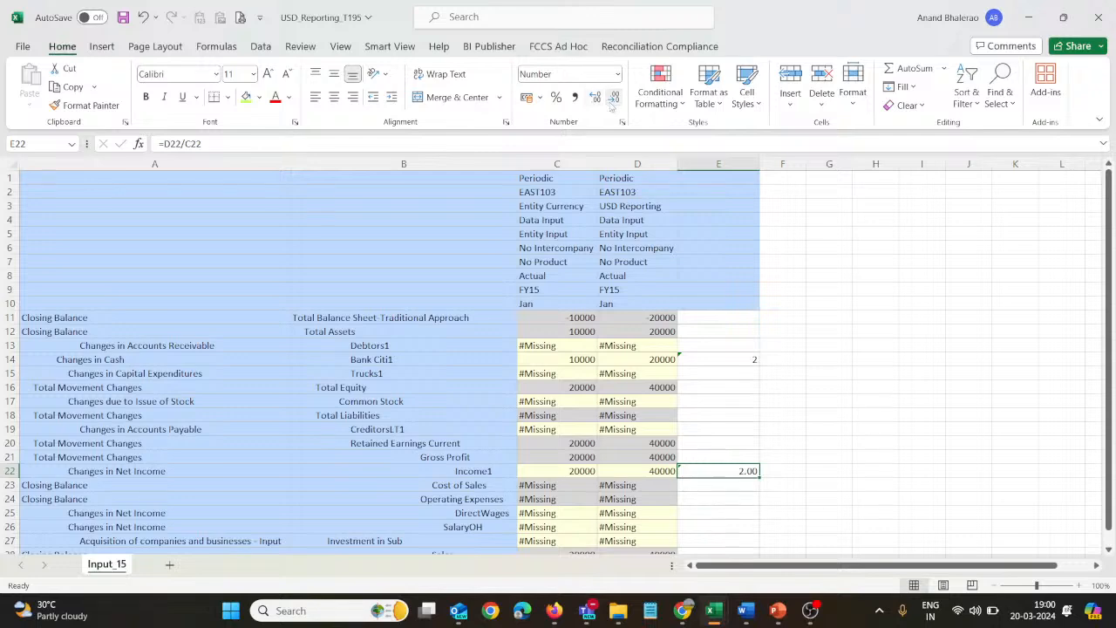
key("Up")
key("Up")
key("Up")
key("Up")
key("Up")
key("Up")
key("Up")
key("Up")
key("F4")
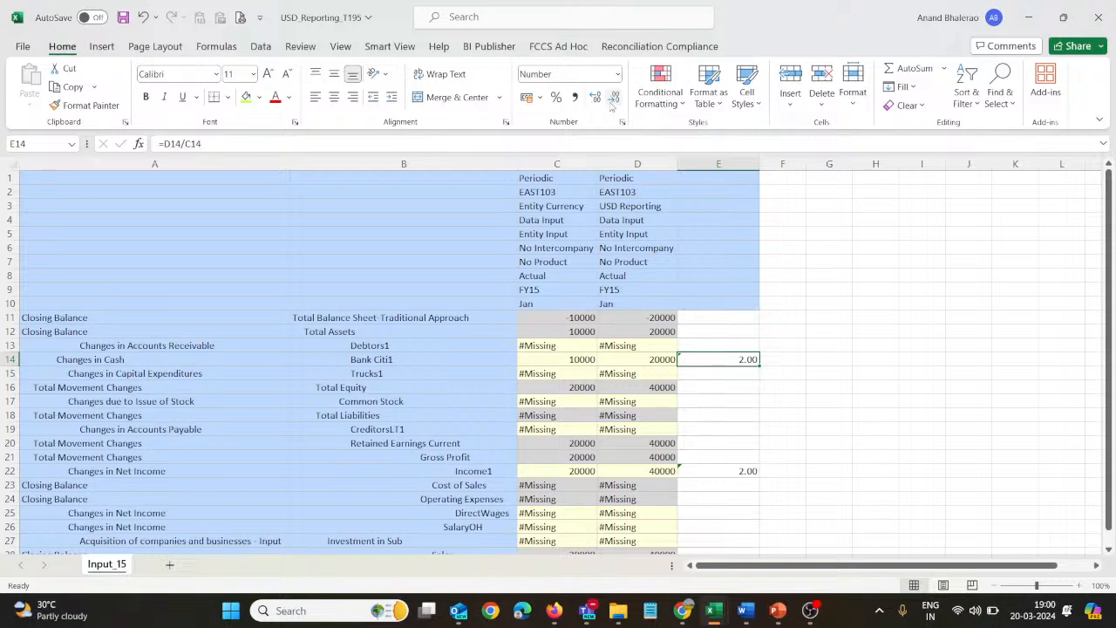
Step: Review the Bank Citi1 amounts in C14 and D14 against the implied rate in E14
key("alt+Tab")
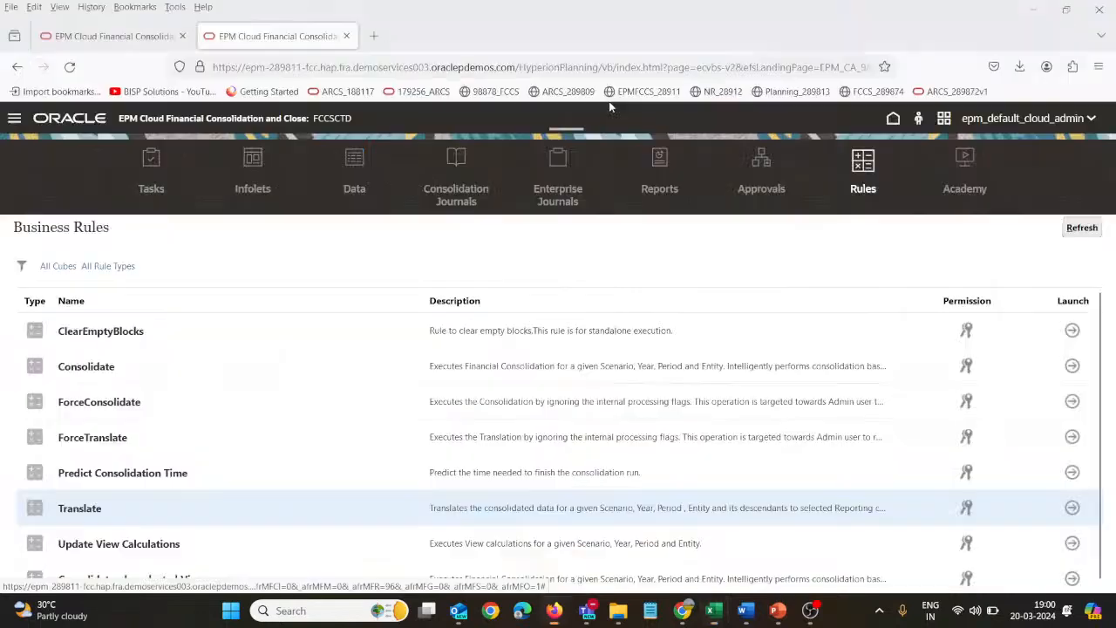
key("alt+Tab")
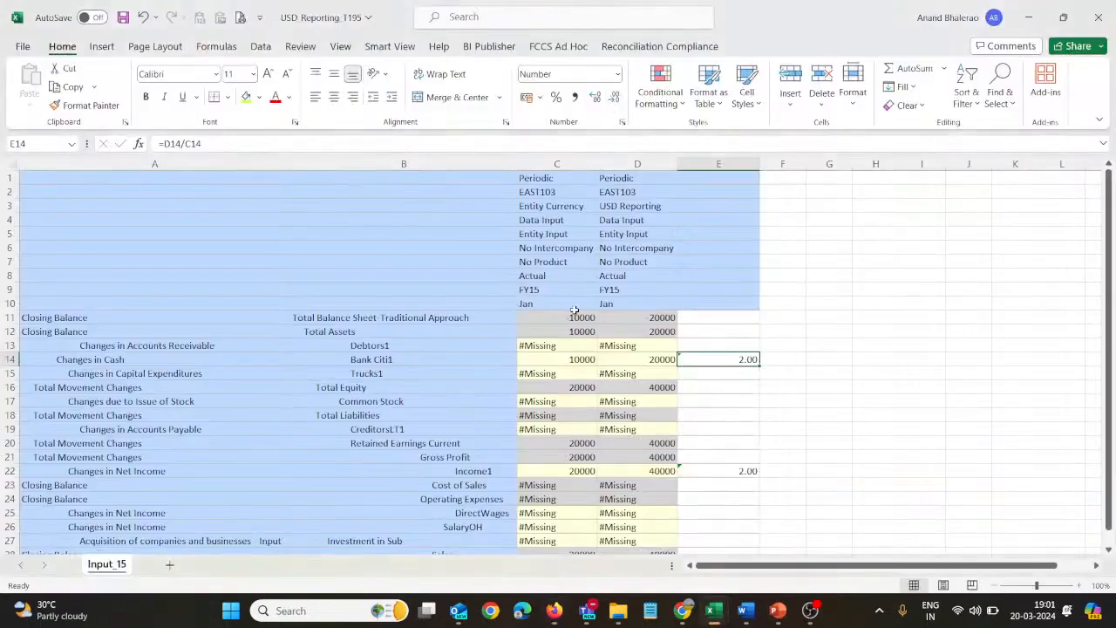
left_click(643, 360)
left_click(733, 360)
left_click(575, 360)
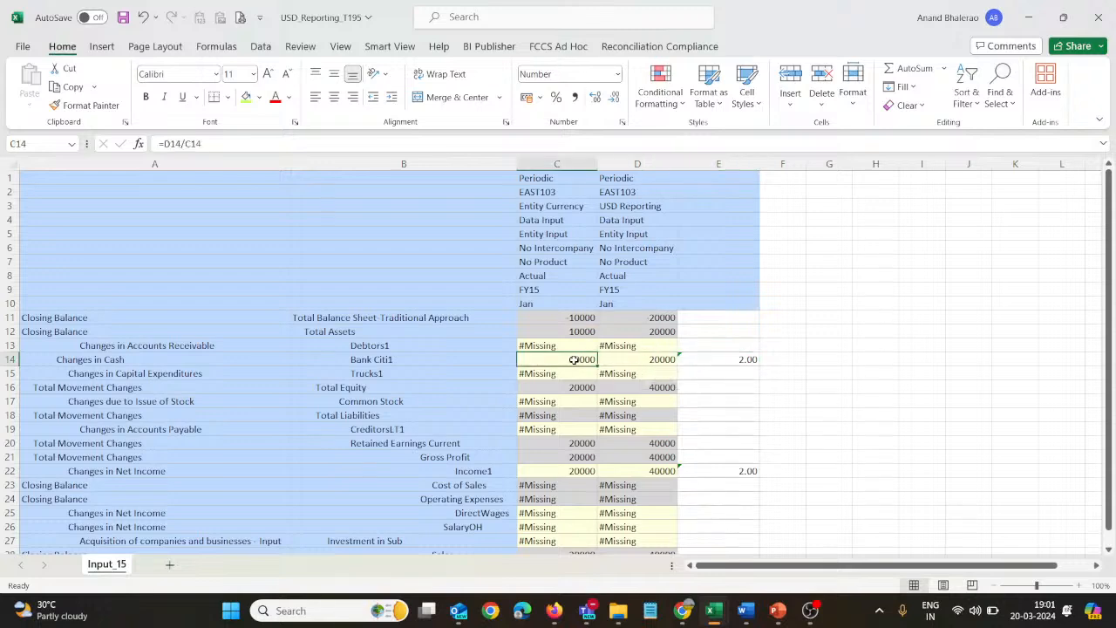
left_click(635, 362)
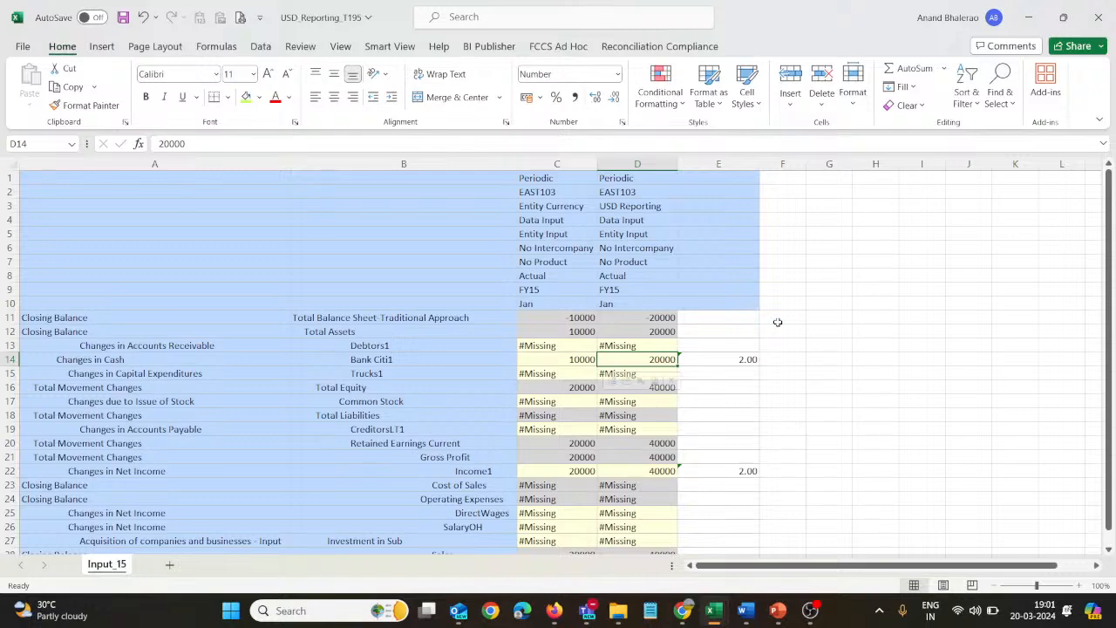
Step: Fill the Entity Currency and USD Reporting headers in C3:D3 with the green highlight colour and save the workbook
left_click_drag(534, 205, 621, 207)
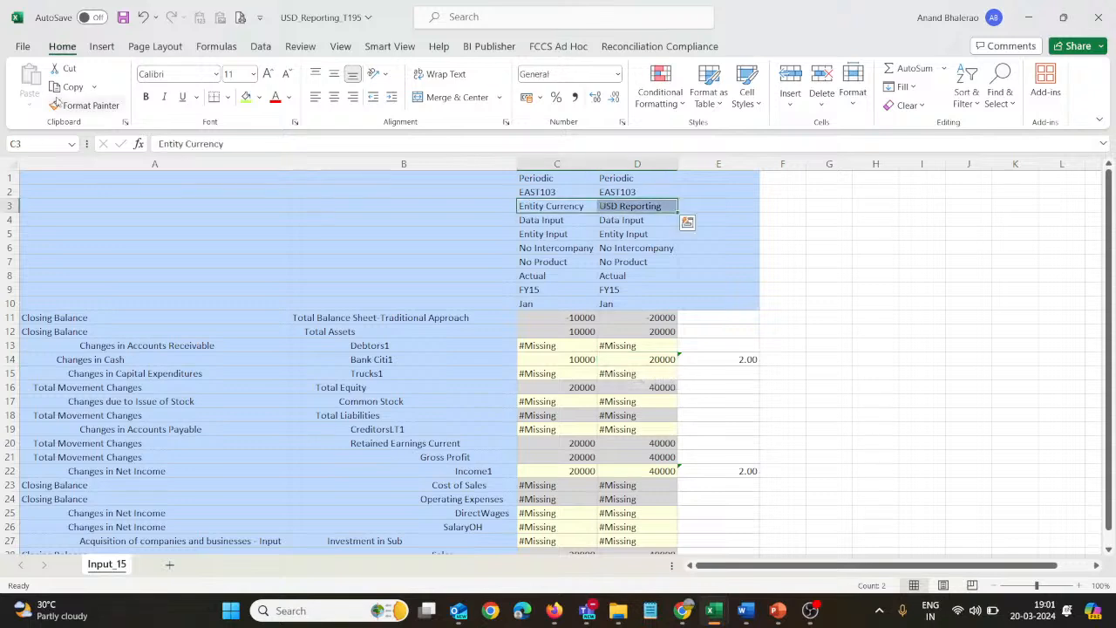
left_click(247, 97)
left_click(123, 17)
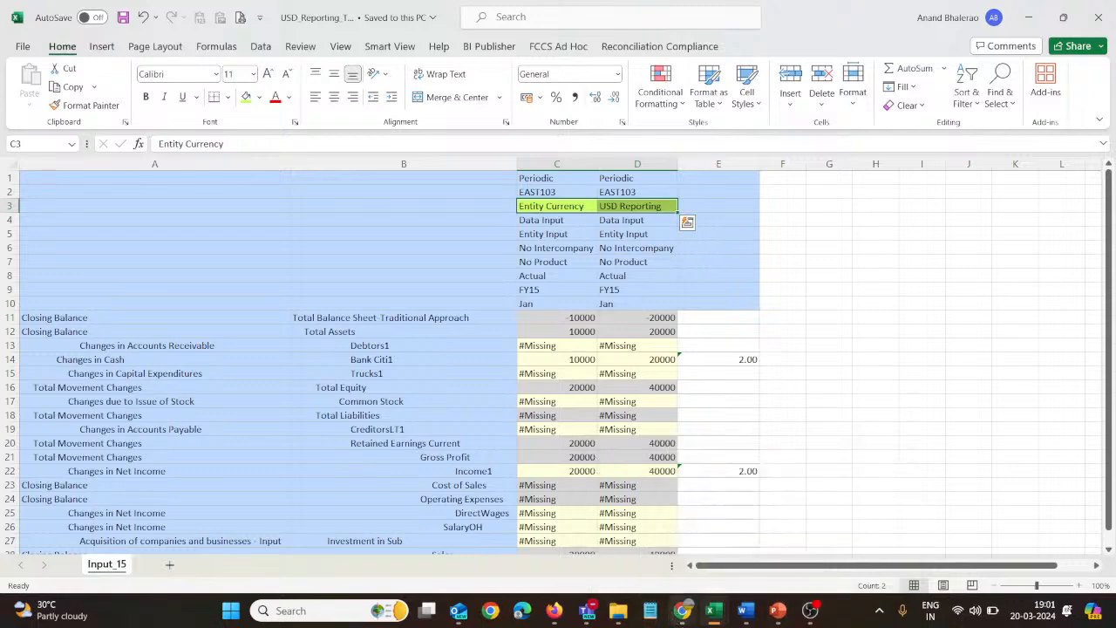
Step: In the Webinar_Tickets_Status workbook, fill the T195 ticket row (A6:C6) green, and select the T189 ticket in row 5
mouse_move(715, 615)
left_click(558, 476)
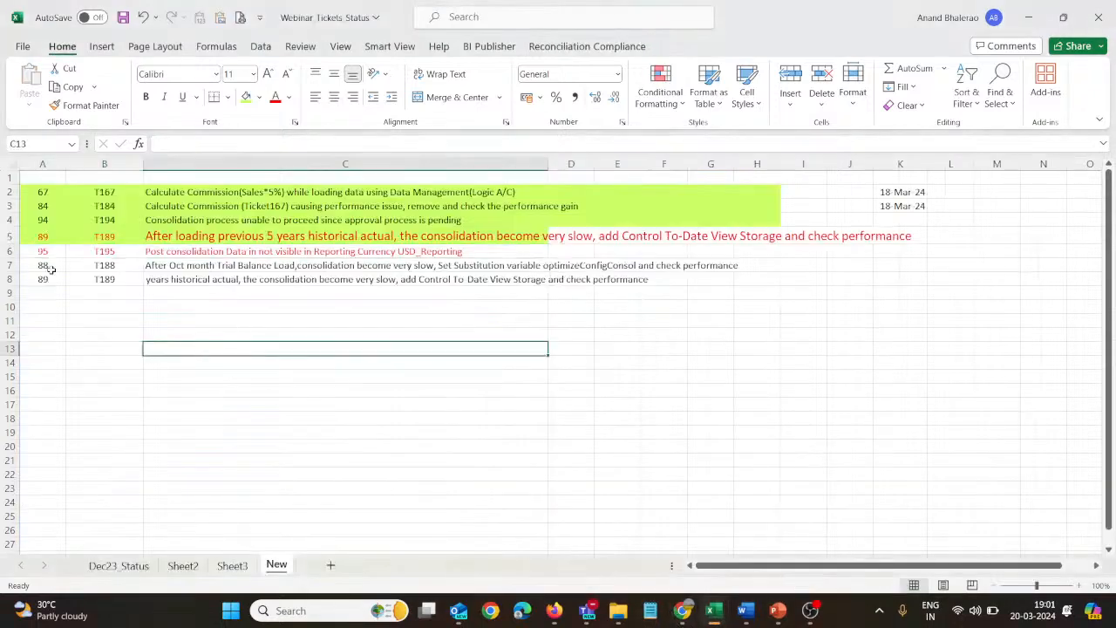
left_click_drag(41, 253, 340, 253)
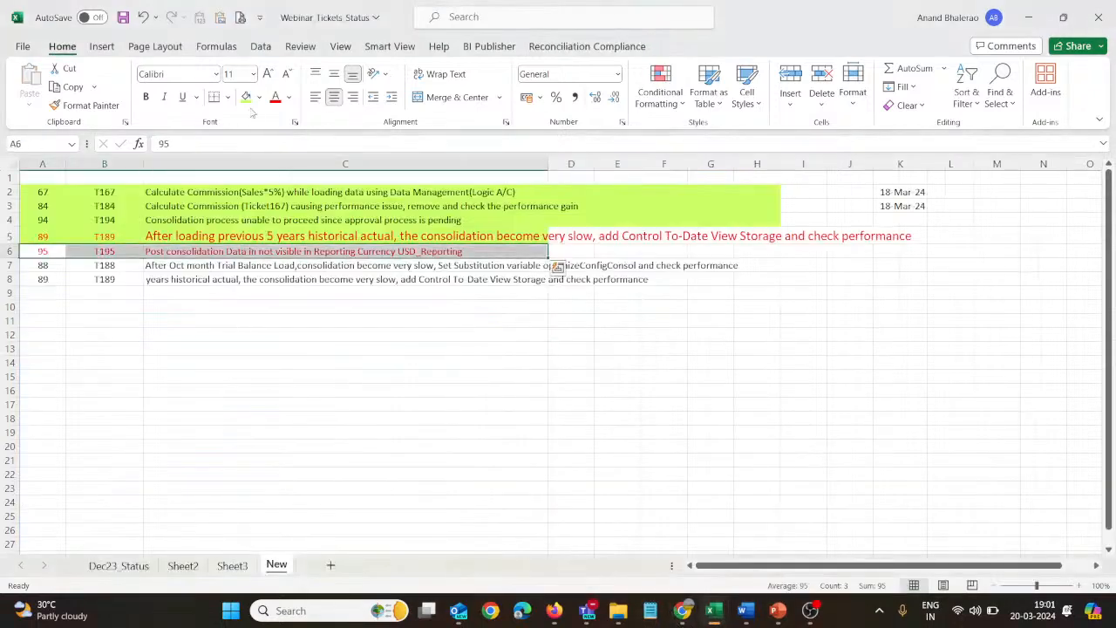
left_click(247, 97)
left_click_drag(39, 236, 244, 237)
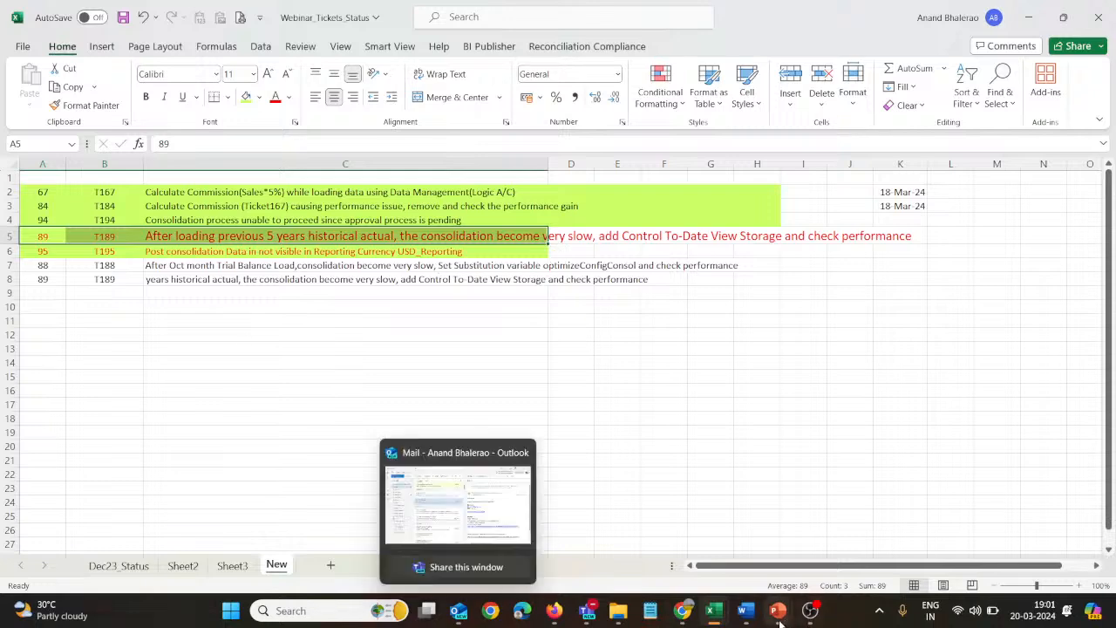
Step: Switch to PowerPoint to show the Open FCCS Tickets title slide of the FCCs_1105 presentation
mouse_move(777, 610)
left_click(775, 516)
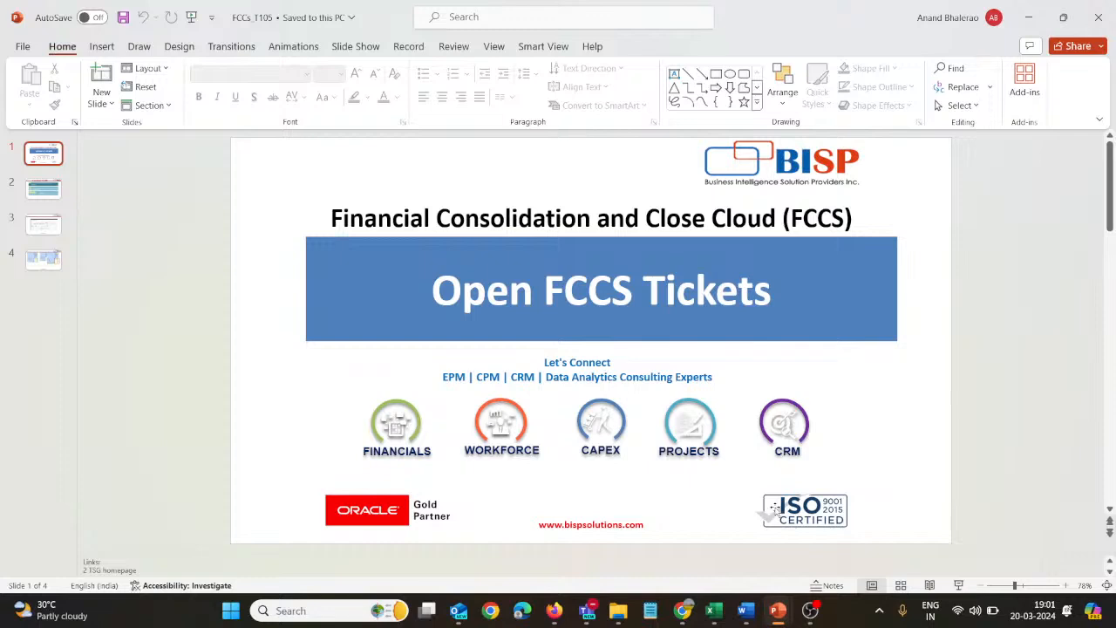
Step: Switch to YouTube Studio in Firefox and end the live stream of the webinar
mouse_move(598, 616)
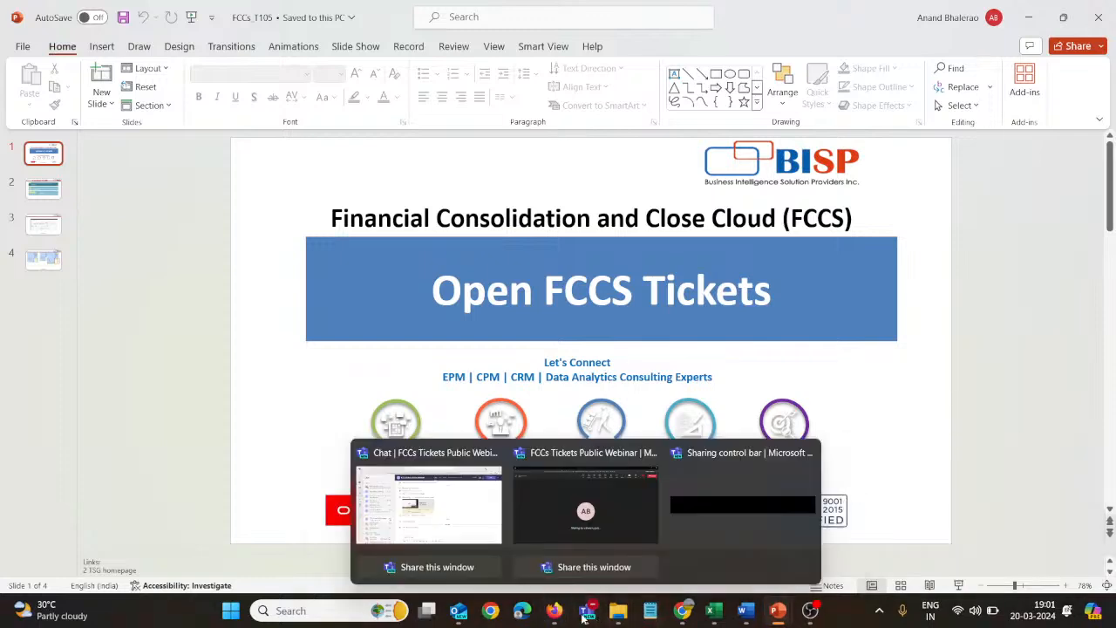
mouse_move(564, 616)
left_click(565, 525)
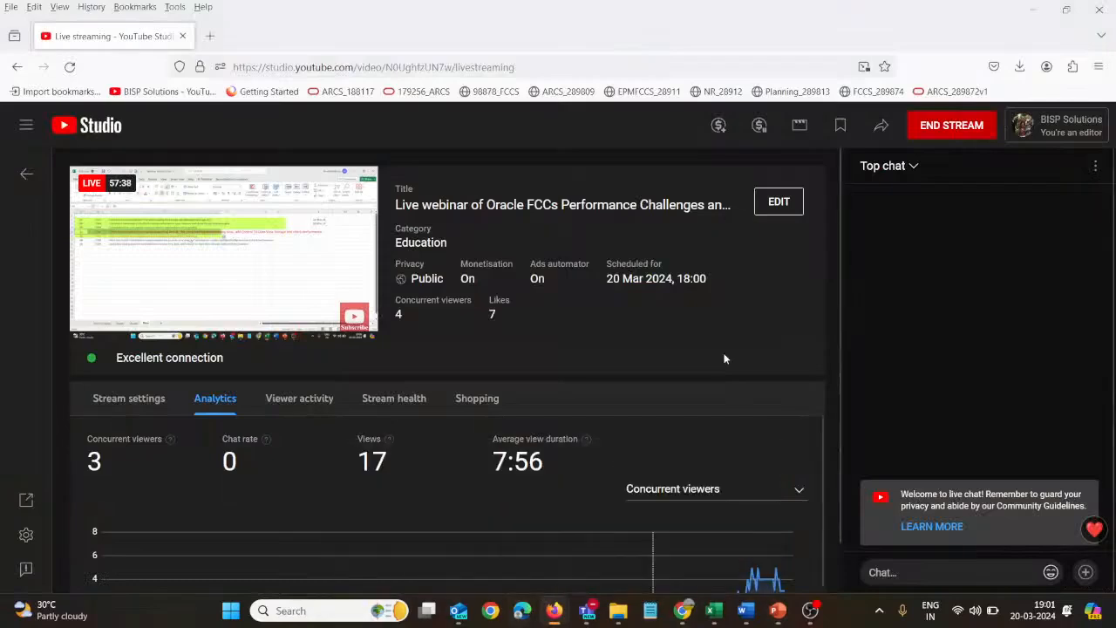
left_click(948, 131)
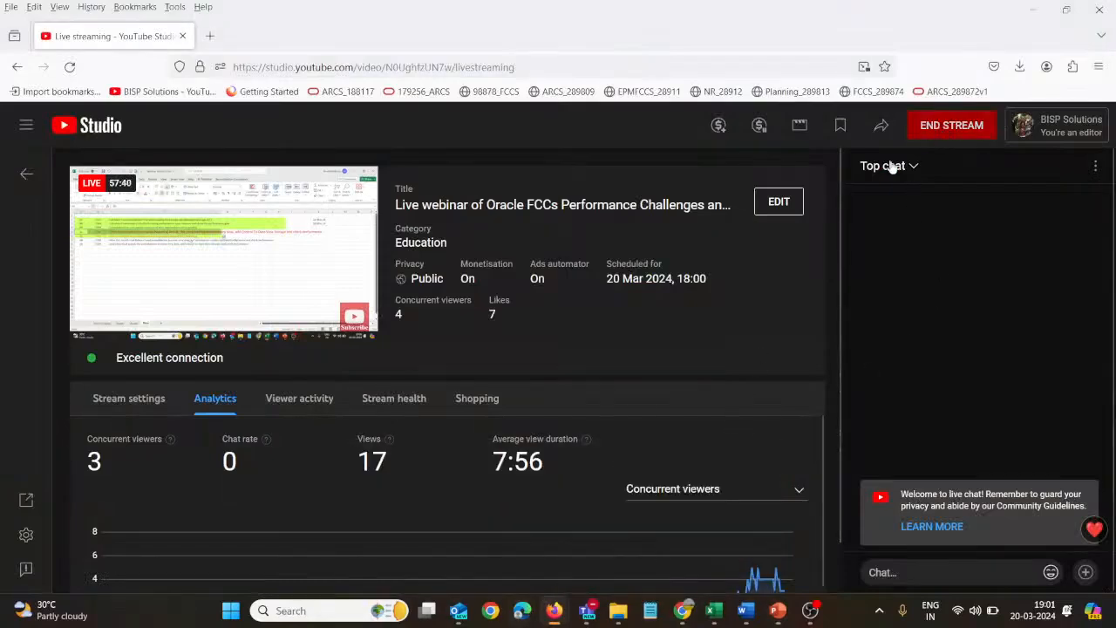